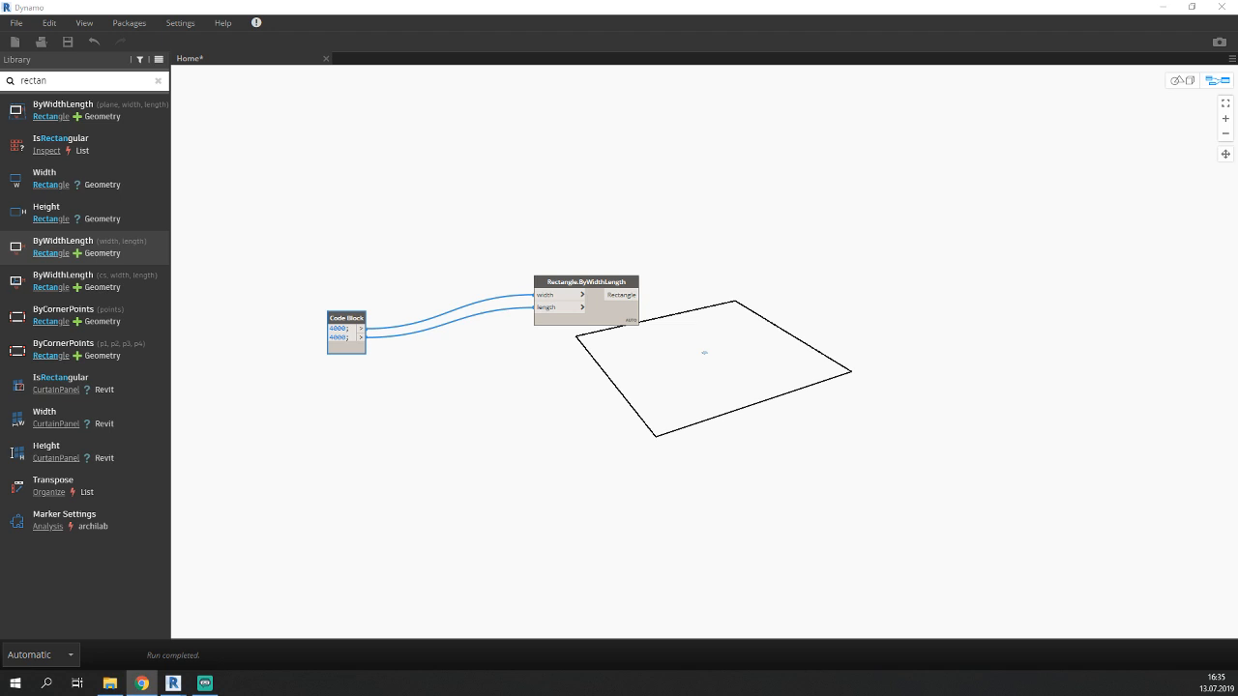
# Rearrange the nodes so that Rectangle.ByWidthLength sits above and to the right of the code block holding the two 4000 values.
pyautogui.scroll(2, 487, 409)
pyautogui.scroll(3, 470, 293)
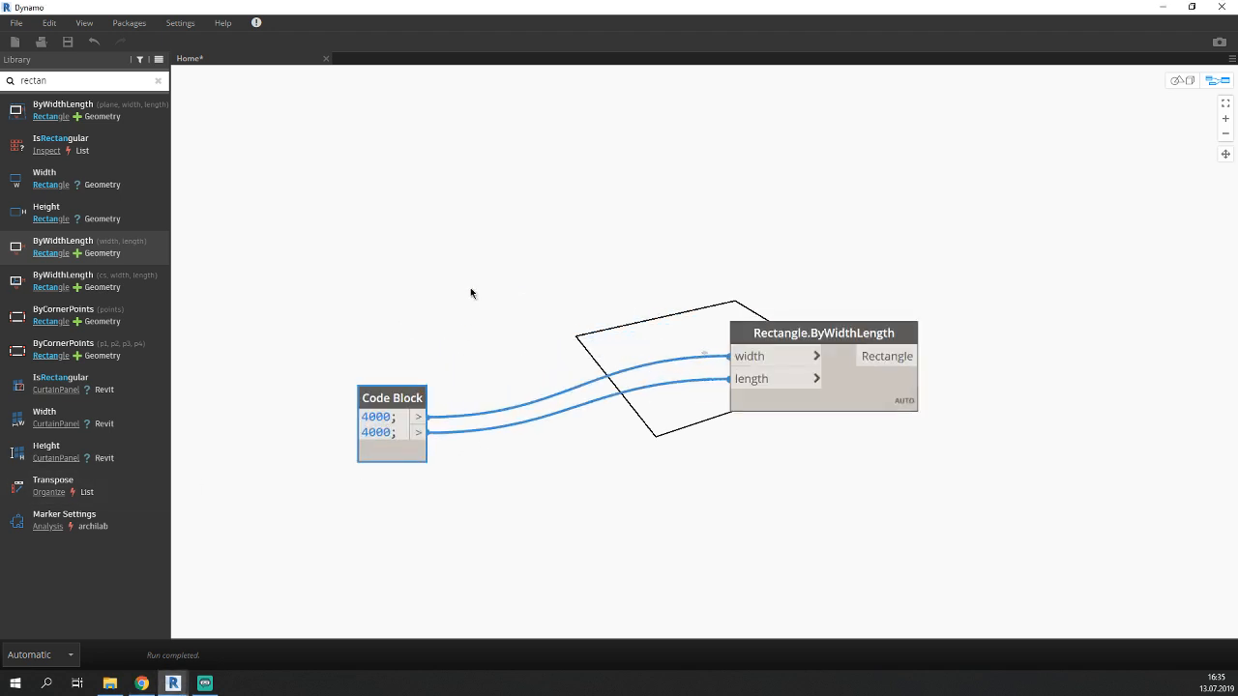
pyautogui.scroll(2, 474, 295)
pyautogui.moveTo(869, 356); pyautogui.dragTo(759, 268)
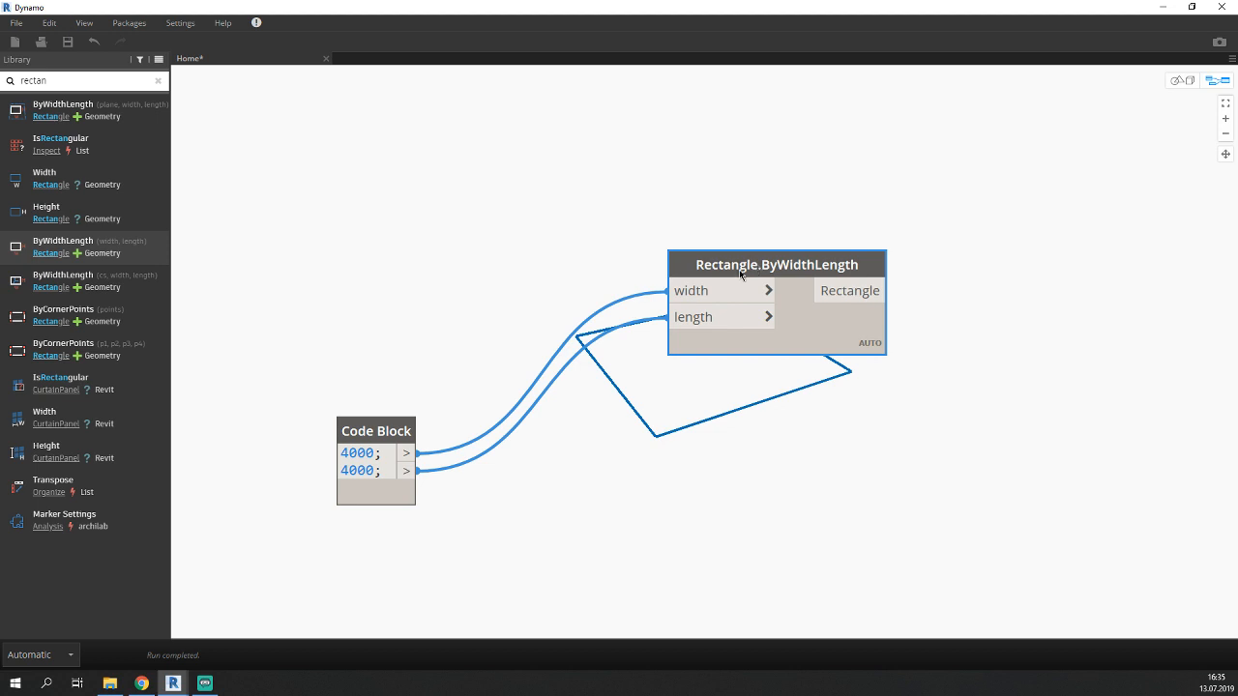
pyautogui.moveTo(370, 432)
pyautogui.mouseDown()
pyautogui.moveTo(433, 453)
pyautogui.moveTo(377, 426)
pyautogui.mouseUp()
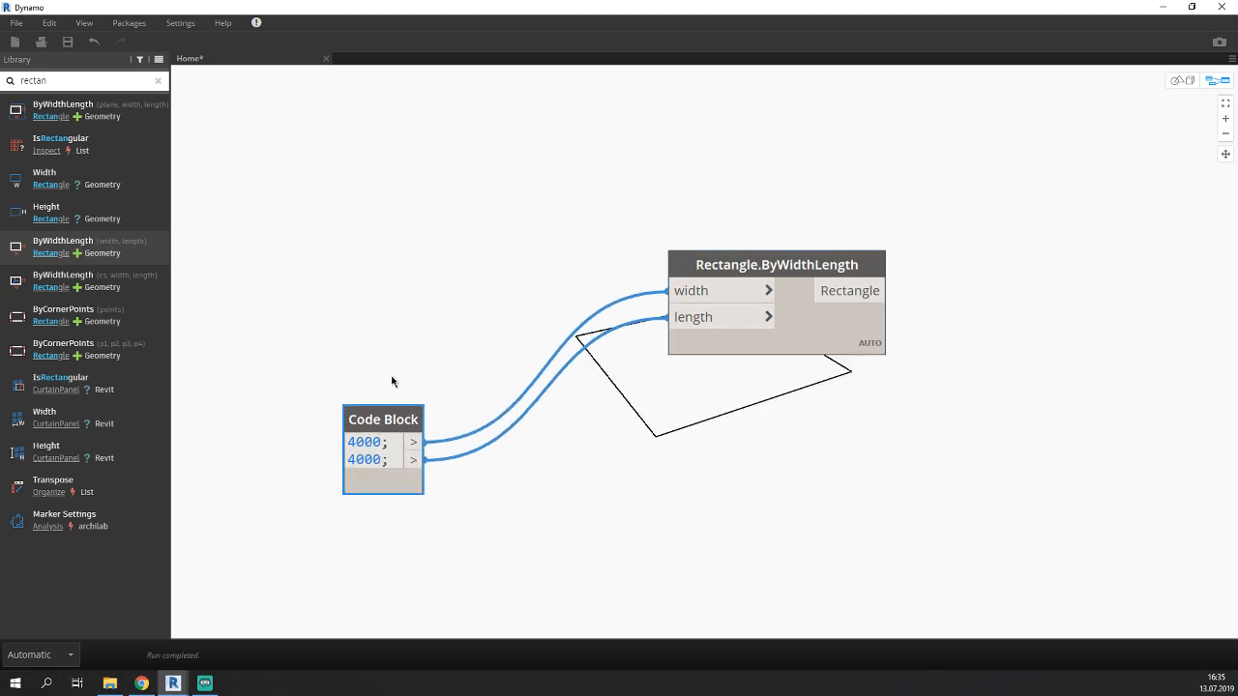
pyautogui.click(416, 336)
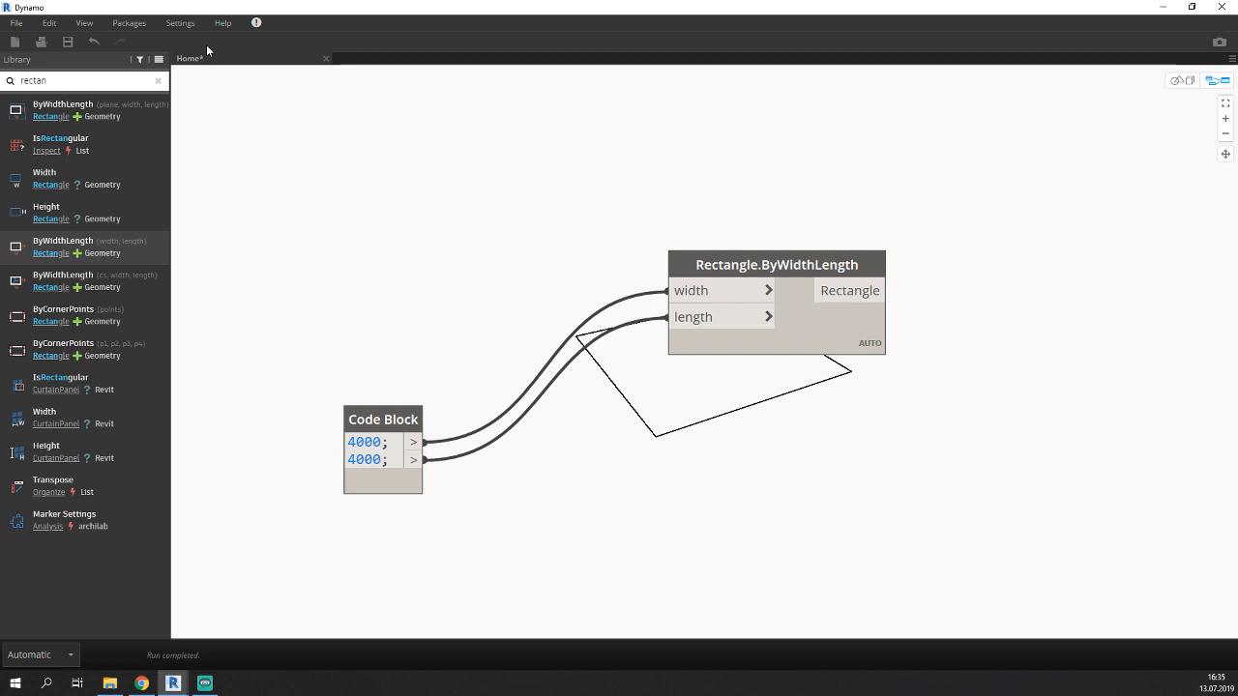
# Review the geometry working range options in the Geometry Scaling settings.
pyautogui.click(184, 26)
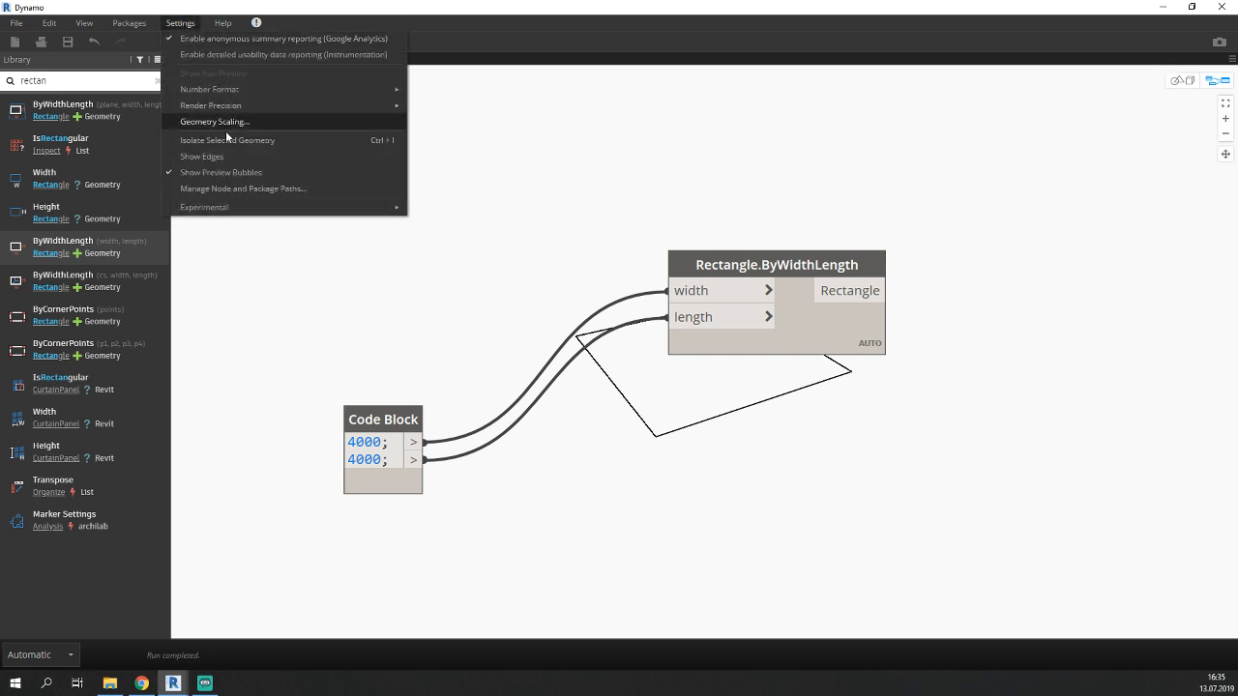
pyautogui.moveTo(208, 108)
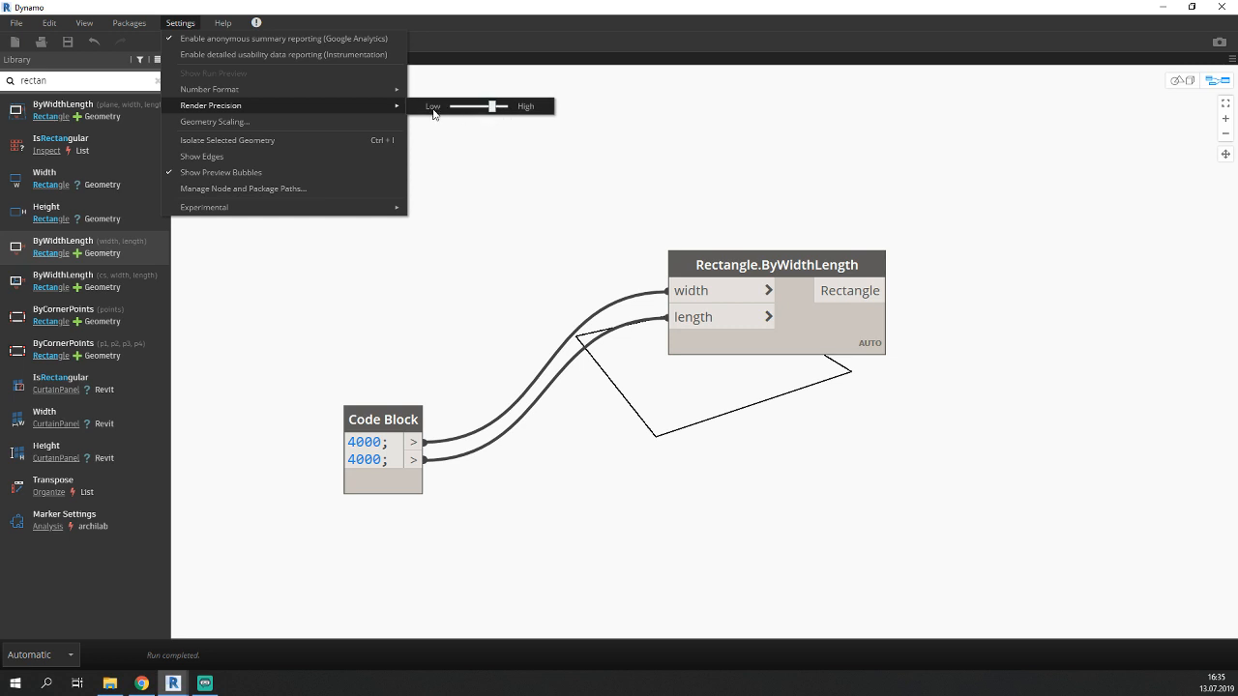
pyautogui.click(248, 139)
pyautogui.click(179, 26)
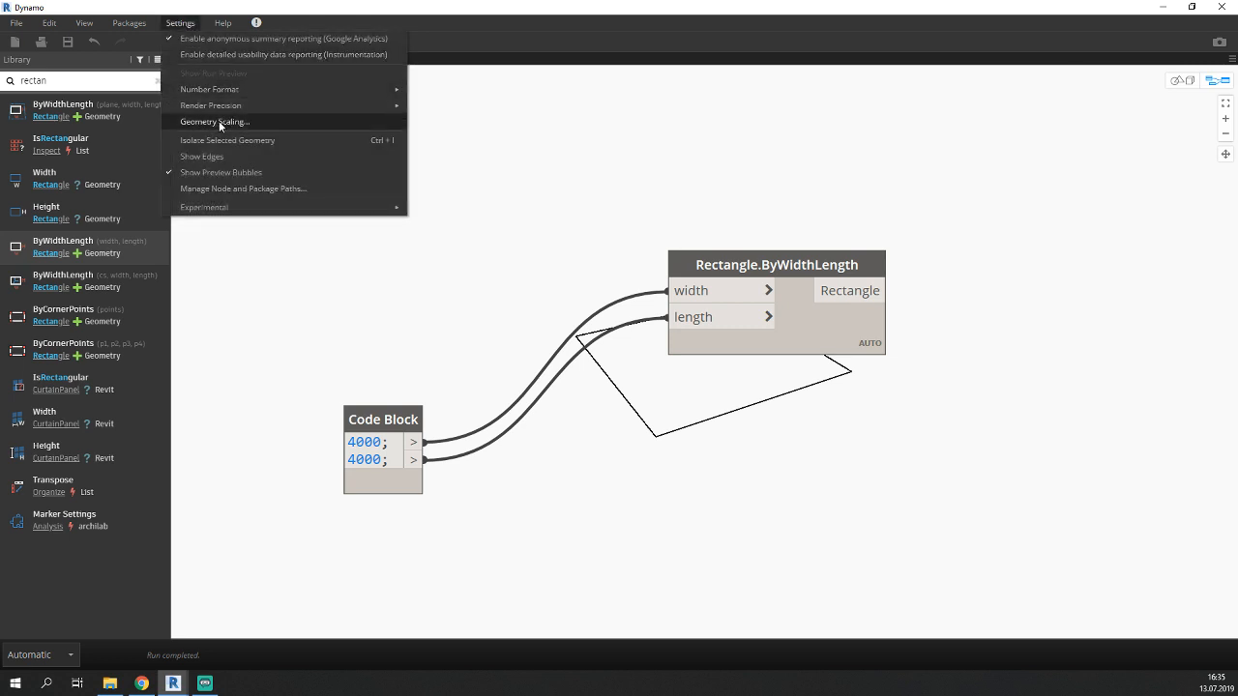
pyautogui.click(215, 123)
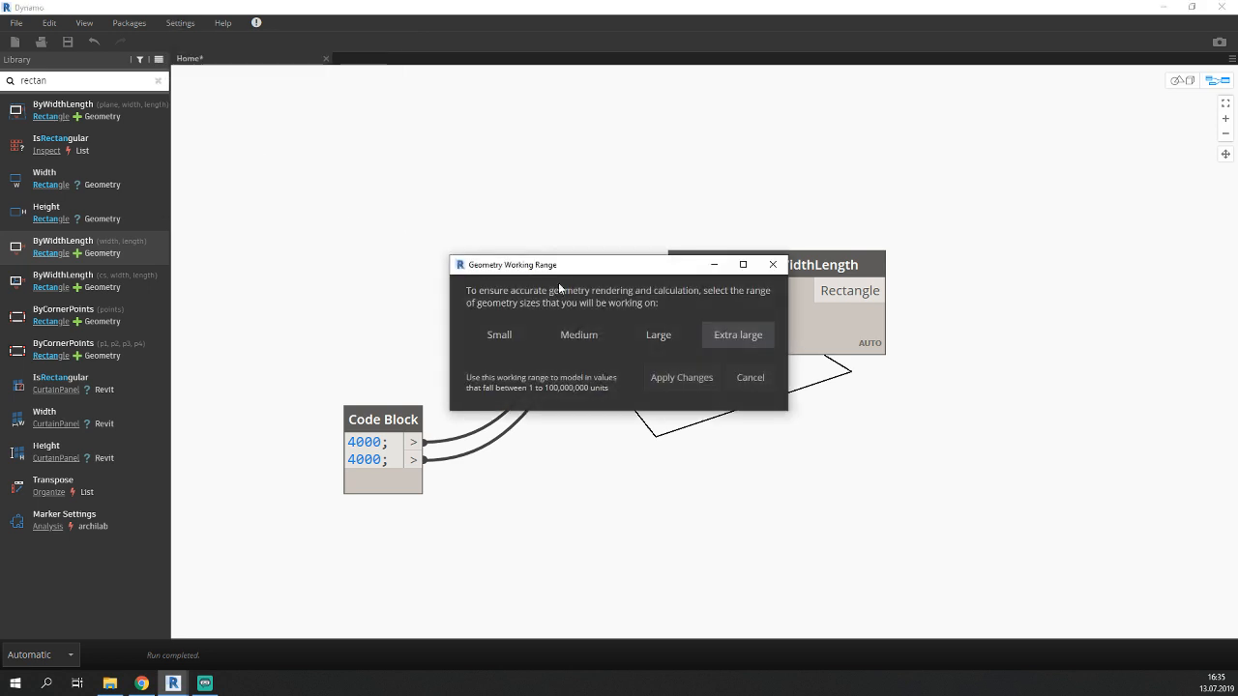
pyautogui.moveTo(607, 268); pyautogui.dragTo(382, 193)
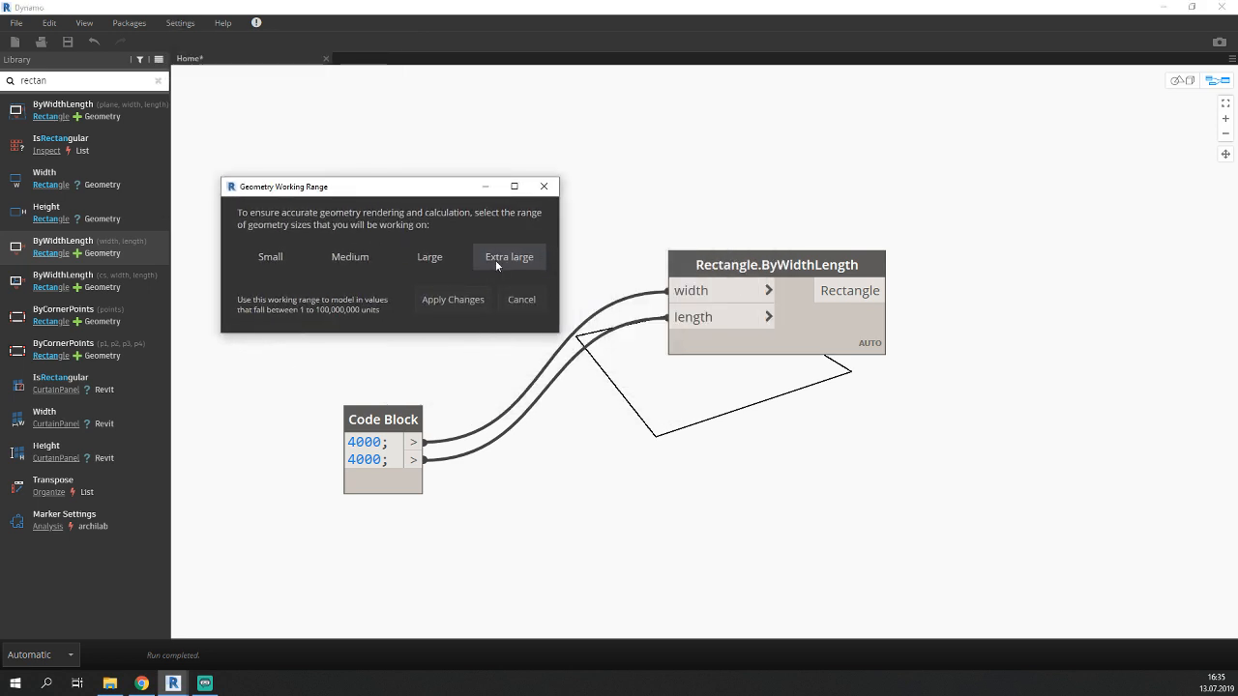
pyautogui.click(543, 187)
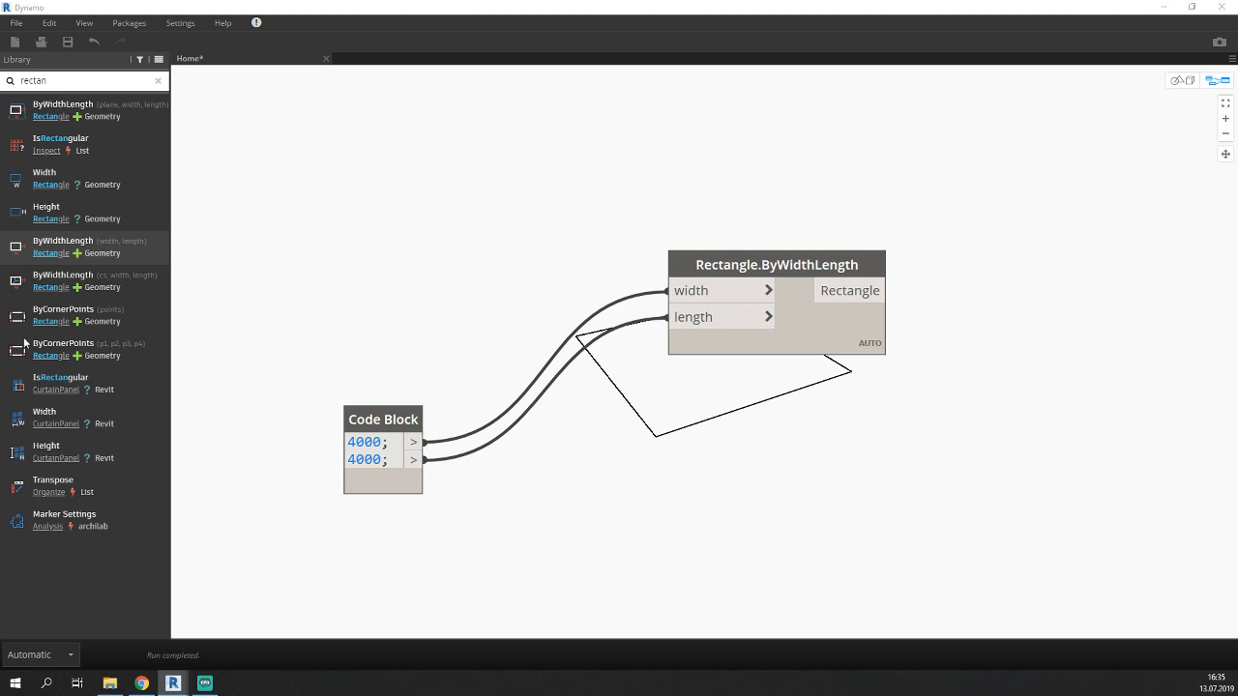
# Add a code block to the right of the Rectangle.ByWidthLength node with the first line r.Center();.
pyautogui.scroll(-3, 513, 446)
pyautogui.moveTo(514, 446); pyautogui.dragTo(492, 442, button='middle')
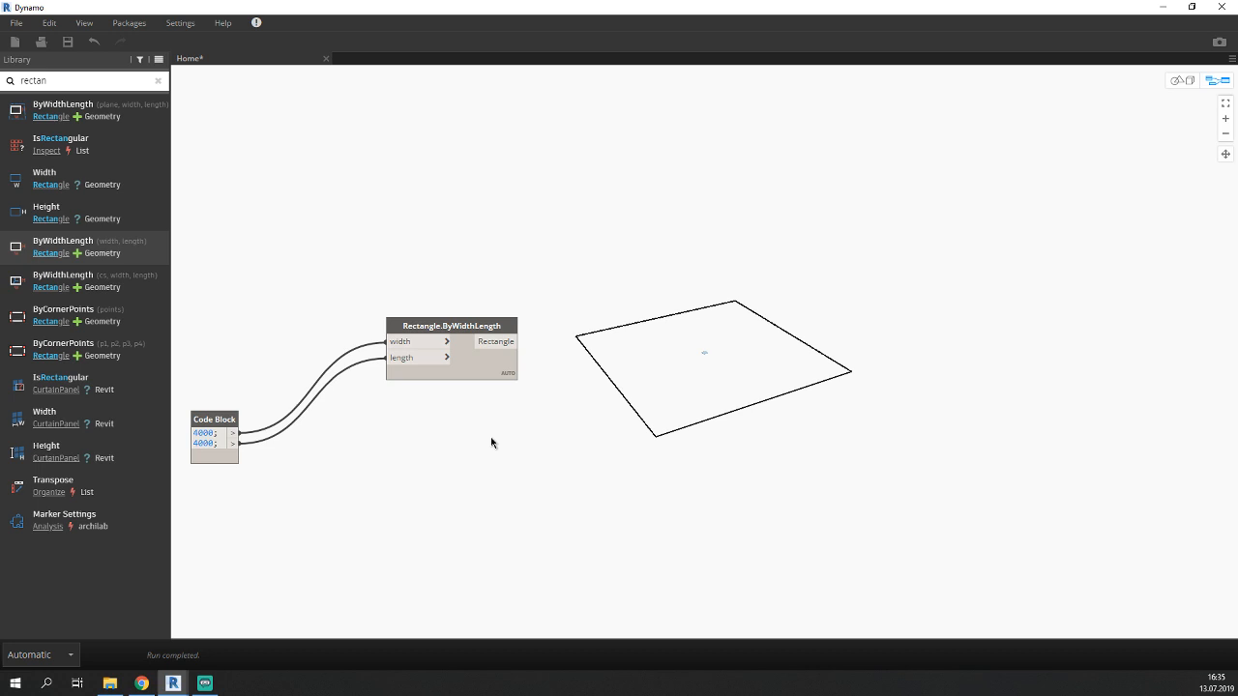
pyautogui.scroll(1, 620, 304)
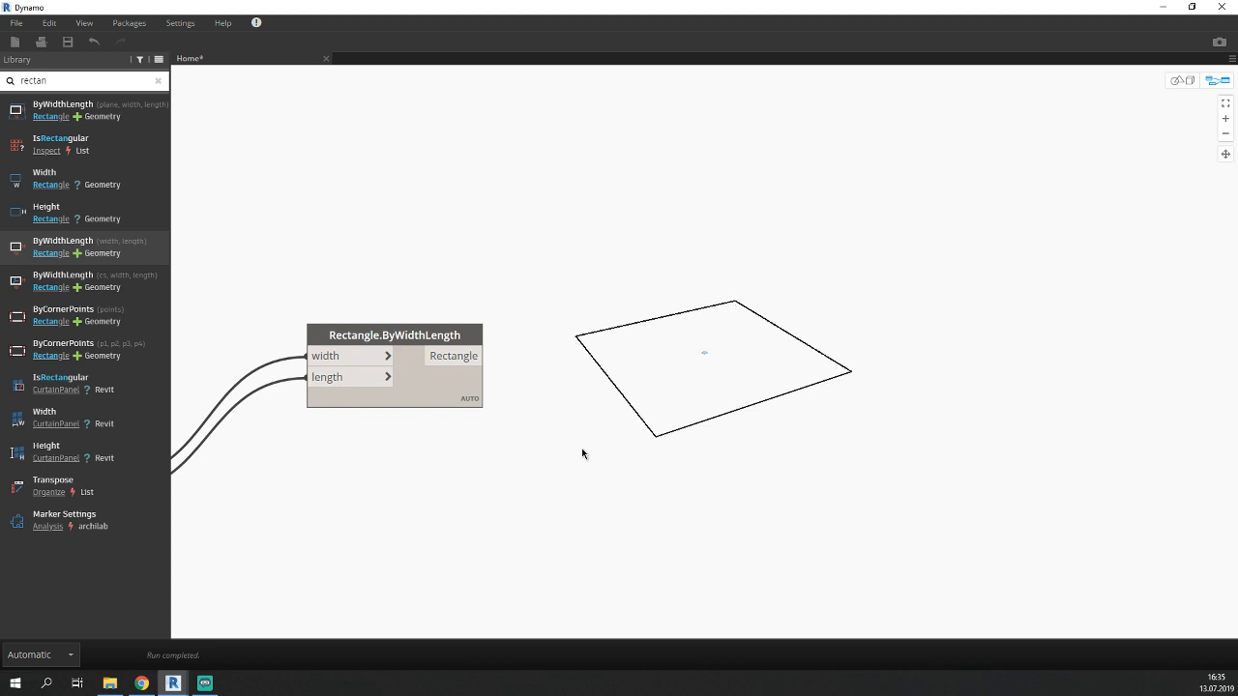
pyautogui.doubleClick(635, 358)
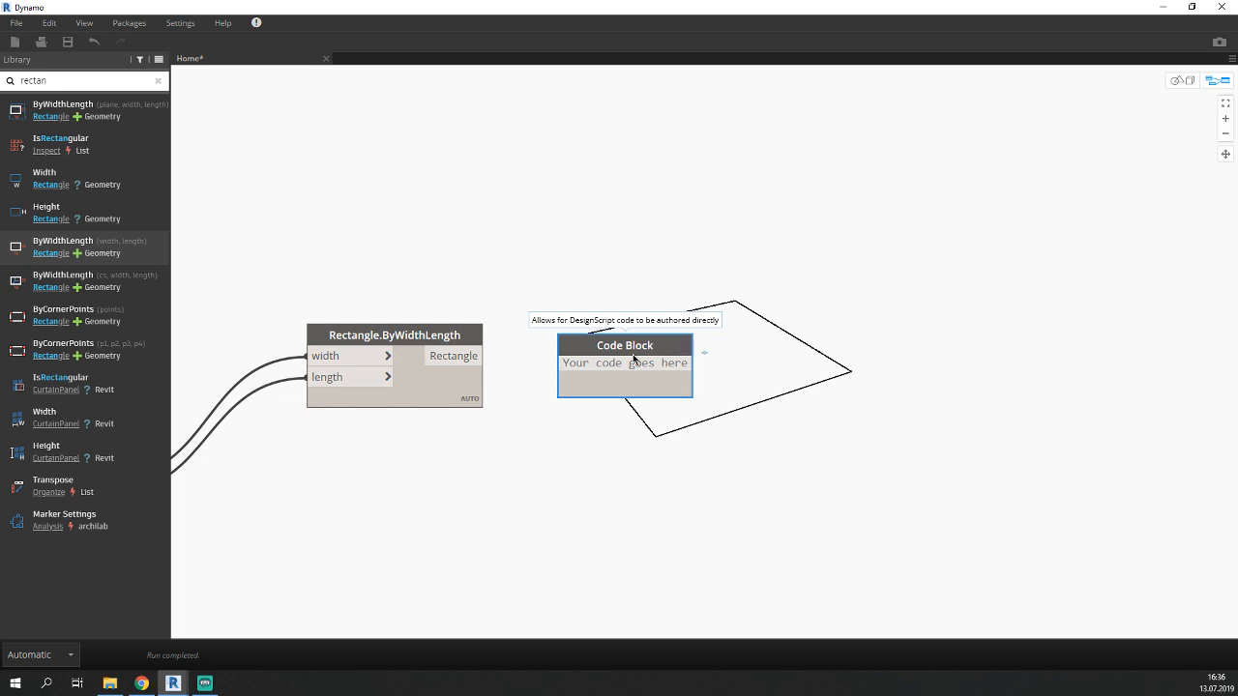
pyautogui.write('a.')
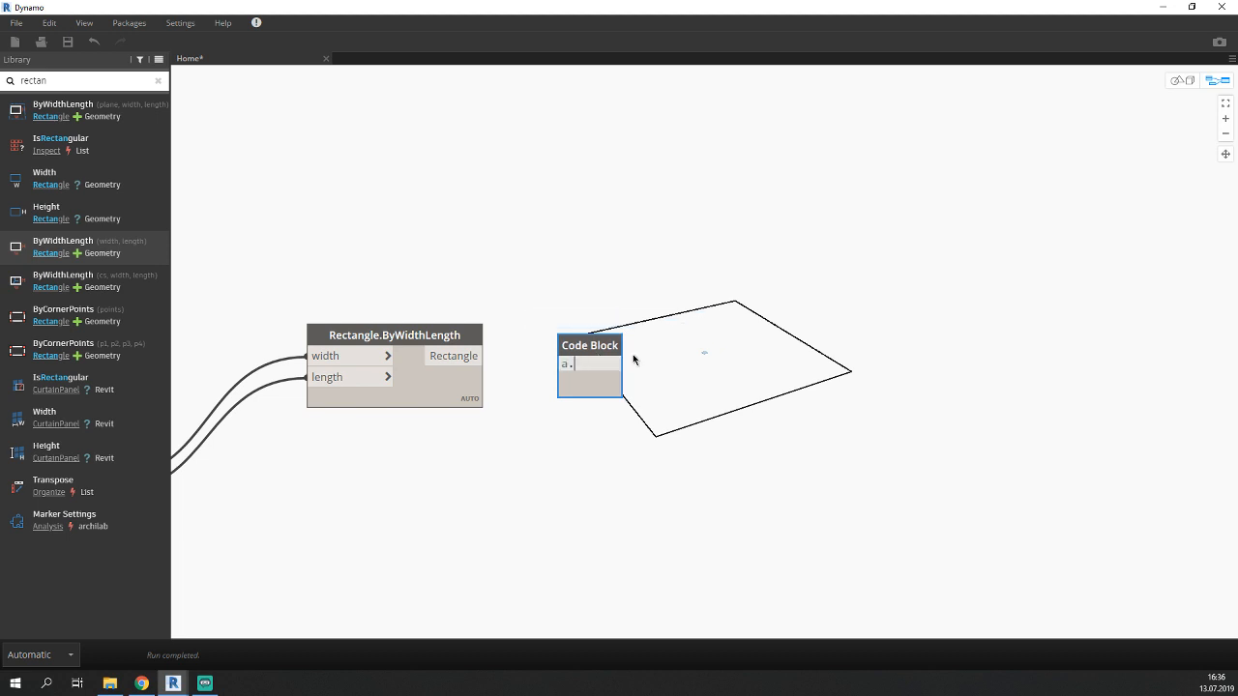
pyautogui.press('BackSpace')
pyautogui.press('BackSpace')
pyautogui.write('r')
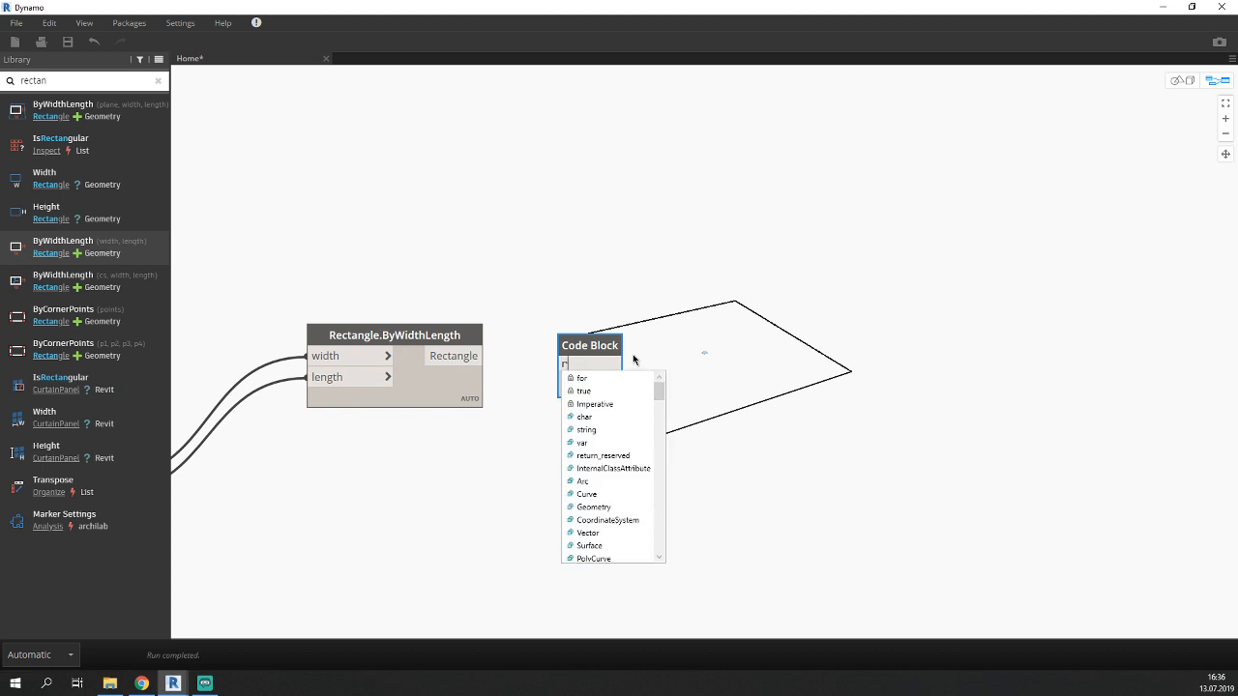
pyautogui.write('.Cen')
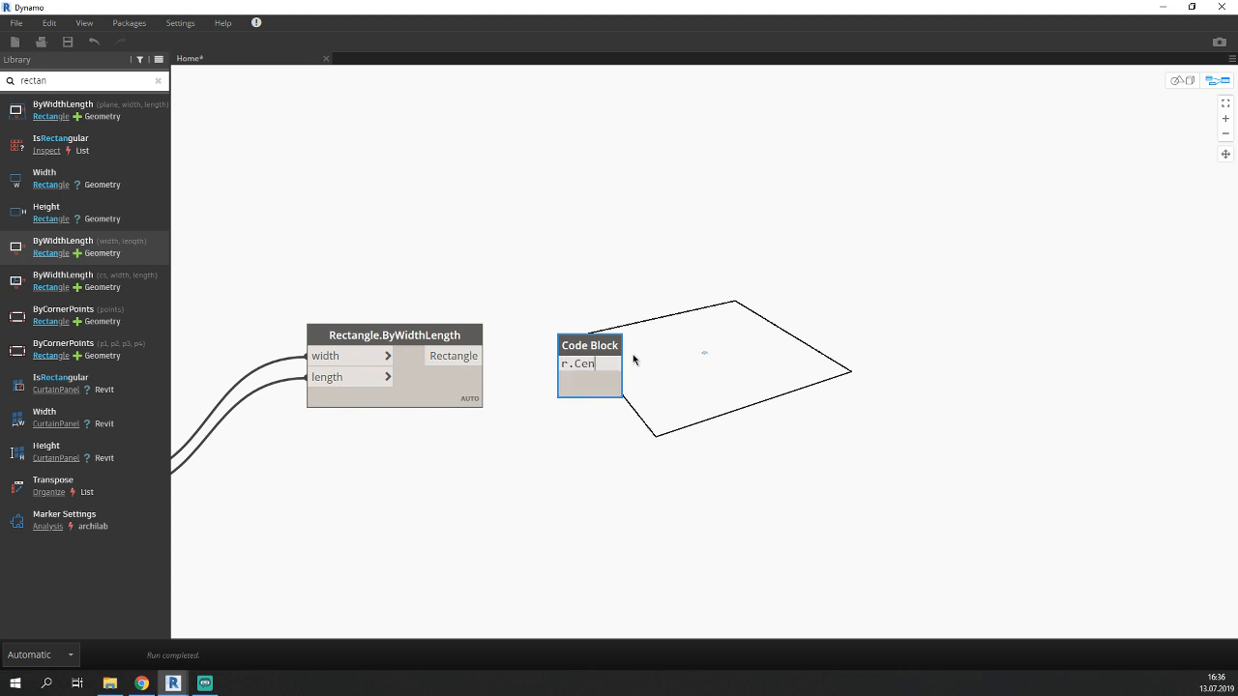
pyautogui.write('ter()')
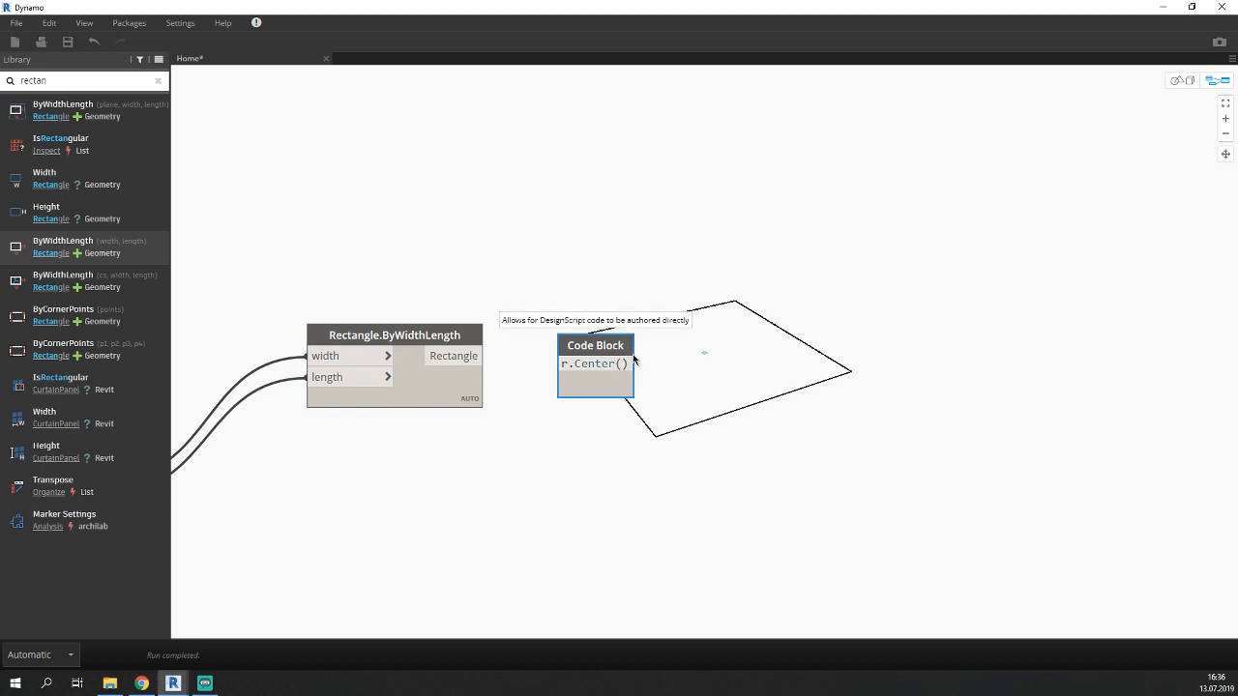
pyautogui.write(';')
pyautogui.press('Return')
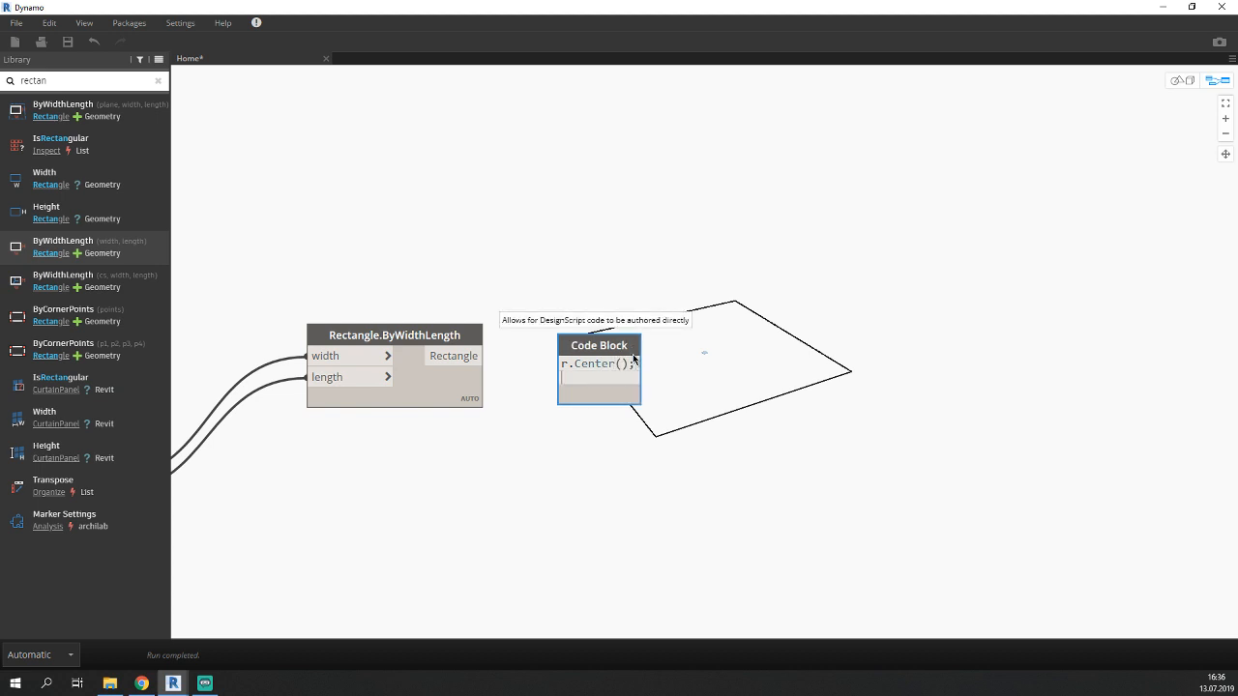
# Add the second line r.Points; to the new code block and connect the Rectangle output to its r input.
pyautogui.write('r.Points;')
pyautogui.click(662, 373)
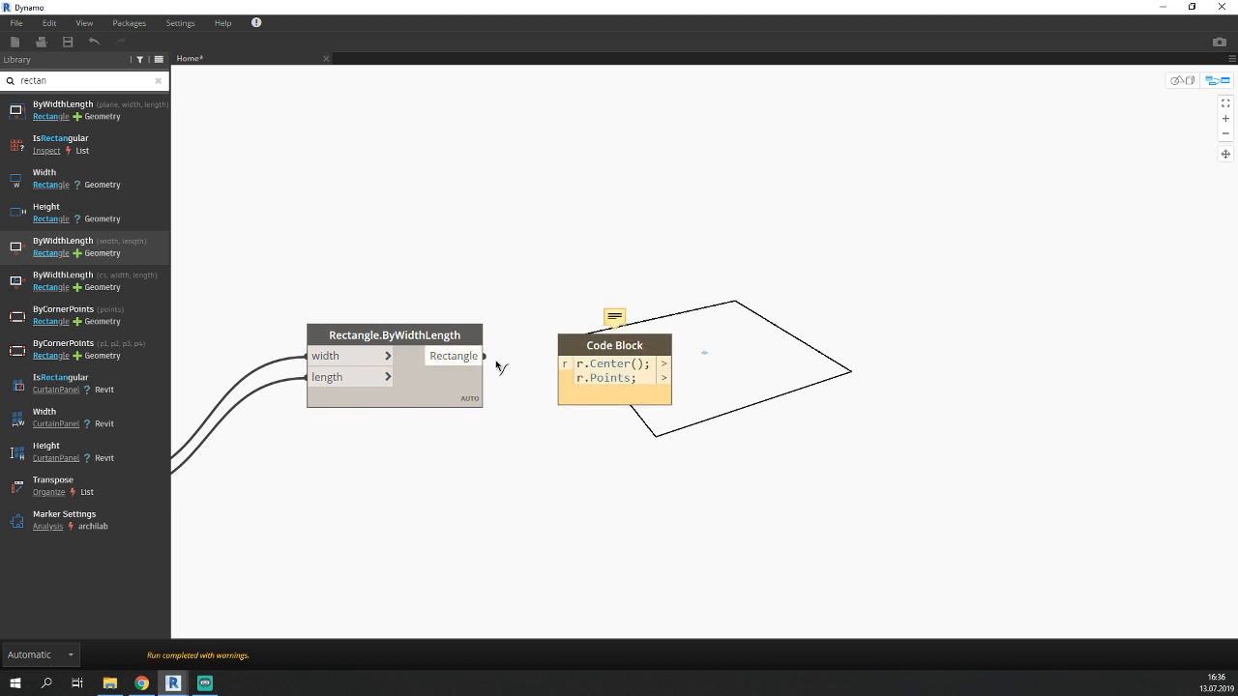
pyautogui.moveTo(483, 356); pyautogui.dragTo(437, 196)
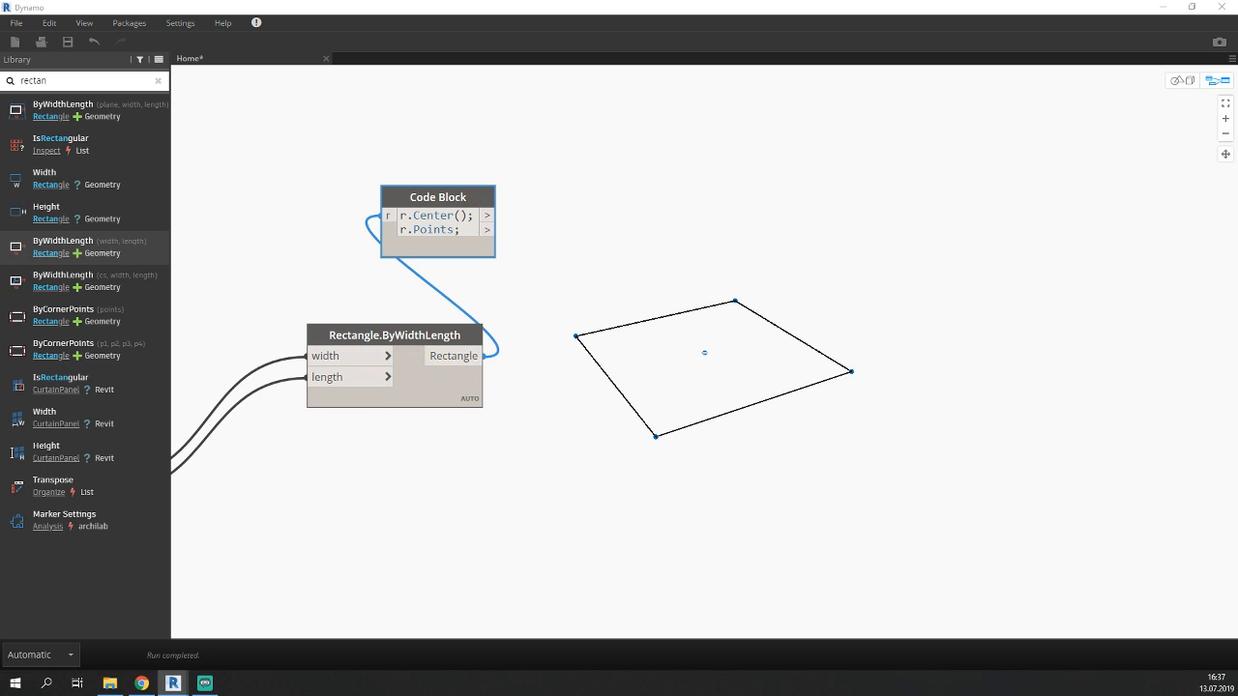
pyautogui.moveTo(415, 199); pyautogui.dragTo(606, 287)
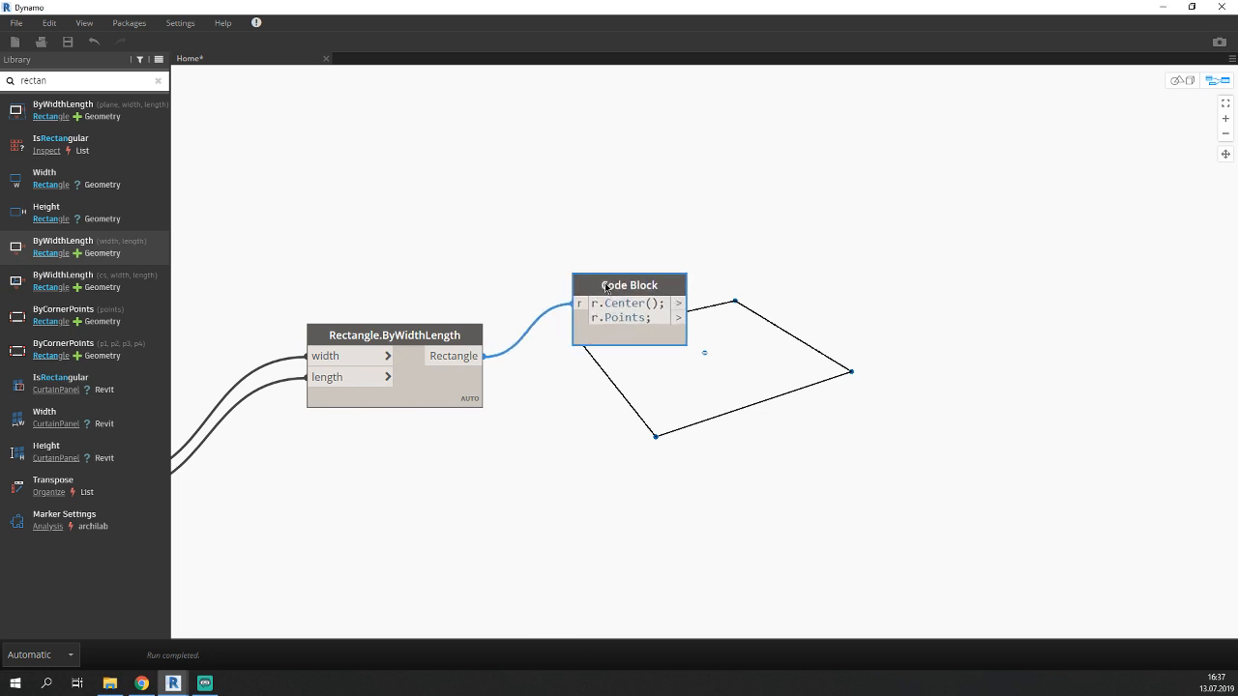
# Move the r.Center and r.Points code block slightly lower beside the rectangle node and preview its output list.
pyautogui.moveTo(762, 419); pyautogui.dragTo(669, 435, button='middle')
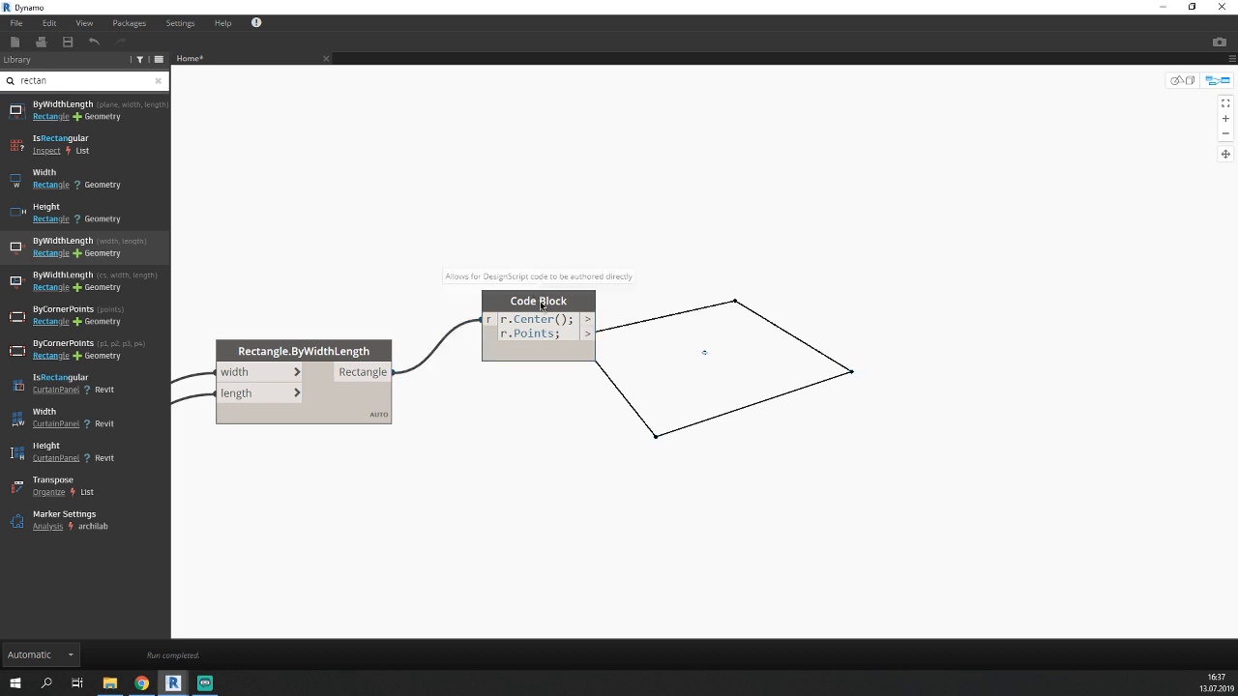
pyautogui.moveTo(564, 319); pyautogui.dragTo(573, 339)
pyautogui.moveTo(588, 397)
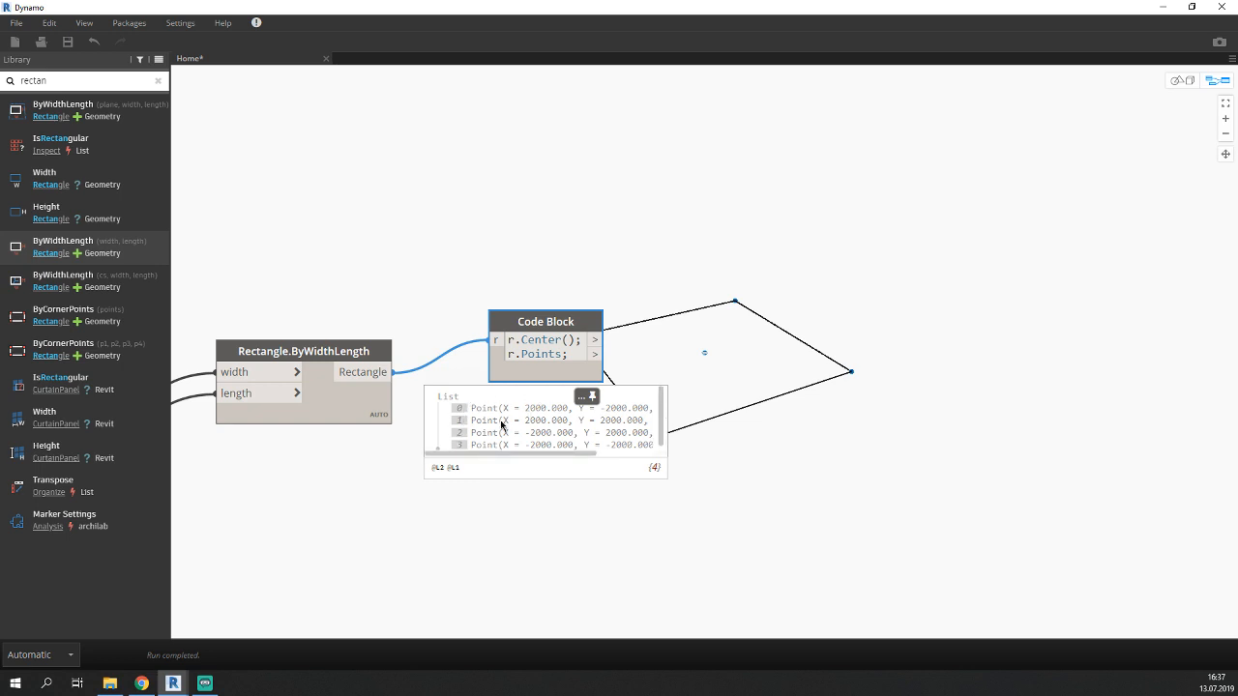
pyautogui.click(721, 445)
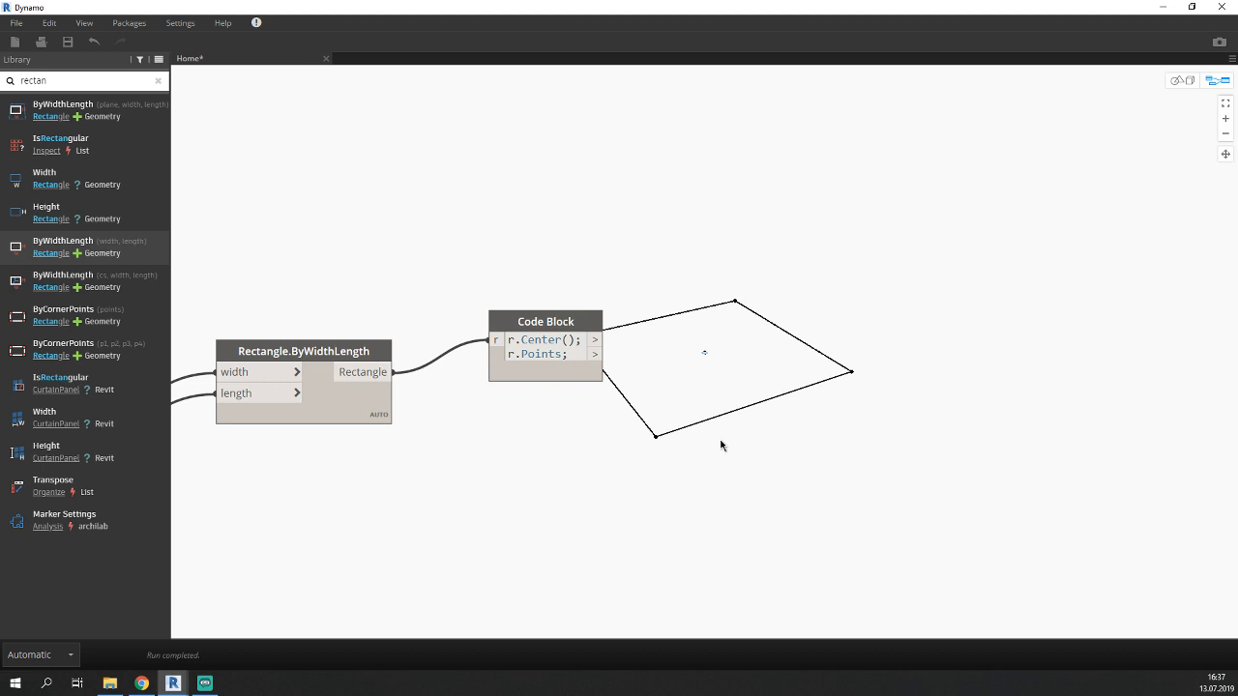
# Add a code block containing list[0]; and connect the r.Points output to its list input.
pyautogui.doubleClick(693, 389)
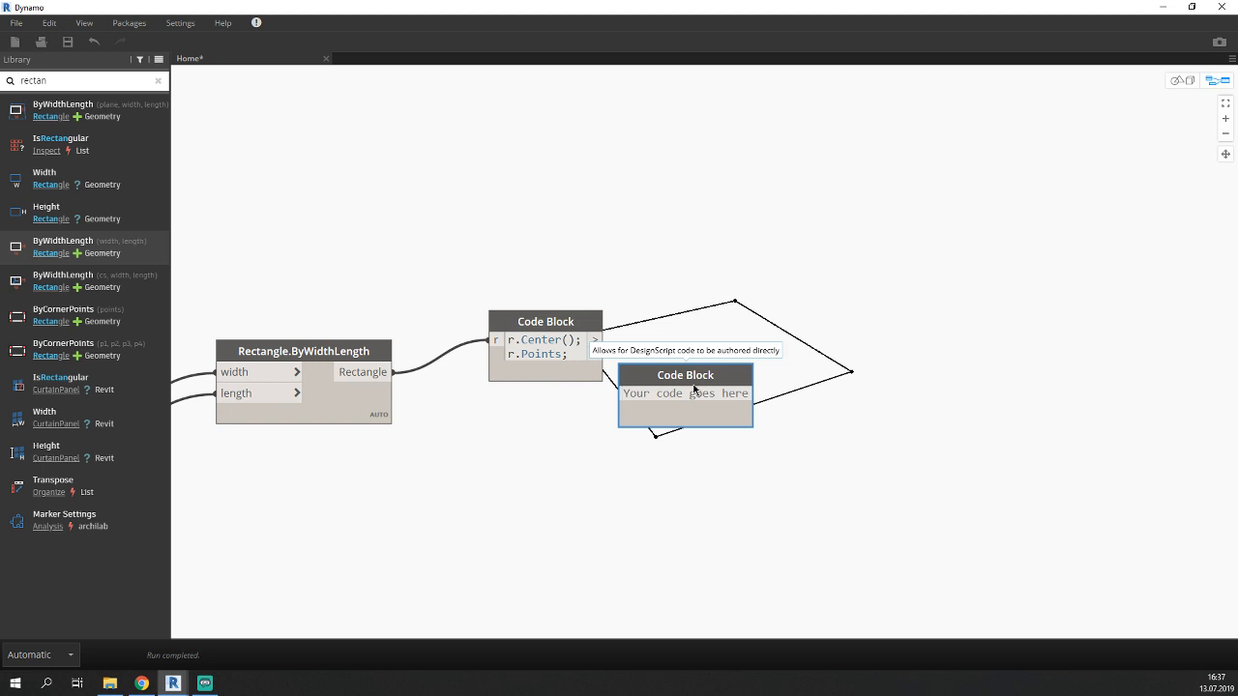
pyautogui.write('x')
pyautogui.press('BackSpace')
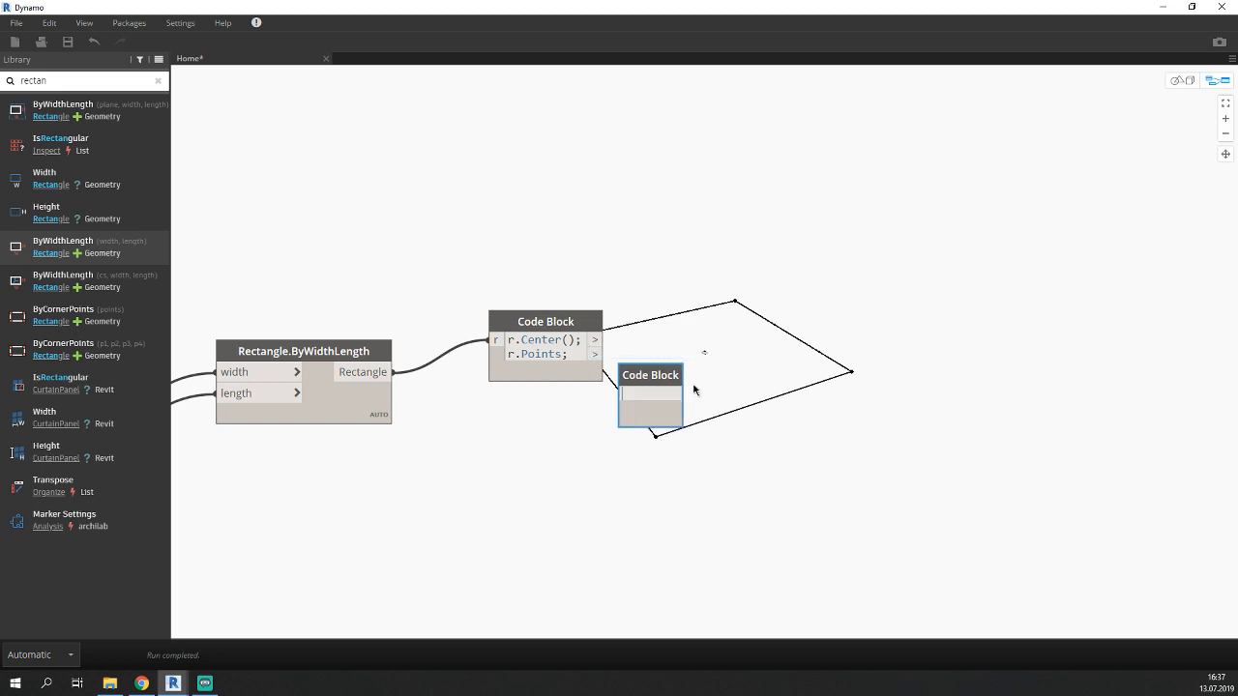
pyautogui.write('list')
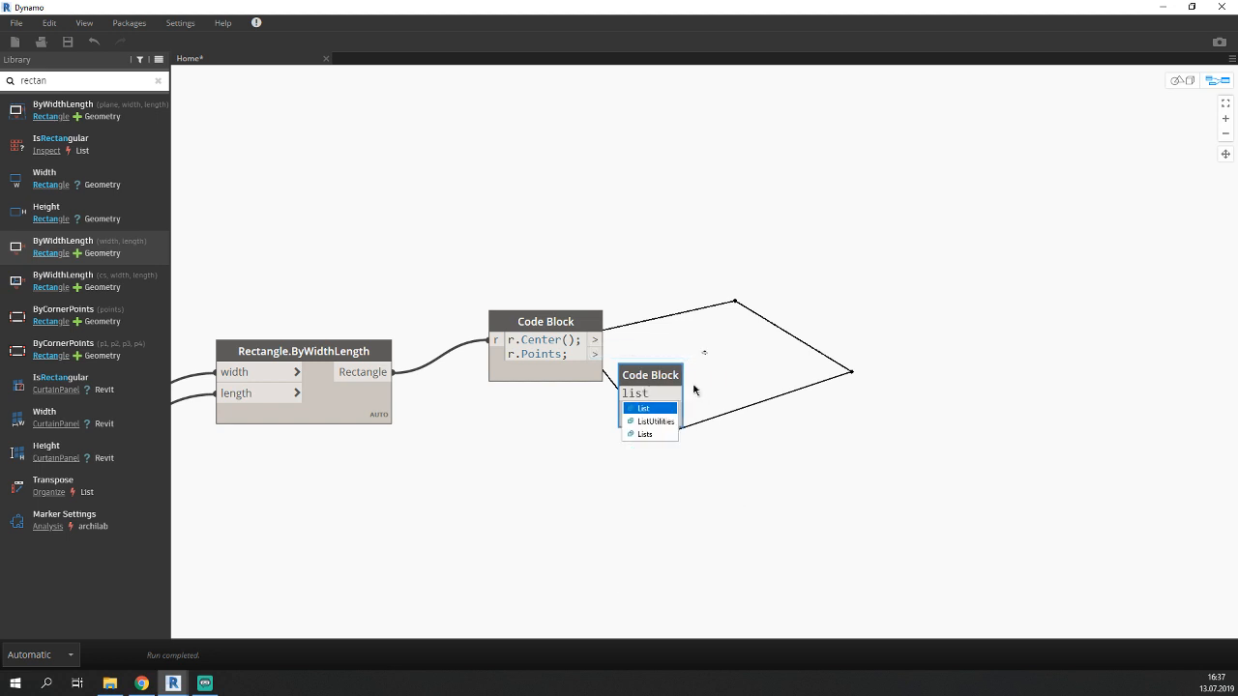
pyautogui.write('[]')
pyautogui.write('0')
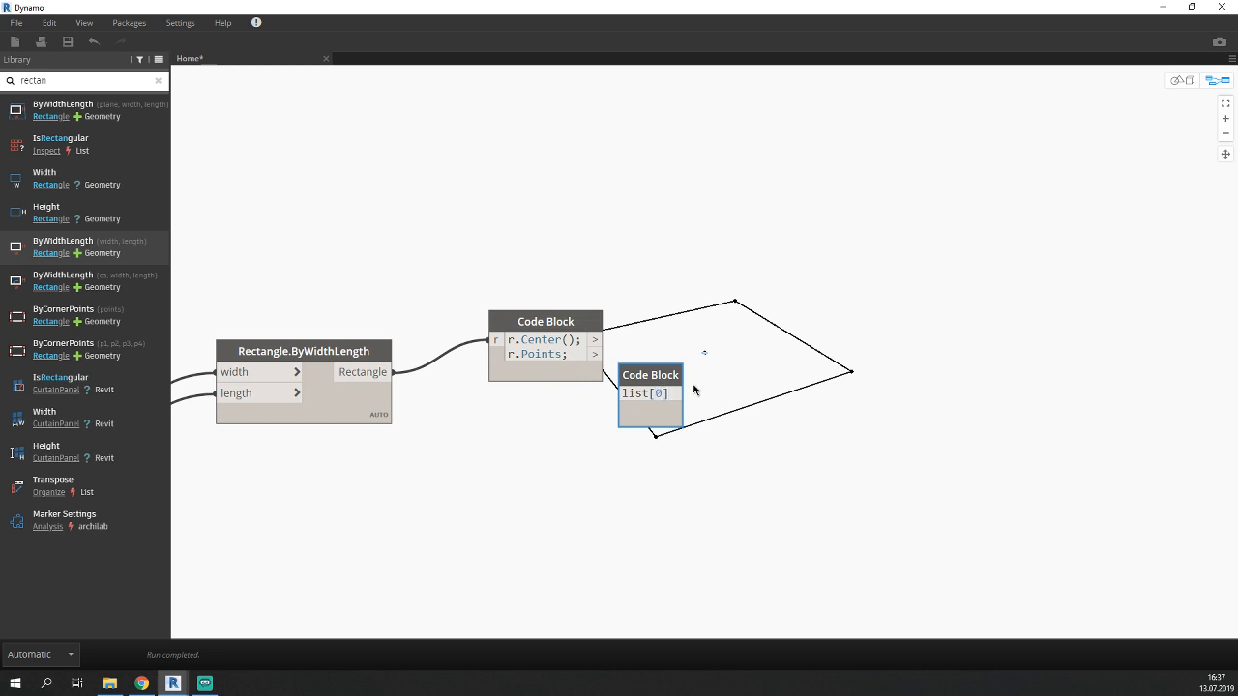
pyautogui.click(681, 402)
pyautogui.moveTo(627, 392); pyautogui.dragTo(595, 354)
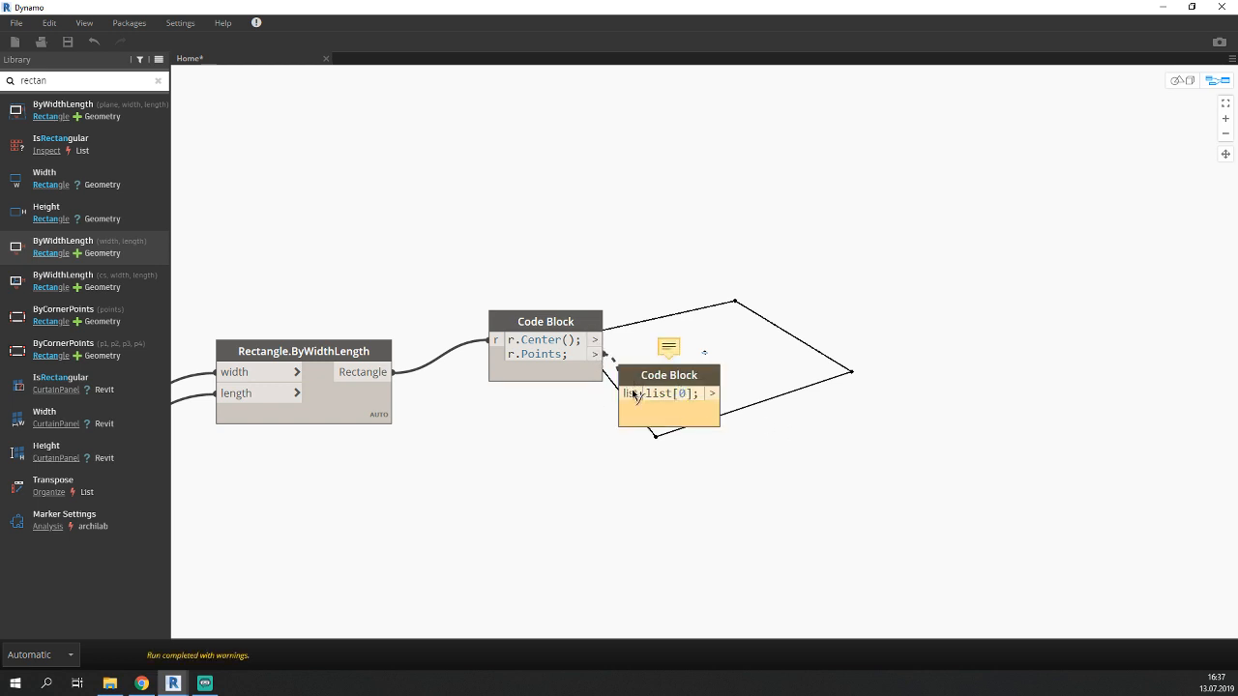
# Add a Watch node fed by the list[0] output and line up the list[0] code block with the r.Points output.
pyautogui.rightClick(803, 403)
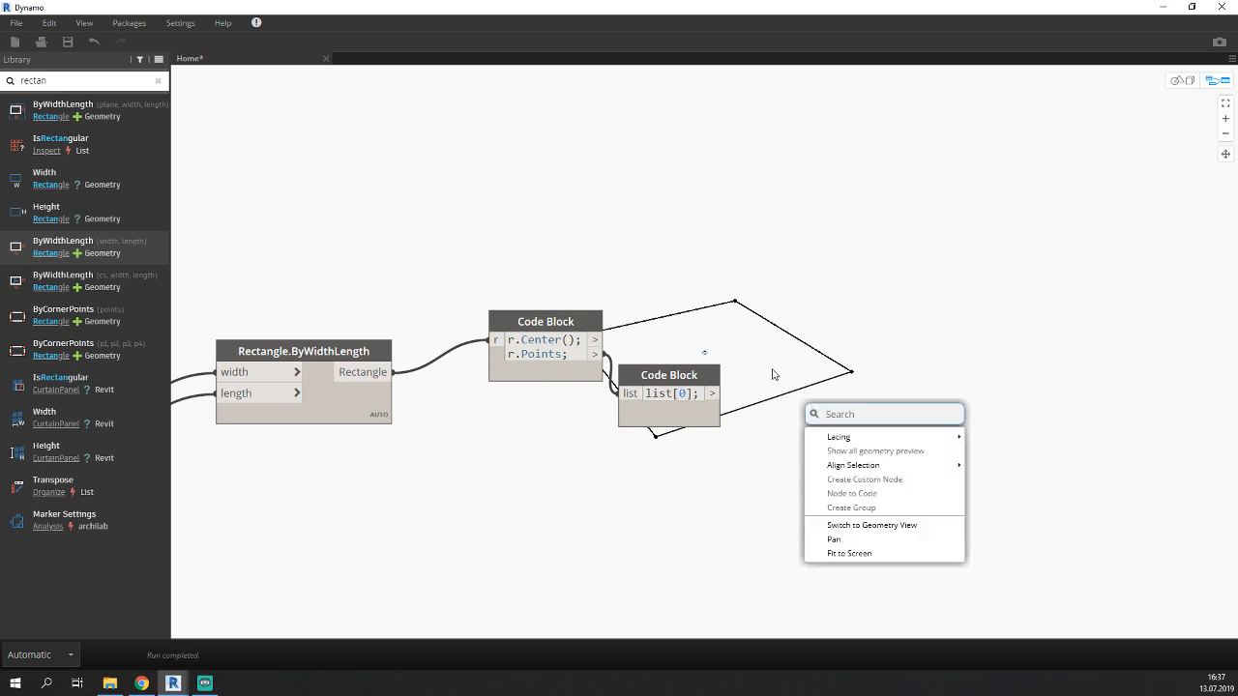
pyautogui.write('wa')
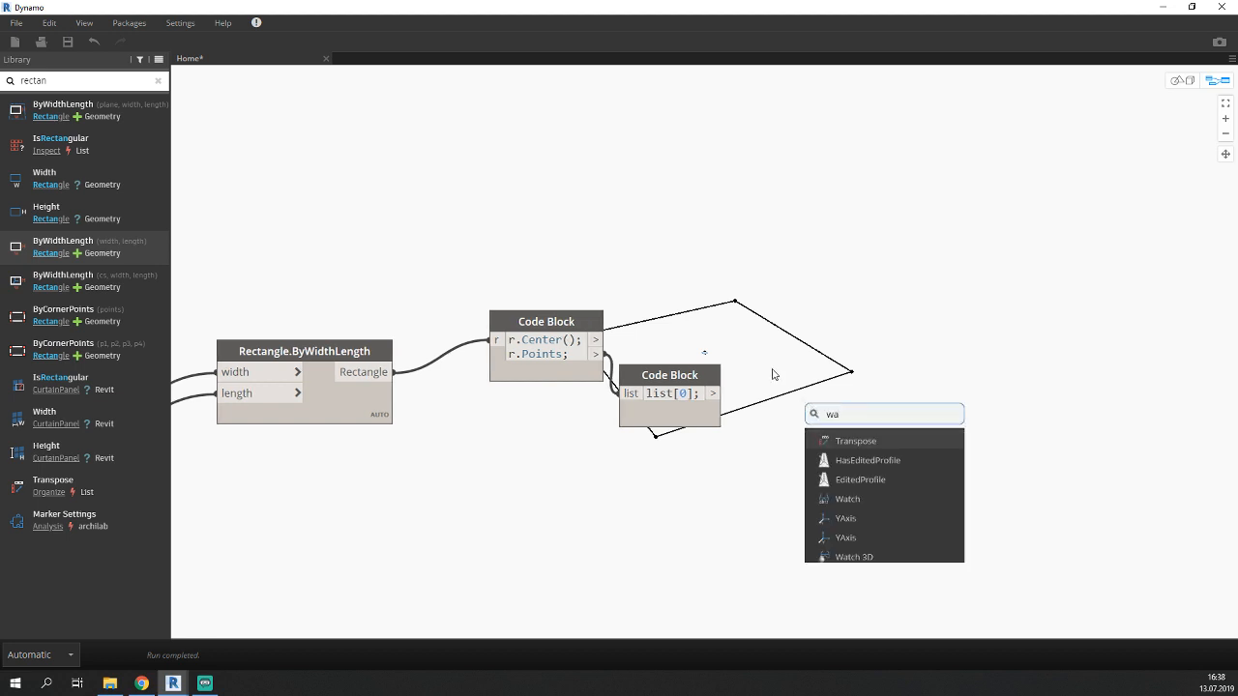
pyautogui.click(872, 501)
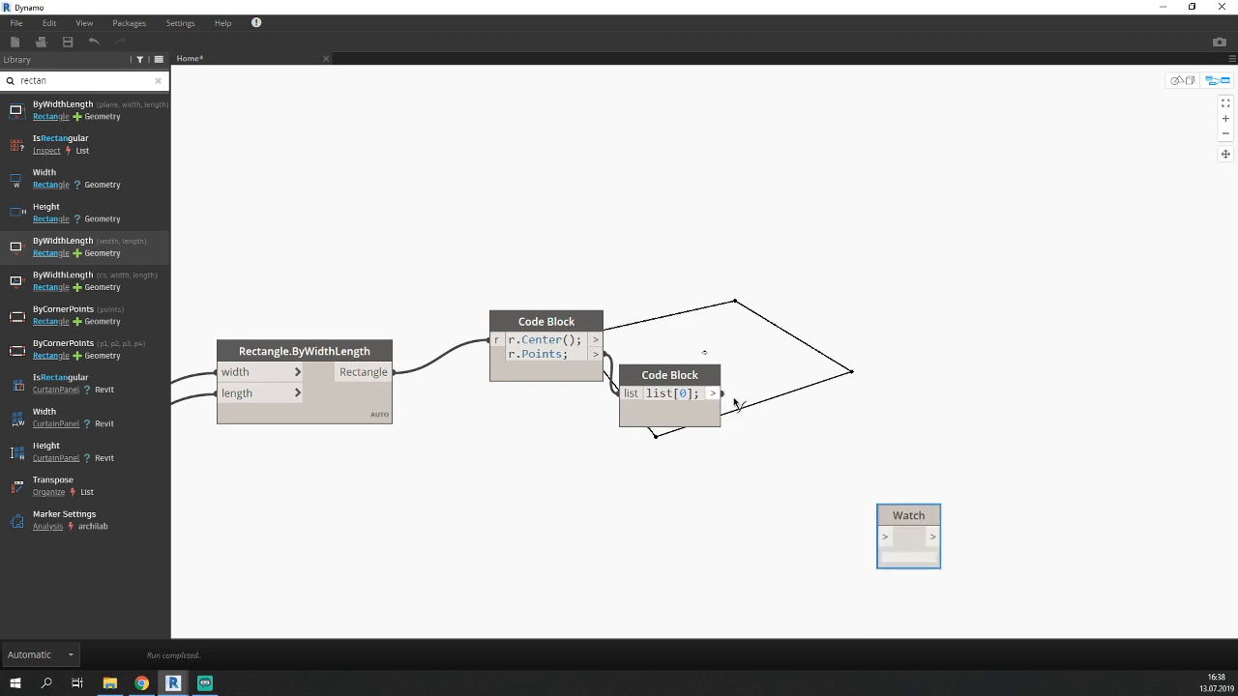
pyautogui.moveTo(722, 394); pyautogui.dragTo(884, 537)
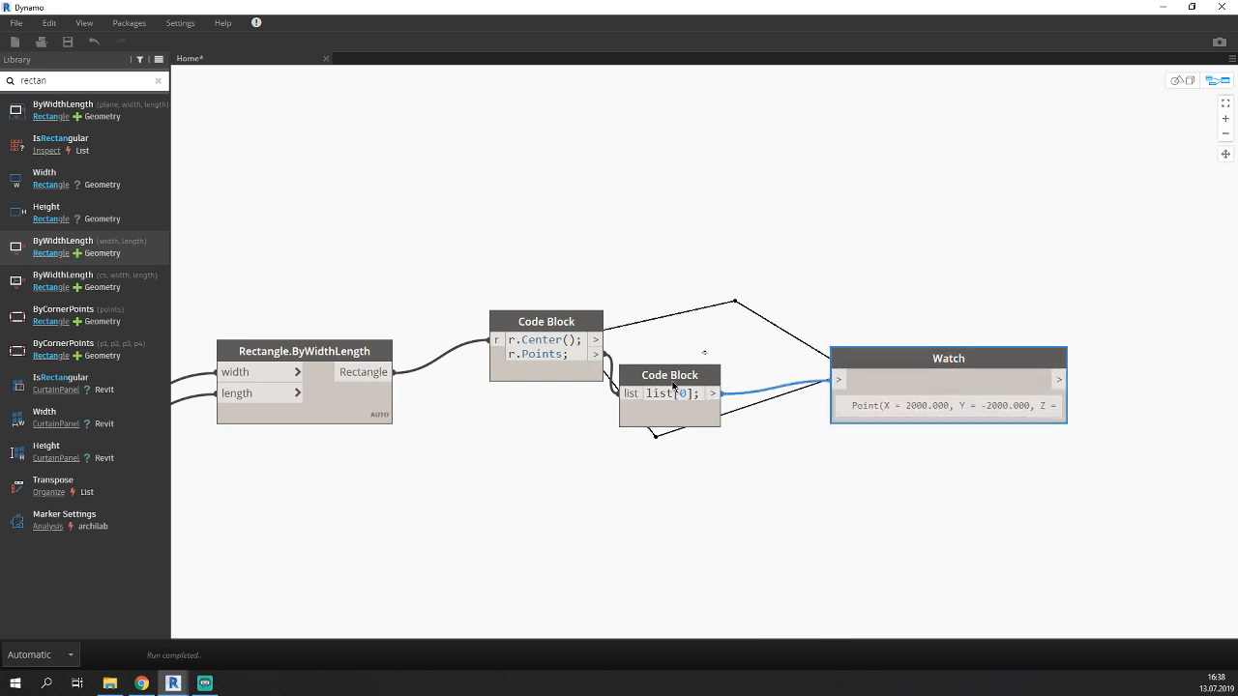
pyautogui.moveTo(671, 377); pyautogui.dragTo(722, 339)
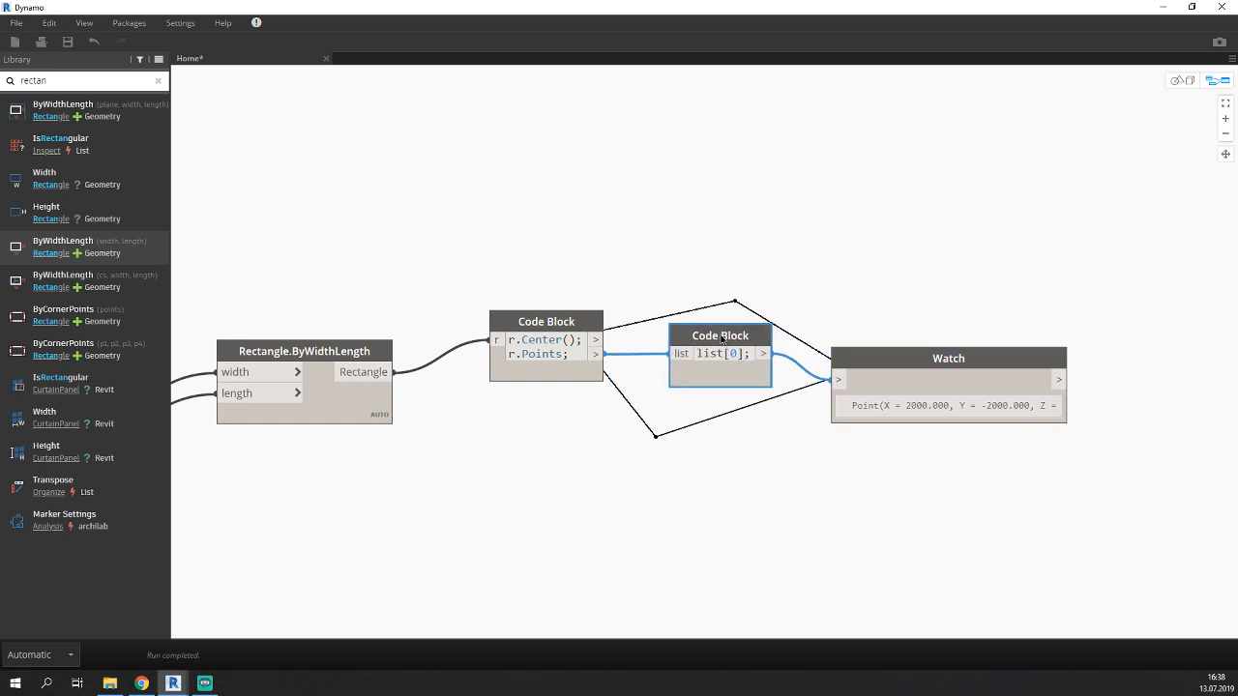
pyautogui.moveTo(722, 340)
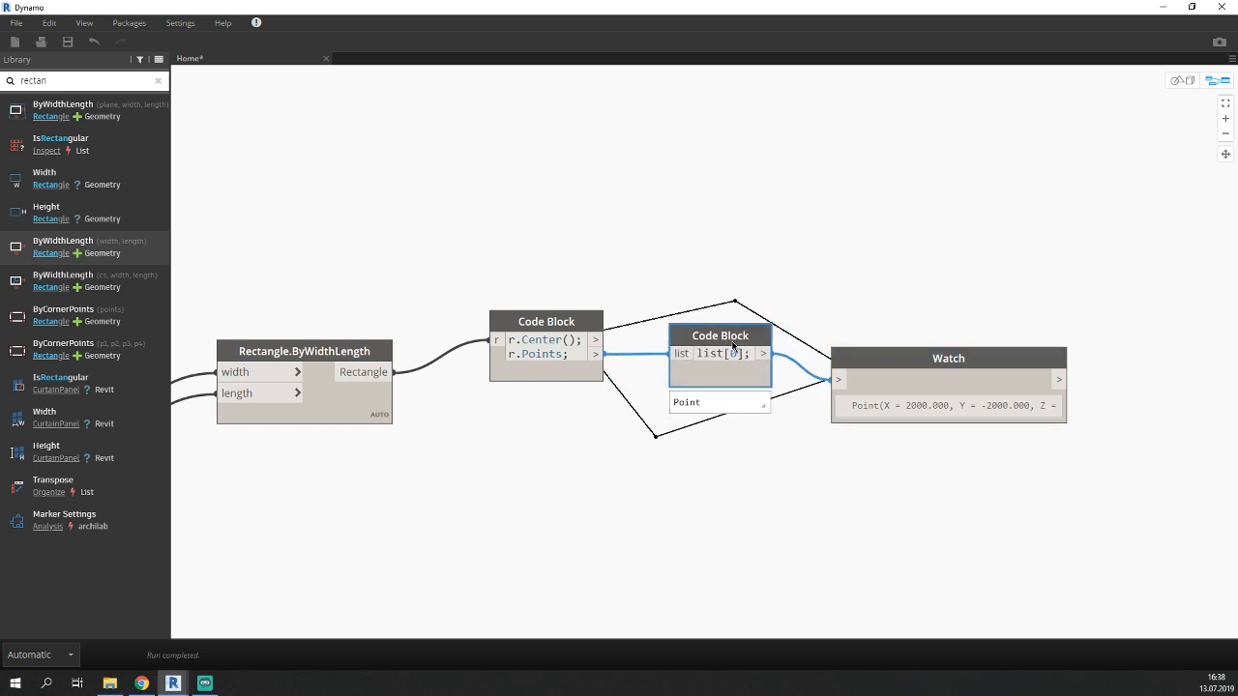
# Nudge the list[0] code block, preview the r.Points output list, and add list[1]; as the code block's second line.
pyautogui.moveTo(735, 343)
pyautogui.mouseDown()
pyautogui.moveTo(727, 325)
pyautogui.moveTo(727, 338)
pyautogui.mouseUp()
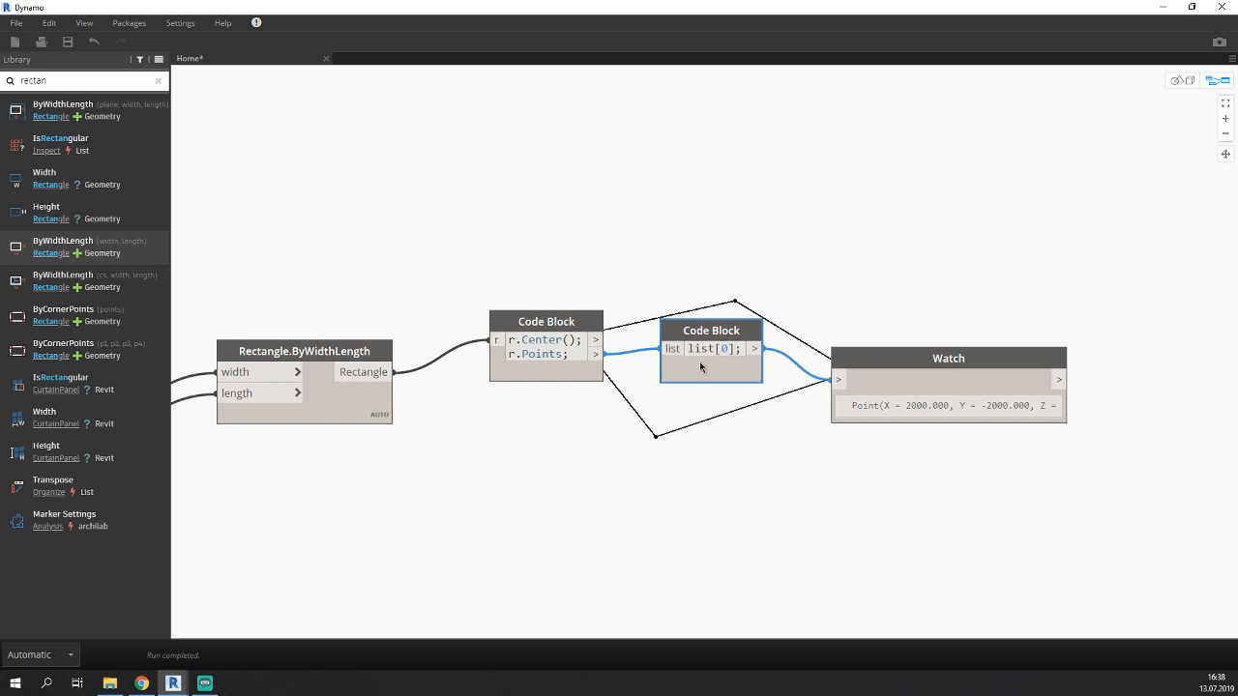
pyautogui.click(700, 348)
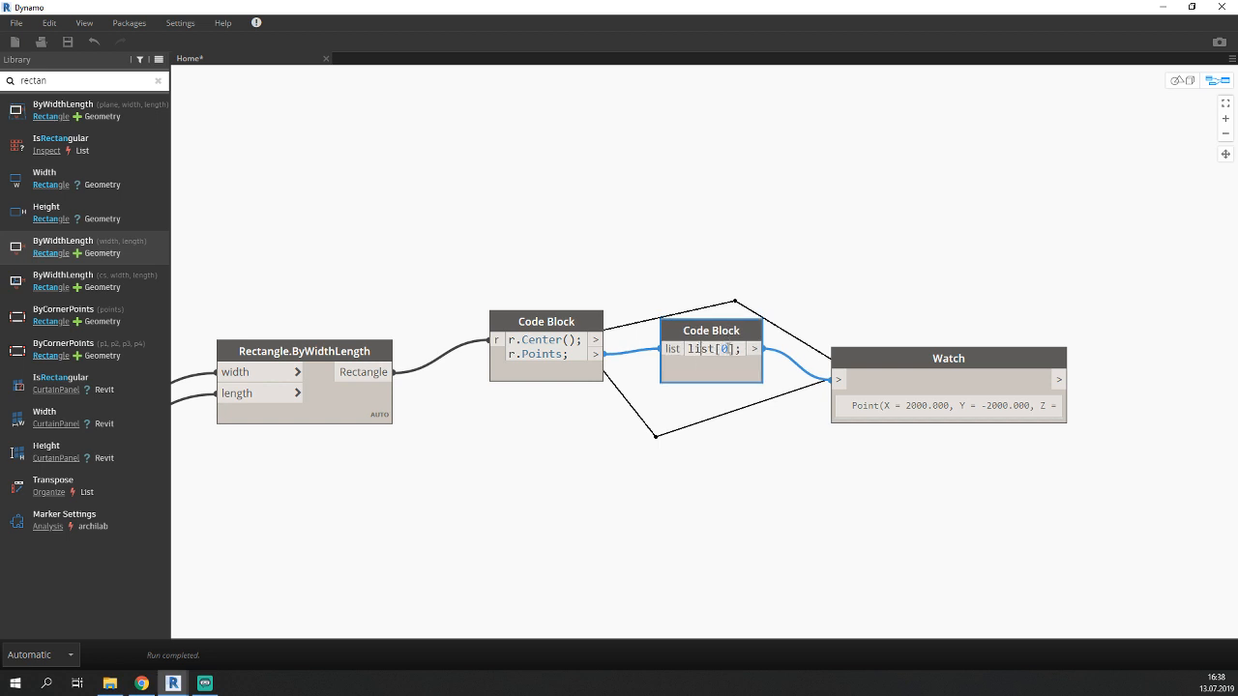
pyautogui.click(590, 373)
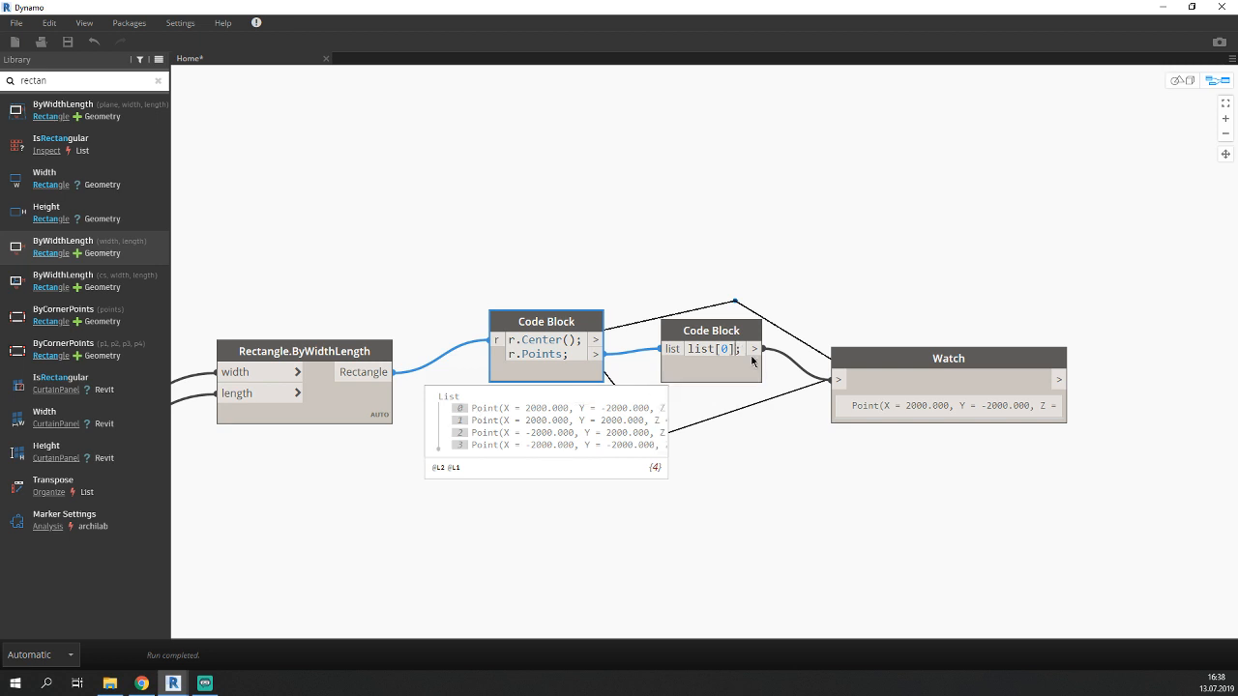
pyautogui.press('Return')
pyautogui.write('lis')
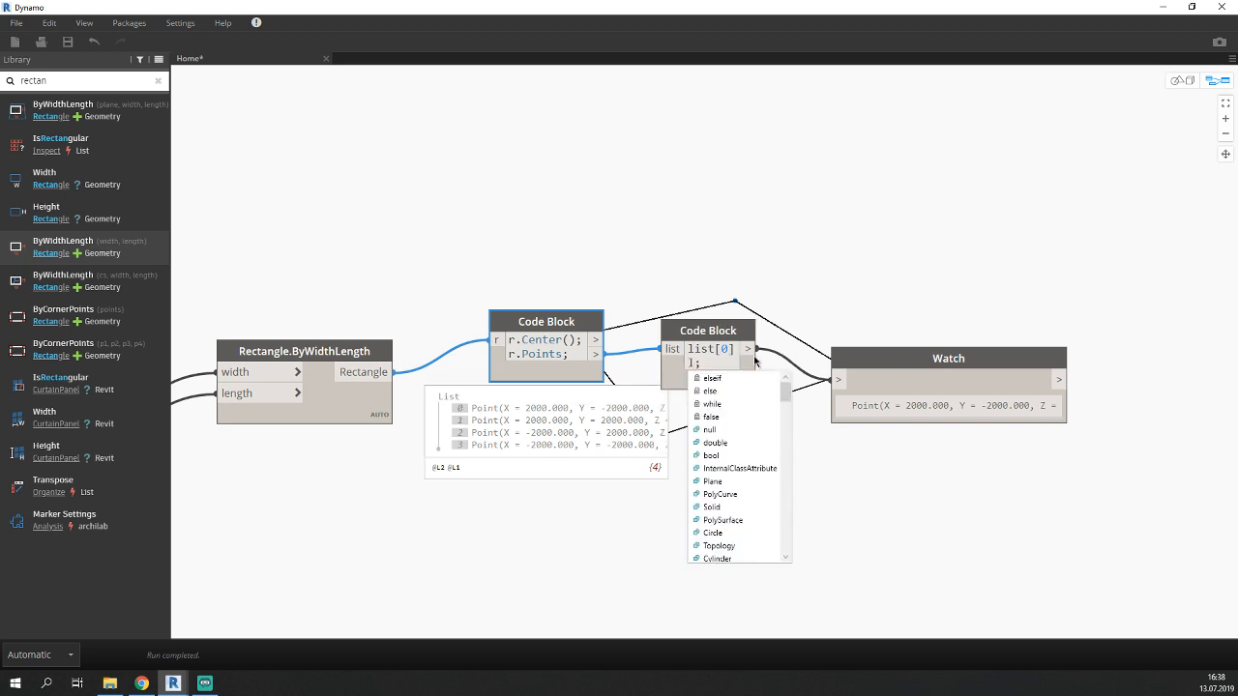
pyautogui.write('t[]')
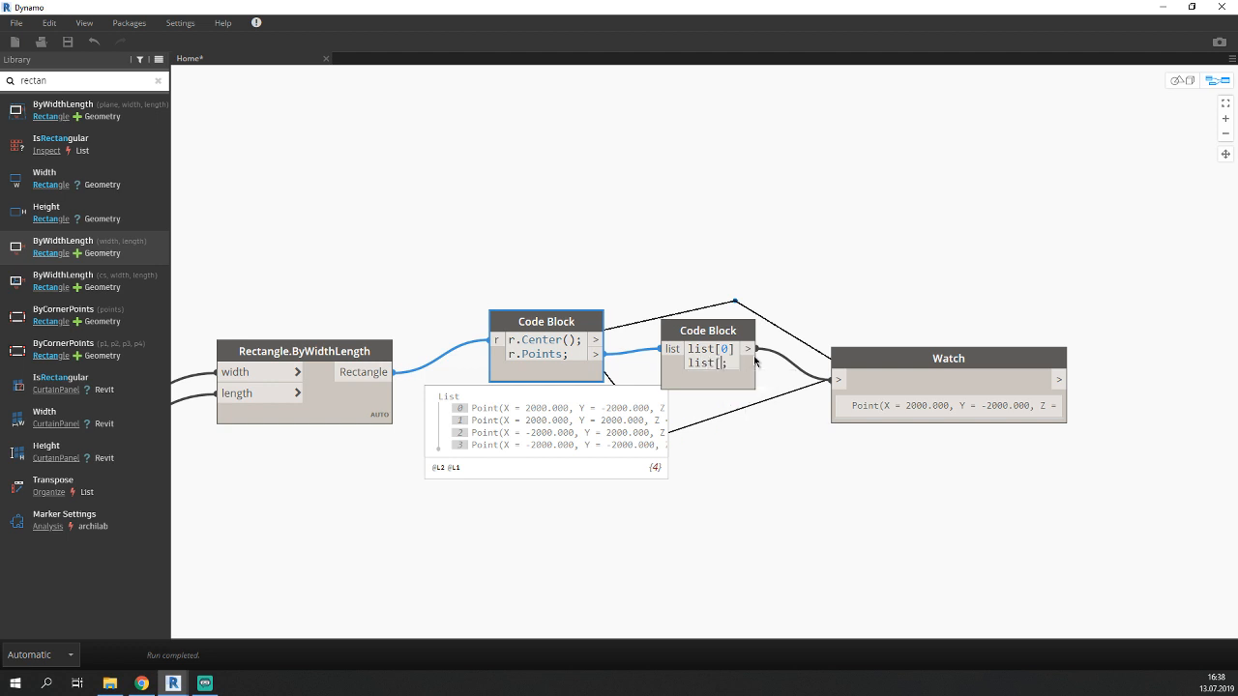
pyautogui.press('Left')
pyautogui.write('1')
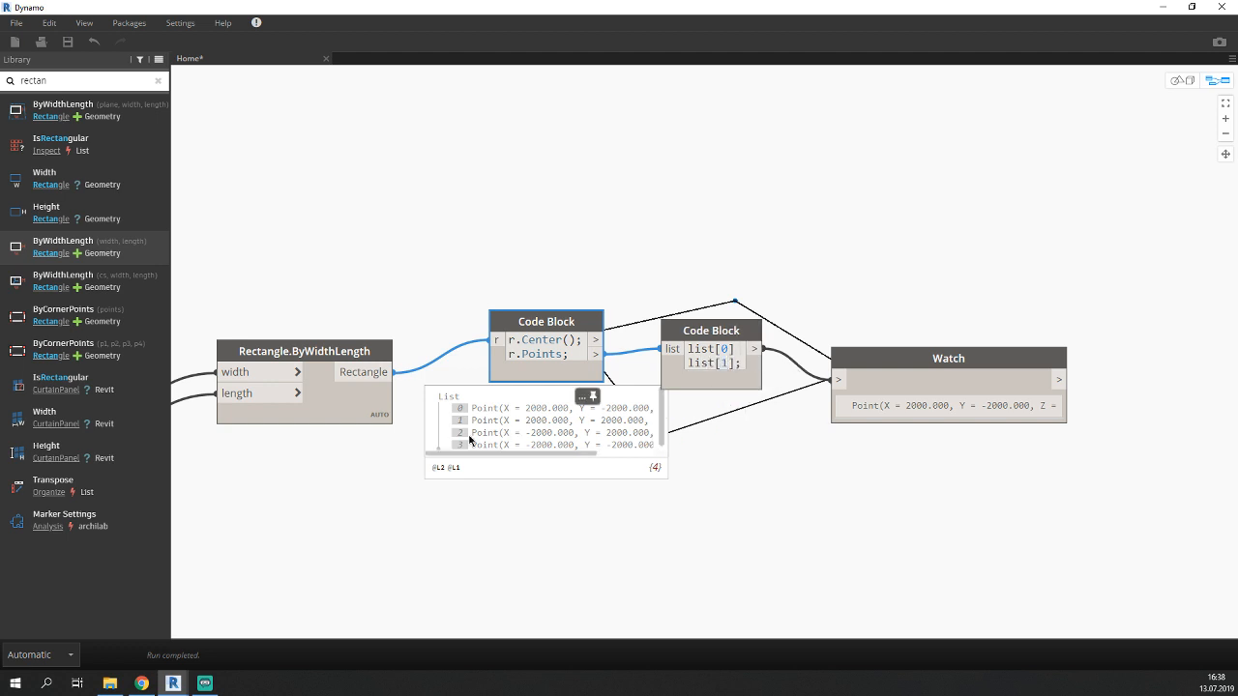
pyautogui.click(770, 433)
# Move the Watch node up and place a copy of it below, fed by the same code block output.
pyautogui.moveTo(919, 316); pyautogui.dragTo(923, 285)
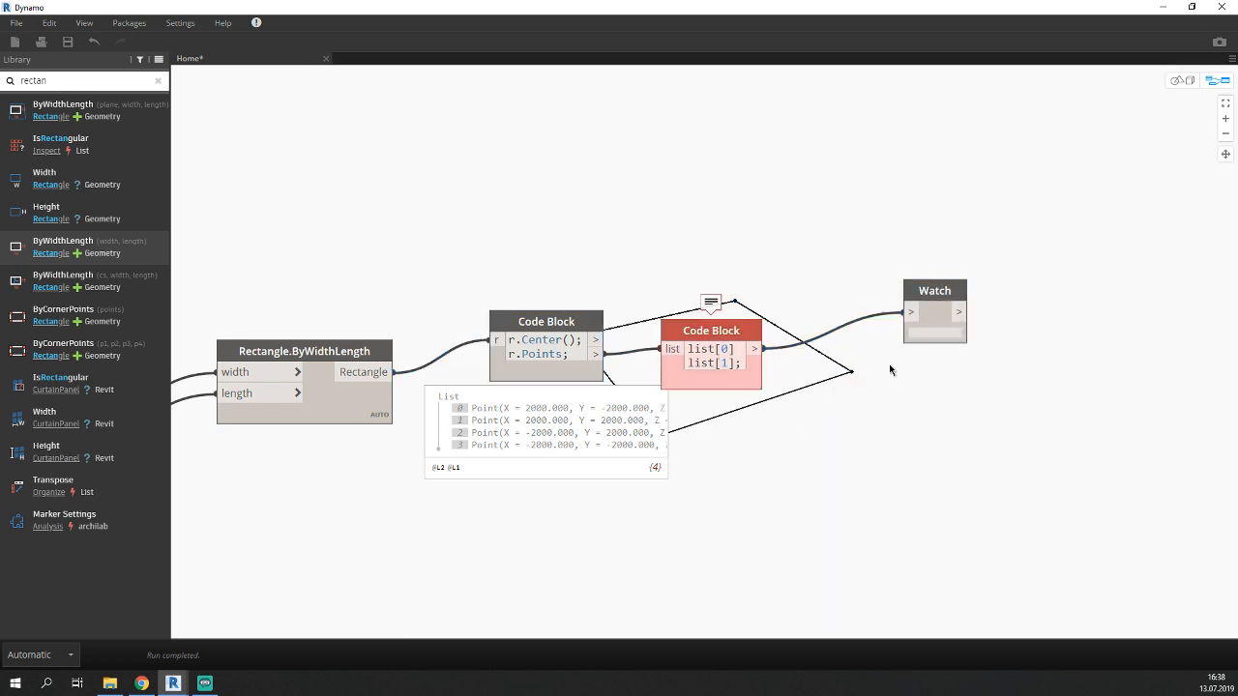
pyautogui.click(941, 296)
pyautogui.hotkey('ctrl', 'c')
pyautogui.hotkey('ctrl', 'v')
pyautogui.moveTo(1017, 306); pyautogui.dragTo(954, 415)
pyautogui.click(681, 384)
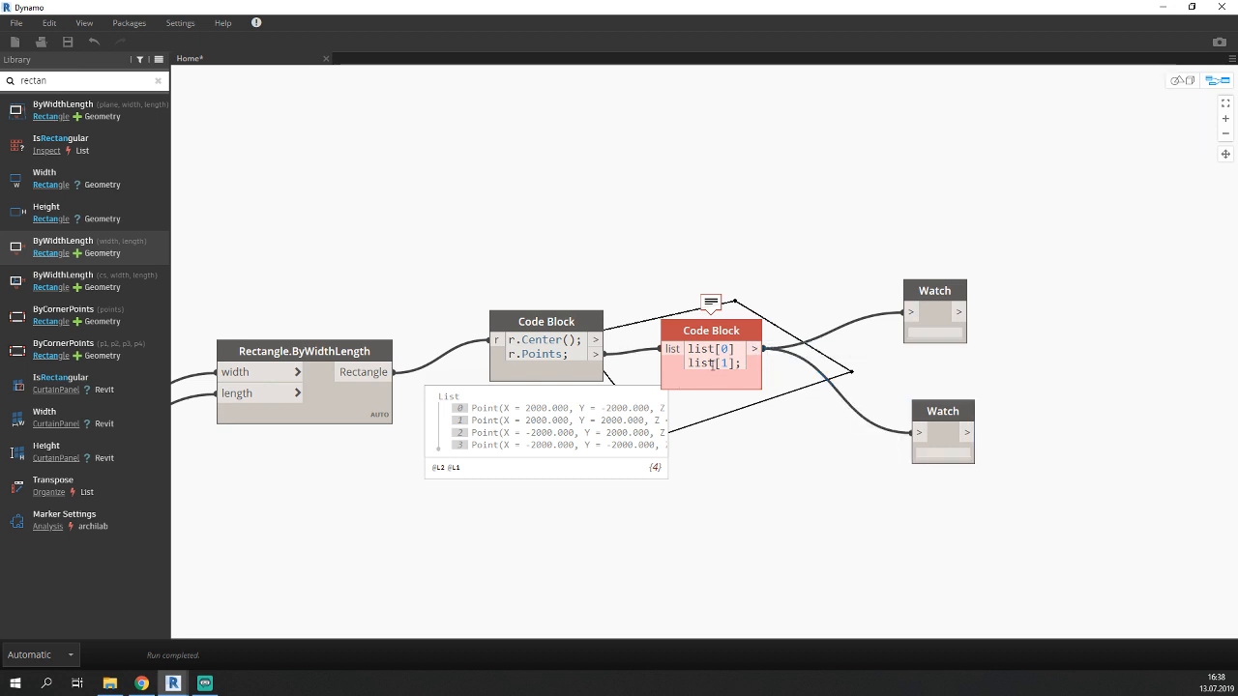
# Change the code block's lines to list1[0] and list2[1]; and disconnect the lower Watch node.
pyautogui.click(713, 363)
pyautogui.write('2')
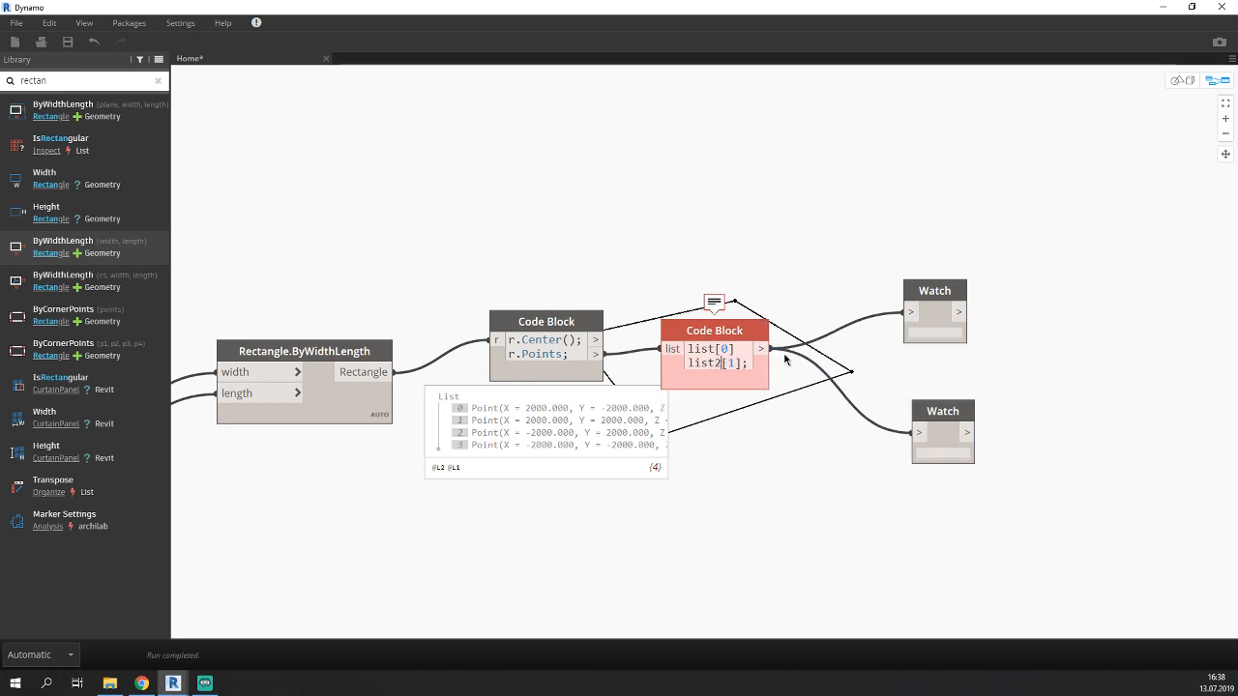
pyautogui.click(716, 349)
pyautogui.write('1')
pyautogui.moveTo(916, 432); pyautogui.dragTo(738, 364)
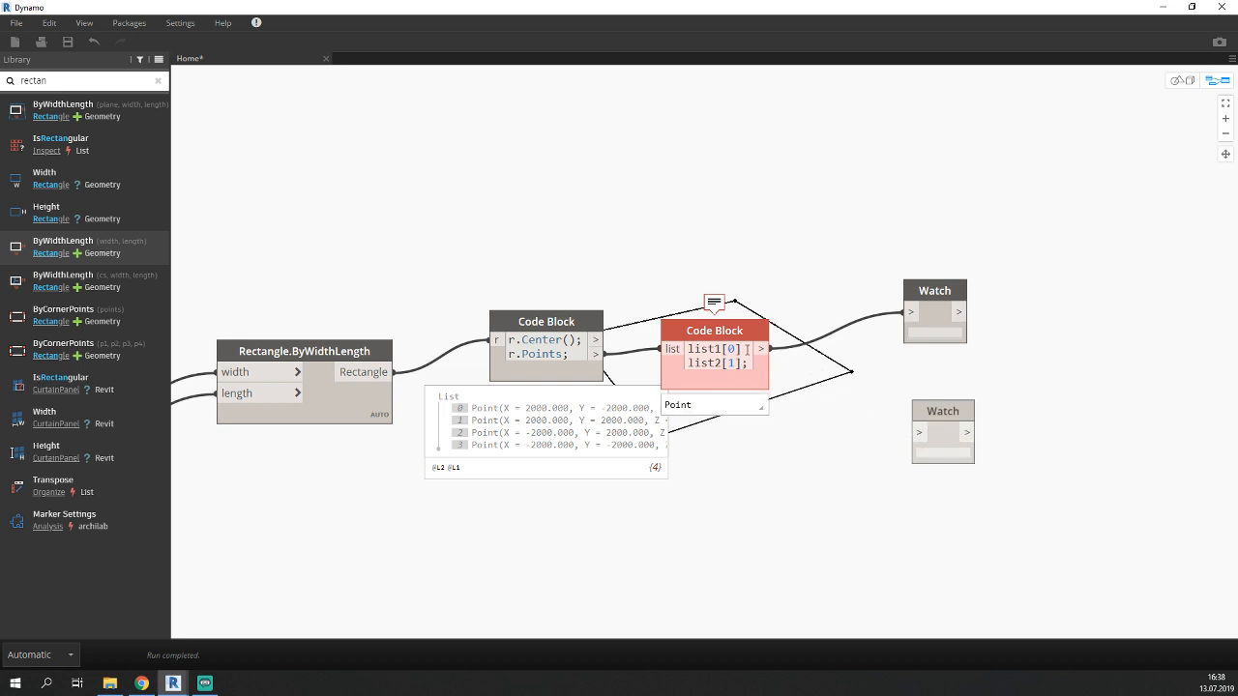
# End the list1[0] line with a semicolon and connect the code block's second output to the lower Watch node.
pyautogui.click(746, 350)
pyautogui.write(';')
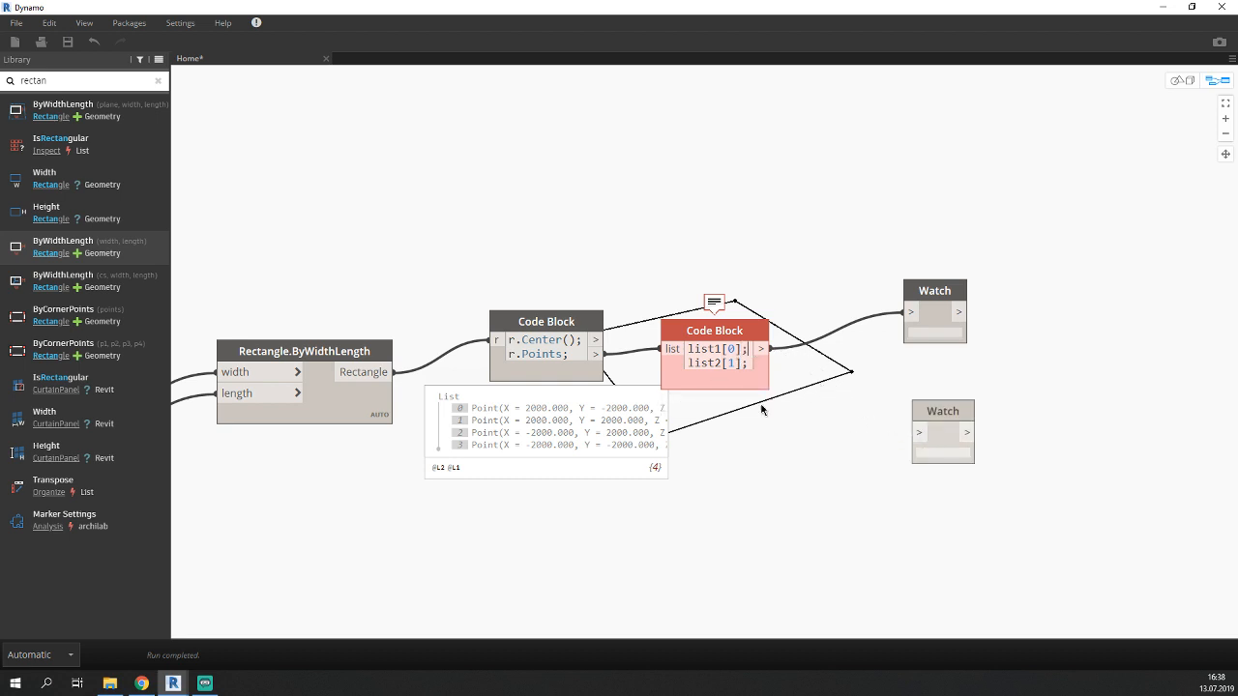
pyautogui.click(819, 442)
pyautogui.moveTo(767, 362); pyautogui.dragTo(918, 397)
# Change the code block's two lines to list[0]; and list[1]; so both use the same list input.
pyautogui.press('BackSpace')
pyautogui.click(729, 349)
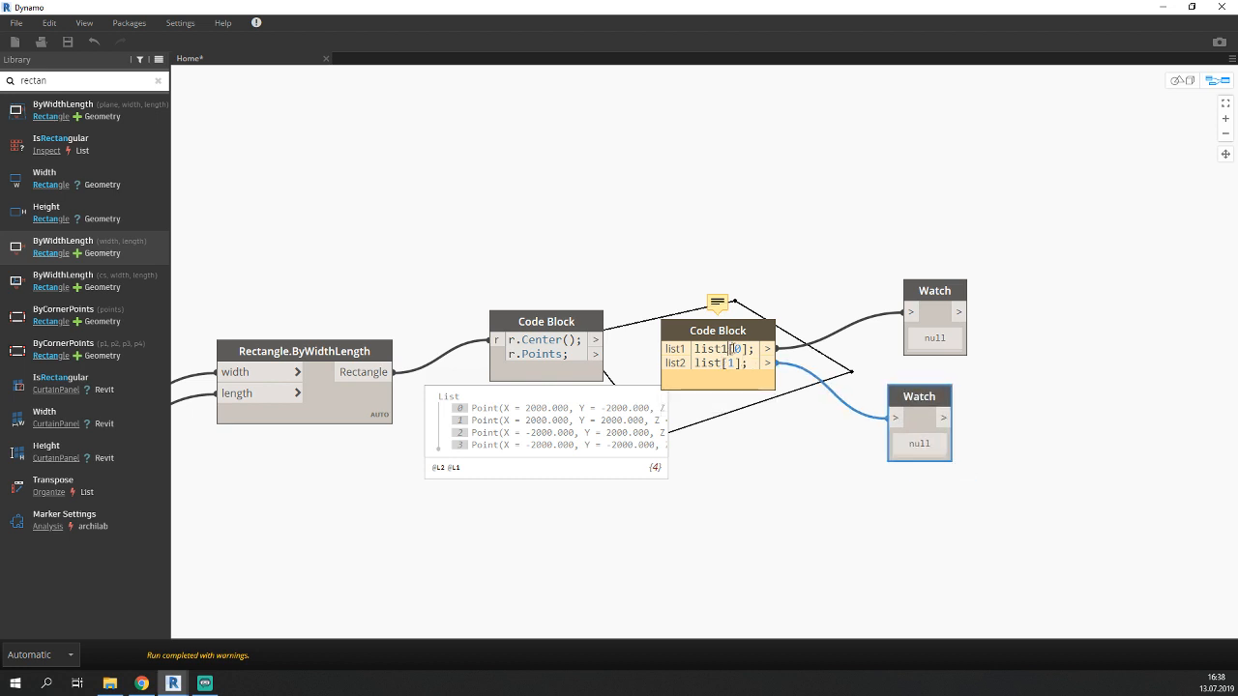
pyautogui.press('BackSpace')
pyautogui.click(882, 457)
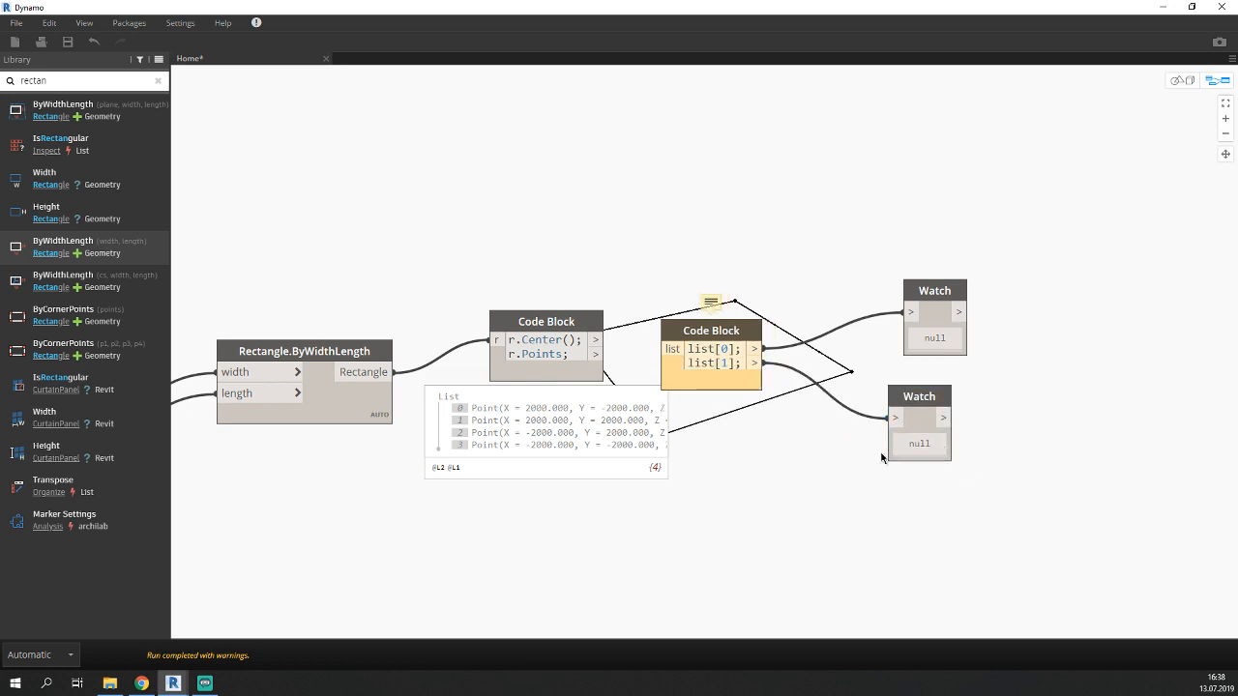
pyautogui.click(717, 362)
pyautogui.click(732, 330)
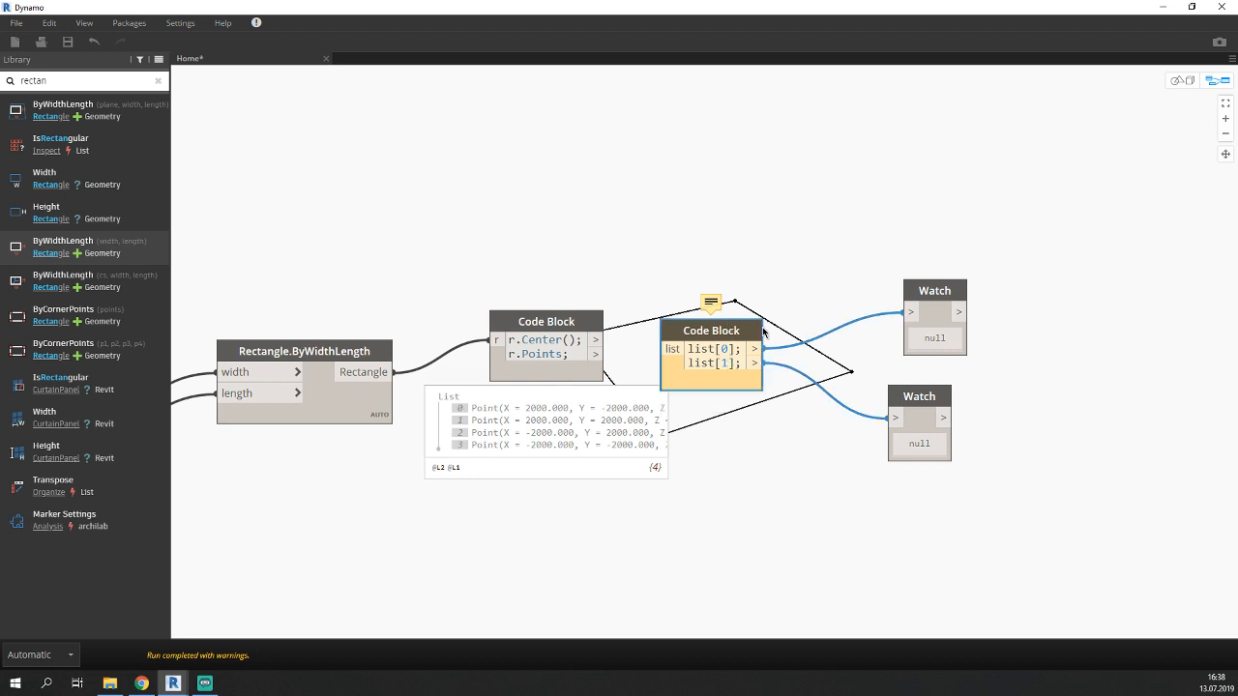
# Delete both Watch nodes and the code block containing list[0]; and list[1];.
pyautogui.click(915, 303)
pyautogui.press('Delete')
pyautogui.click(919, 389)
pyautogui.press('Delete')
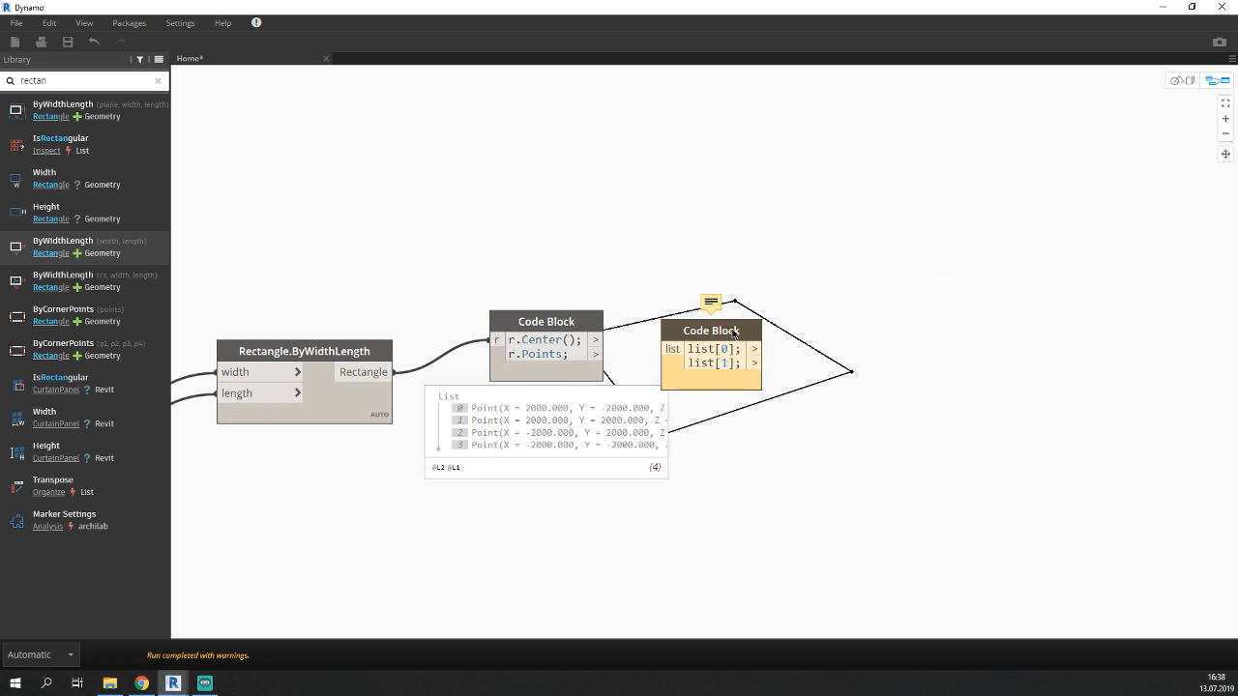
pyautogui.click(732, 331)
pyautogui.press('Delete')
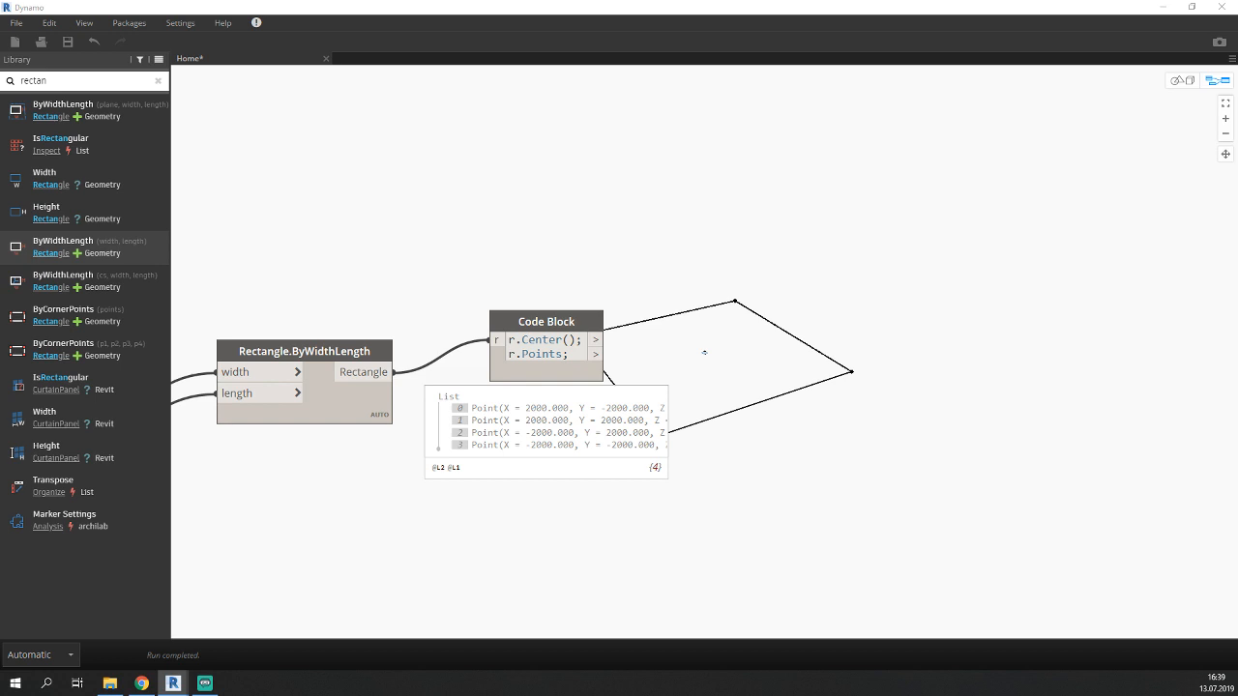
# Search the node library for list.Take and add a List.TakeItems node.
pyautogui.click(753, 398)
pyautogui.doubleClick(37, 81)
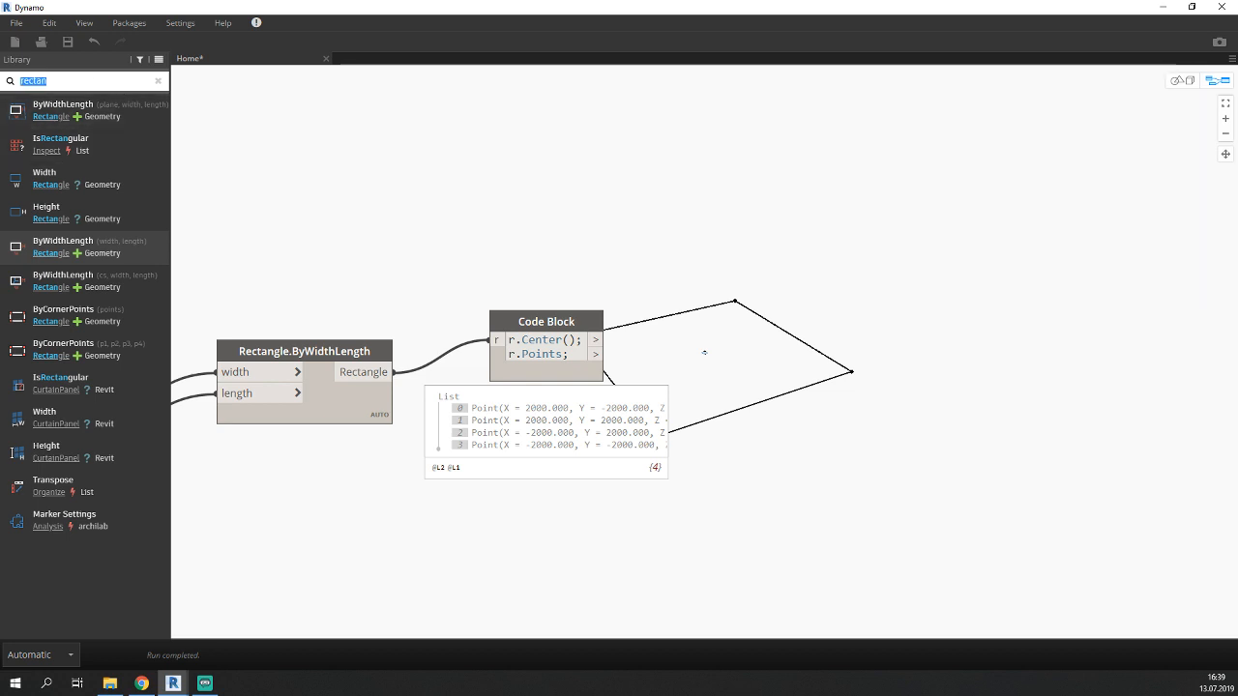
pyautogui.write('l')
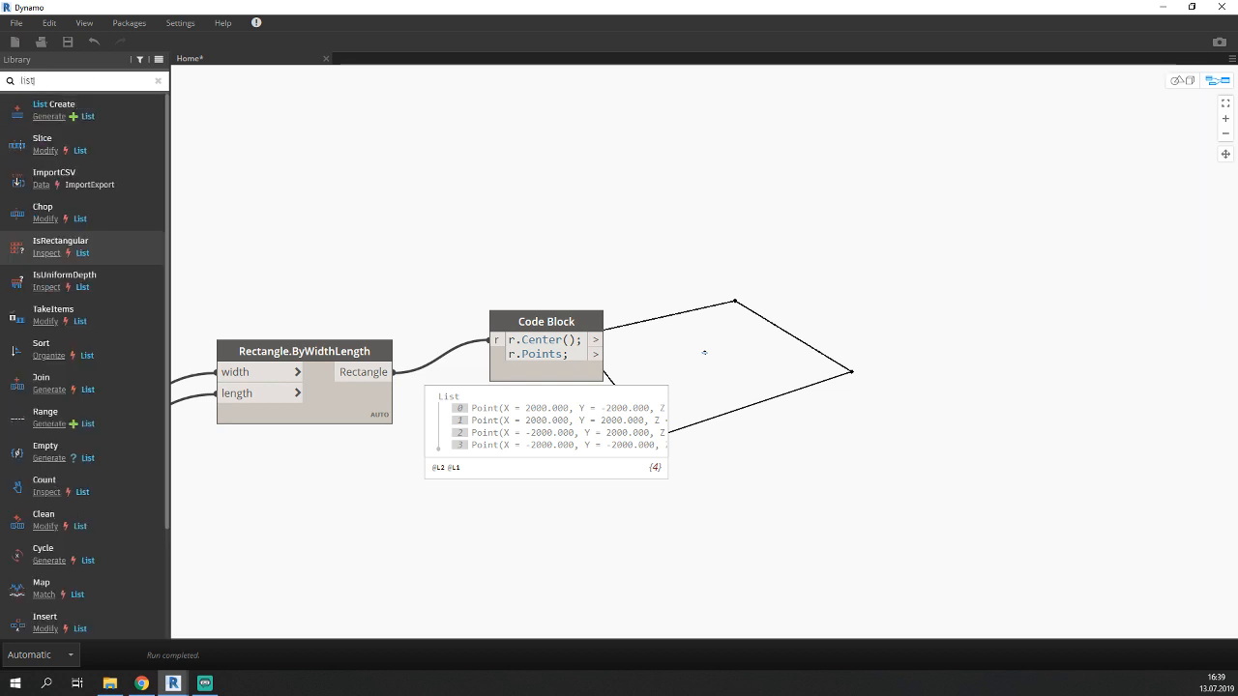
pyautogui.write('ist.Take')
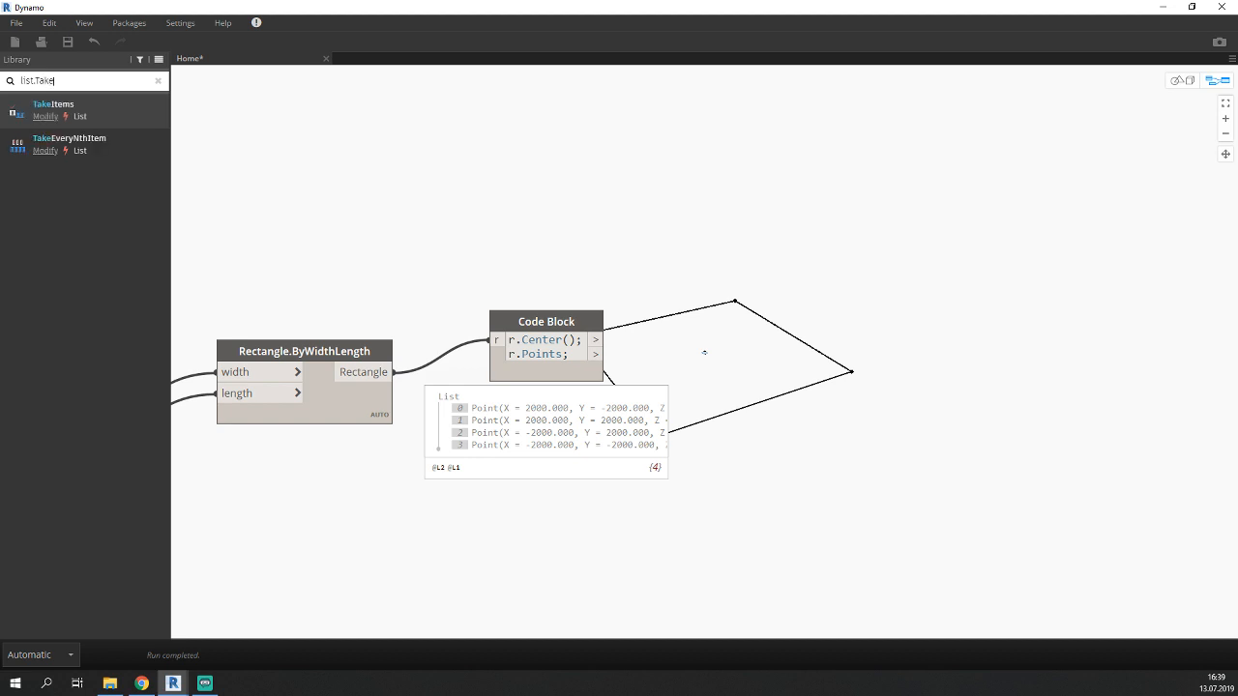
pyautogui.click(101, 121)
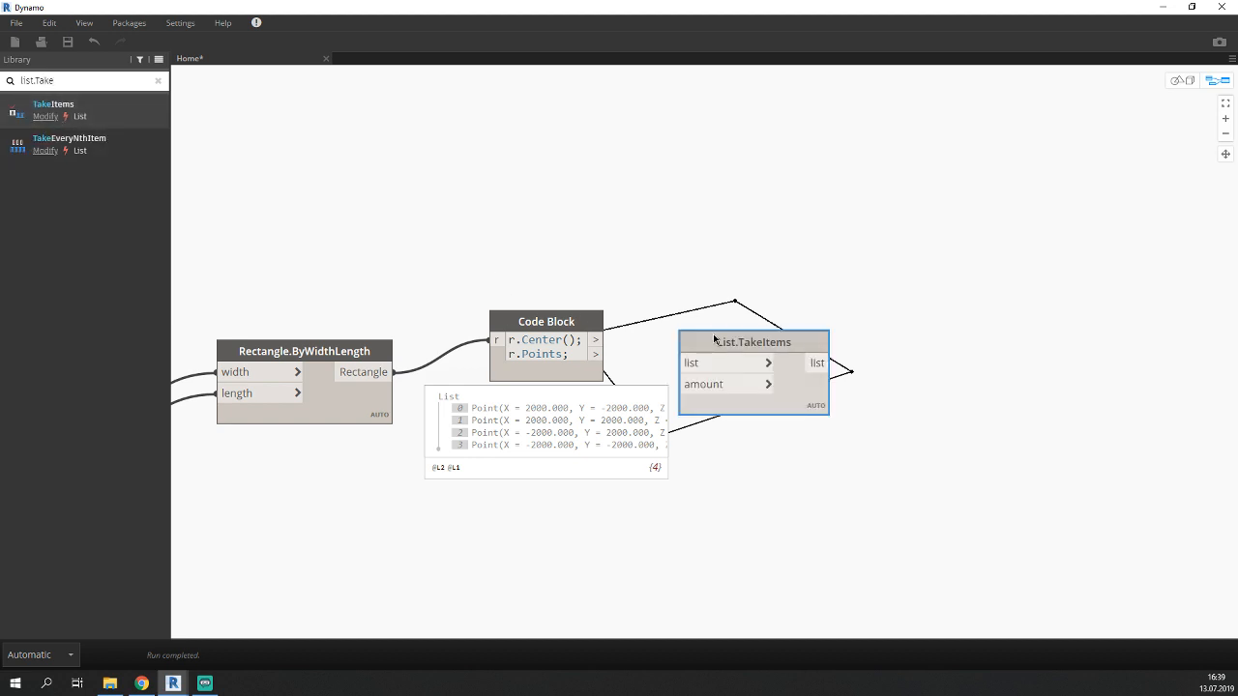
# Connect the r.Points output to the list input of List.TakeItems, place that node below the rectangle preview, and pin its output preview.
pyautogui.moveTo(715, 337); pyautogui.dragTo(797, 436)
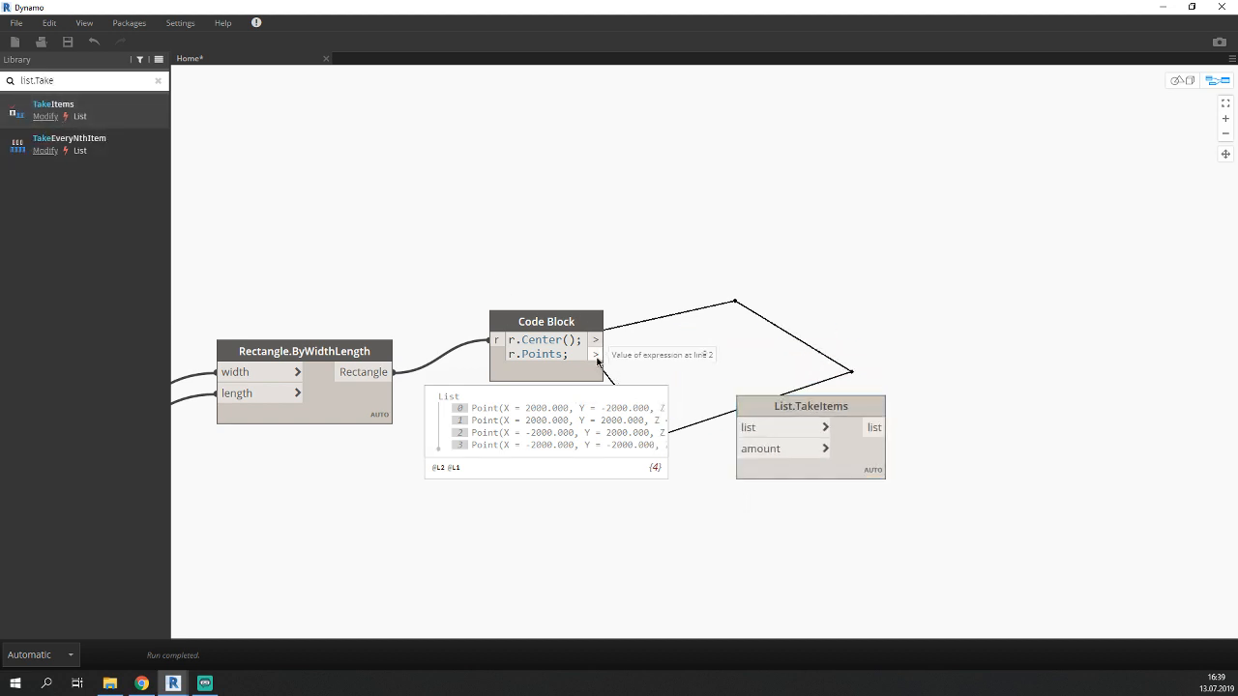
pyautogui.click(755, 431)
pyautogui.moveTo(790, 404); pyautogui.dragTo(816, 456)
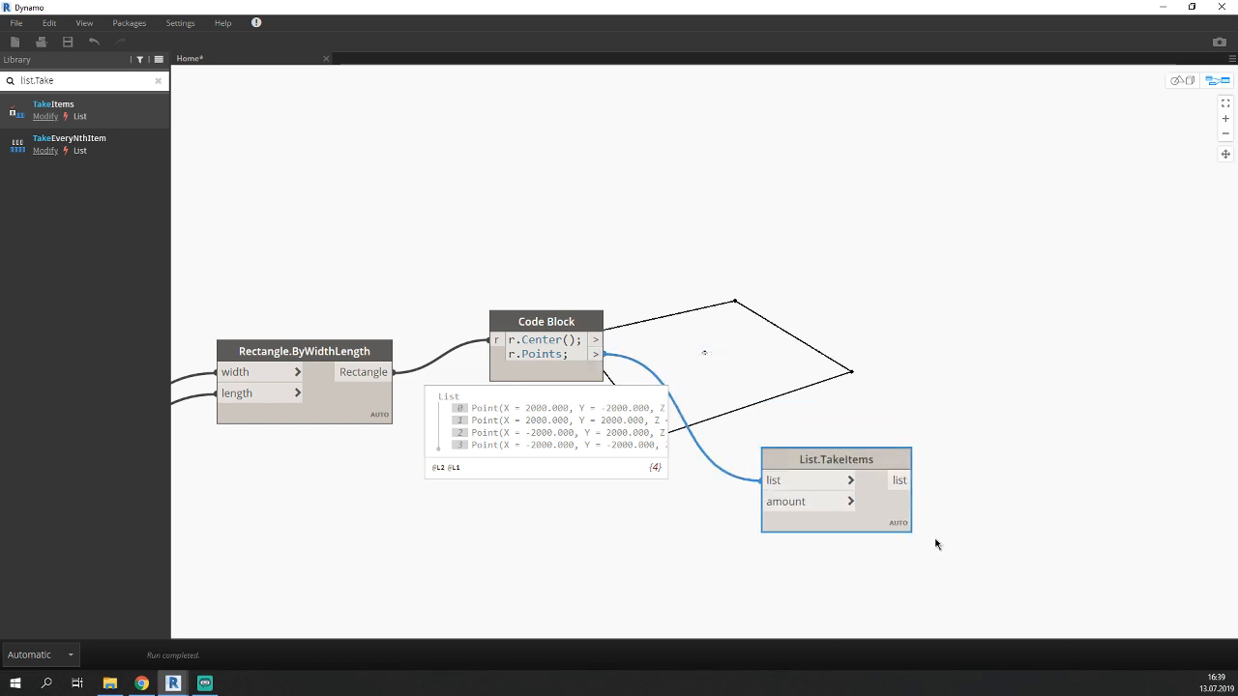
pyautogui.moveTo(897, 524)
pyautogui.click(899, 547)
pyautogui.moveTo(834, 574); pyautogui.dragTo(868, 468, button='middle')
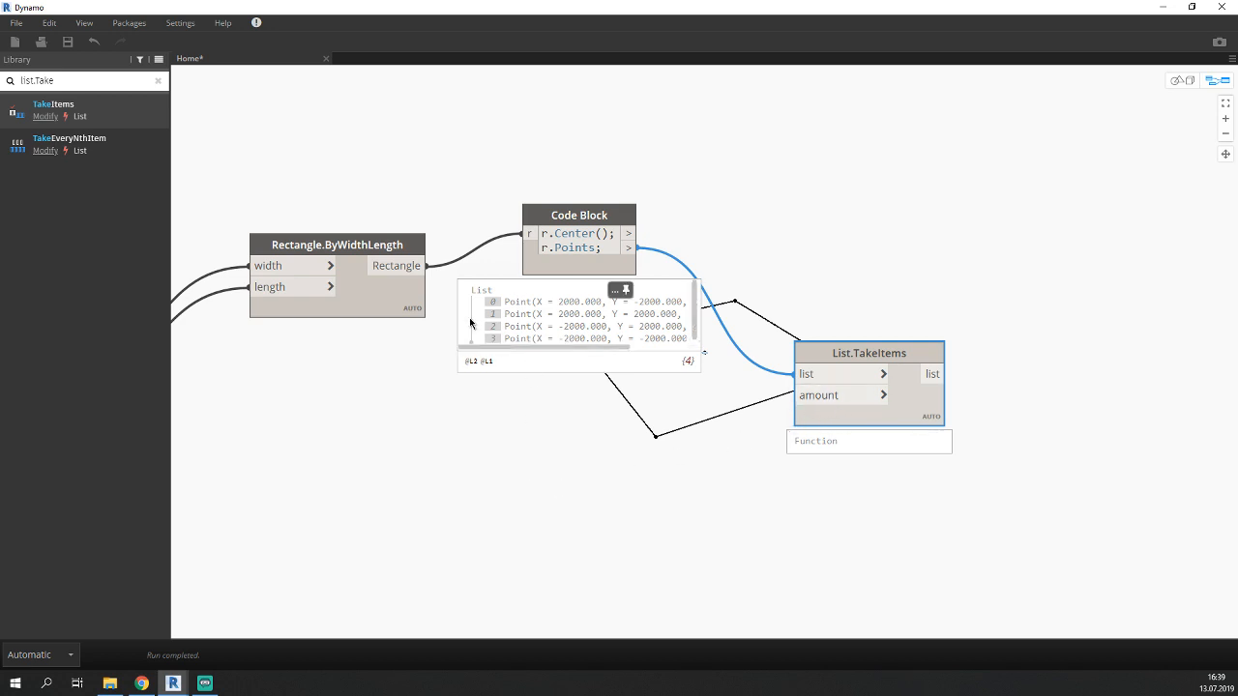
# Add a code block containing 2; below the r.Points block and connect it to the amount input of List.TakeItems.
pyautogui.doubleClick(551, 481)
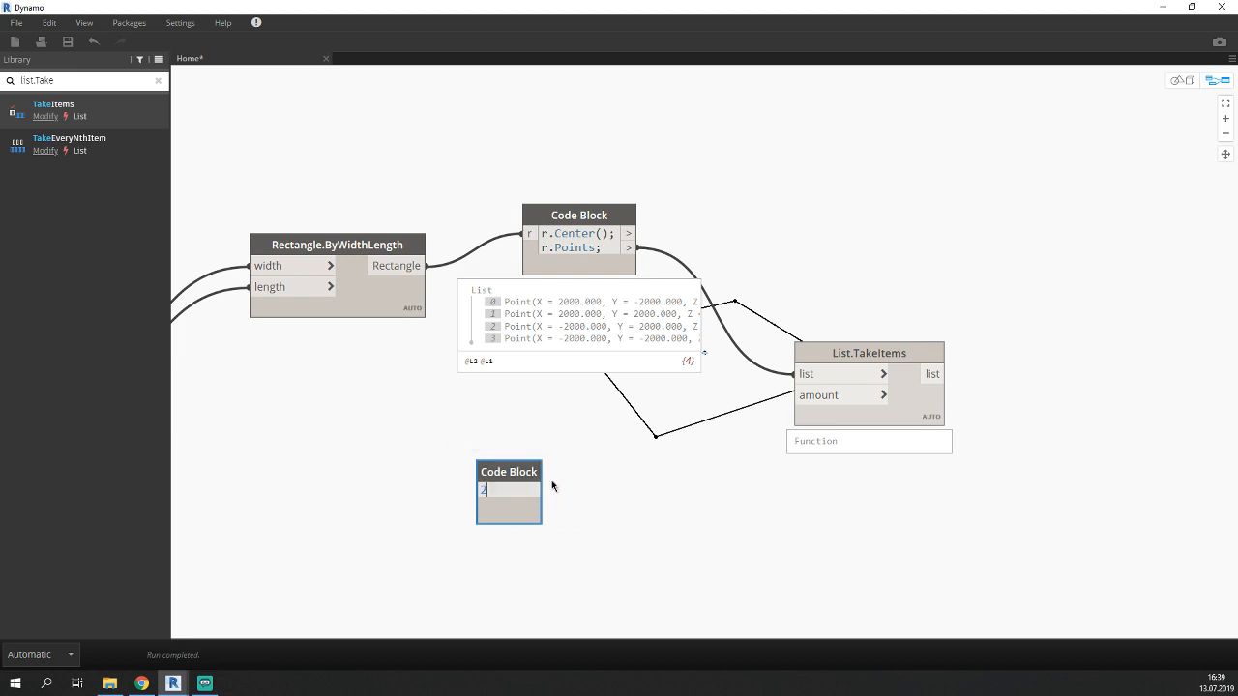
pyautogui.write('2')
pyautogui.click(609, 478)
pyautogui.moveTo(532, 490); pyautogui.dragTo(794, 395)
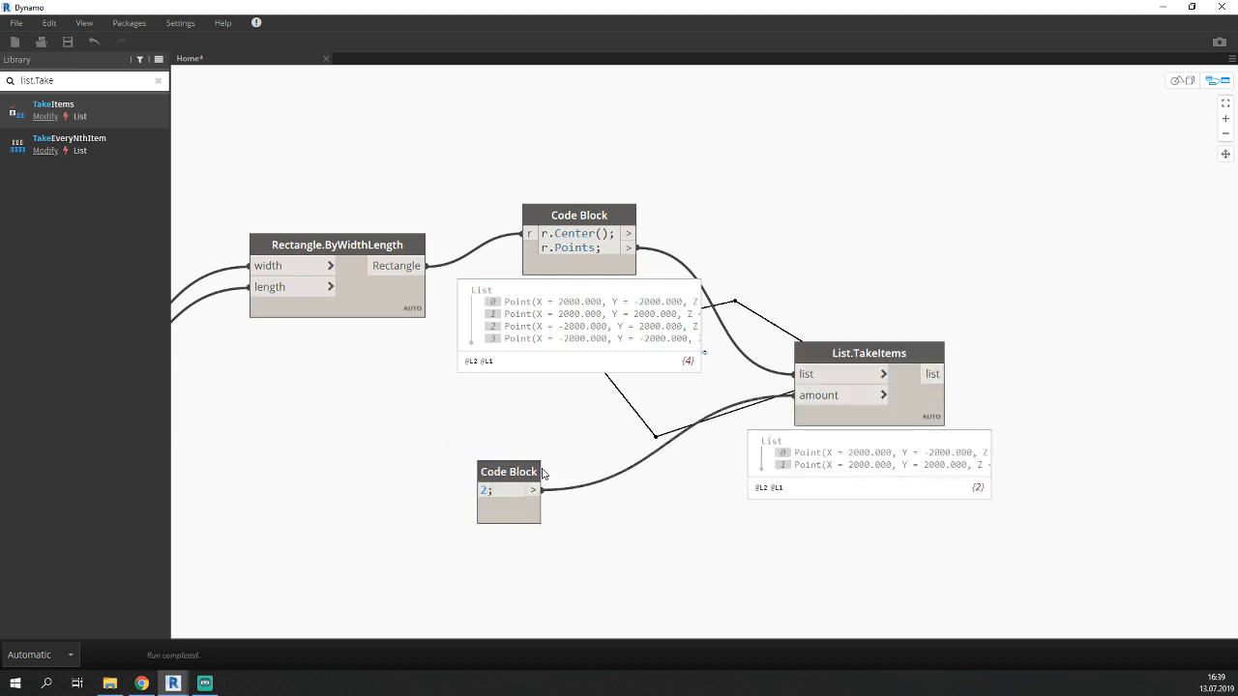
pyautogui.moveTo(519, 468); pyautogui.dragTo(548, 433)
pyautogui.moveTo(704, 510); pyautogui.dragTo(304, 510, button='middle')
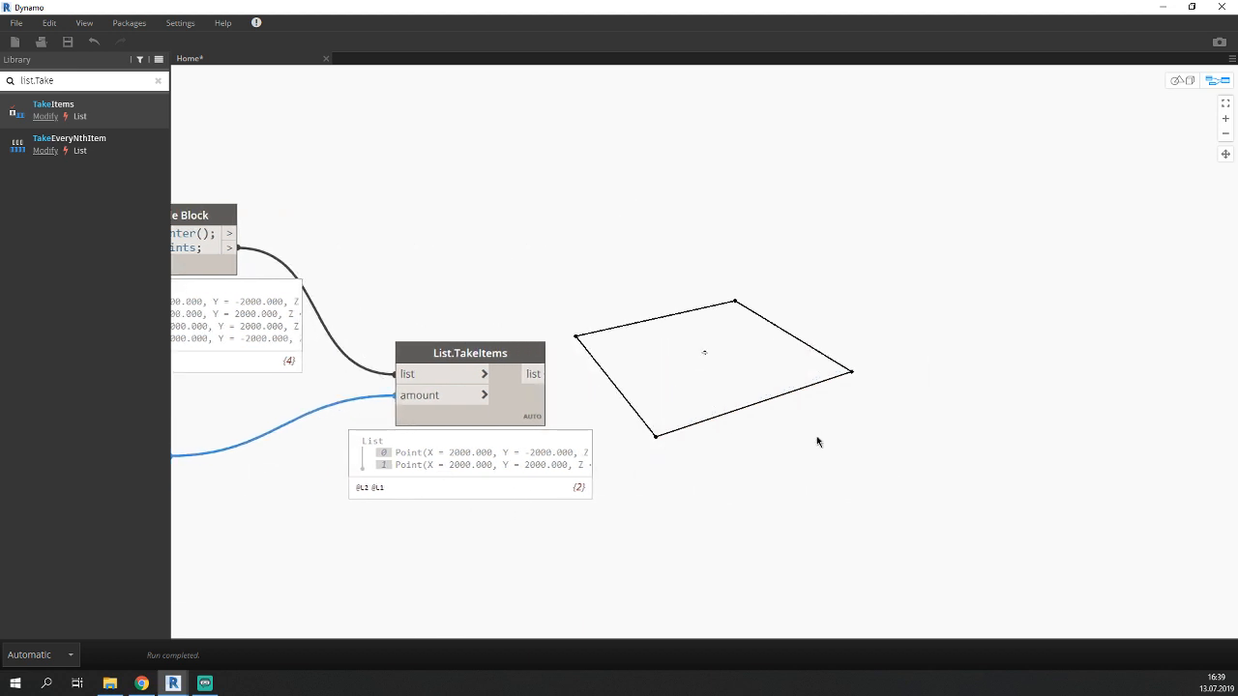
pyautogui.moveTo(818, 442); pyautogui.dragTo(714, 442, button='middle')
pyautogui.doubleClick(607, 456)
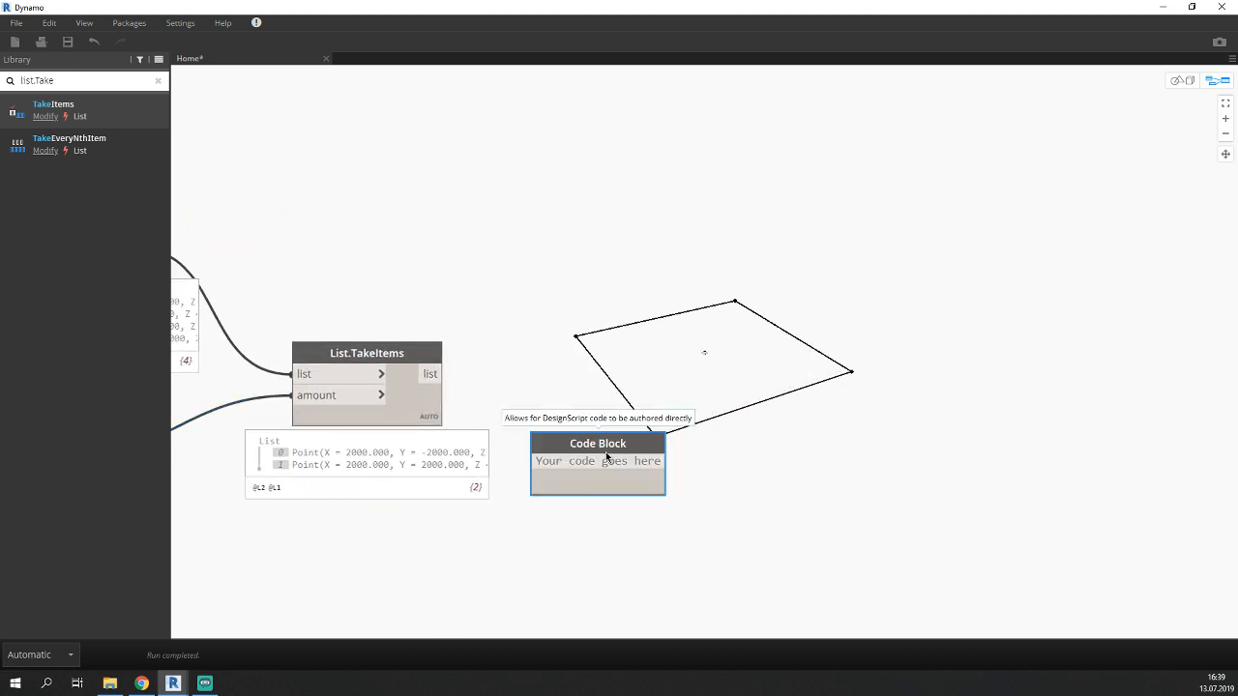
pyautogui.click(681, 514)
pyautogui.click(601, 440)
pyautogui.press('Delete')
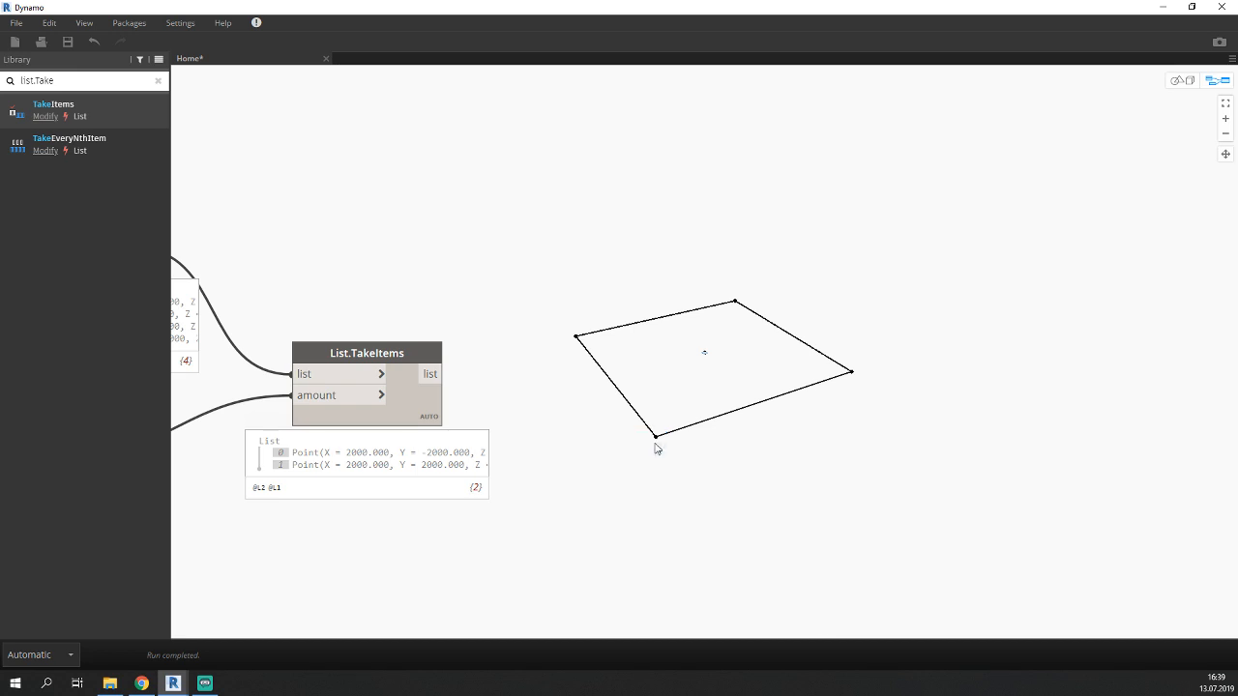
# Add a Watch node beside List.TakeItems and connect the node's list output to it.
pyautogui.rightClick(654, 447)
pyautogui.write('wac')
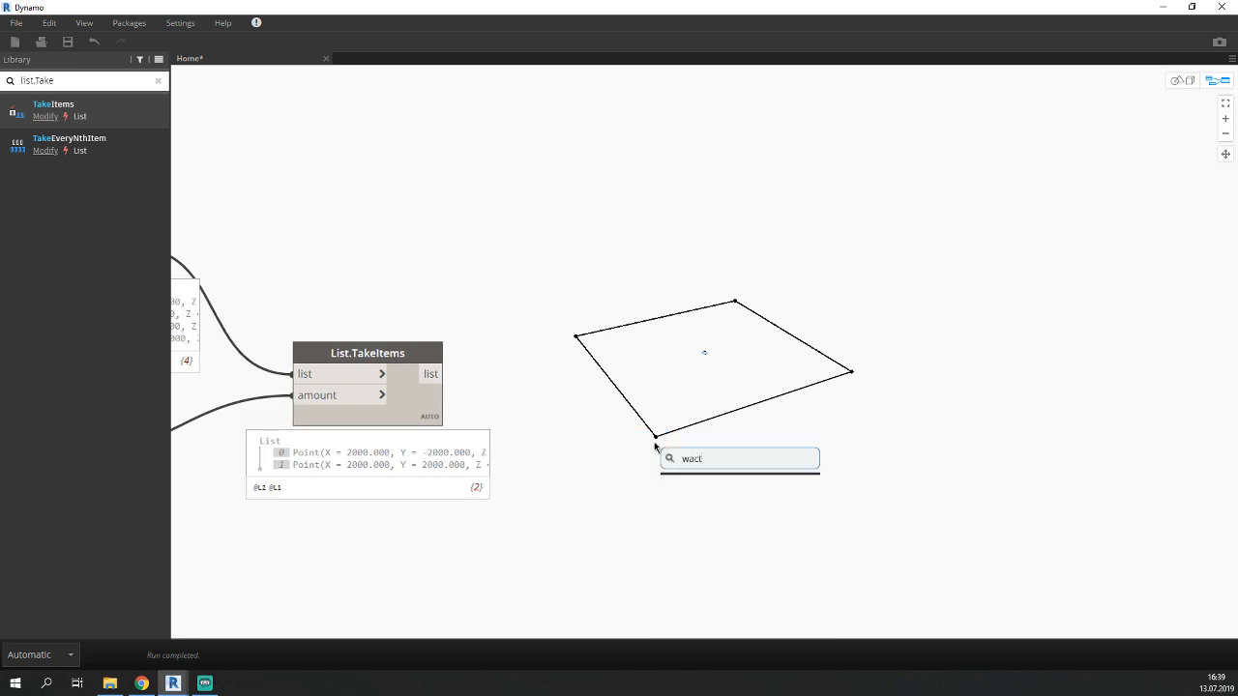
pyautogui.press('BackSpace')
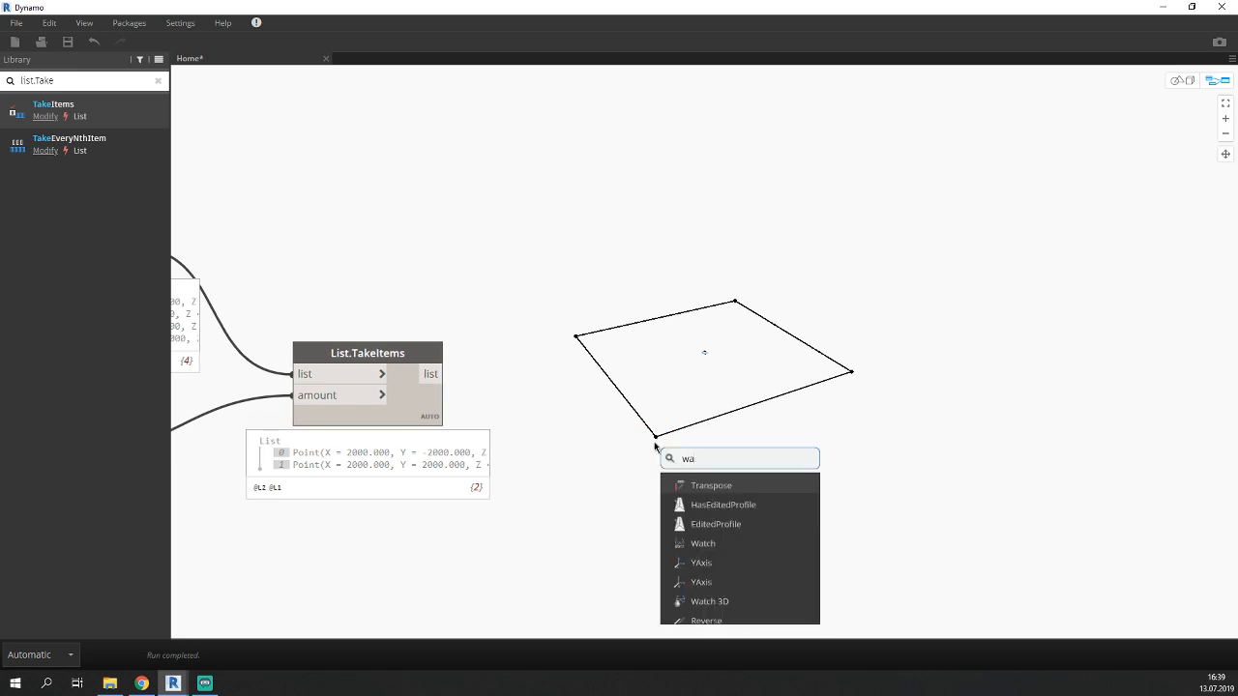
pyautogui.write('tch')
pyautogui.click(723, 485)
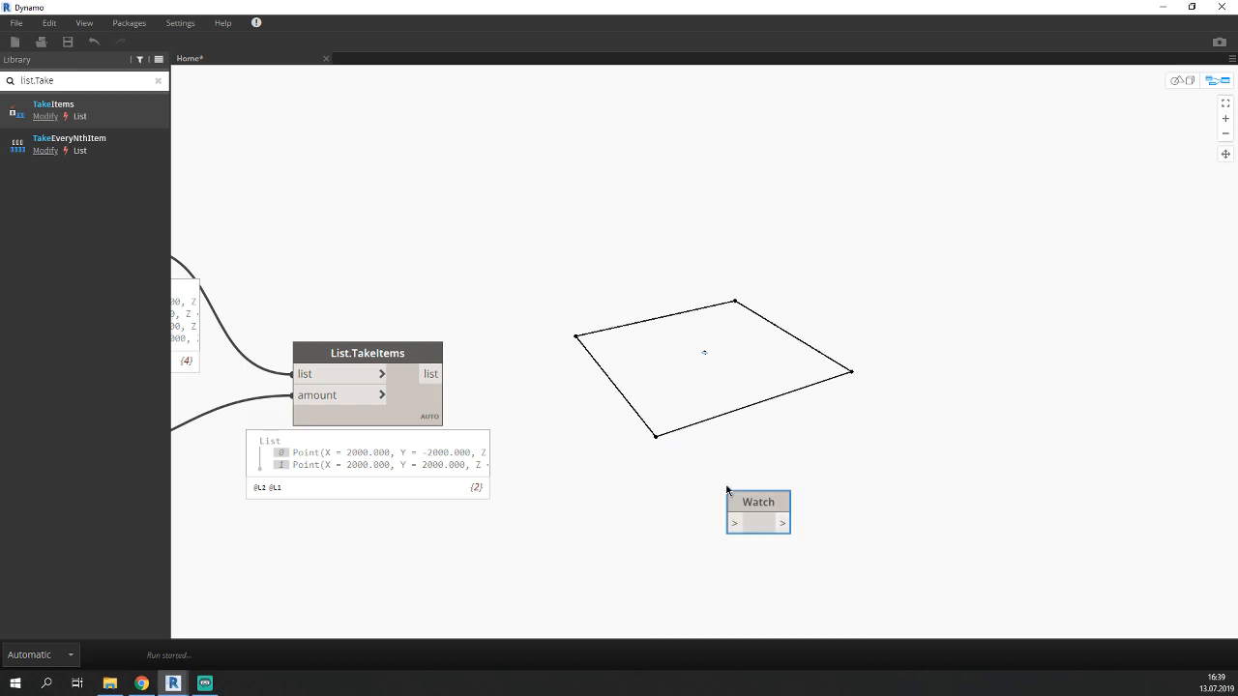
pyautogui.moveTo(734, 492); pyautogui.dragTo(616, 452)
pyautogui.moveTo(427, 373)
pyautogui.mouseDown()
pyautogui.moveTo(660, 513)
pyautogui.moveTo(661, 500)
pyautogui.mouseUp()
pyautogui.click(532, 434)
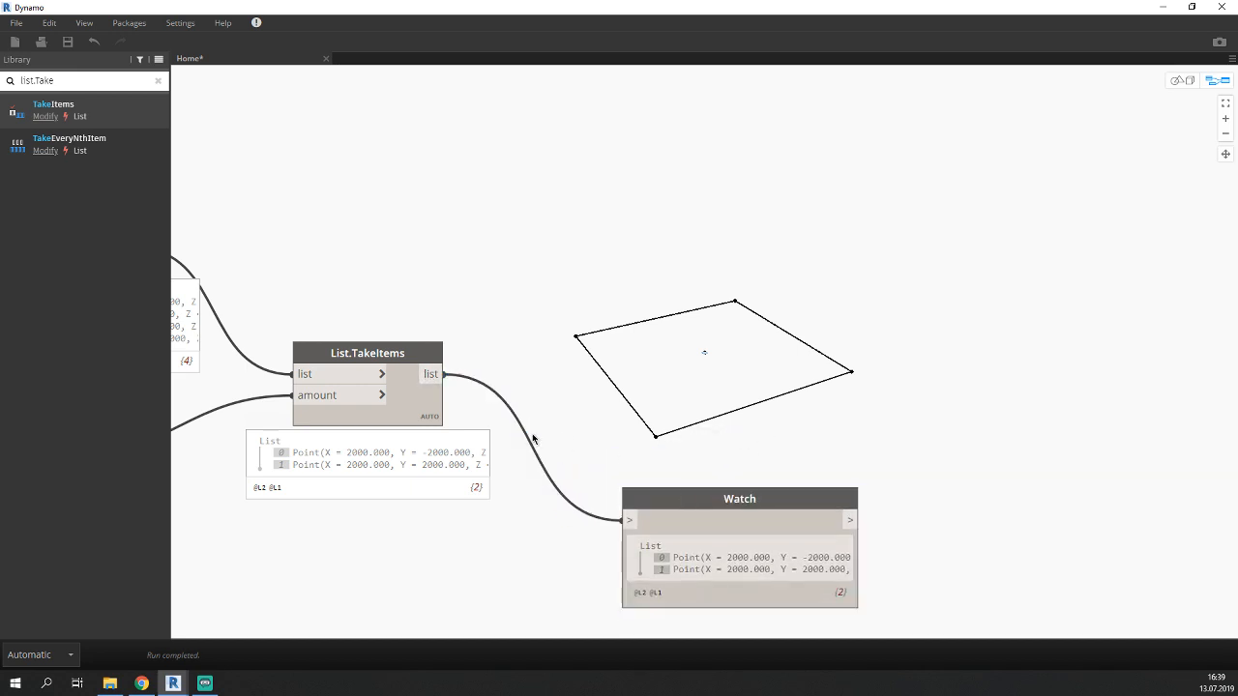
# Delete the Watch node fed by List.TakeItems.
pyautogui.click(764, 501)
pyautogui.click(815, 433)
pyautogui.click(754, 498)
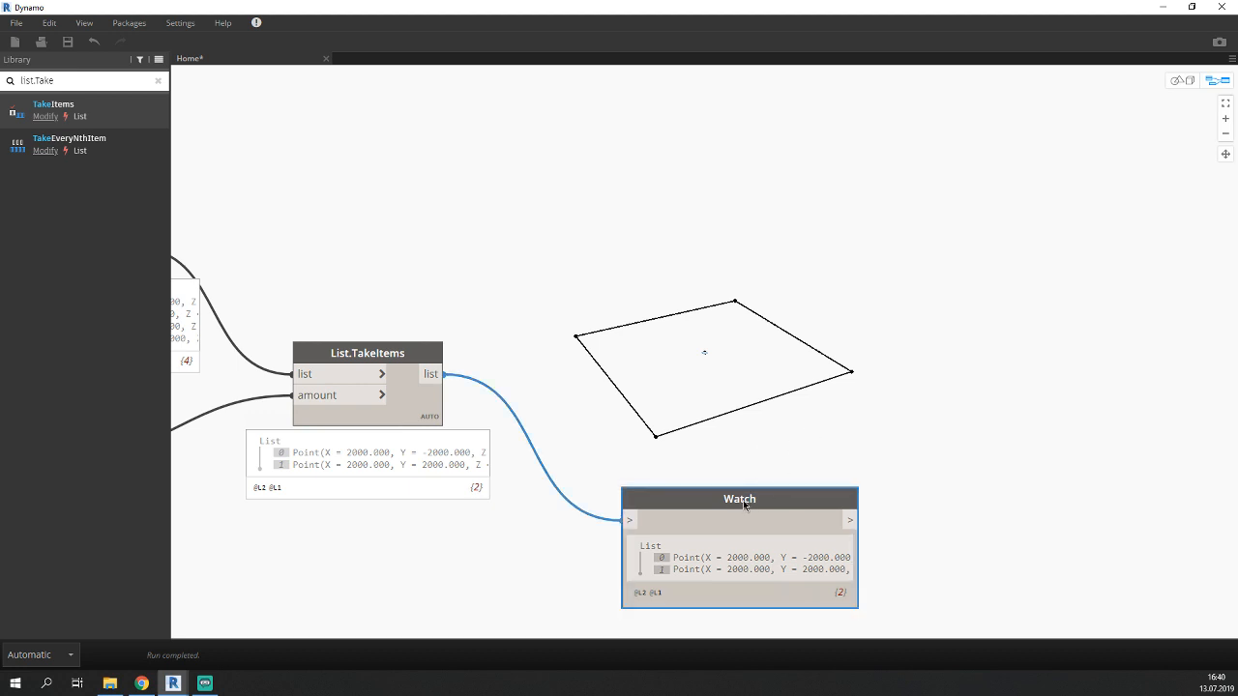
pyautogui.press('Delete')
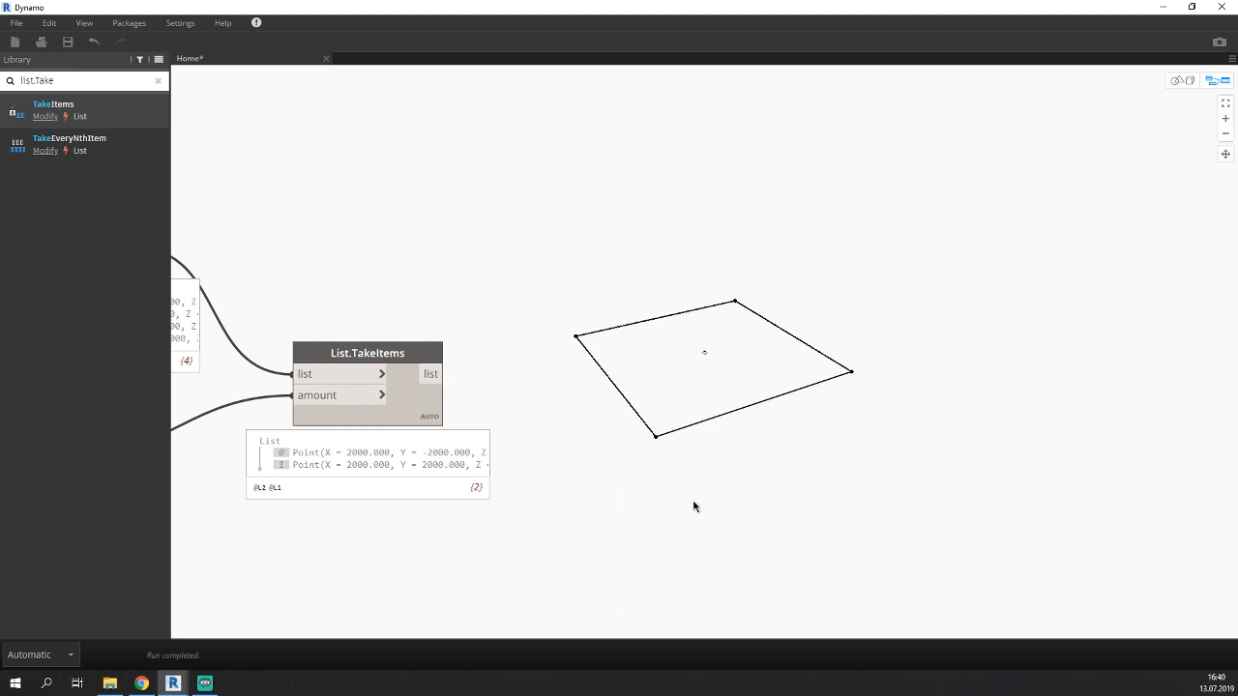
# Add a List Create node below the rectangle preview and connect the List.TakeItems output to its item0 input.
pyautogui.rightClick(693, 505)
pyautogui.write('l')
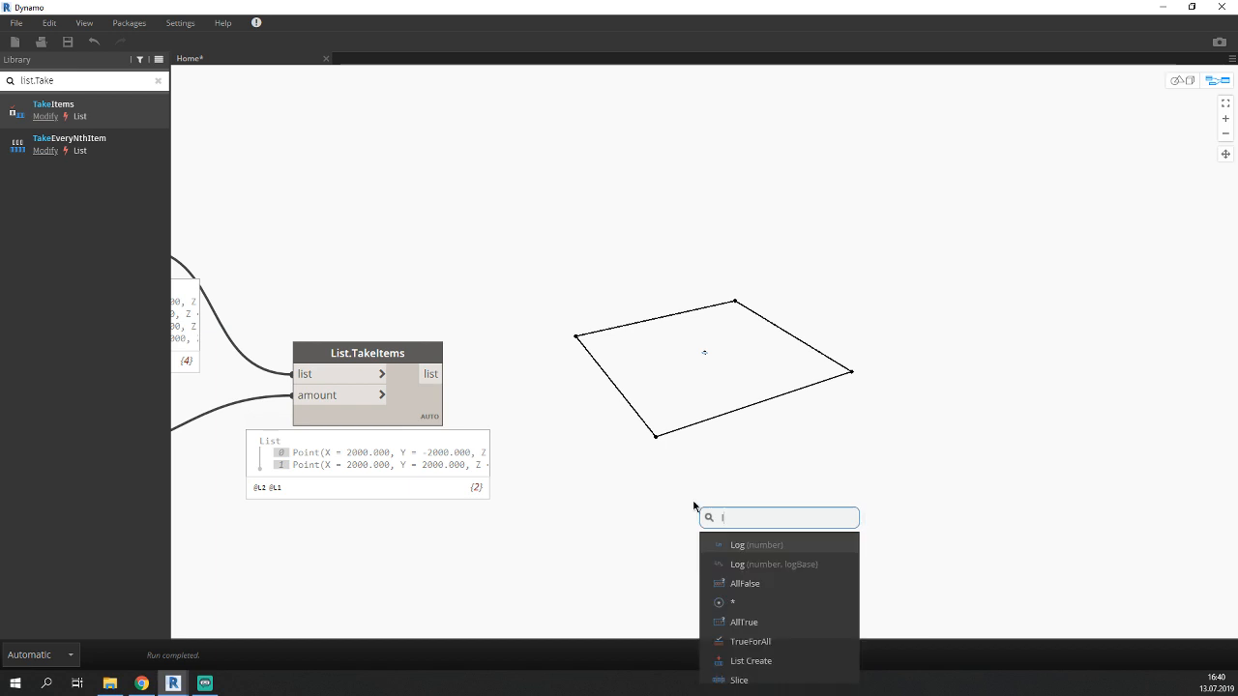
pyautogui.write('ist')
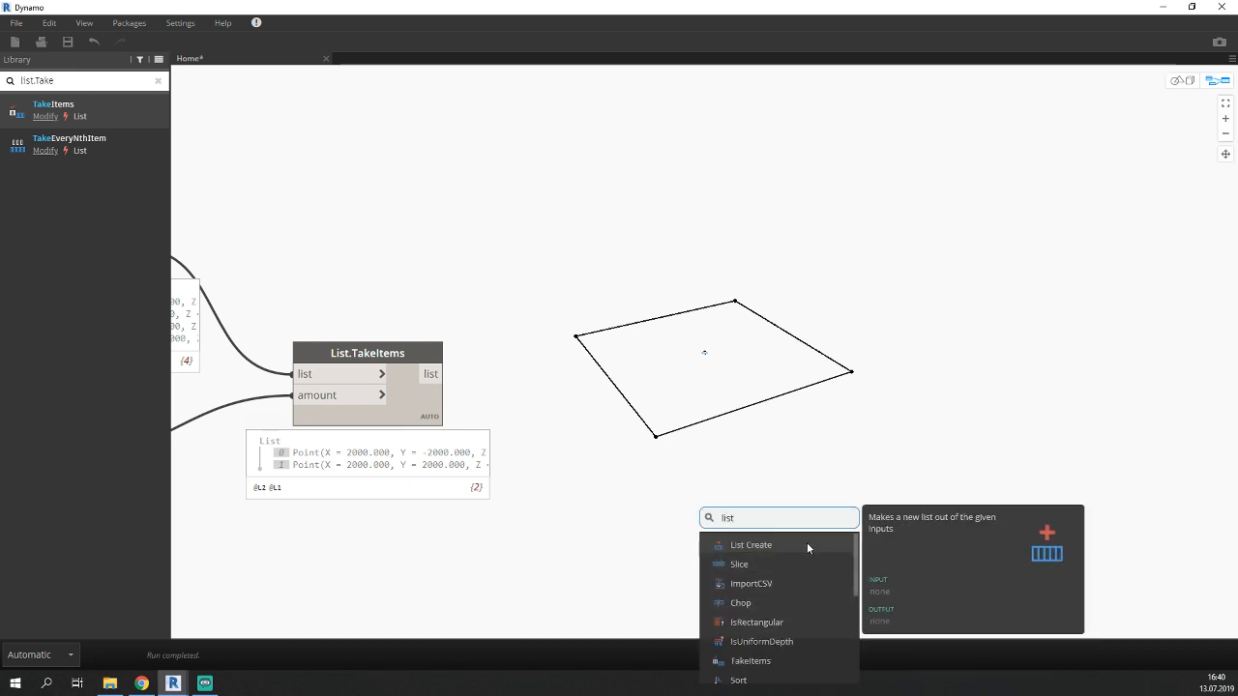
pyautogui.click(806, 543)
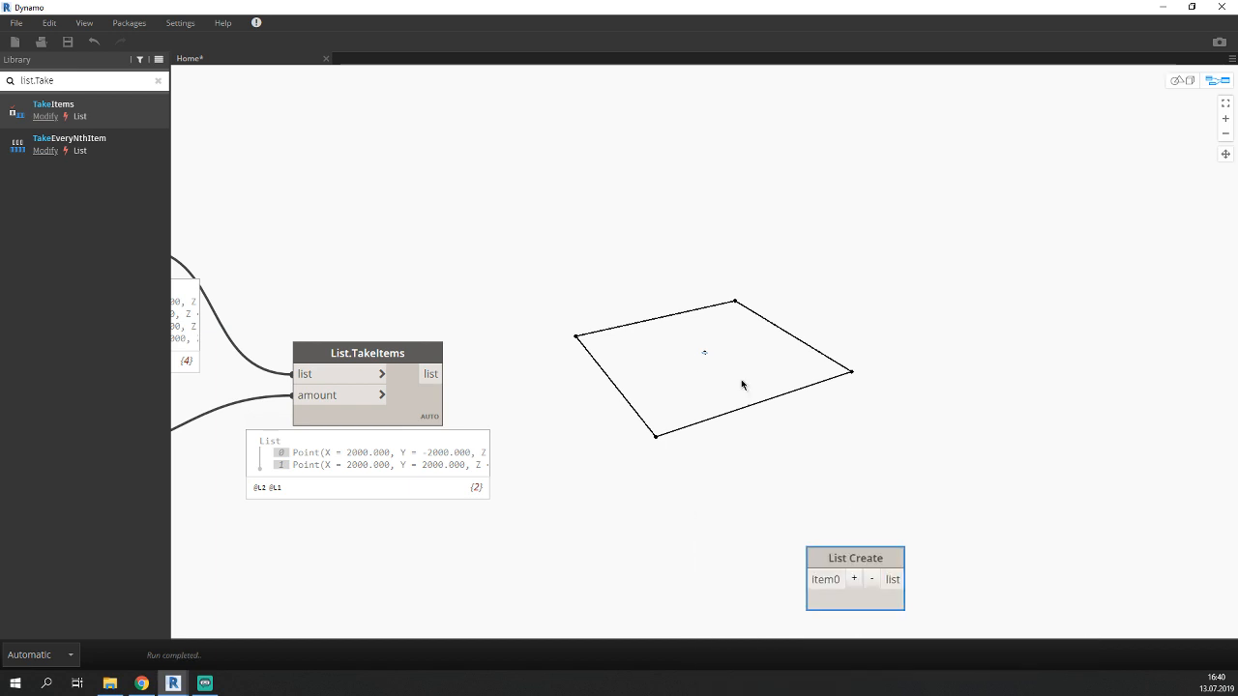
pyautogui.click(810, 579)
pyautogui.moveTo(854, 559); pyautogui.dragTo(689, 530)
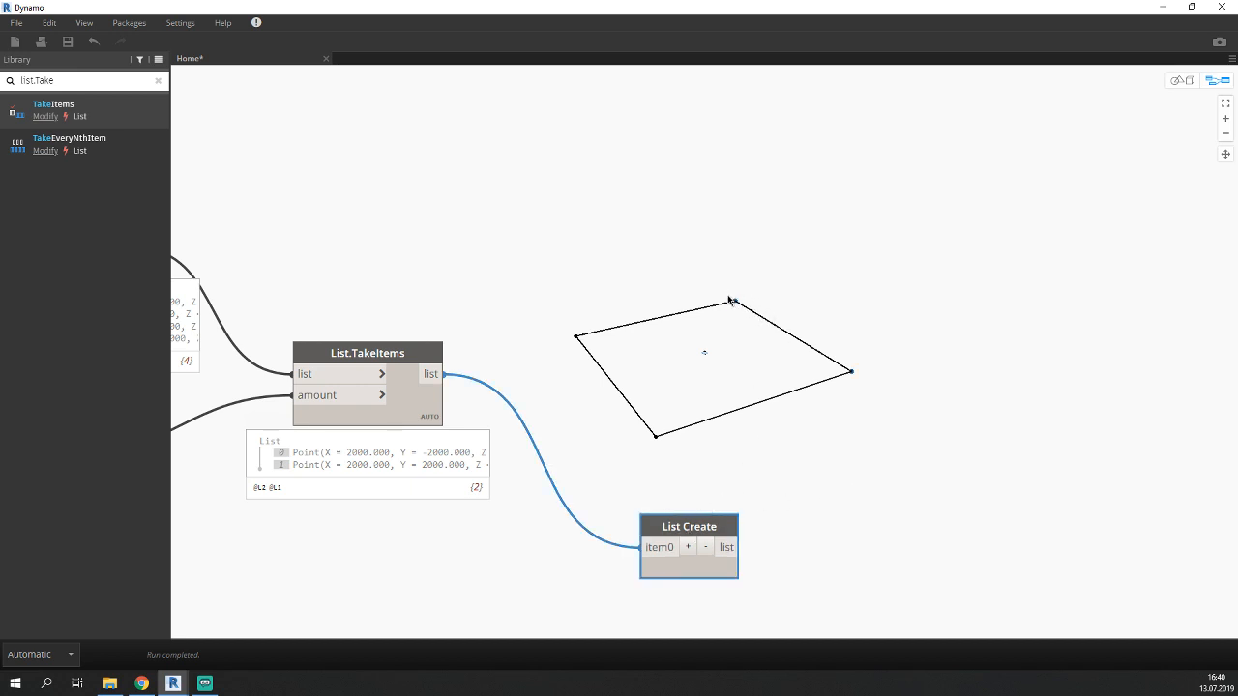
pyautogui.moveTo(727, 525); pyautogui.dragTo(744, 506)
pyautogui.click(584, 463)
pyautogui.scroll(-3, 583, 467)
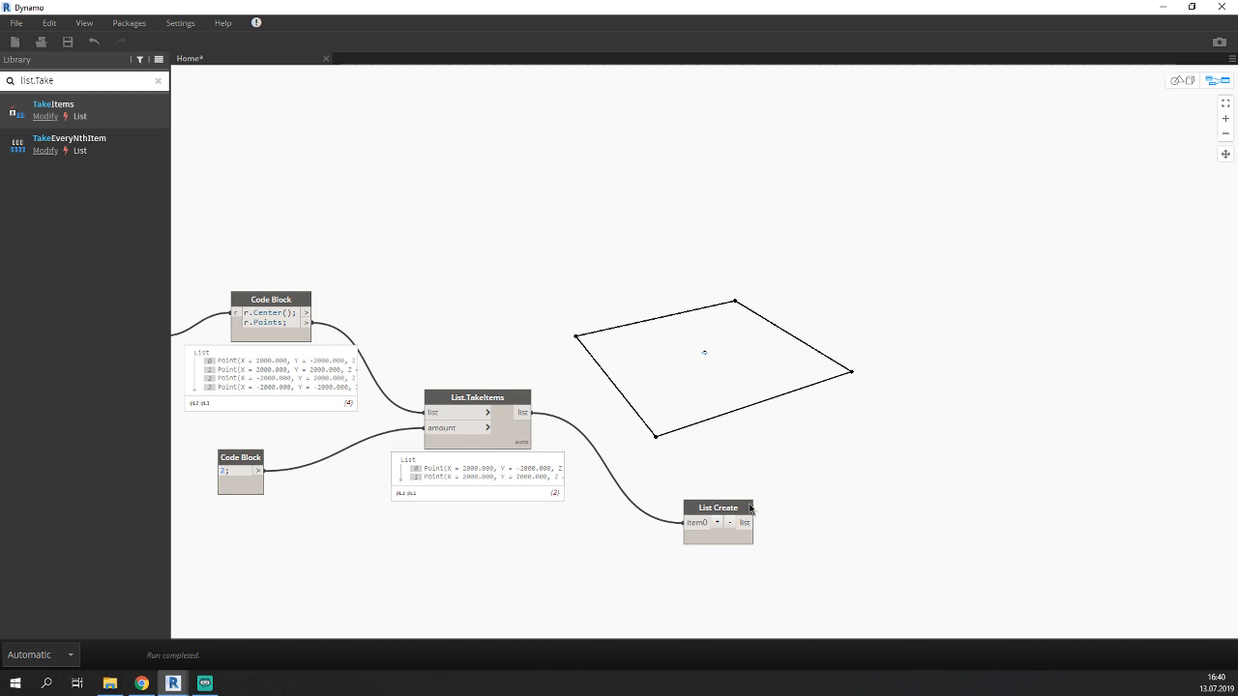
pyautogui.moveTo(751, 508); pyautogui.dragTo(702, 527)
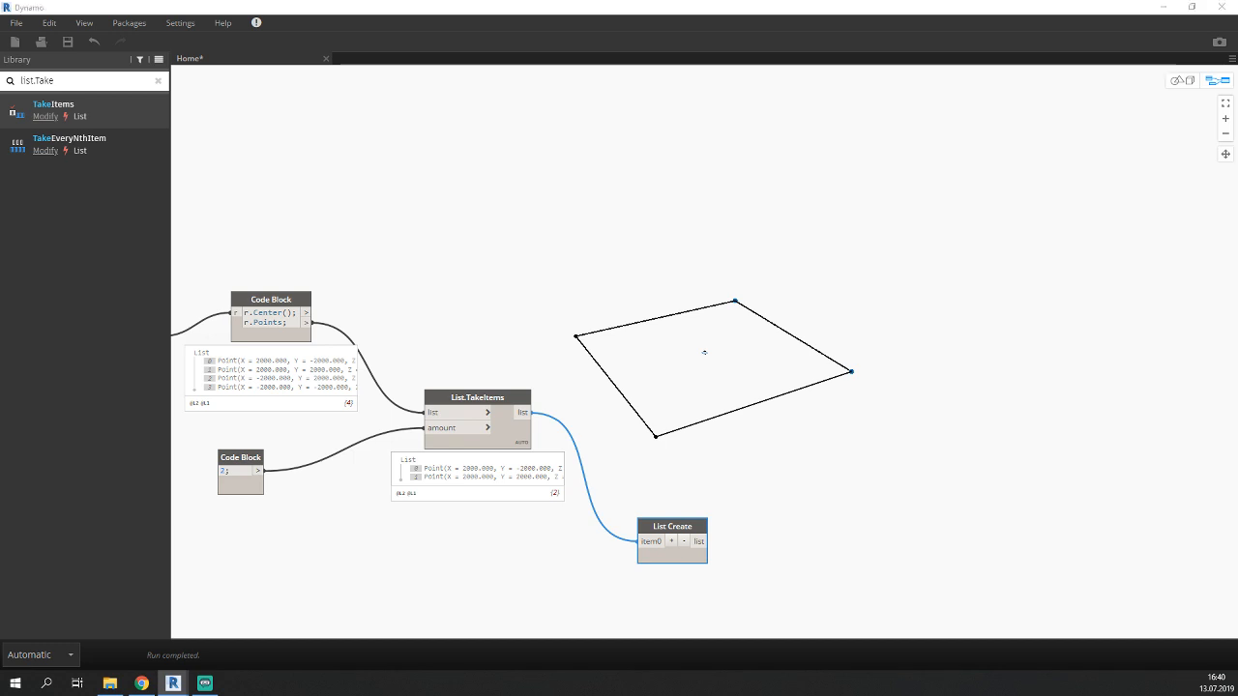
pyautogui.click(595, 438)
# Duplicate the List Create node and place the copy above the original, over the rectangle preview.
pyautogui.click(681, 547)
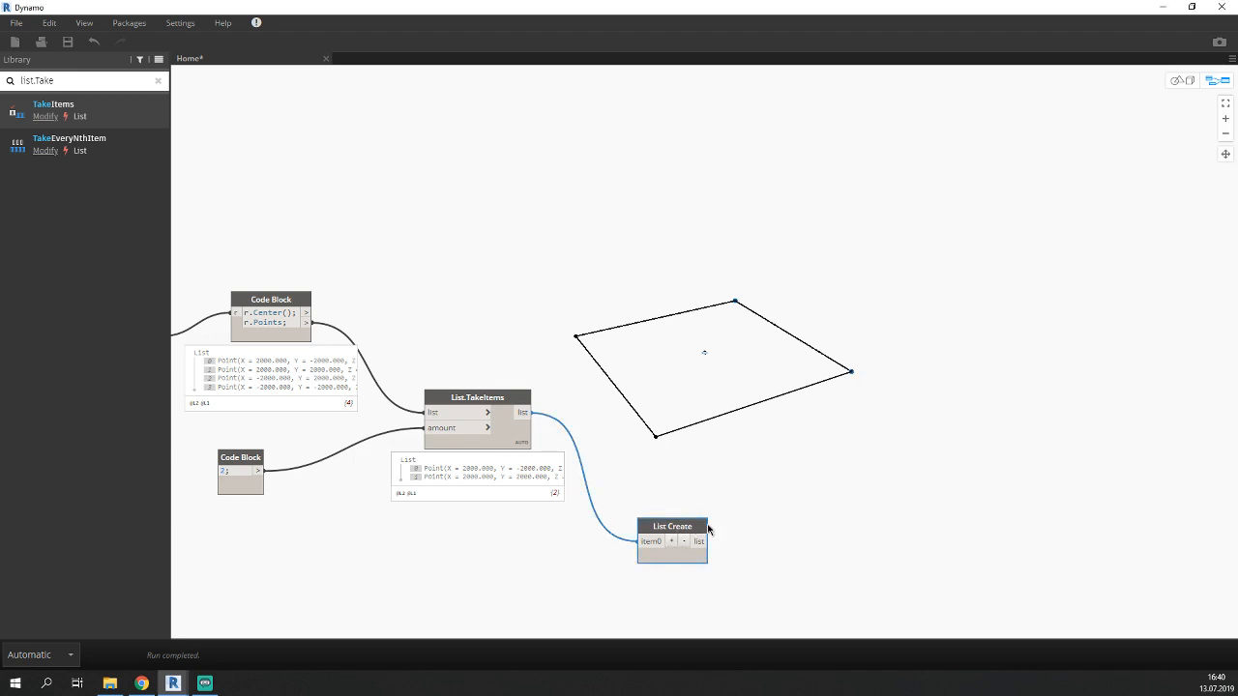
pyautogui.hotkey('ctrl', 'c')
pyautogui.hotkey('ctrl', 'v')
pyautogui.moveTo(778, 547); pyautogui.dragTo(695, 318)
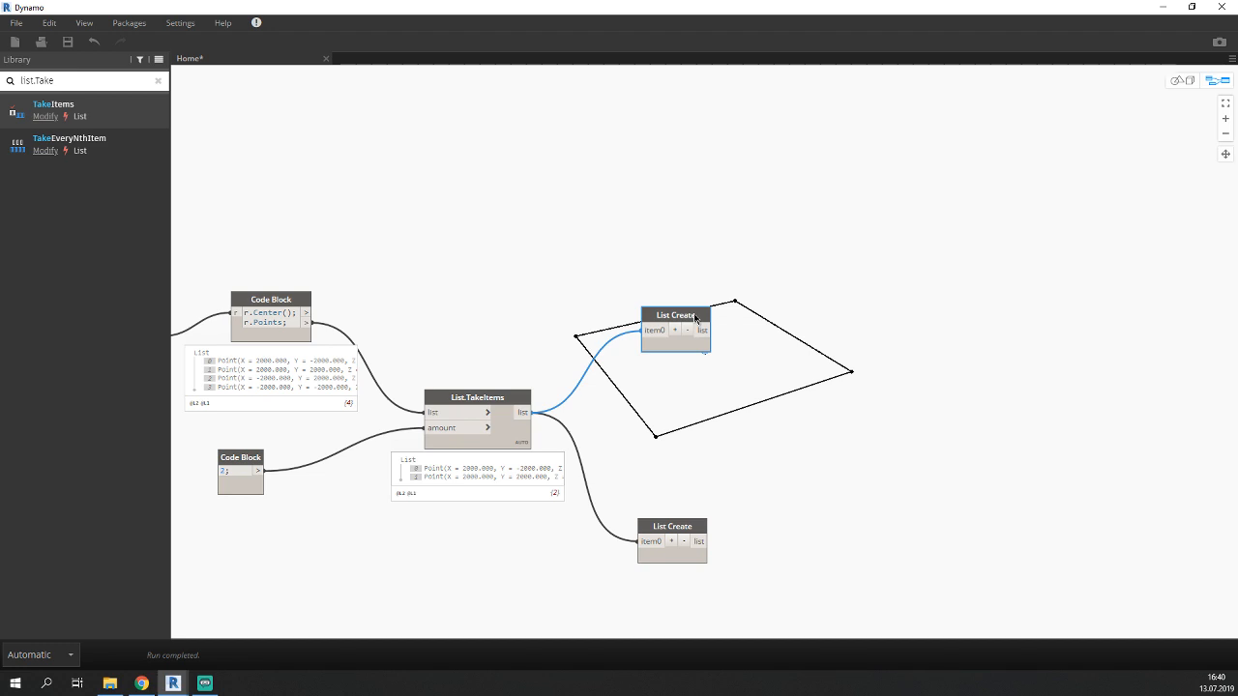
pyautogui.moveTo(696, 318); pyautogui.dragTo(735, 308, button='middle')
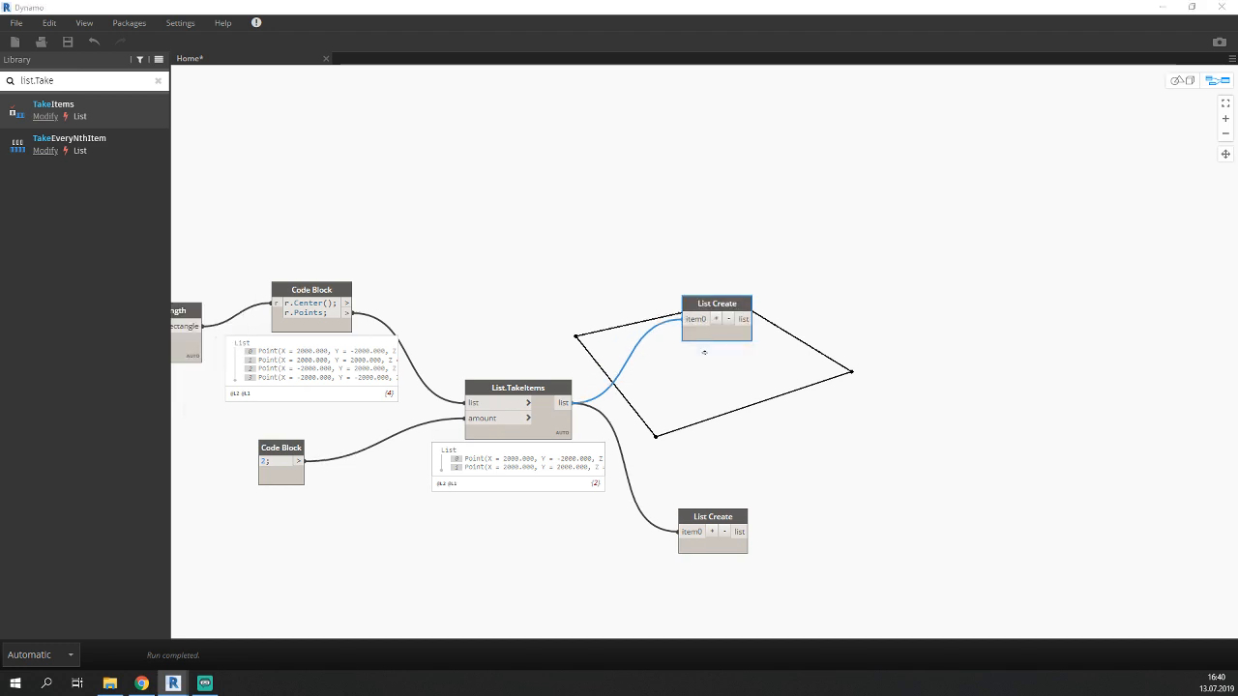
# Duplicate the List.TakeItems node and place the copy directly above the original.
pyautogui.click(357, 504)
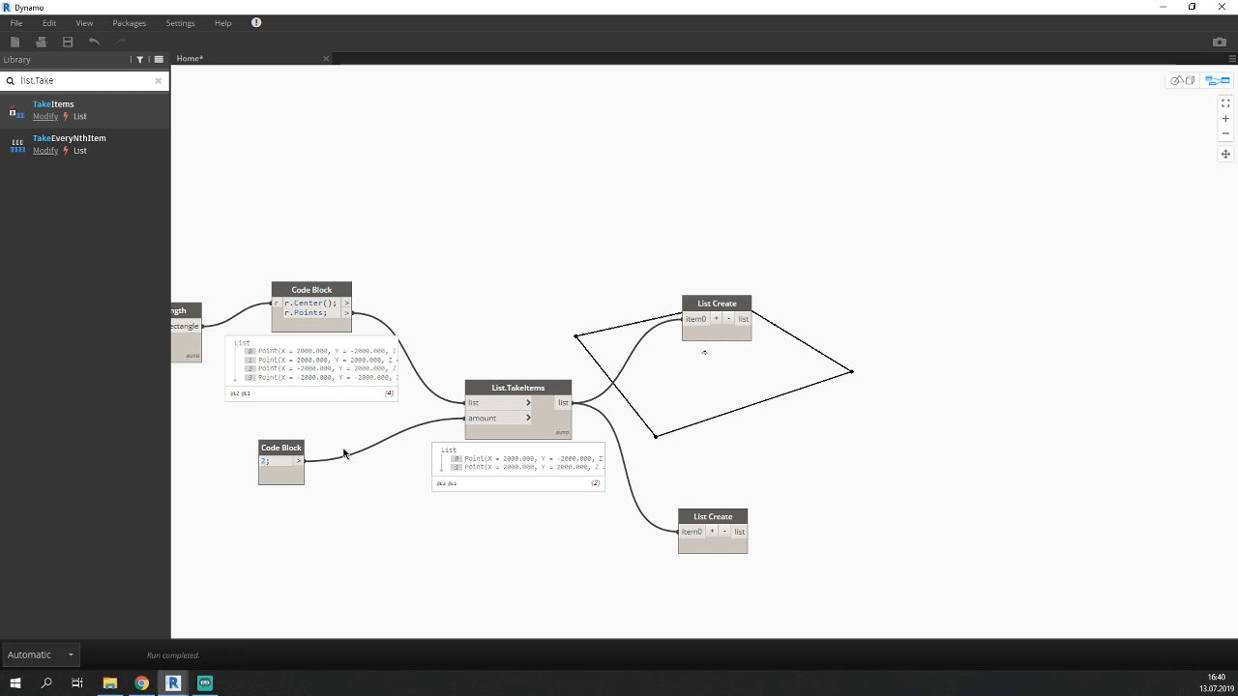
pyautogui.moveTo(267, 462)
pyautogui.click(528, 404)
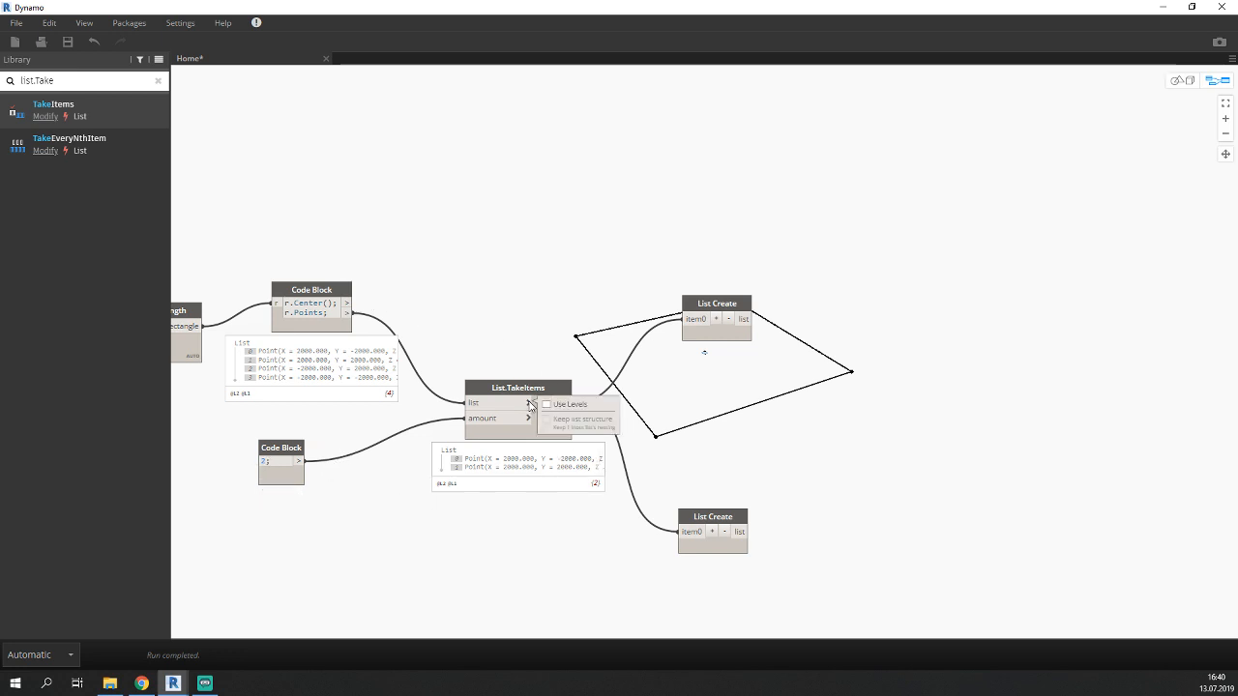
pyautogui.click(561, 430)
pyautogui.hotkey('ctrl', 'c')
pyautogui.hotkey('ctrl', 'v')
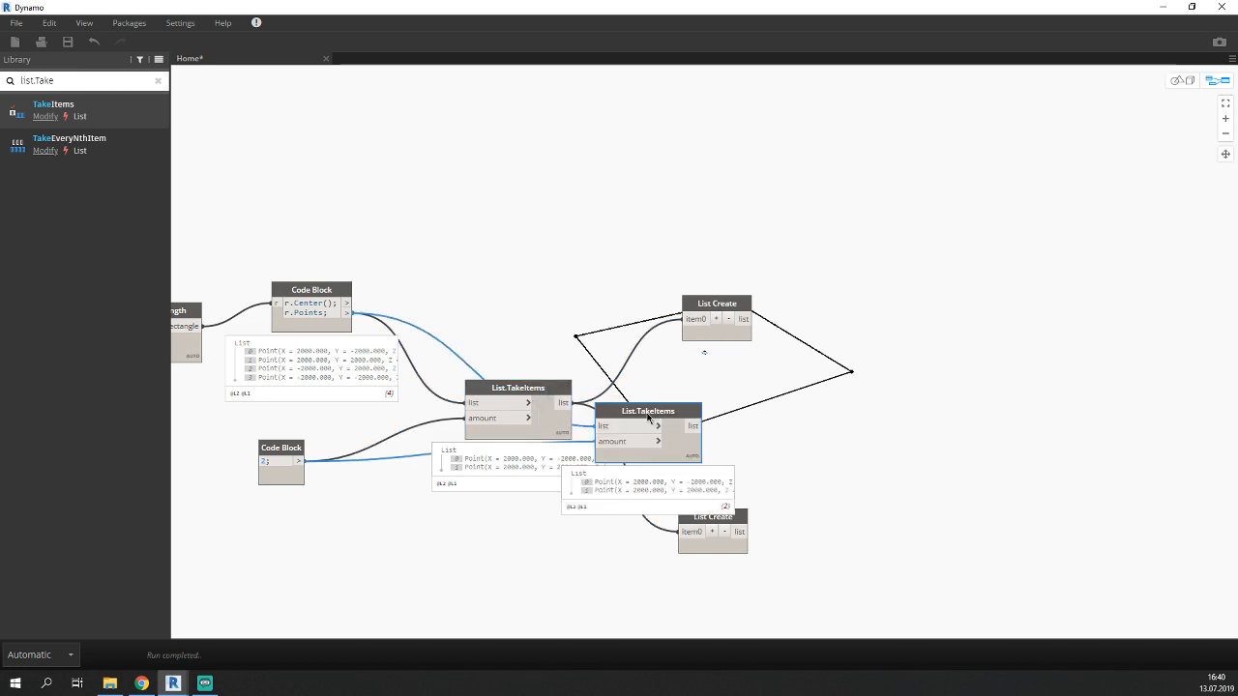
pyautogui.moveTo(648, 417); pyautogui.dragTo(524, 287)
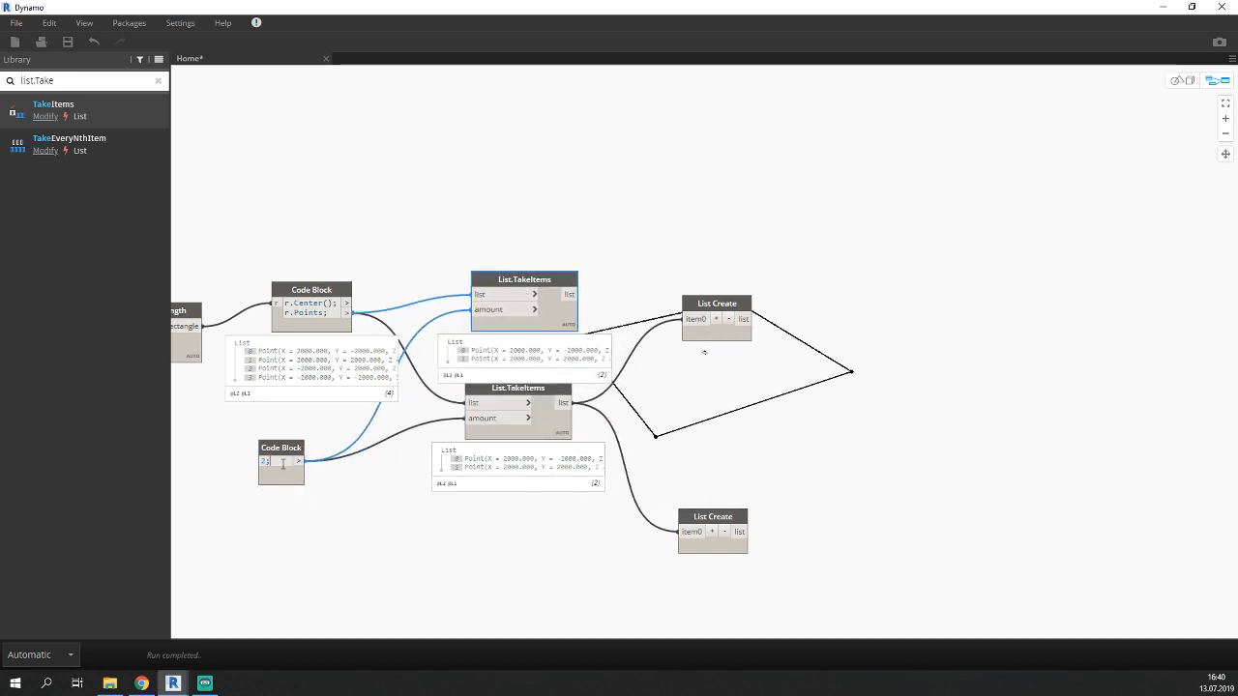
# Add a second line -2; to the amount code block, and connect the upper List.TakeItems output to the upper List Create, moving both above the rectangle preview.
pyautogui.press('Return')
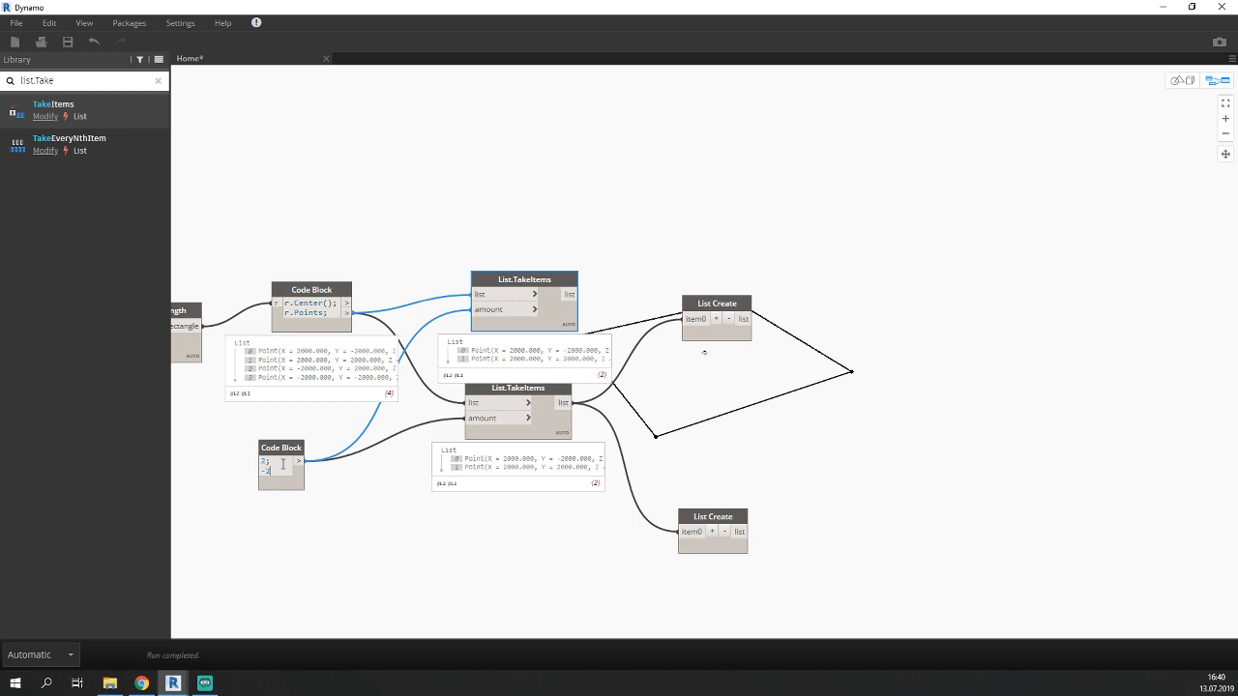
pyautogui.click(368, 514)
pyautogui.moveTo(570, 295)
pyautogui.mouseDown()
pyautogui.moveTo(702, 323)
pyautogui.moveTo(549, 236)
pyautogui.moveTo(543, 218)
pyautogui.mouseUp()
pyautogui.moveTo(718, 298); pyautogui.dragTo(698, 212)
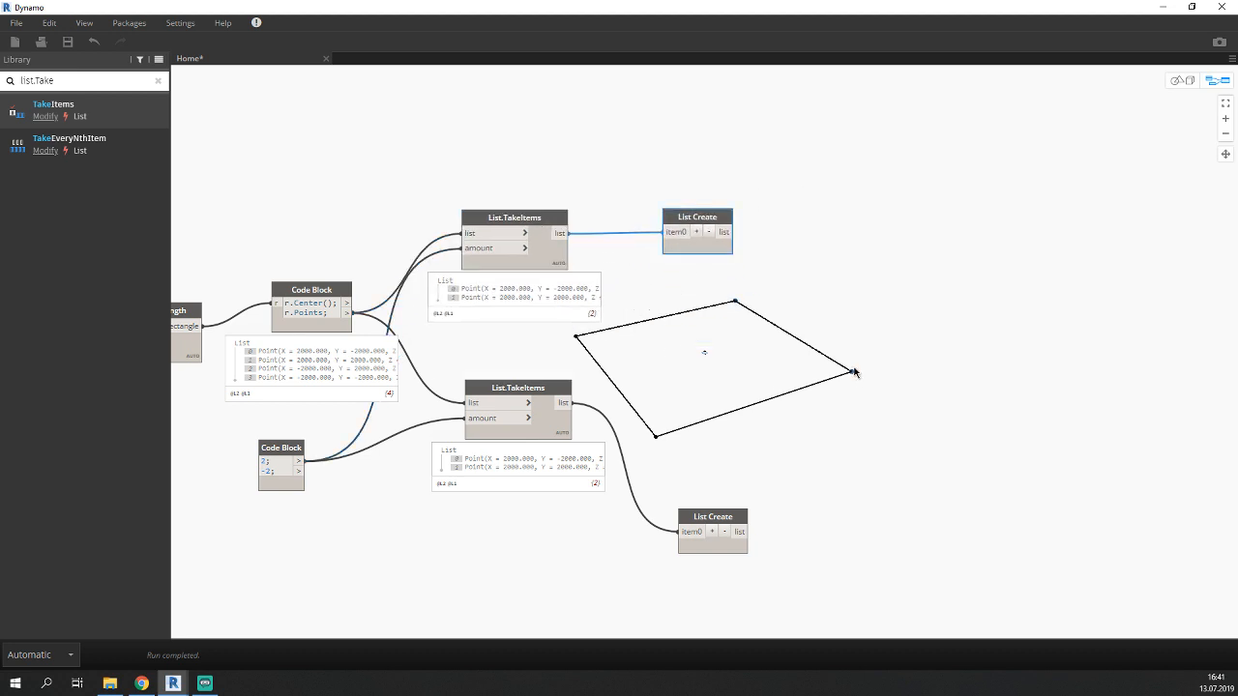
# Connect the -2; output of the code block to the amount input of the upper List.TakeItems.
pyautogui.moveTo(853, 368); pyautogui.dragTo(703, 367, button='middle')
pyautogui.click(743, 365)
pyautogui.moveTo(577, 256); pyautogui.dragTo(625, 302, button='middle')
pyautogui.click(616, 292)
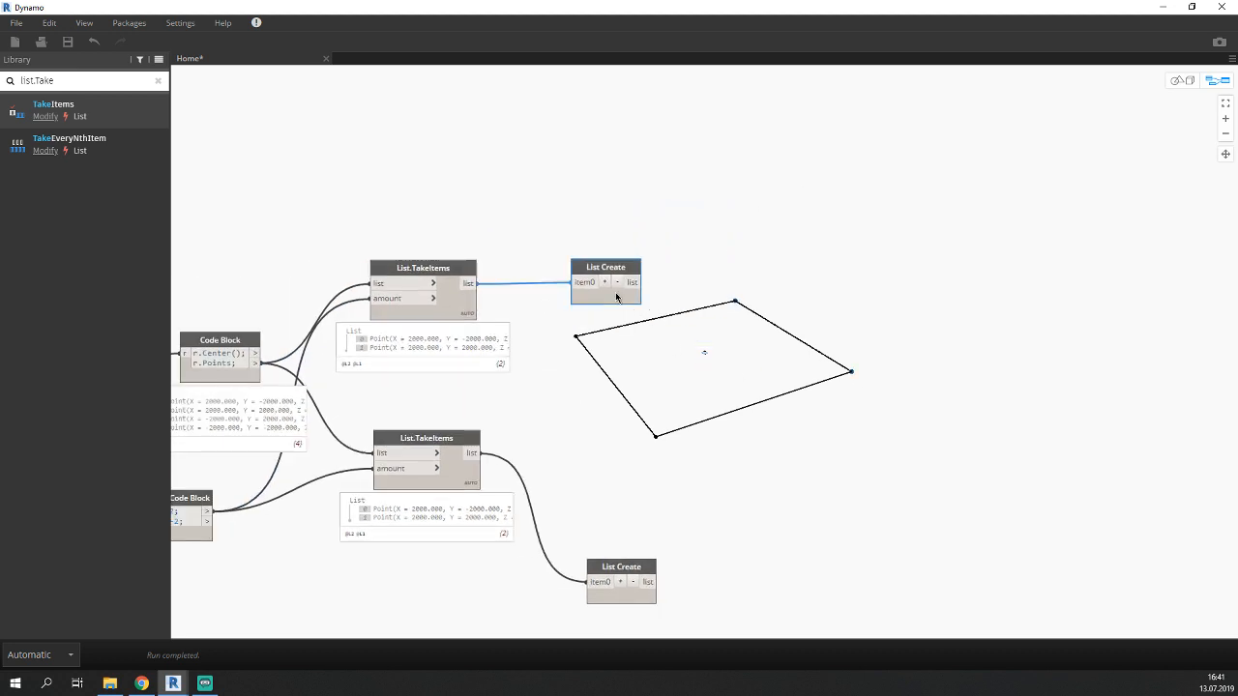
pyautogui.moveTo(605, 414); pyautogui.dragTo(652, 396, button='middle')
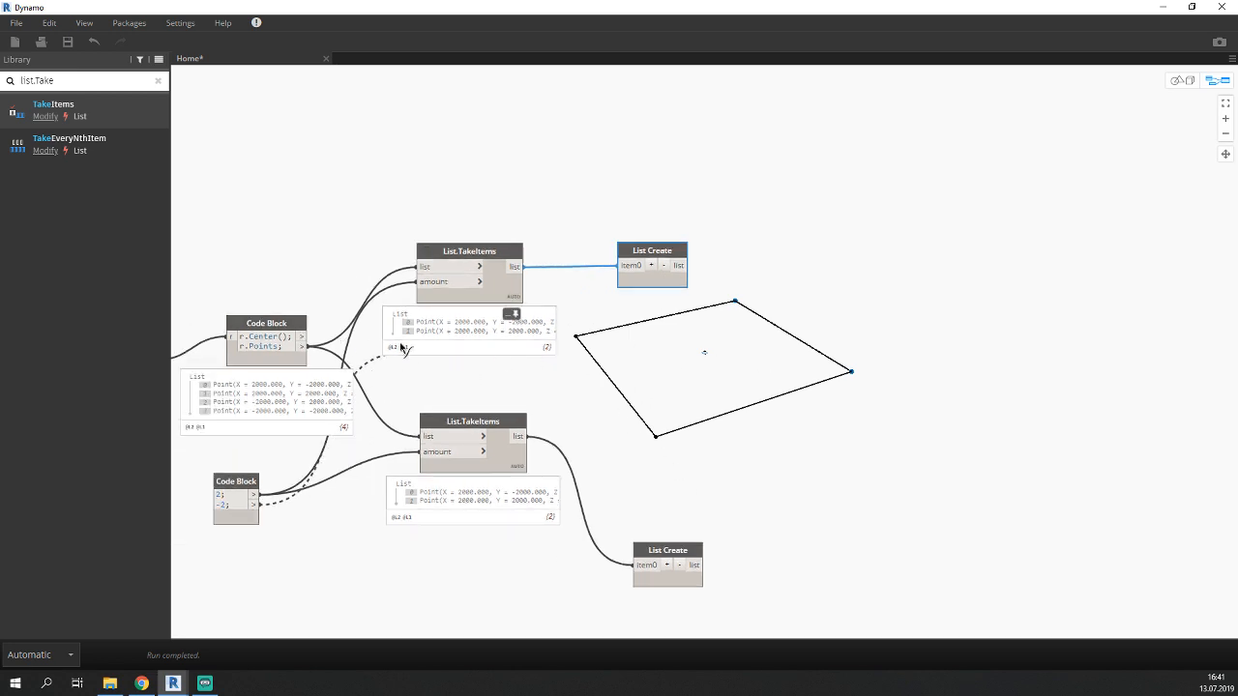
pyautogui.moveTo(698, 287); pyautogui.dragTo(597, 268, button='middle')
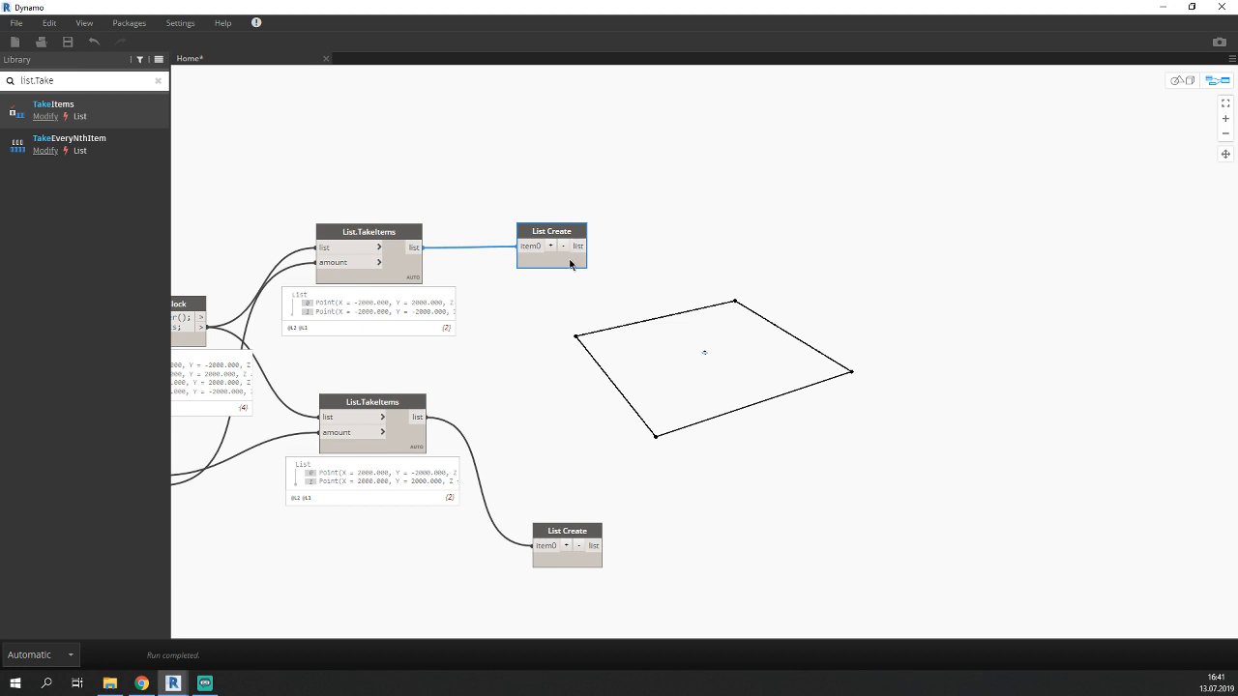
# Check which rectangle corner points the upper and lower List Create nodes each highlight in the preview.
pyautogui.click(634, 305)
pyautogui.click(562, 257)
pyautogui.click(585, 547)
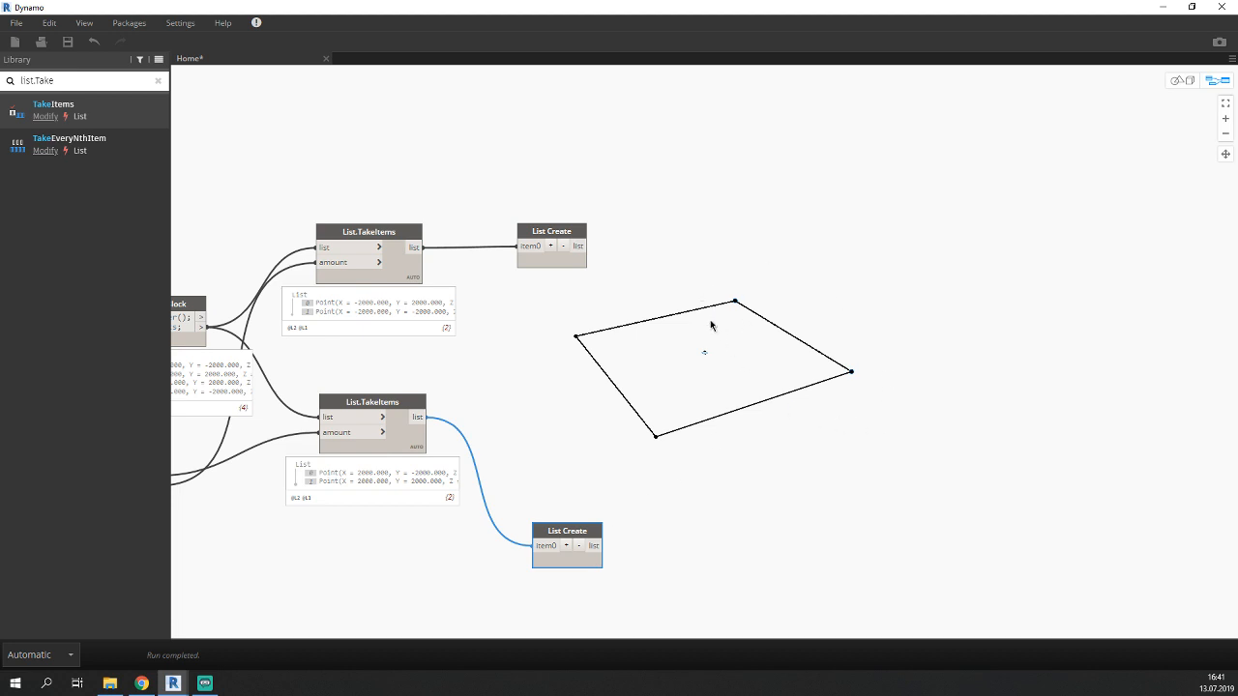
pyautogui.hotkey('alt', 'Tab')
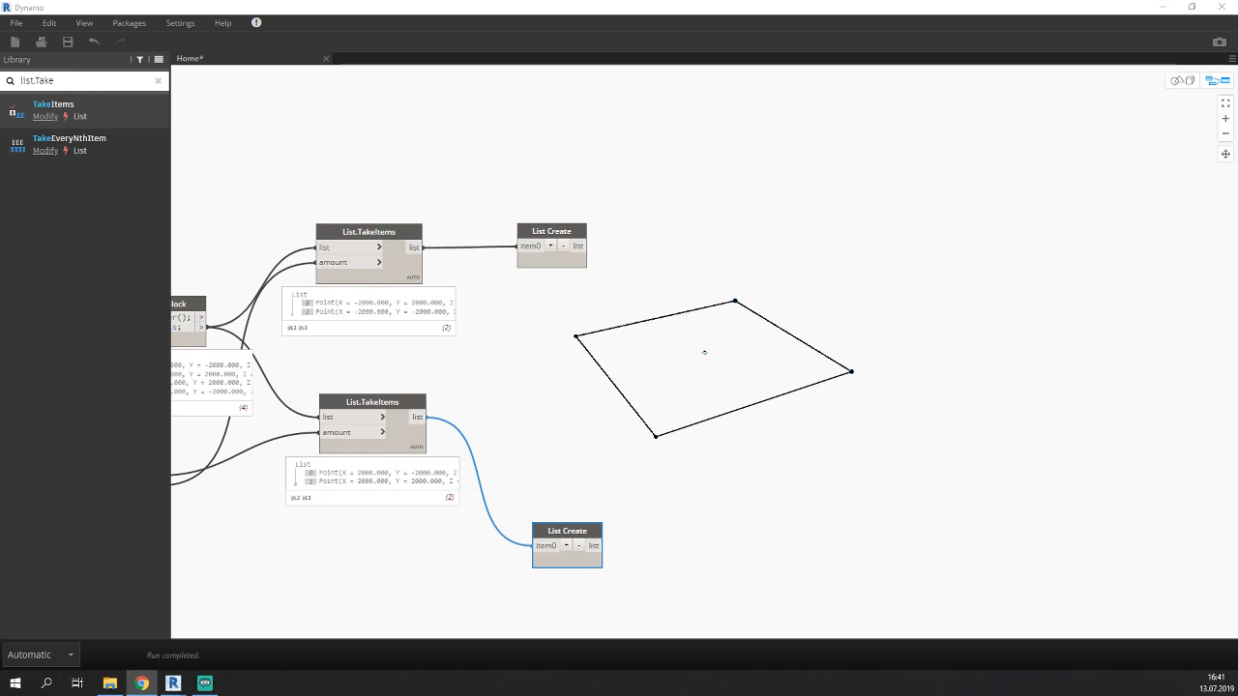
pyautogui.hotkey('alt', 'Tab')
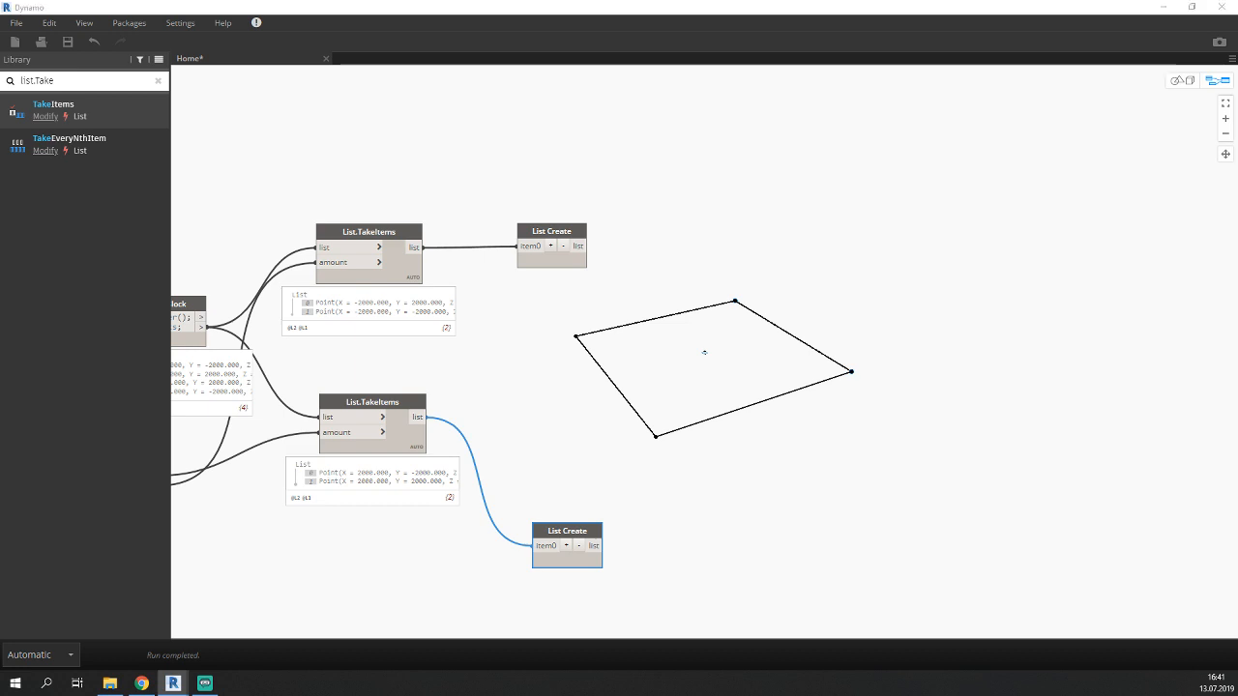
# Turn off the geometry preview of the Rectangle.ByWidthLength node.
pyautogui.click(677, 352)
pyautogui.scroll(-5, 614, 356)
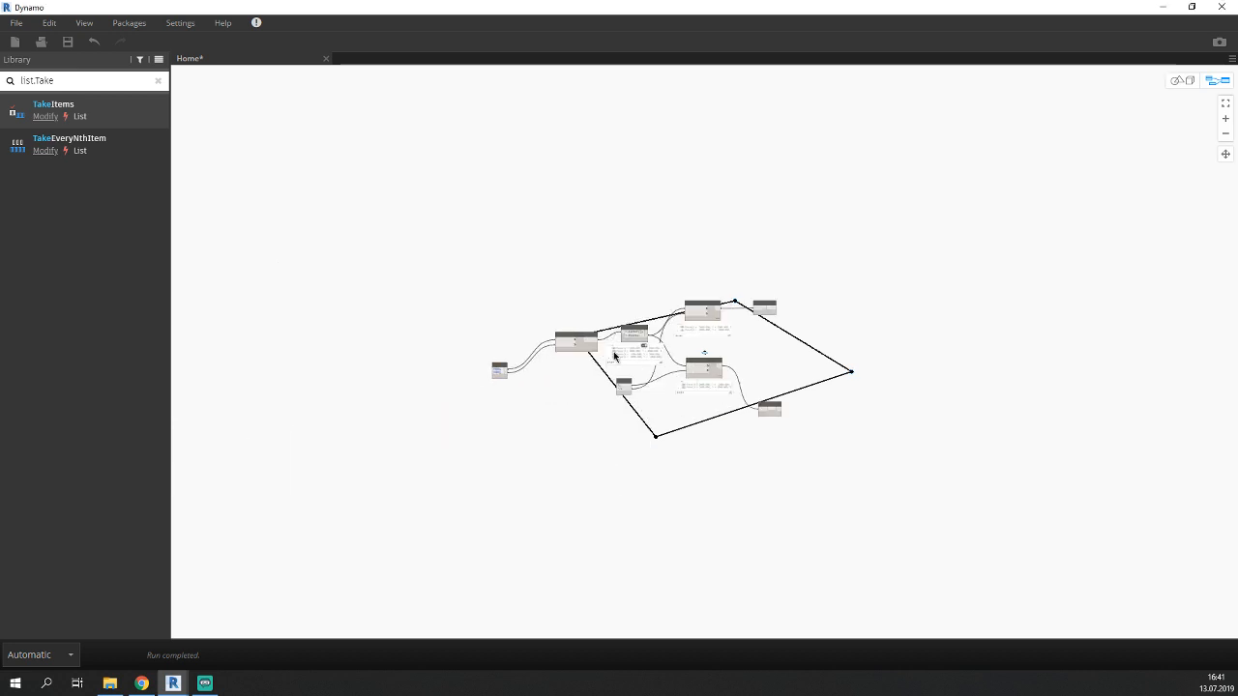
pyautogui.scroll(5, 580, 329)
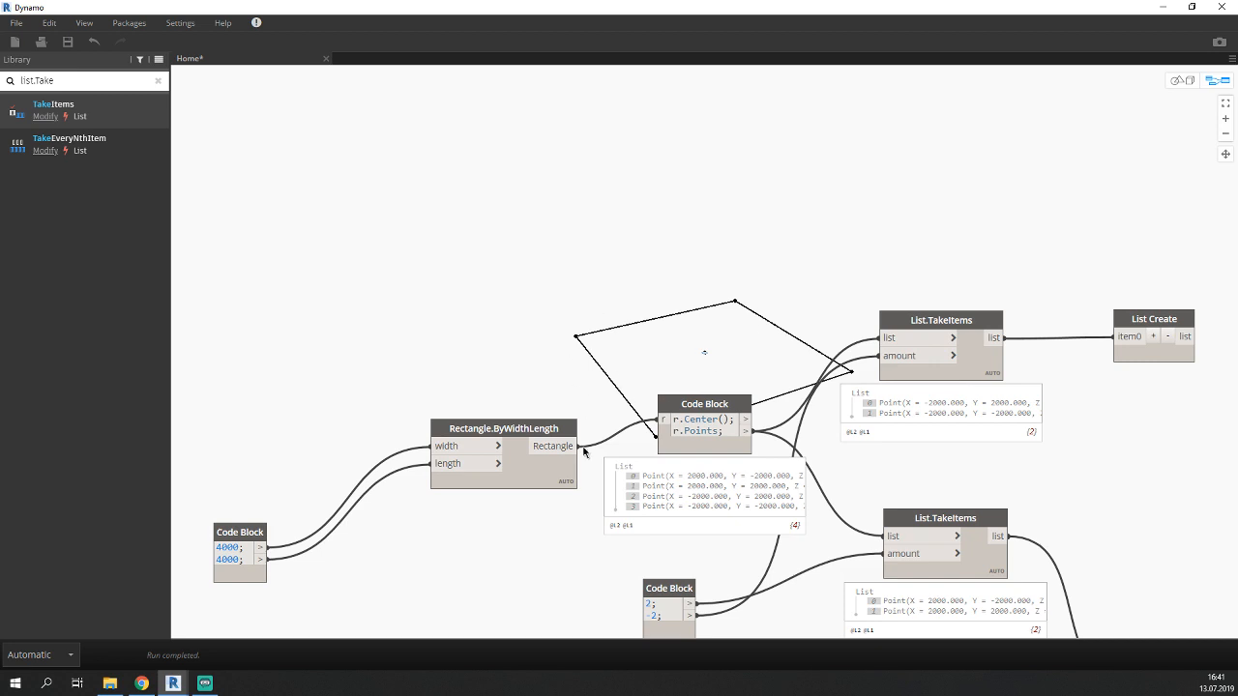
pyautogui.click(525, 466)
pyautogui.moveTo(724, 318); pyautogui.dragTo(714, 361, button='middle')
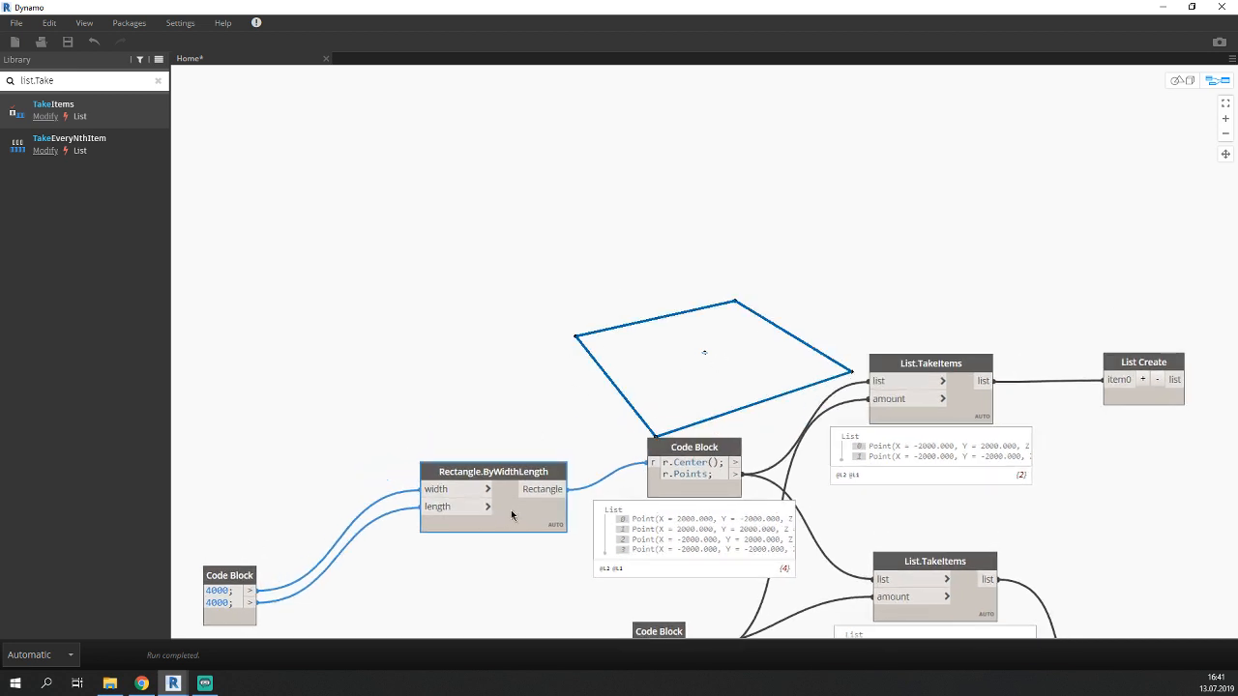
pyautogui.rightClick(511, 510)
pyautogui.click(546, 444)
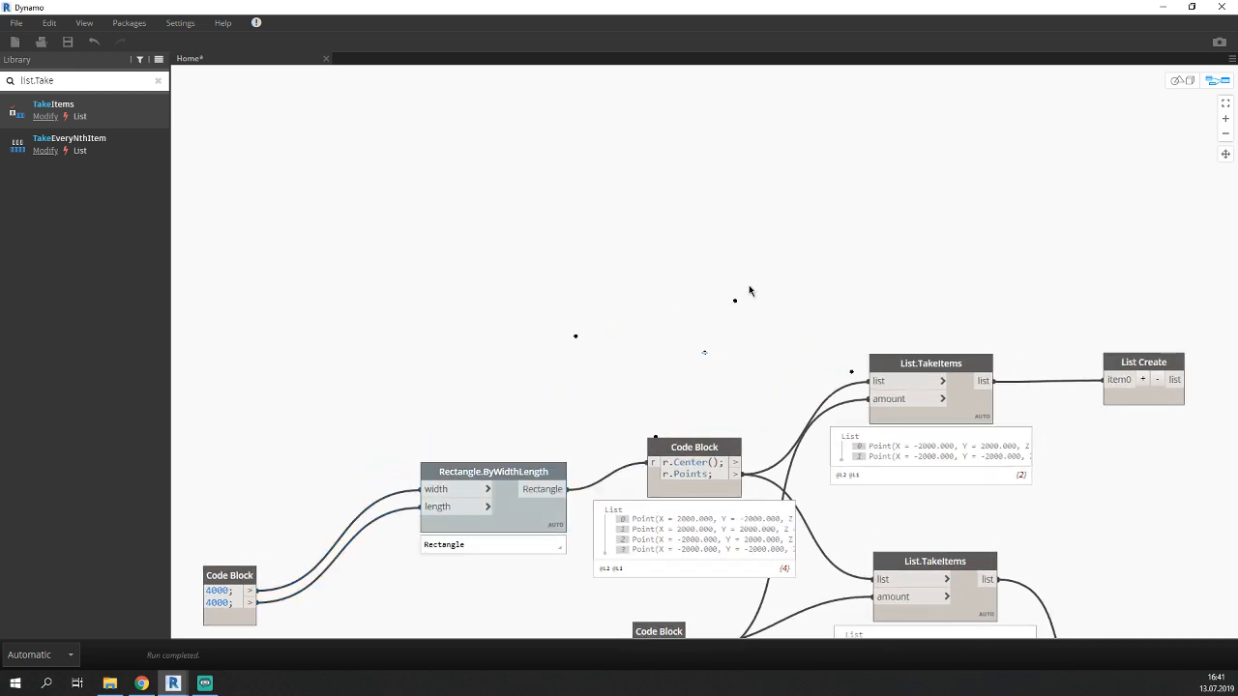
# Examine which corner points the upper List Create node highlights with the rectangle hidden.
pyautogui.scroll(-5, 691, 340)
pyautogui.moveTo(612, 336); pyautogui.dragTo(212, 330, button='middle')
pyautogui.scroll(5, 514, 356)
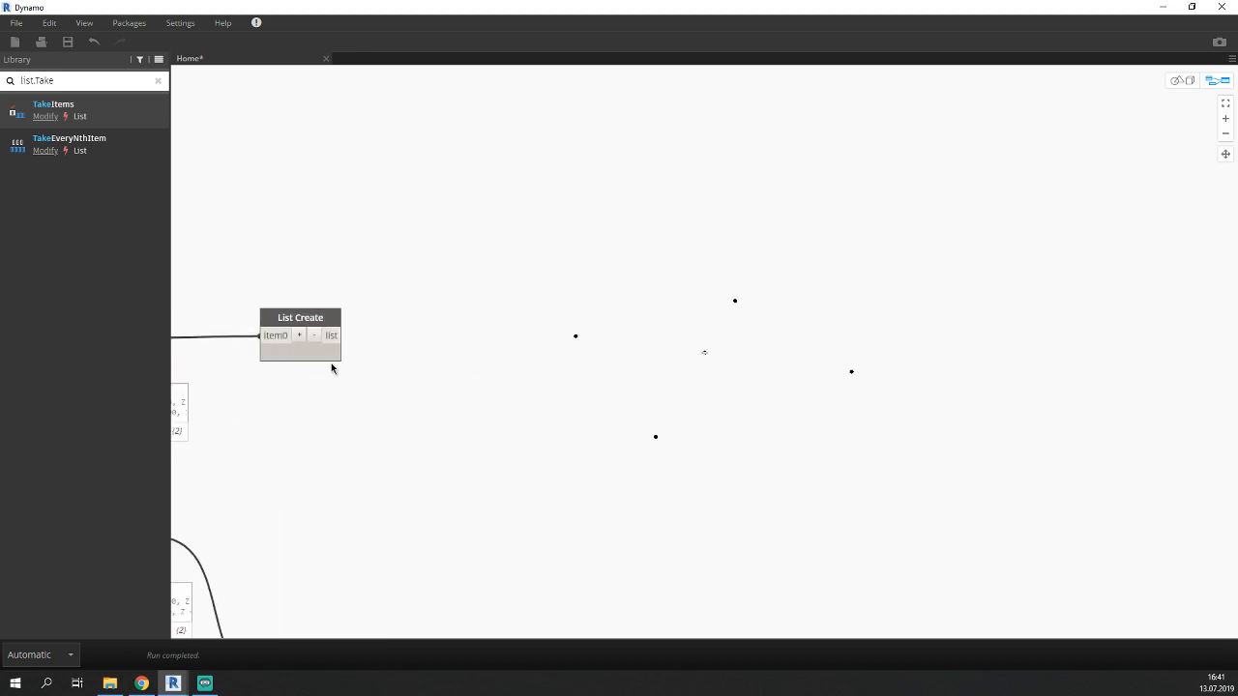
pyautogui.click(316, 354)
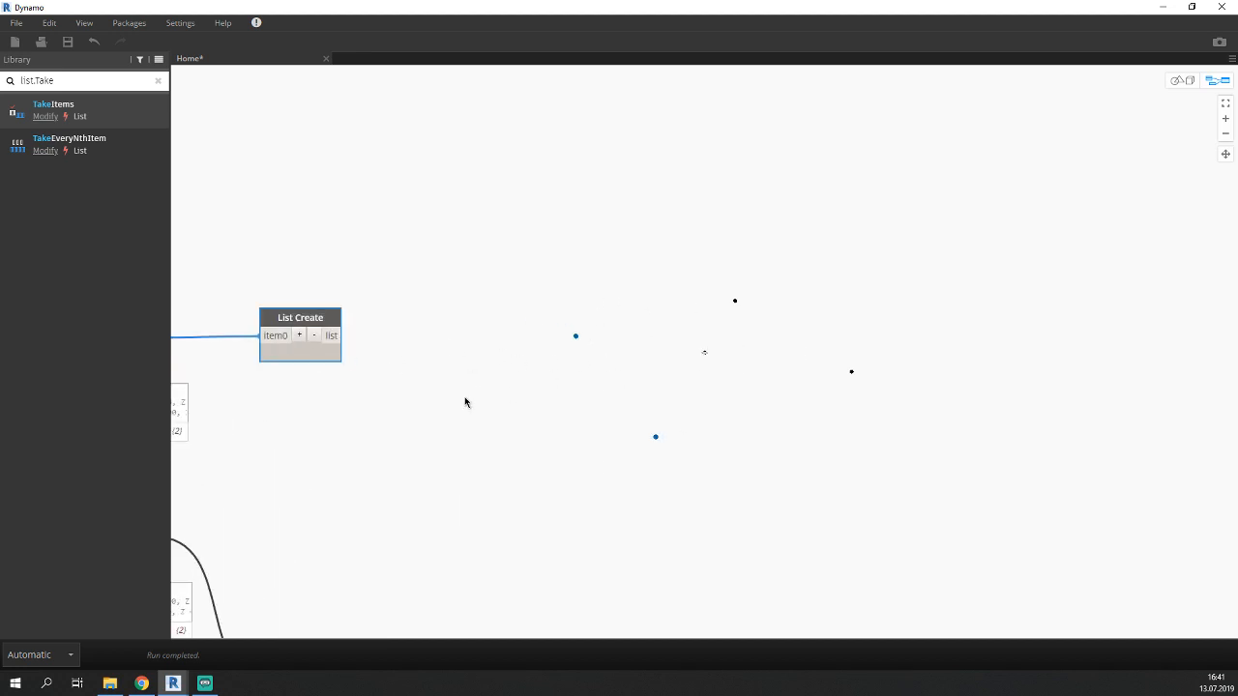
pyautogui.click(436, 378)
pyautogui.moveTo(436, 378); pyautogui.dragTo(481, 370, button='middle')
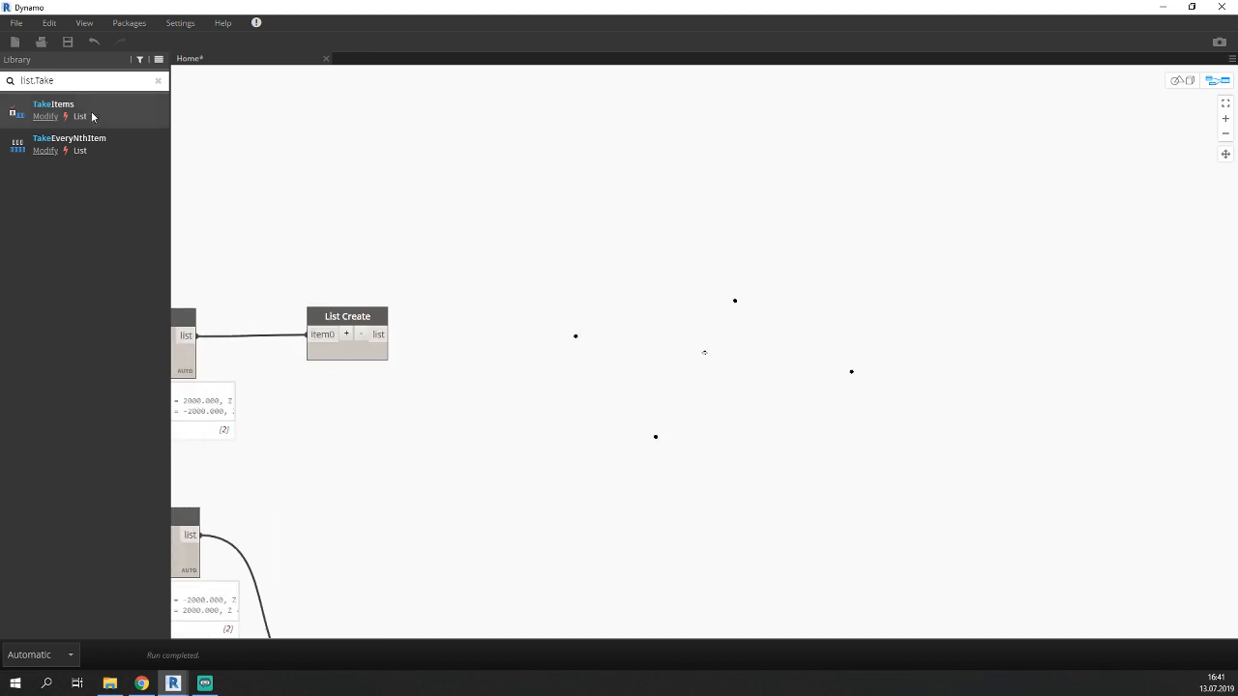
# Find Line.ByStartPointEndPoint in the node library and place the node beside the upper List Create node.
pyautogui.click(72, 80)
pyautogui.hotkey('ctrl', 'a')
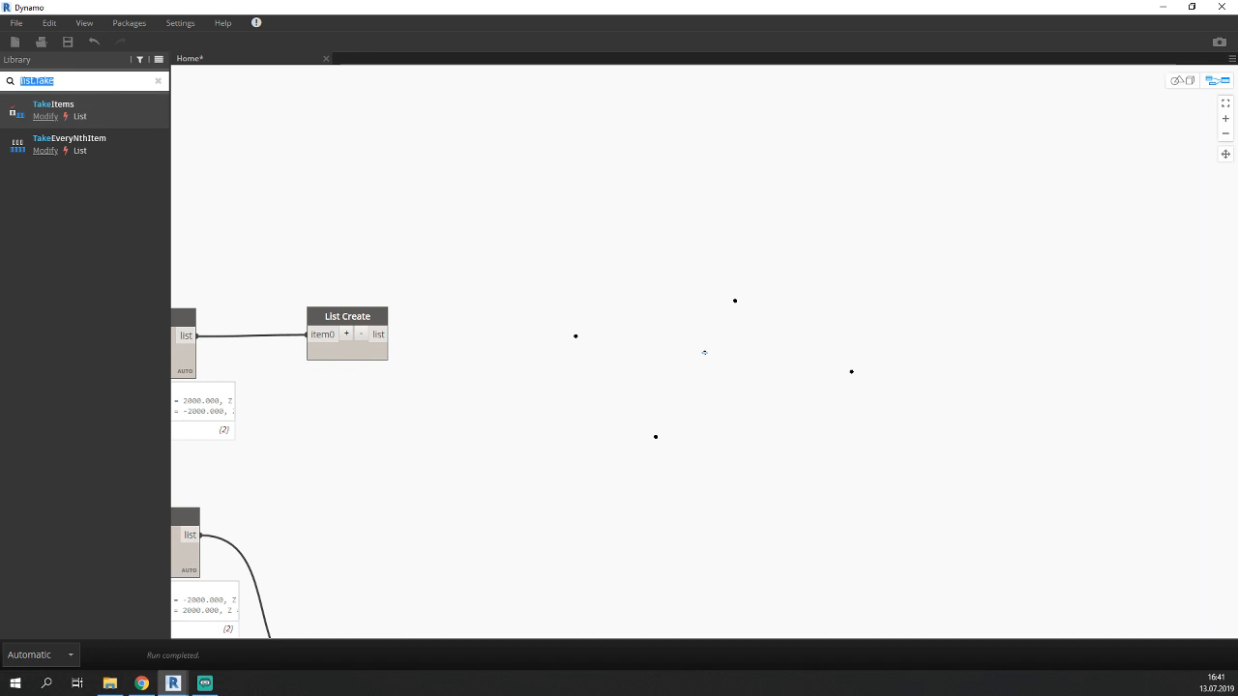
pyautogui.press('BackSpace')
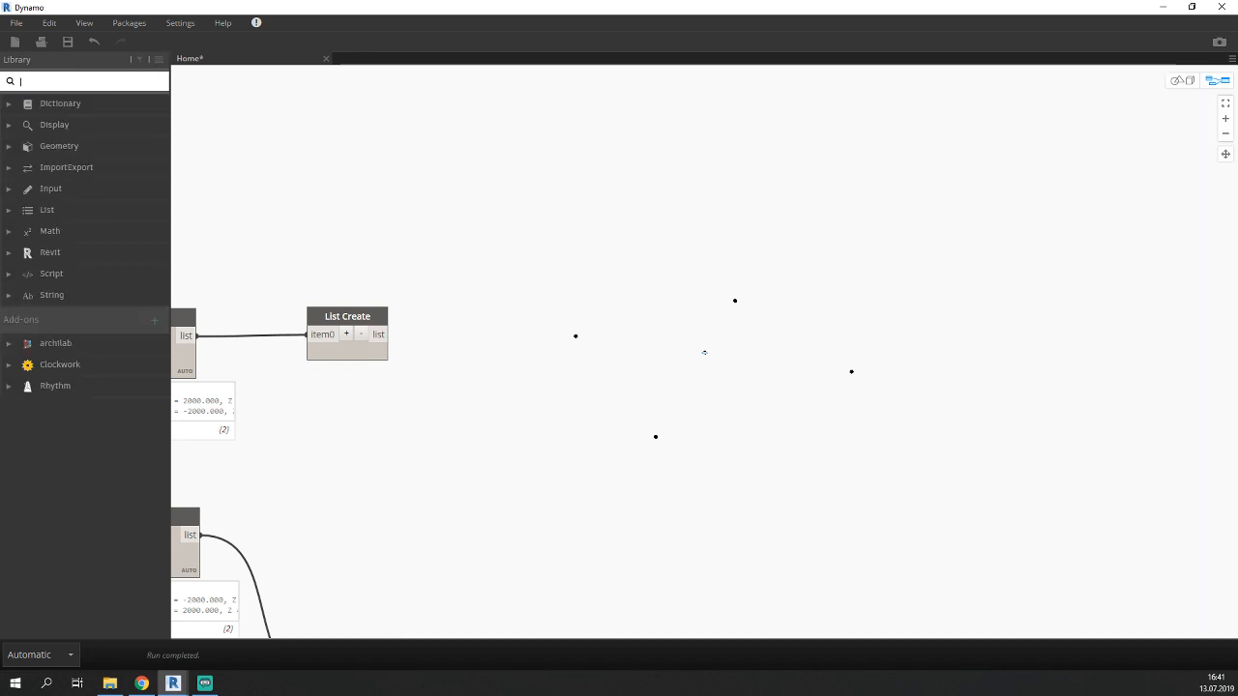
pyautogui.write('line.by')
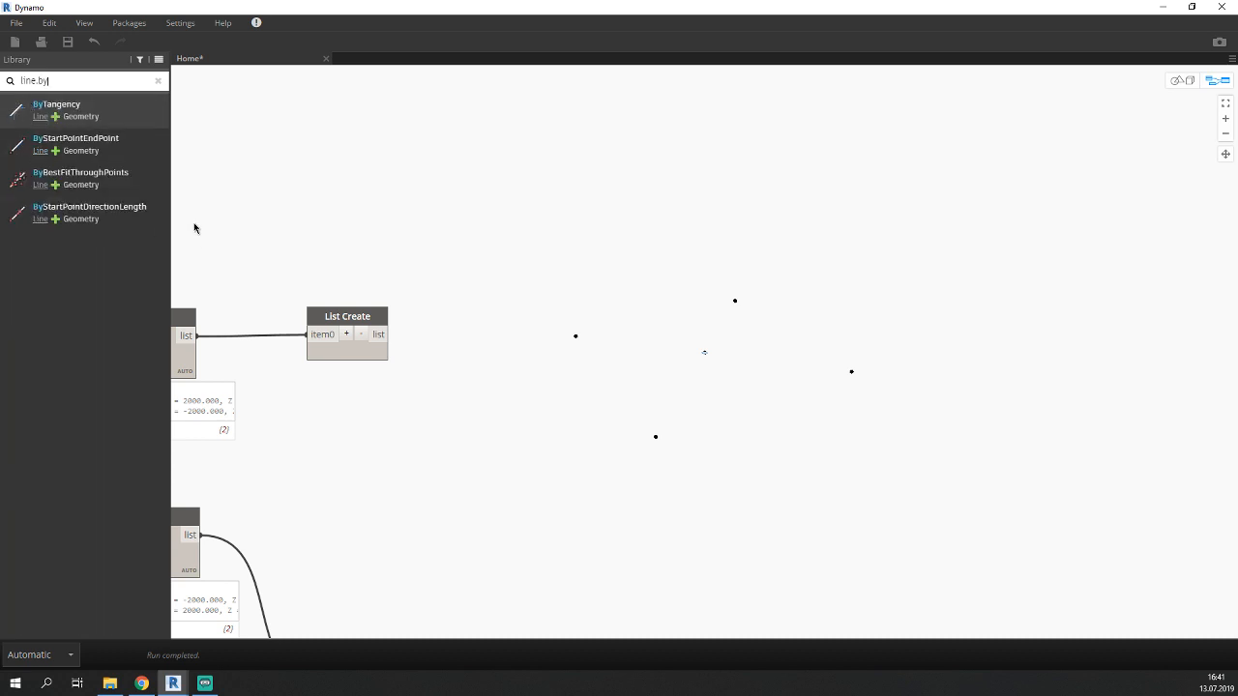
pyautogui.press('BackSpace')
pyautogui.press('BackSpace')
pyautogui.press('BackSpace')
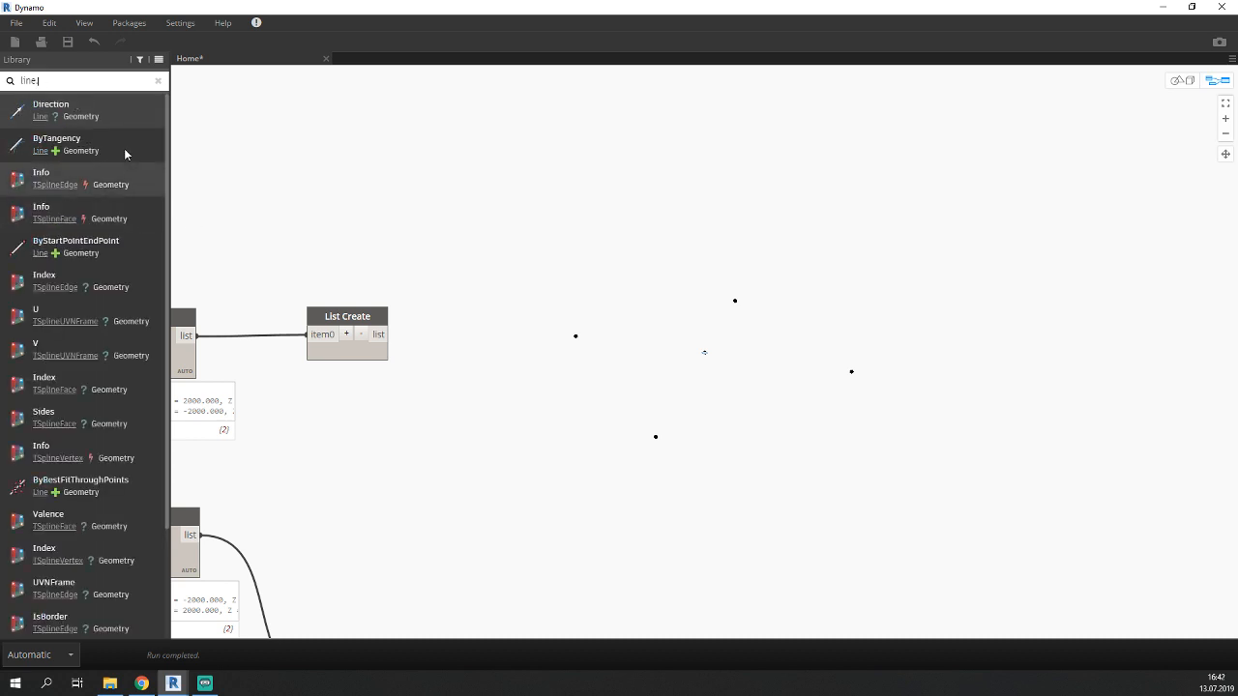
pyautogui.moveTo(129, 147)
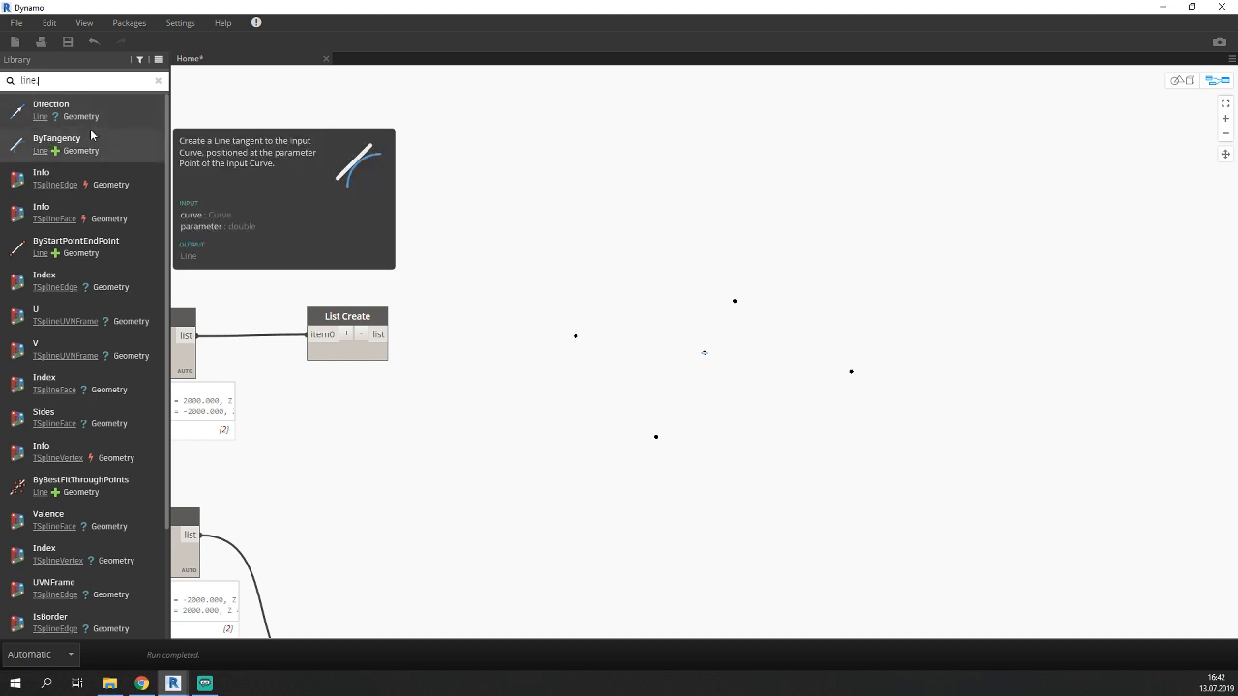
pyautogui.write('.by')
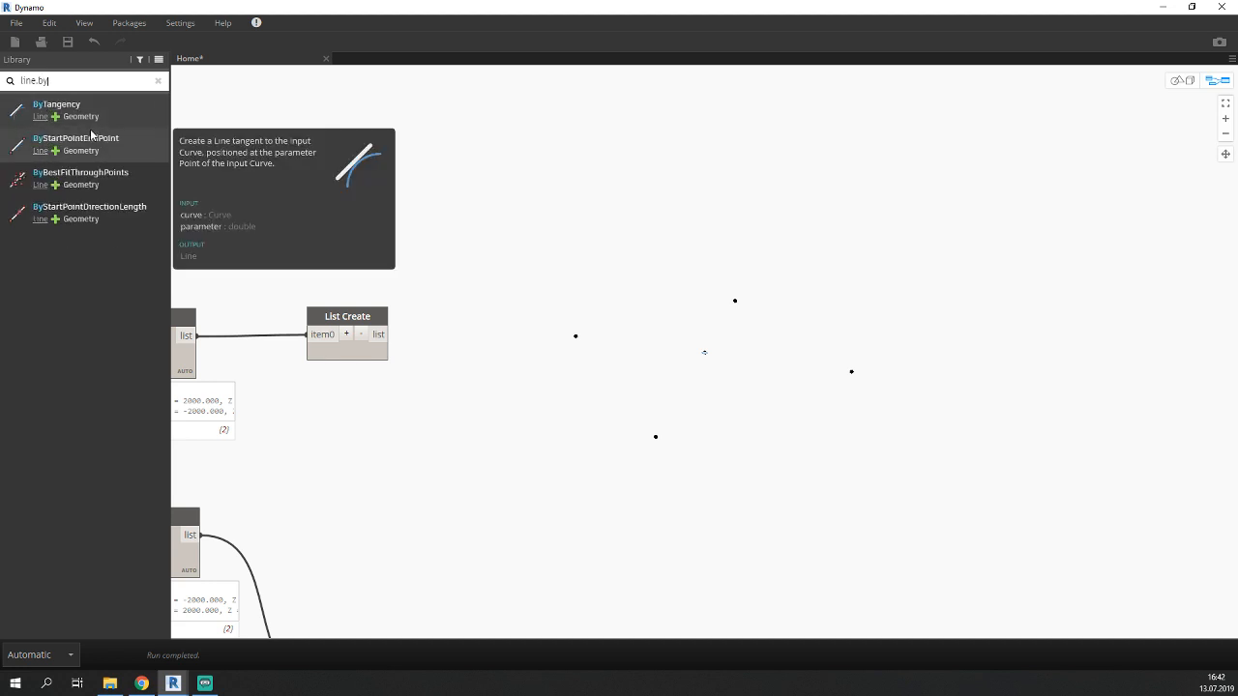
pyautogui.write('start')
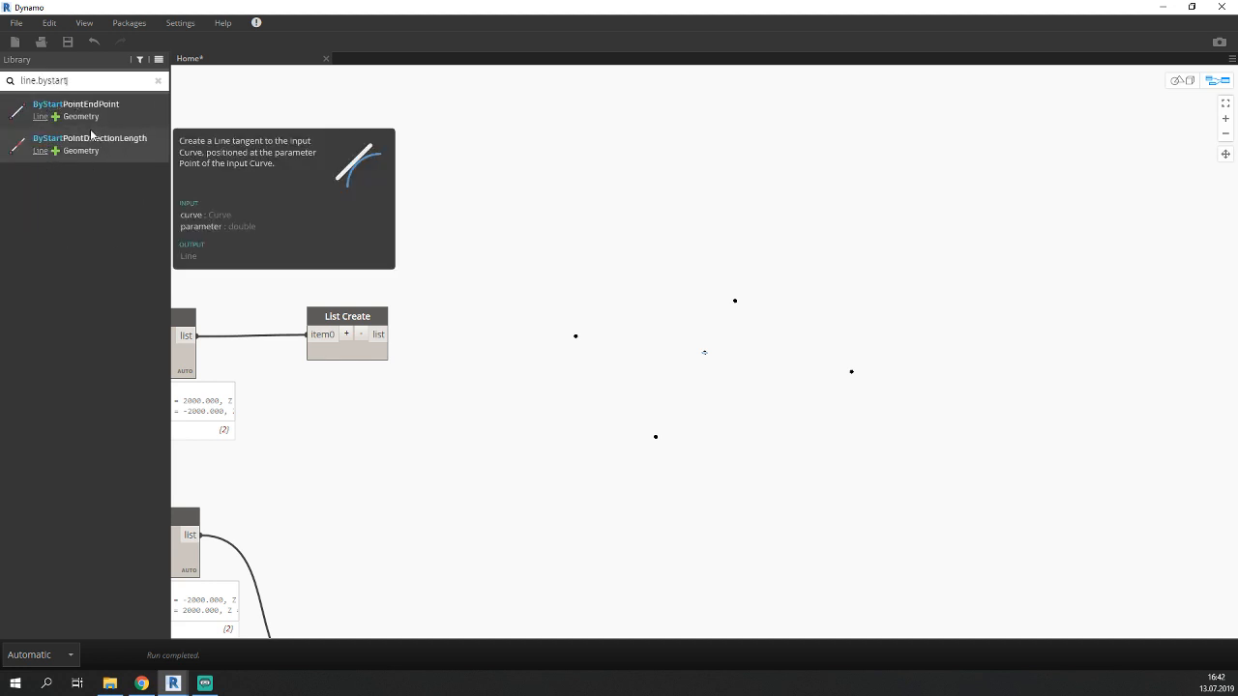
pyautogui.click(135, 118)
pyautogui.moveTo(744, 370); pyautogui.dragTo(622, 326)
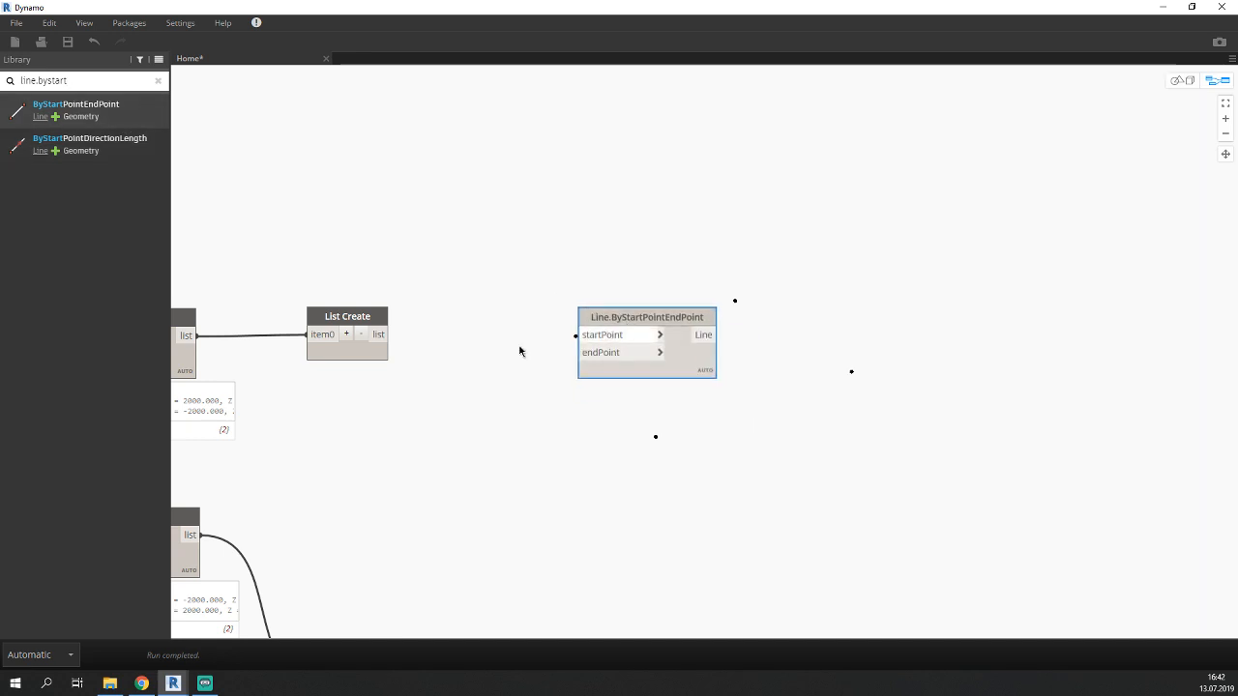
# Delete the List Create node attached to the upper List.TakeItems.
pyautogui.moveTo(444, 324); pyautogui.dragTo(607, 288, button='middle')
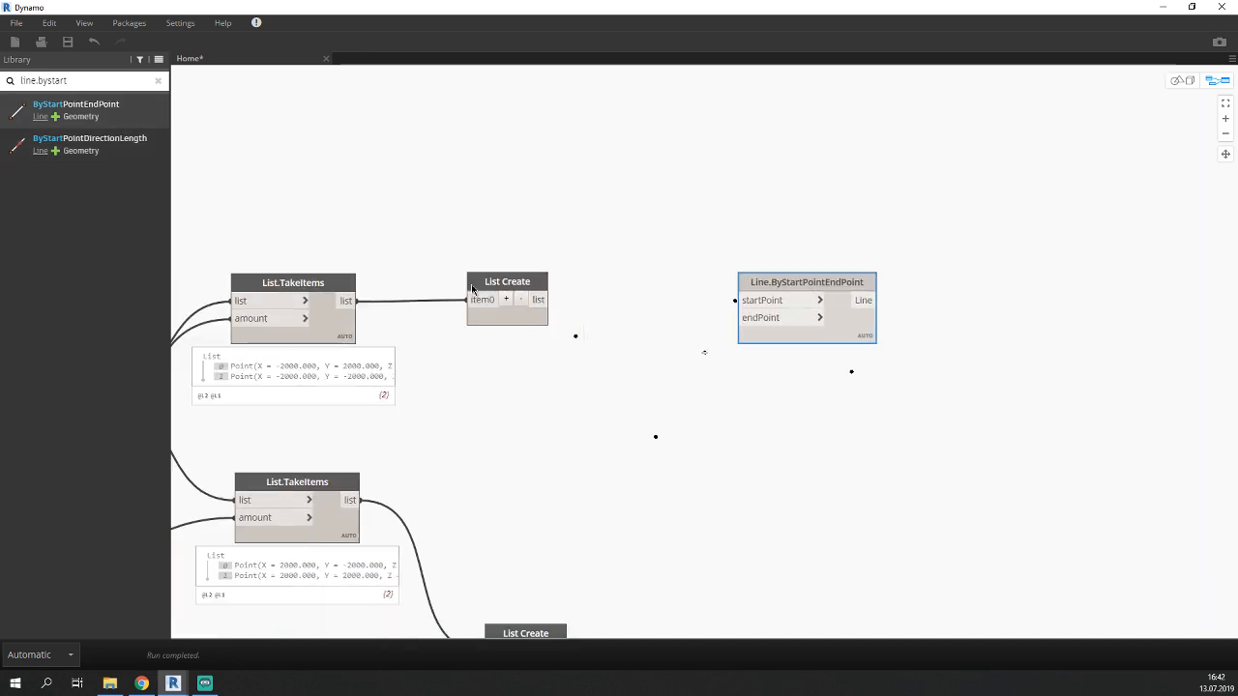
pyautogui.moveTo(379, 282); pyautogui.dragTo(440, 307, button='middle')
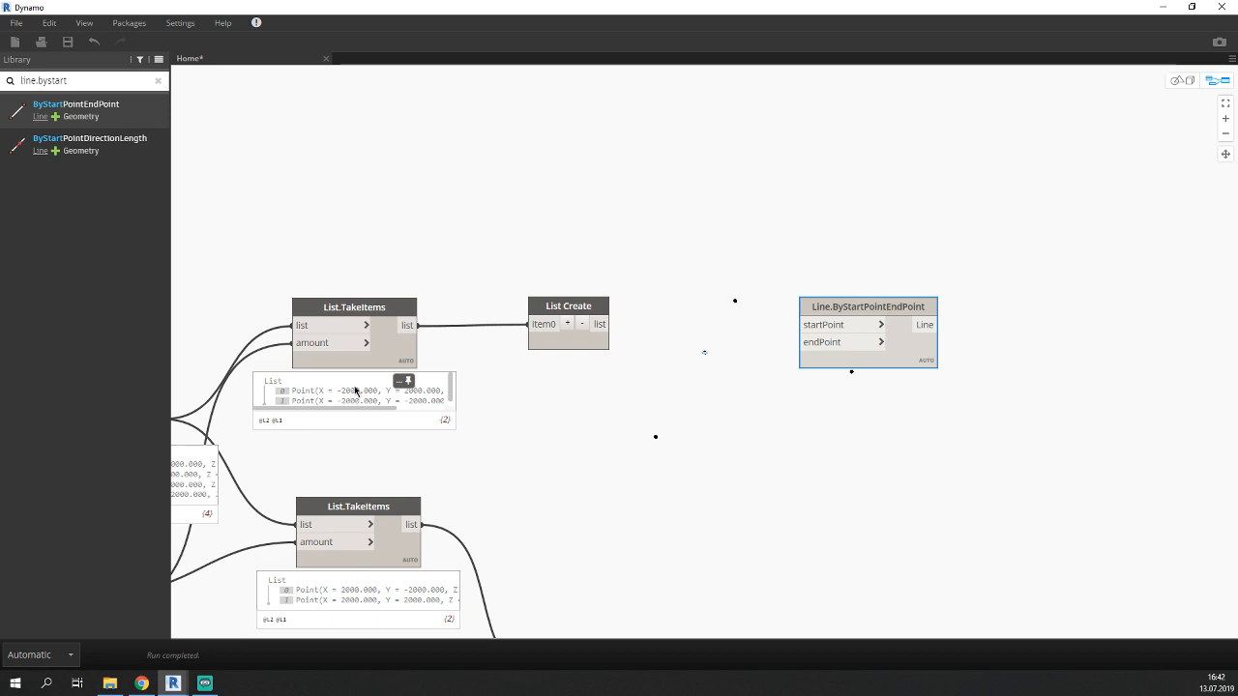
pyautogui.click(568, 348)
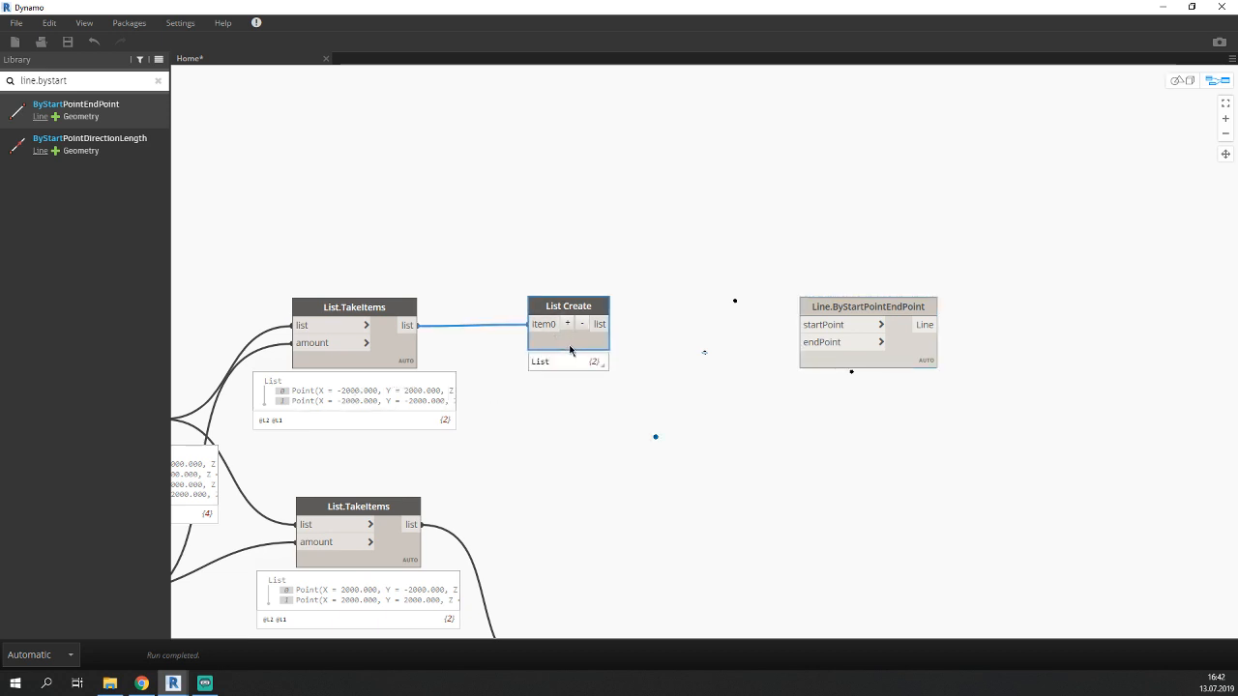
pyautogui.press('Delete')
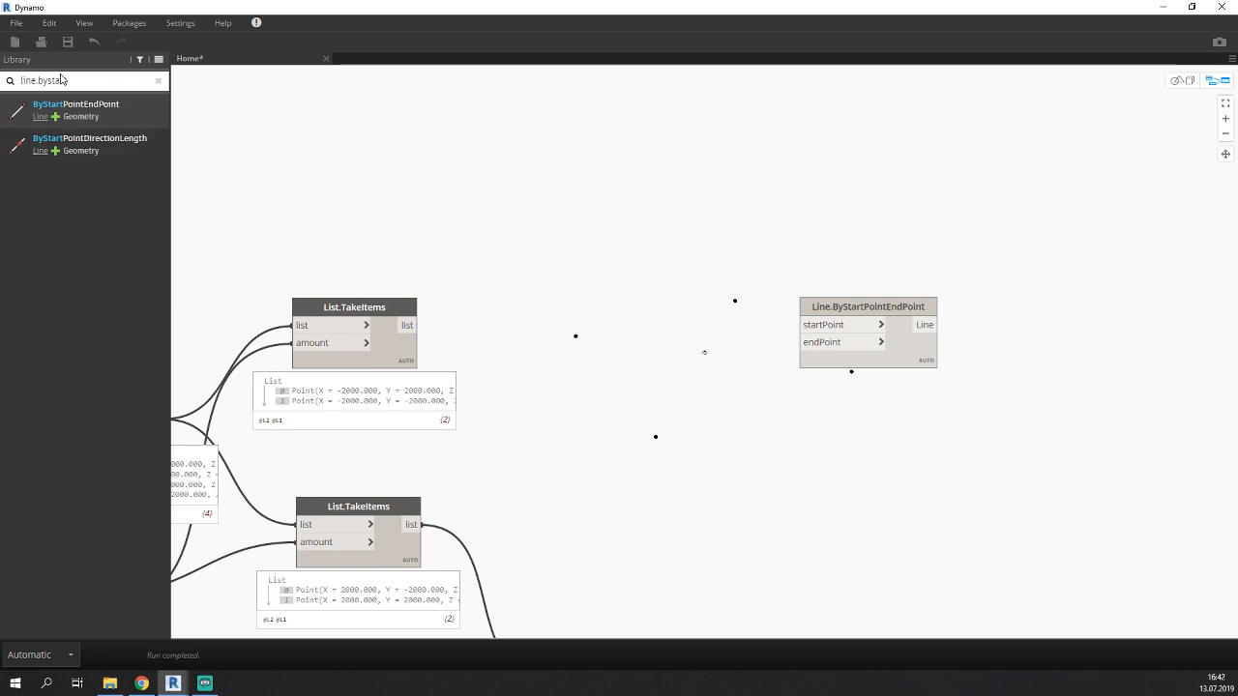
# Find List.Deconstruct in the node library and place it between the upper List.TakeItems and Line.ByStartPointEndPoint.
pyautogui.press('BackSpace')
pyautogui.press('BackSpace')
pyautogui.press('BackSpace')
pyautogui.press('BackSpace')
pyautogui.press('BackSpace')
pyautogui.press('BackSpace')
pyautogui.press('BackSpace')
pyautogui.press('BackSpace')
pyautogui.press('BackSpace')
pyautogui.press('BackSpace')
pyautogui.press('BackSpace')
pyautogui.write('lil')
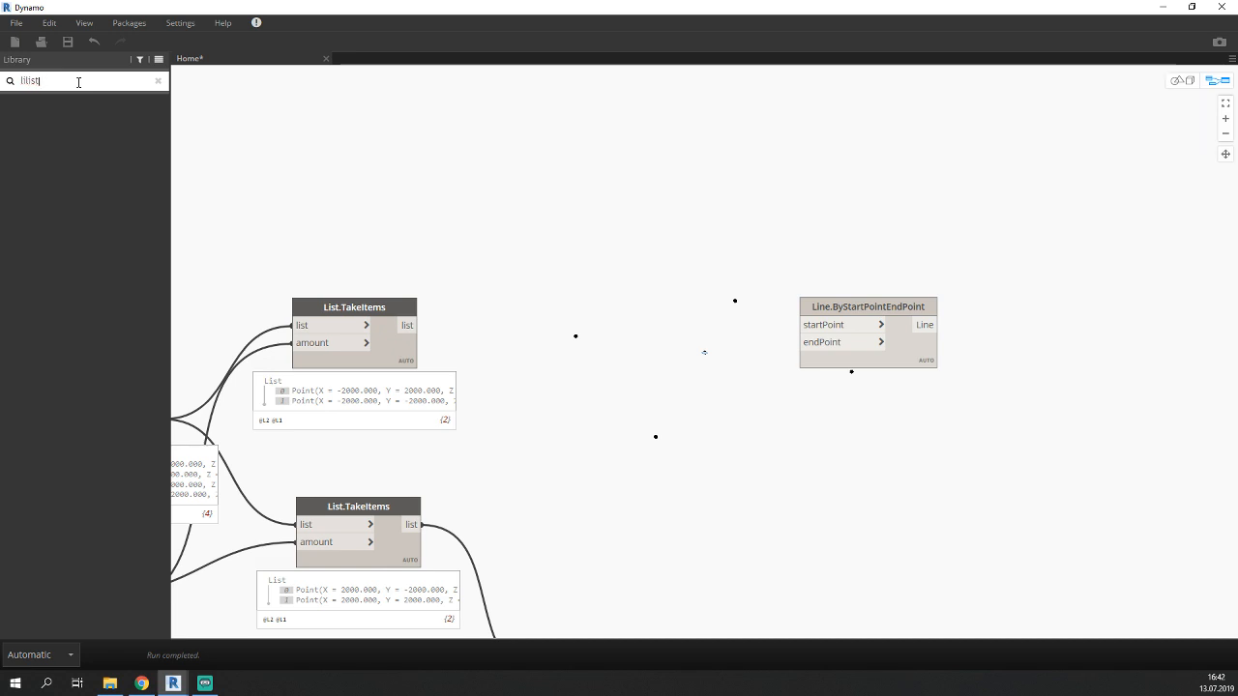
pyautogui.press('BackSpace')
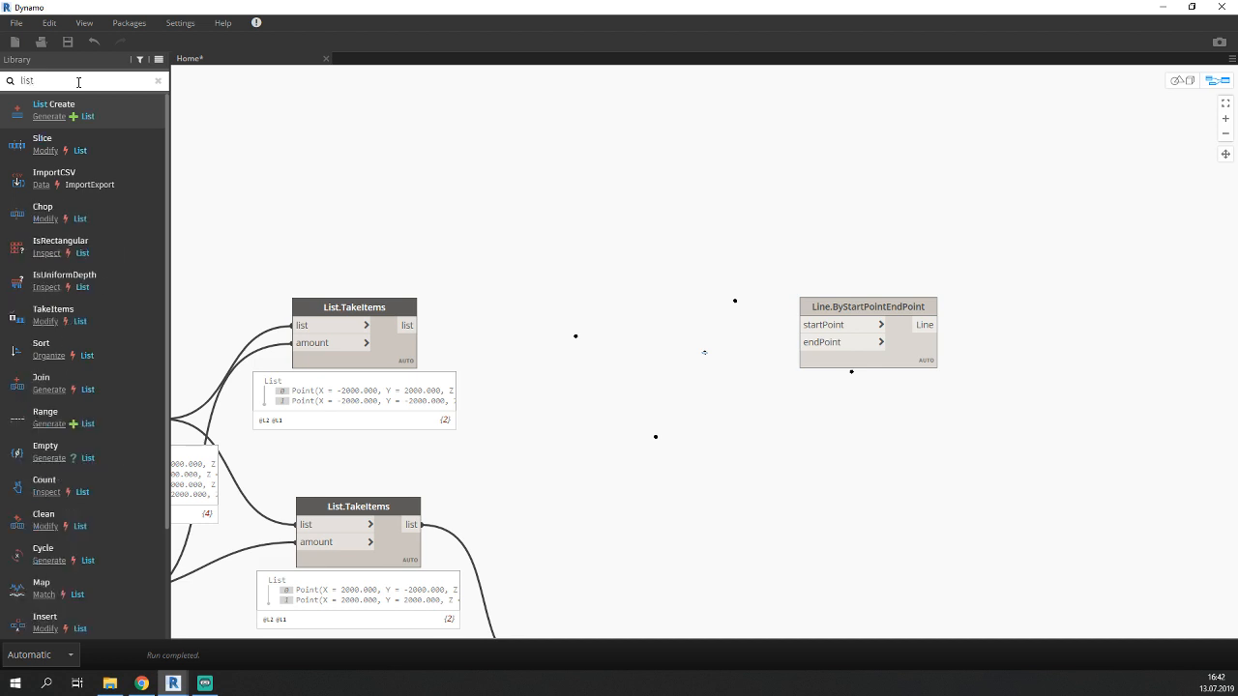
pyautogui.write('.de')
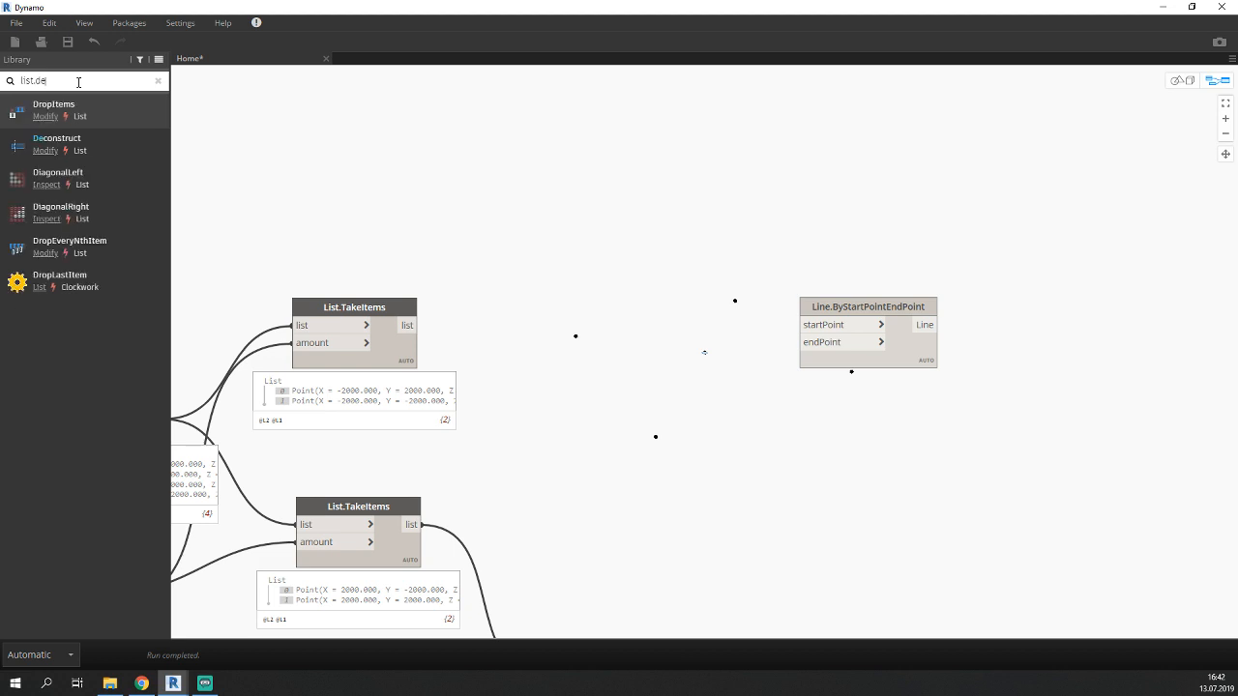
pyautogui.click(91, 155)
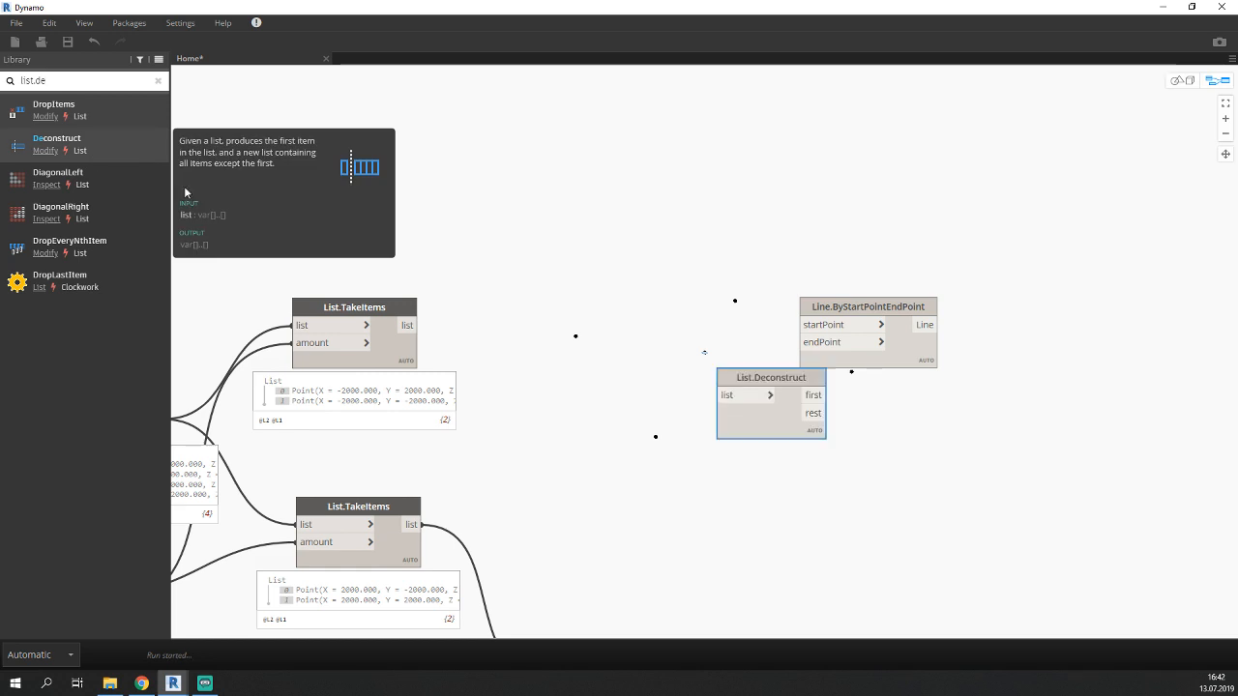
pyautogui.moveTo(716, 374); pyautogui.dragTo(546, 308)
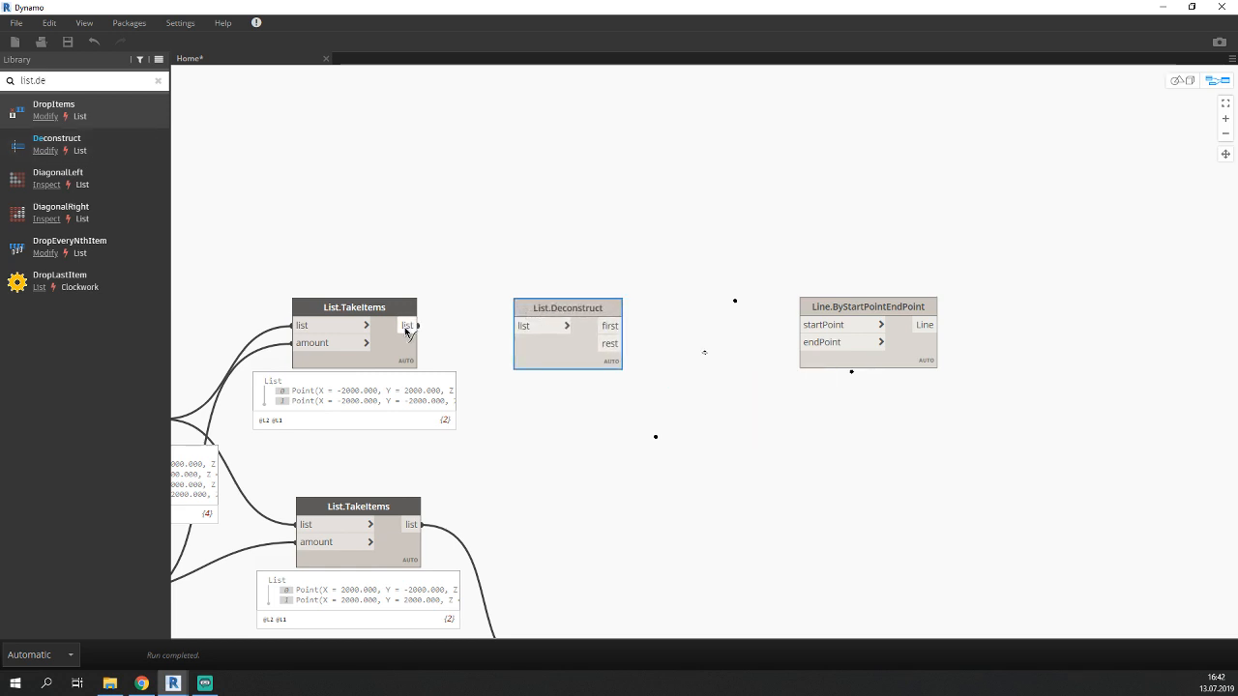
# Feed the upper List.TakeItems list into List.Deconstruct, and wire its first output to startPoint and its rest output to endPoint.
pyautogui.moveTo(407, 325); pyautogui.dragTo(522, 326)
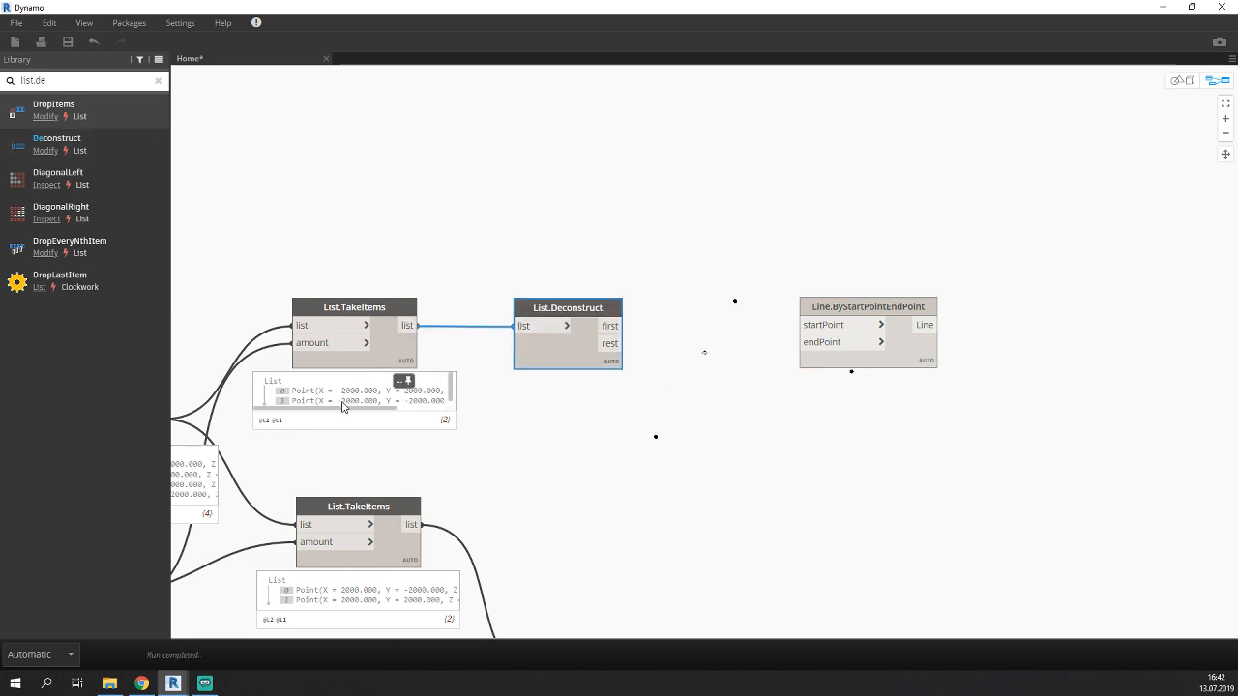
pyautogui.moveTo(624, 326); pyautogui.dragTo(801, 326)
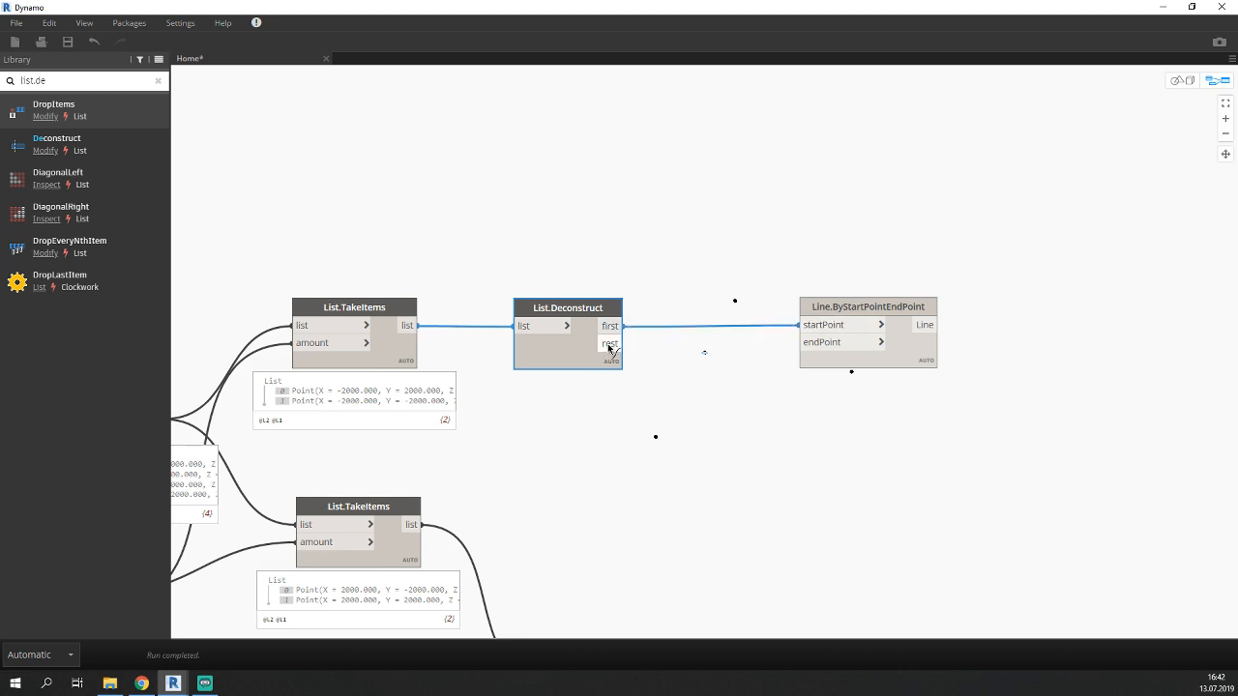
pyautogui.moveTo(623, 343); pyautogui.dragTo(801, 342)
pyautogui.moveTo(598, 309); pyautogui.dragTo(532, 302)
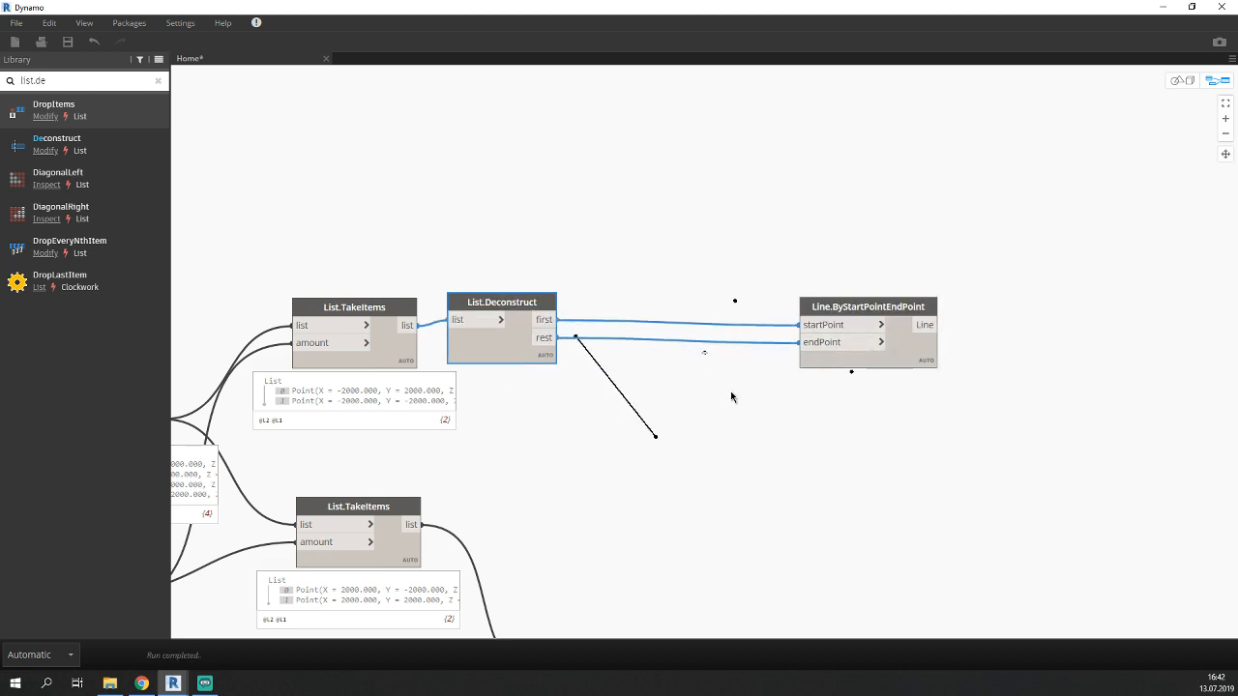
# Delete the List Create node attached to the lower List.TakeItems.
pyautogui.moveTo(730, 396); pyautogui.dragTo(592, 355, button='middle')
pyautogui.moveTo(478, 574); pyautogui.dragTo(644, 469, button='middle')
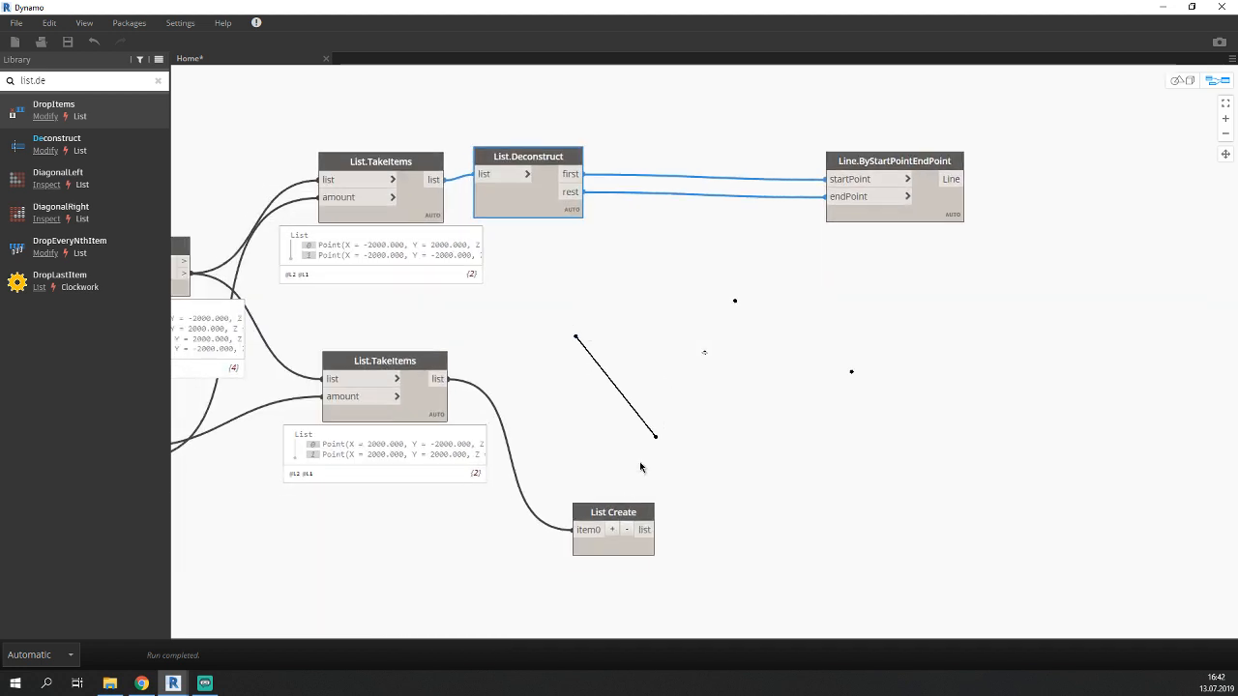
pyautogui.click(632, 506)
pyautogui.press('Delete')
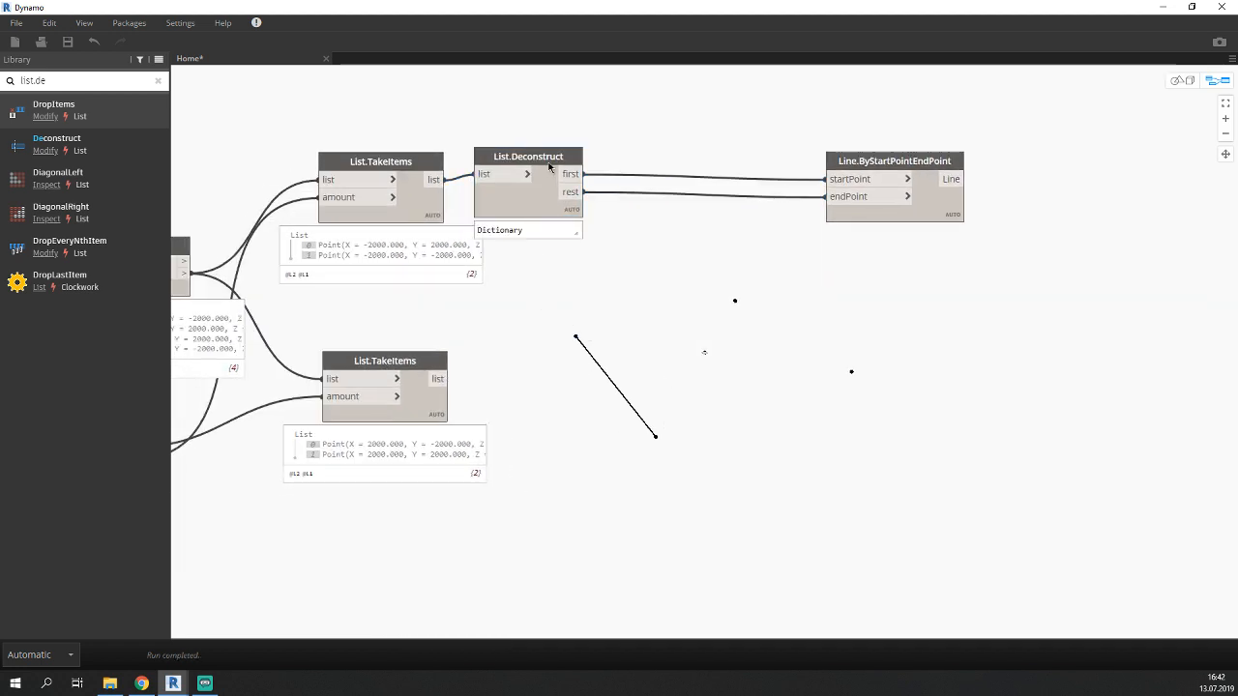
# Duplicate the List.Deconstruct node and connect the lower List.TakeItems list output to the copy's list input.
pyautogui.click(553, 188)
pyautogui.hotkey('ctrl', 'c')
pyautogui.hotkey('ctrl', 'v')
pyautogui.moveTo(684, 216); pyautogui.dragTo(646, 480)
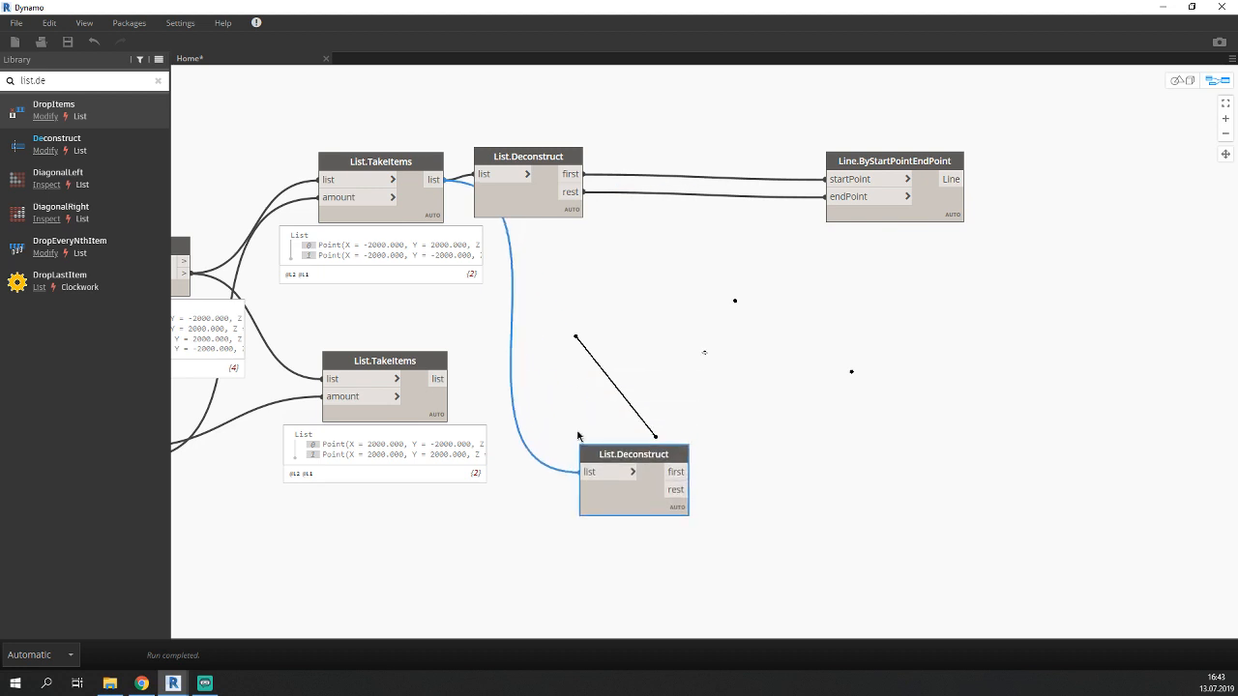
pyautogui.moveTo(448, 379); pyautogui.dragTo(581, 472)
# Duplicate Line.ByStartPointEndPoint beside the lower List.Deconstruct and connect first to startPoint and rest to endPoint.
pyautogui.click(875, 162)
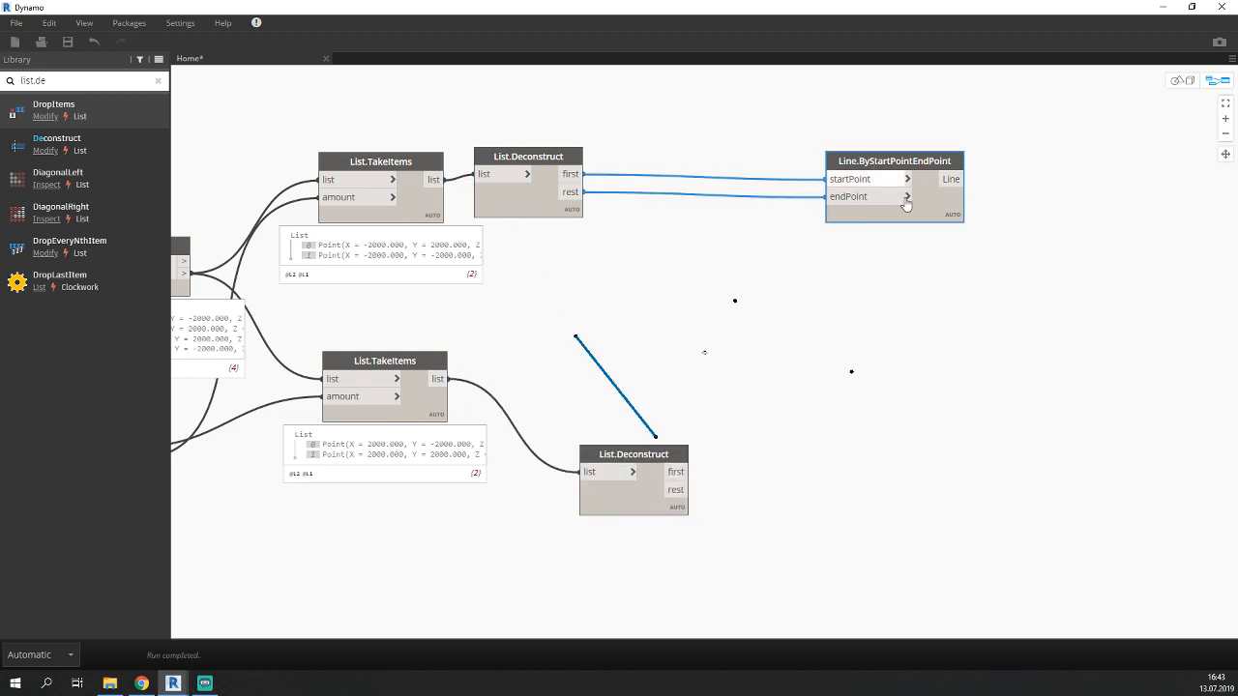
pyautogui.hotkey('ctrl', 'c')
pyautogui.hotkey('ctrl', 'v')
pyautogui.moveTo(1006, 203); pyautogui.dragTo(824, 484)
pyautogui.moveTo(689, 472)
pyautogui.mouseDown()
pyautogui.moveTo(821, 502)
pyautogui.moveTo(743, 506)
pyautogui.moveTo(851, 520)
pyautogui.mouseUp()
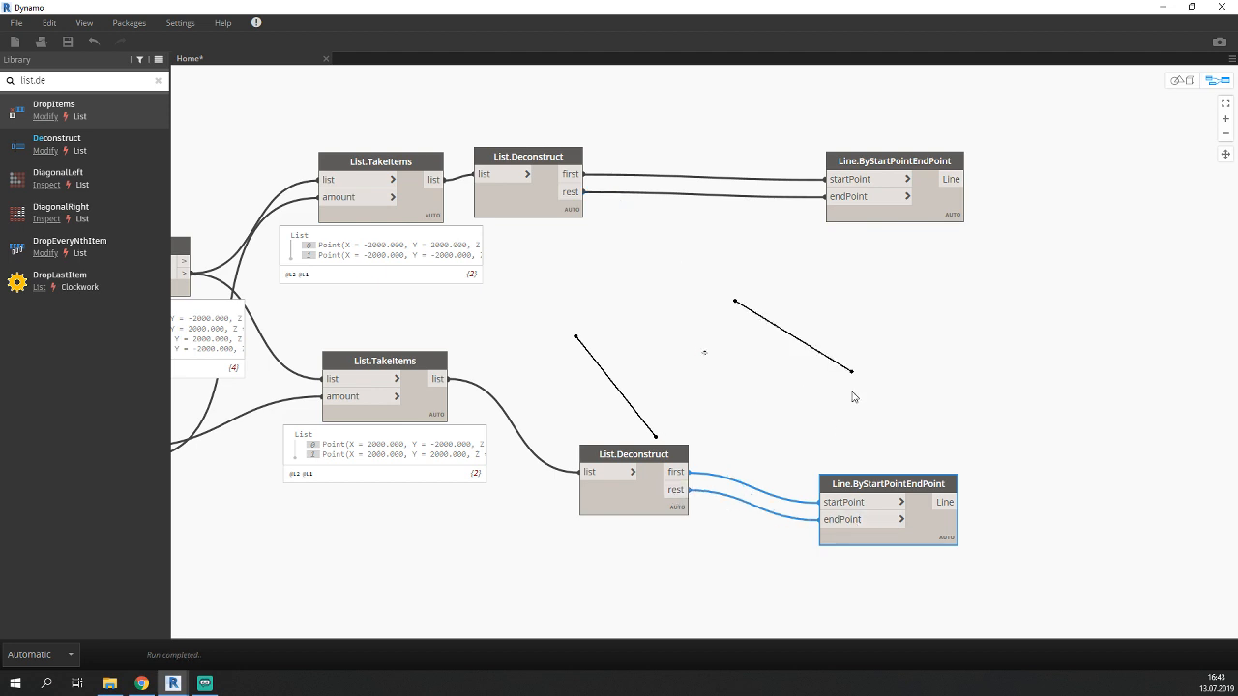
# Examine the two lines in the 3D preview and check which one each Line.ByStartPointEndPoint node produces.
pyautogui.scroll(-3, 787, 407)
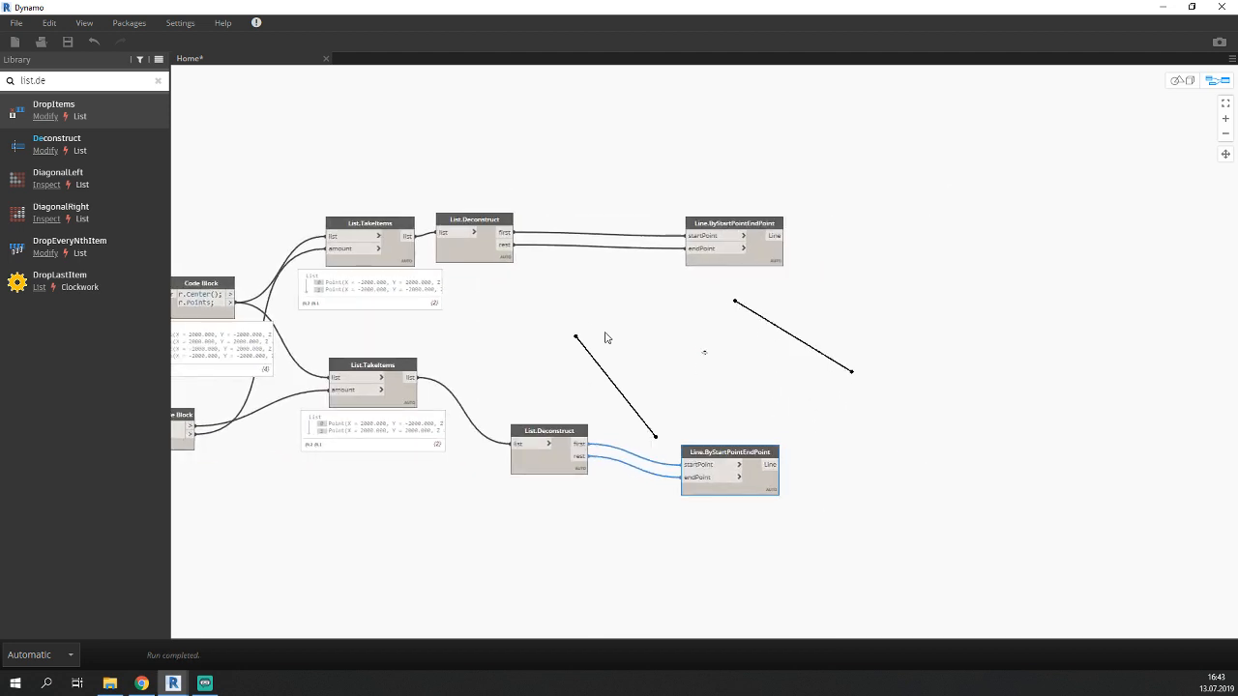
pyautogui.click(1182, 81)
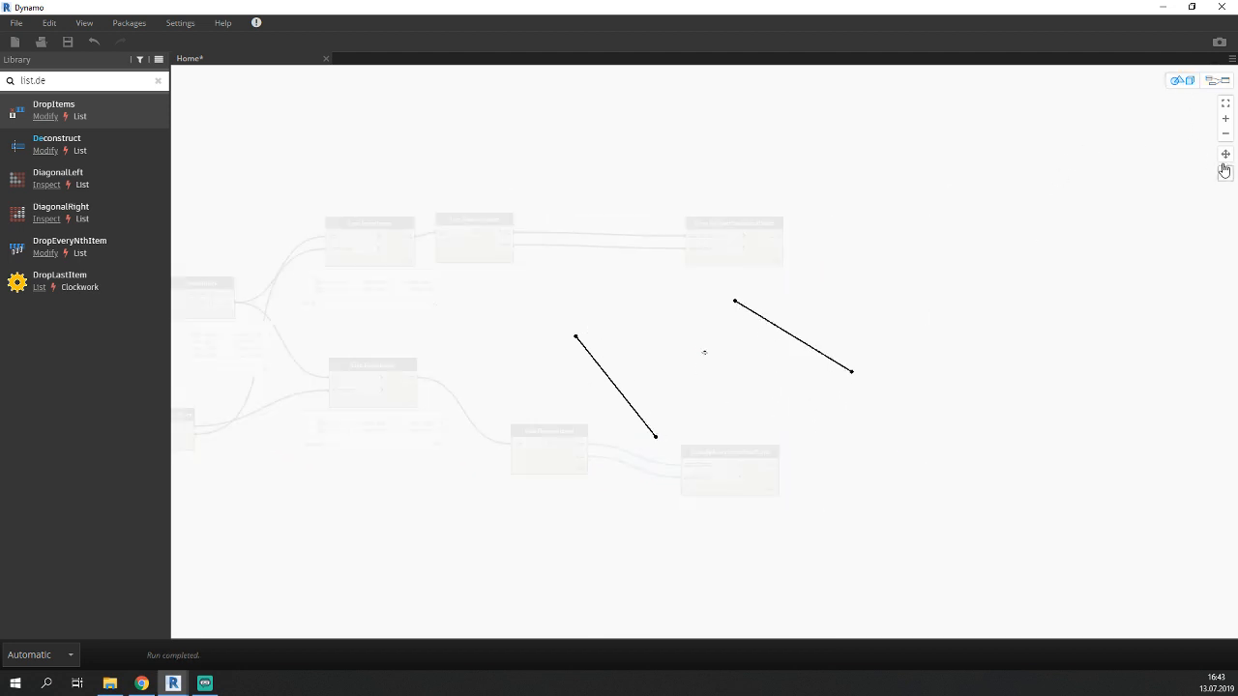
pyautogui.moveTo(890, 323); pyautogui.dragTo(1112, 242, button='right')
pyautogui.click(1212, 80)
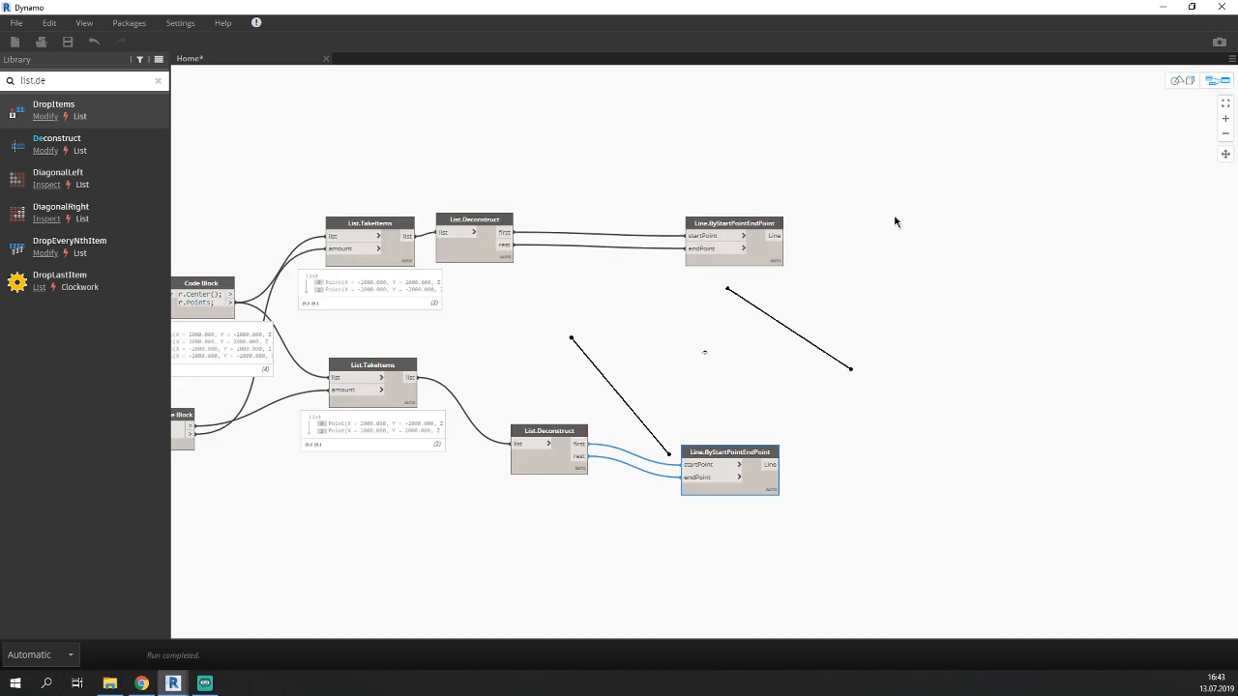
pyautogui.moveTo(642, 323); pyautogui.dragTo(849, 309, button='middle')
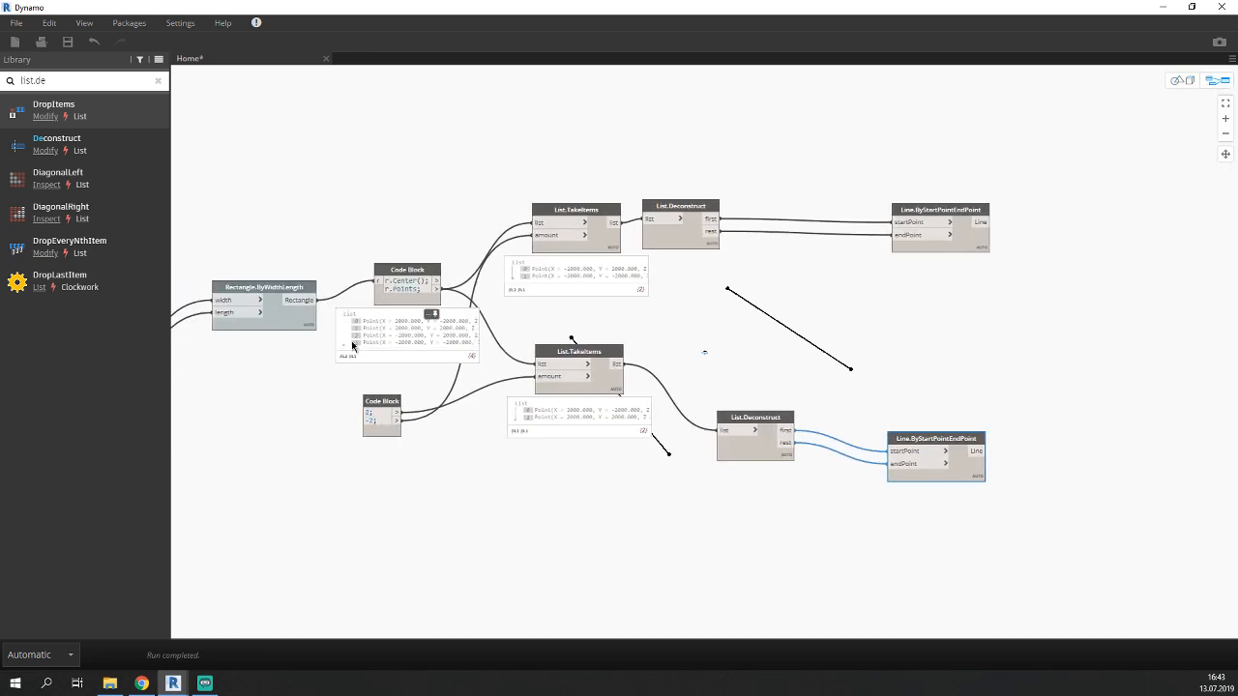
pyautogui.moveTo(419, 332); pyautogui.dragTo(289, 342, button='middle')
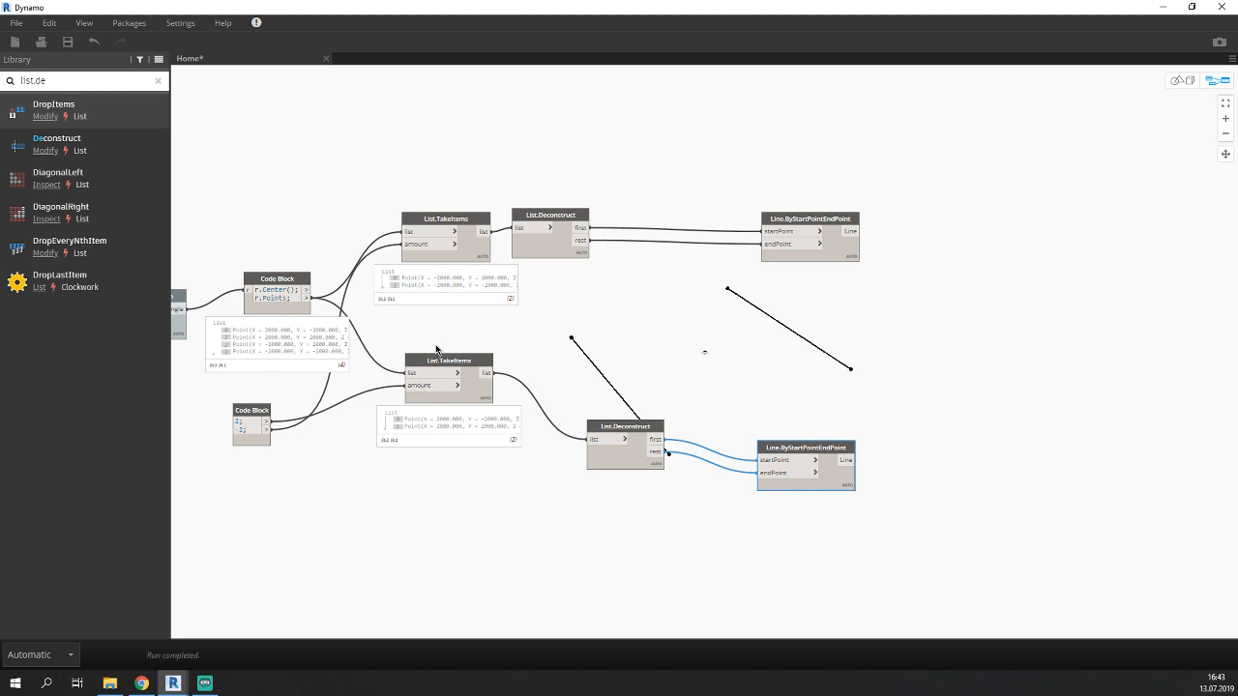
pyautogui.moveTo(483, 315); pyautogui.dragTo(393, 312, button='middle')
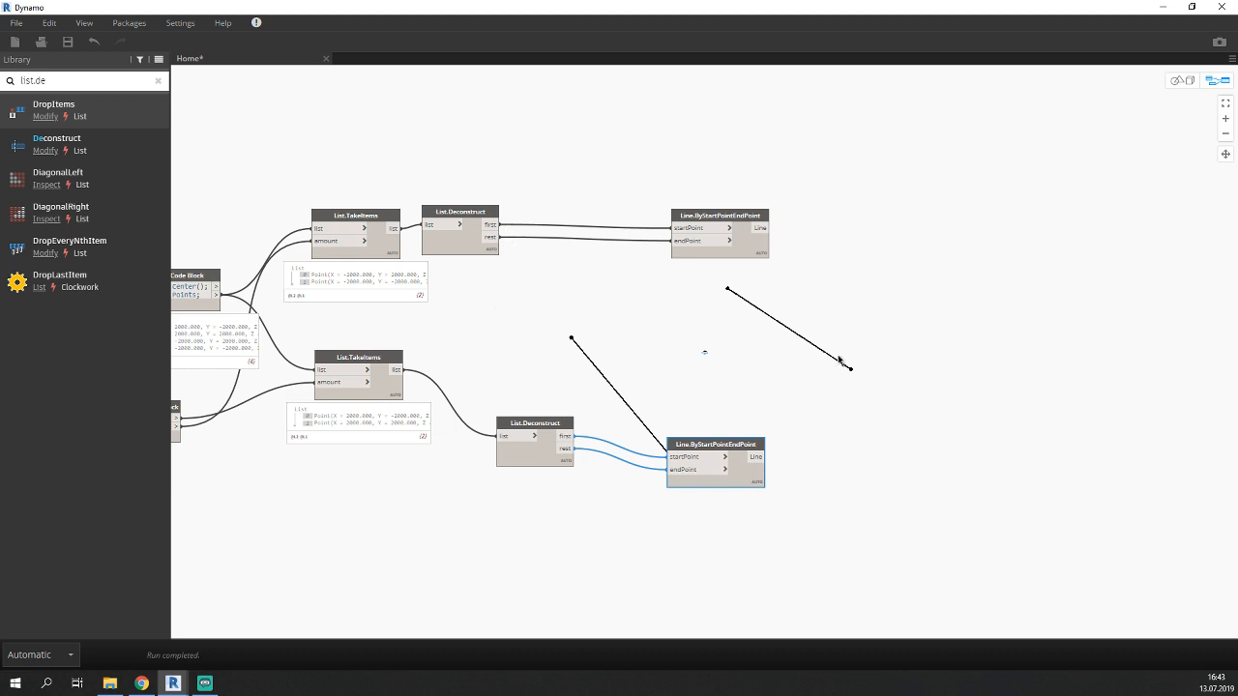
pyautogui.moveTo(836, 356); pyautogui.dragTo(606, 351, button='middle')
pyautogui.click(513, 238)
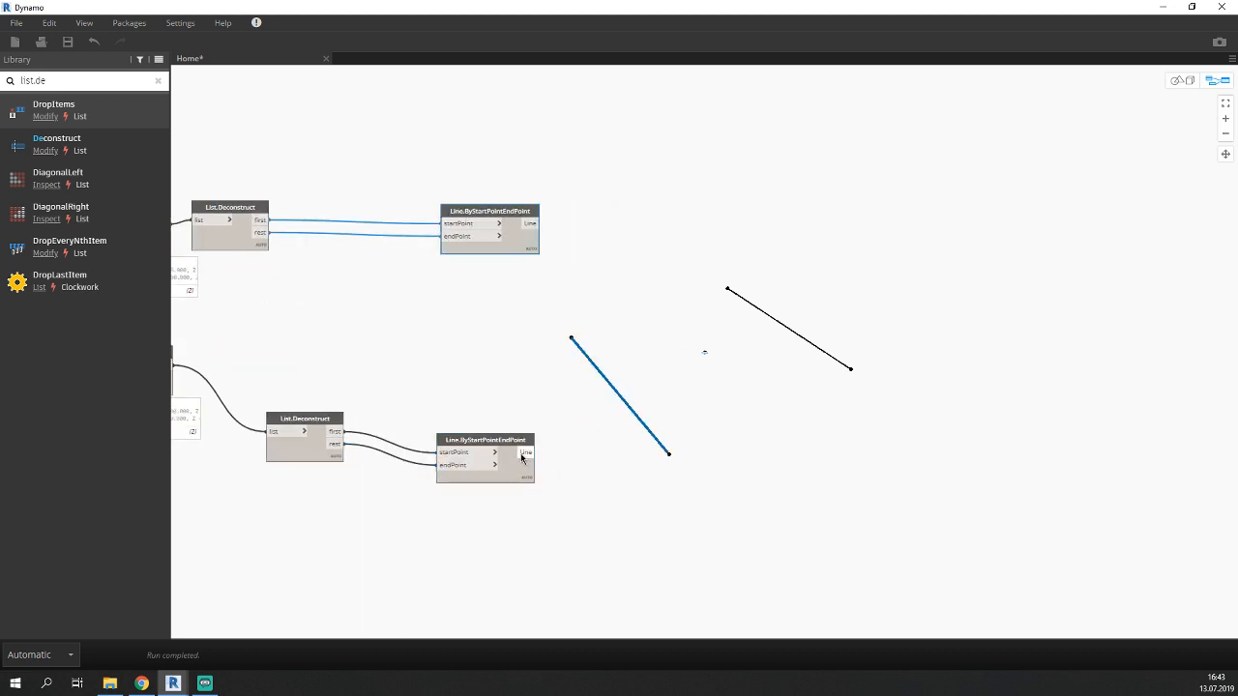
pyautogui.click(512, 469)
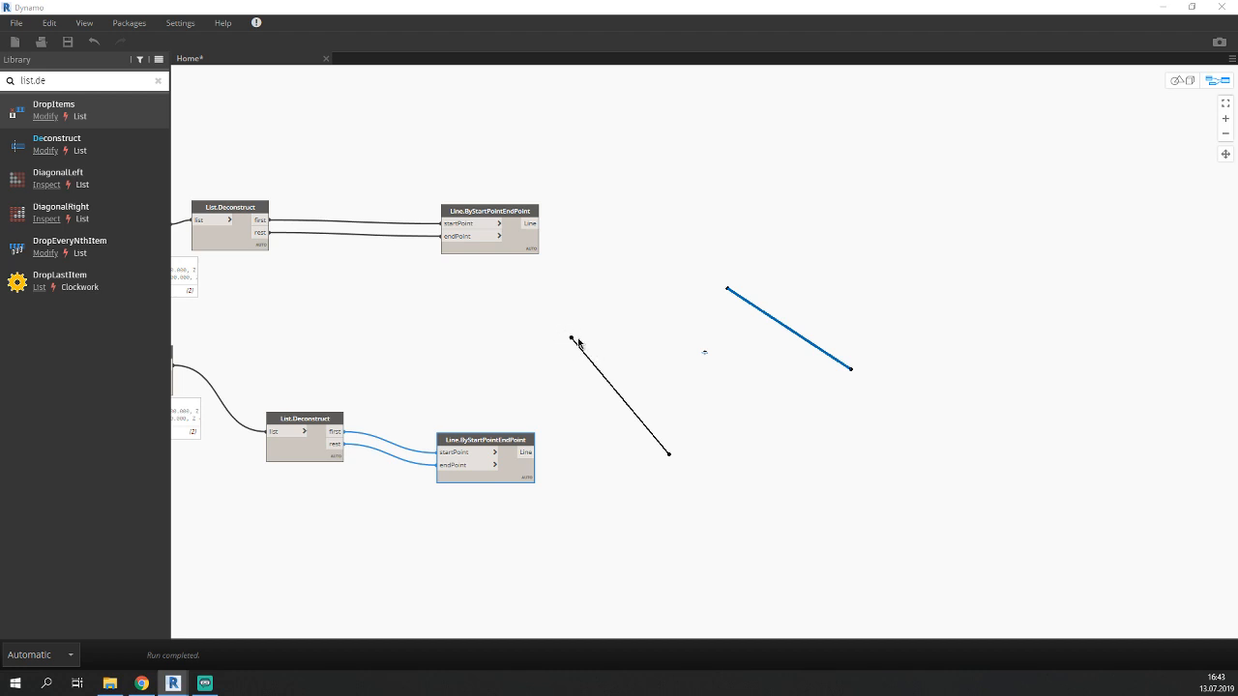
pyautogui.moveTo(710, 442); pyautogui.dragTo(644, 436, button='middle')
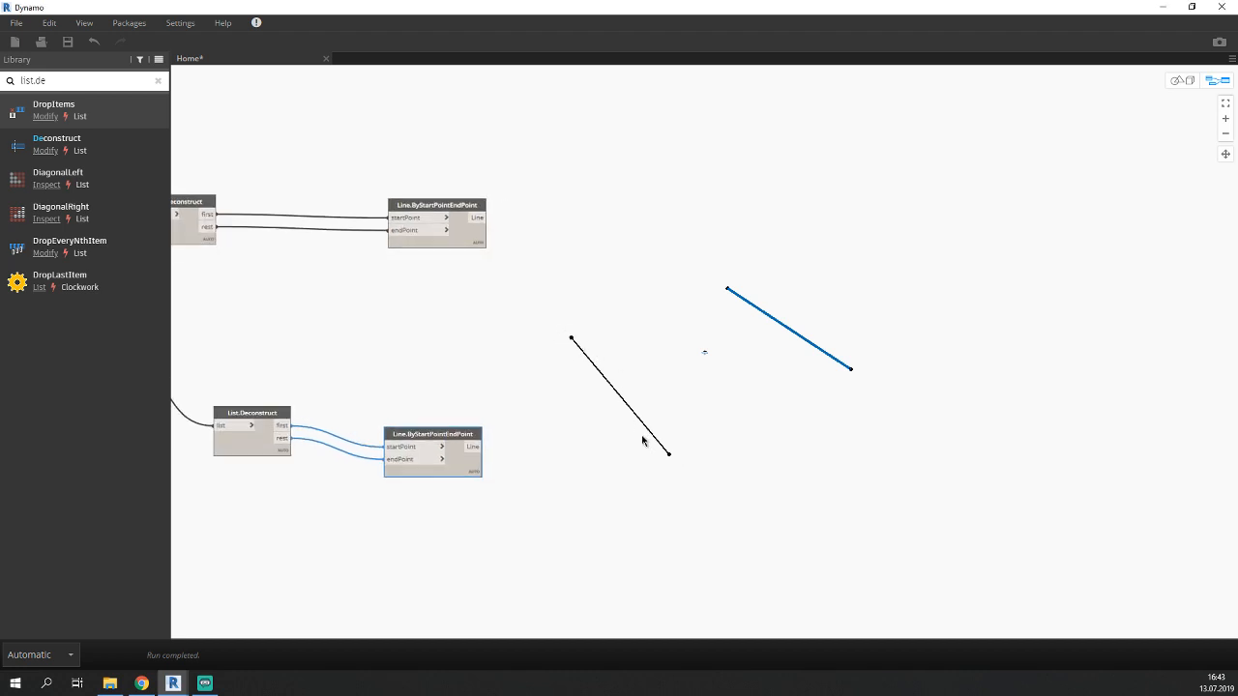
# Search the node library for curve.PointAt and add a Curve.PointAtParameter node to the graph.
pyautogui.doubleClick(36, 81)
pyautogui.write('cu')
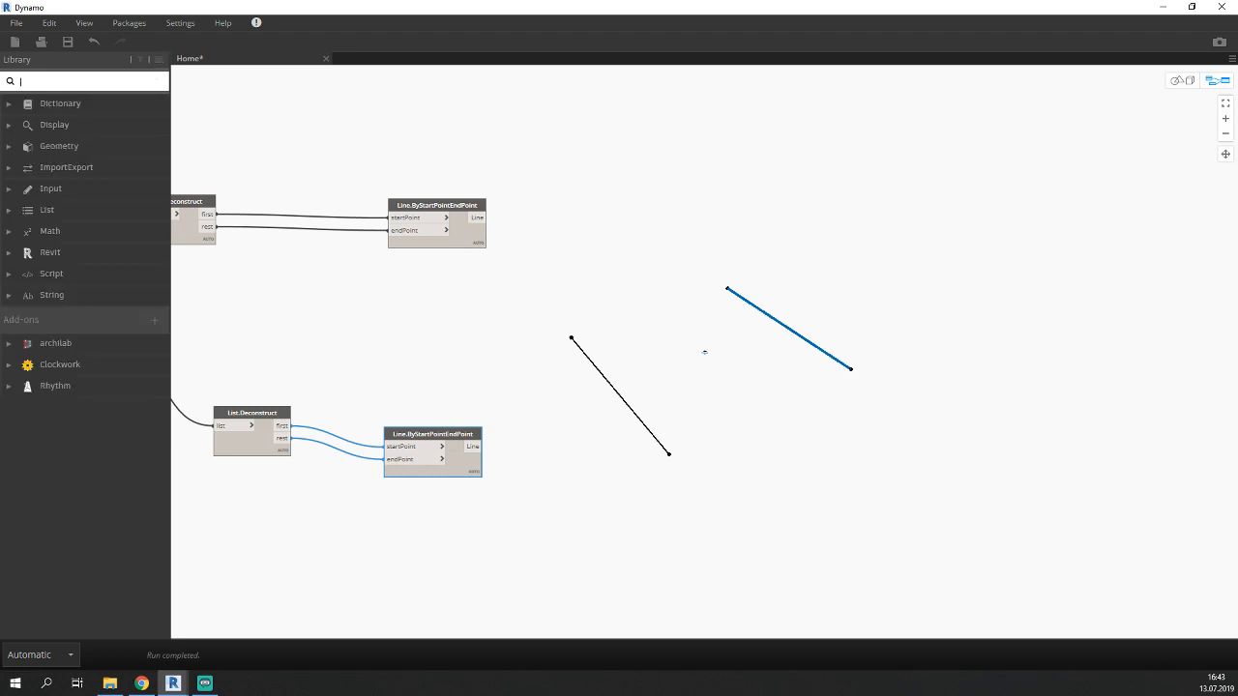
pyautogui.write('rve')
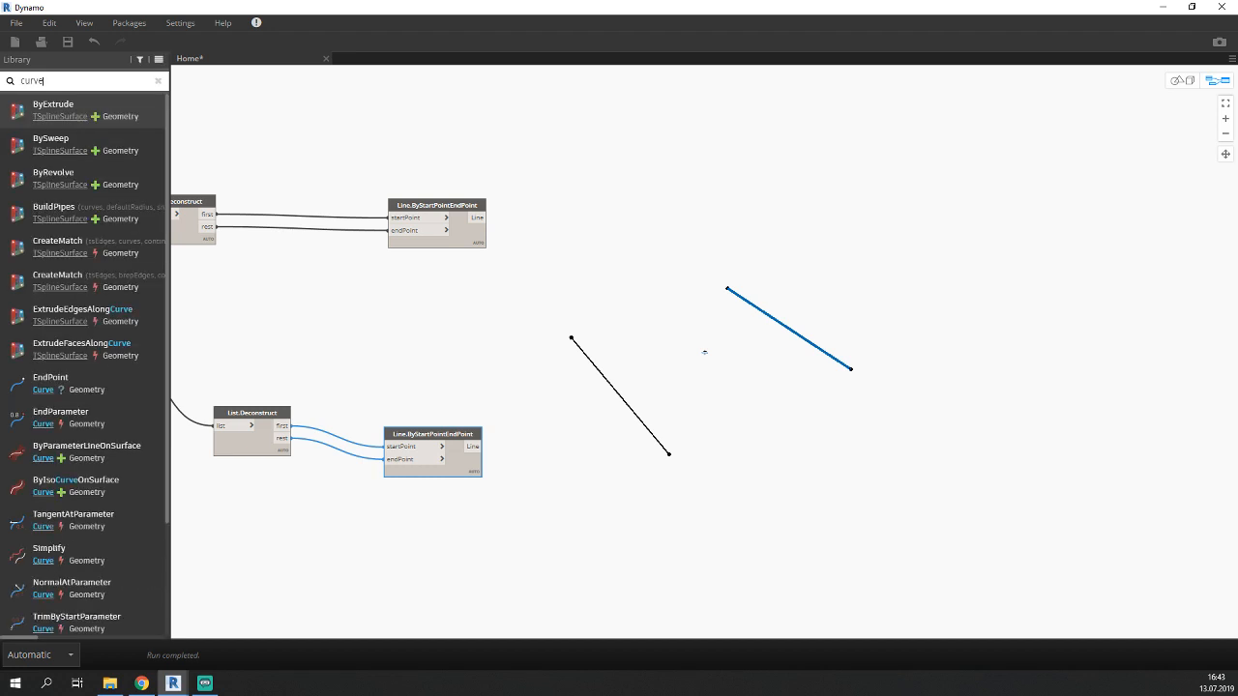
pyautogui.write('.Point')
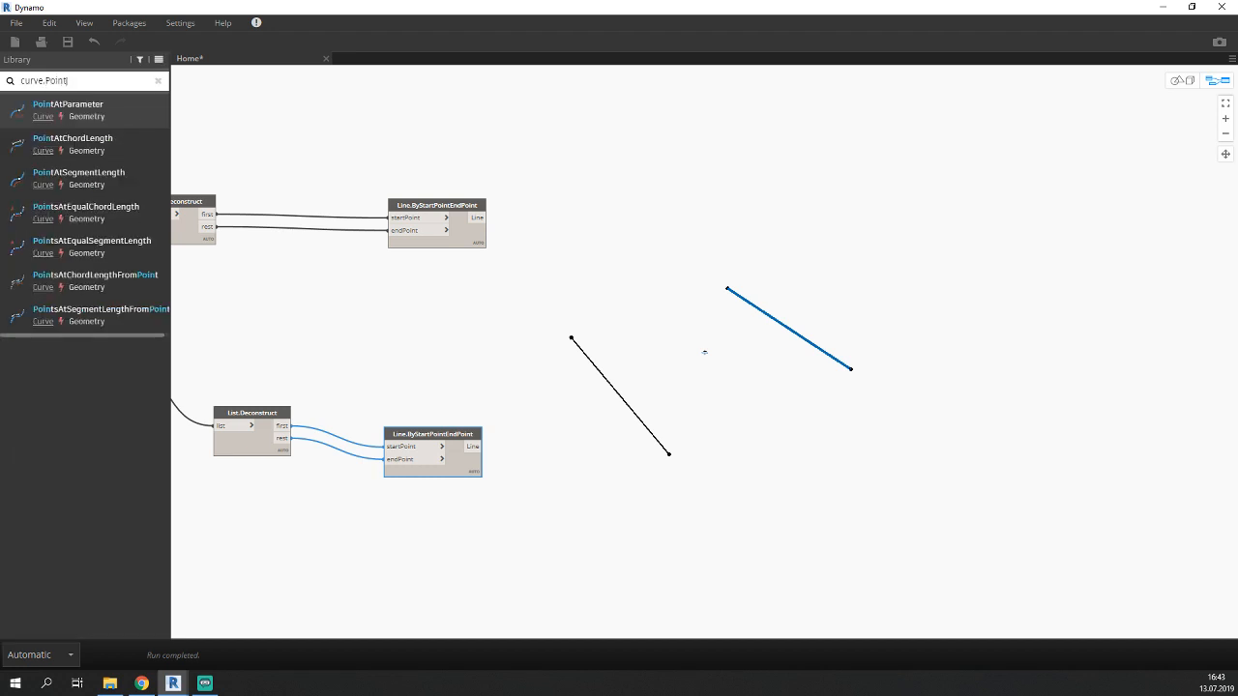
pyautogui.write('At')
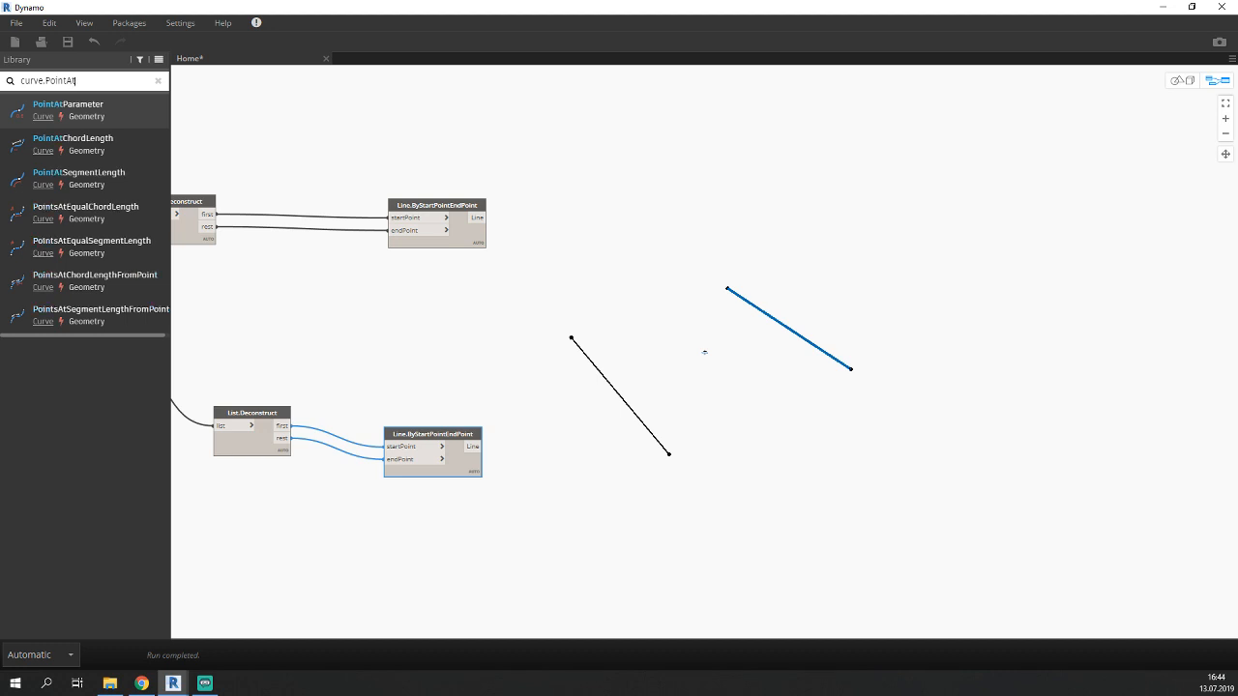
pyautogui.click(116, 109)
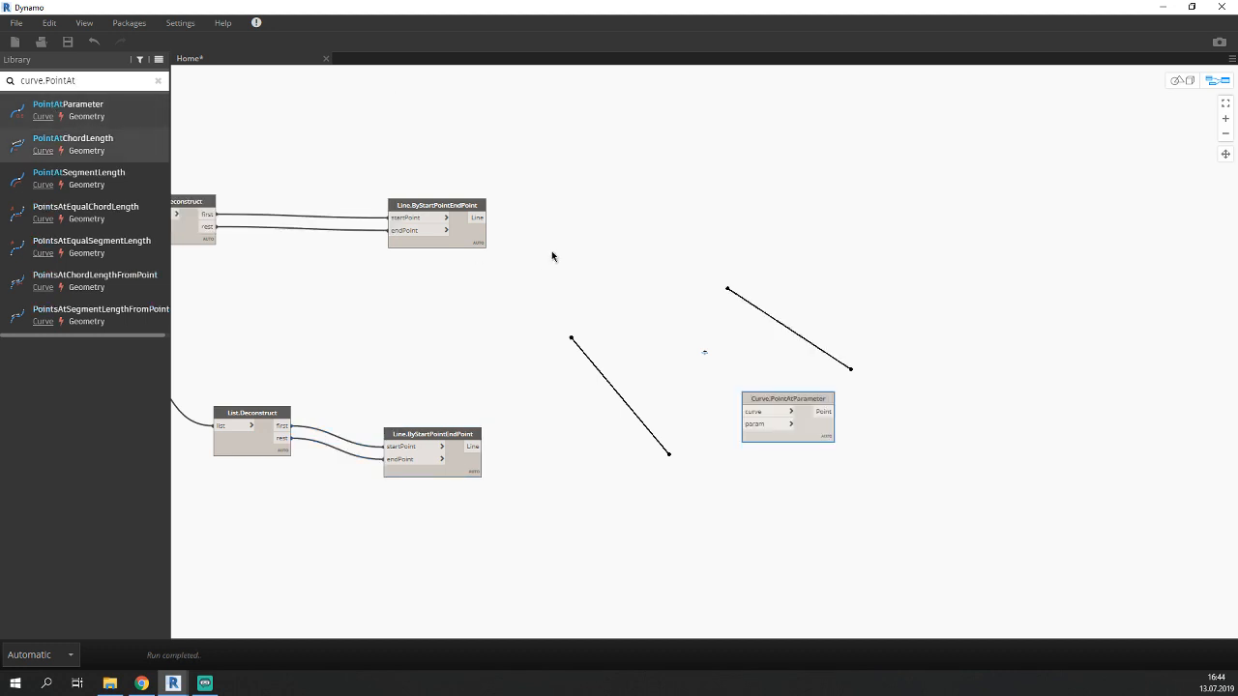
pyautogui.click(764, 412)
pyautogui.click(579, 371)
pyautogui.click(665, 413)
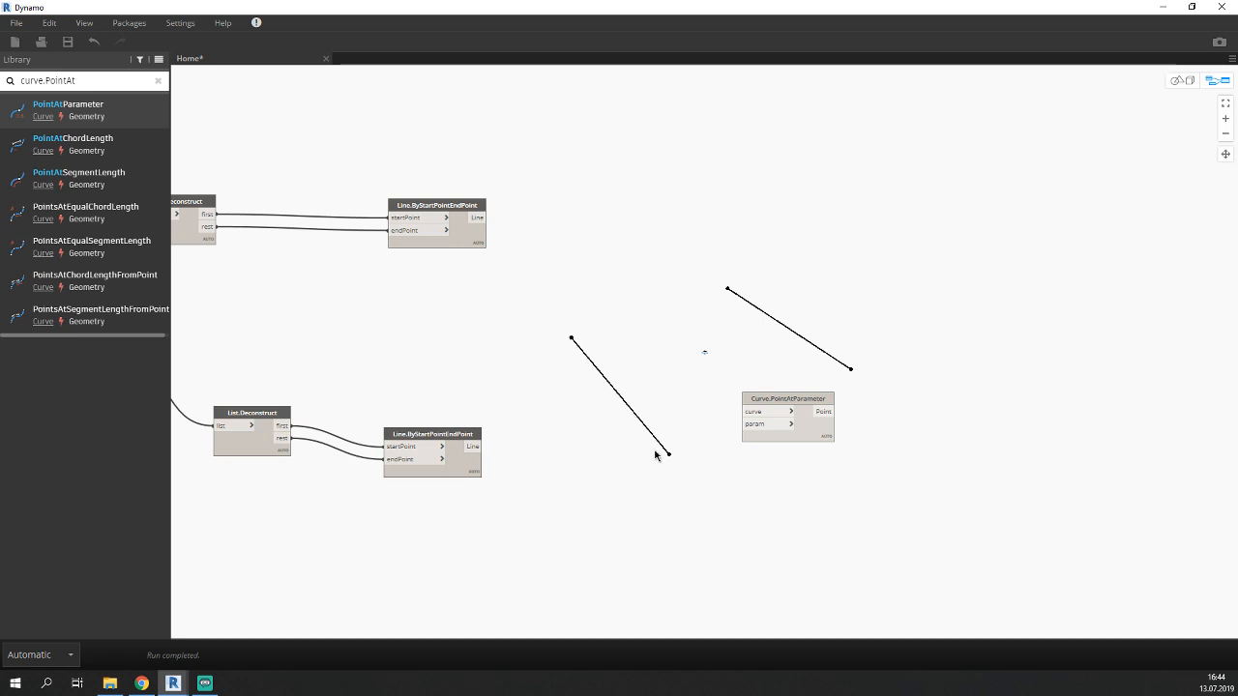
# Connect the upper Line.ByStartPointEndPoint's Line output to Curve.PointAtParameter's curve input and place the node close to it.
pyautogui.click(477, 218)
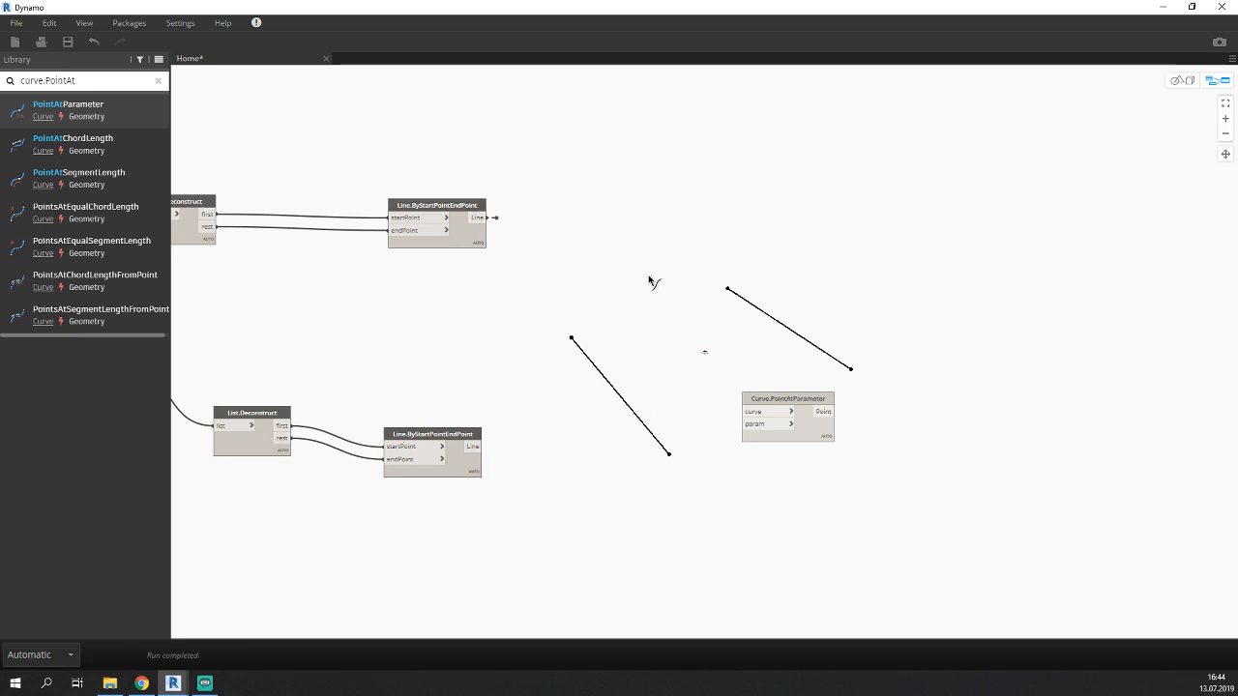
pyautogui.click(750, 411)
pyautogui.moveTo(764, 405); pyautogui.dragTo(593, 279)
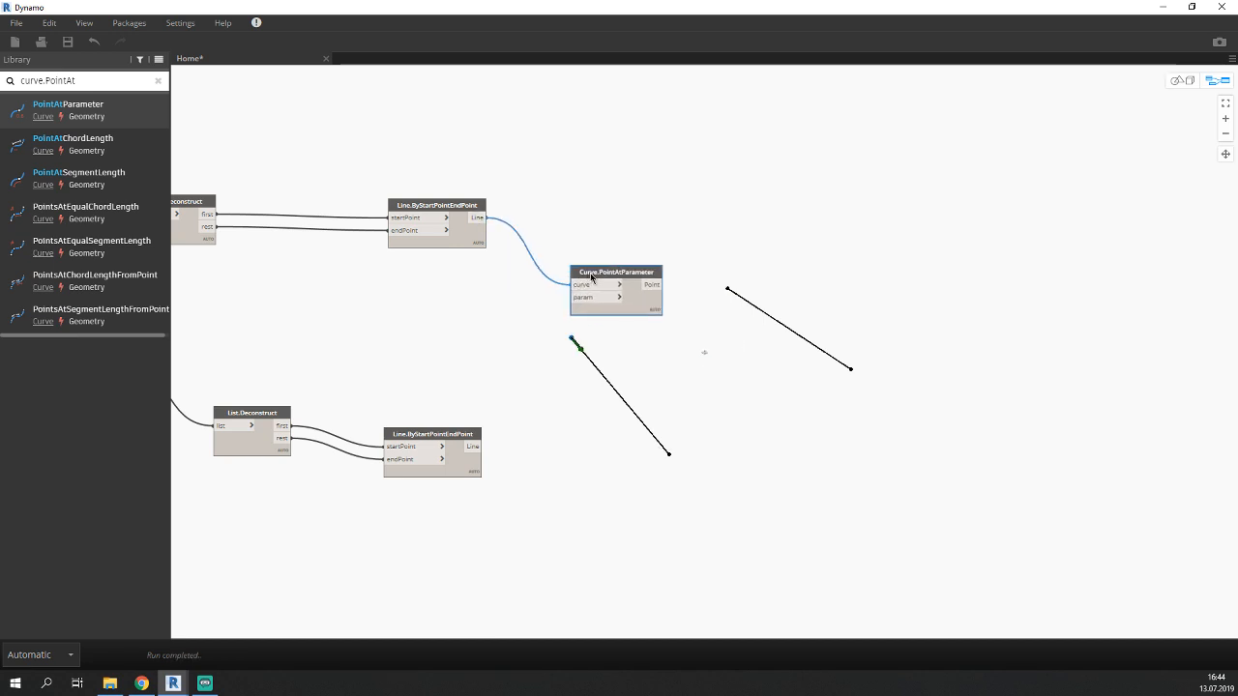
# Create a code block containing 0.5; and connect it to Curve.PointAtParameter's param input.
pyautogui.doubleClick(427, 348)
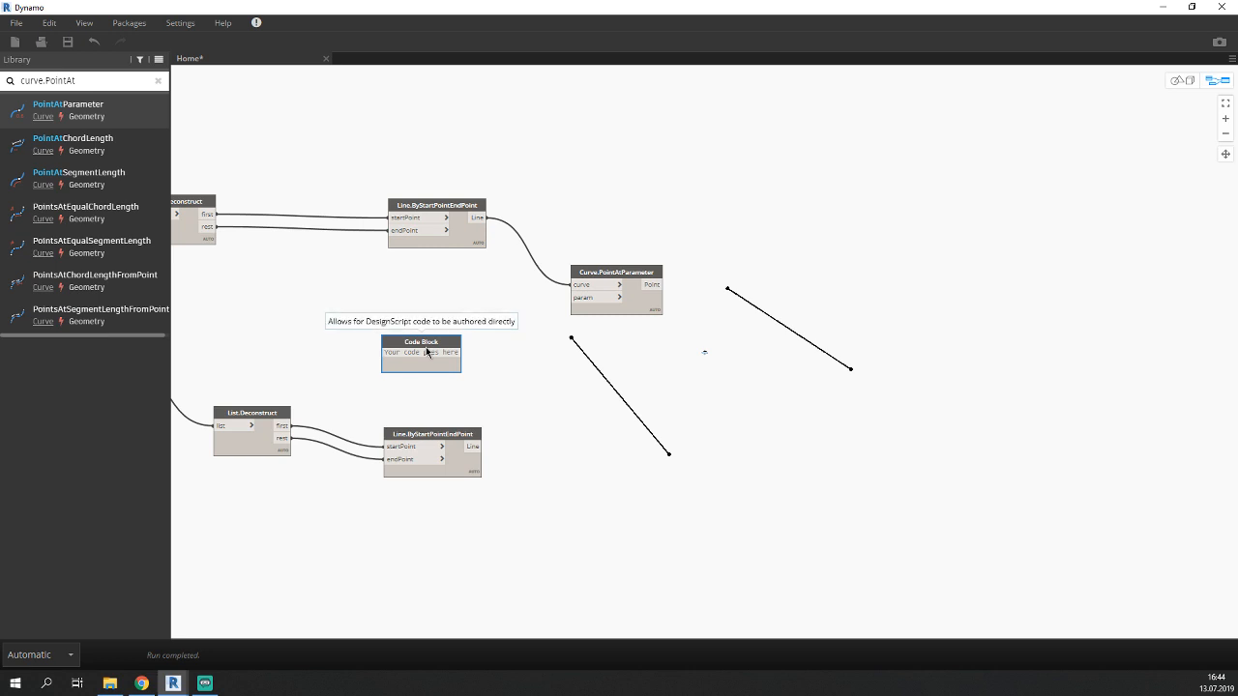
pyautogui.write('0.5;')
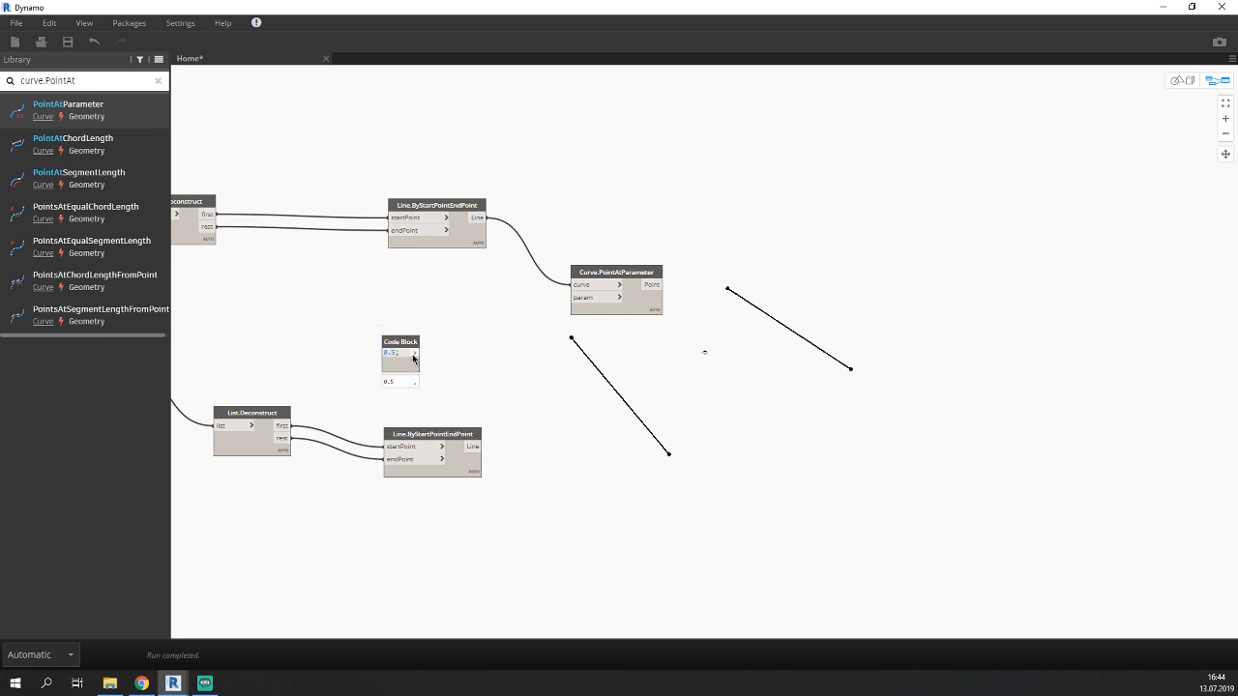
pyautogui.click(414, 353)
pyautogui.click(573, 298)
pyautogui.moveTo(713, 417); pyautogui.dragTo(619, 397, button='middle')
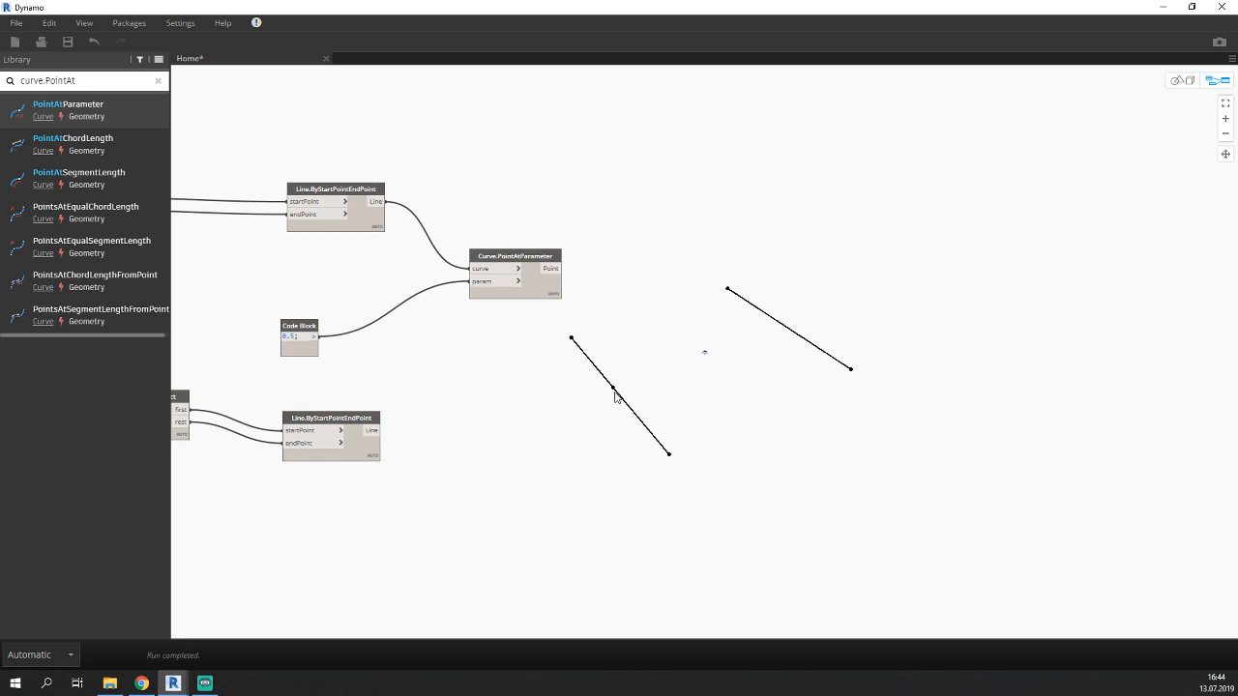
pyautogui.click(371, 220)
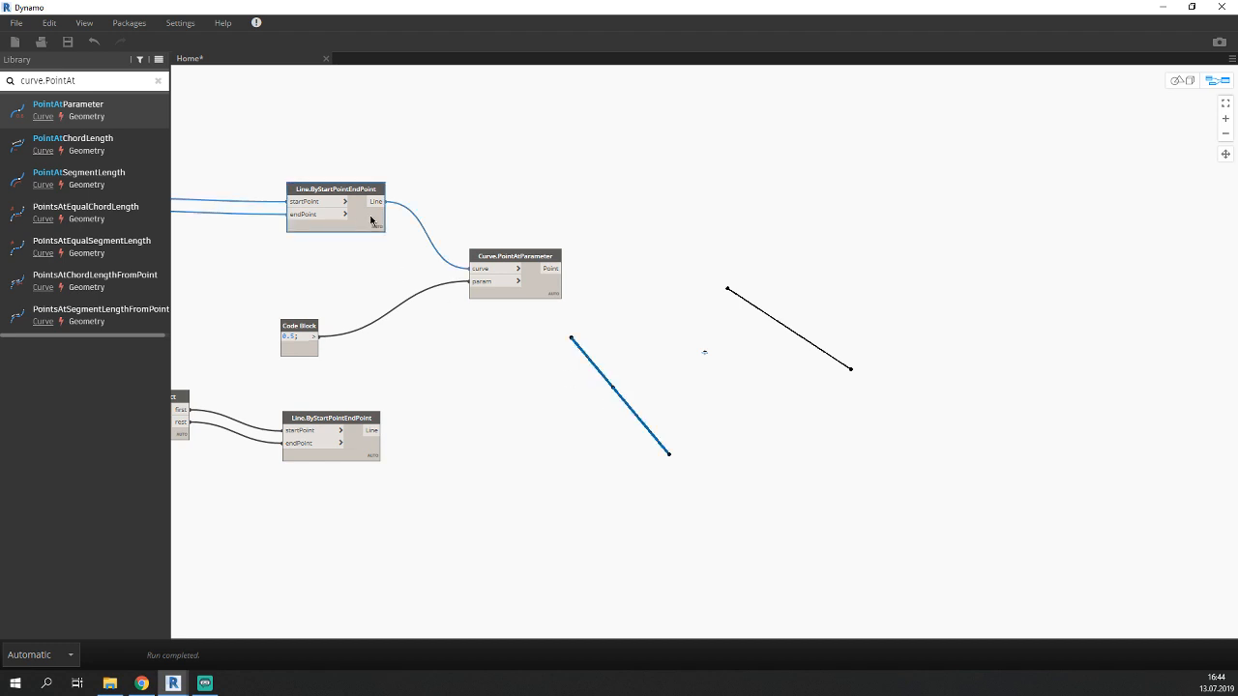
pyautogui.rightClick(360, 223)
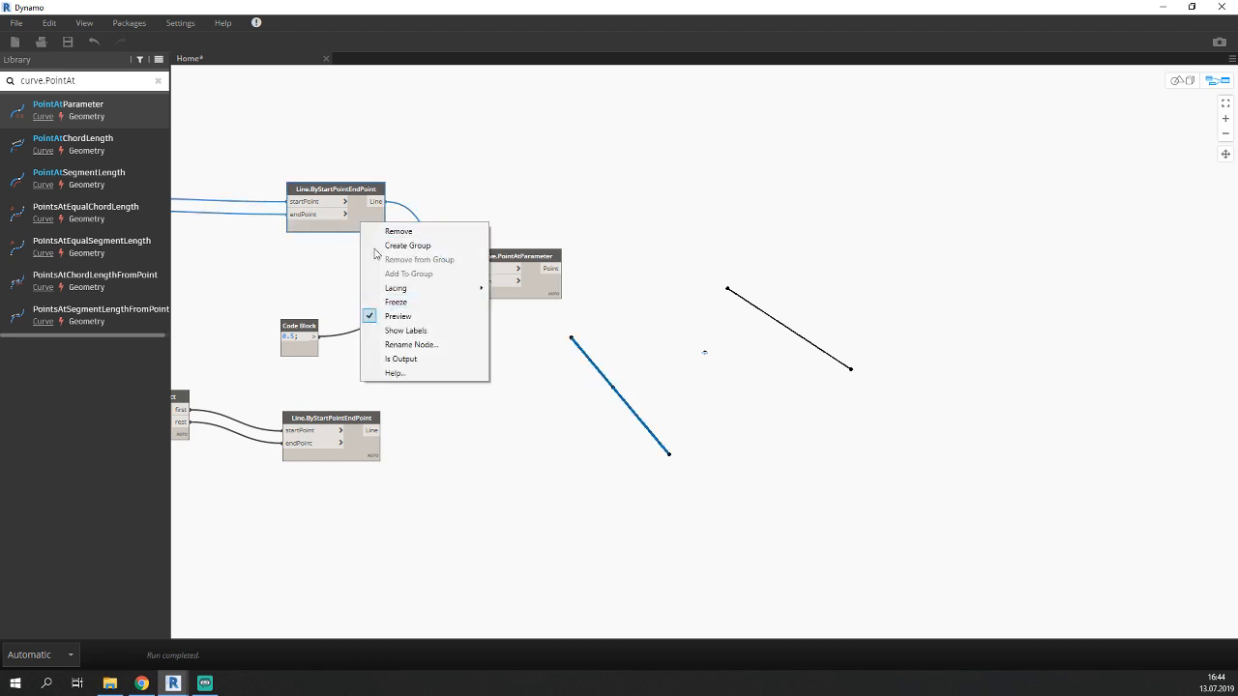
pyautogui.click(396, 301)
pyautogui.rightClick(358, 215)
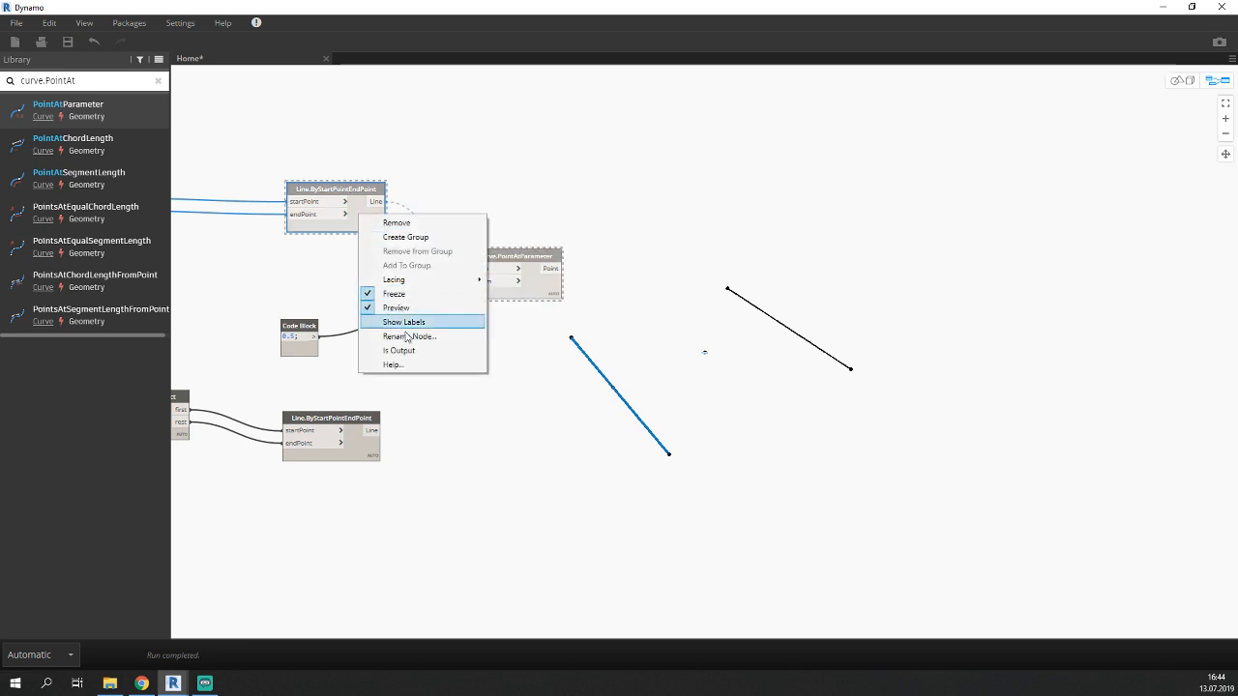
pyautogui.click(404, 295)
# Turn off the preview of the upper Line.ByStartPointEndPoint node and check Curve.PointAtParameter's point in the 3D preview.
pyautogui.rightClick(370, 218)
pyautogui.click(405, 313)
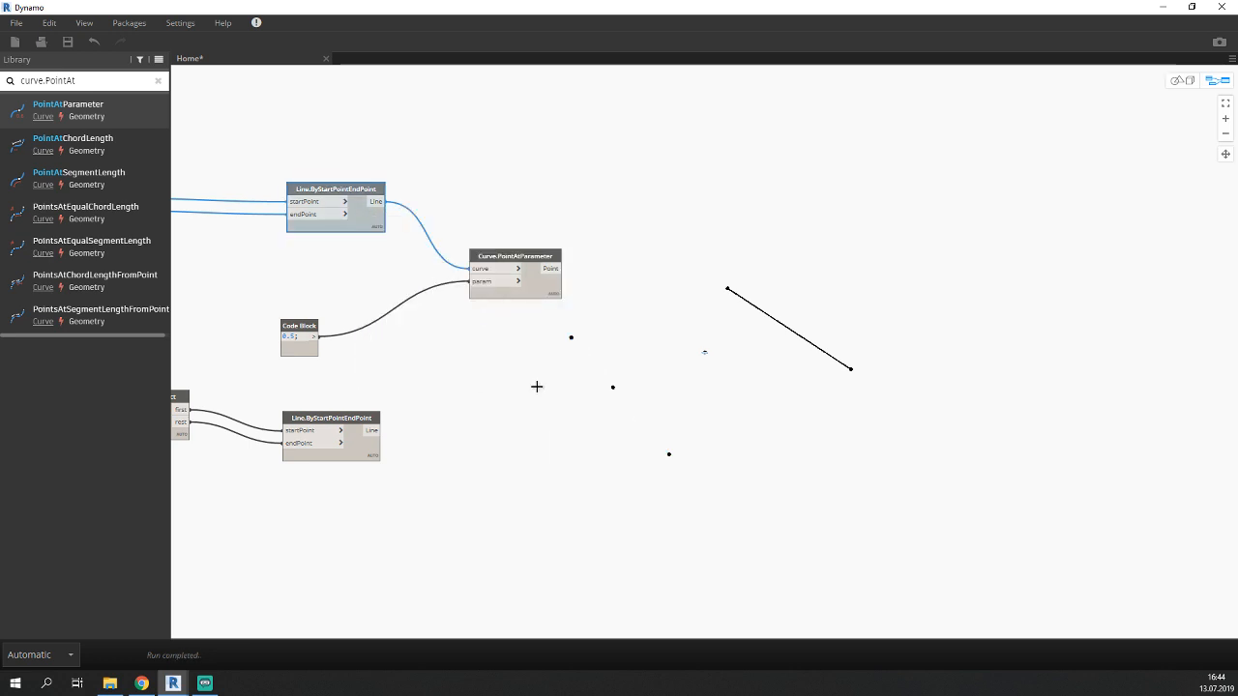
pyautogui.click(539, 280)
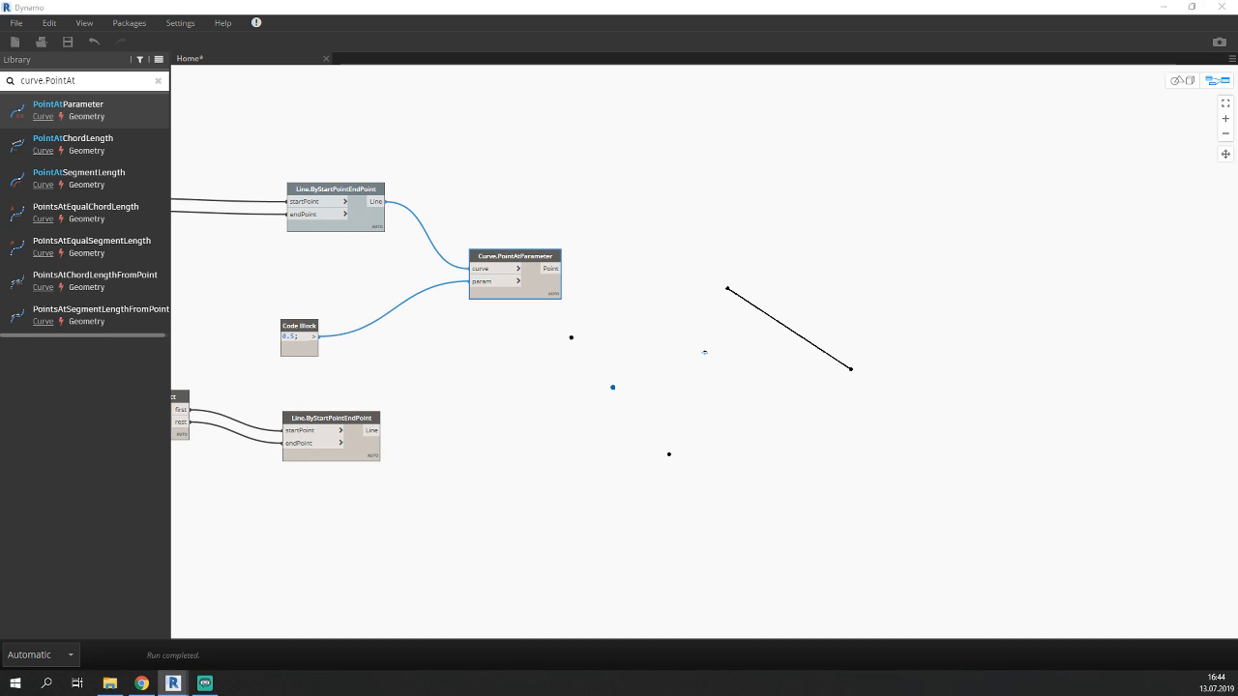
pyautogui.click(693, 390)
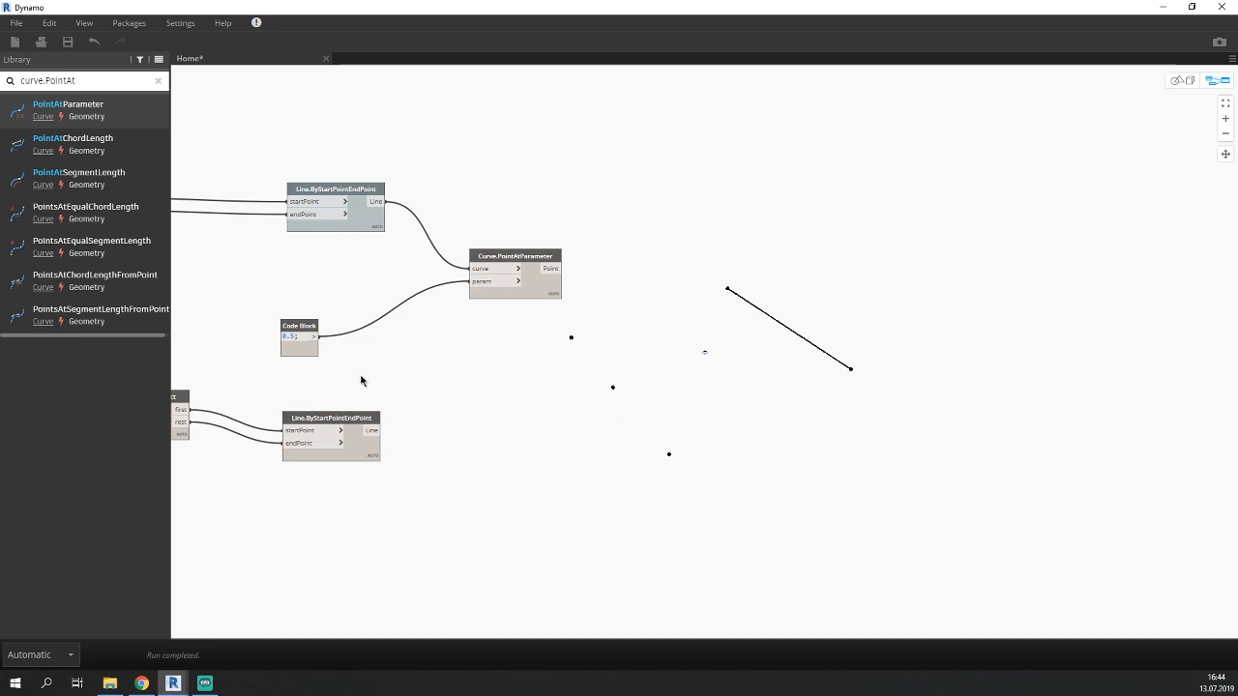
# Add the Geometry.Translate node with x, y and z translation inputs and connect Curve.PointAtParameter's Point output to its geometry input.
pyautogui.click(106, 80)
pyautogui.write('geo')
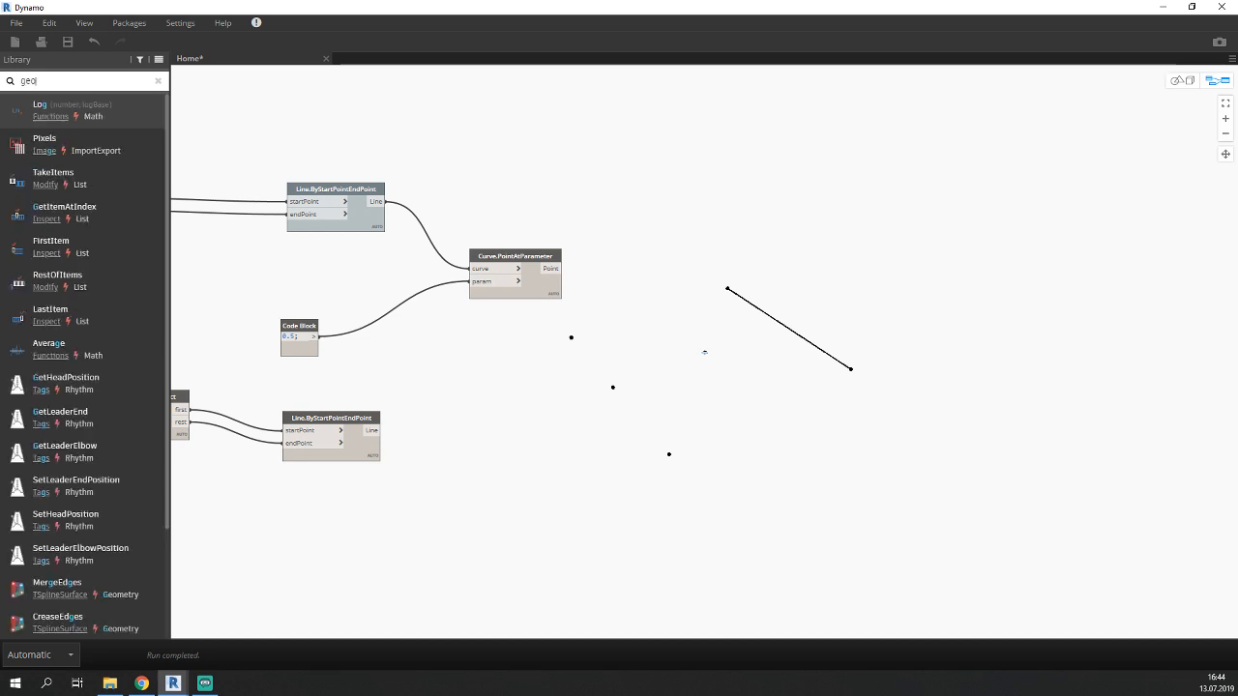
pyautogui.write('metry')
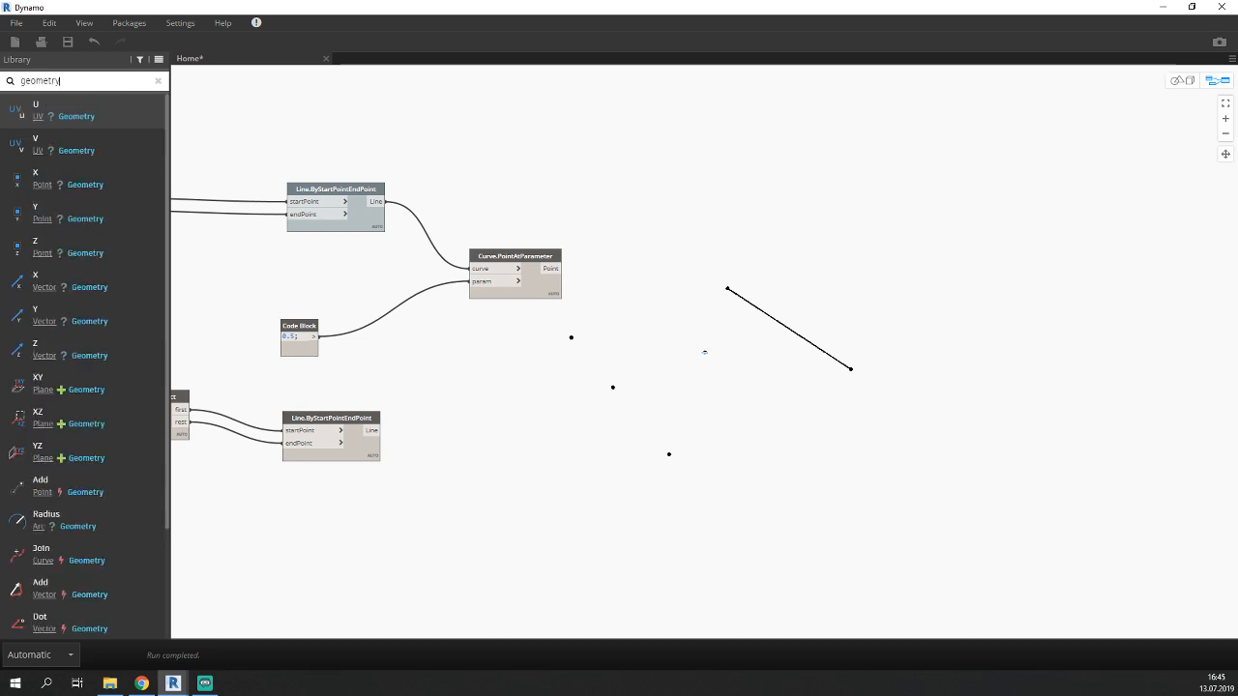
pyautogui.write('.tra')
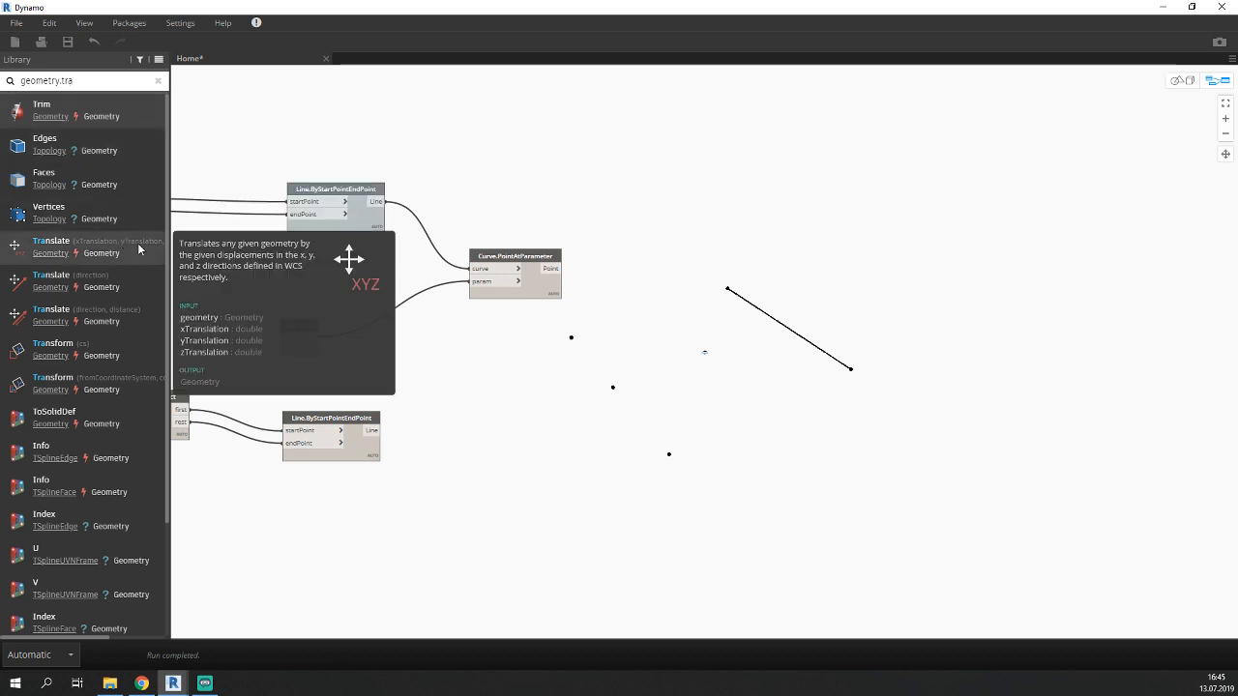
pyautogui.click(59, 247)
pyautogui.moveTo(770, 330); pyautogui.dragTo(780, 339)
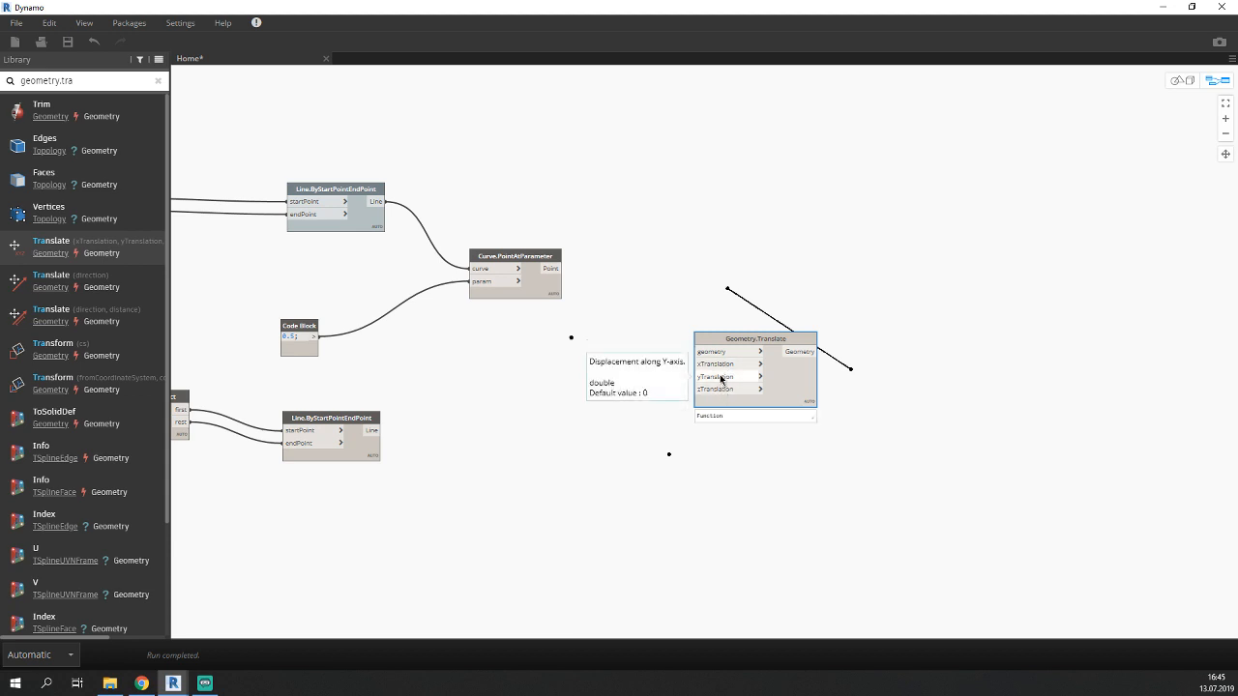
pyautogui.click(561, 269)
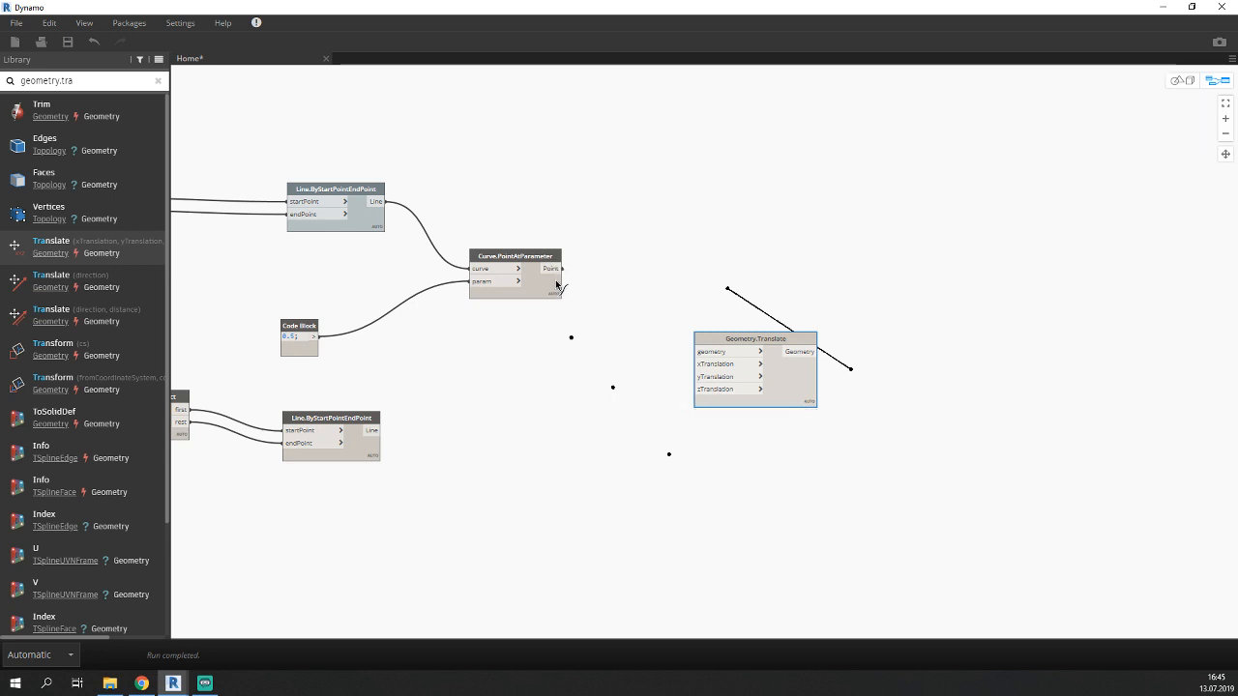
pyautogui.click(700, 353)
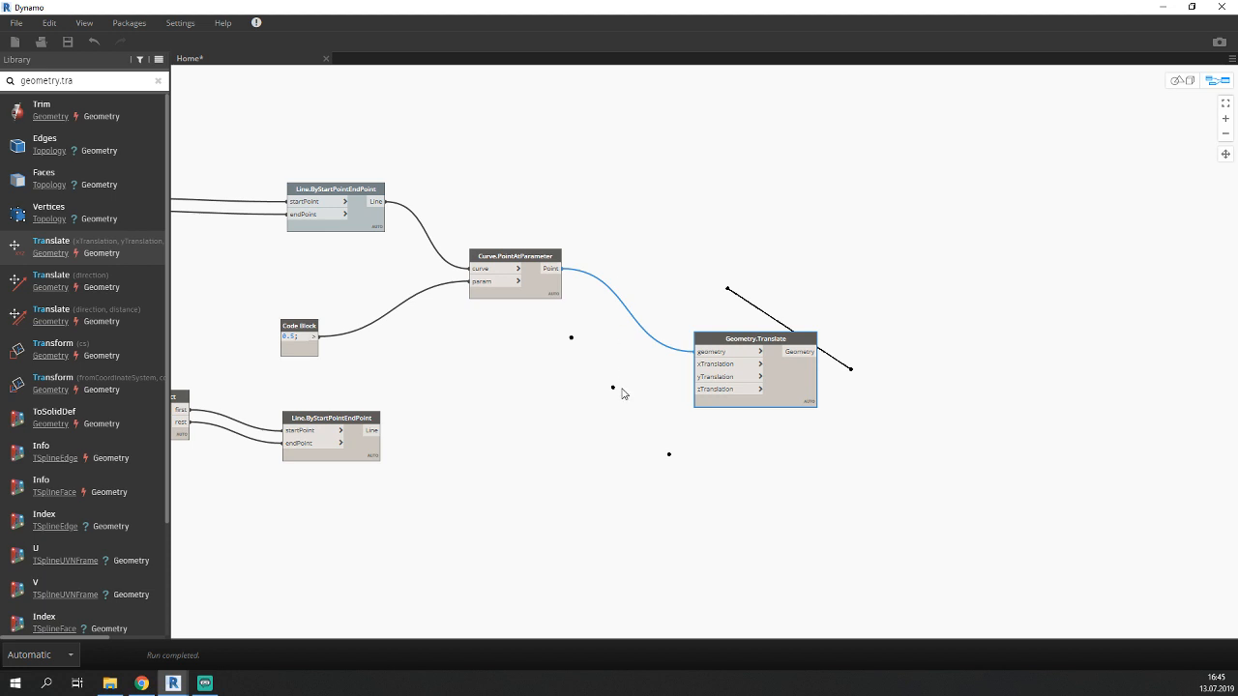
# Create a code block containing x/2; below the rectangle size code block and feed it from the second 4000 output.
pyautogui.scroll(-5, 381, 365)
pyautogui.moveTo(436, 362); pyautogui.dragTo(650, 336, button='middle')
pyautogui.scroll(9, 222, 339)
pyautogui.moveTo(407, 386); pyautogui.dragTo(470, 400, button='middle')
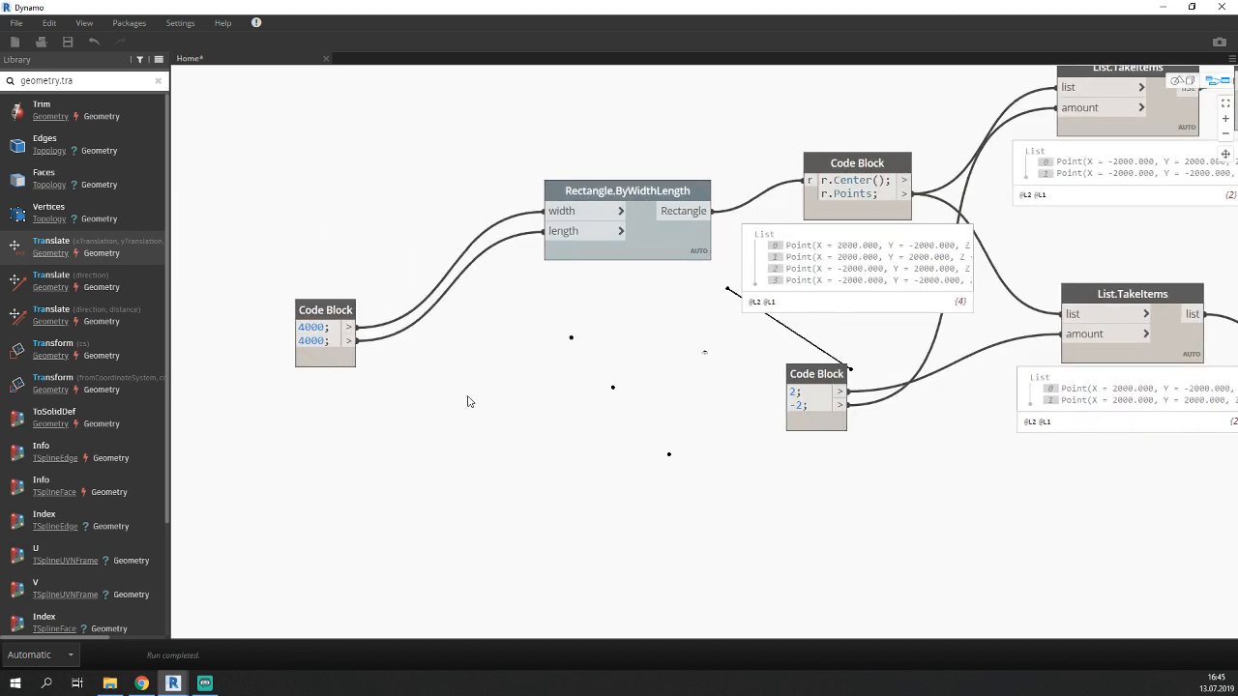
pyautogui.doubleClick(473, 398)
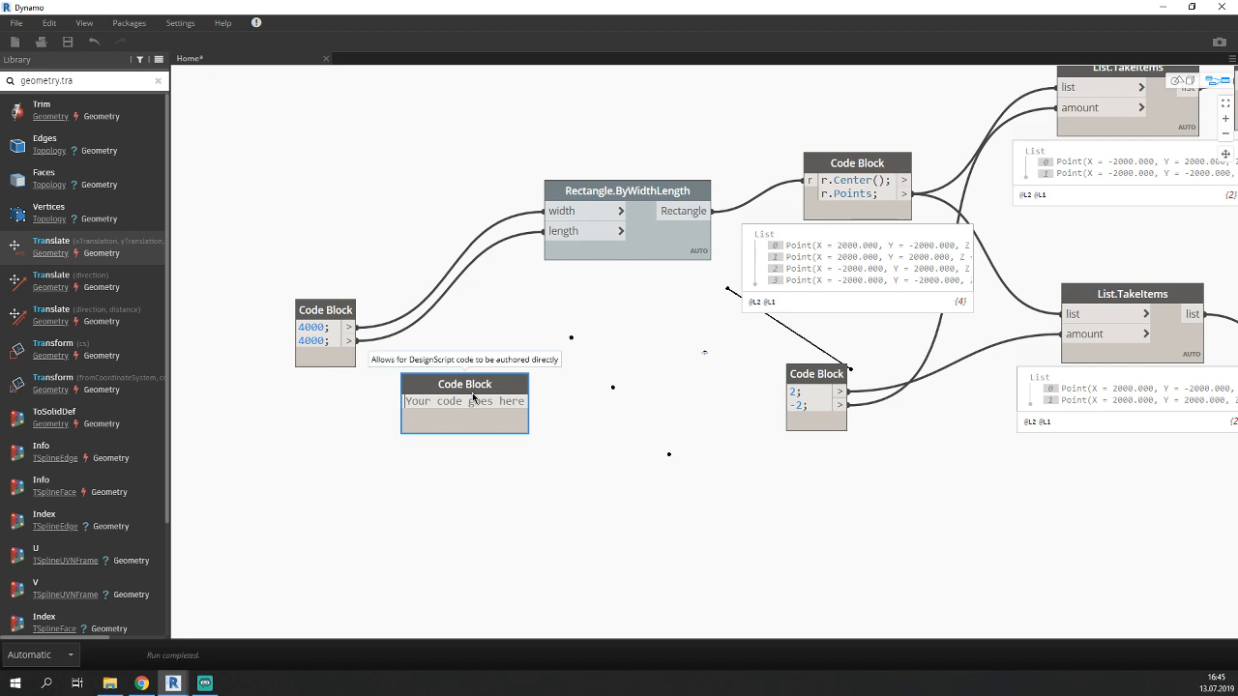
pyautogui.write('x/')
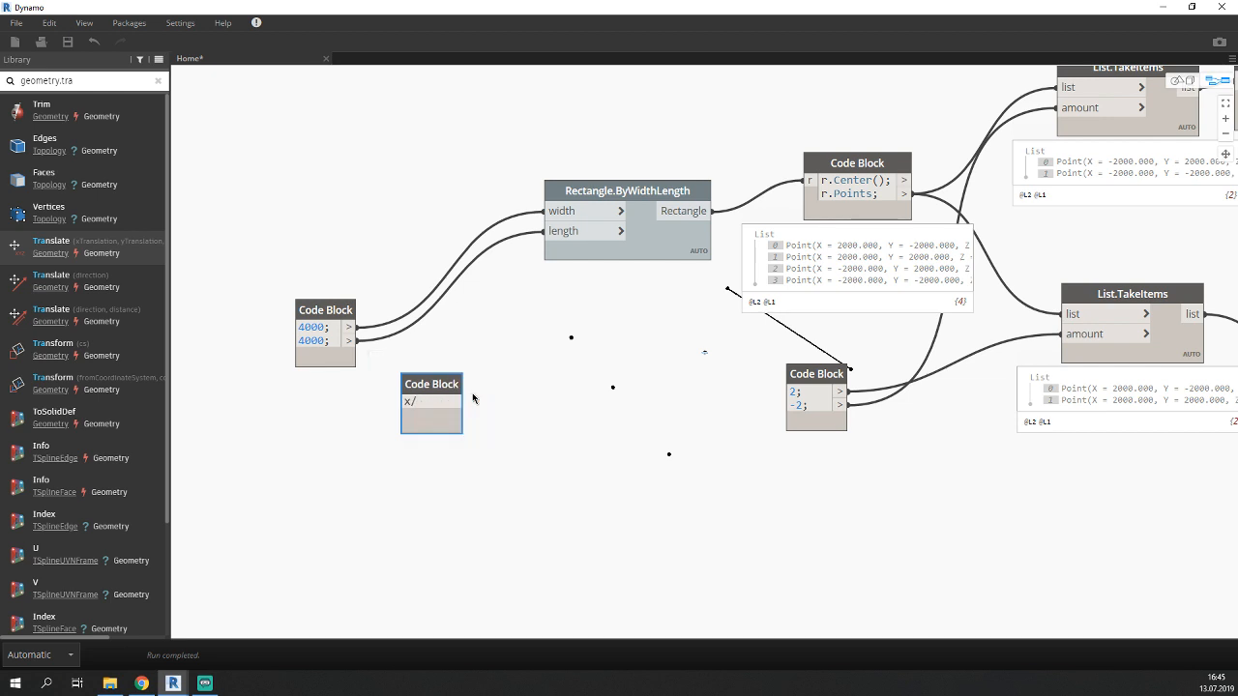
pyautogui.write('2')
pyautogui.click(528, 357)
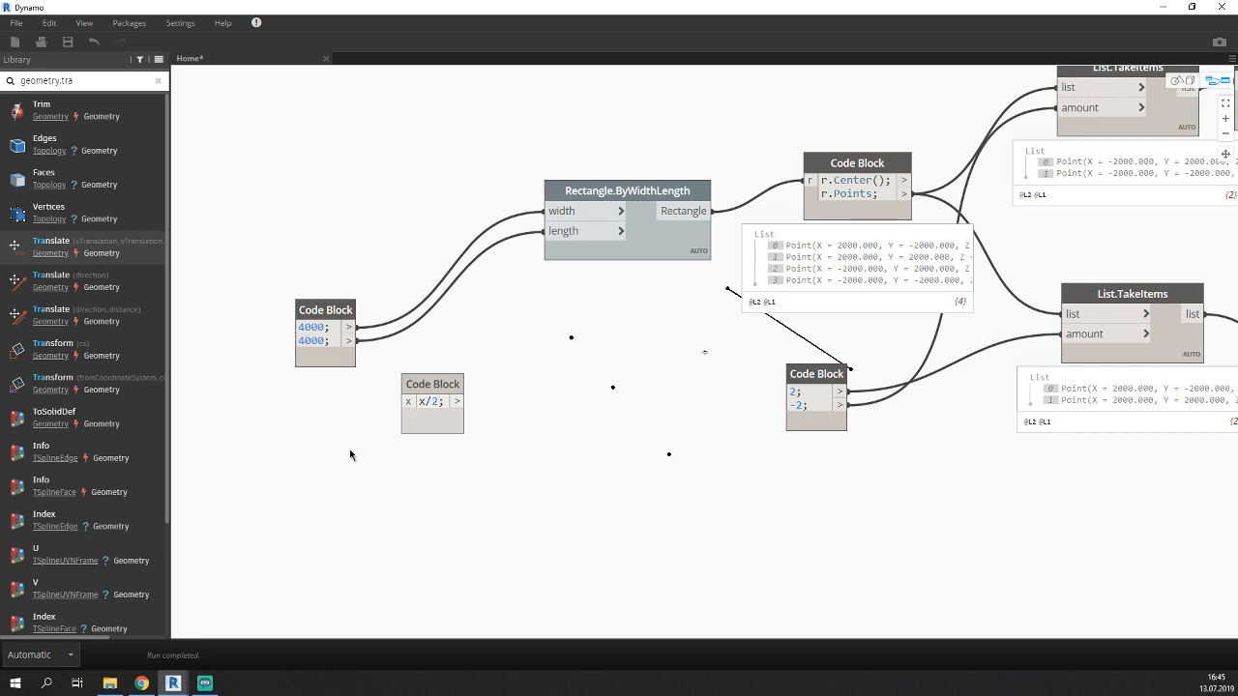
pyautogui.moveTo(349, 341); pyautogui.dragTo(407, 402)
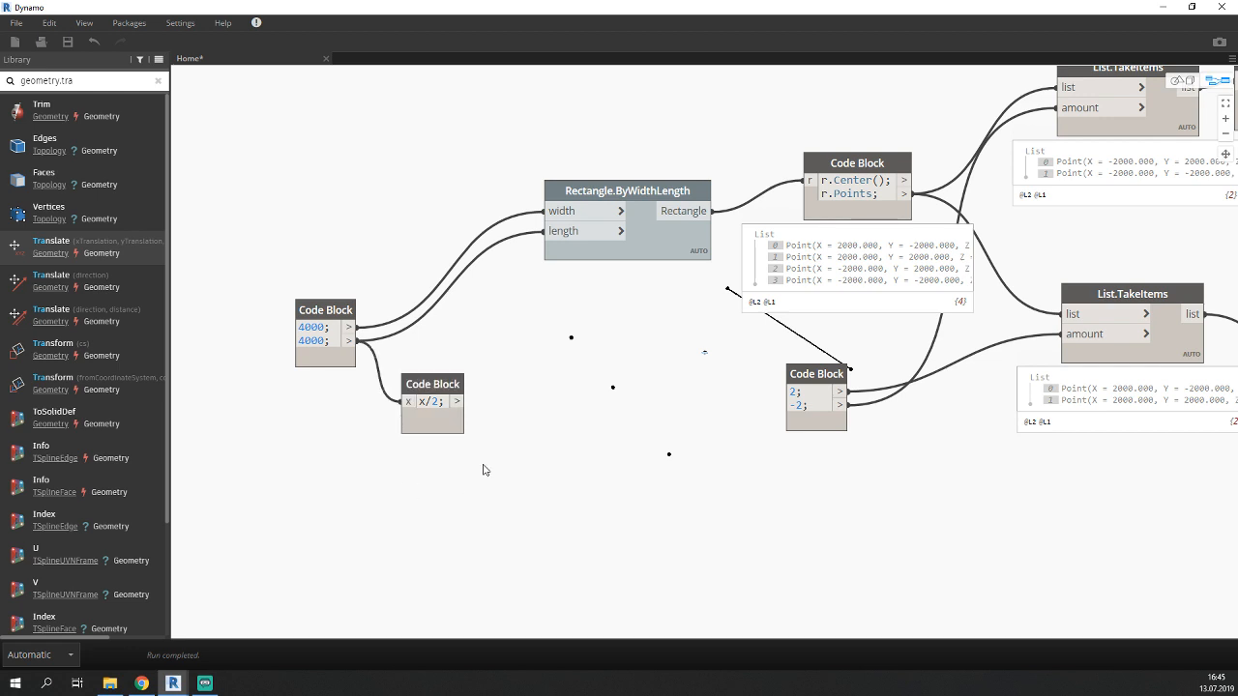
# Connect the x/2 code block's output to Geometry.Translate's yTranslation input.
pyautogui.scroll(-6, 519, 461)
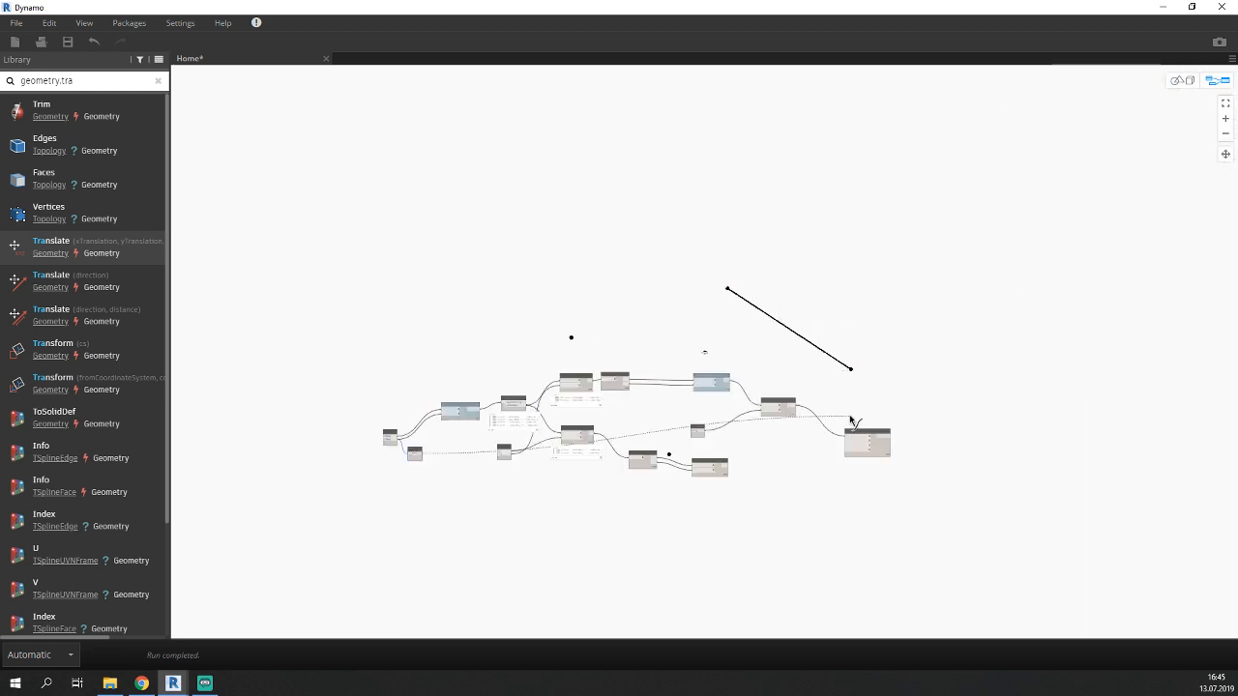
pyautogui.scroll(8, 845, 473)
pyautogui.click(813, 470)
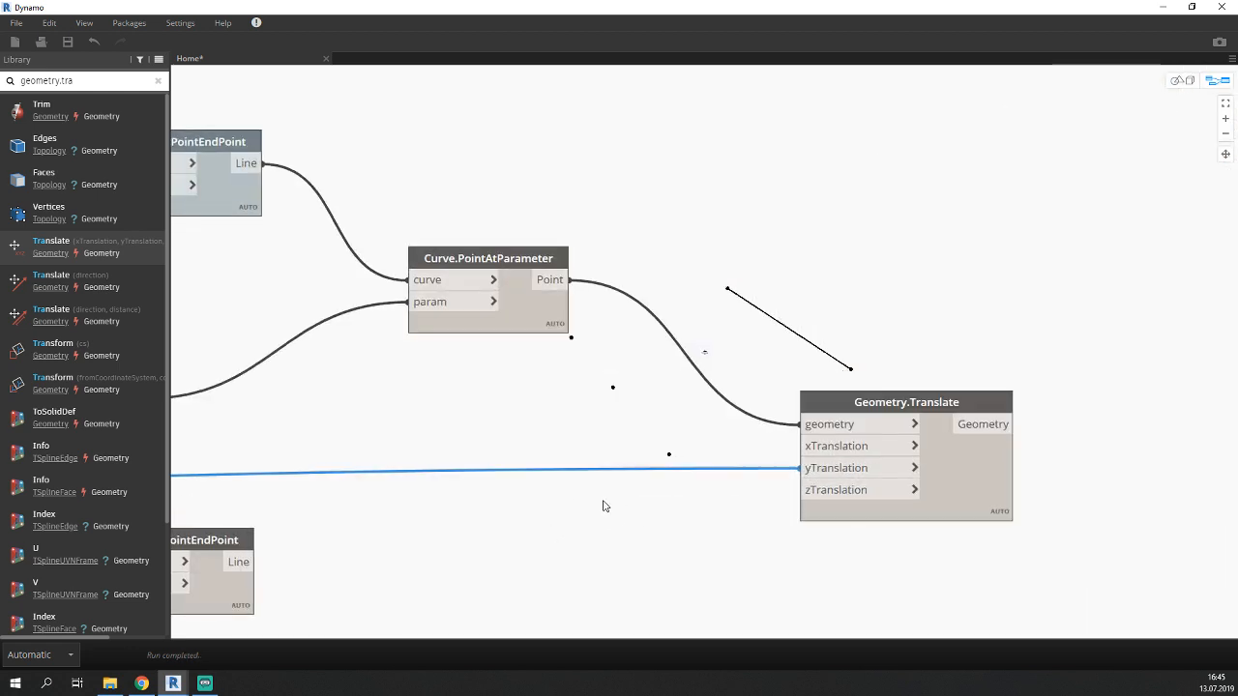
# Compare the points produced by Curve.PointAtParameter and Geometry.Translate in the 3D preview to check the translation direction.
pyautogui.moveTo(602, 503); pyautogui.dragTo(146, 499, button='middle')
pyautogui.moveTo(593, 528); pyautogui.dragTo(461, 490, button='middle')
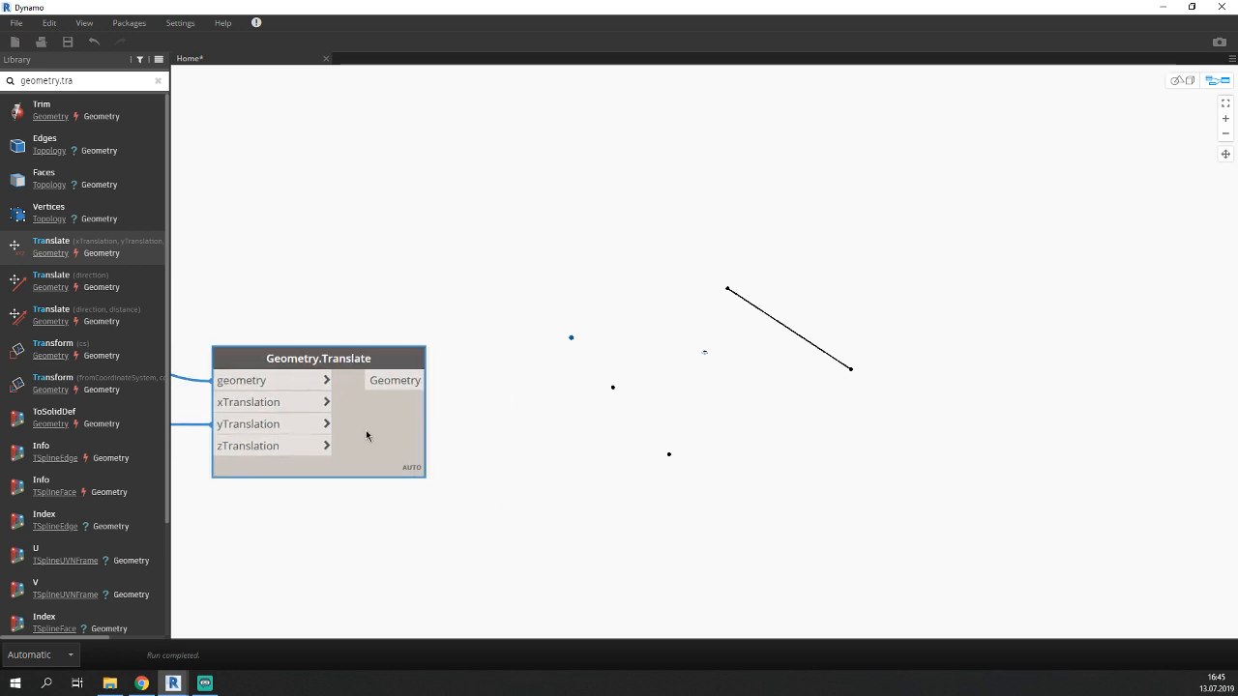
pyautogui.scroll(-3, 547, 468)
pyautogui.click(572, 508)
pyautogui.moveTo(399, 515); pyautogui.dragTo(483, 471, button='middle')
pyautogui.scroll(3, 417, 370)
pyautogui.click(301, 307)
pyautogui.moveTo(301, 306); pyautogui.dragTo(285, 427, button='middle')
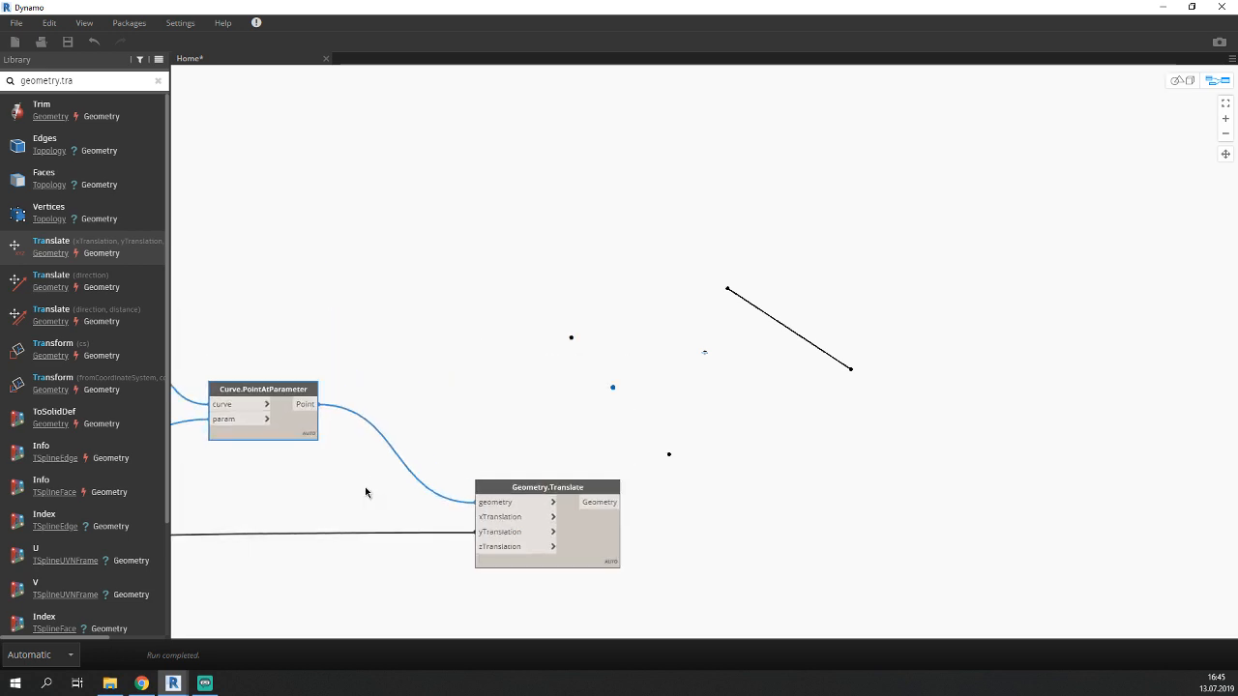
pyautogui.click(616, 534)
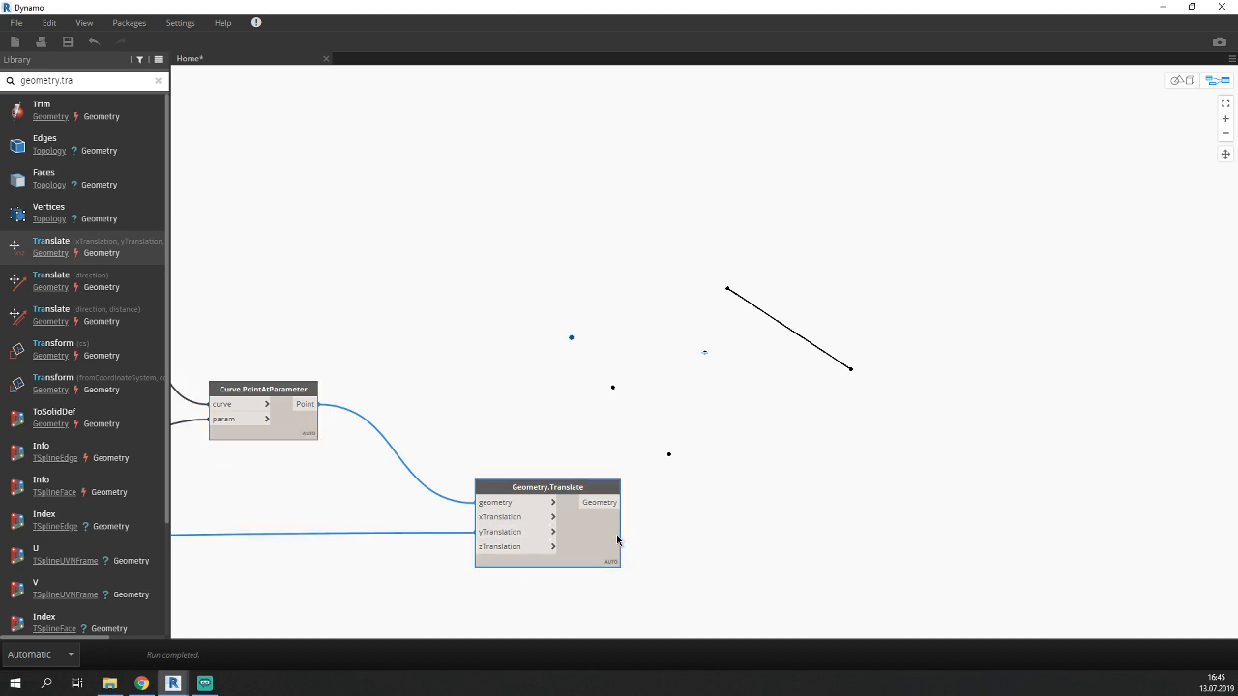
# Reroute the x/2 code block's connection from Geometry.Translate's yTranslation input to its zTranslation input.
pyautogui.click(599, 414)
pyautogui.click(587, 547)
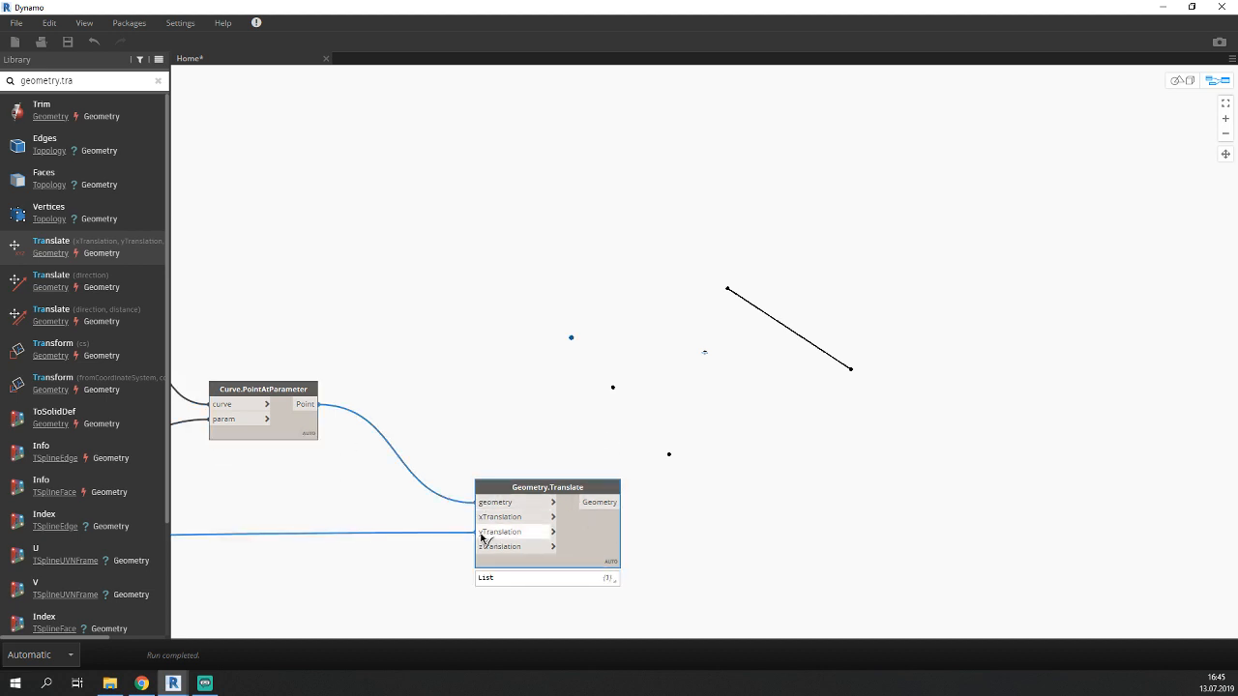
pyautogui.click(477, 533)
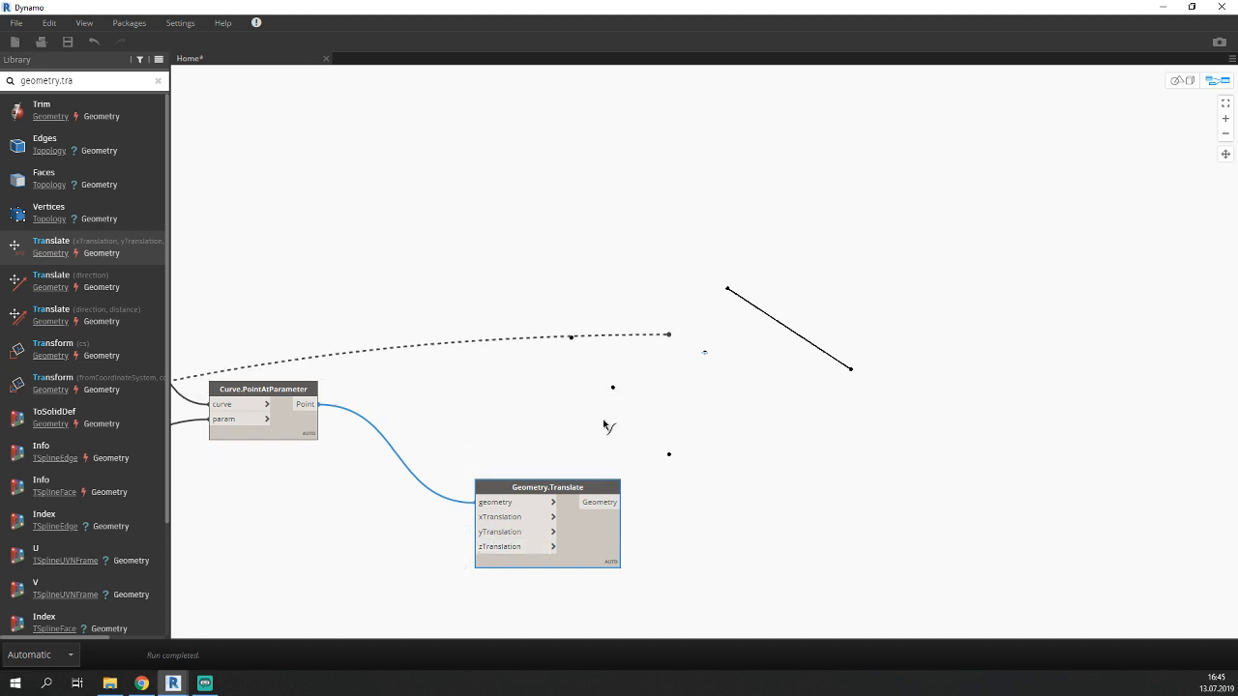
pyautogui.click(502, 550)
pyautogui.click(615, 289)
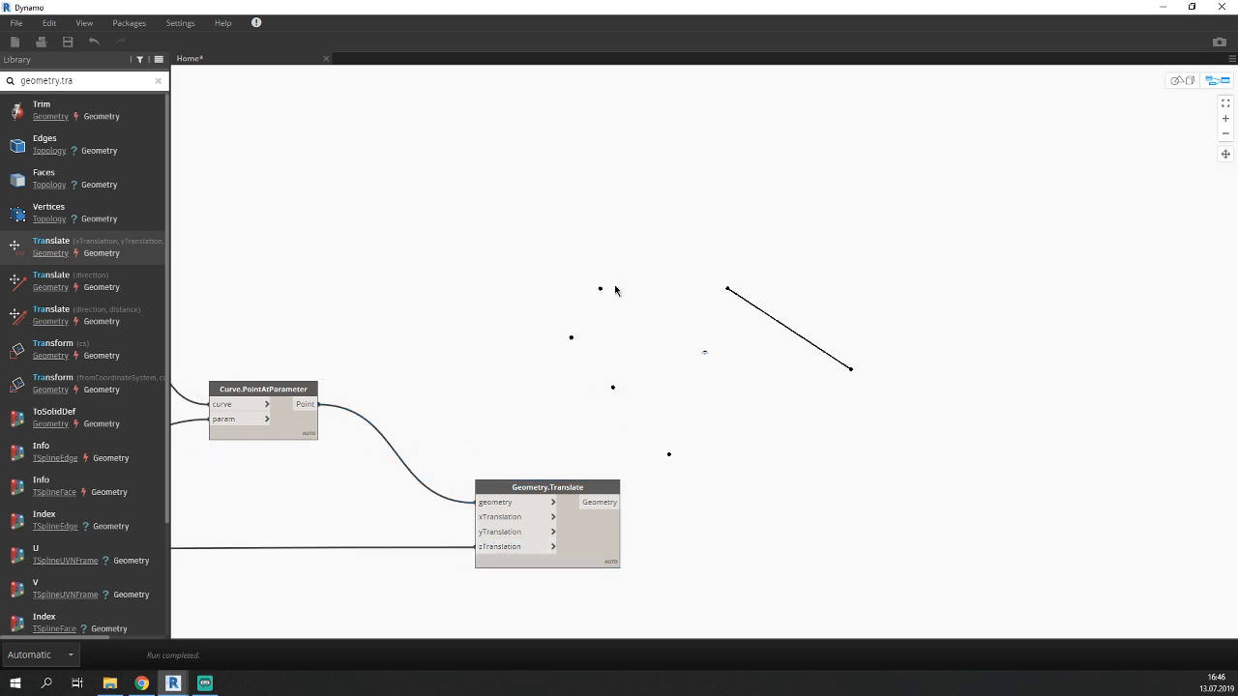
# Inspect the translated point's height relative to the rectangle's corner points from several angles in the 3D preview.
pyautogui.click(1178, 80)
pyautogui.click(1226, 175)
pyautogui.moveTo(690, 351); pyautogui.dragTo(661, 254)
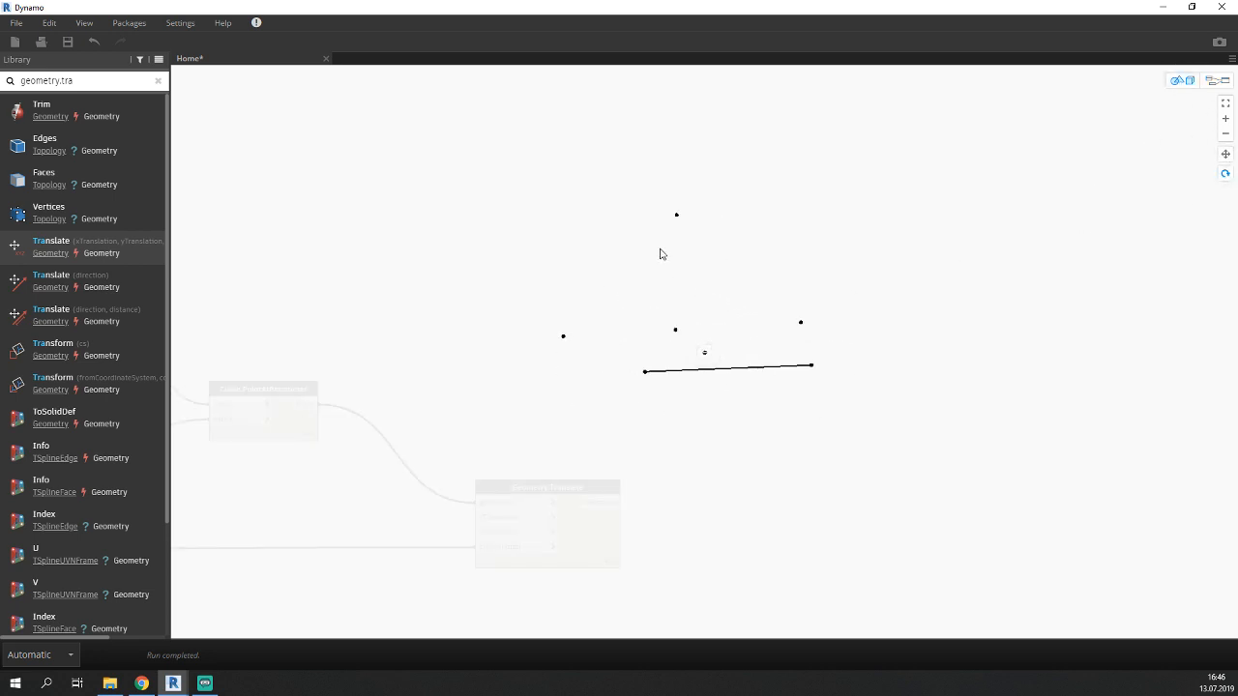
pyautogui.moveTo(751, 277); pyautogui.dragTo(717, 319)
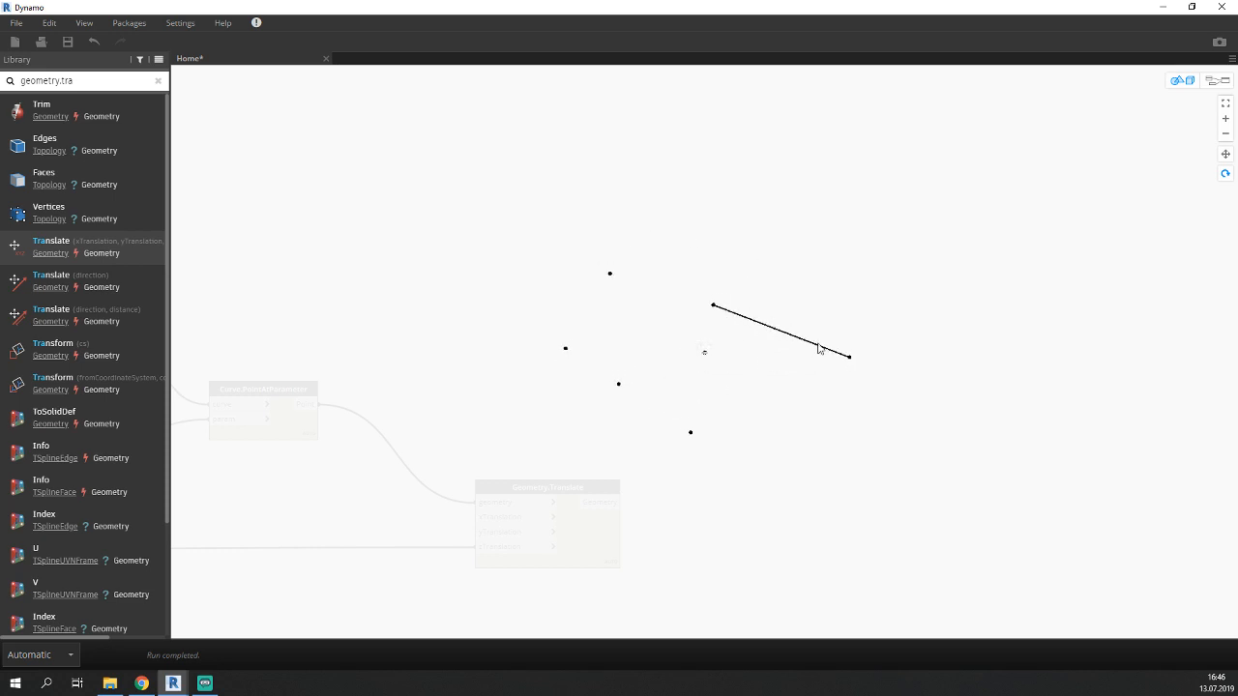
pyautogui.click(1216, 80)
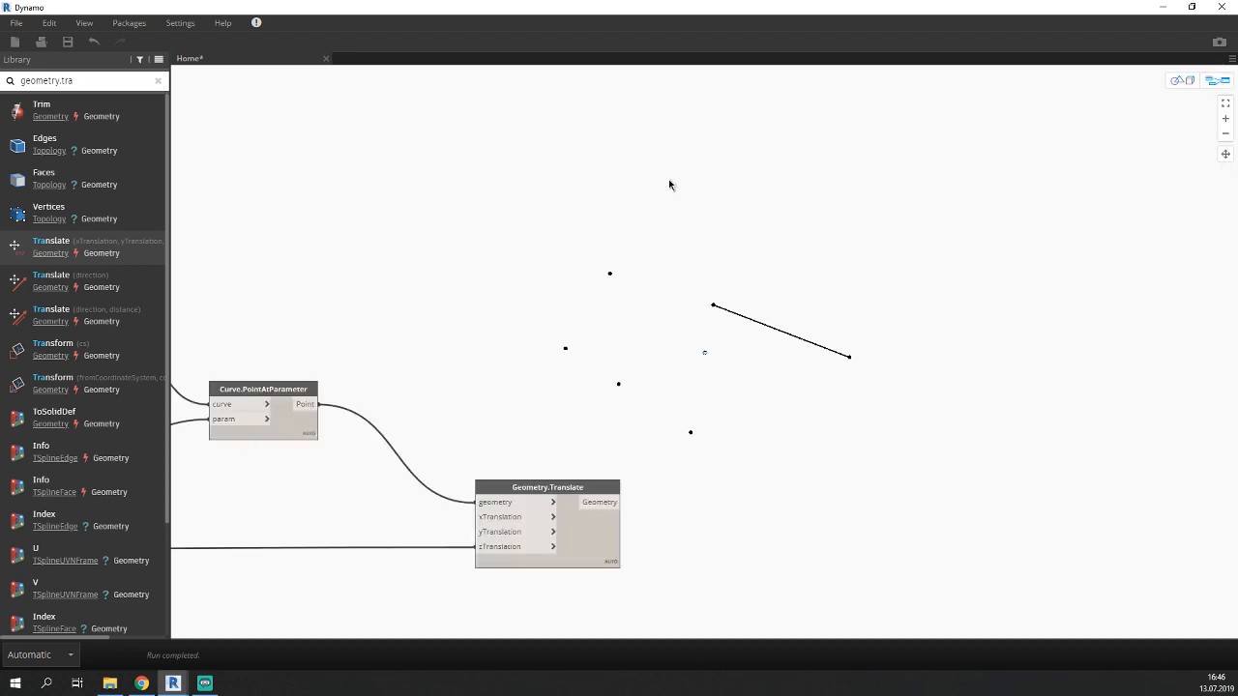
pyautogui.hotkey('alt', 'Tab')
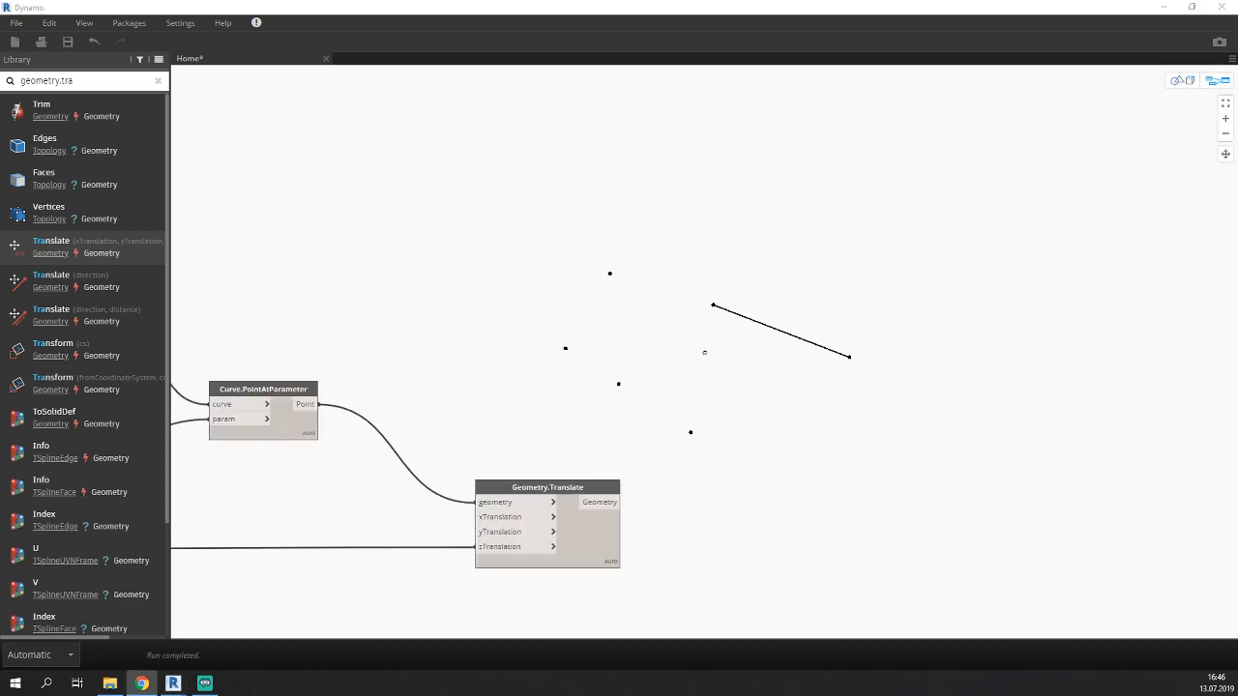
pyautogui.hotkey('alt', 'Tab')
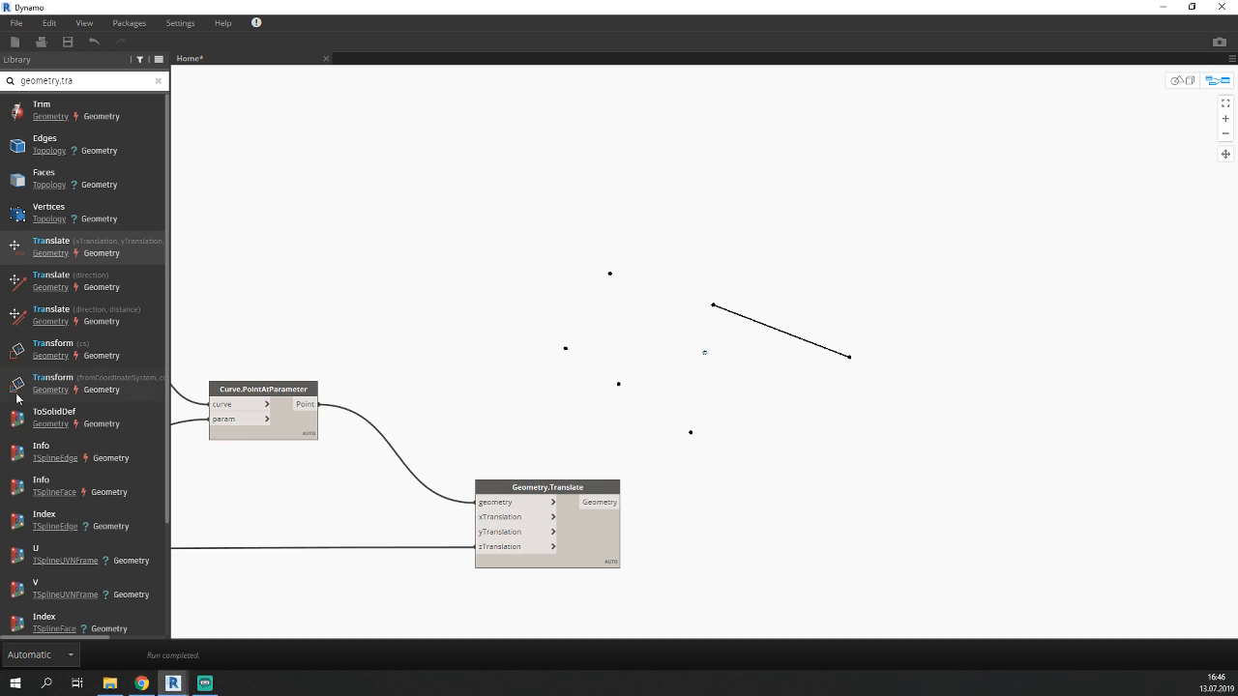
# Turn off the geometry preview of the Curve.PointAtParameter node.
pyautogui.moveTo(16, 397)
pyautogui.scroll(-5, 678, 356)
pyautogui.moveTo(560, 393); pyautogui.dragTo(709, 380, button='middle')
pyautogui.scroll(4, 627, 408)
pyautogui.moveTo(592, 451); pyautogui.dragTo(502, 479, button='middle')
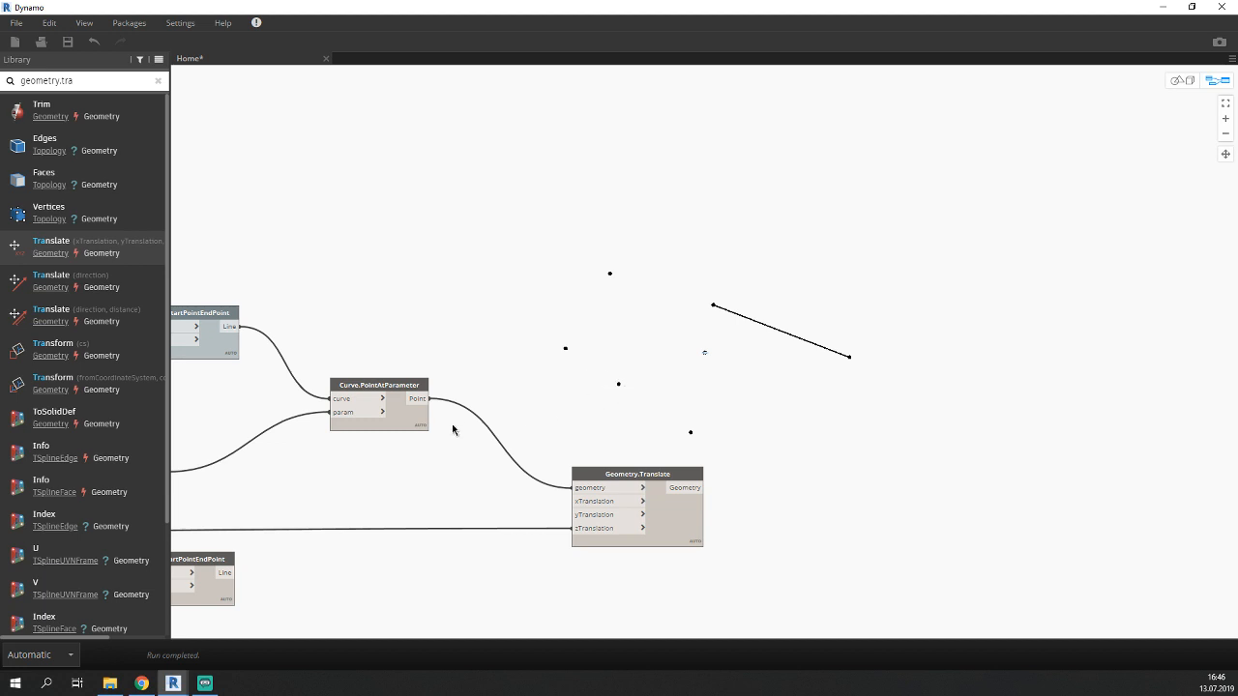
pyautogui.rightClick(407, 422)
pyautogui.click(445, 510)
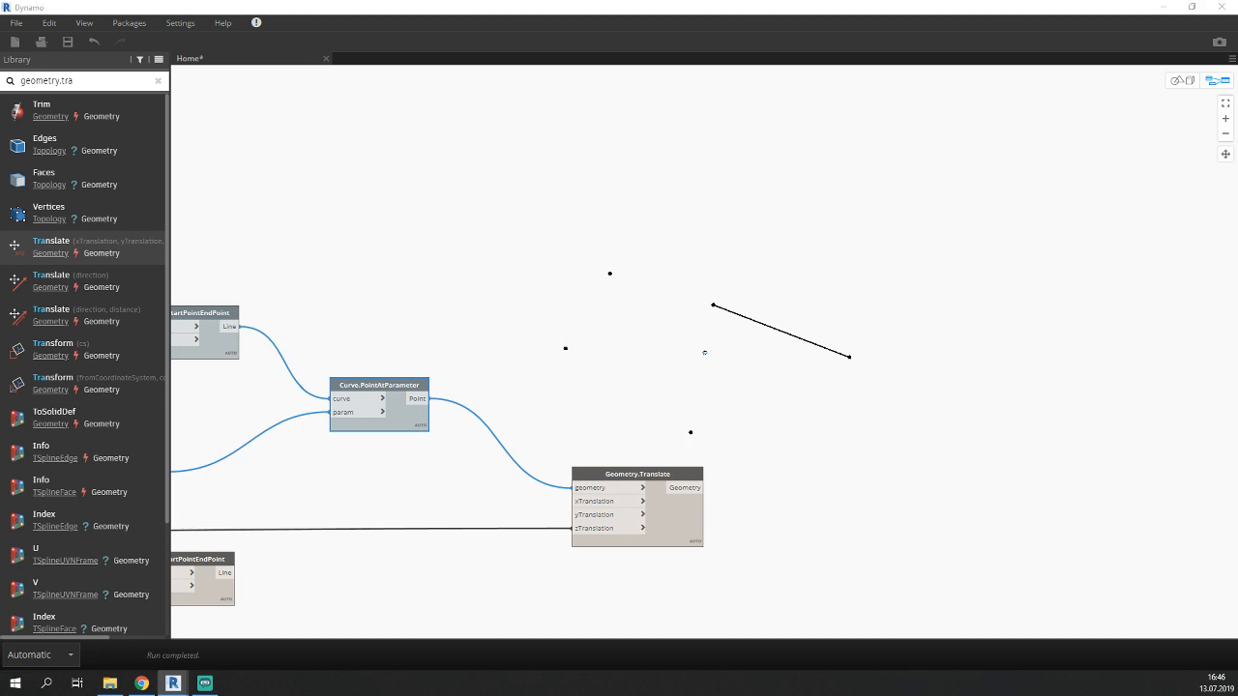
# Add an Arc.ByThreePoints node and place it beyond Geometry.Translate, slightly higher in the graph.
pyautogui.moveTo(766, 413); pyautogui.dragTo(522, 398, button='middle')
pyautogui.rightClick(723, 390)
pyautogui.write('arc')
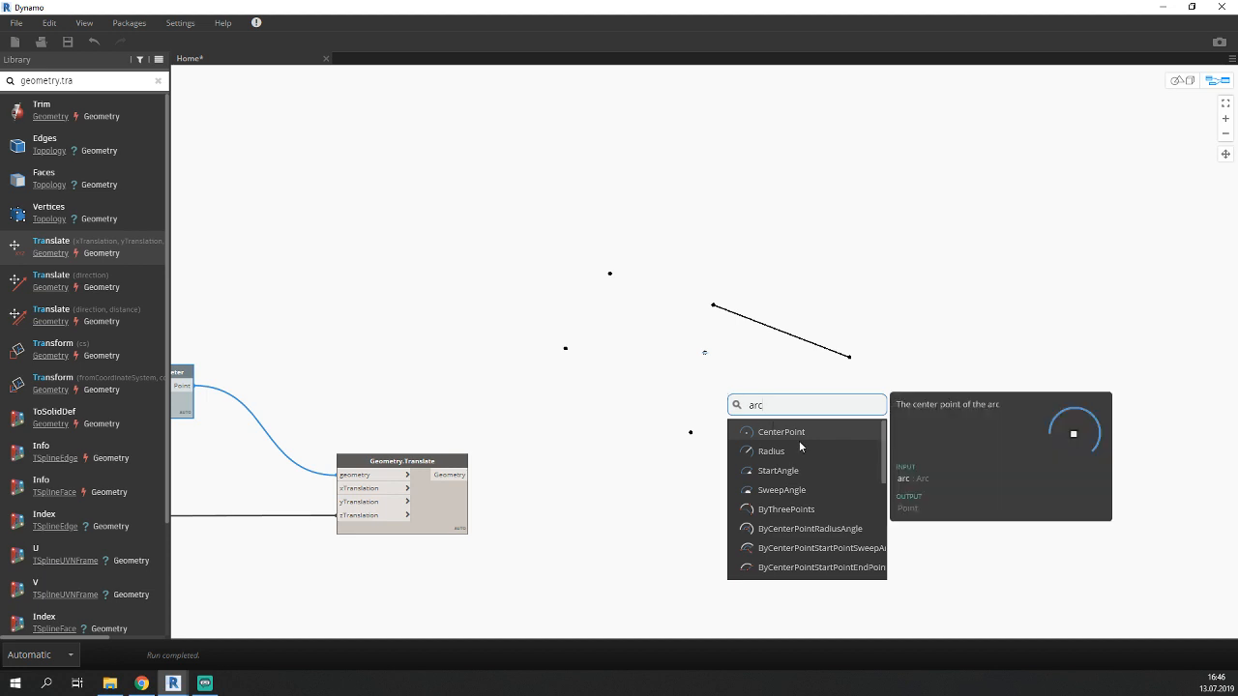
pyautogui.click(798, 509)
pyautogui.moveTo(844, 515); pyautogui.dragTo(725, 458)
pyautogui.scroll(-3, 622, 452)
pyautogui.moveTo(619, 431); pyautogui.dragTo(823, 428, button='middle')
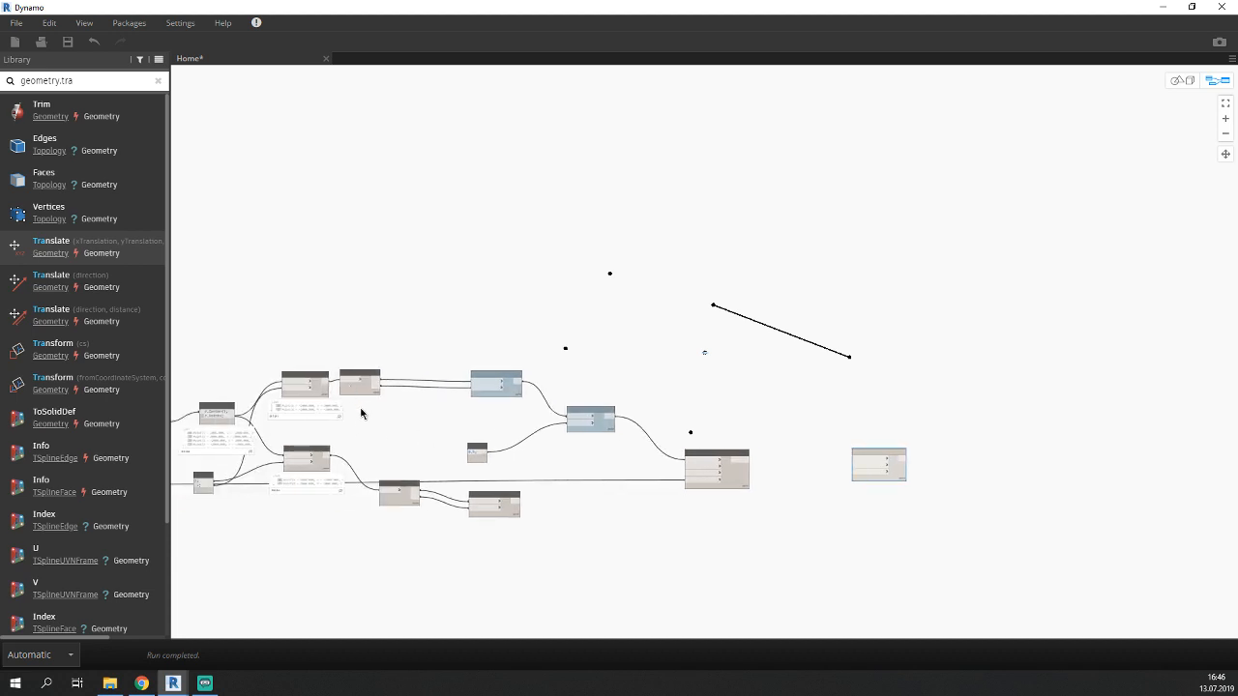
pyautogui.scroll(3, 923, 481)
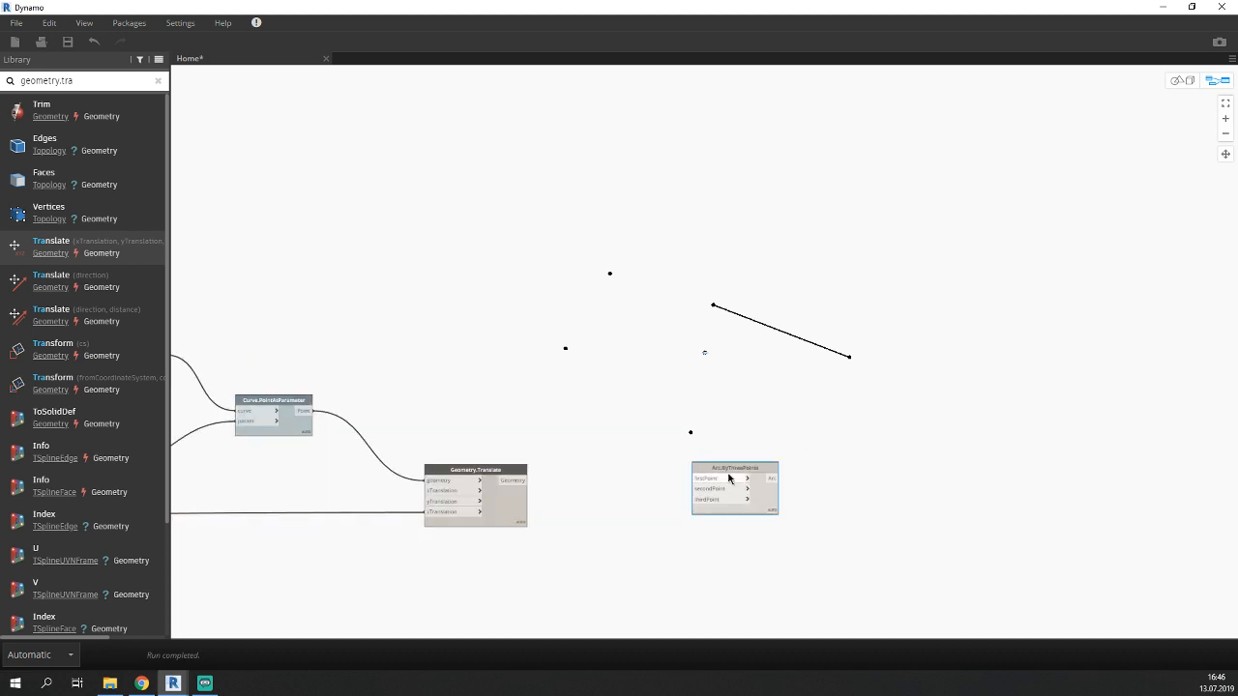
pyautogui.moveTo(729, 478); pyautogui.dragTo(648, 426)
# Connect Geometry.Translate's Geometry output to the secondPoint input of Arc.ByThreePoints.
pyautogui.moveTo(500, 447); pyautogui.dragTo(676, 477, button='middle')
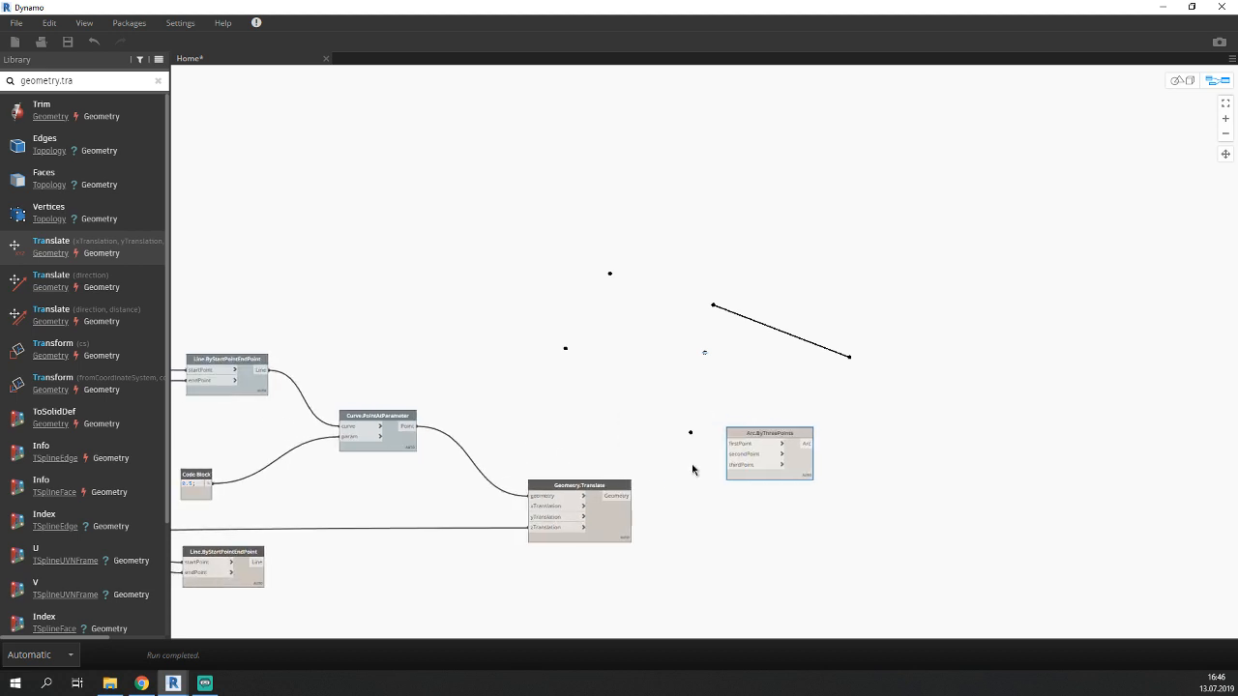
pyautogui.scroll(2, 692, 470)
pyautogui.moveTo(521, 499); pyautogui.dragTo(716, 448)
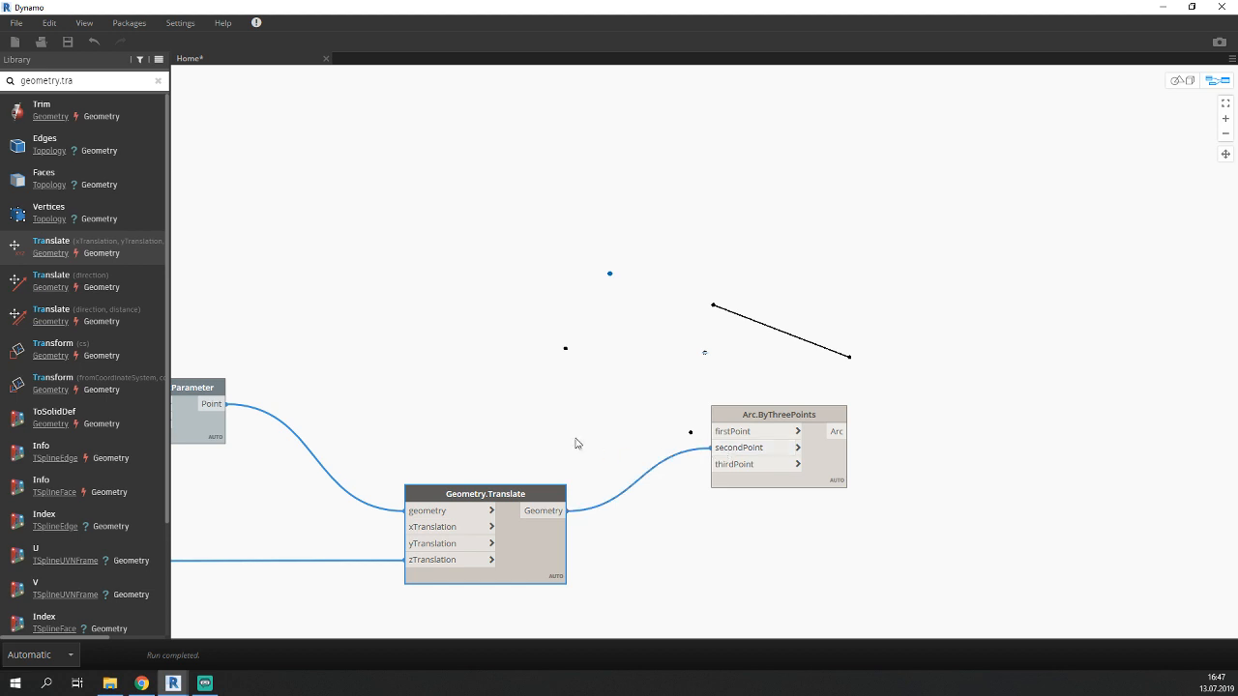
pyautogui.click(576, 442)
# Connect the upper List.Deconstruct's first and rest outputs to the firstPoint and thirdPoint inputs of Arc.ByThreePoints.
pyautogui.scroll(-1, 575, 442)
pyautogui.scroll(-1, 574, 442)
pyautogui.moveTo(687, 455); pyautogui.dragTo(1031, 506, button='middle')
pyautogui.moveTo(513, 416); pyautogui.dragTo(710, 422, button='middle')
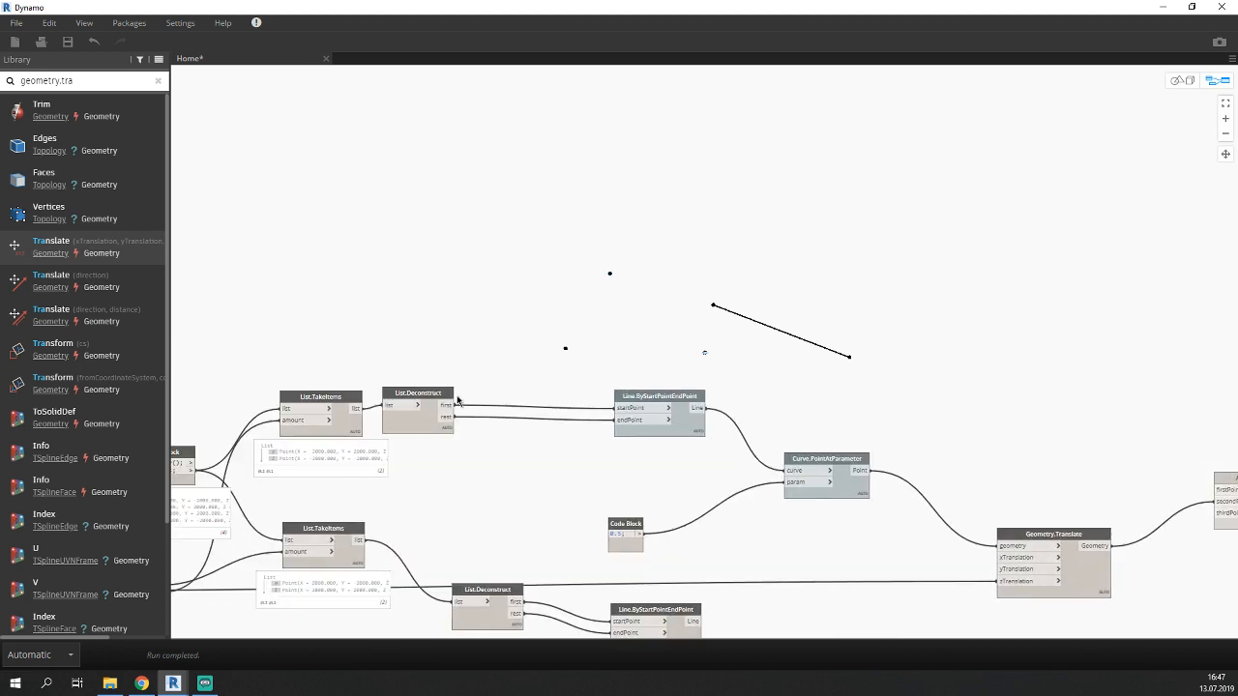
pyautogui.click(448, 407)
pyautogui.scroll(-2, 551, 422)
pyautogui.scroll(2, 967, 474)
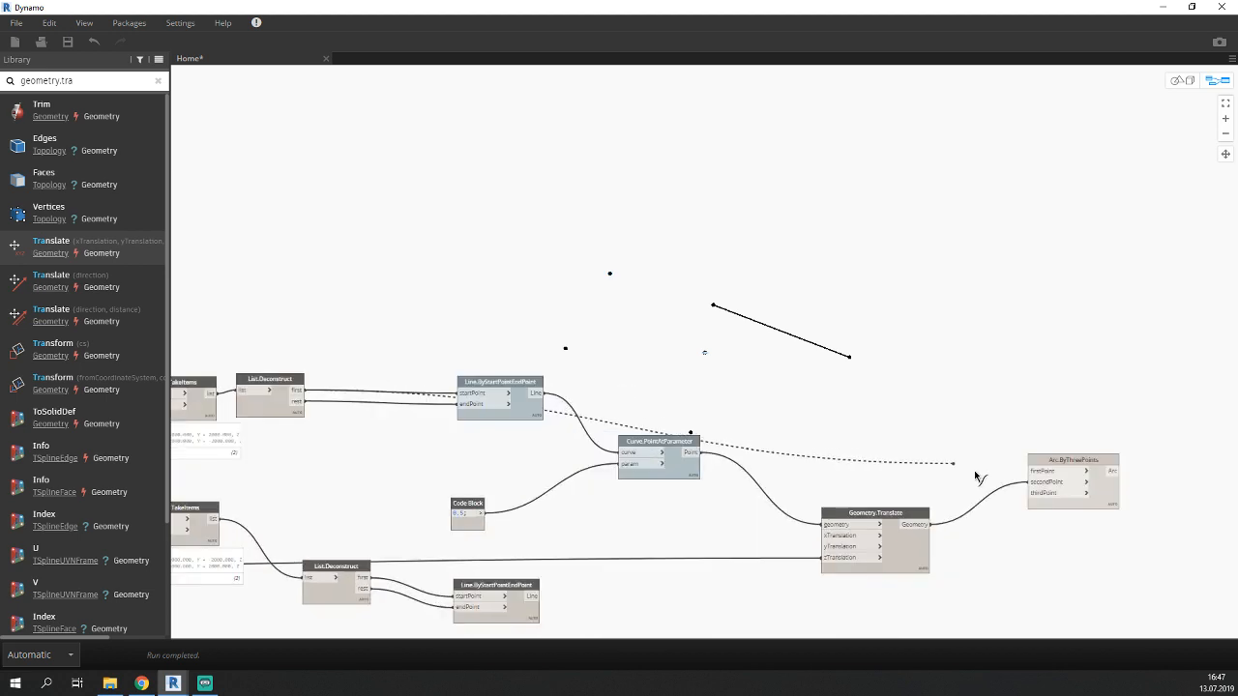
pyautogui.click(1029, 474)
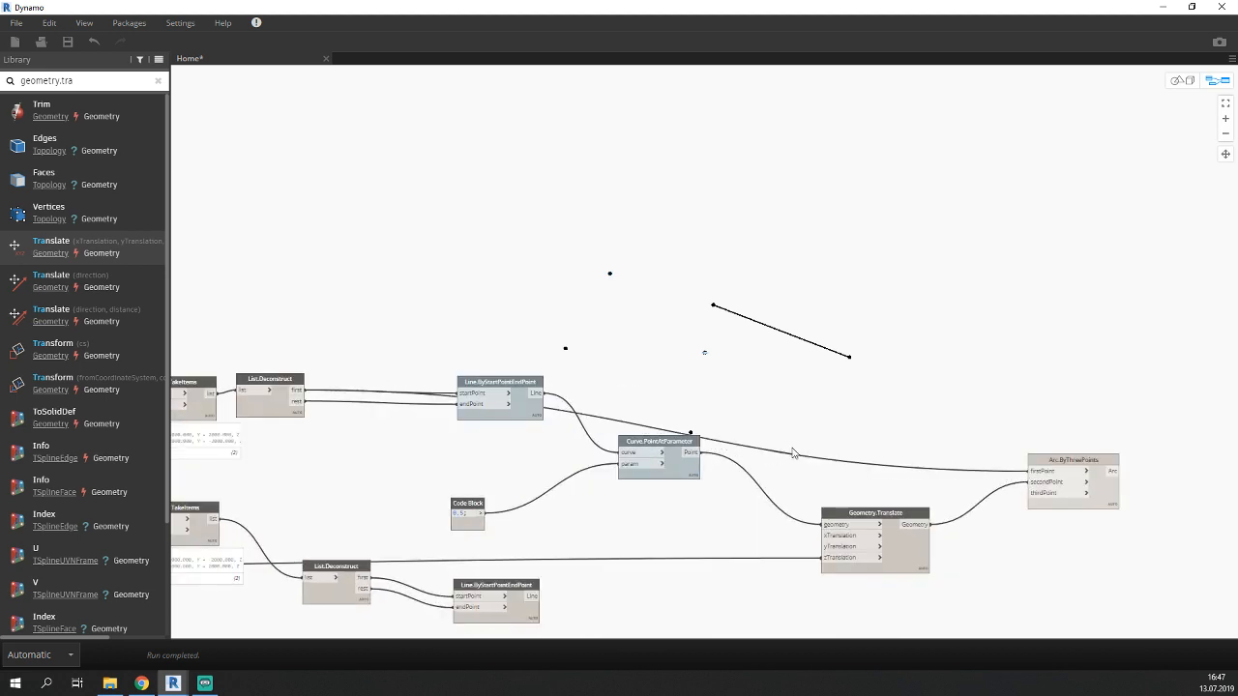
pyautogui.click(296, 401)
pyautogui.click(1038, 494)
pyautogui.moveTo(997, 598); pyautogui.dragTo(724, 606, button='middle')
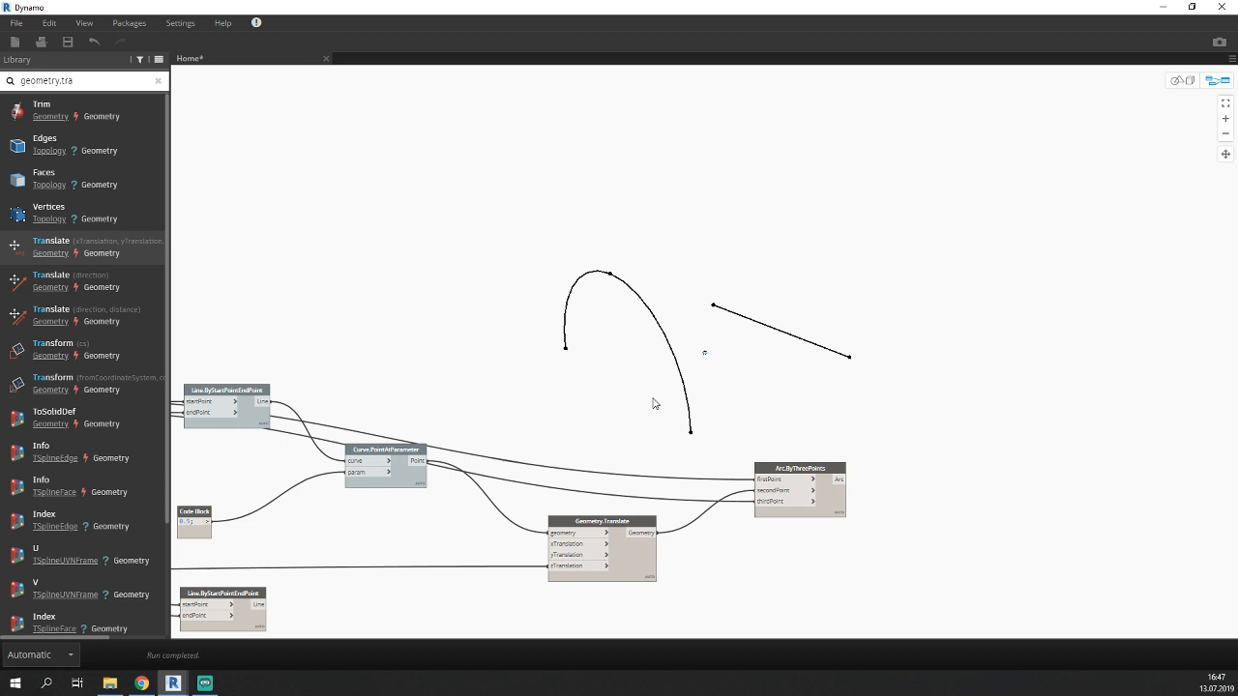
# Review the graph from the 4000 size and x/2 code blocks through to the Arc.ByThreePoints node.
pyautogui.scroll(-5, 615, 394)
pyautogui.moveTo(363, 374); pyautogui.dragTo(696, 399, button='middle')
pyautogui.scroll(9, 517, 457)
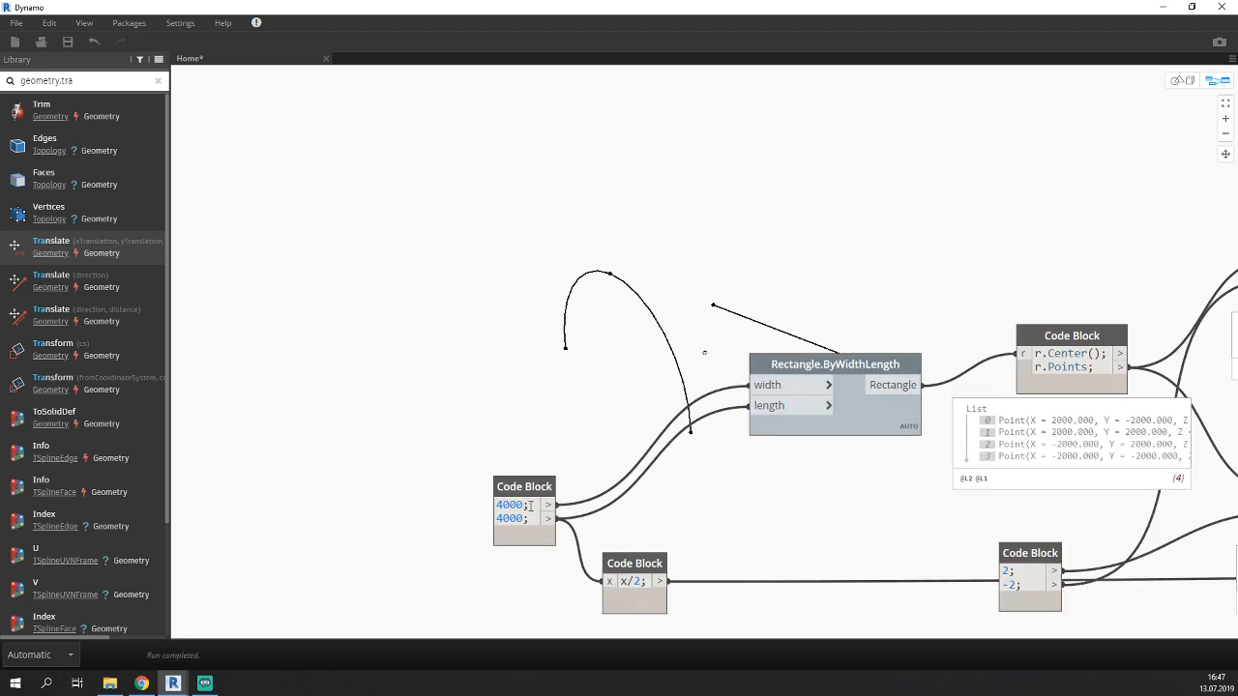
pyautogui.moveTo(514, 520)
pyautogui.scroll(-8, 547, 393)
pyautogui.moveTo(623, 418); pyautogui.dragTo(295, 419, button='middle')
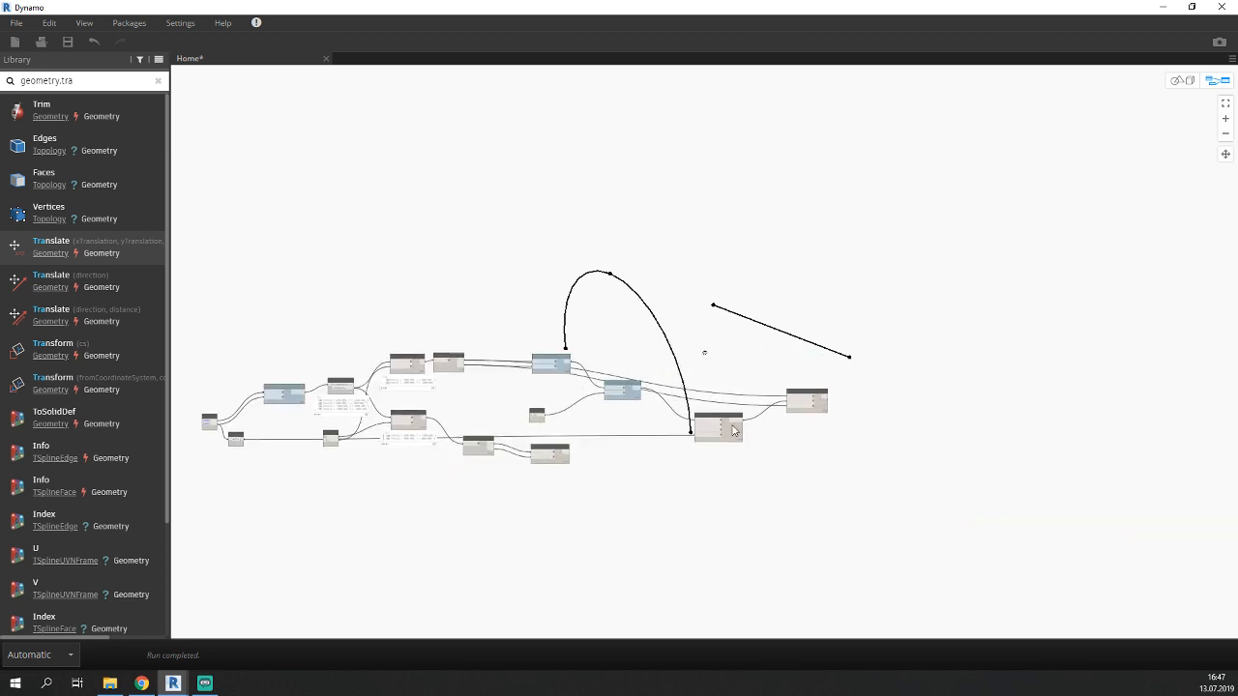
pyautogui.moveTo(731, 425); pyautogui.dragTo(635, 429, button='middle')
pyautogui.scroll(4, 718, 425)
pyautogui.scroll(2, 719, 430)
pyautogui.moveTo(815, 357); pyautogui.dragTo(719, 334, button='middle')
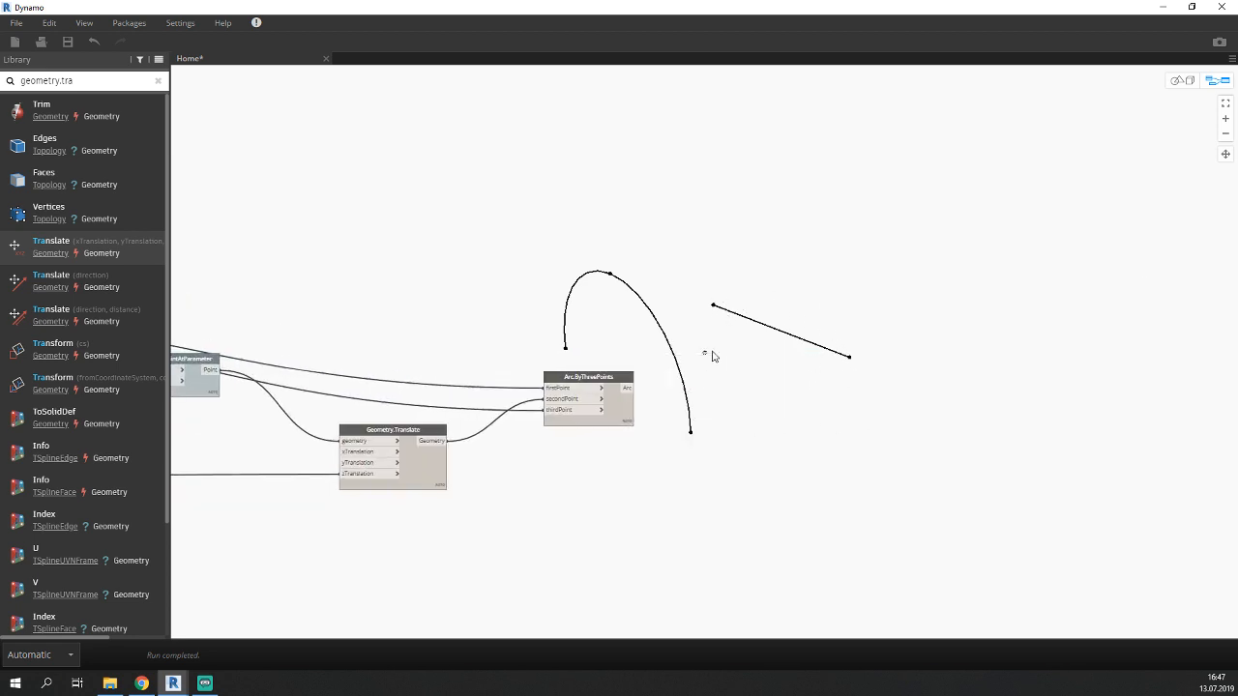
# Move the Arc.ByThreePoints node higher above Geometry.Translate and clear the selection.
pyautogui.moveTo(615, 401); pyautogui.dragTo(609, 339)
pyautogui.moveTo(666, 436); pyautogui.dragTo(716, 456, button='middle')
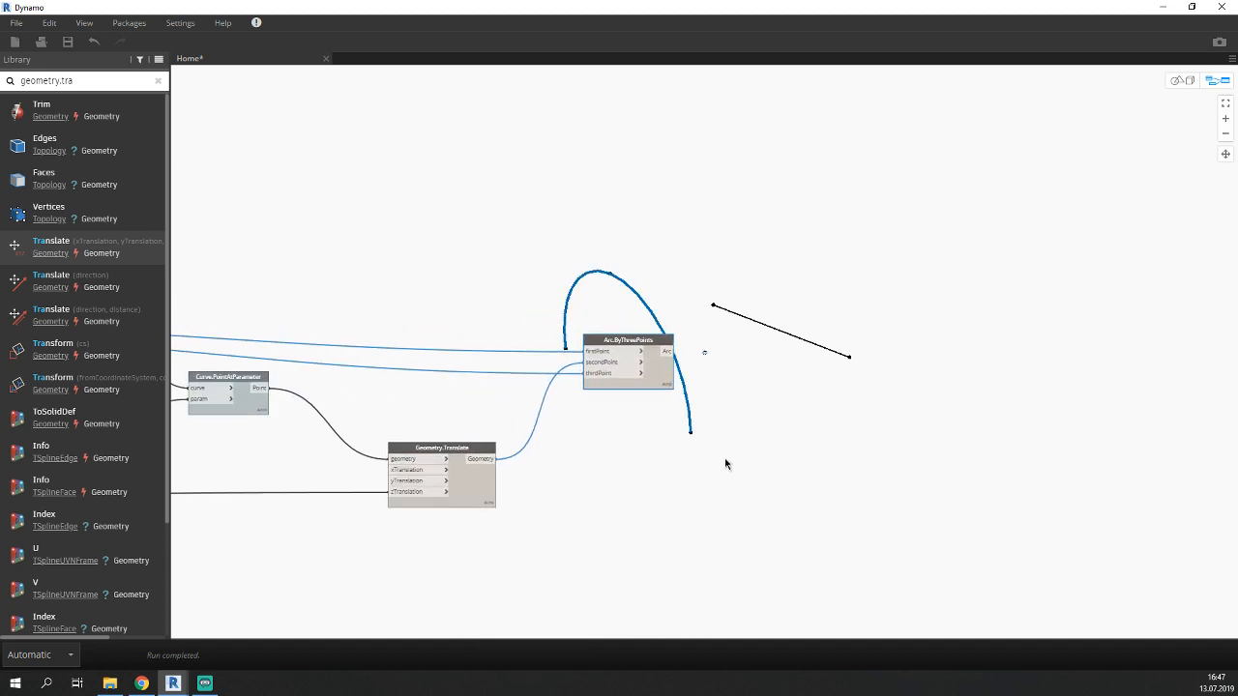
pyautogui.moveTo(645, 409); pyautogui.dragTo(424, 393, button='middle')
pyautogui.click(592, 379)
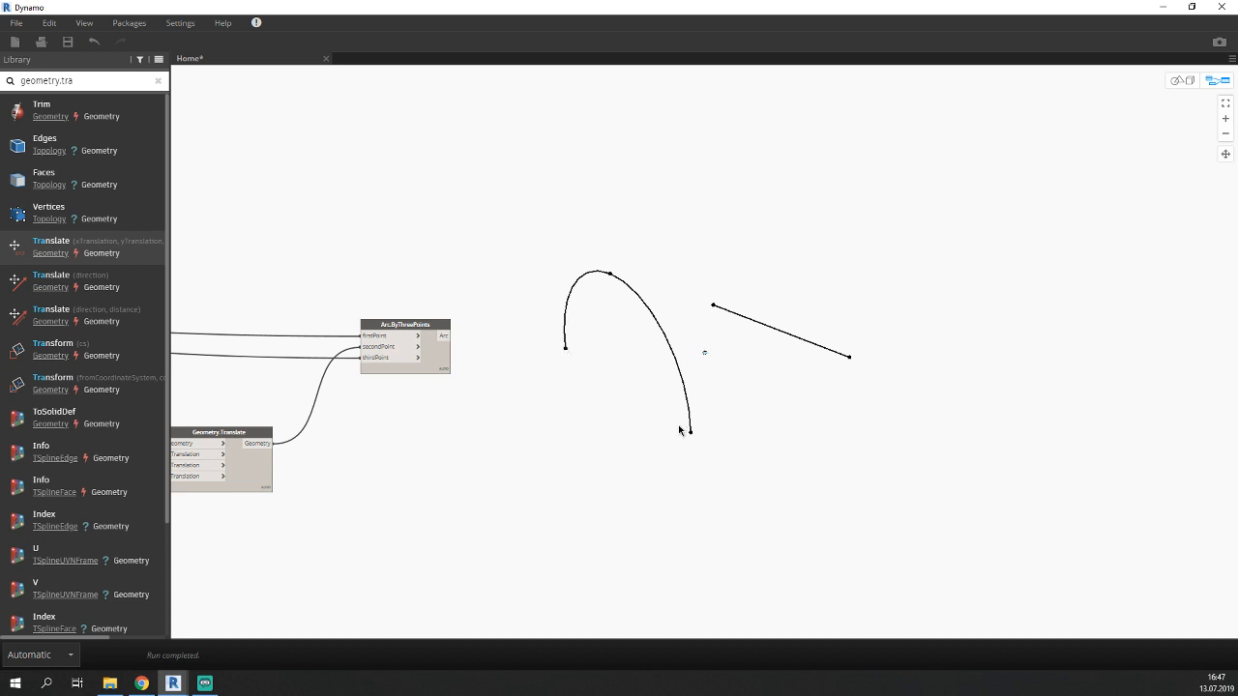
# Add a List Create node in the empty canvas area beyond Arc.ByThreePoints.
pyautogui.scroll(-3, 464, 428)
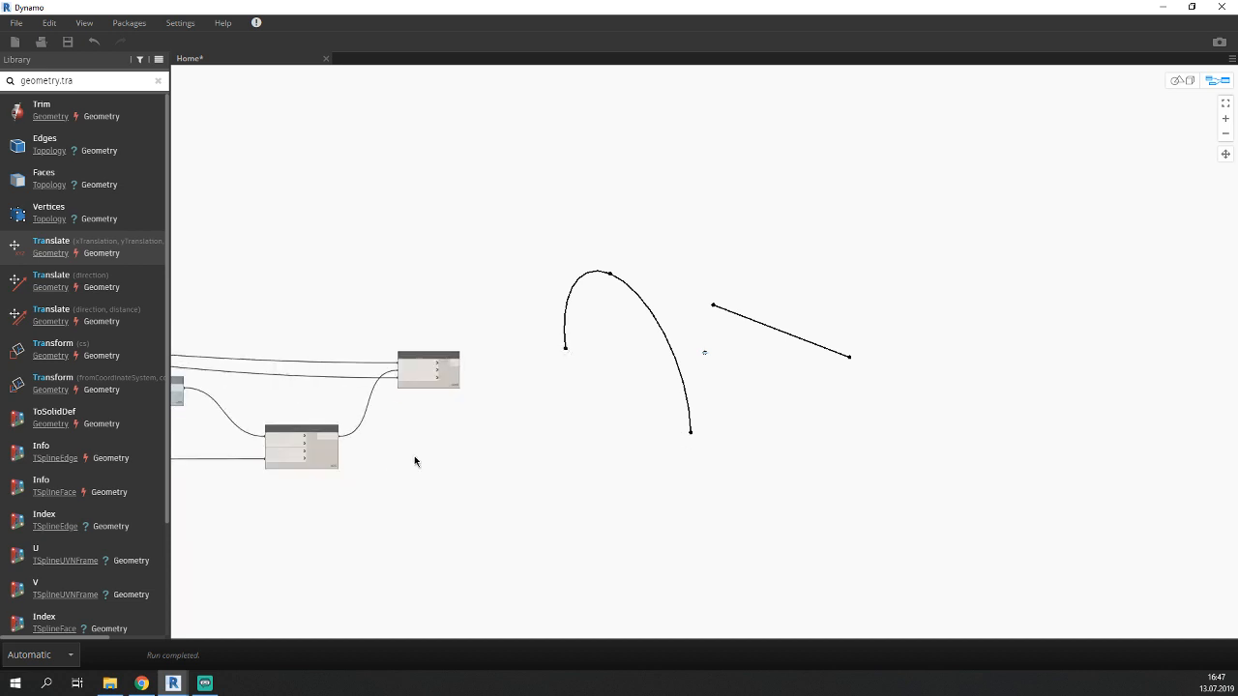
pyautogui.moveTo(373, 466); pyautogui.dragTo(407, 425, button='middle')
pyautogui.scroll(3, 670, 382)
pyautogui.scroll(-3, 619, 389)
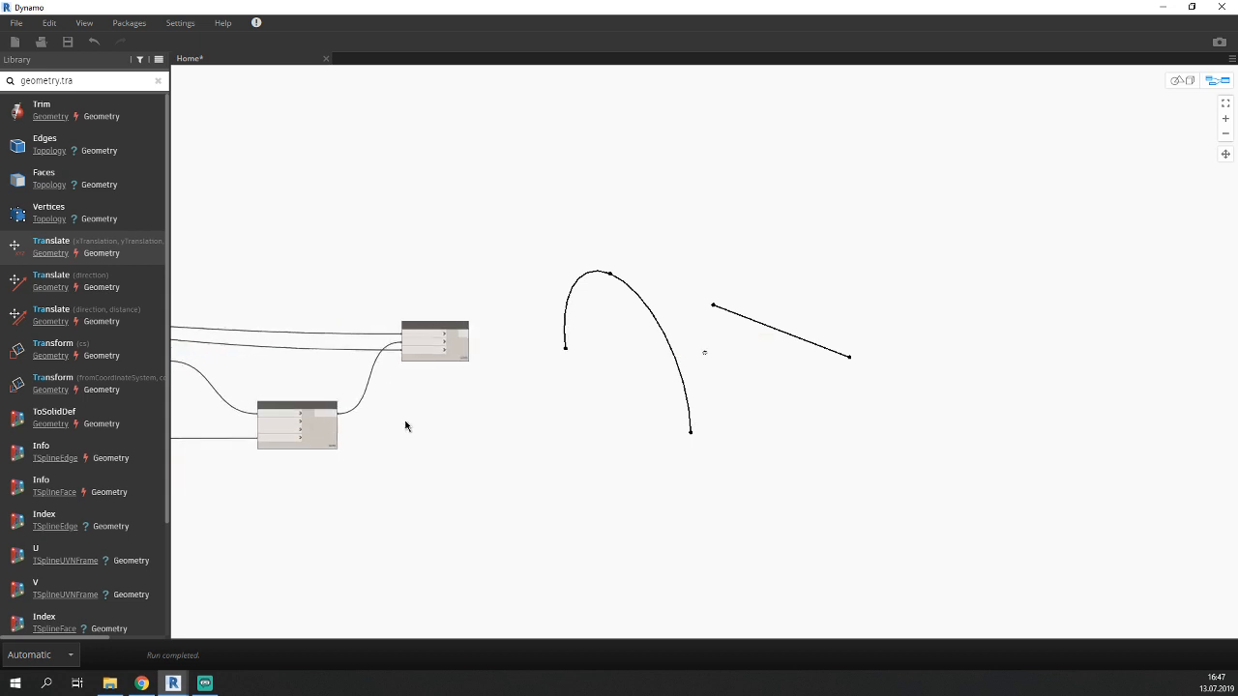
pyautogui.scroll(3, 523, 406)
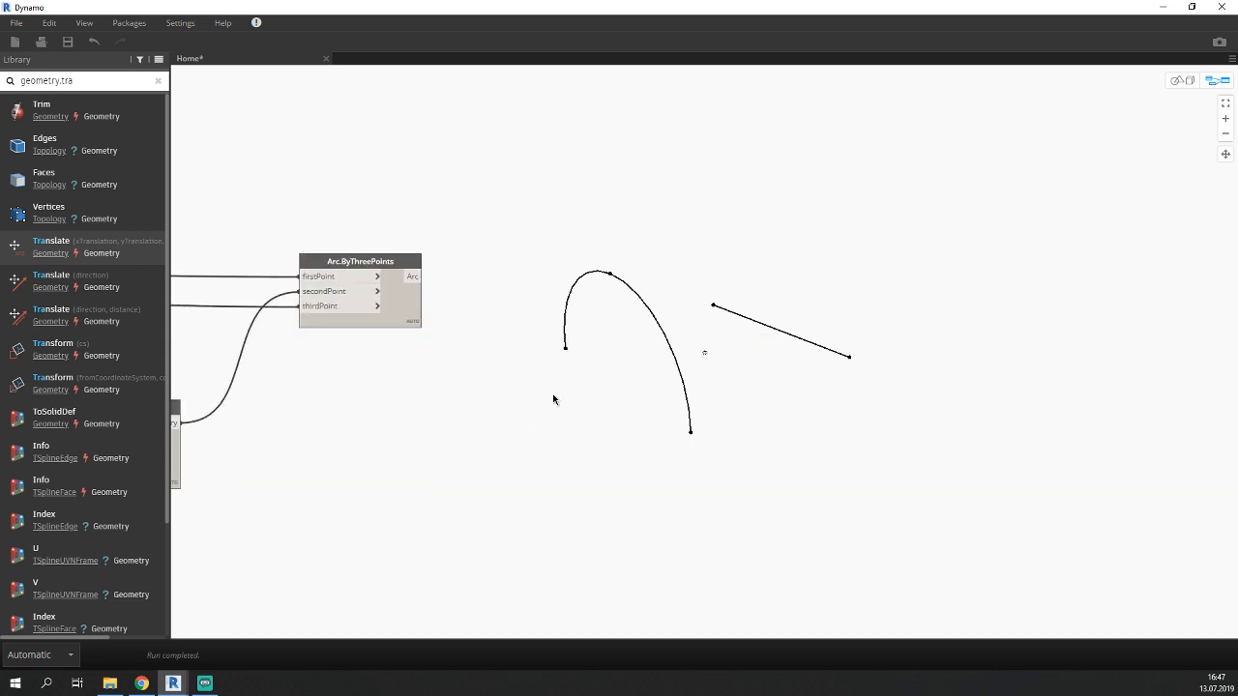
pyautogui.rightClick(553, 399)
pyautogui.write('list')
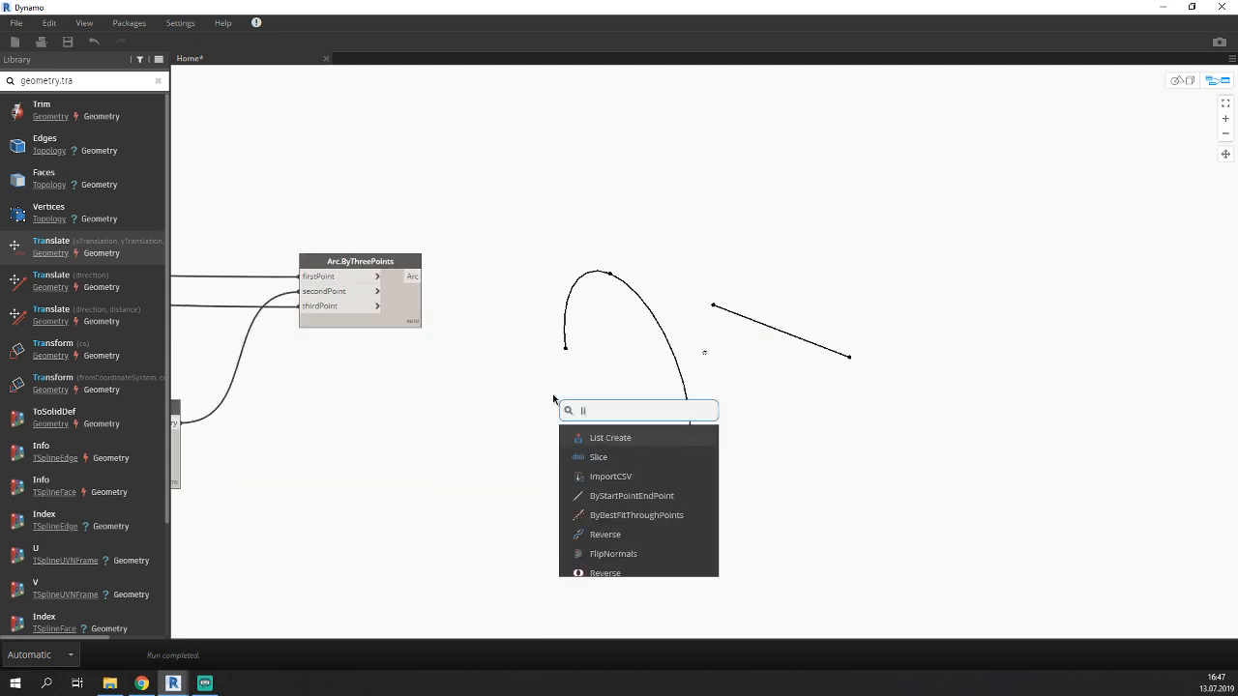
pyautogui.click(646, 440)
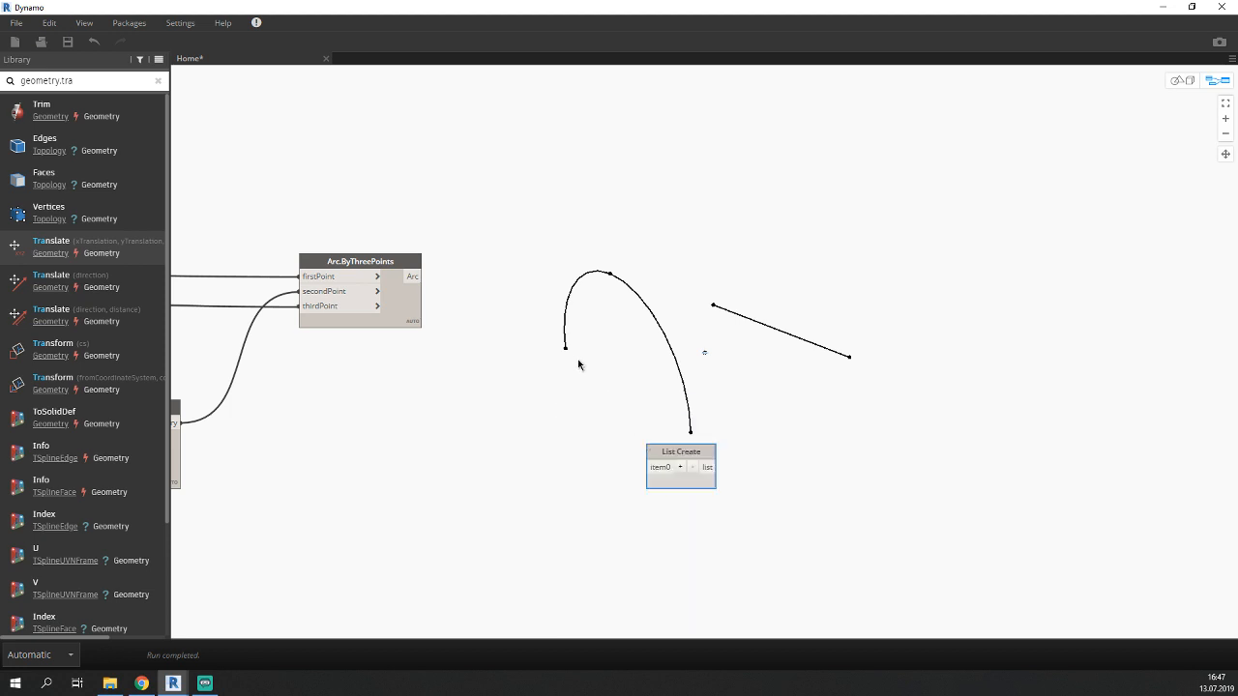
# Add an item1 input to List Create, move the node closer, and connect Arc.ByThreePoints' Arc output to item0.
pyautogui.click(680, 467)
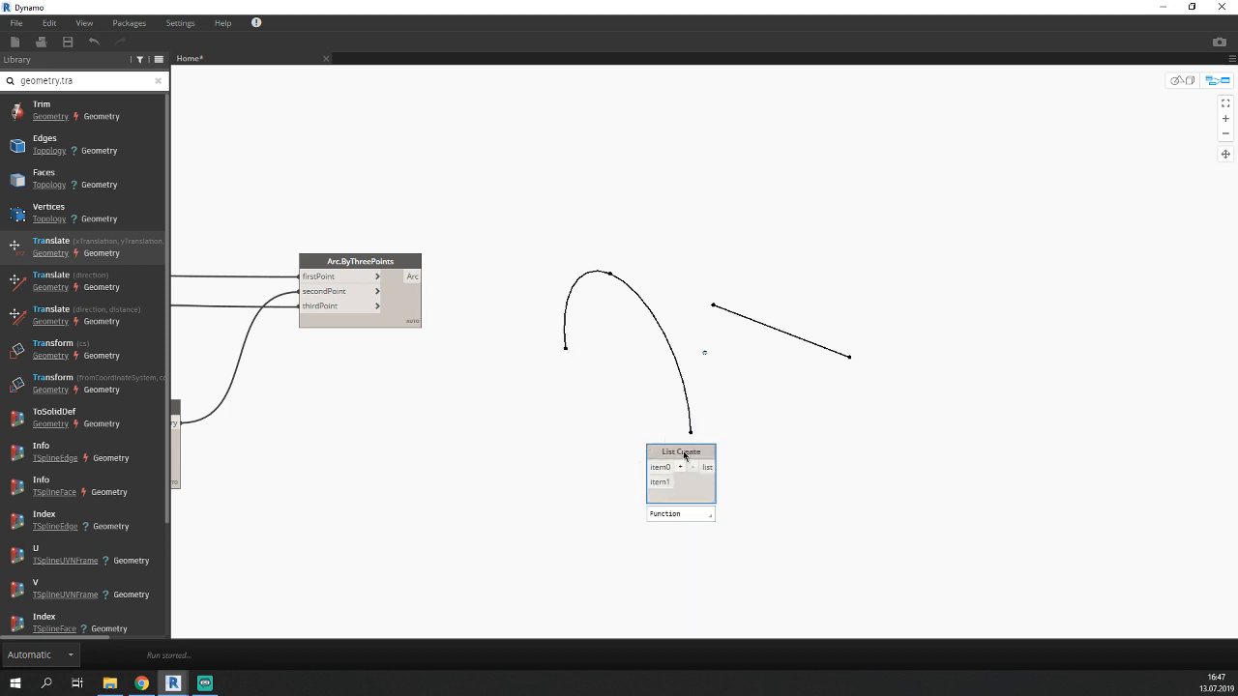
pyautogui.moveTo(661, 483); pyautogui.dragTo(590, 446)
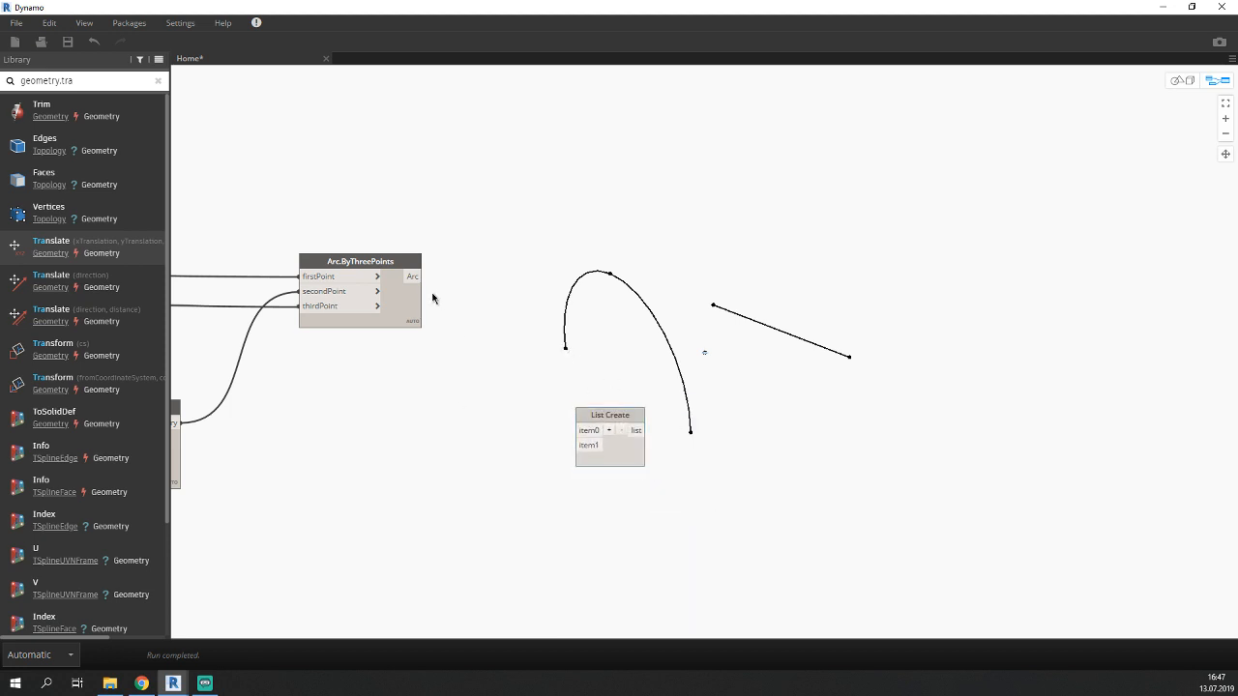
pyautogui.moveTo(412, 276); pyautogui.dragTo(574, 432)
pyautogui.click(574, 432)
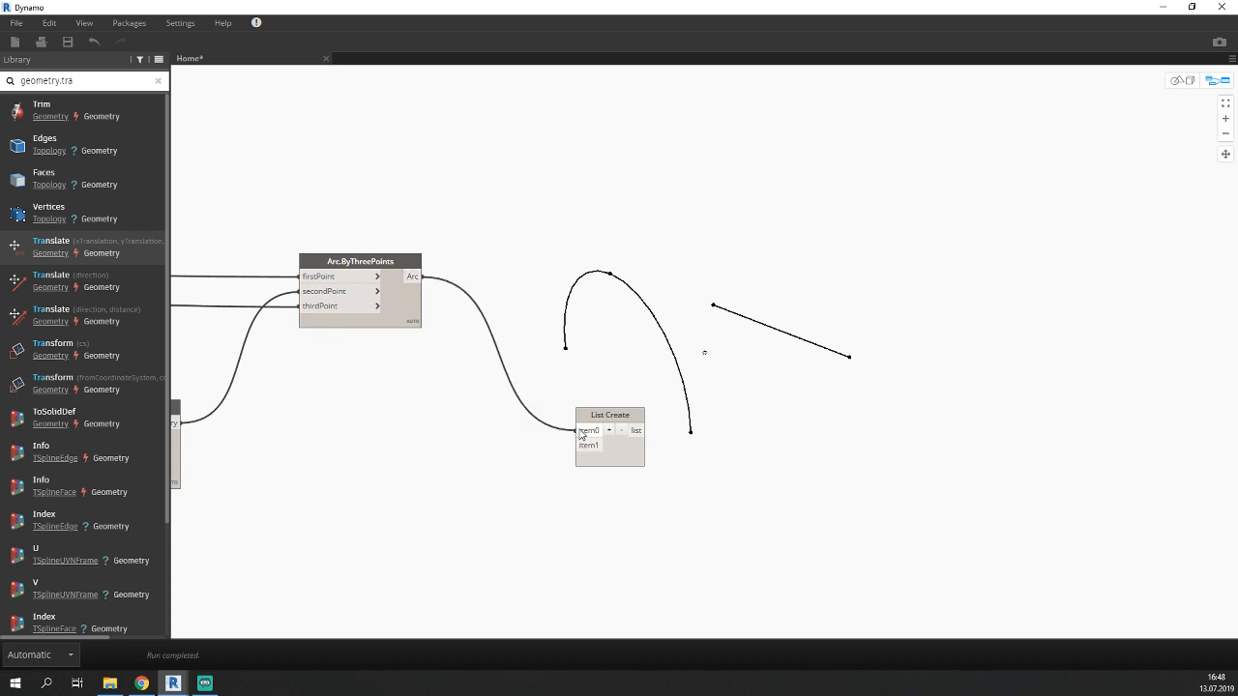
# Connect the Line output of the upper Line.ByStartPointEndPoint node to List Create's item1 input.
pyautogui.scroll(-5, 587, 475)
pyautogui.moveTo(480, 490); pyautogui.dragTo(663, 457, button='middle')
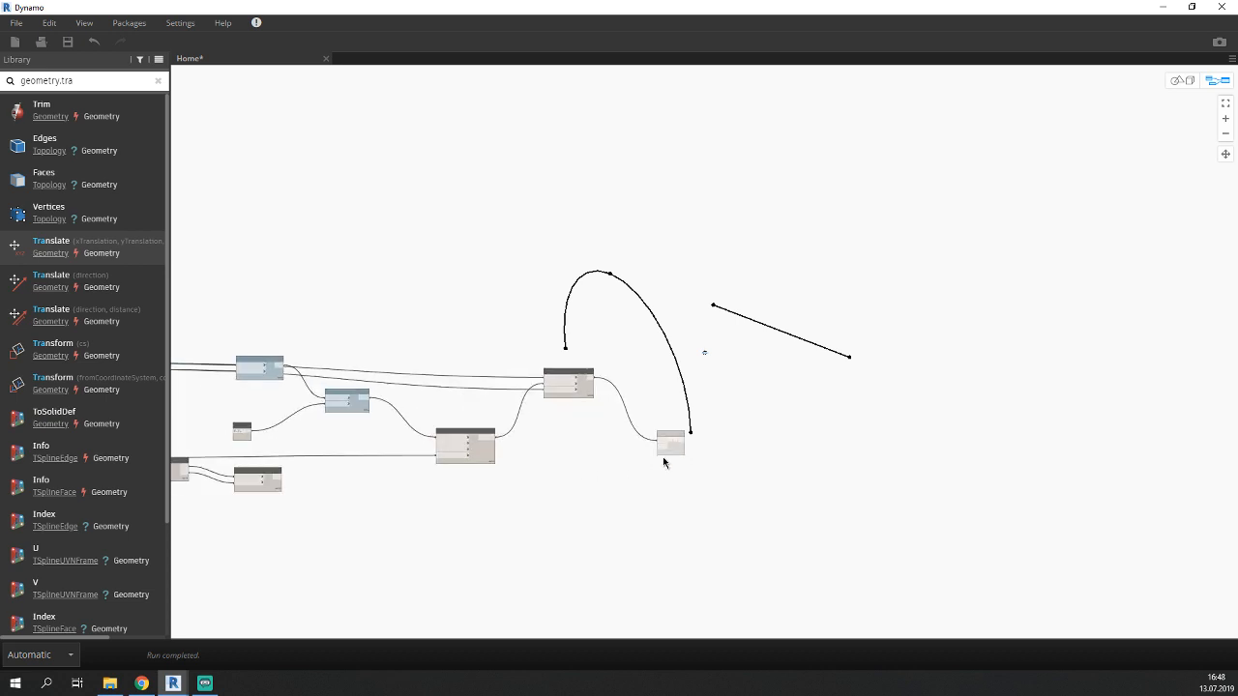
pyautogui.scroll(4, 423, 429)
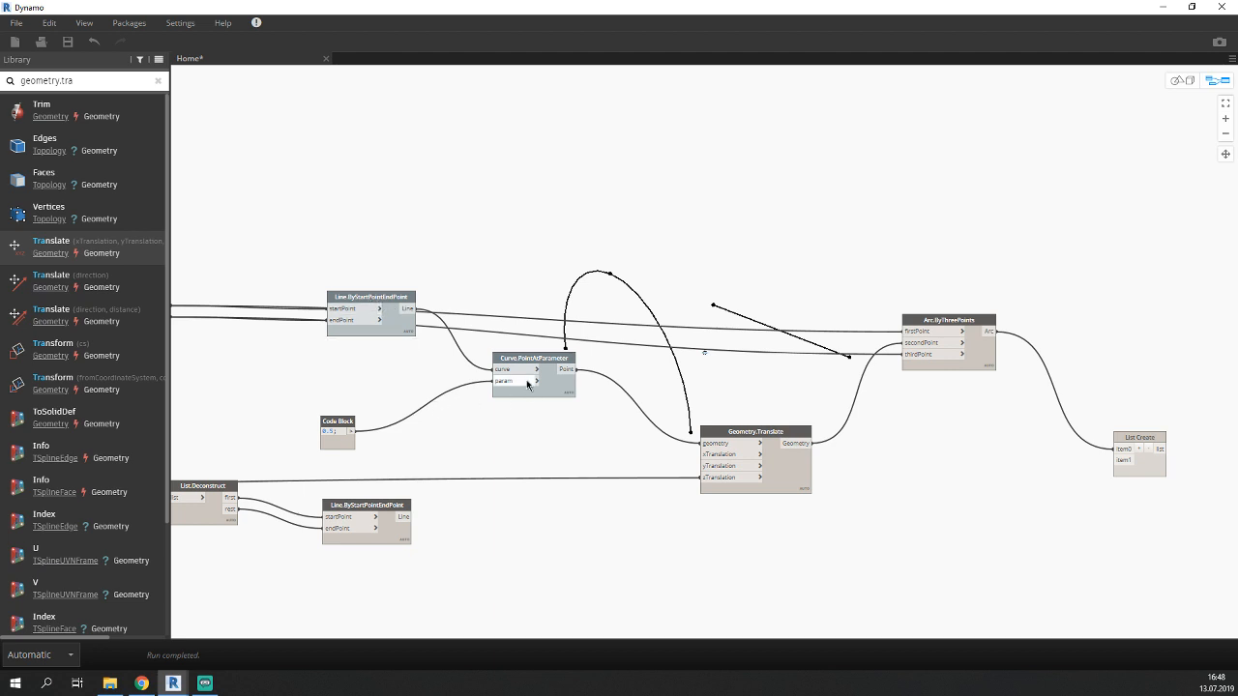
pyautogui.click(375, 303)
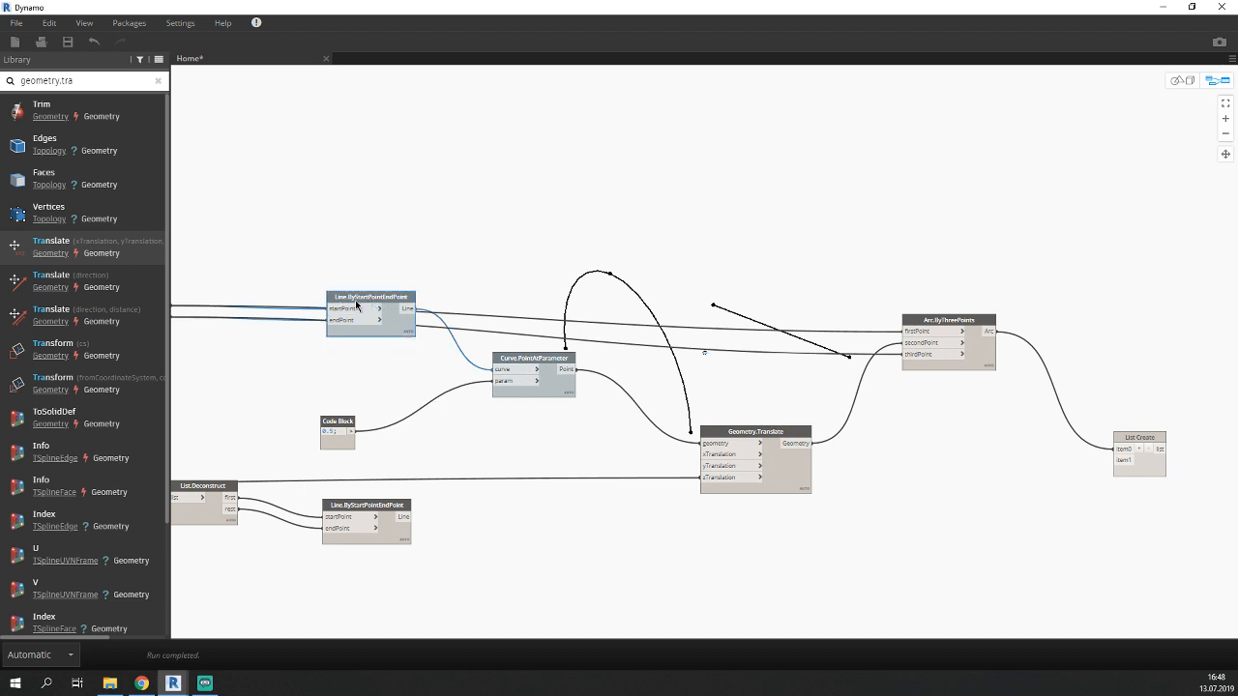
pyautogui.moveTo(408, 308); pyautogui.dragTo(1115, 461)
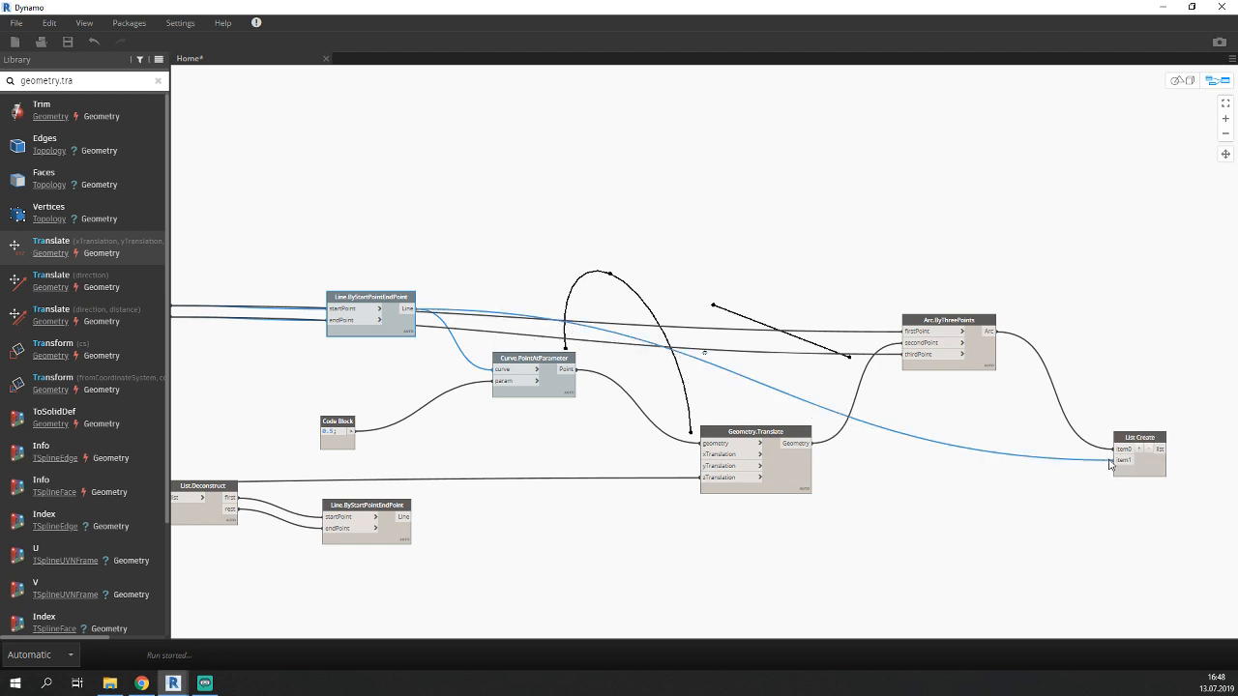
# Turn off the geometry preview of Arc.ByThreePoints and move List Create slightly higher and closer to it.
pyautogui.moveTo(1170, 558); pyautogui.dragTo(534, 514, button='middle')
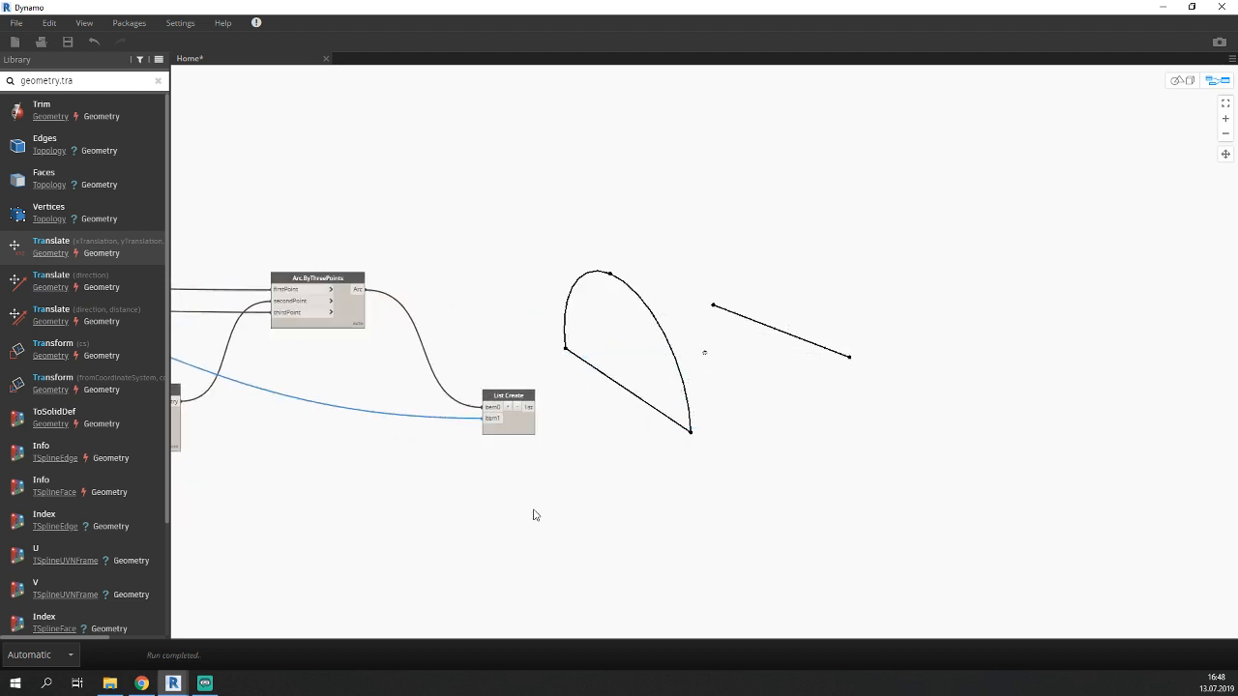
pyautogui.click(358, 310)
pyautogui.rightClick(350, 312)
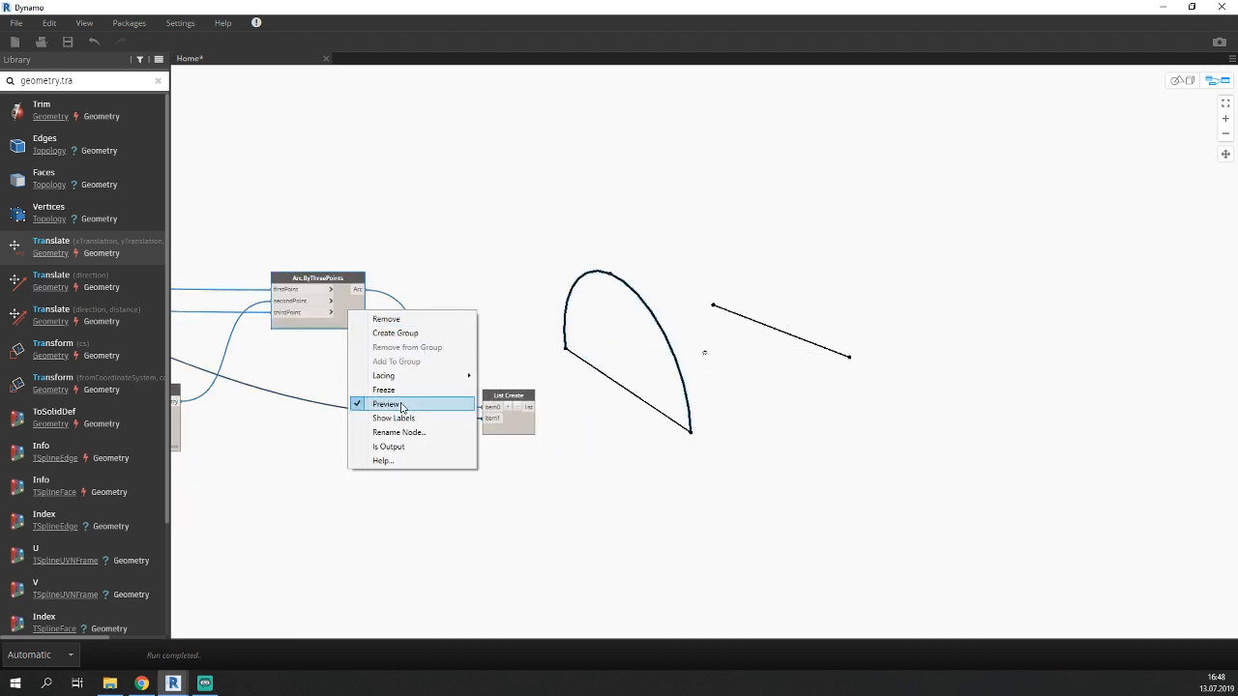
pyautogui.click(401, 407)
pyautogui.click(691, 389)
pyautogui.click(513, 423)
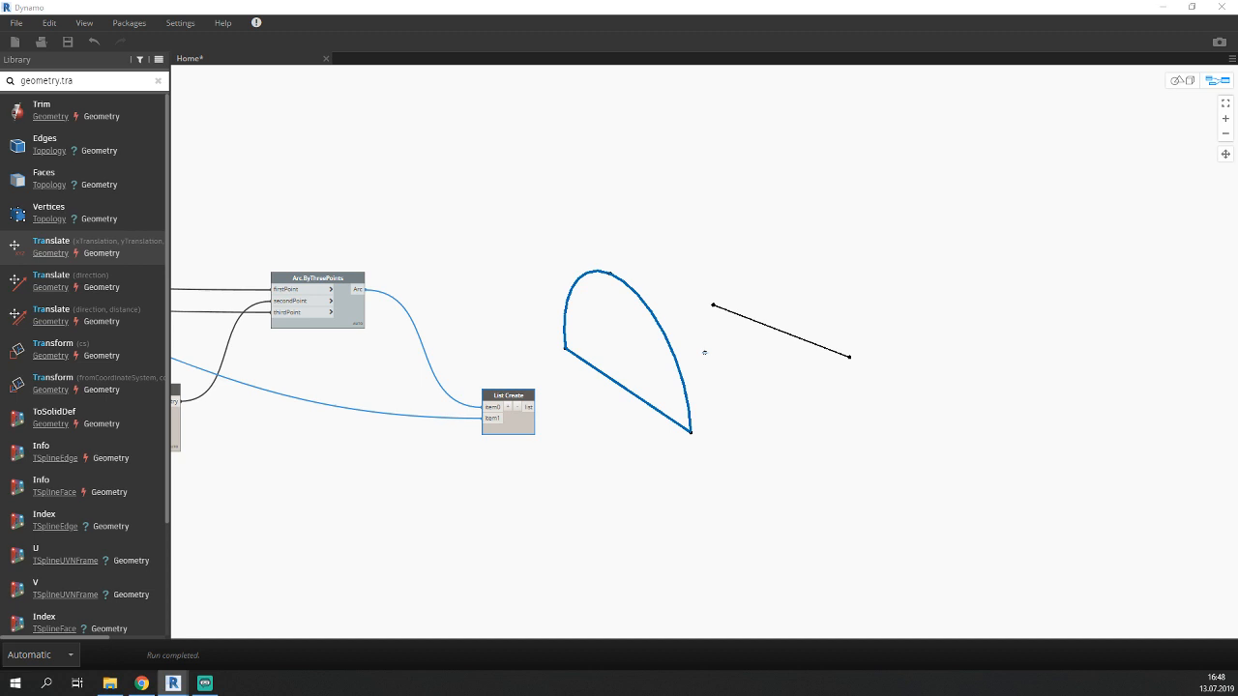
pyautogui.click(640, 443)
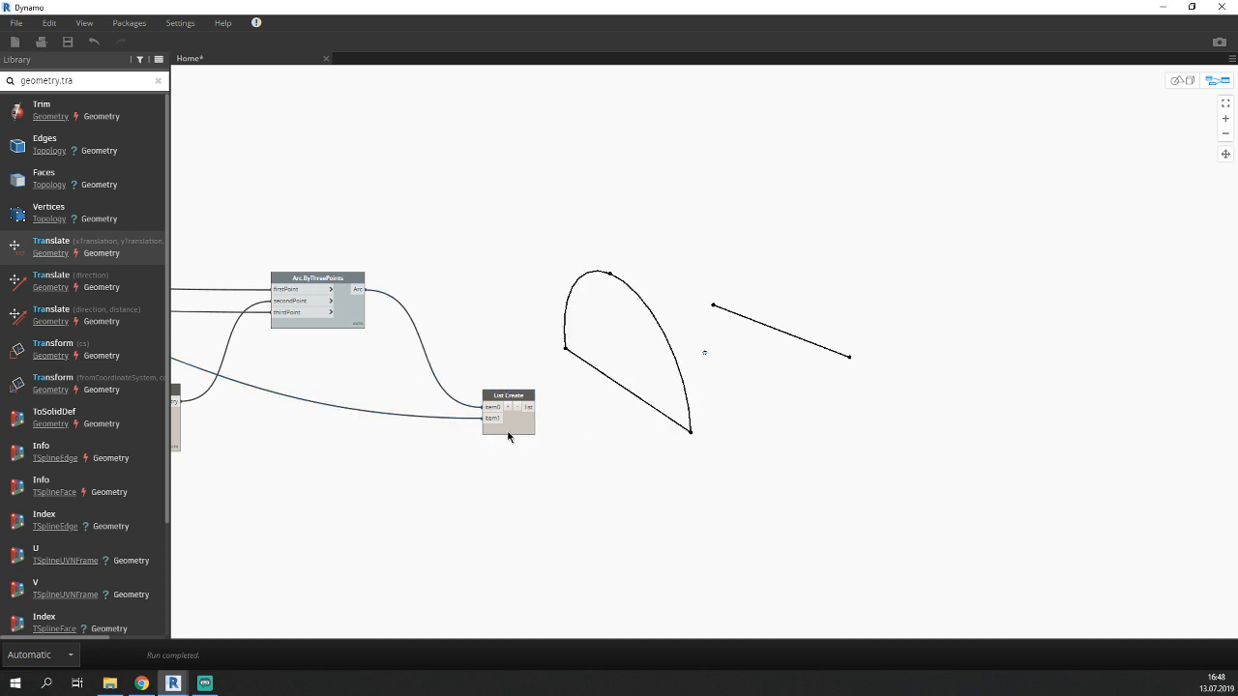
pyautogui.moveTo(507, 434); pyautogui.dragTo(504, 397)
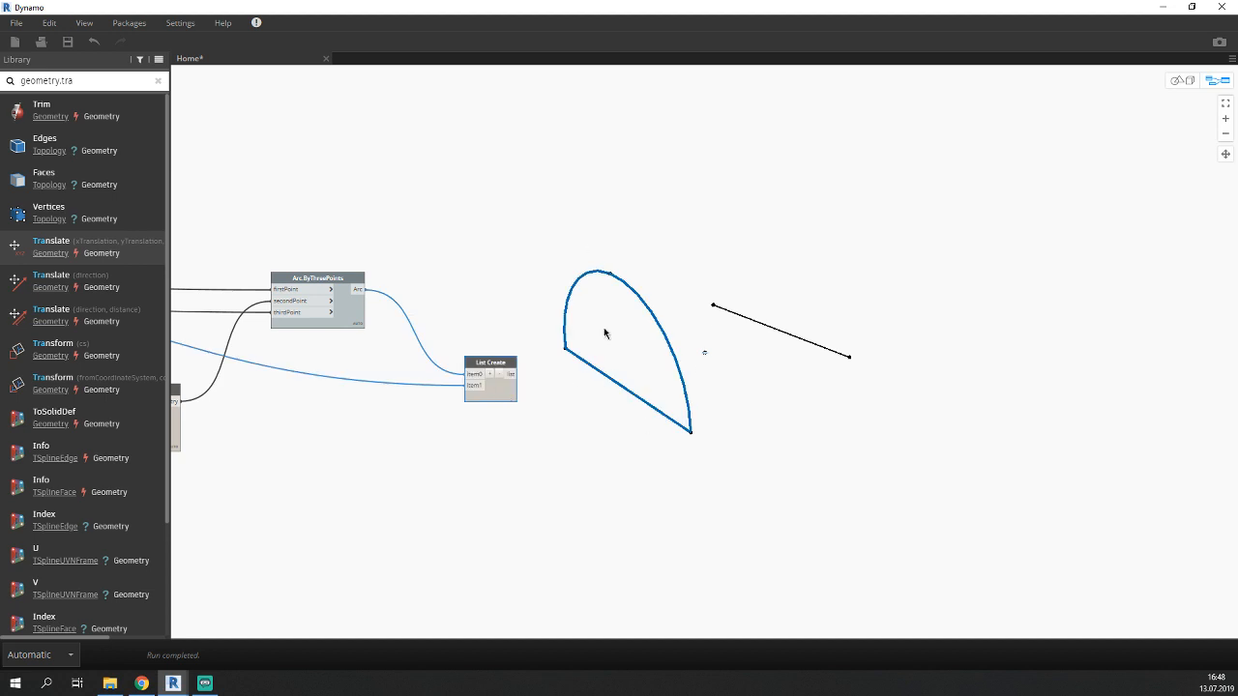
# Find and add a PolyCurve.ByJoinedCurves node, place it beside List Create, and connect the list output to its curves input.
pyautogui.click(73, 82)
pyautogui.press('BackSpace')
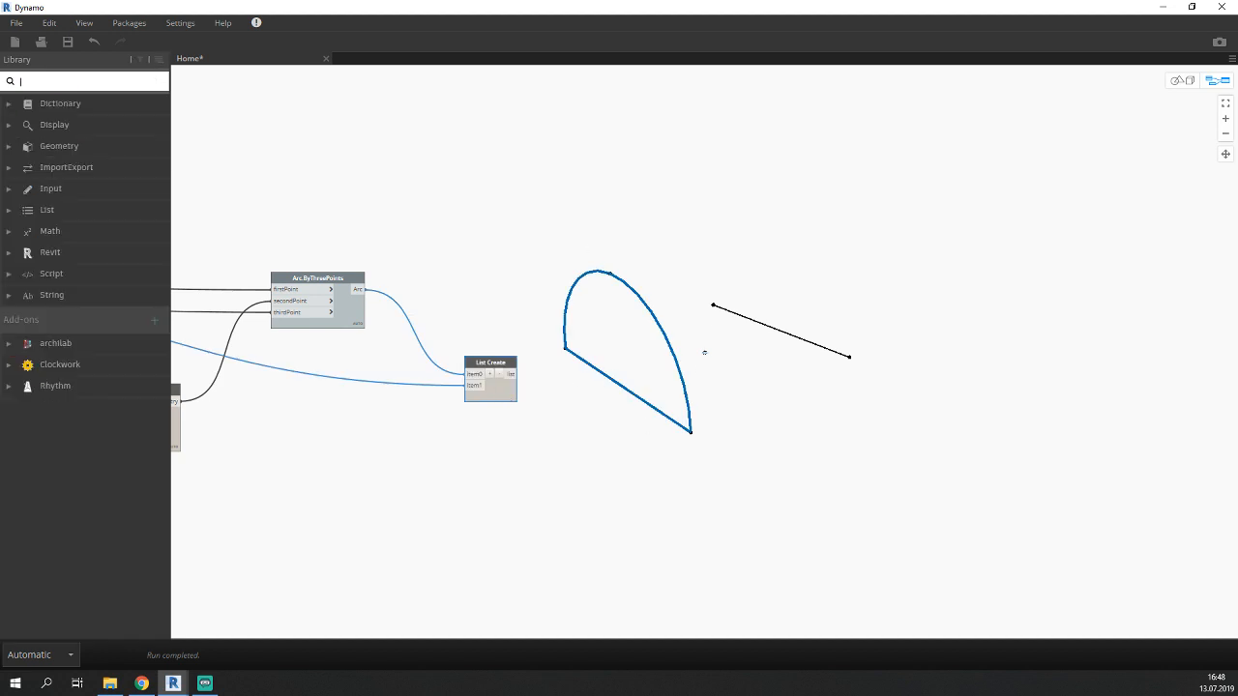
pyautogui.write('poly')
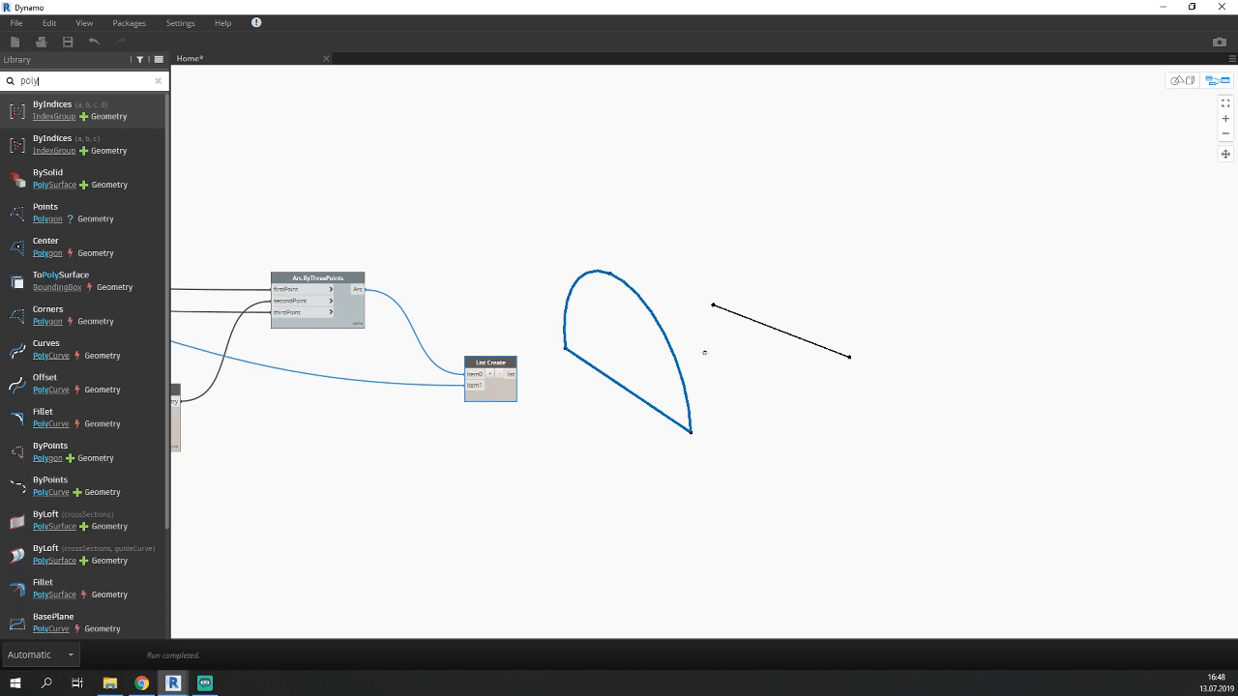
pyautogui.write('curve')
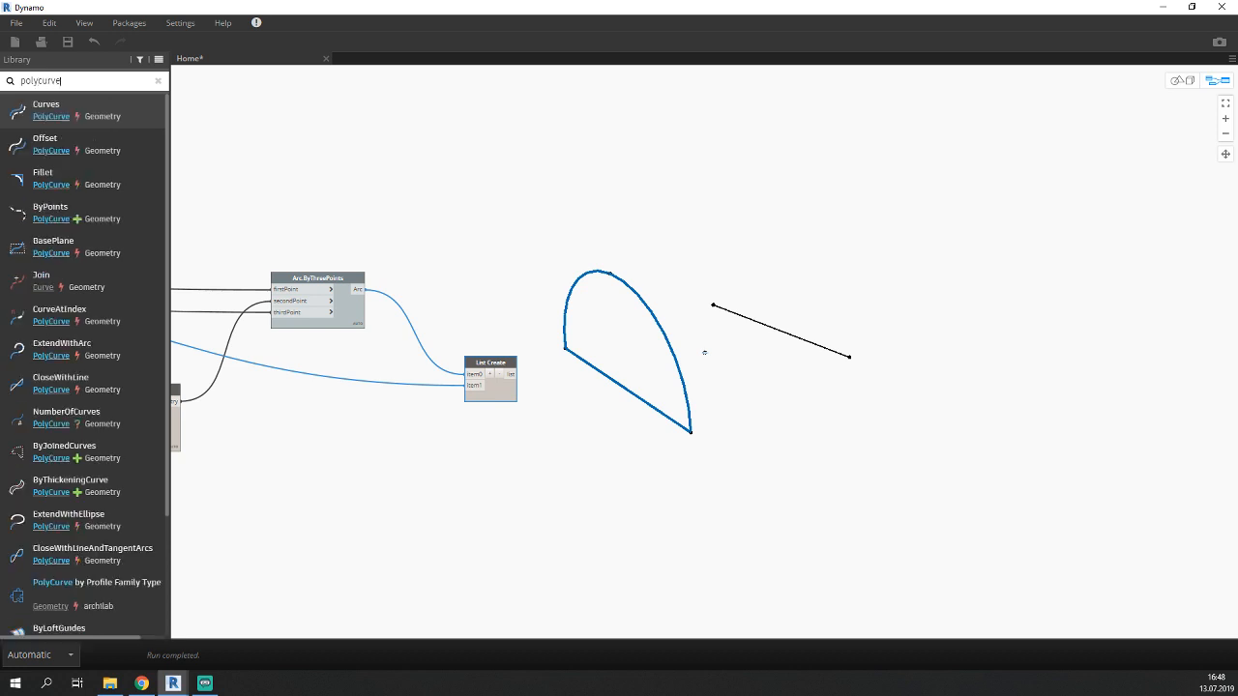
pyautogui.write('.byjo')
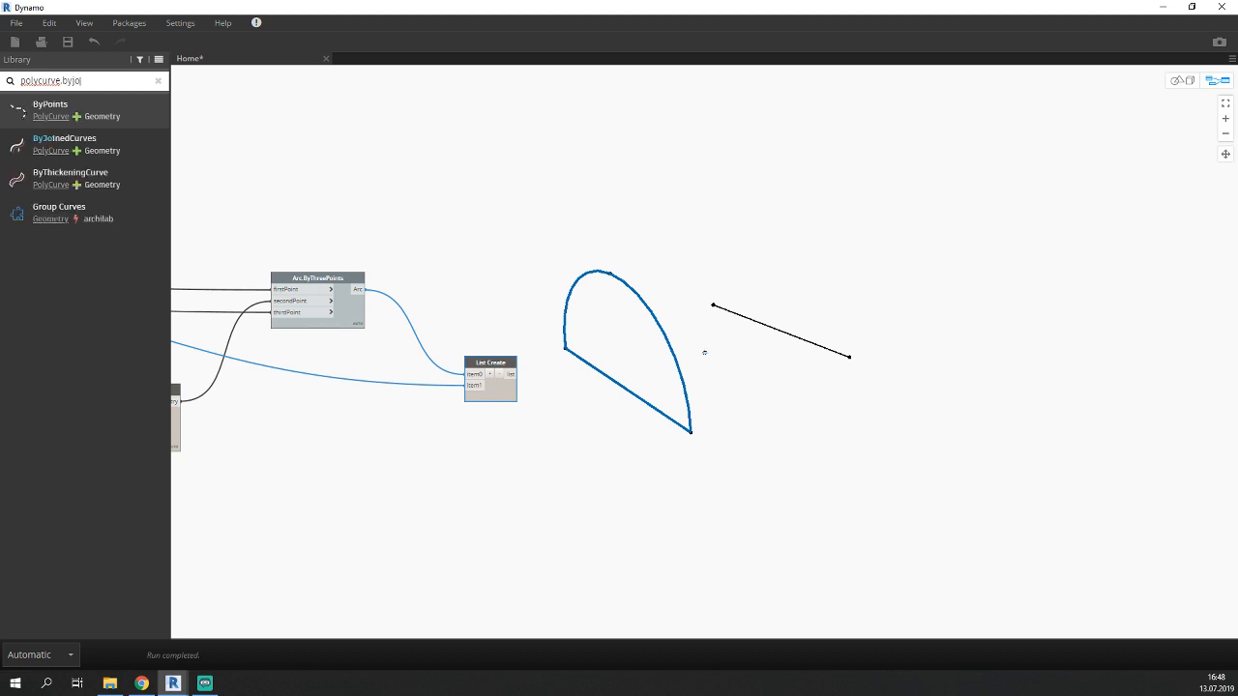
pyautogui.click(123, 139)
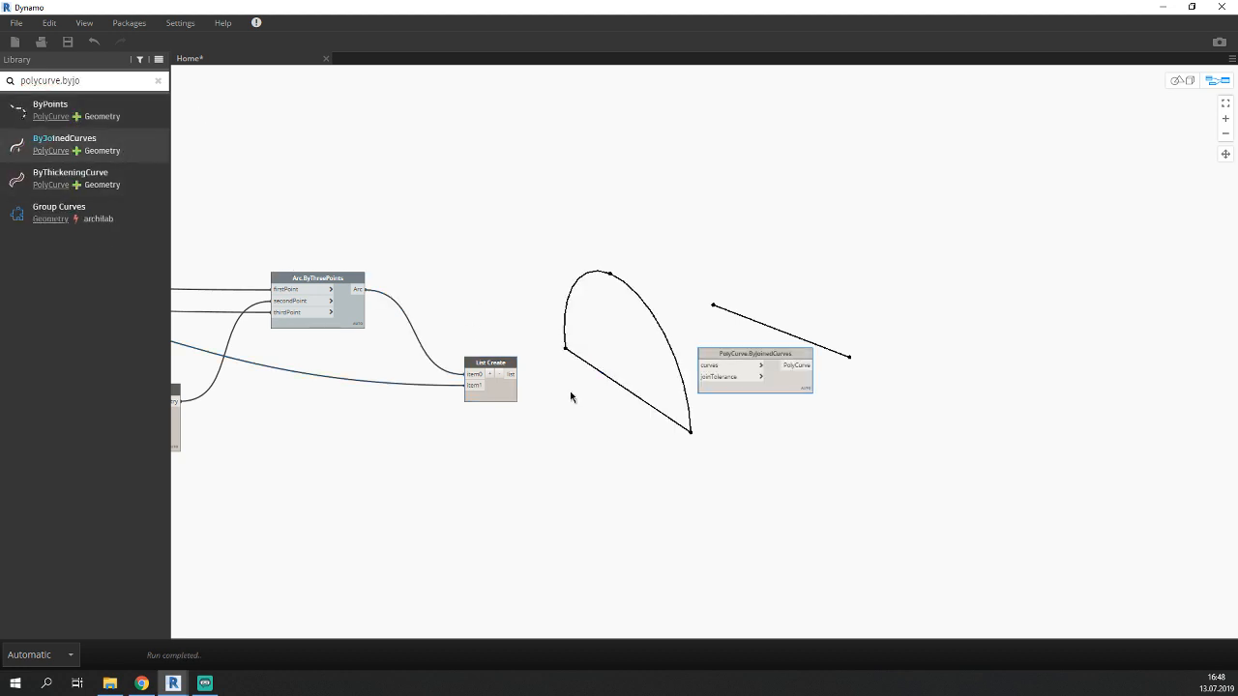
pyautogui.moveTo(511, 375); pyautogui.dragTo(606, 380)
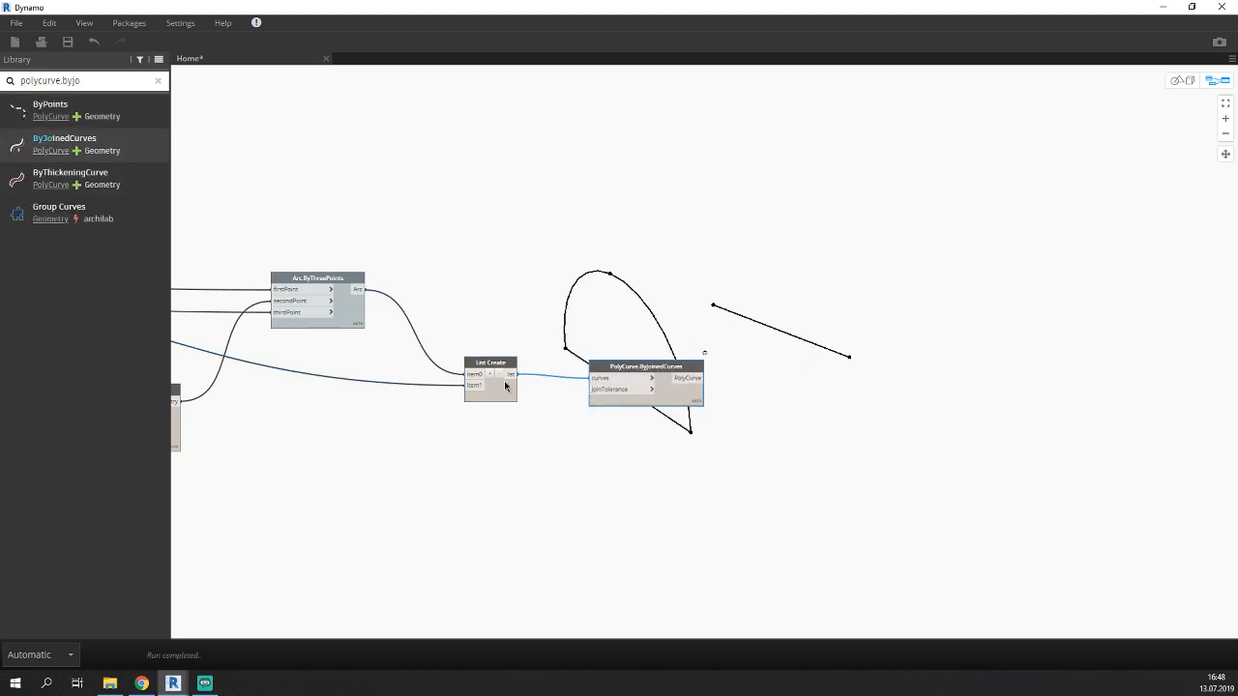
# Turn off List Create's preview and move the PolyCurve.ByJoinedCurves node lower.
pyautogui.rightClick(500, 394)
pyautogui.click(533, 474)
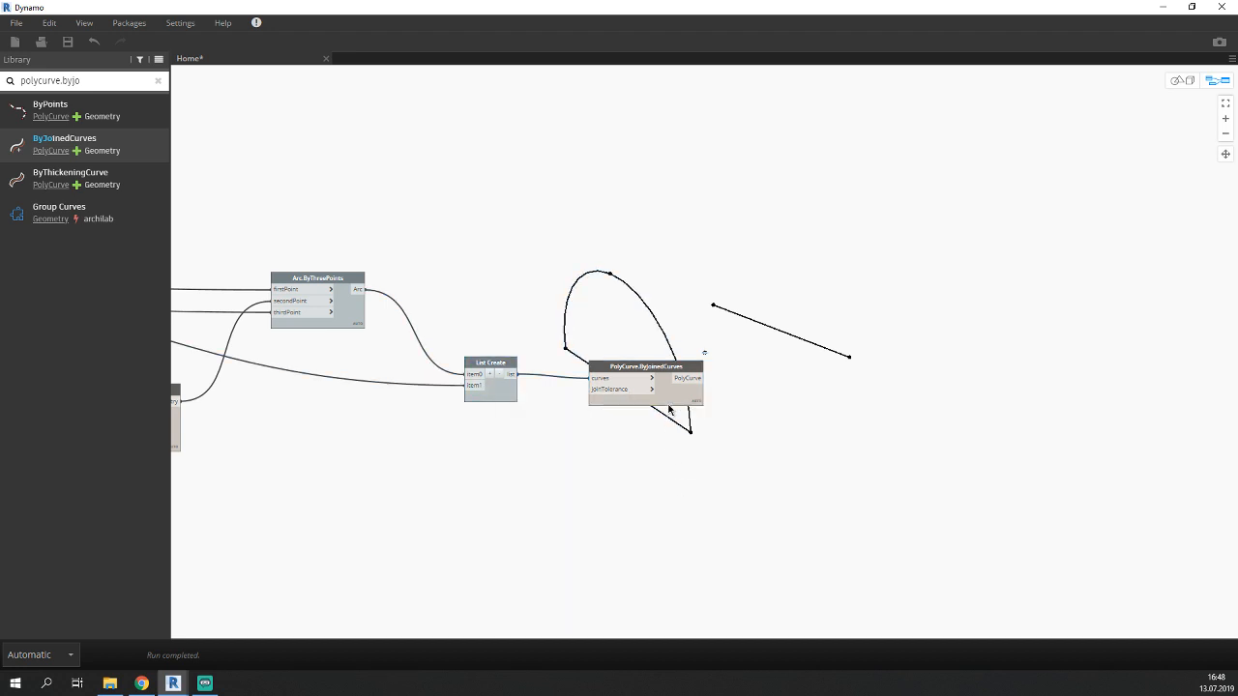
pyautogui.click(664, 396)
pyautogui.moveTo(665, 399); pyautogui.dragTo(653, 470)
pyautogui.scroll(-5, 558, 514)
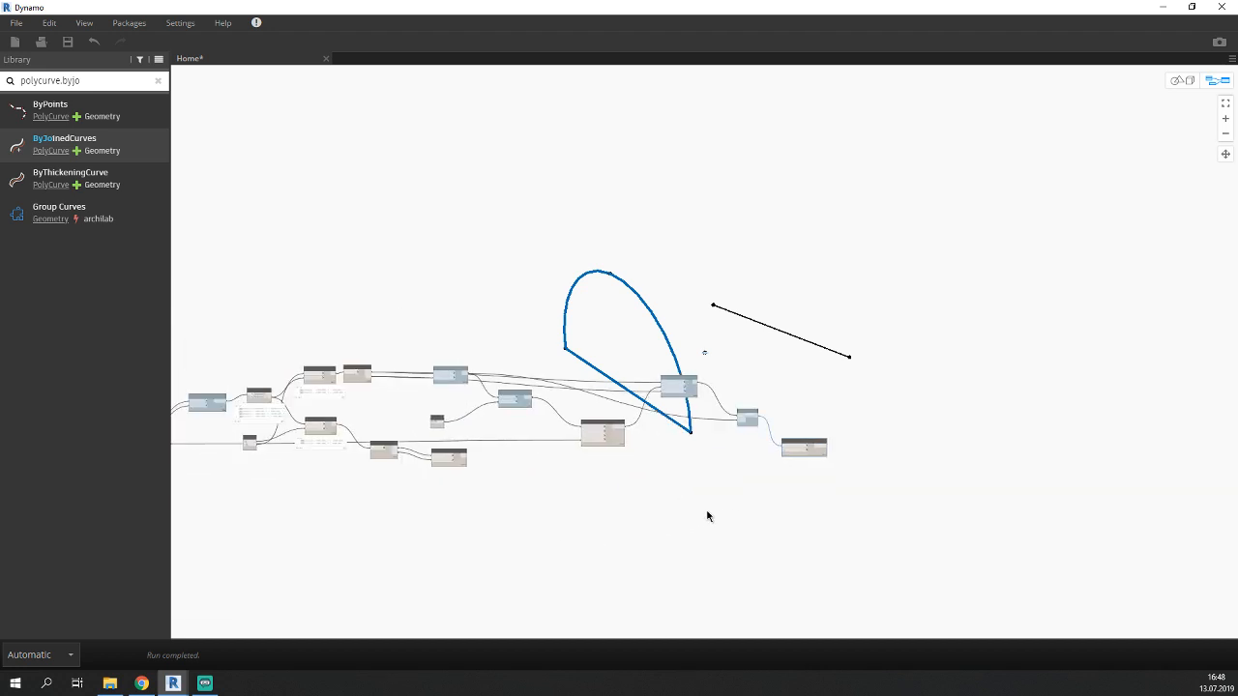
pyautogui.moveTo(609, 491); pyautogui.dragTo(712, 460, button='middle')
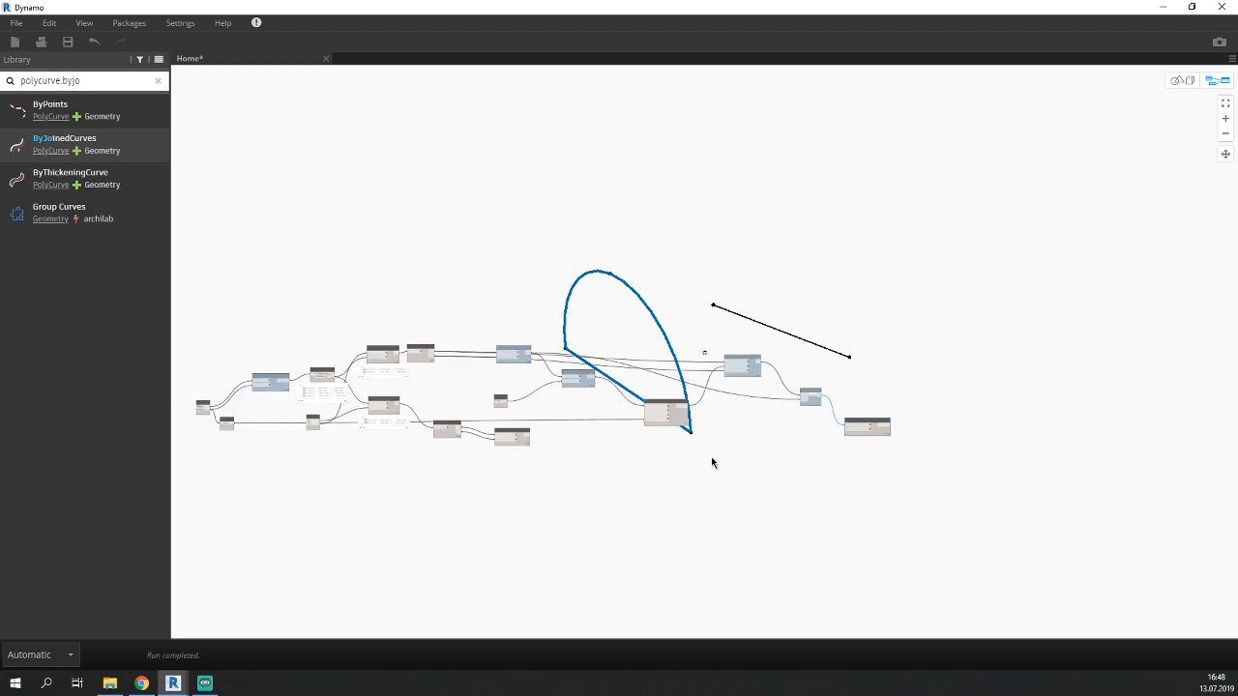
pyautogui.hotkey('alt', 'Tab')
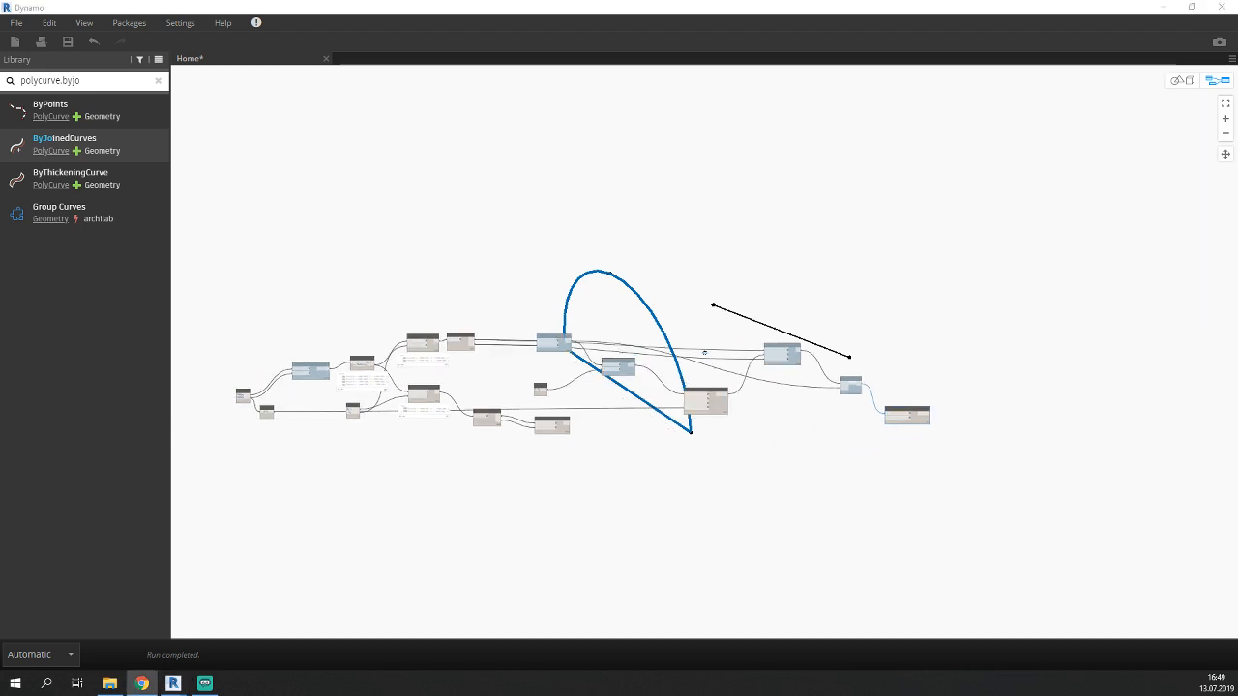
pyautogui.hotkey('alt', 'Tab')
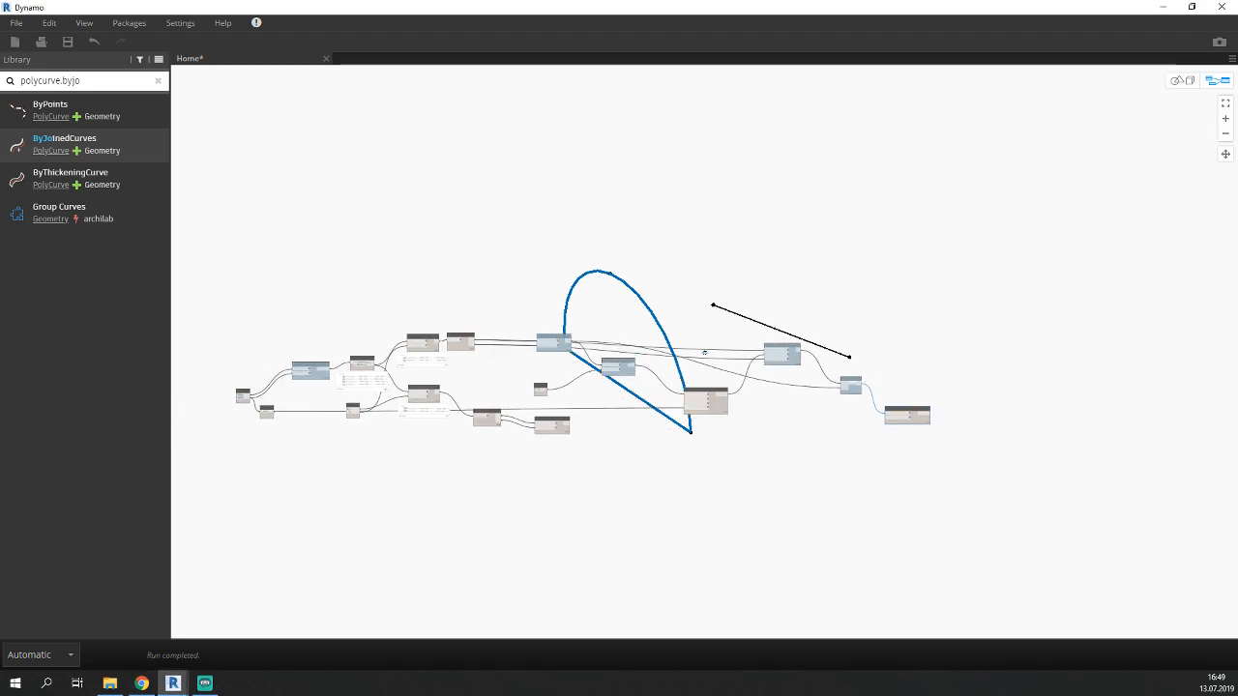
# Move the lower List.Deconstruct and Line.ByStartPointEndPoint nodes further down to free space beneath the upper branch.
pyautogui.scroll(6, 580, 421)
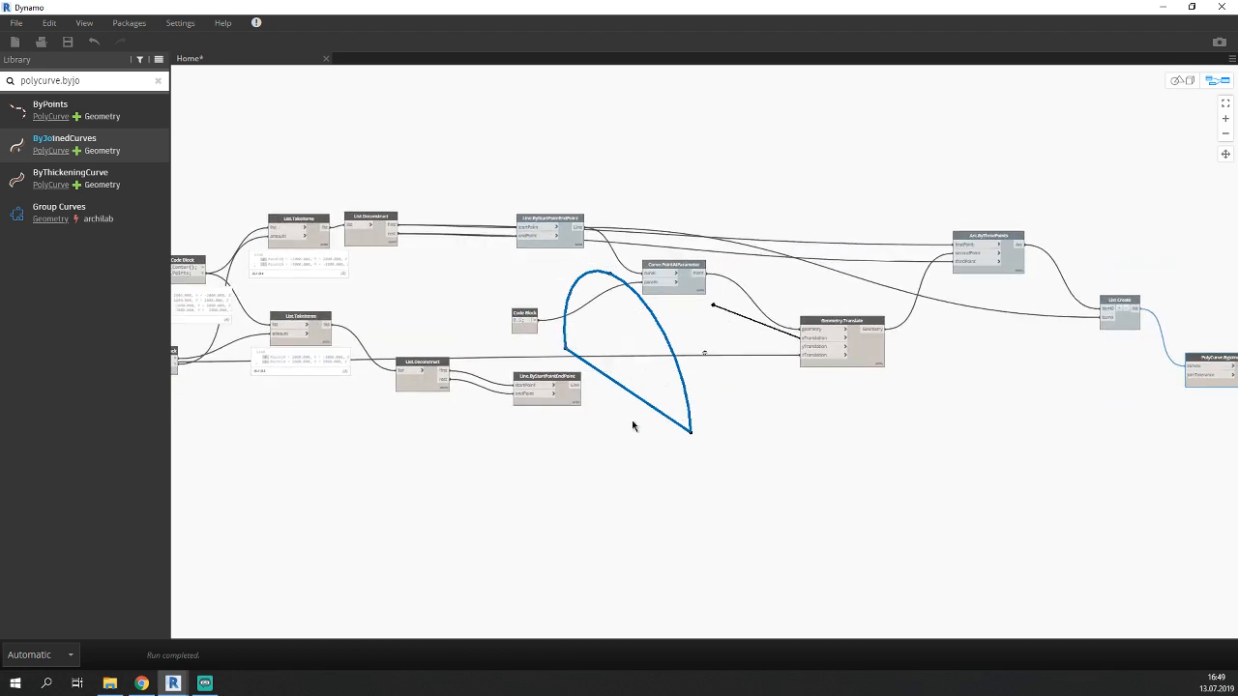
pyautogui.moveTo(571, 414); pyautogui.dragTo(558, 497)
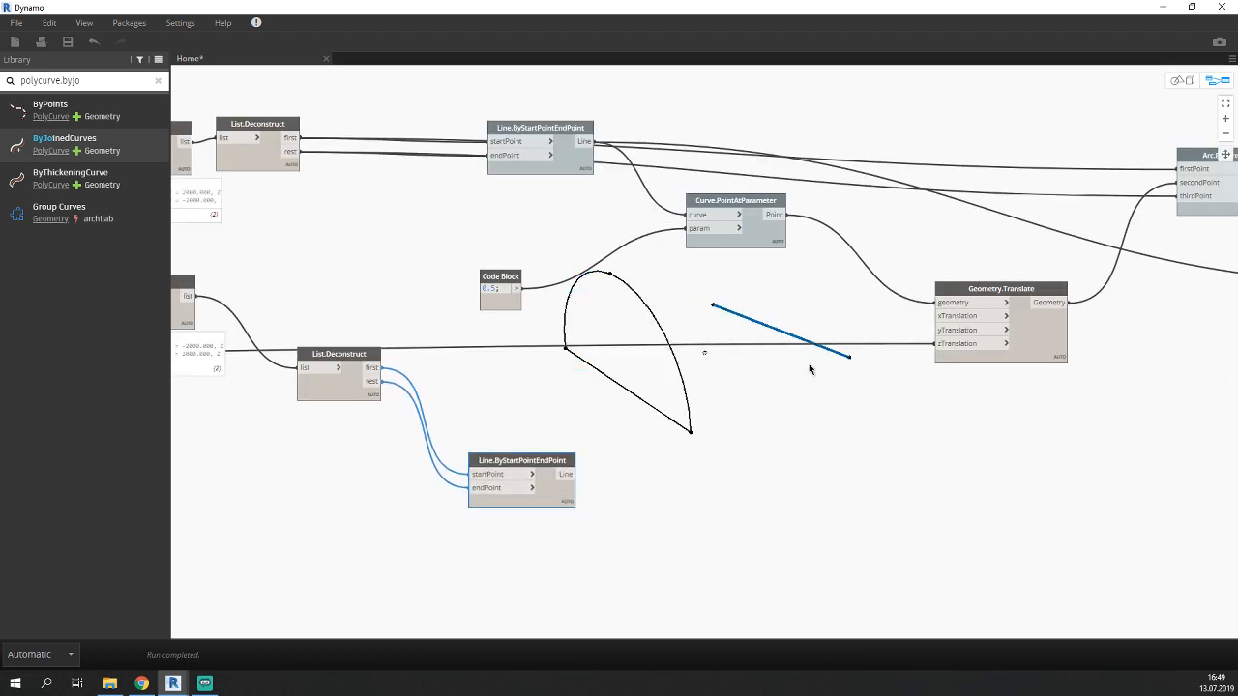
pyautogui.moveTo(724, 408); pyautogui.dragTo(705, 365, button='middle')
pyautogui.moveTo(323, 355); pyautogui.dragTo(294, 455)
pyautogui.moveTo(522, 455); pyautogui.dragTo(524, 544)
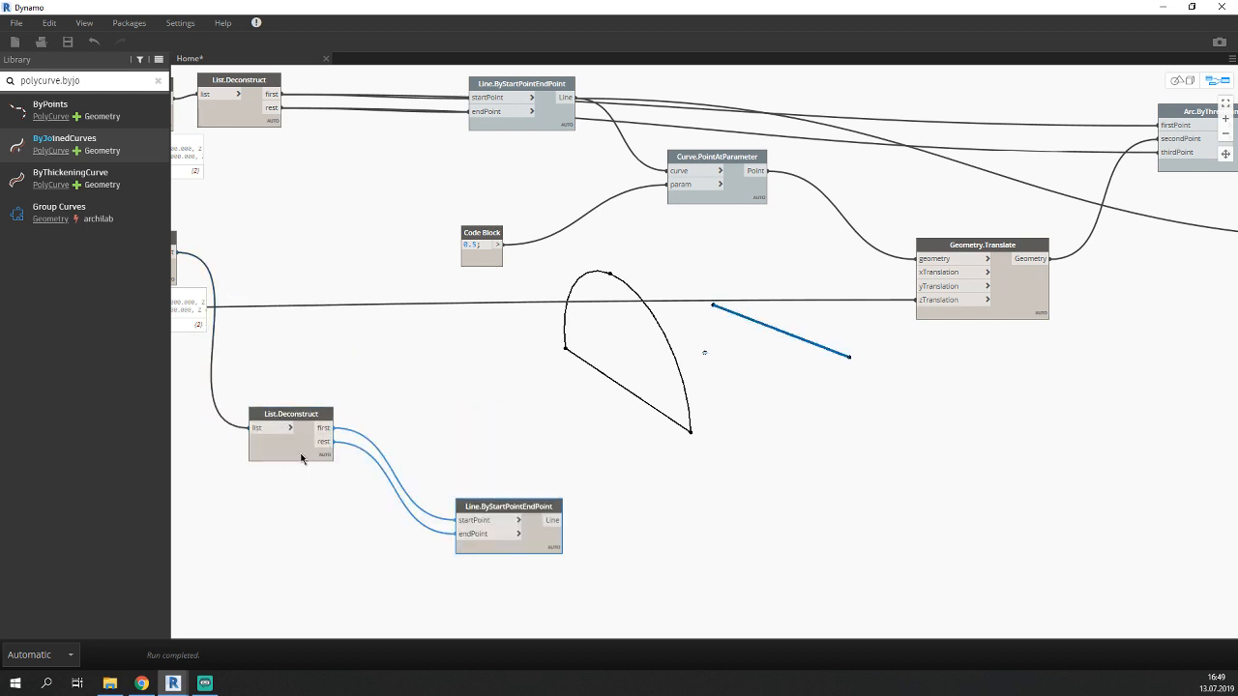
pyautogui.moveTo(298, 456); pyautogui.dragTo(302, 543)
# Duplicate Curve.PointAtParameter beside the lower Line.ByStartPointEndPoint and connect that node's Line output to the copy's curve input.
pyautogui.moveTo(590, 505); pyautogui.dragTo(548, 480, button='middle')
pyautogui.scroll(-1, 513, 508)
pyautogui.moveTo(478, 506)
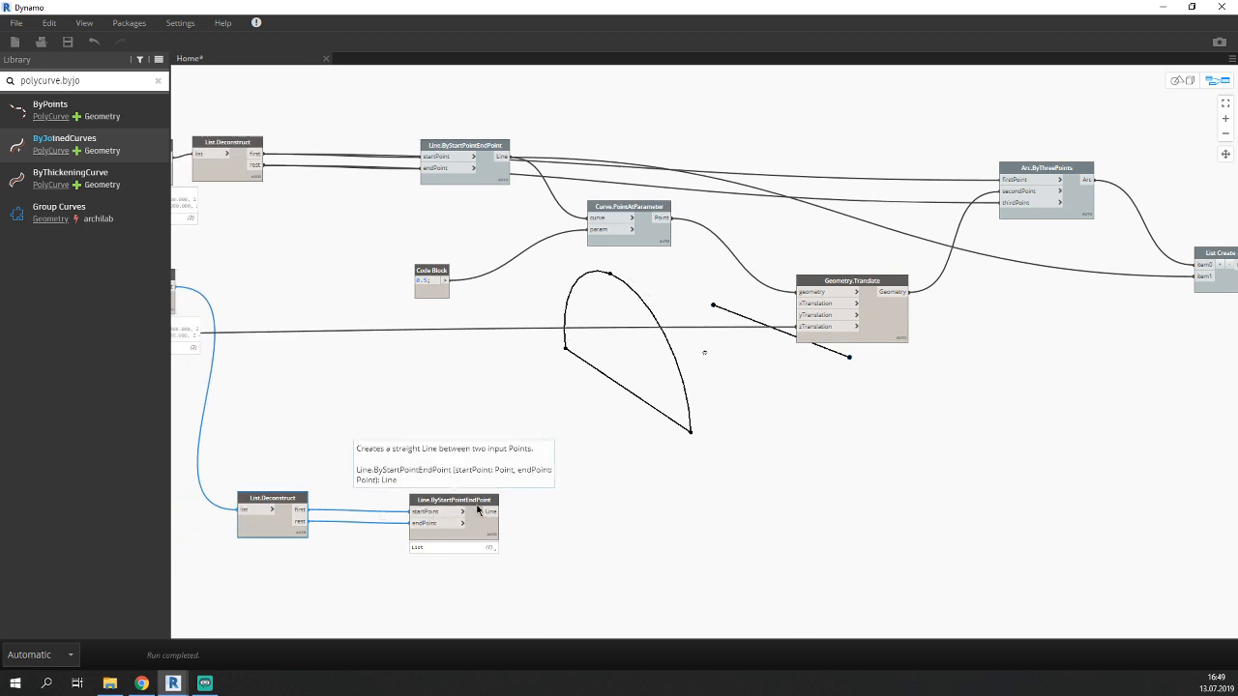
pyautogui.click(645, 239)
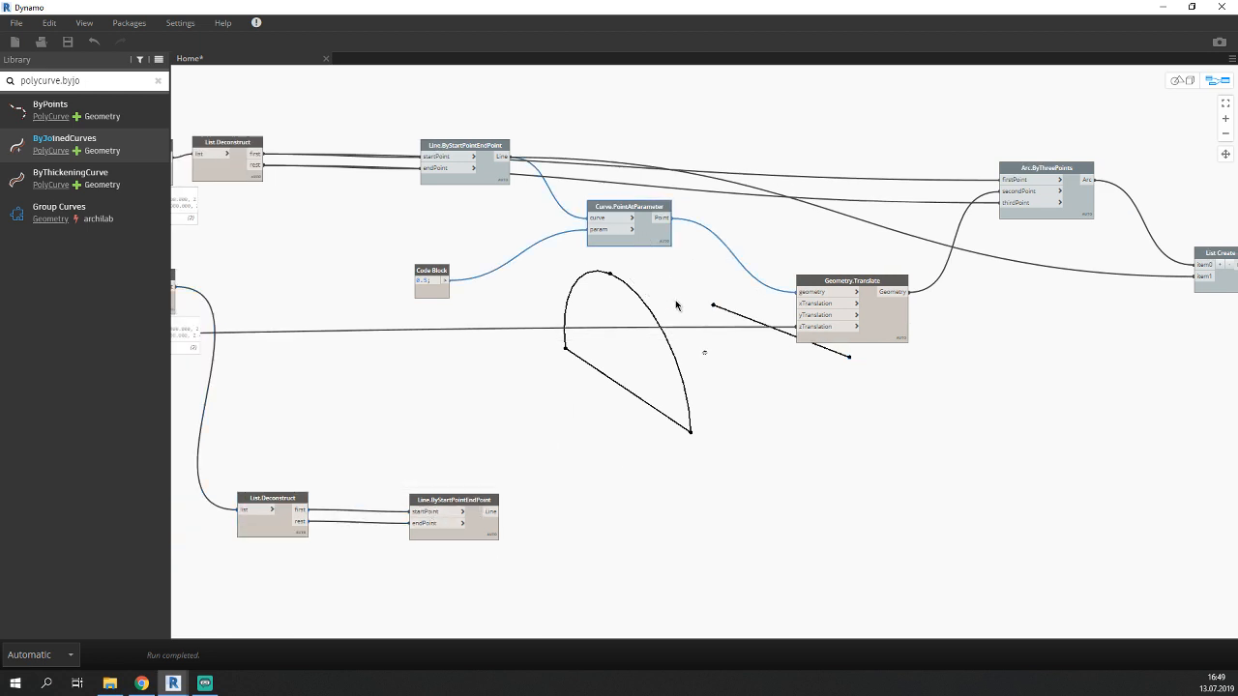
pyautogui.hotkey('ctrl', 'c')
pyautogui.hotkey('ctrl', 'v')
pyautogui.moveTo(744, 242); pyautogui.dragTo(679, 524)
pyautogui.moveTo(426, 271); pyautogui.dragTo(432, 285)
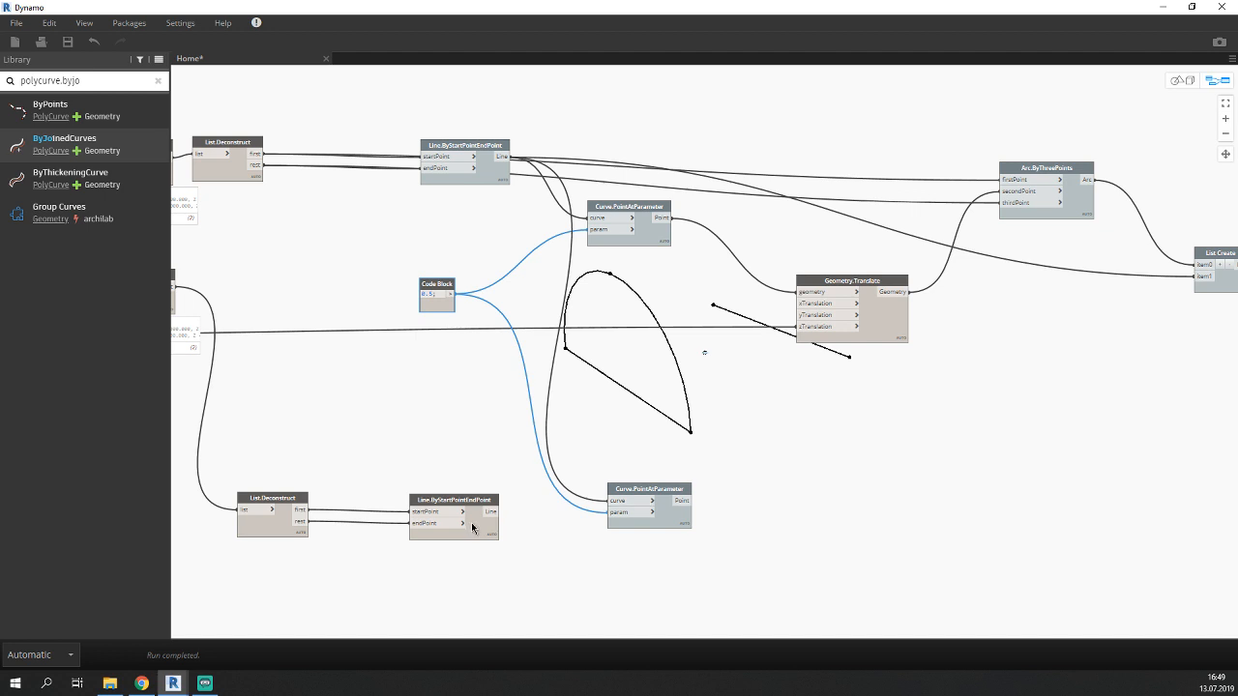
pyautogui.click(492, 511)
pyautogui.click(627, 503)
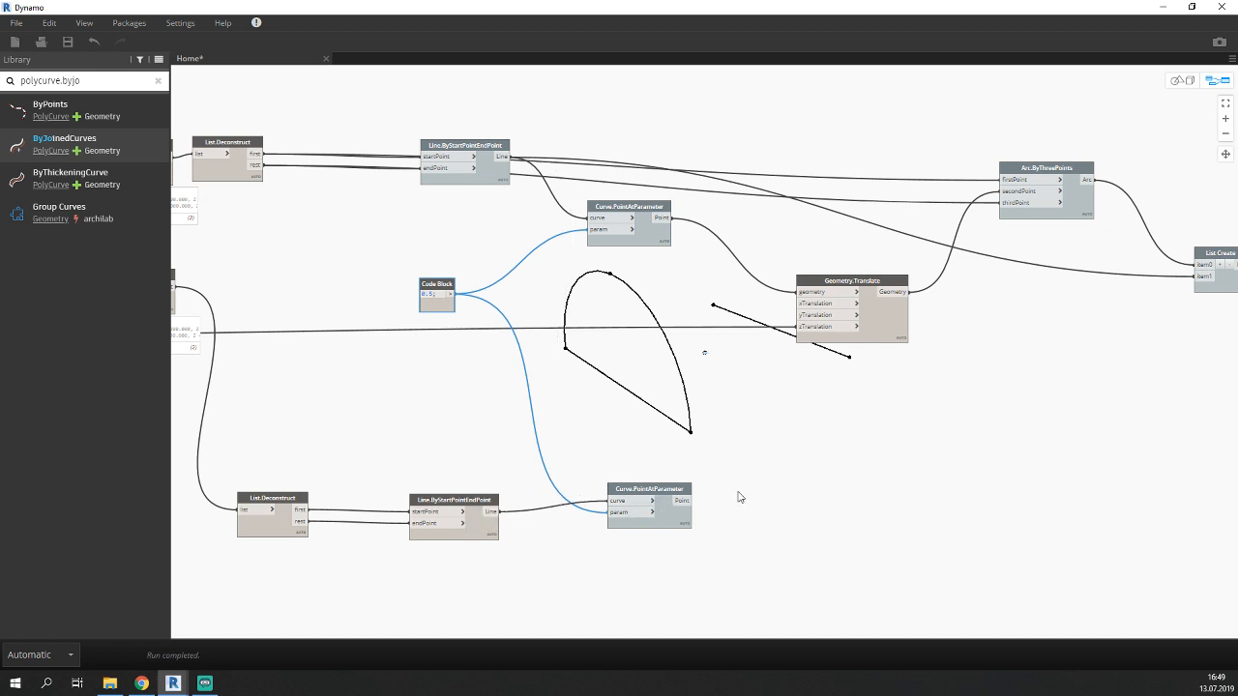
pyautogui.click(653, 493)
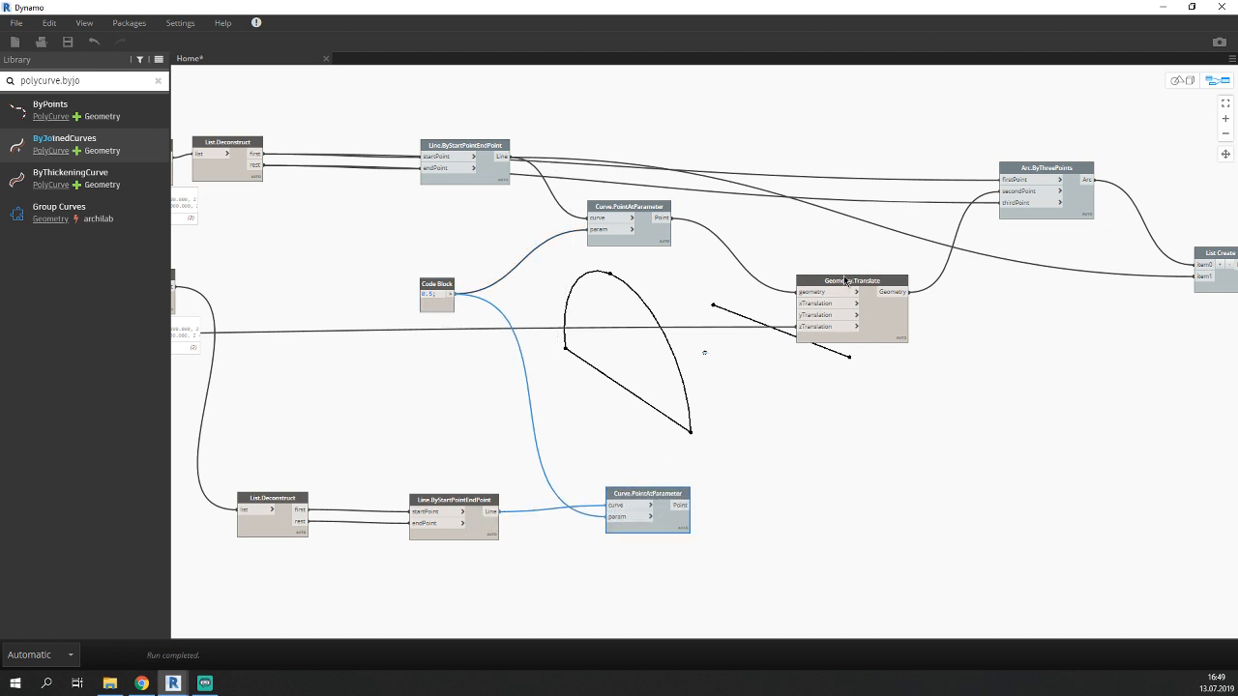
# Duplicate Geometry.Translate beside the lower Curve.PointAtParameter and connect that node's Point output to the copy's geometry input.
pyautogui.moveTo(917, 417); pyautogui.dragTo(754, 380, button='middle')
pyautogui.moveTo(686, 441); pyautogui.dragTo(620, 441, button='middle')
pyautogui.click(652, 277)
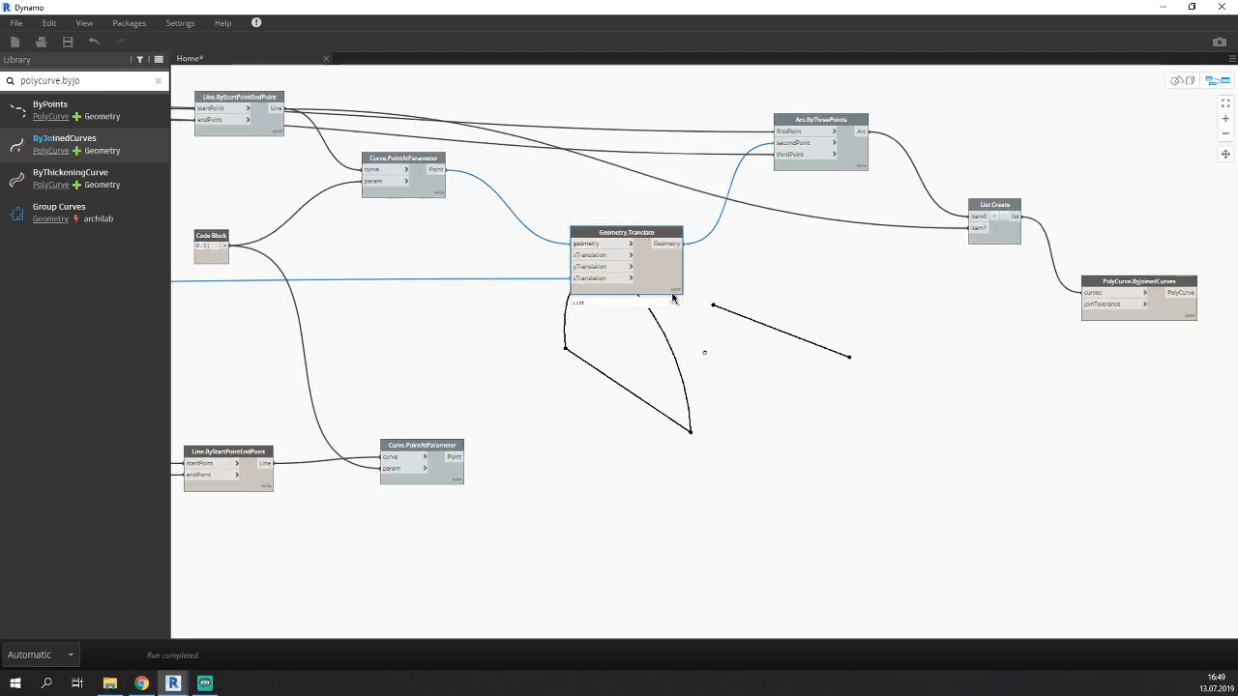
pyautogui.hotkey('ctrl', 'v')
pyautogui.moveTo(802, 285); pyautogui.dragTo(658, 528)
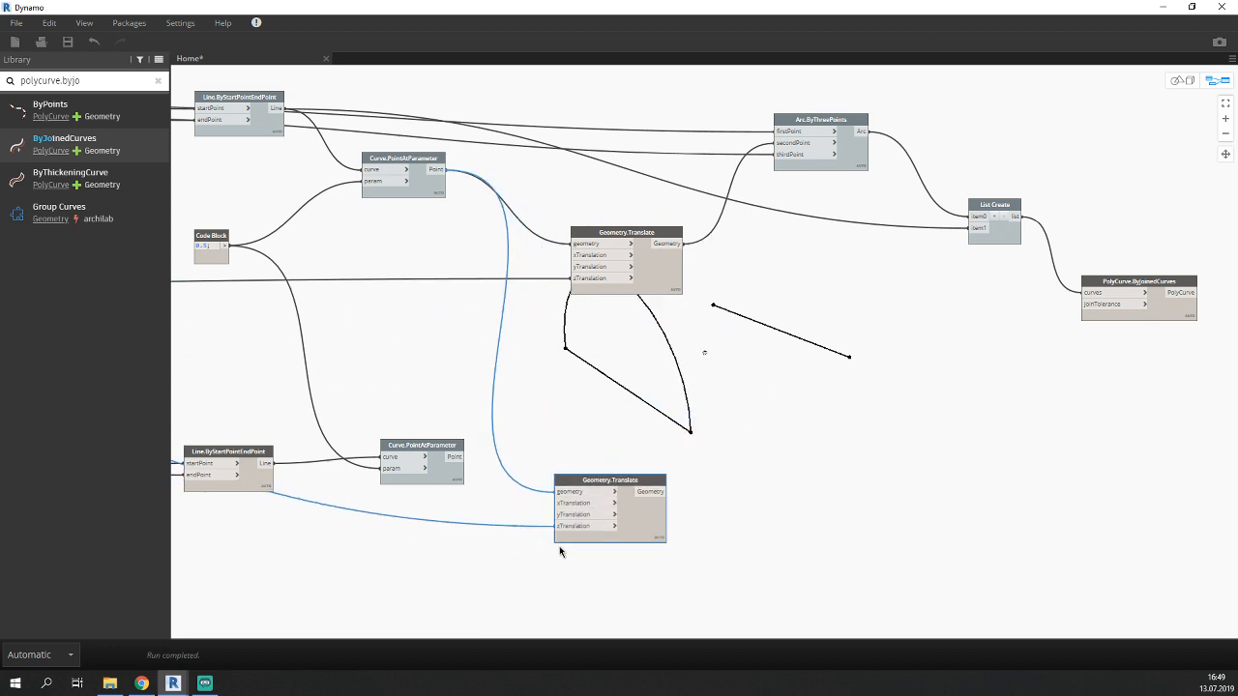
pyautogui.moveTo(460, 456); pyautogui.dragTo(563, 492)
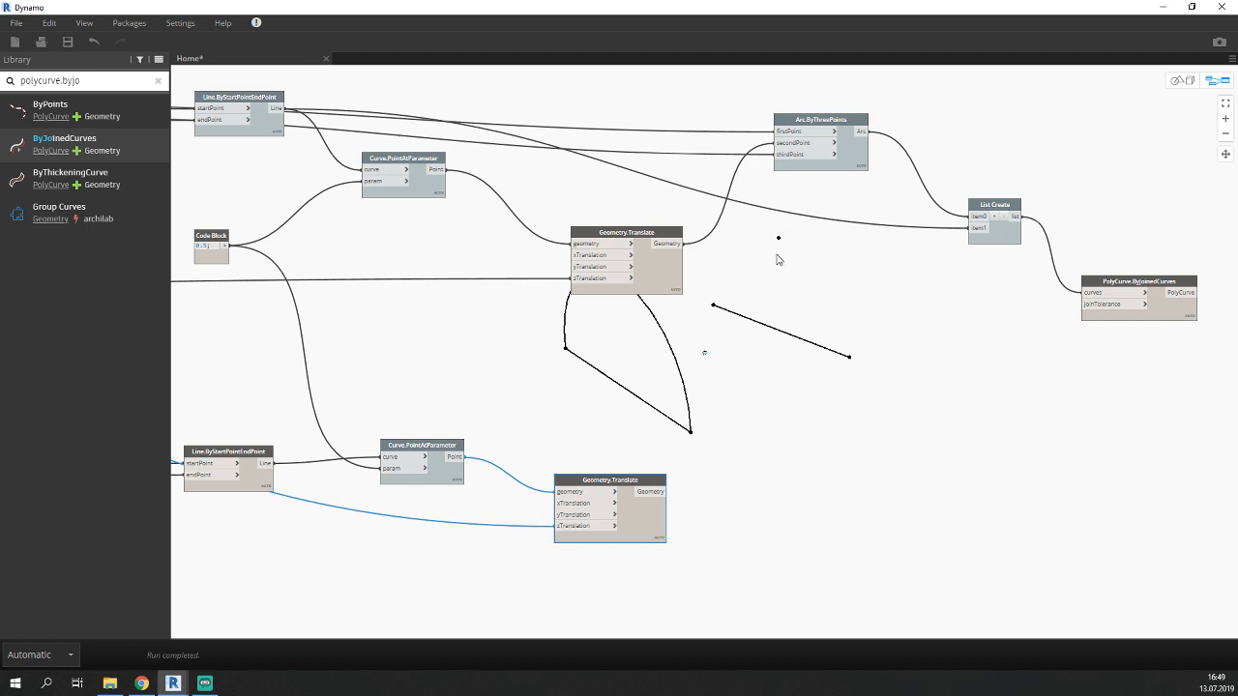
pyautogui.moveTo(640, 526); pyautogui.dragTo(619, 516)
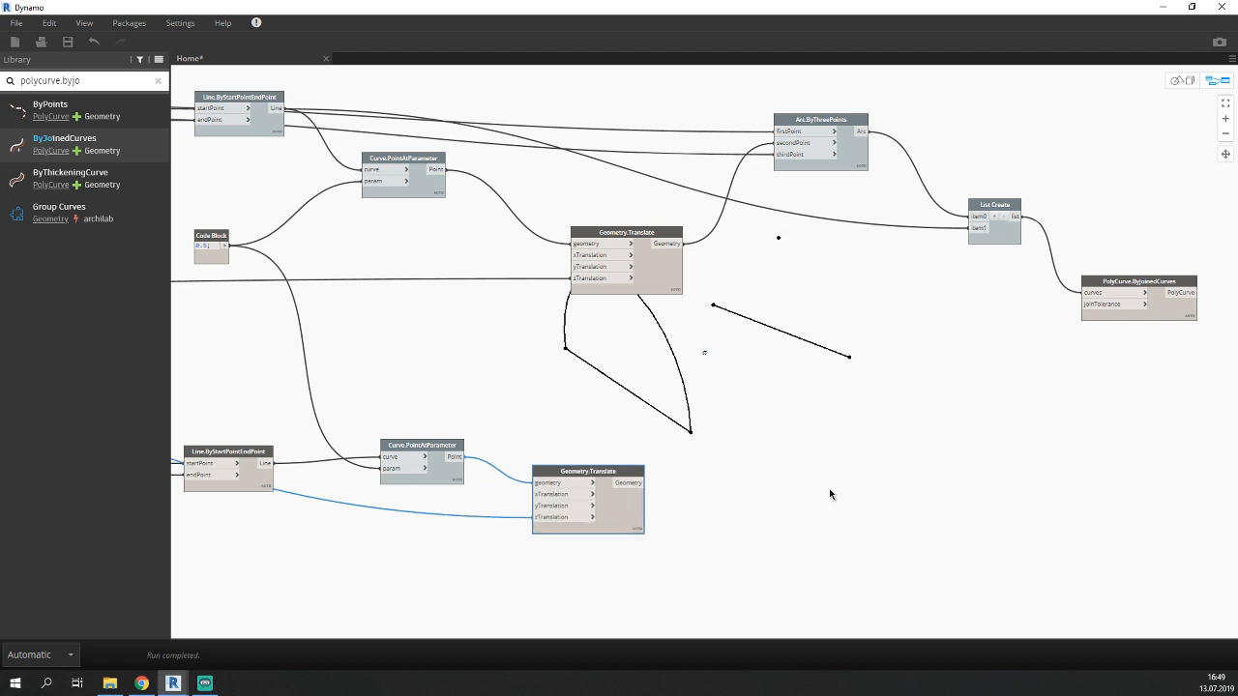
# Duplicate the Arc.ByThreePoints node and place the copy beside the lower Geometry.Translate.
pyautogui.moveTo(761, 472); pyautogui.dragTo(559, 451, button='middle')
pyautogui.click(654, 138)
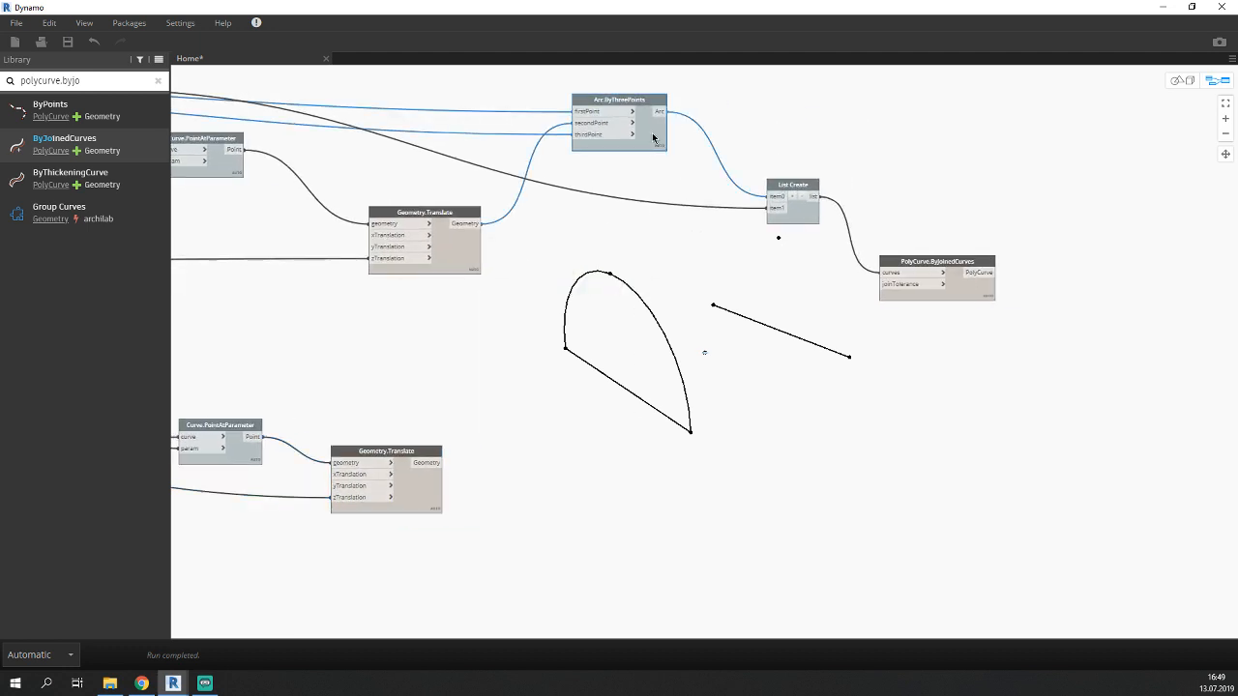
pyautogui.hotkey('ctrl', 'c')
pyautogui.hotkey('ctrl', 'v')
pyautogui.moveTo(744, 147); pyautogui.dragTo(660, 481)
# Disconnect the copied wires from the firstPoint, secondPoint and thirdPoint inputs of the lower Arc.ByThreePoints.
pyautogui.click(590, 484)
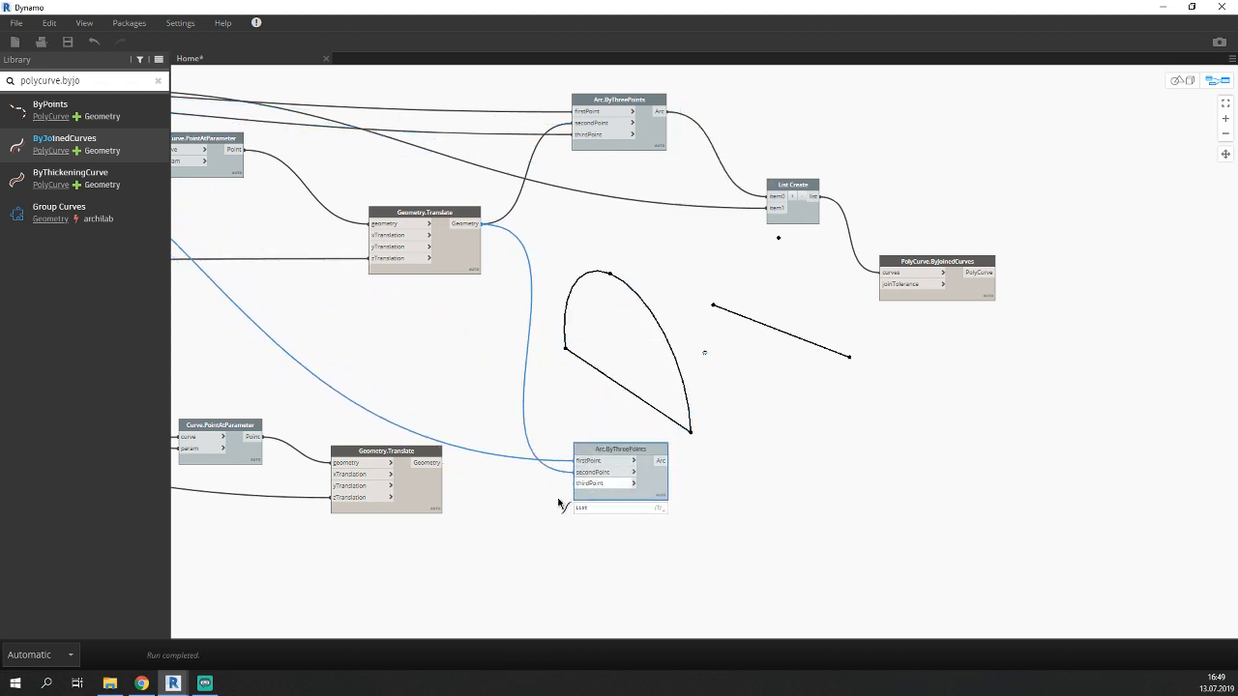
pyautogui.click(559, 501)
pyautogui.click(588, 461)
pyautogui.click(559, 472)
pyautogui.click(592, 473)
pyautogui.click(519, 496)
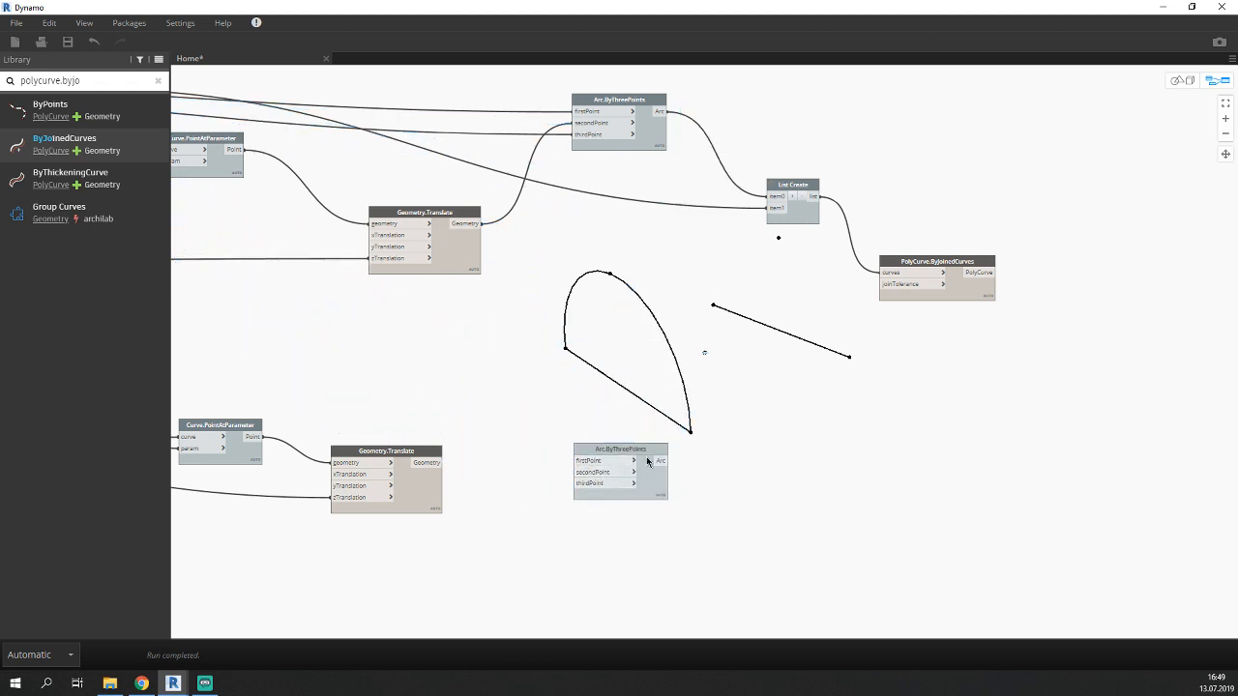
# Turn on the preview of the lower Arc.ByThreePoints and connect the lower Geometry.Translate output to its secondPoint input.
pyautogui.rightClick(654, 482)
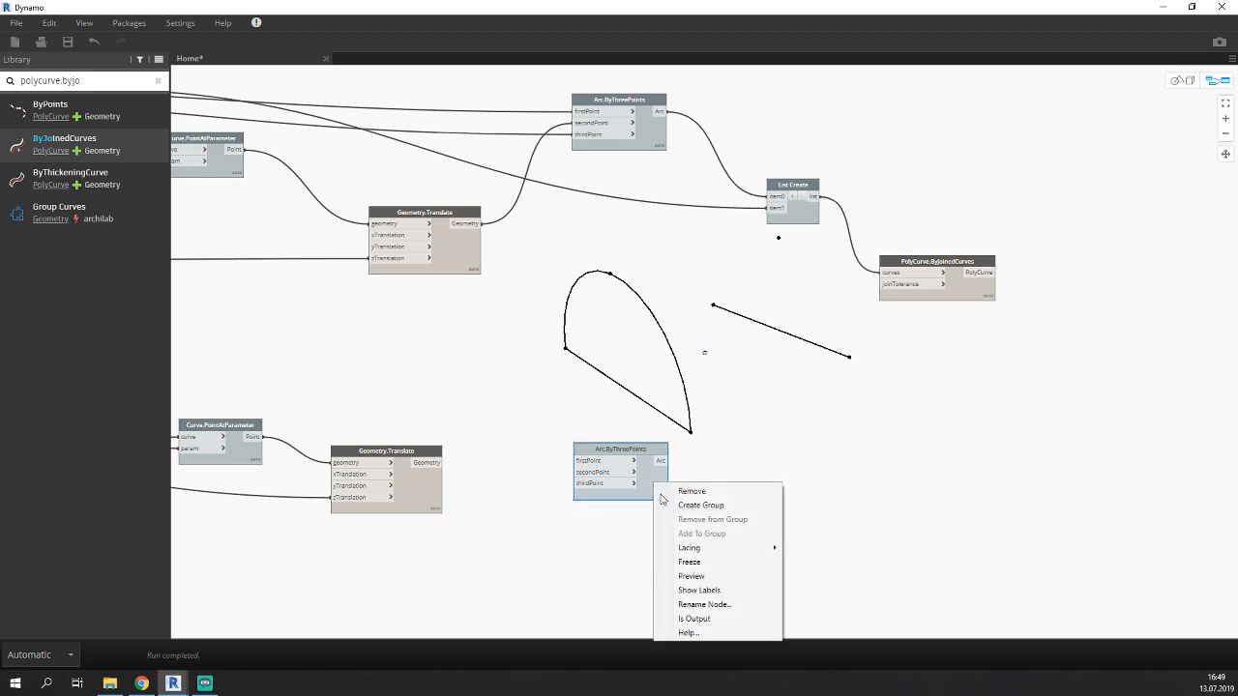
pyautogui.click(693, 579)
pyautogui.click(659, 543)
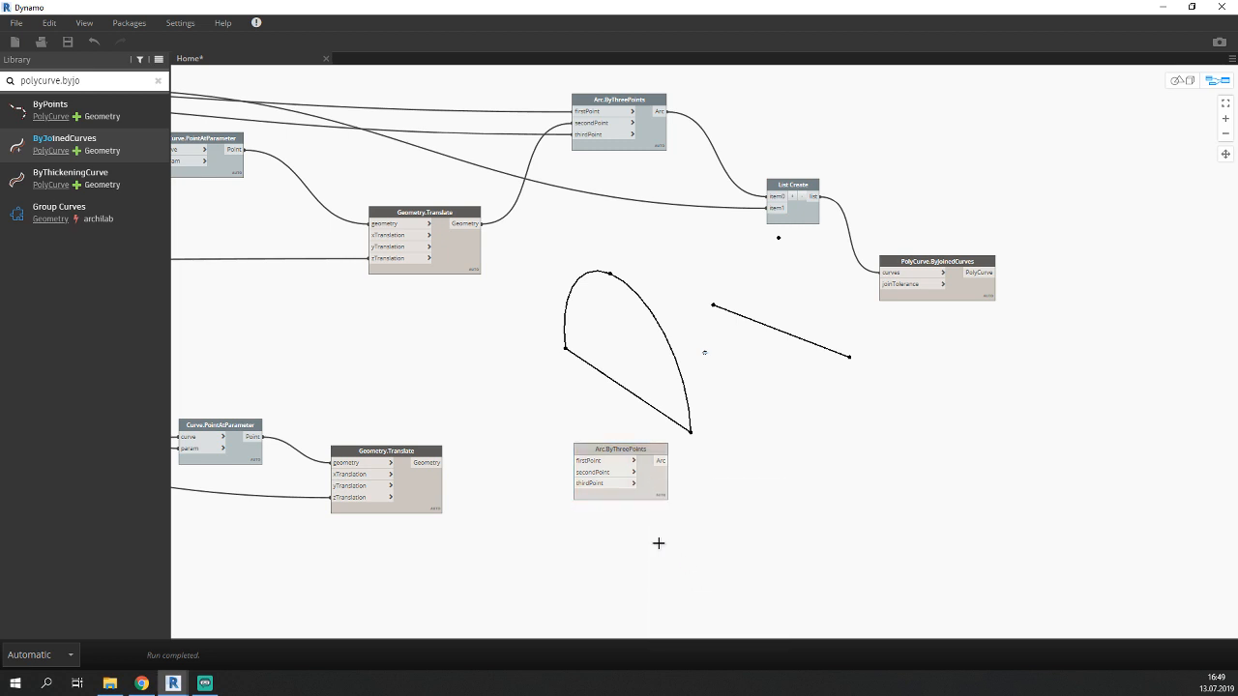
pyautogui.moveTo(645, 487); pyautogui.dragTo(638, 494)
pyautogui.click(429, 464)
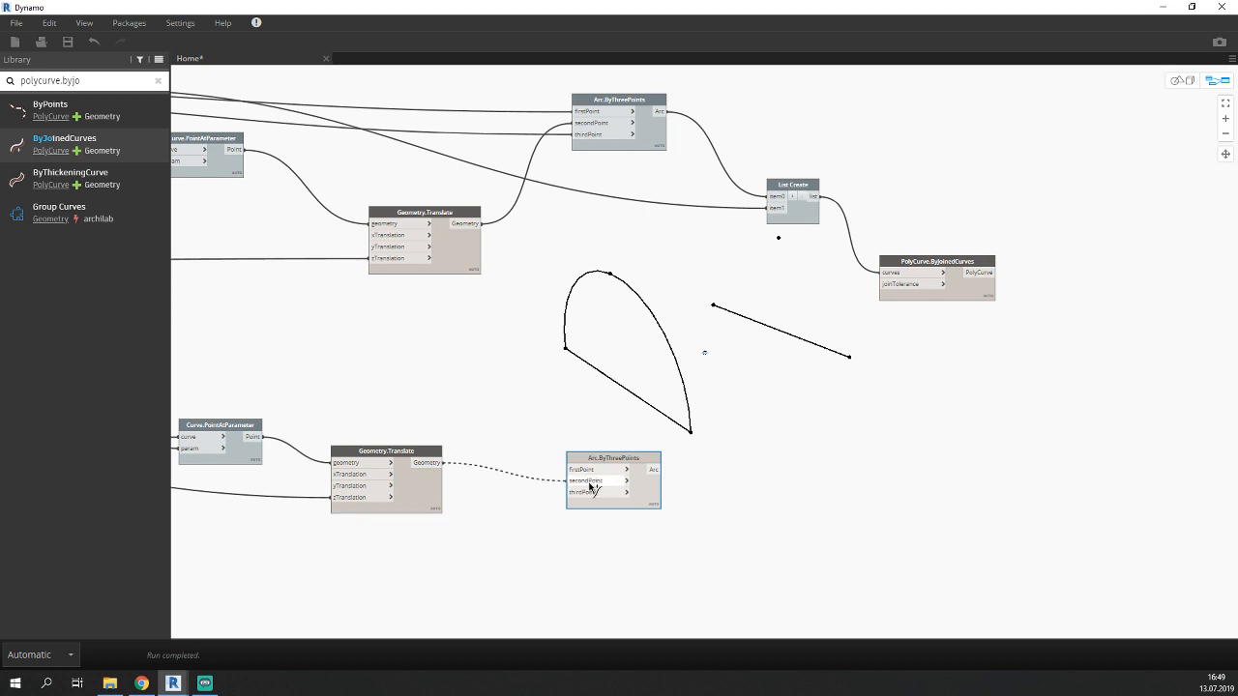
pyautogui.click(596, 489)
# Connect the lower List.Deconstruct's first output to the lower arc's firstPoint input and its rest output to thirdPoint.
pyautogui.moveTo(522, 385); pyautogui.dragTo(891, 402, button='middle')
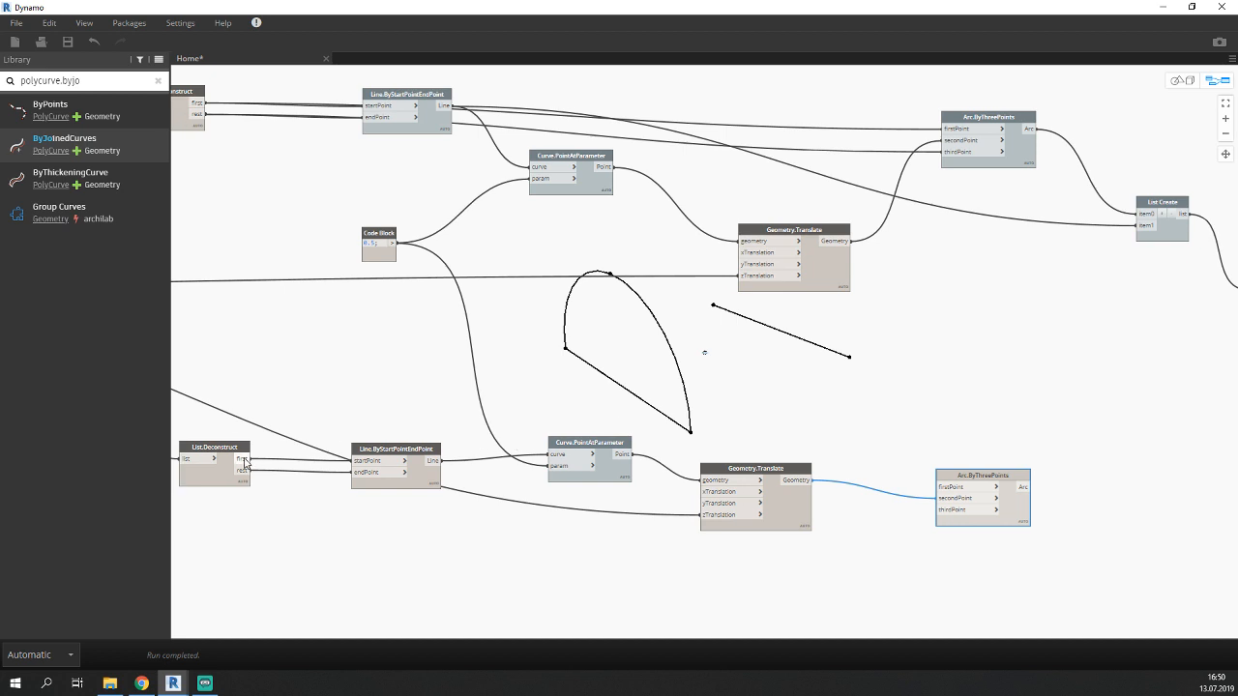
pyautogui.click(241, 460)
pyautogui.click(939, 487)
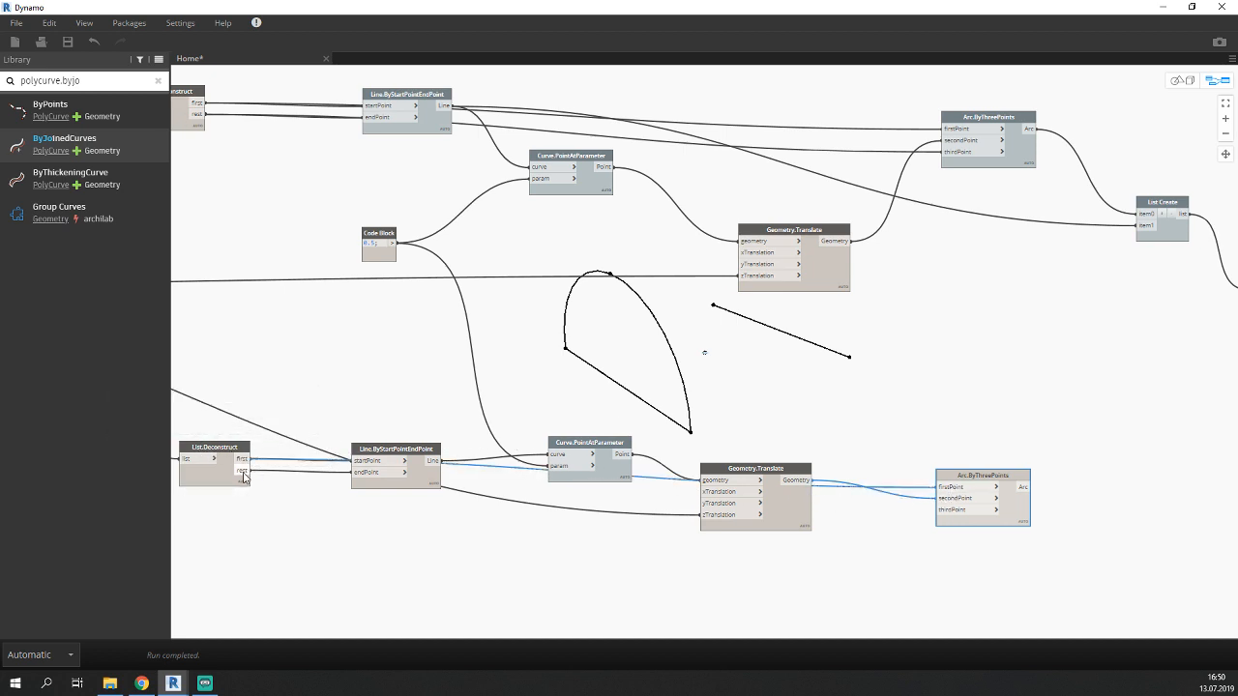
pyautogui.click(242, 471)
pyautogui.click(953, 518)
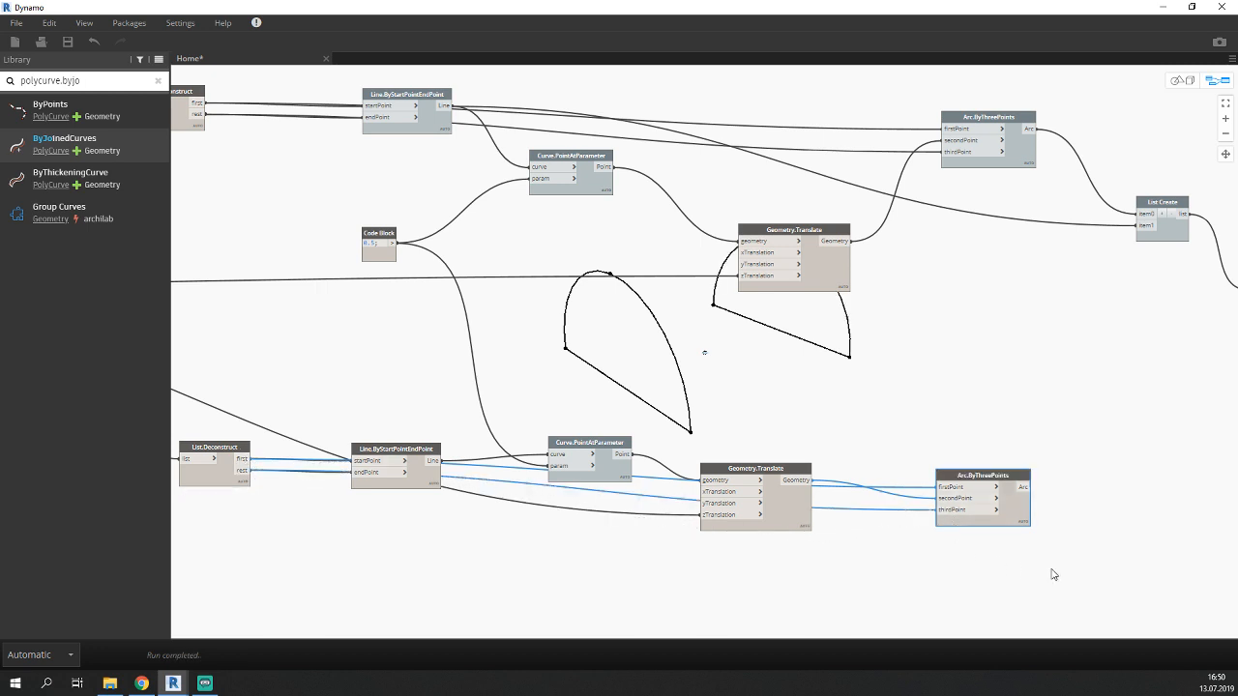
# Duplicate the List Create node and place the copy beside the lower Arc.ByThreePoints.
pyautogui.moveTo(946, 575); pyautogui.dragTo(648, 575, button='middle')
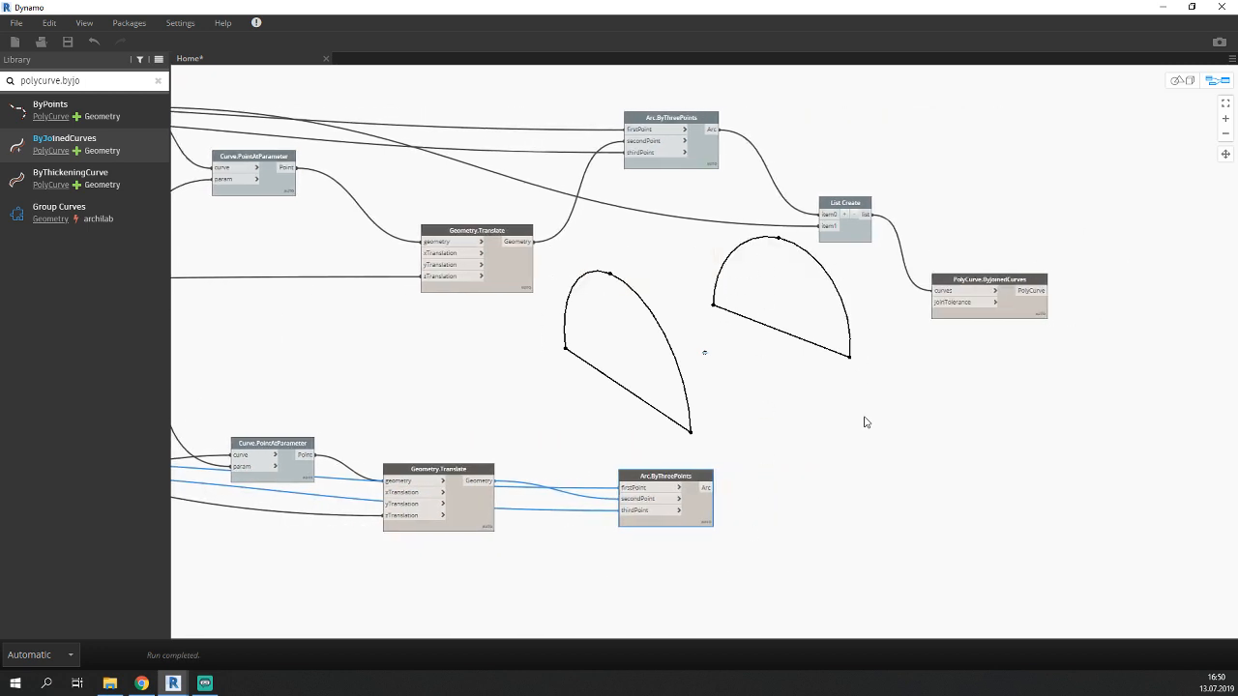
pyautogui.moveTo(866, 422); pyautogui.dragTo(819, 348, button='middle')
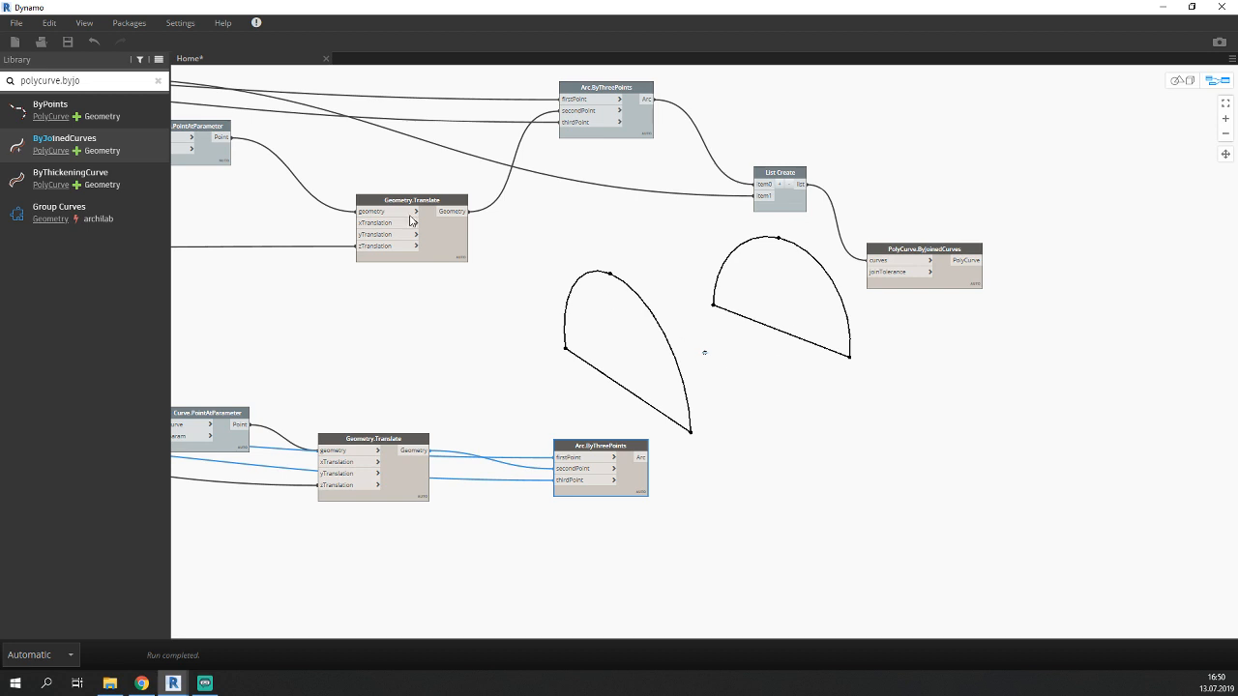
pyautogui.click(789, 213)
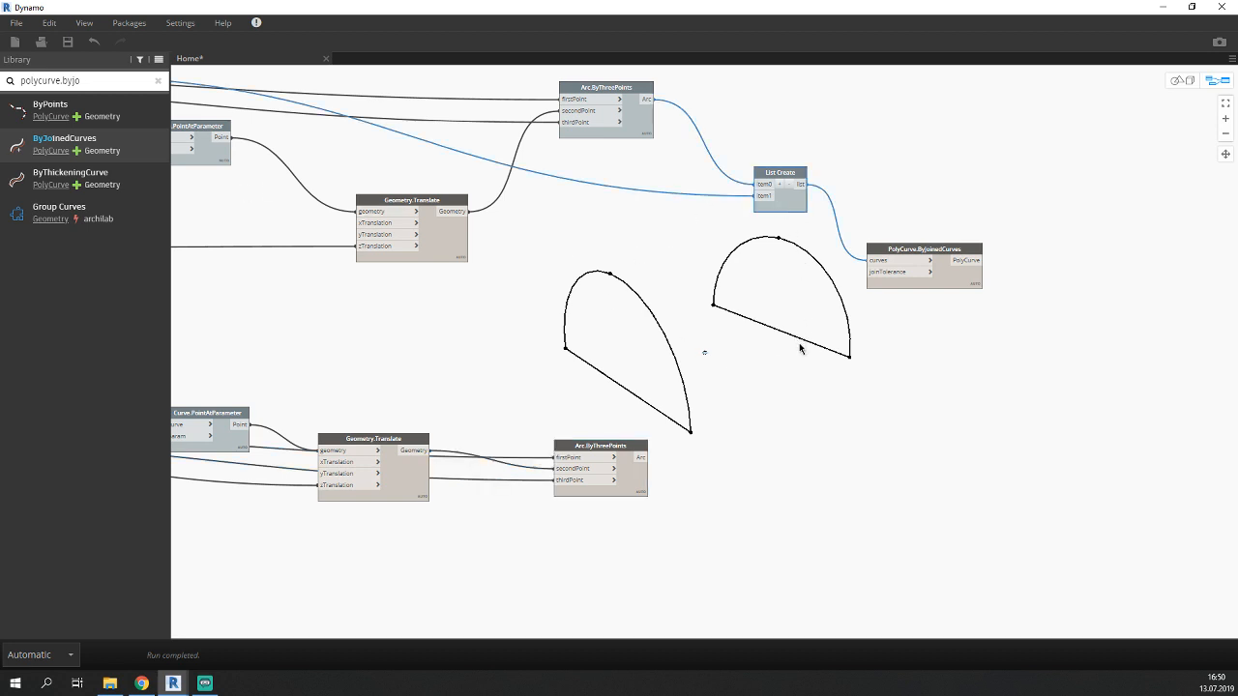
pyautogui.hotkey('ctrl', 'c')
pyautogui.hotkey('ctrl', 'v')
pyautogui.moveTo(865, 232); pyautogui.dragTo(714, 471)
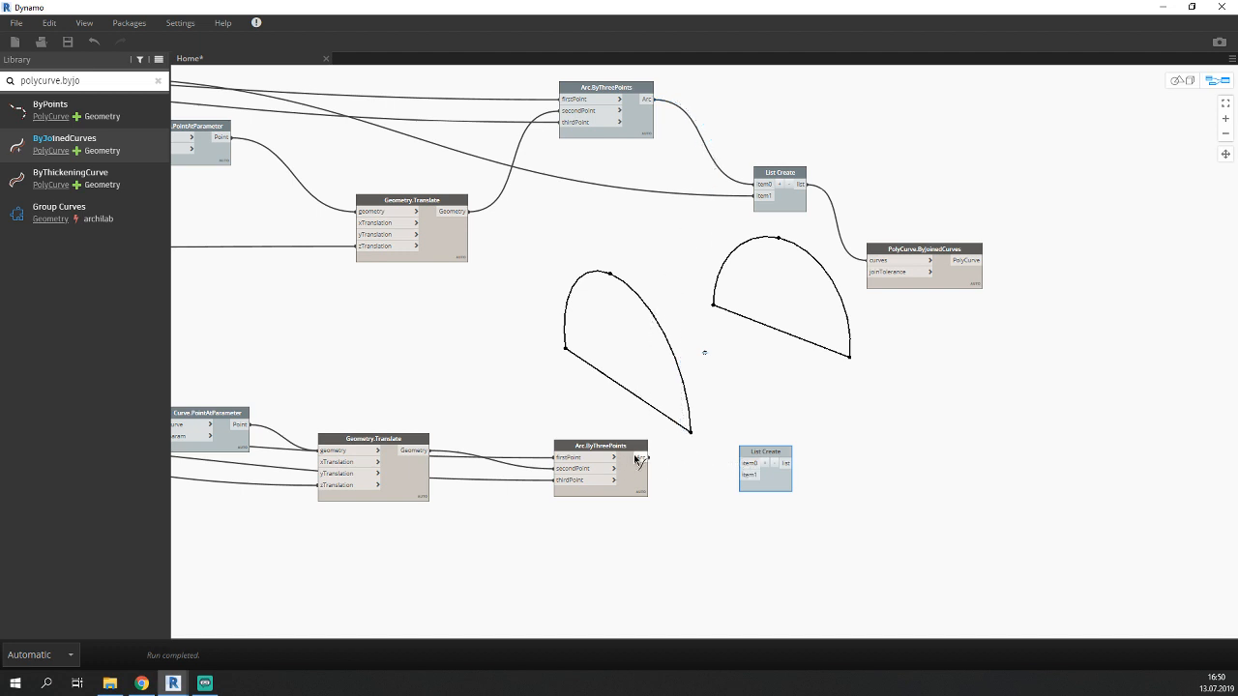
# Connect the lower Arc output to item0 and the lower Line output to item1 of the copied List Create.
pyautogui.moveTo(640, 457); pyautogui.dragTo(748, 464)
pyautogui.moveTo(461, 516); pyautogui.dragTo(834, 515, button='middle')
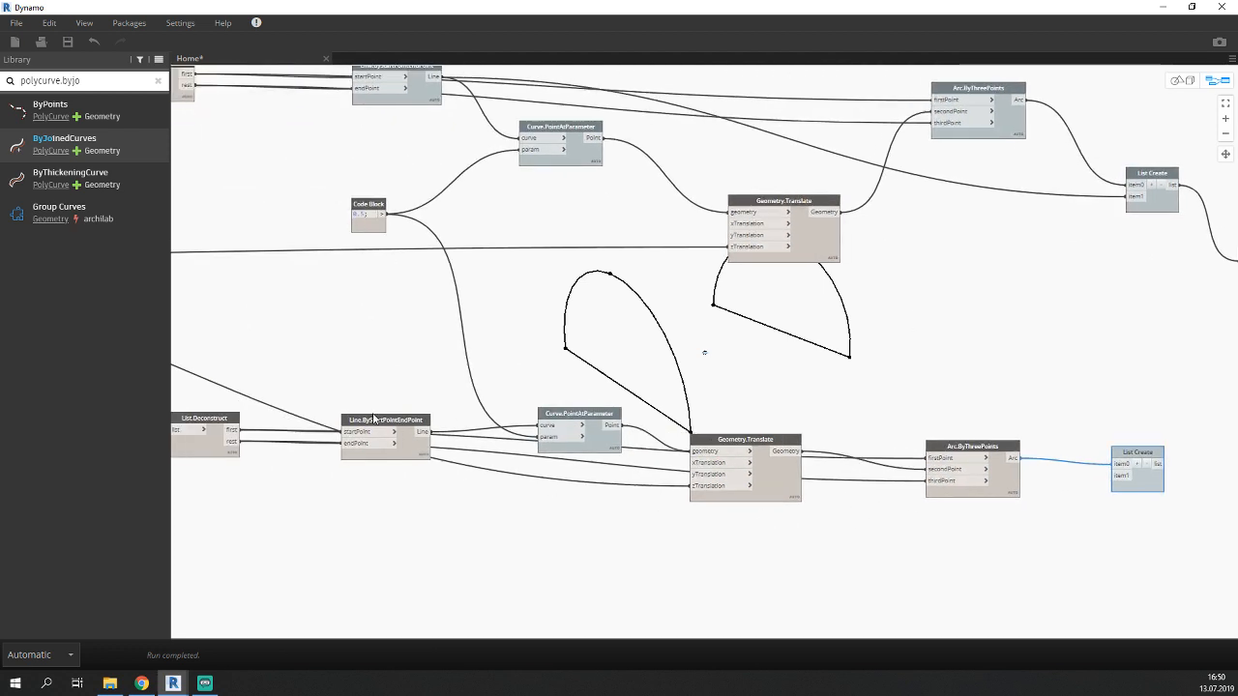
pyautogui.moveTo(425, 432); pyautogui.dragTo(1117, 474)
pyautogui.moveTo(874, 564); pyautogui.dragTo(591, 560, button='middle')
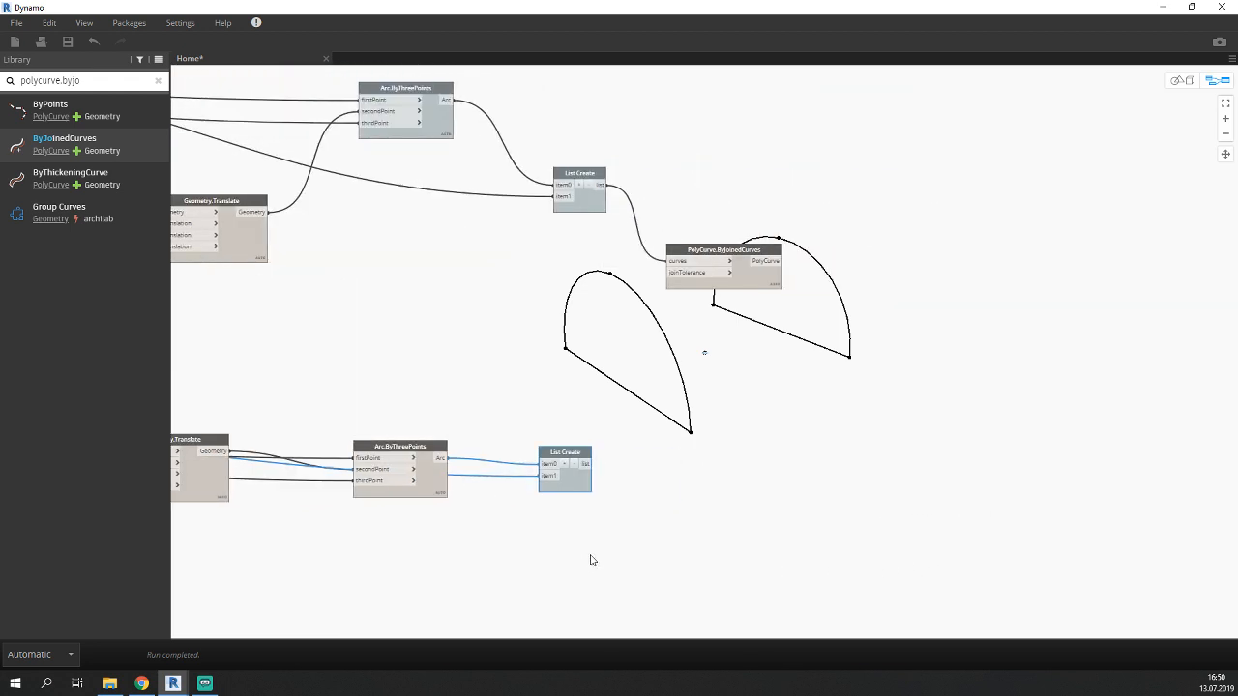
# Duplicate PolyCurve.ByJoinedCurves beside the lower List Create and connect that node's list output to the copy's curves input.
pyautogui.click(769, 289)
pyautogui.hotkey('ctrl', 'c')
pyautogui.hotkey('ctrl', 'v')
pyautogui.moveTo(879, 299); pyautogui.dragTo(727, 473)
pyautogui.click(586, 464)
pyautogui.click(660, 457)
# Turn off the preview of the lower Arc.ByThreePoints node.
pyautogui.moveTo(854, 505); pyautogui.dragTo(943, 510, button='middle')
pyautogui.click(518, 478)
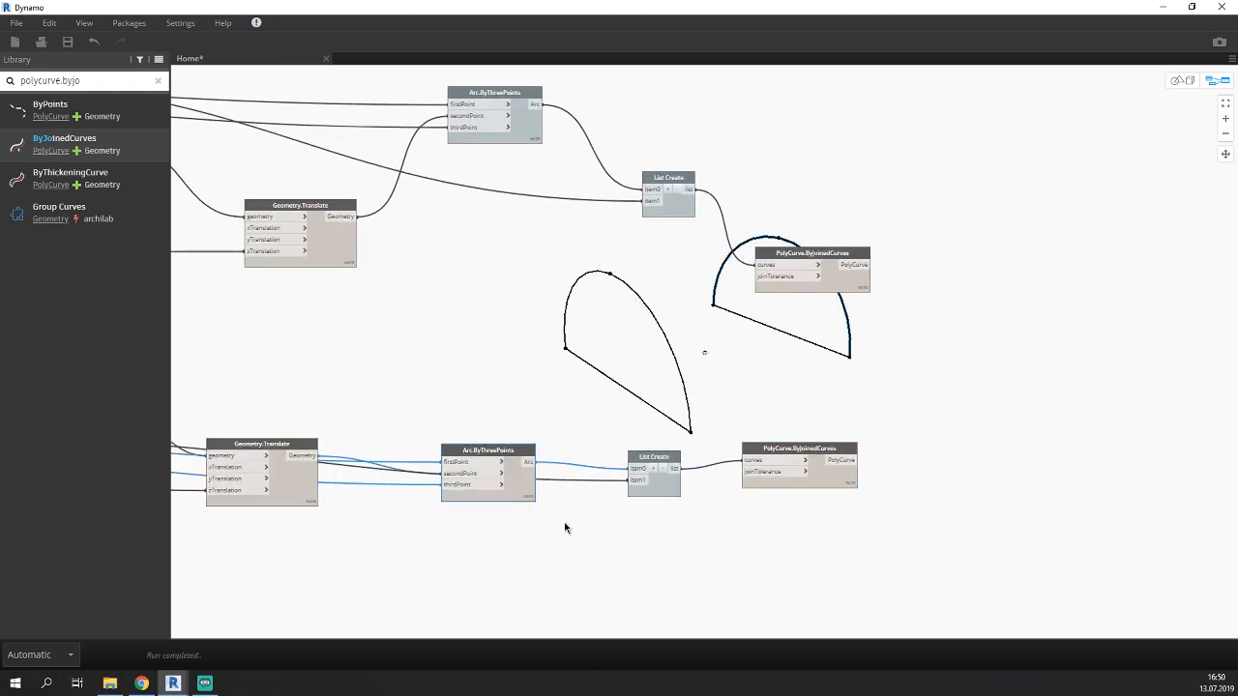
pyautogui.rightClick(565, 528)
pyautogui.rightClick(510, 476)
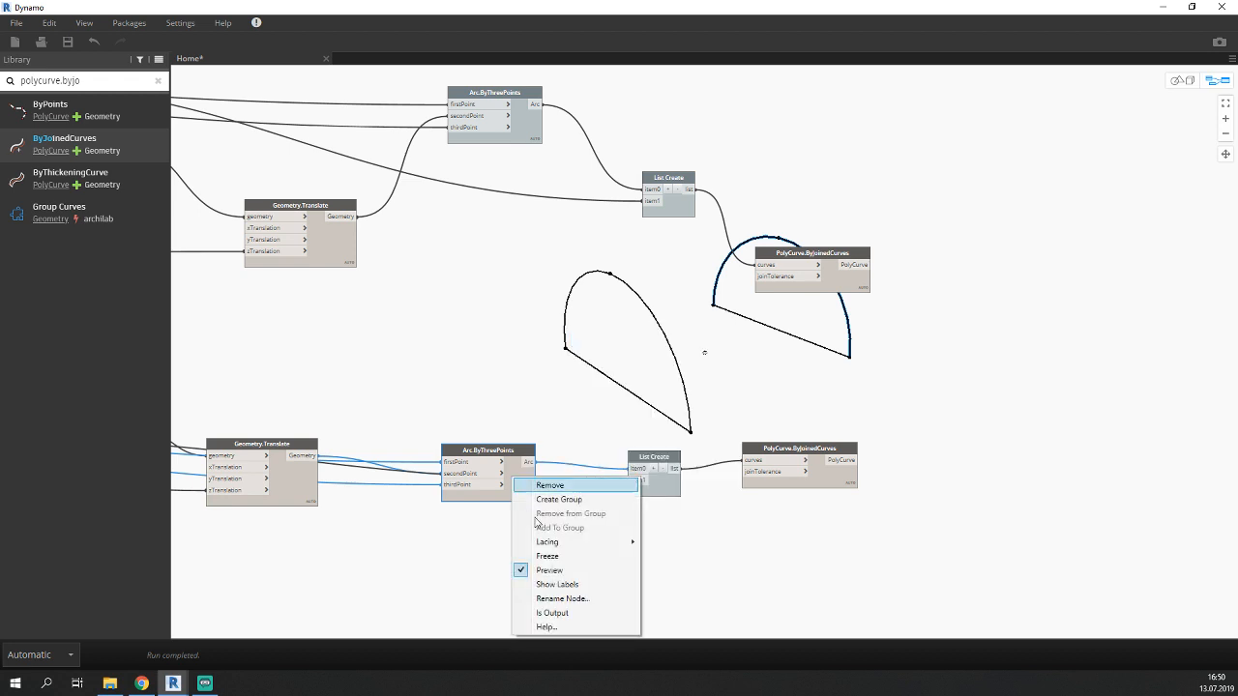
pyautogui.click(546, 571)
pyautogui.moveTo(429, 553); pyautogui.dragTo(581, 537, button='middle')
pyautogui.click(466, 491)
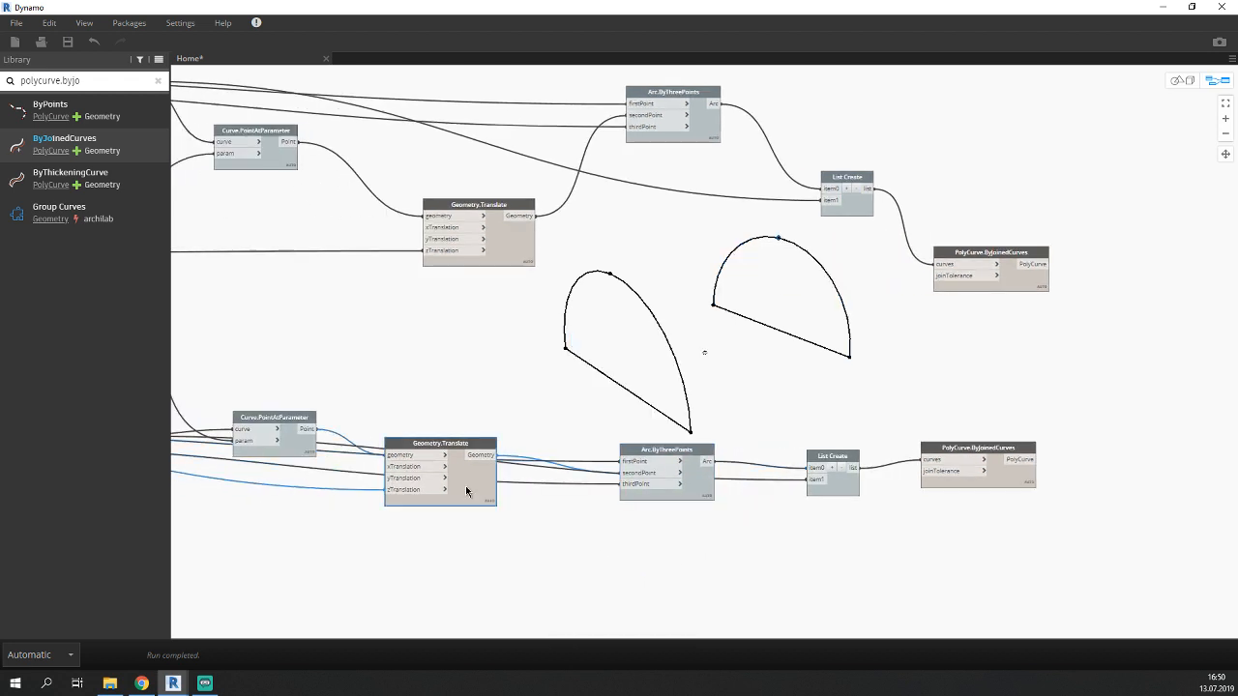
pyautogui.rightClick(467, 491)
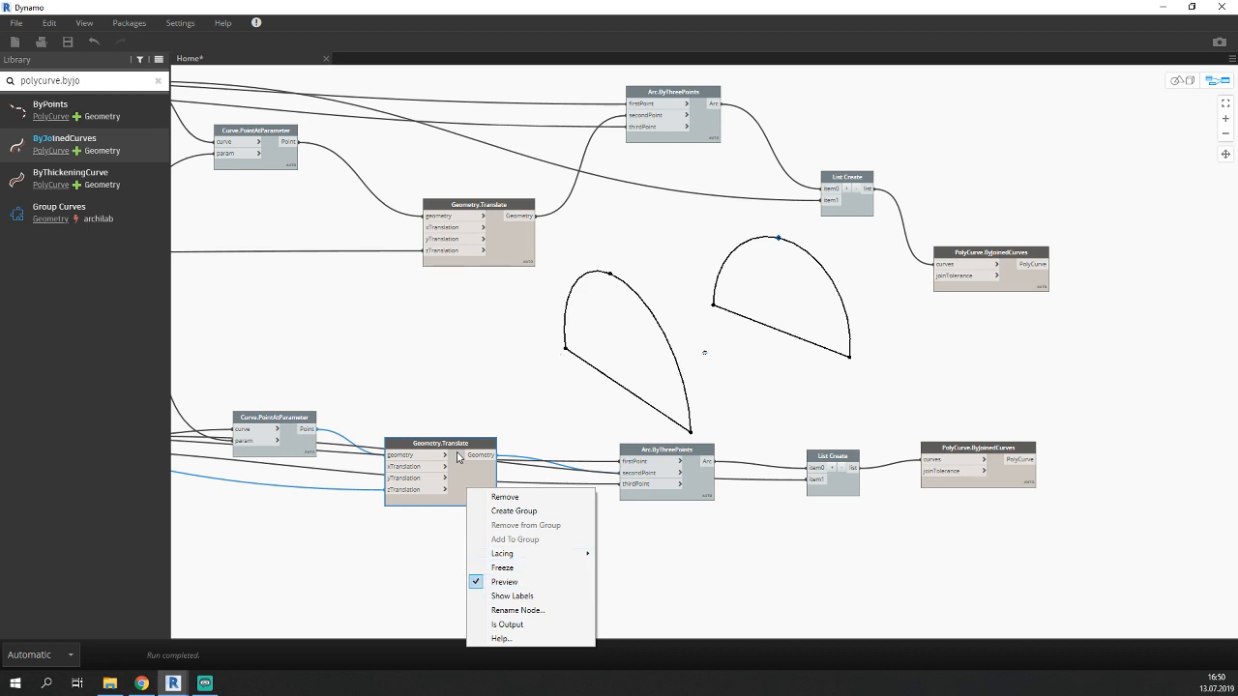
pyautogui.click(499, 411)
# Turn off the preview of the lower Line.ByStartPointEndPoint node.
pyautogui.moveTo(409, 447); pyautogui.dragTo(760, 449, button='middle')
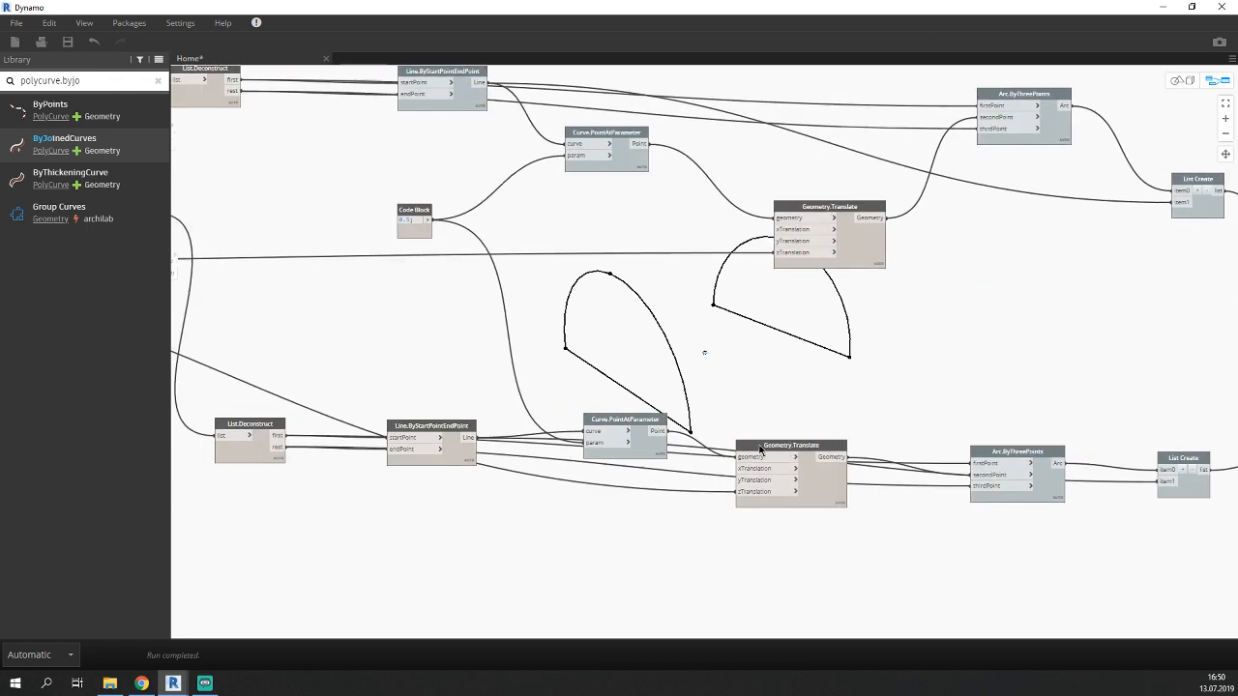
pyautogui.click(447, 455)
pyautogui.rightClick(448, 446)
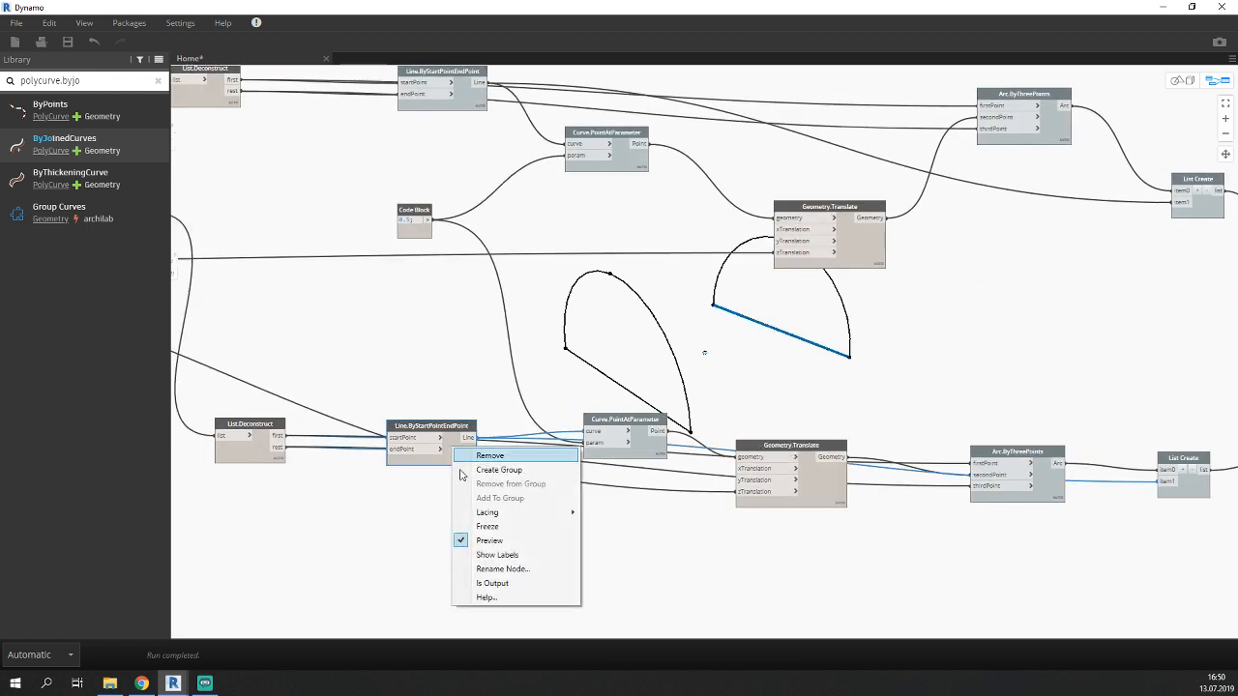
pyautogui.click(488, 538)
# Select the two PolyCurve.ByJoinedCurves nodes in turn to check which closed curve each one produces in the preview.
pyautogui.scroll(-10, 583, 529)
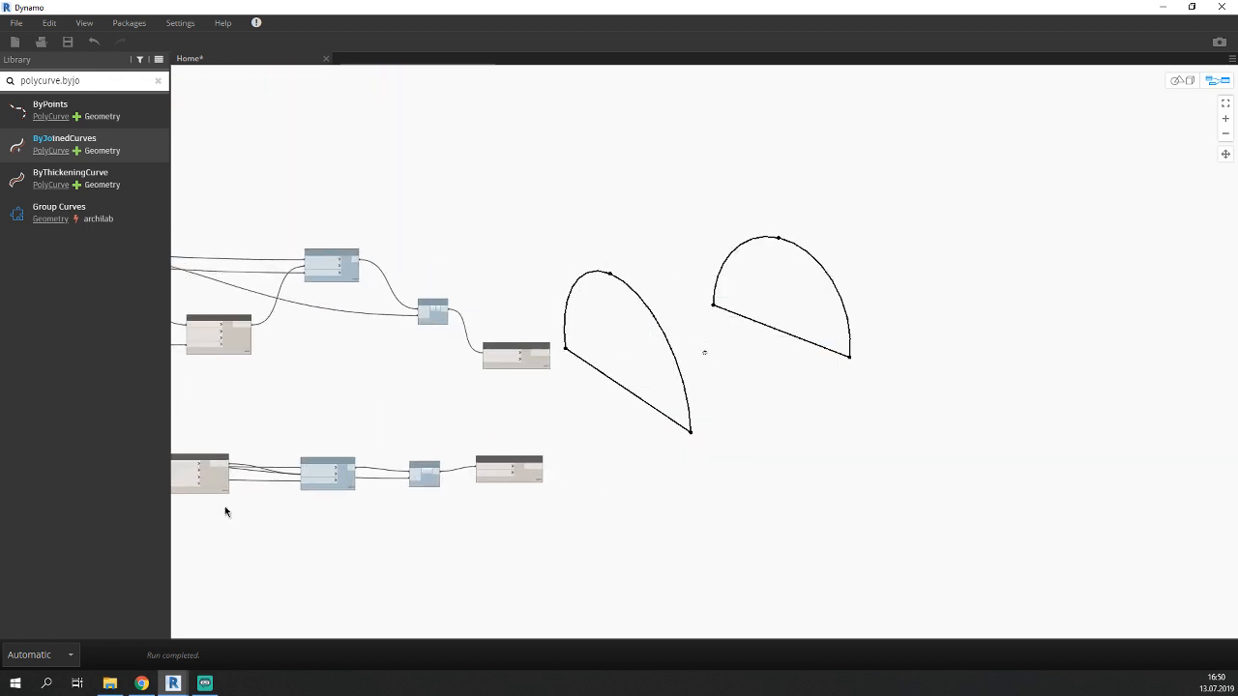
pyautogui.click(440, 467)
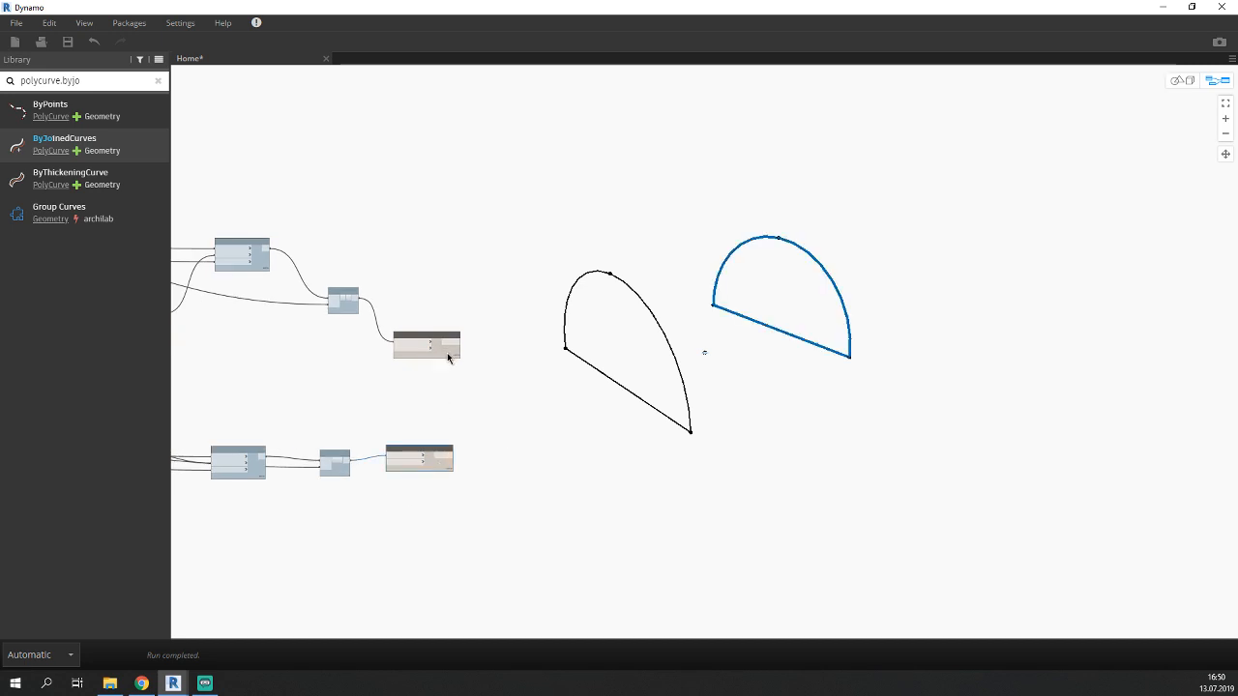
pyautogui.click(448, 354)
pyautogui.click(441, 467)
pyautogui.hotkey('alt', 'Tab')
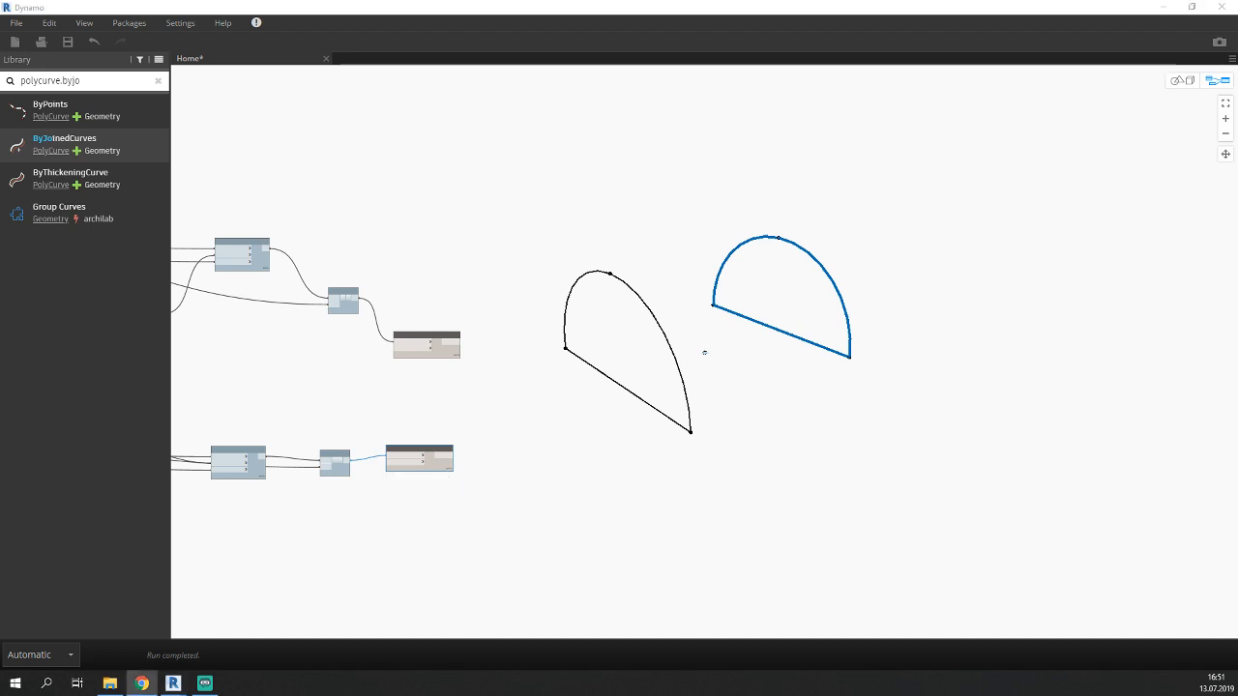
pyautogui.hotkey('alt', 'Tab')
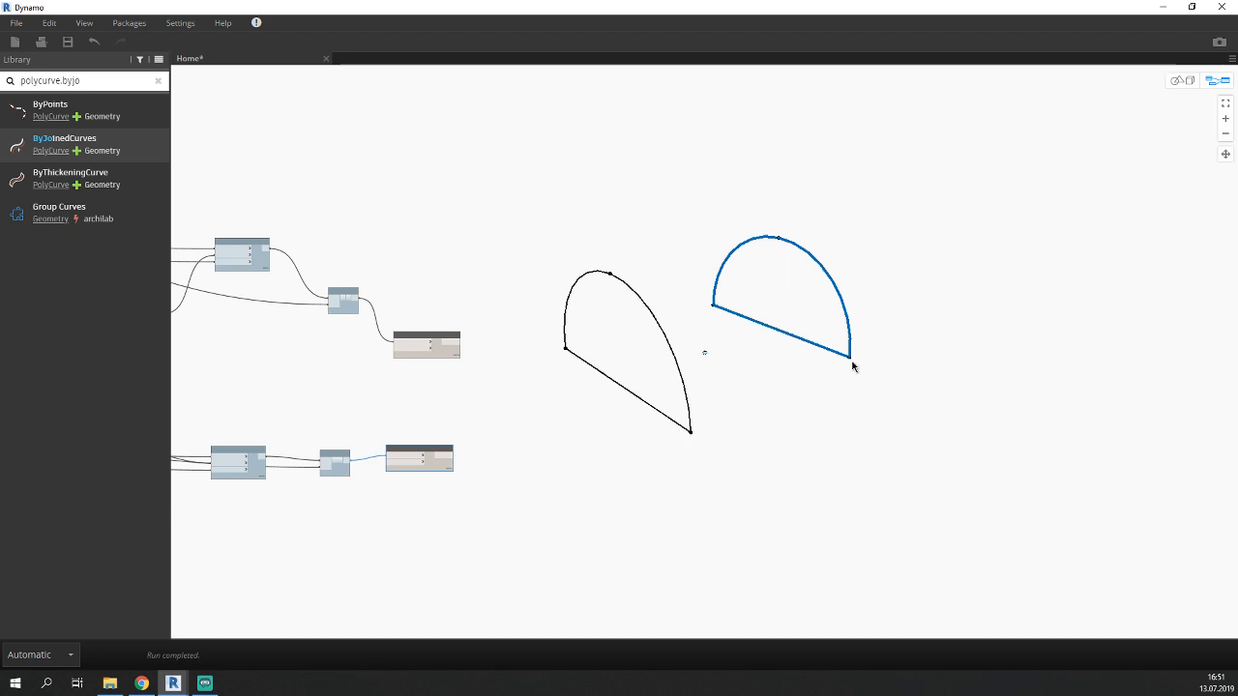
pyautogui.click(573, 369)
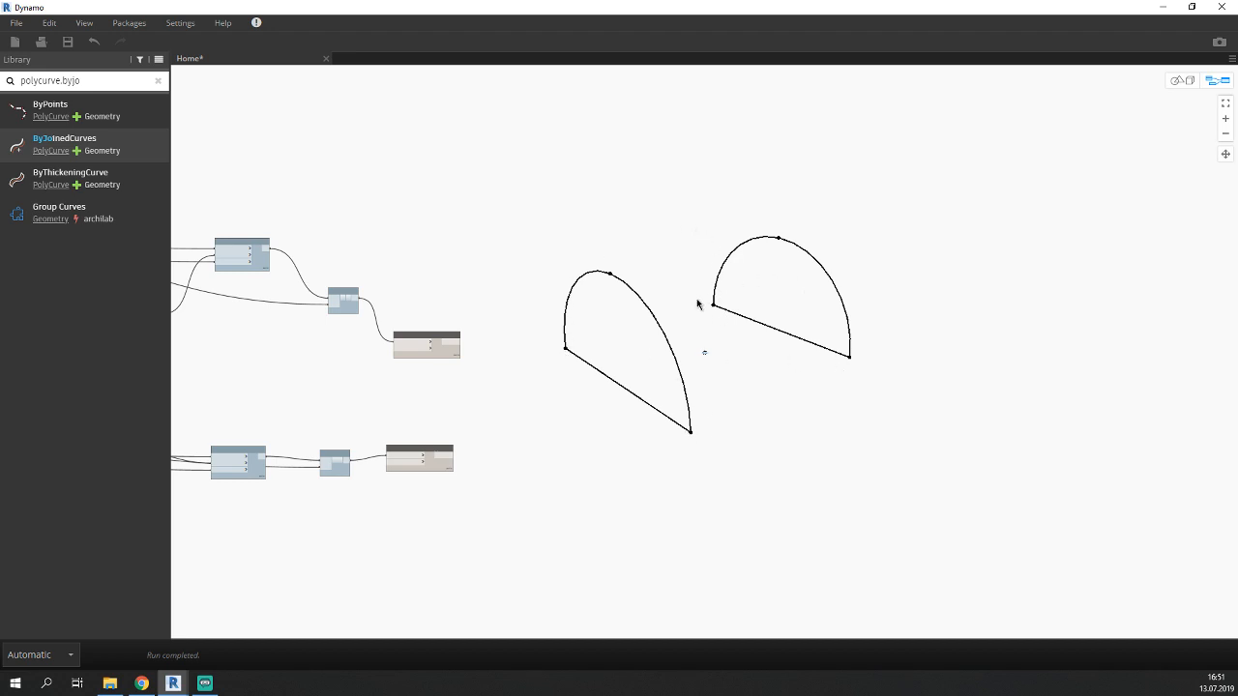
# Review the whole graph, from the rectangle's corner points through both branches to the polycurve nodes.
pyautogui.scroll(-4, 453, 360)
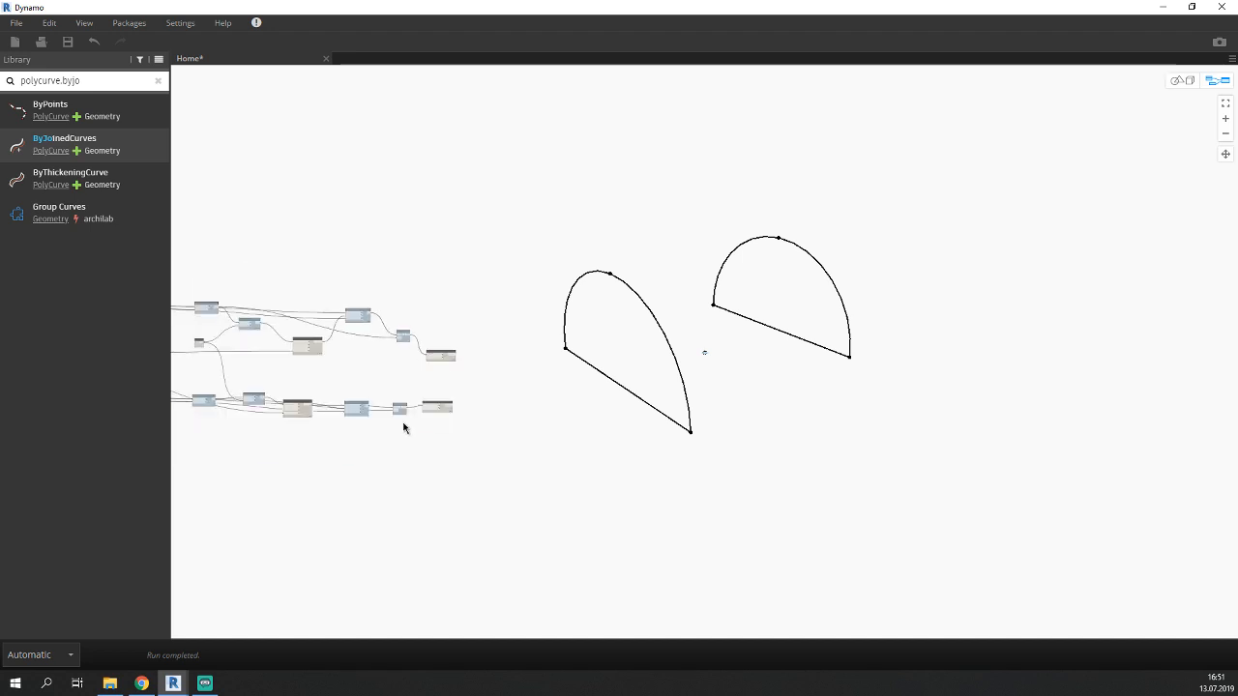
pyautogui.moveTo(302, 426); pyautogui.dragTo(555, 382, button='middle')
pyautogui.scroll(2, 404, 361)
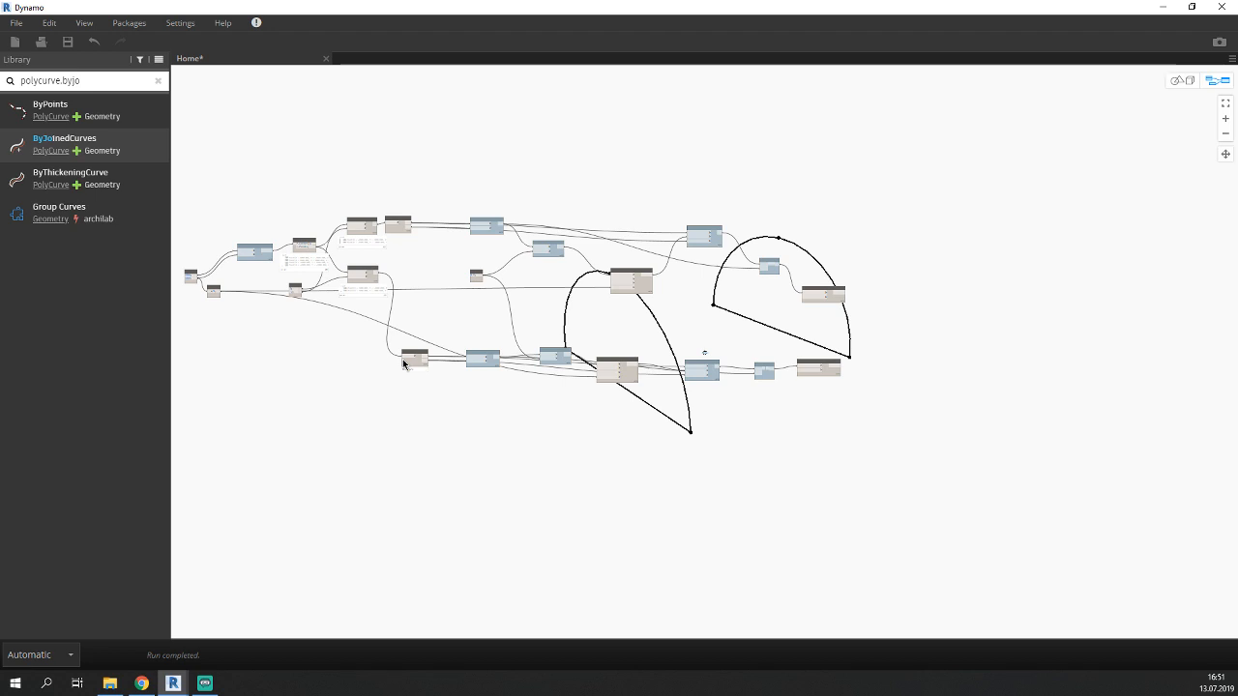
pyautogui.scroll(4, 466, 430)
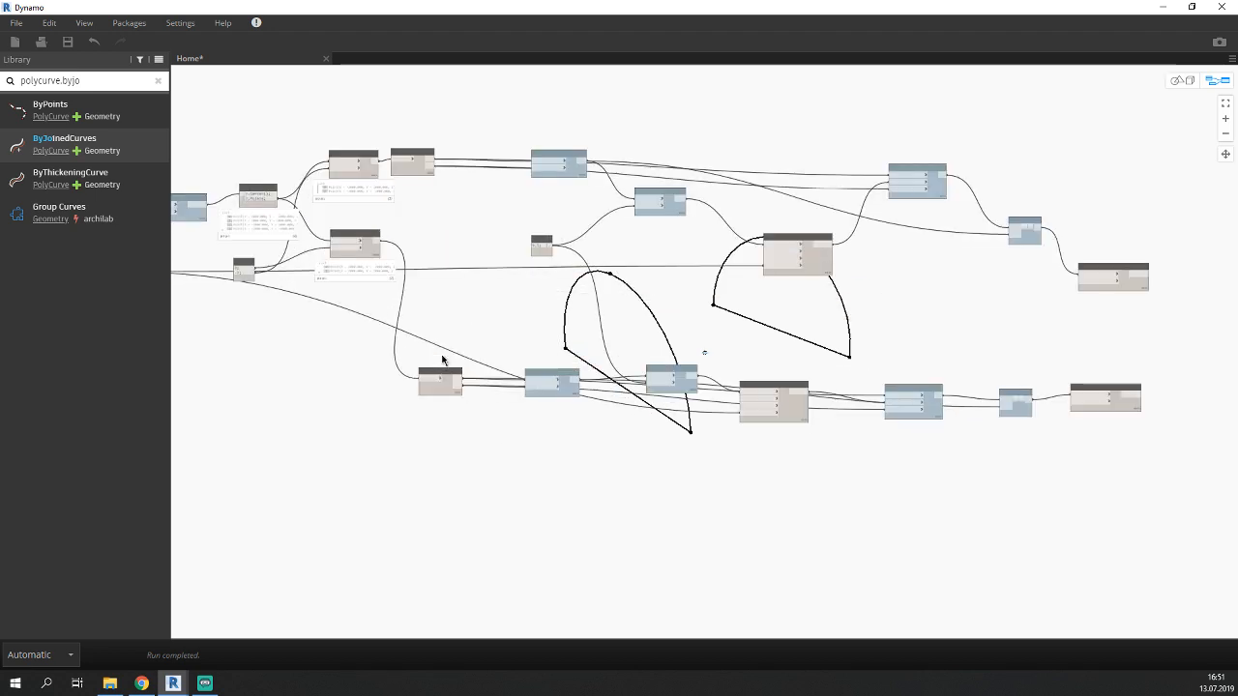
pyautogui.scroll(5, 439, 339)
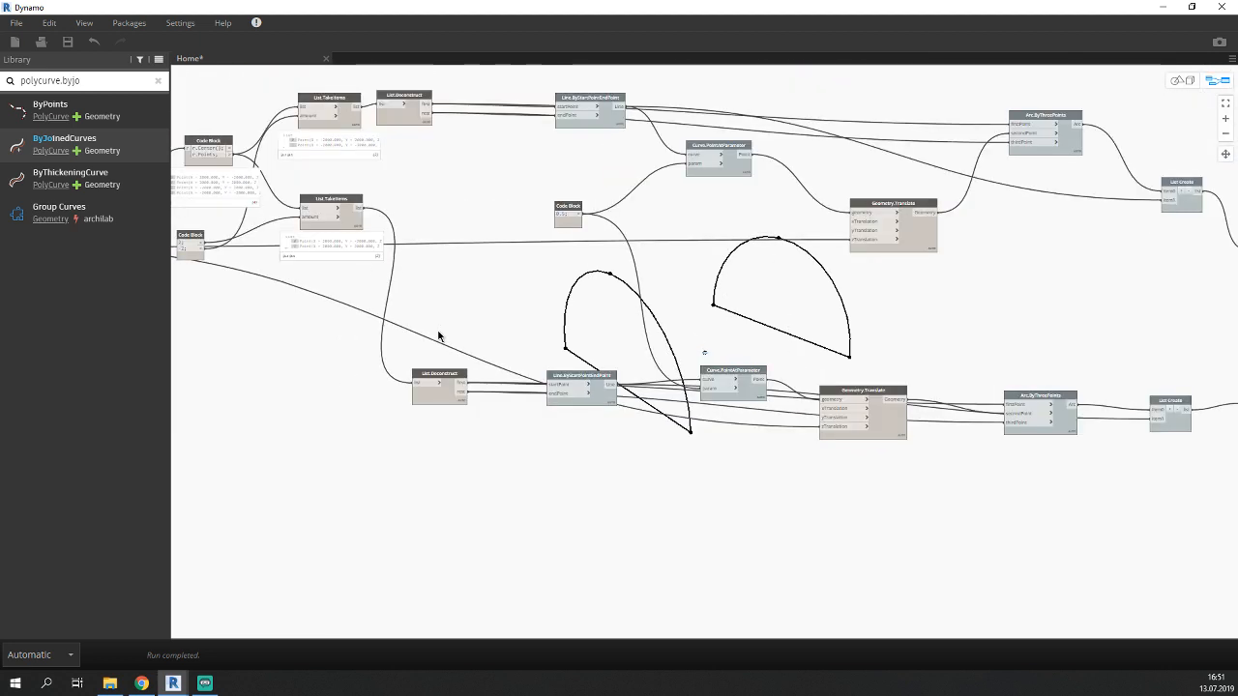
pyautogui.moveTo(521, 355); pyautogui.dragTo(473, 317, button='middle')
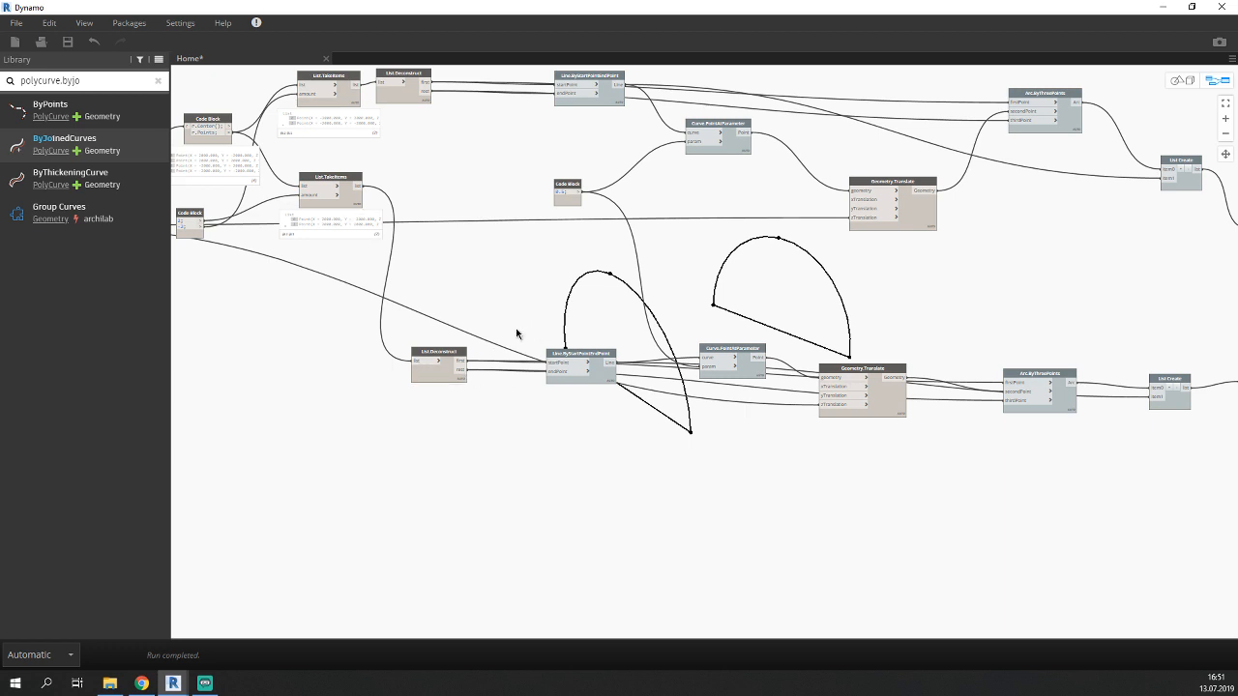
pyautogui.moveTo(516, 334); pyautogui.dragTo(331, 389, button='middle')
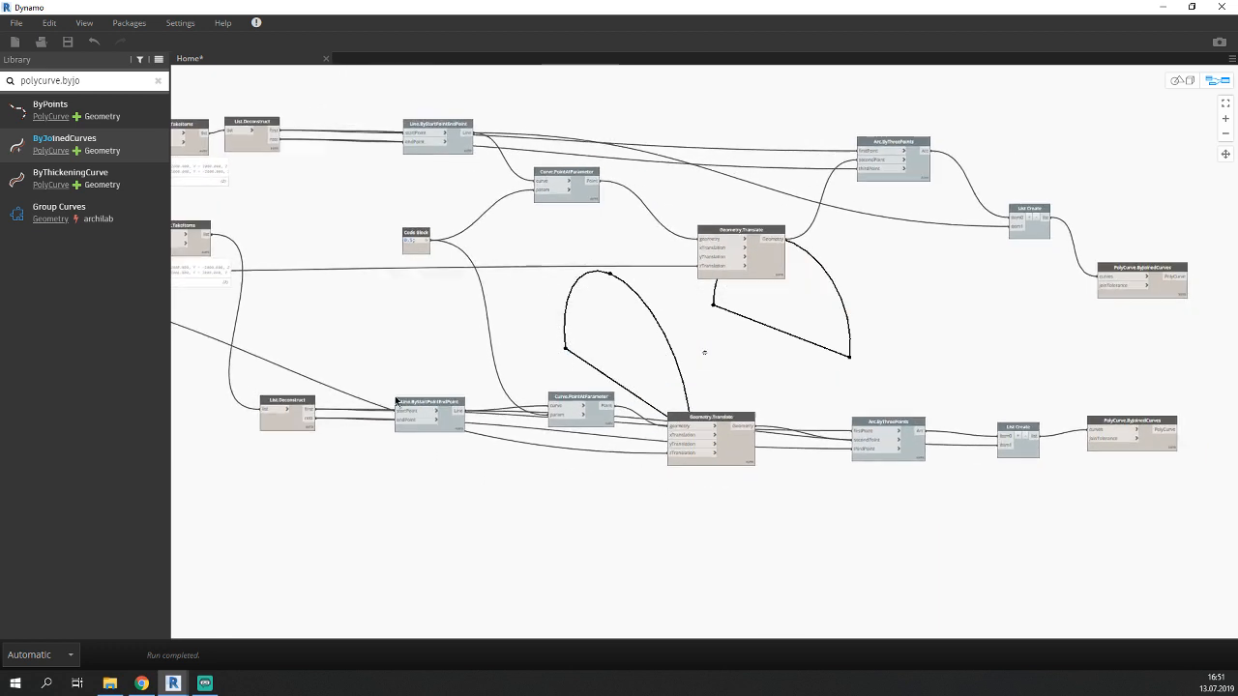
pyautogui.moveTo(435, 497); pyautogui.dragTo(496, 452, button='middle')
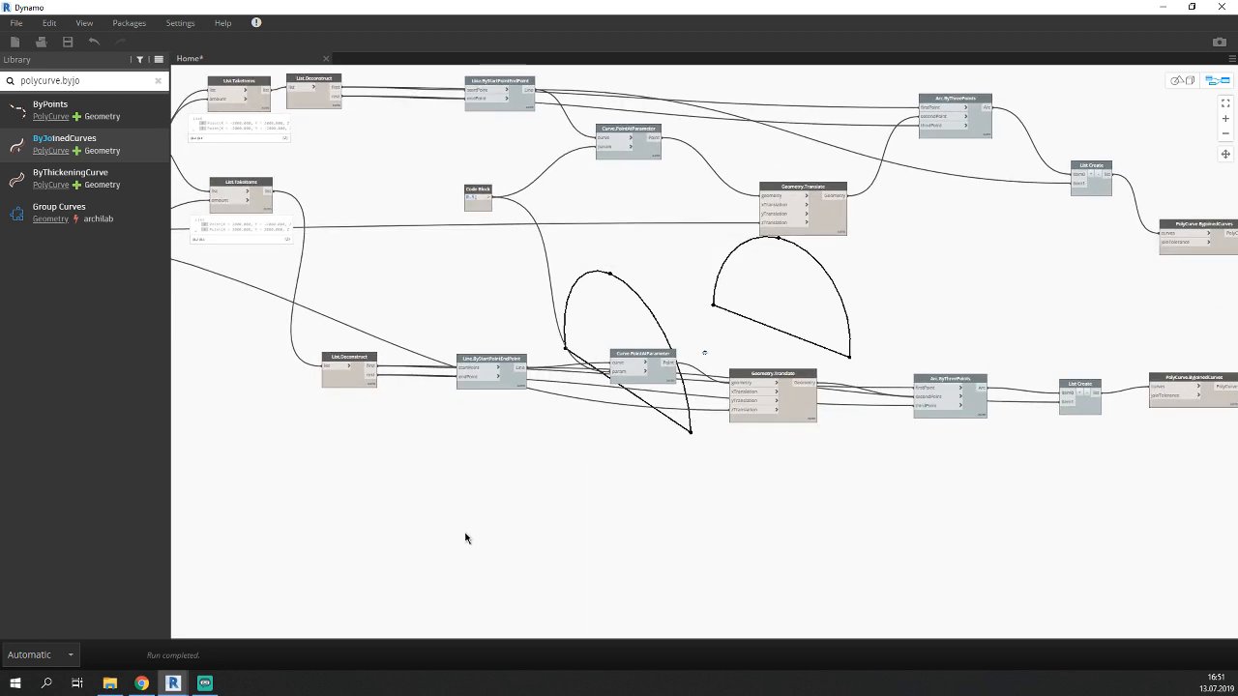
# Duplicate the lower Line.ByStartPointEndPoint, place the copy beneath it and disconnect the copy's startPoint and endPoint wires.
pyautogui.click(513, 383)
pyautogui.hotkey('ctrl', 'c')
pyautogui.hotkey('ctrl', 'v')
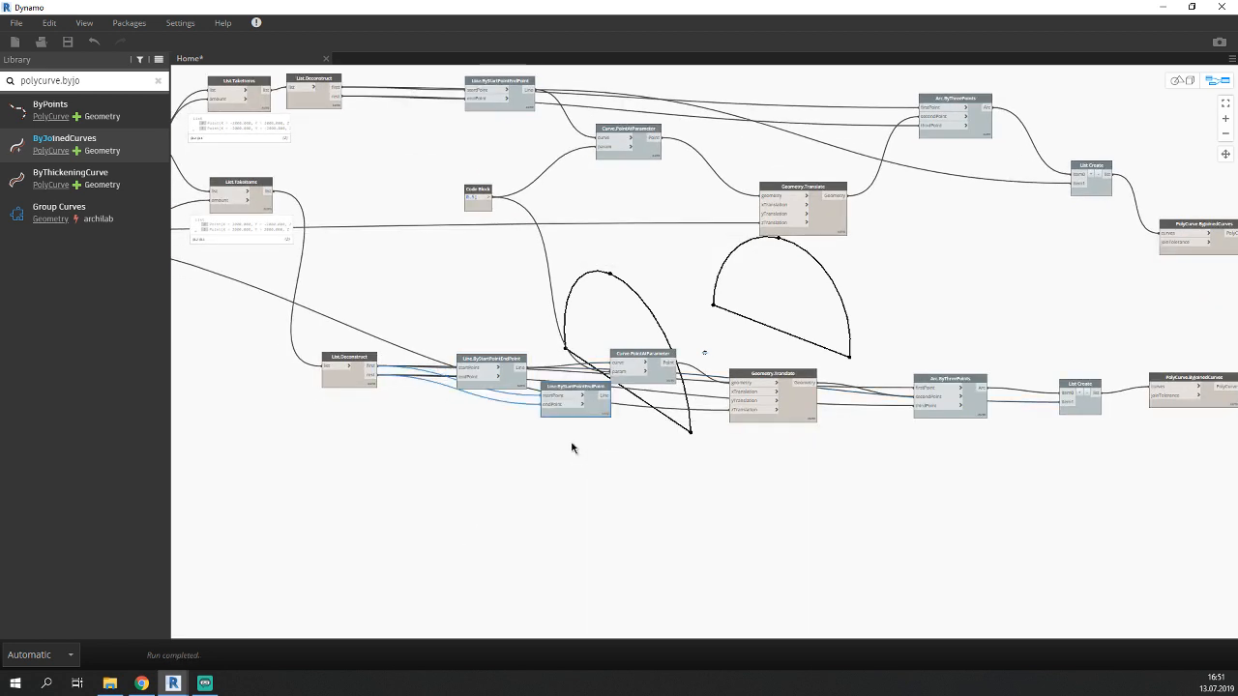
pyautogui.moveTo(587, 411); pyautogui.dragTo(505, 533)
pyautogui.click(468, 517)
pyautogui.click(412, 531)
pyautogui.click(462, 526)
pyautogui.click(407, 545)
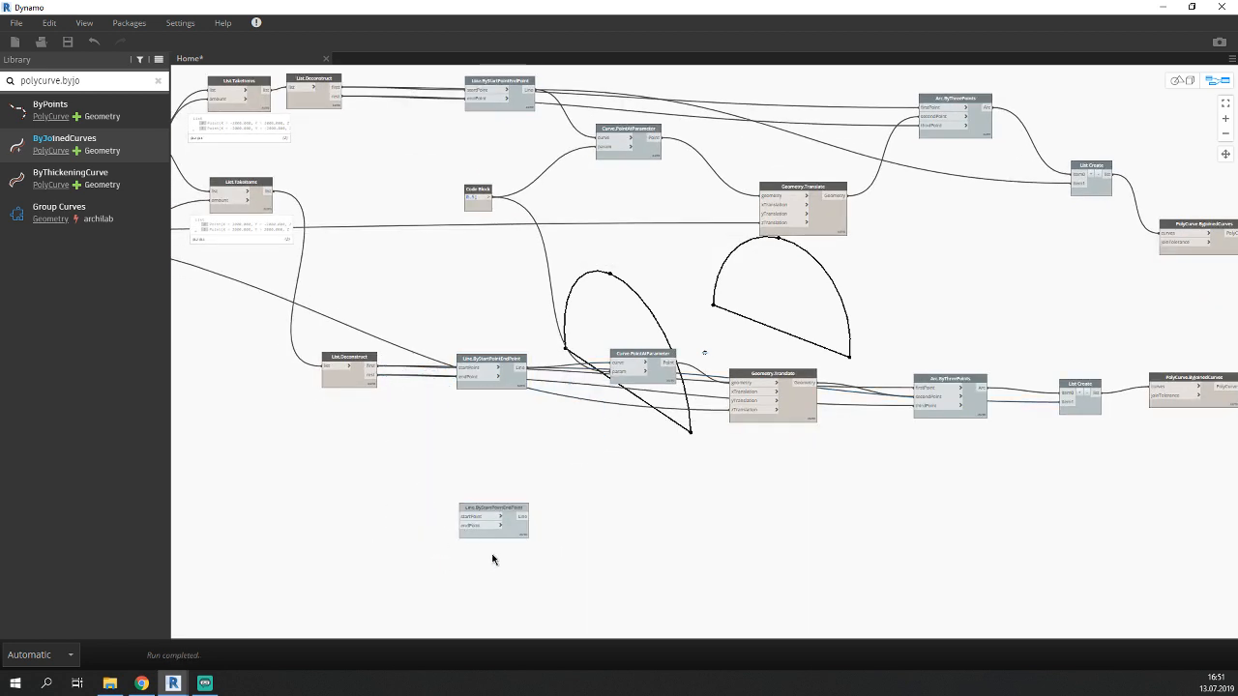
# Turn on the preview of the copied, unconnected Line.ByStartPointEndPoint node.
pyautogui.rightClick(518, 529)
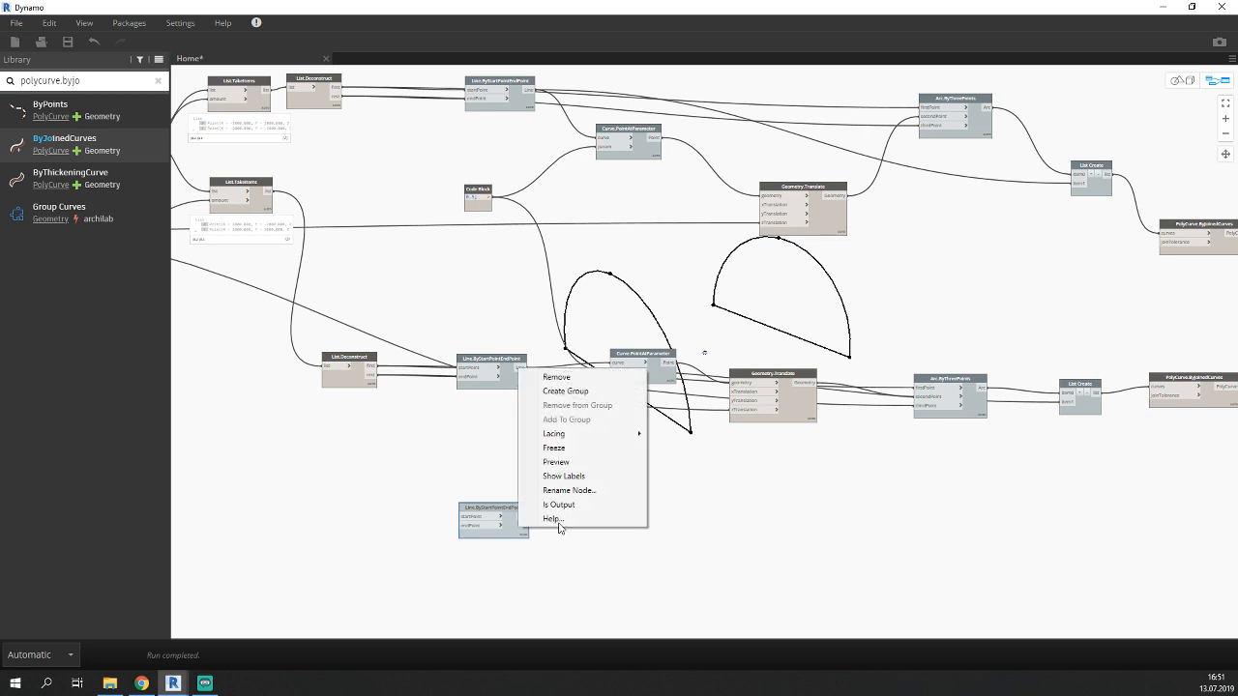
pyautogui.click(571, 462)
pyautogui.moveTo(518, 530); pyautogui.dragTo(561, 519, button='middle')
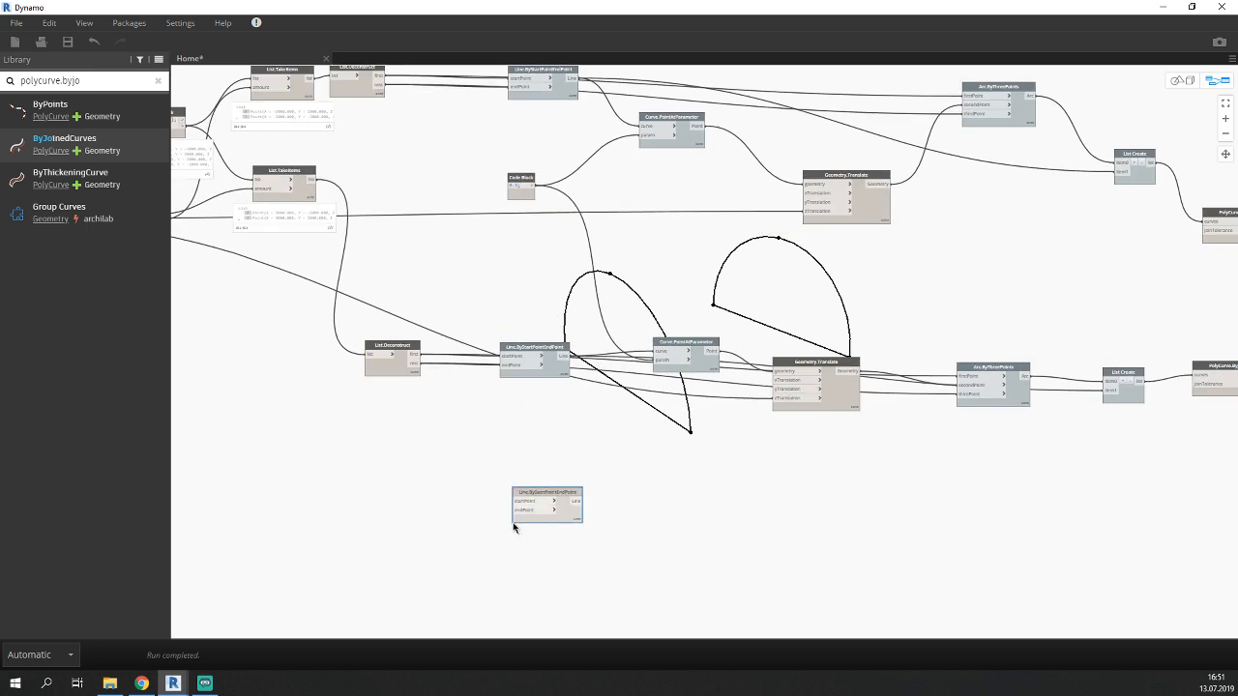
pyautogui.moveTo(582, 435); pyautogui.dragTo(537, 495, button='middle')
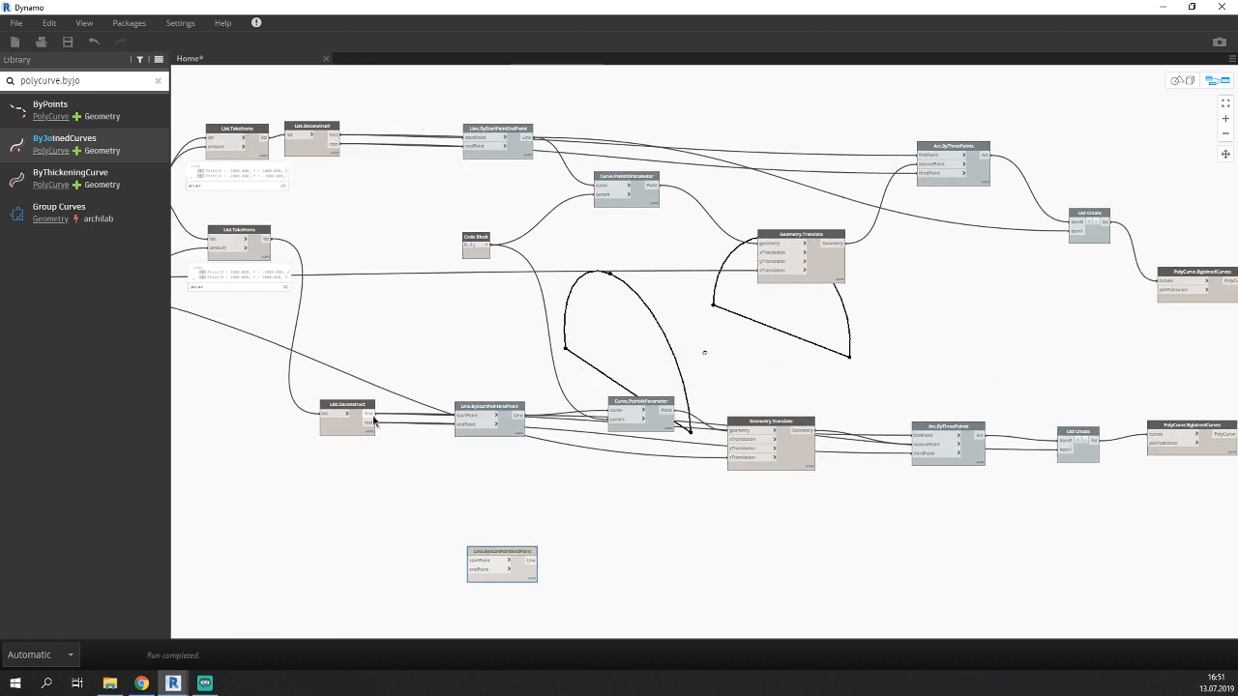
# Connect the copied Line.ByStartPointEndPoint's startPoint to the upper List.Deconstruct's first output and its endPoint to the lower List.Deconstruct's rest output.
pyautogui.click(337, 134)
pyautogui.click(474, 560)
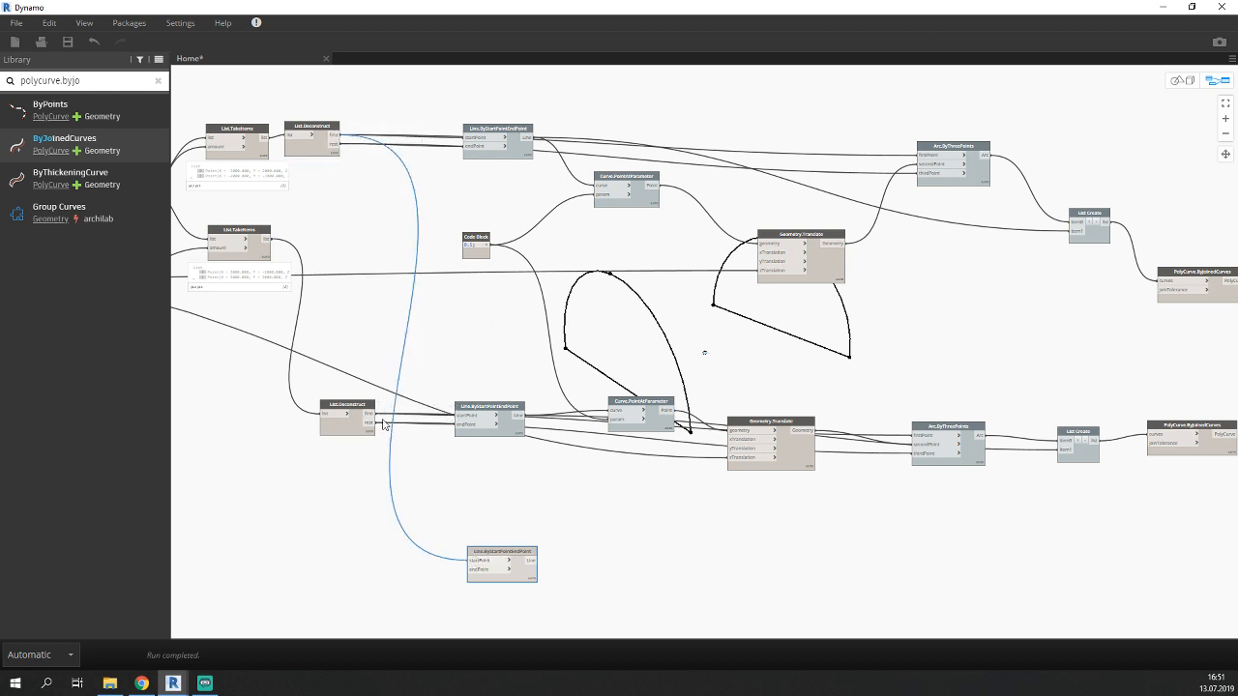
pyautogui.click(370, 423)
pyautogui.click(473, 568)
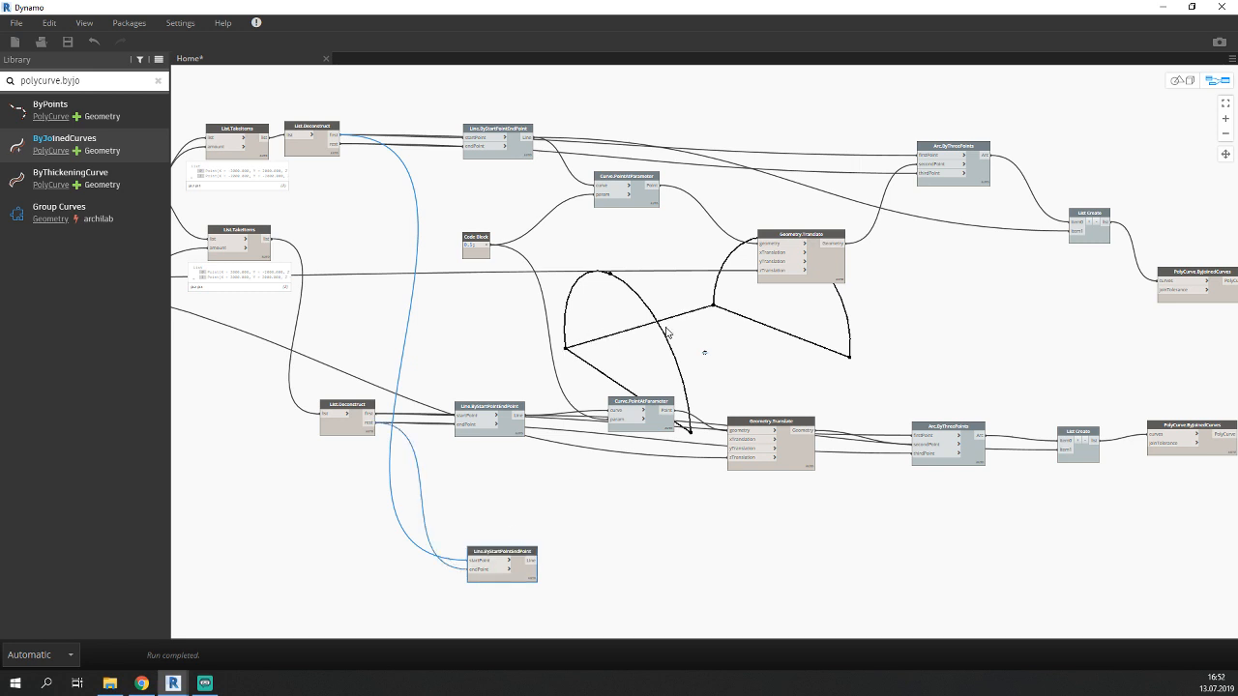
pyautogui.hotkey('ctrl', 'l')
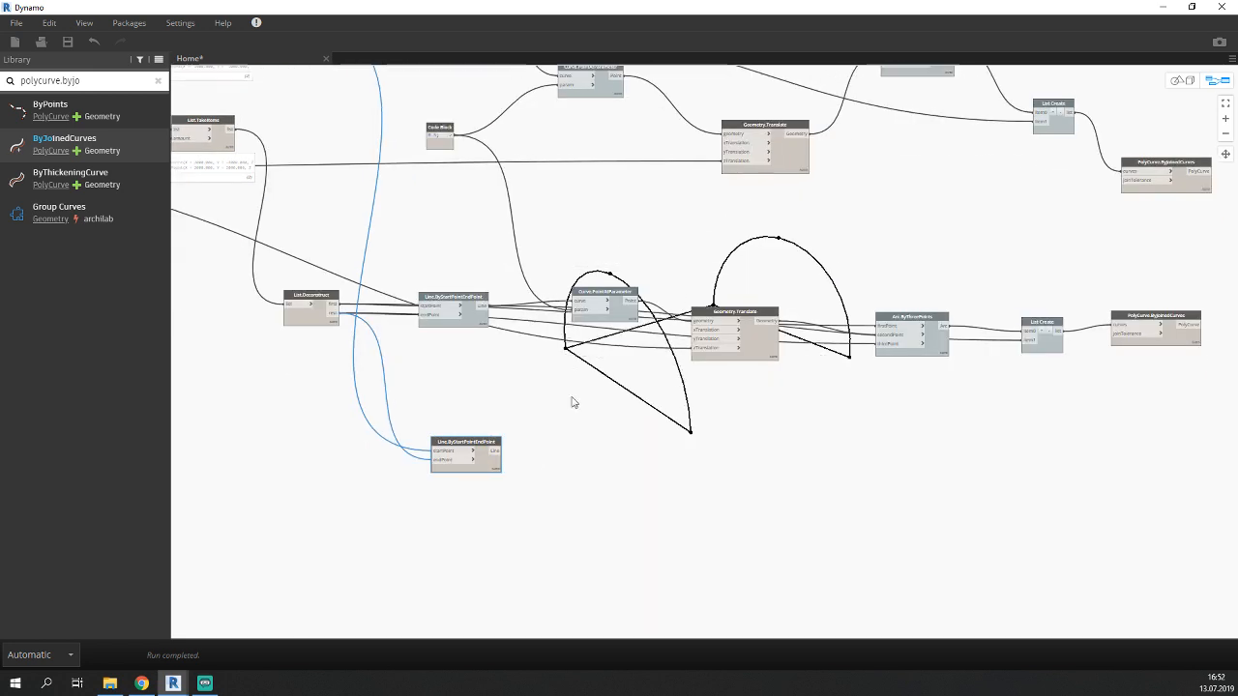
pyautogui.hotkey('ctrl', 'b')
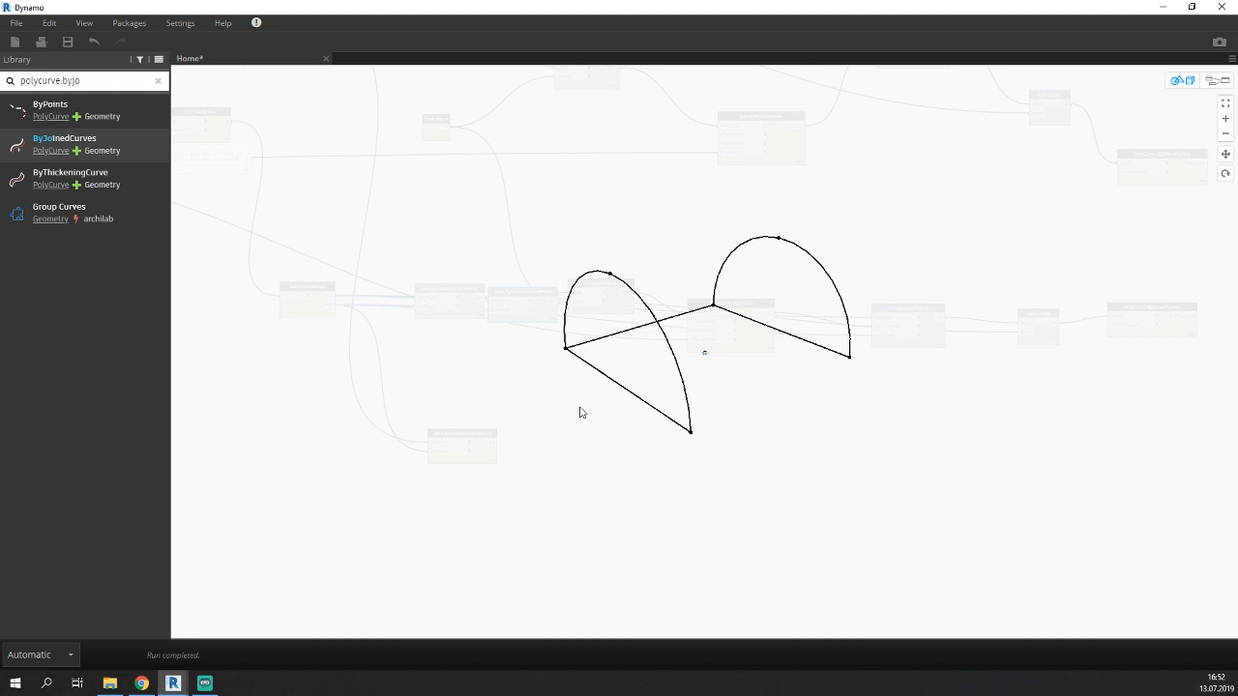
pyautogui.click(1216, 80)
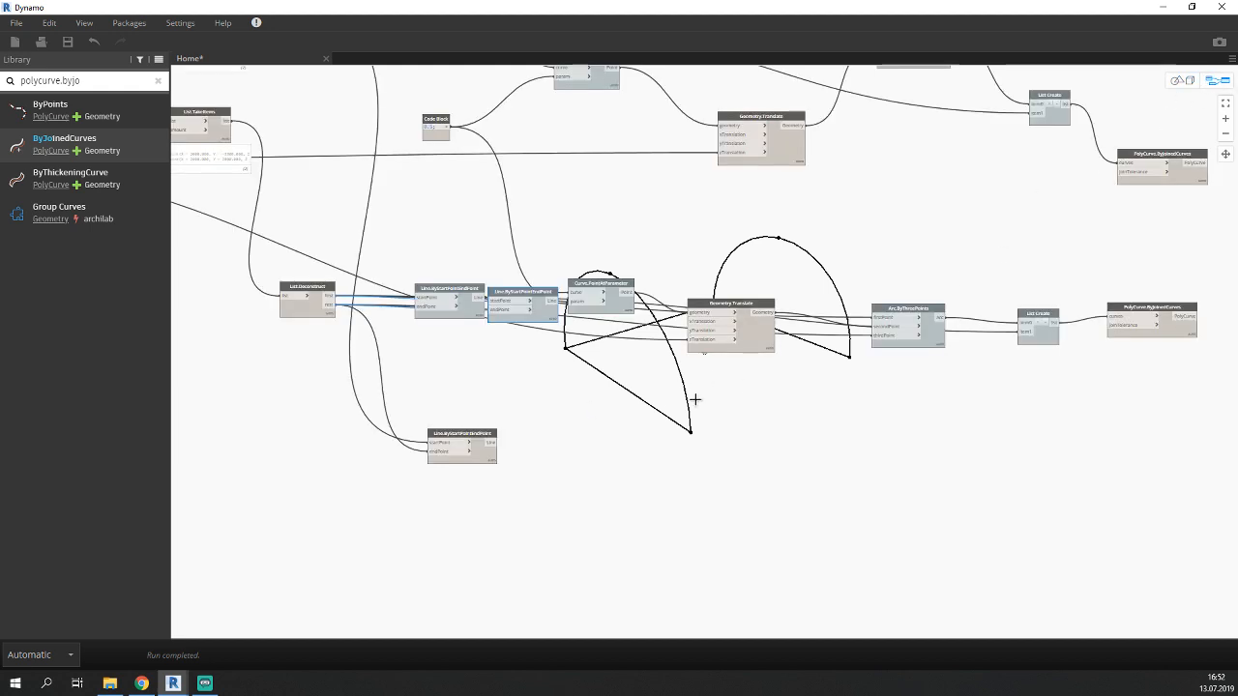
# Duplicate the newly connected Line.ByStartPointEndPoint, place the copy beneath it and disconnect the copy's two point inputs.
pyautogui.click(486, 457)
pyautogui.hotkey('ctrl', 'c')
pyautogui.hotkey('ctrl', 'v')
pyautogui.moveTo(556, 462); pyautogui.dragTo(476, 538)
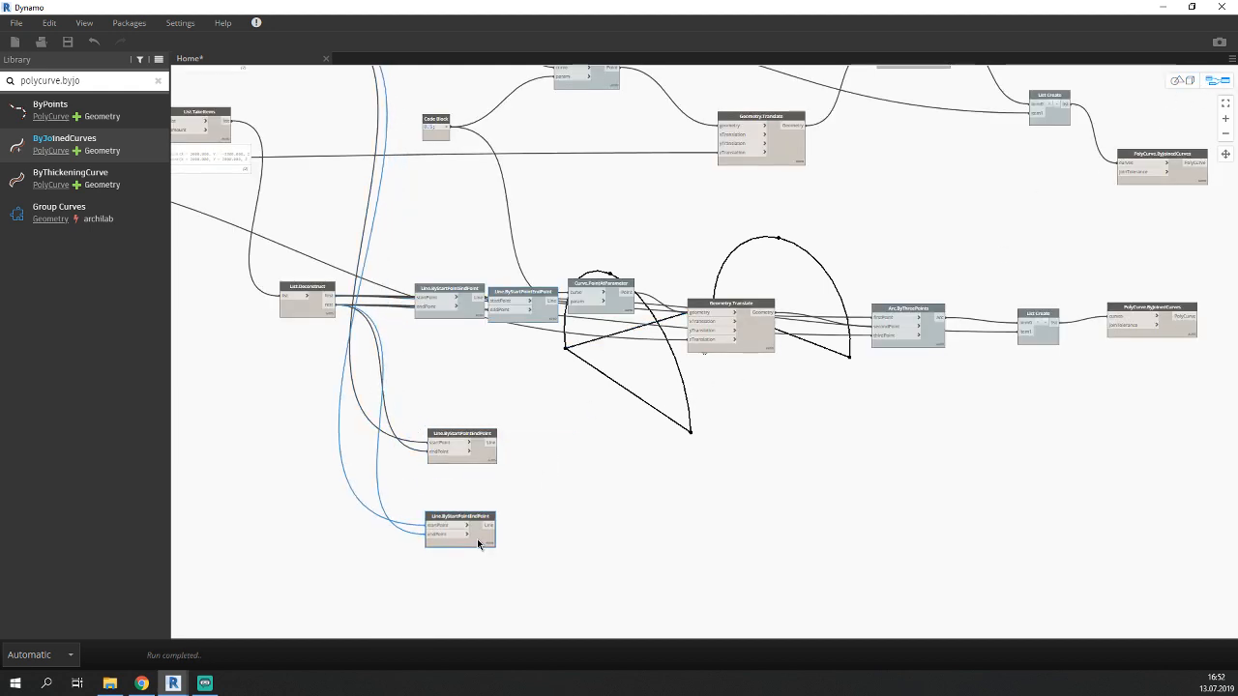
pyautogui.click(450, 528)
pyautogui.click(434, 536)
pyautogui.click(384, 535)
# Connect the lowest Line.ByStartPointEndPoint's startPoint to the upper List.Deconstruct's rest and its endPoint to the lower List.Deconstruct's first.
pyautogui.moveTo(569, 459); pyautogui.dragTo(586, 556, button='middle')
pyautogui.moveTo(311, 123); pyautogui.dragTo(446, 623)
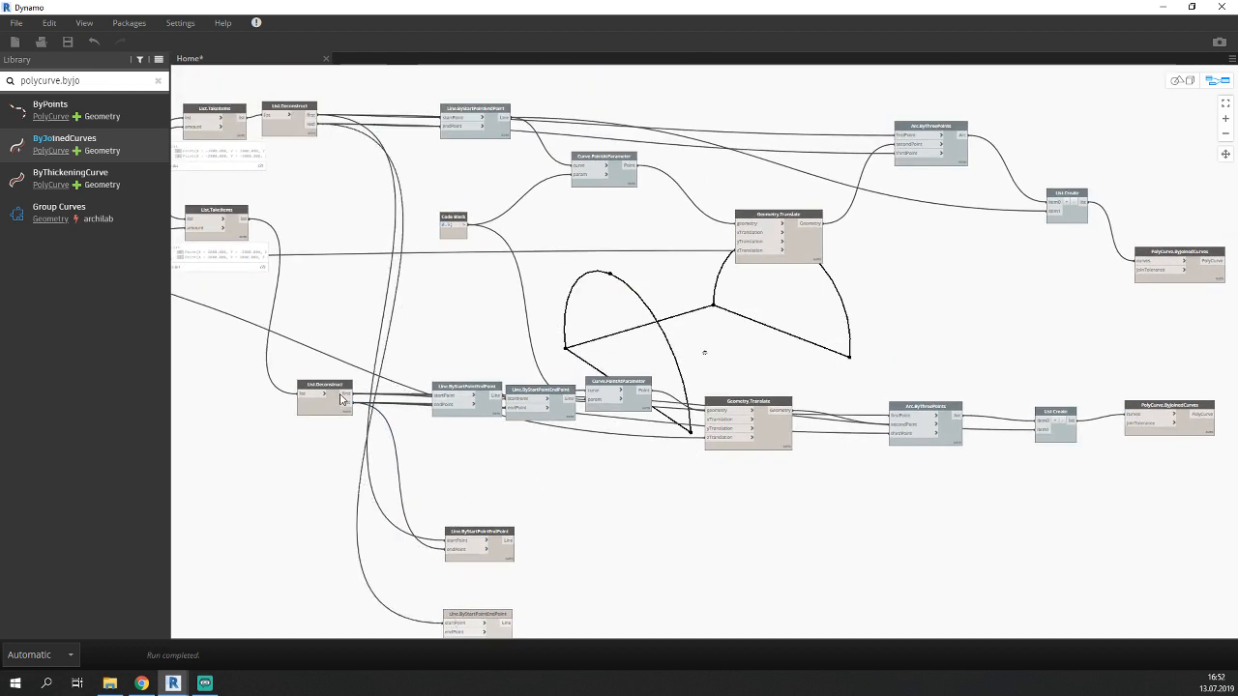
pyautogui.moveTo(340, 398); pyautogui.dragTo(447, 631)
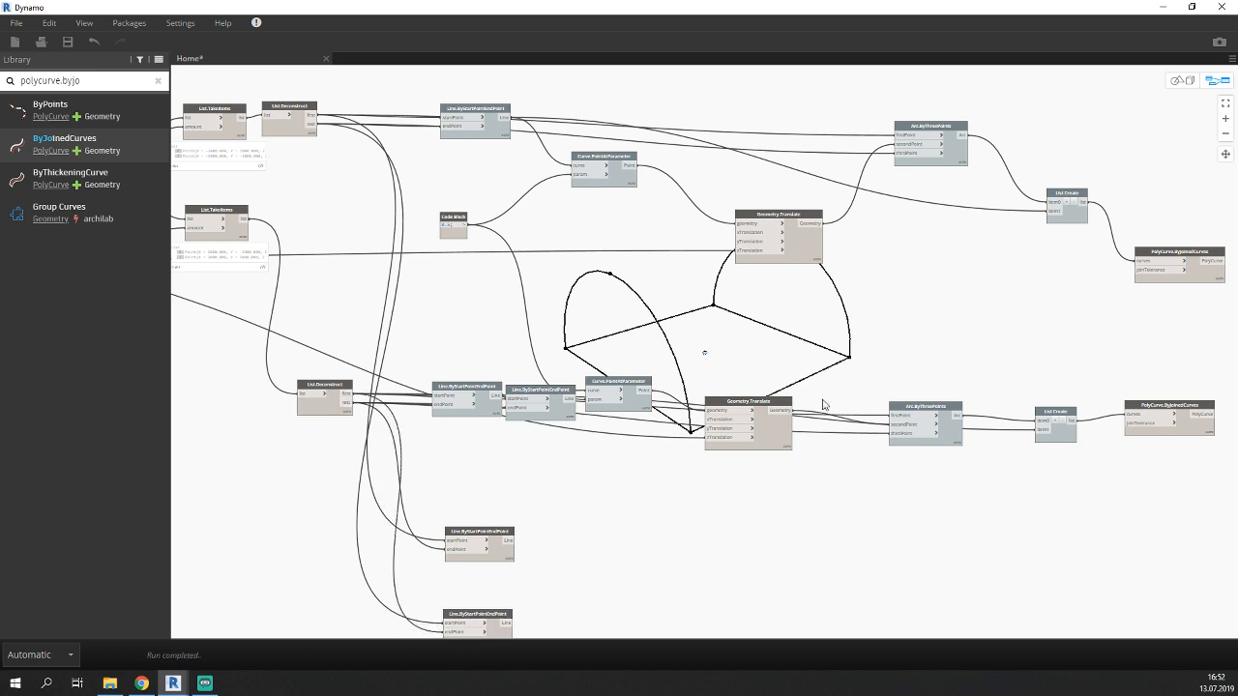
# Duplicate the lower branch's nodes from Line.ByStartPointEndPoint through PolyCurve.ByJoinedCurves and place the copies below the original branch.
pyautogui.moveTo(819, 463); pyautogui.dragTo(624, 512, button='middle')
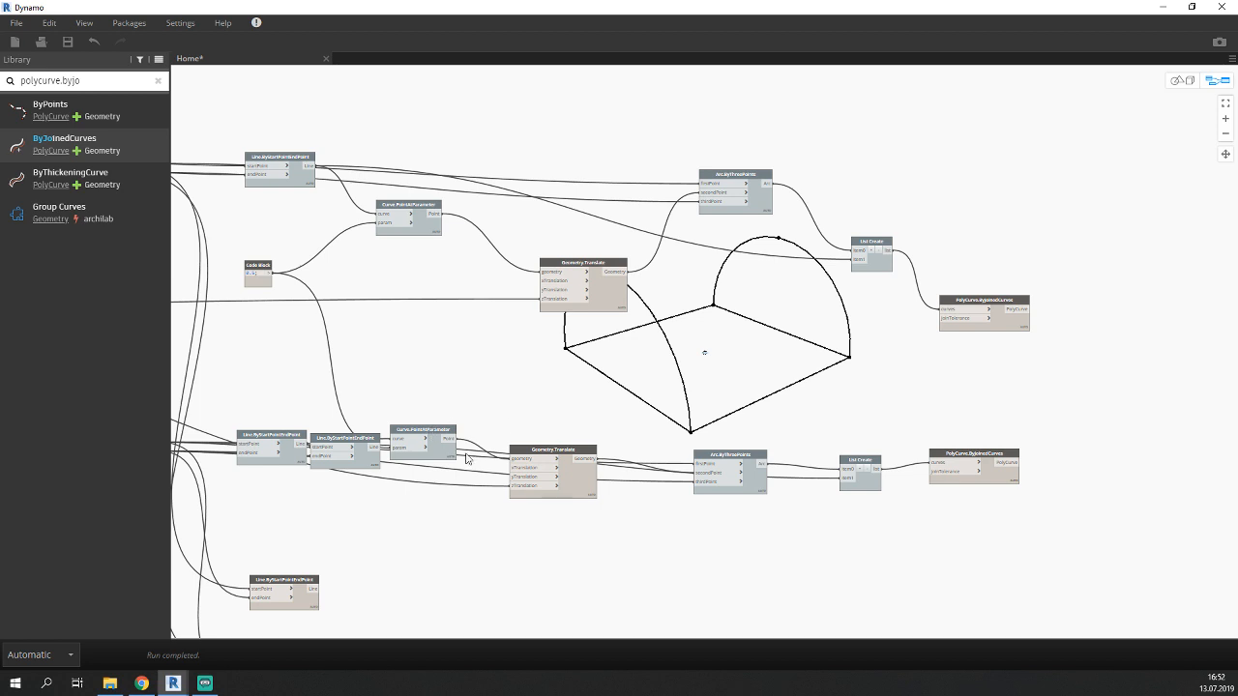
pyautogui.moveTo(562, 471); pyautogui.dragTo(542, 323, button='middle')
pyautogui.moveTo(1076, 251); pyautogui.dragTo(298, 396)
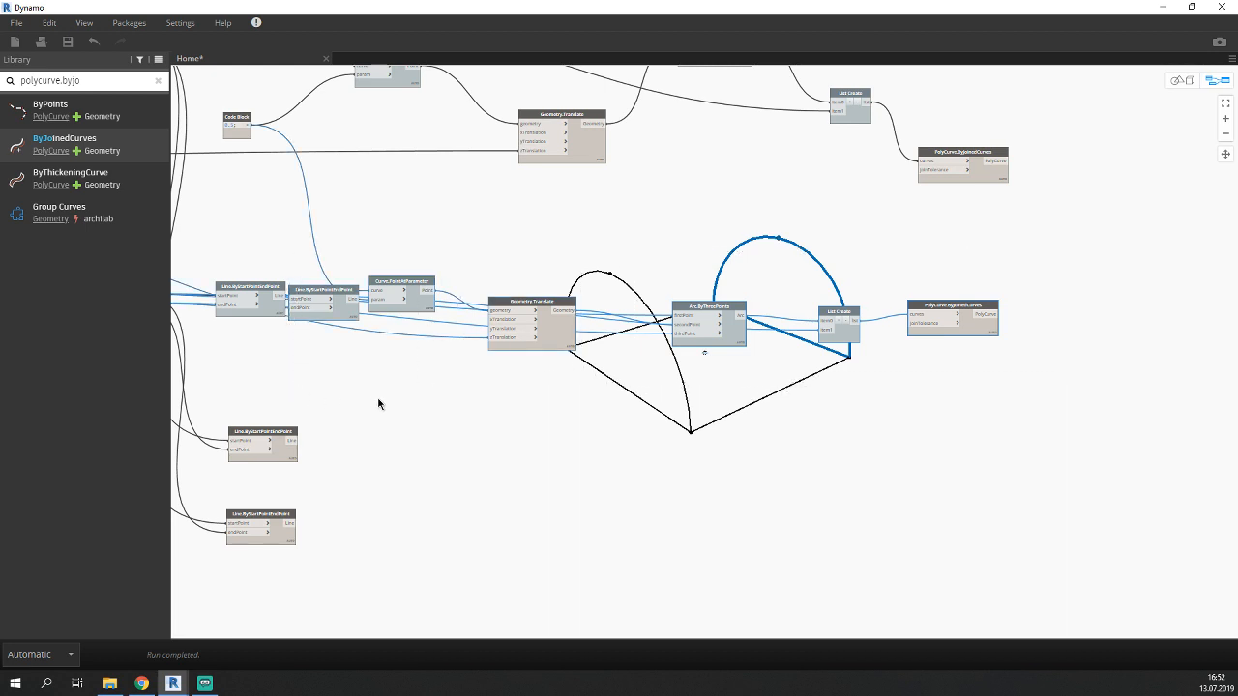
pyautogui.hotkey('ctrl', 'v')
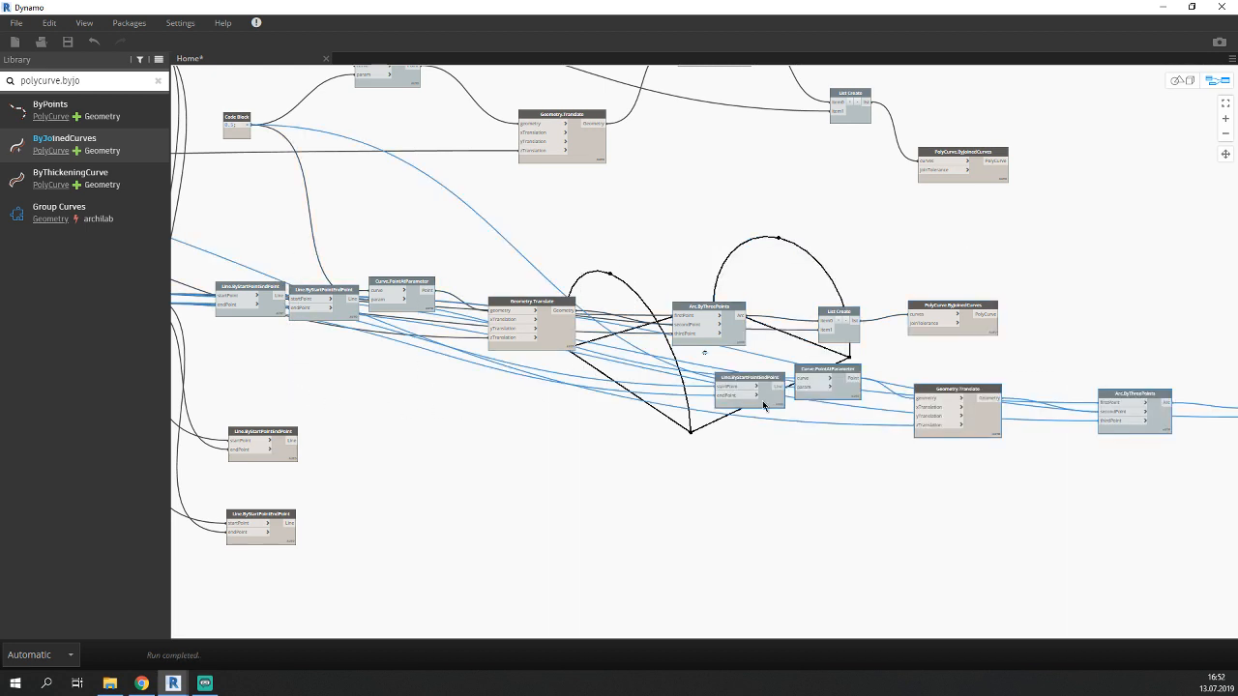
pyautogui.moveTo(993, 429); pyautogui.dragTo(502, 453)
pyautogui.click(430, 484)
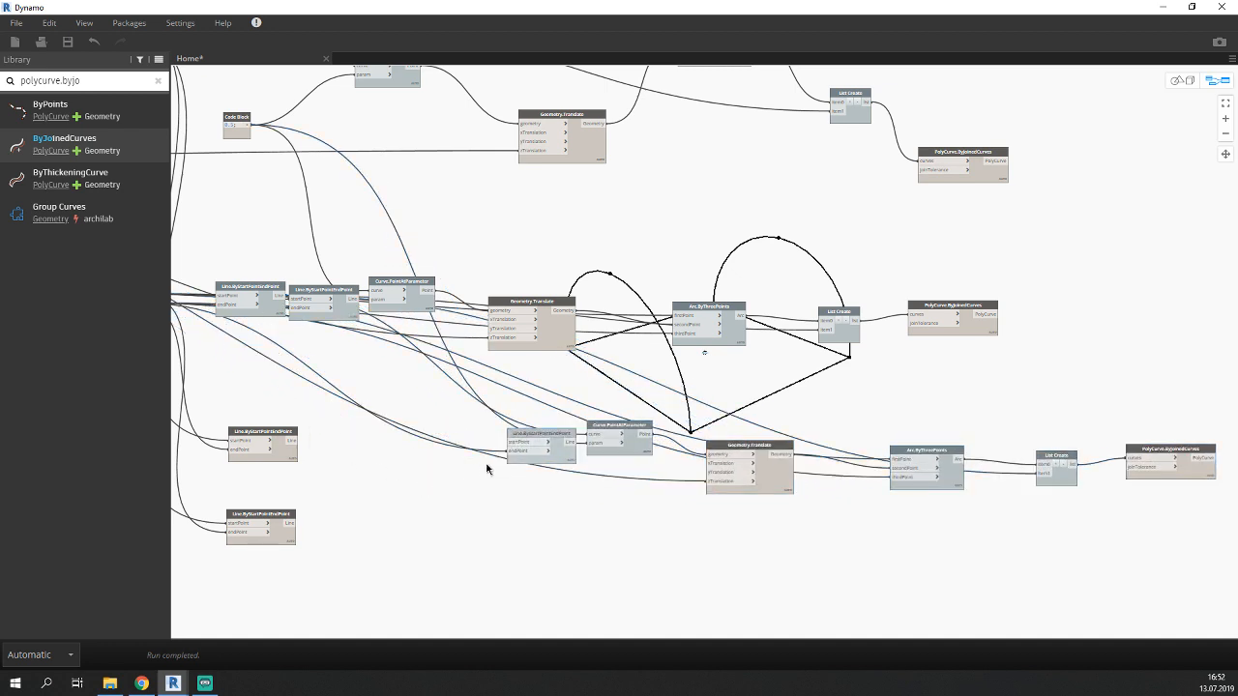
pyautogui.click(529, 453)
pyautogui.click(497, 501)
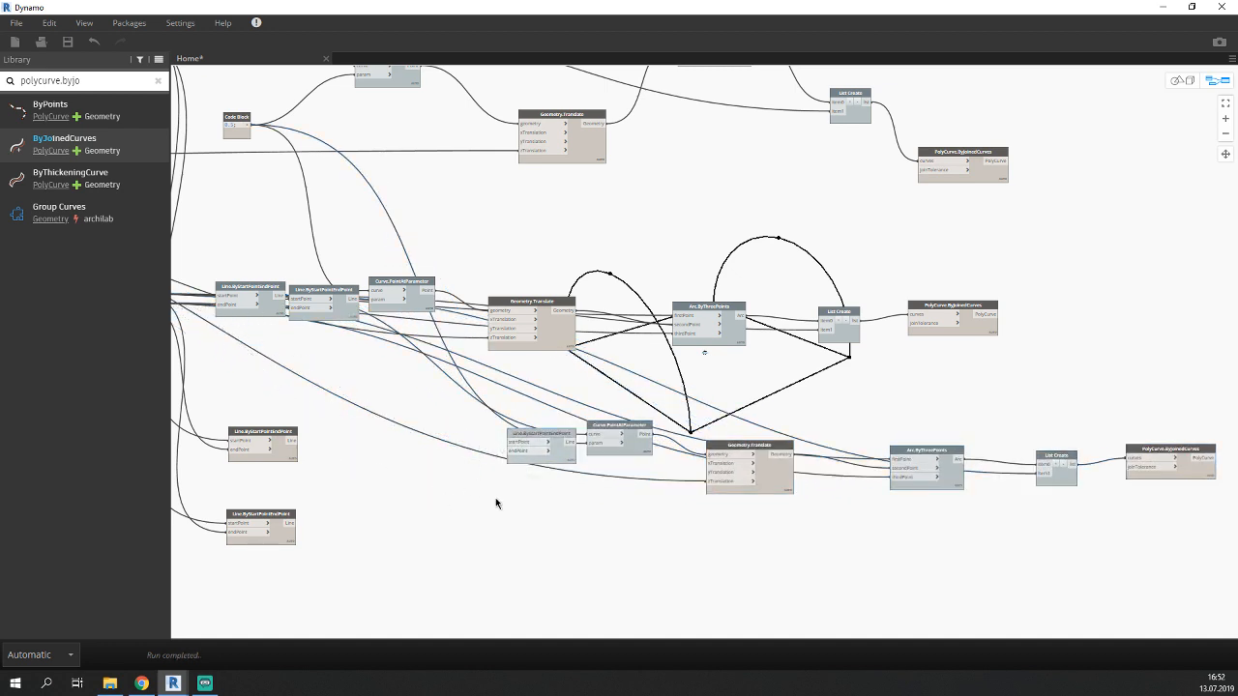
pyautogui.click(568, 461)
pyautogui.press('Delete')
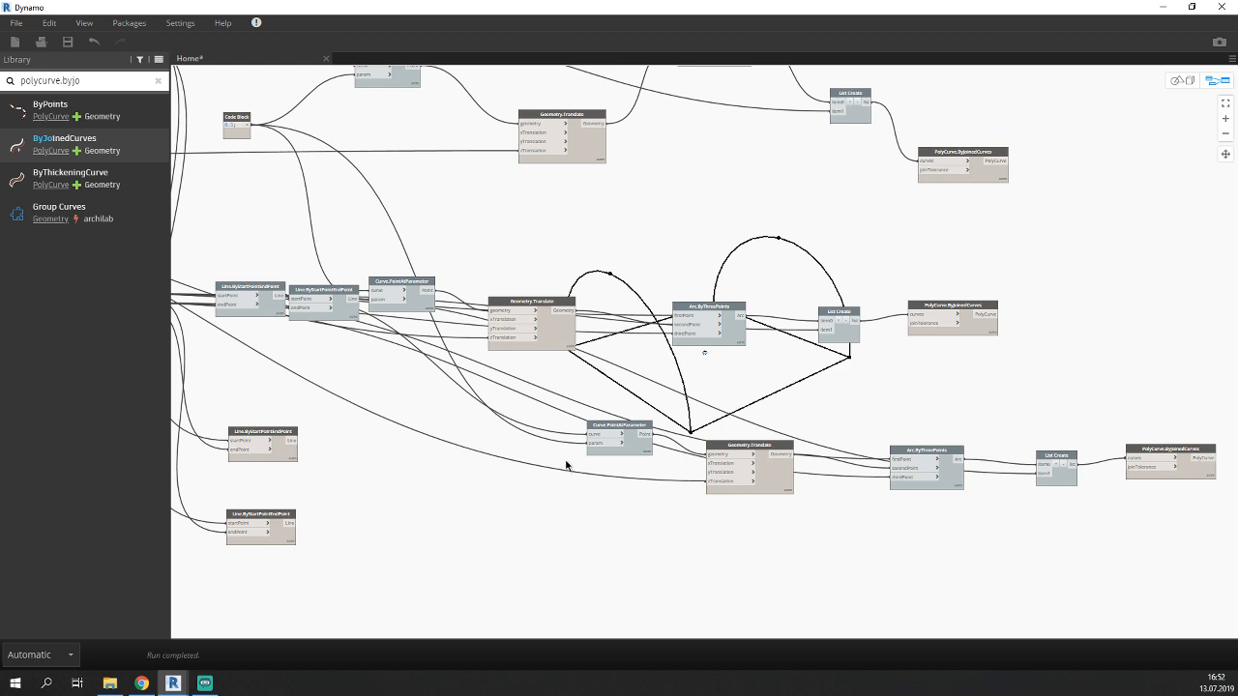
pyautogui.click(638, 451)
pyautogui.moveTo(482, 474); pyautogui.dragTo(504, 476, button='middle')
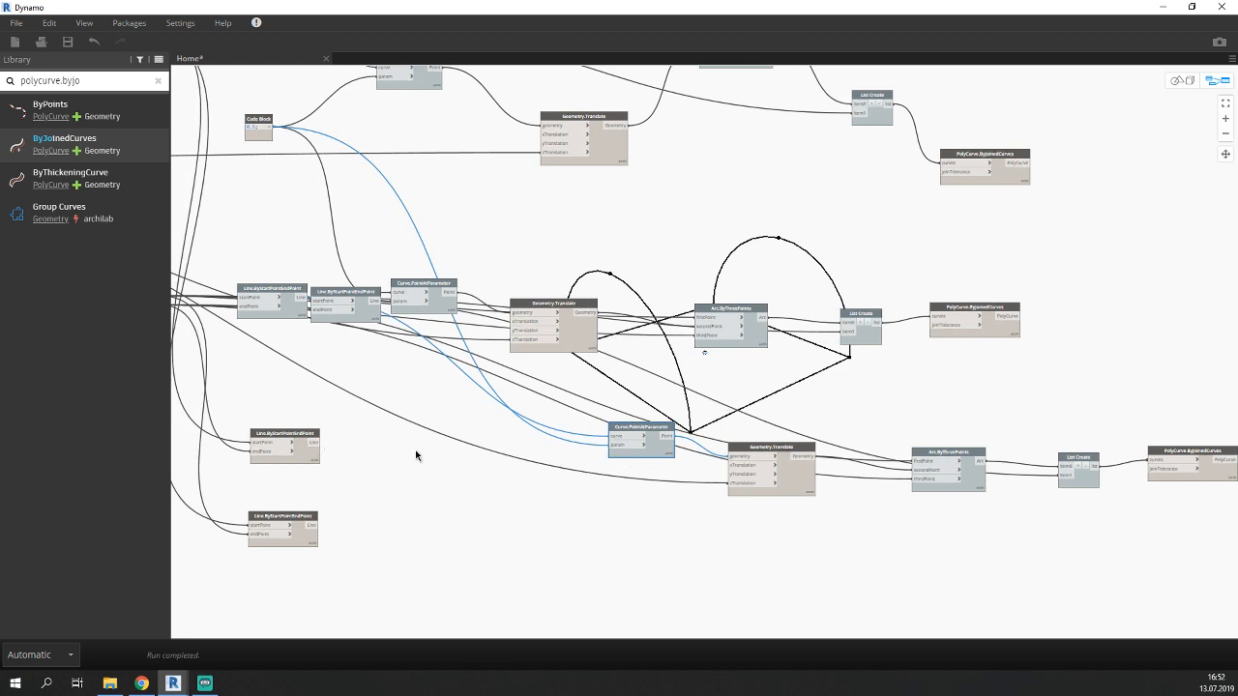
pyautogui.click(575, 475)
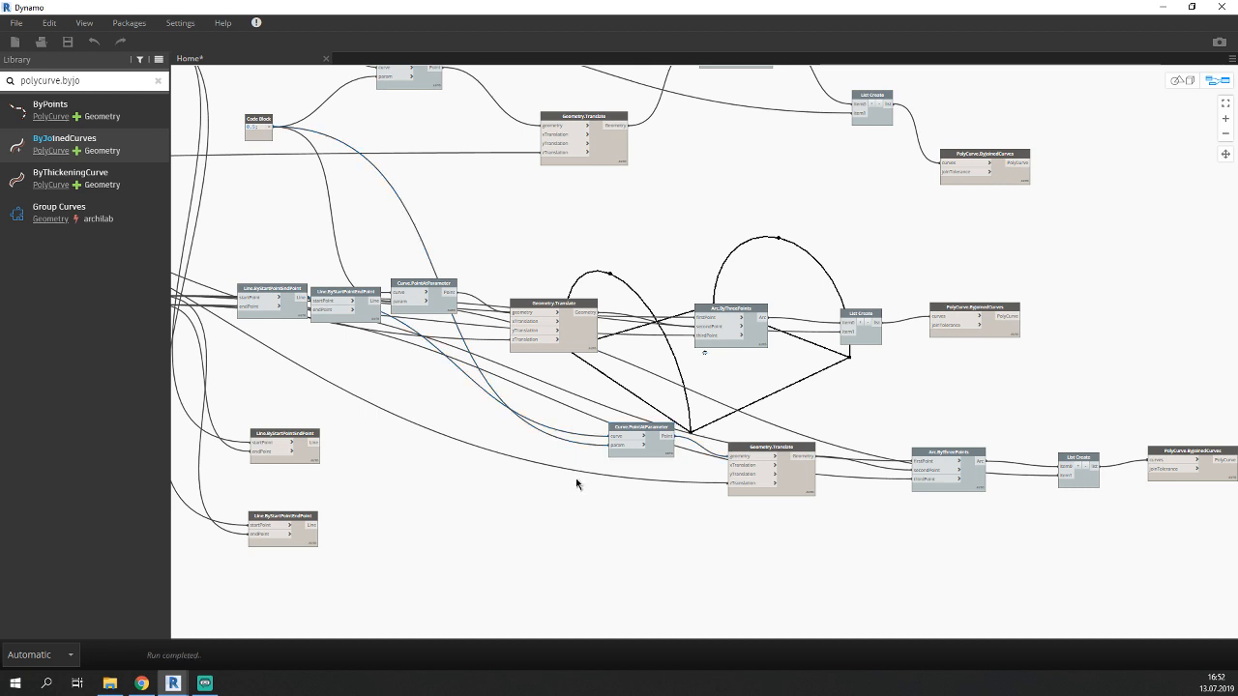
pyautogui.hotkey('ctrl', 'z')
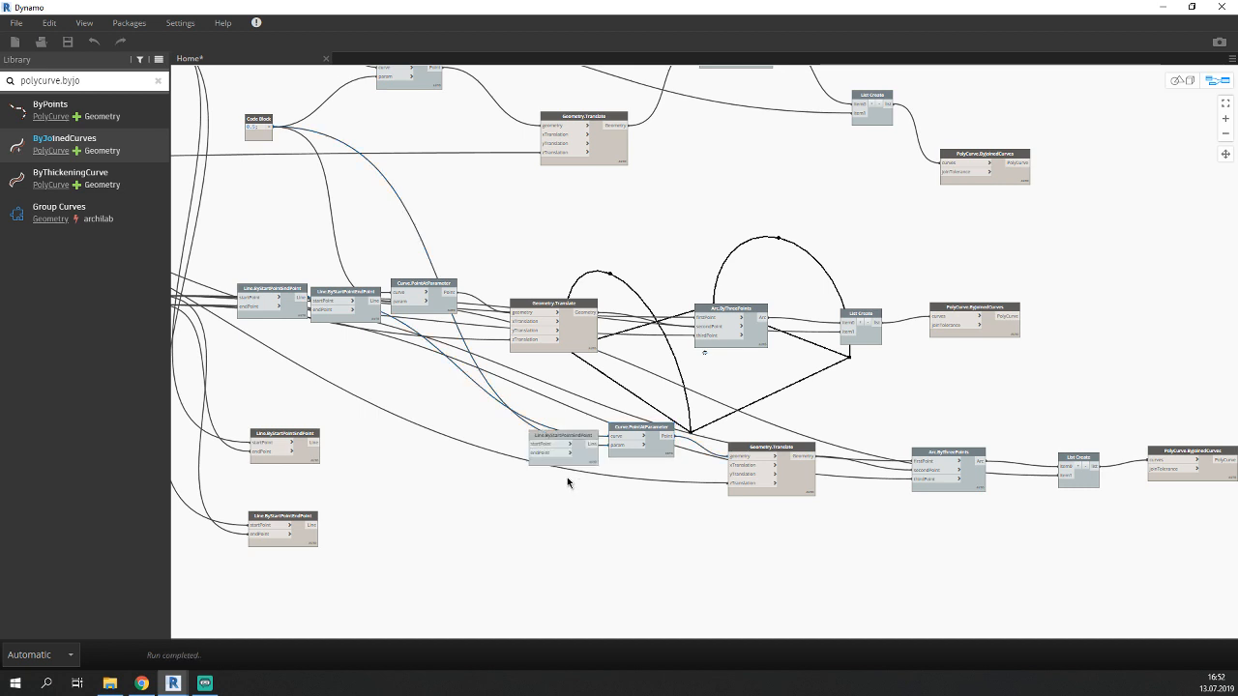
# Delete the duplicated branch's Line.ByStartPointEndPoint and connect the upper of the two new line nodes to its Curve.PointAtParameter curve input.
pyautogui.click(571, 452)
pyautogui.moveTo(596, 456); pyautogui.dragTo(526, 468)
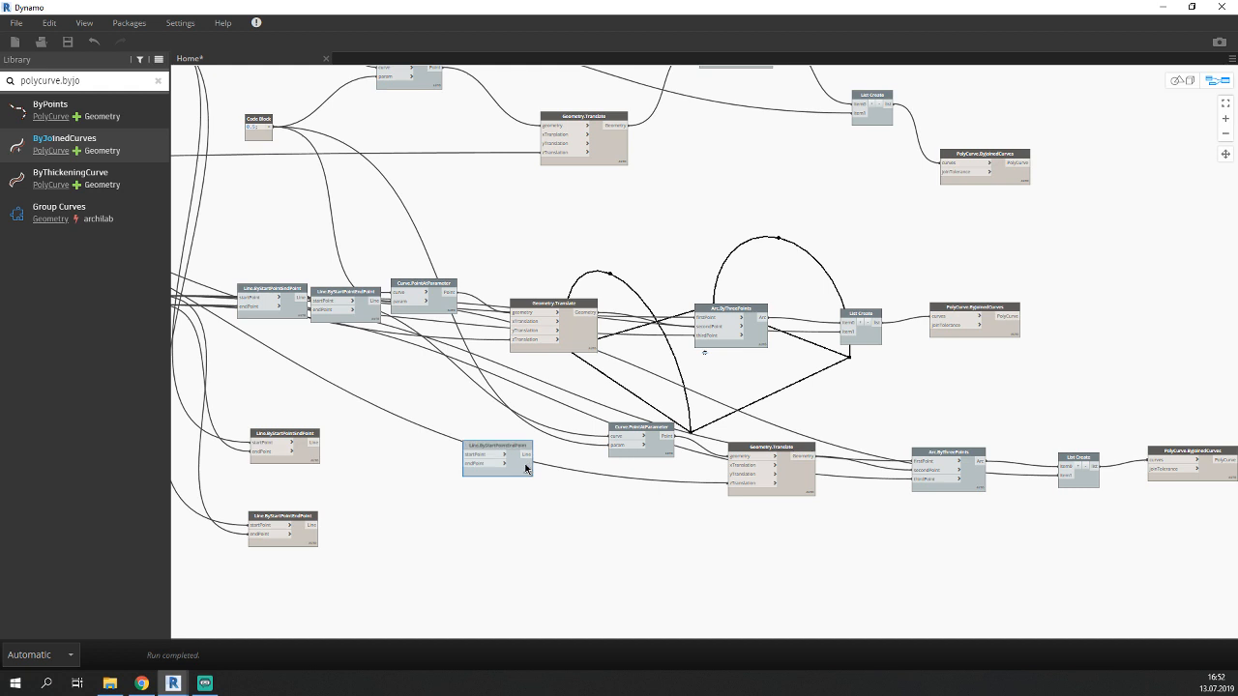
pyautogui.press('Delete')
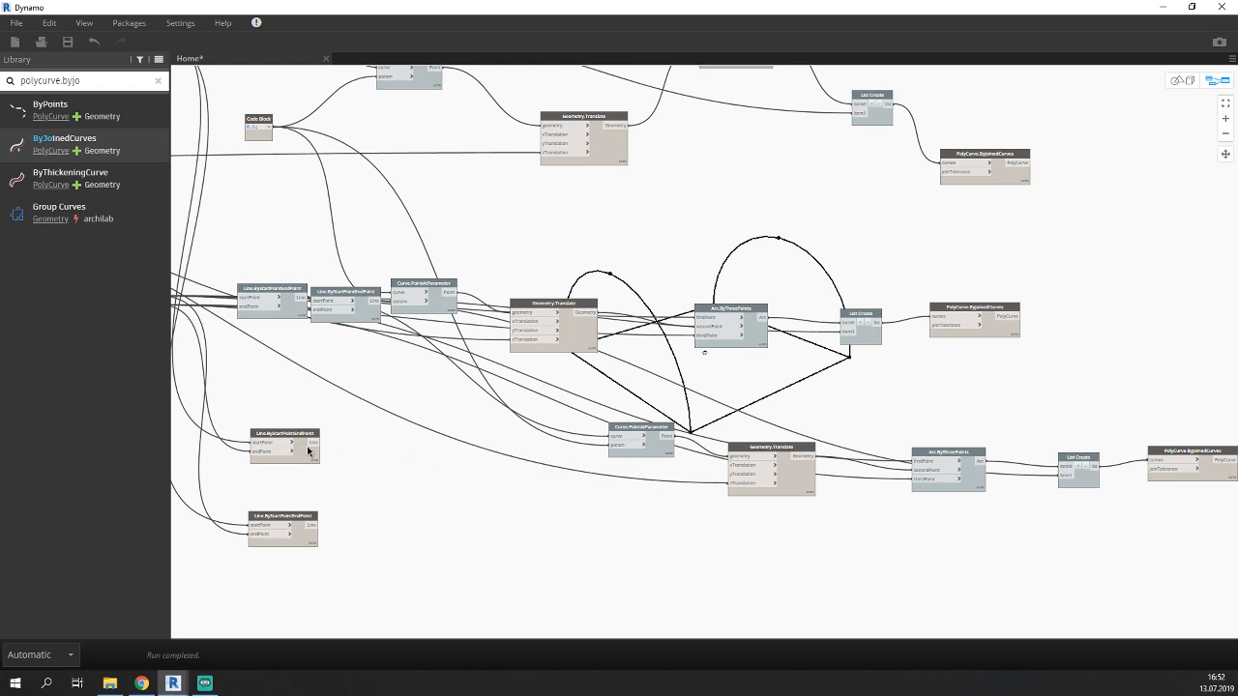
pyautogui.click(313, 442)
pyautogui.click(614, 436)
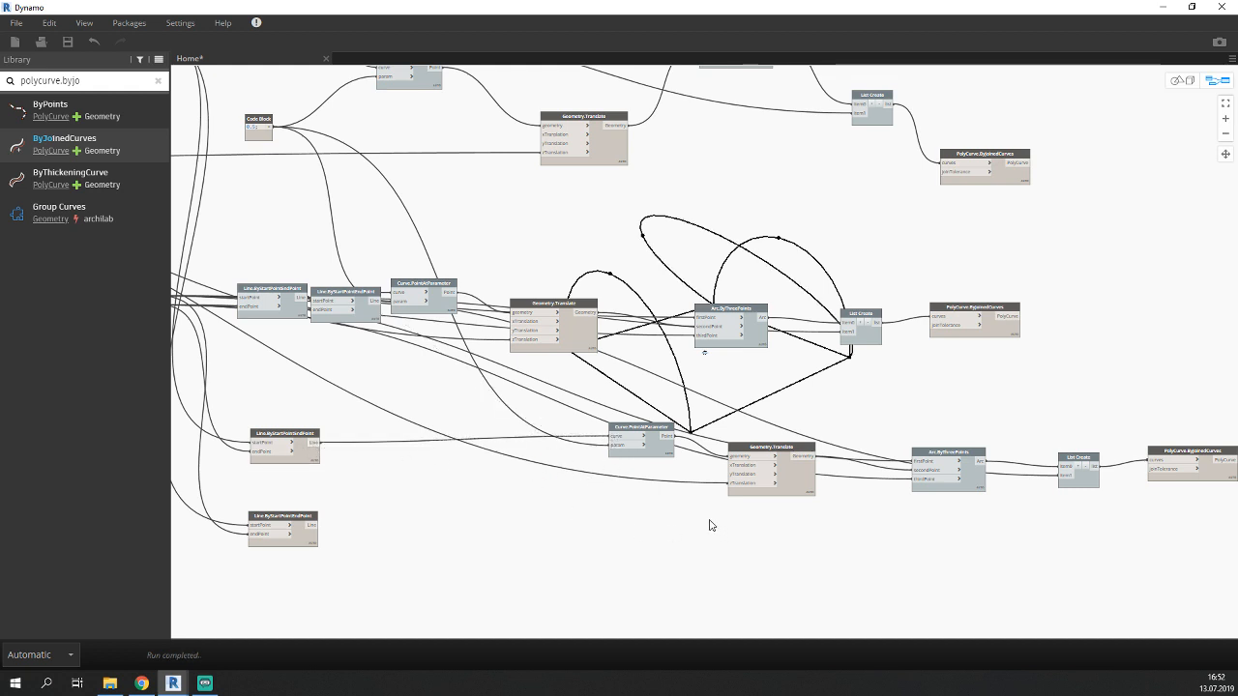
# Move the duplicated branch's Curve.PointAtParameter and Geometry.Translate nodes closer to the line node feeding them.
pyautogui.moveTo(711, 525); pyautogui.dragTo(660, 475, button='middle')
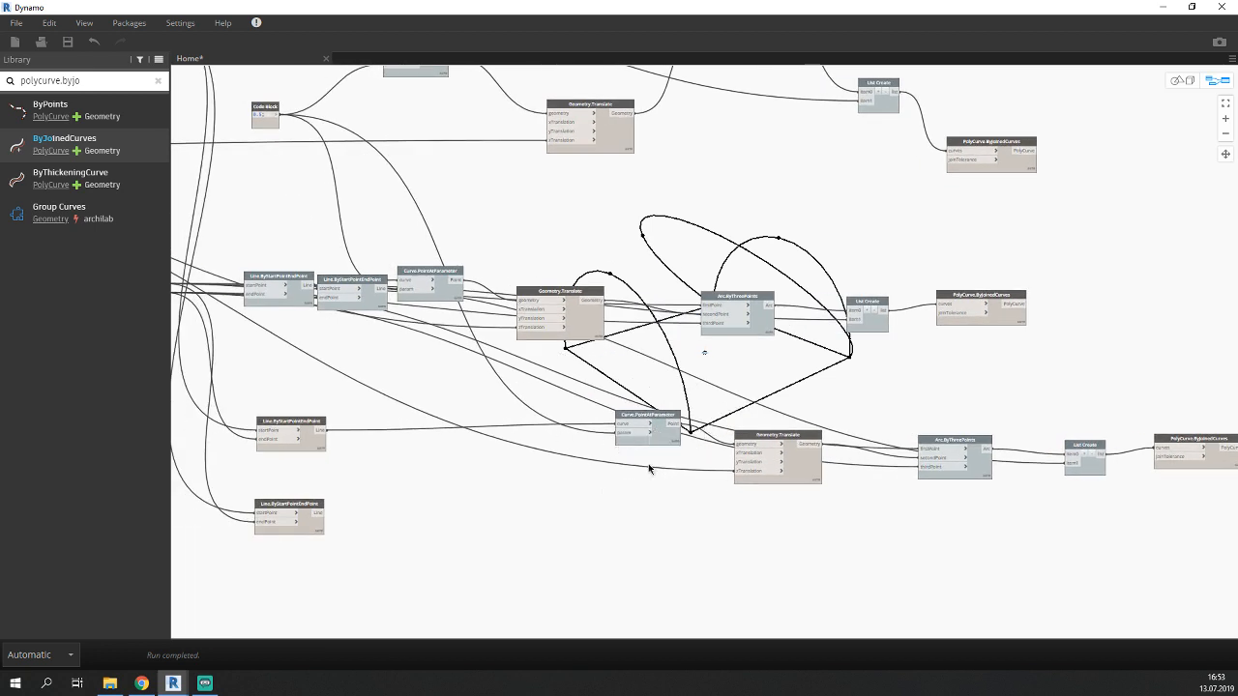
pyautogui.moveTo(650, 430); pyautogui.dragTo(508, 426)
pyautogui.moveTo(799, 475); pyautogui.dragTo(658, 492)
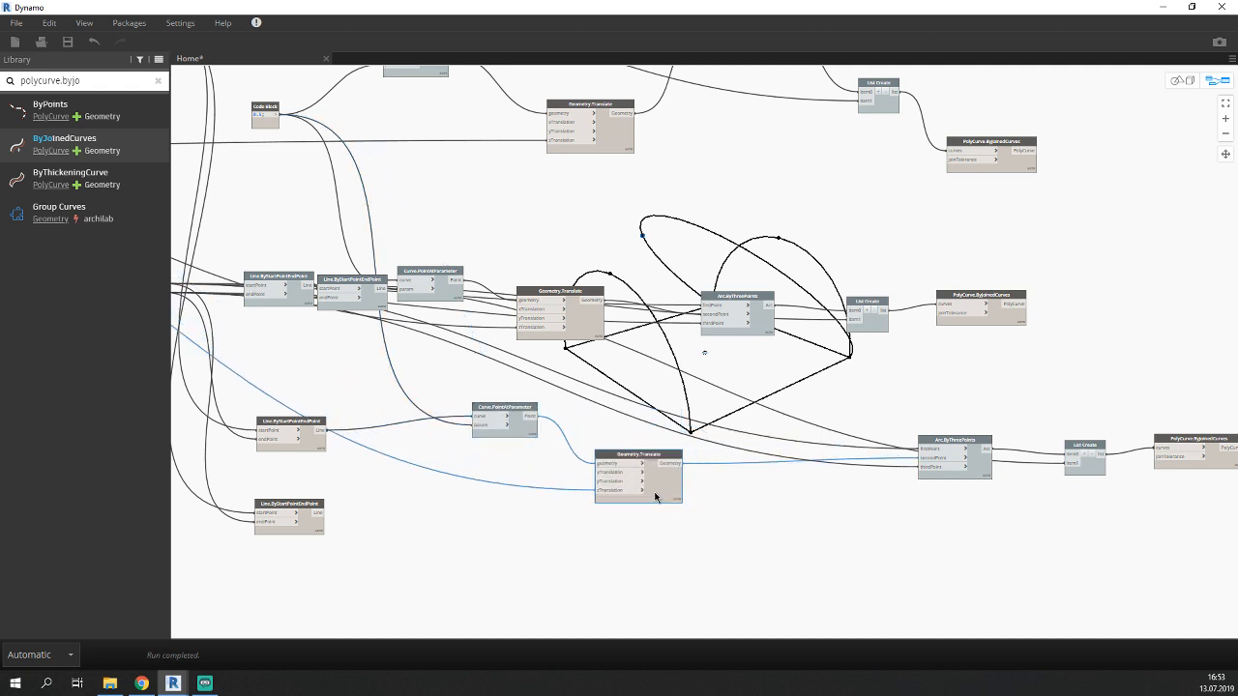
# Disconnect the firstPoint and thirdPoint wires of the duplicated branch's Arc.ByThreePoints node.
pyautogui.moveTo(879, 499); pyautogui.dragTo(842, 496, button='middle')
pyautogui.click(887, 446)
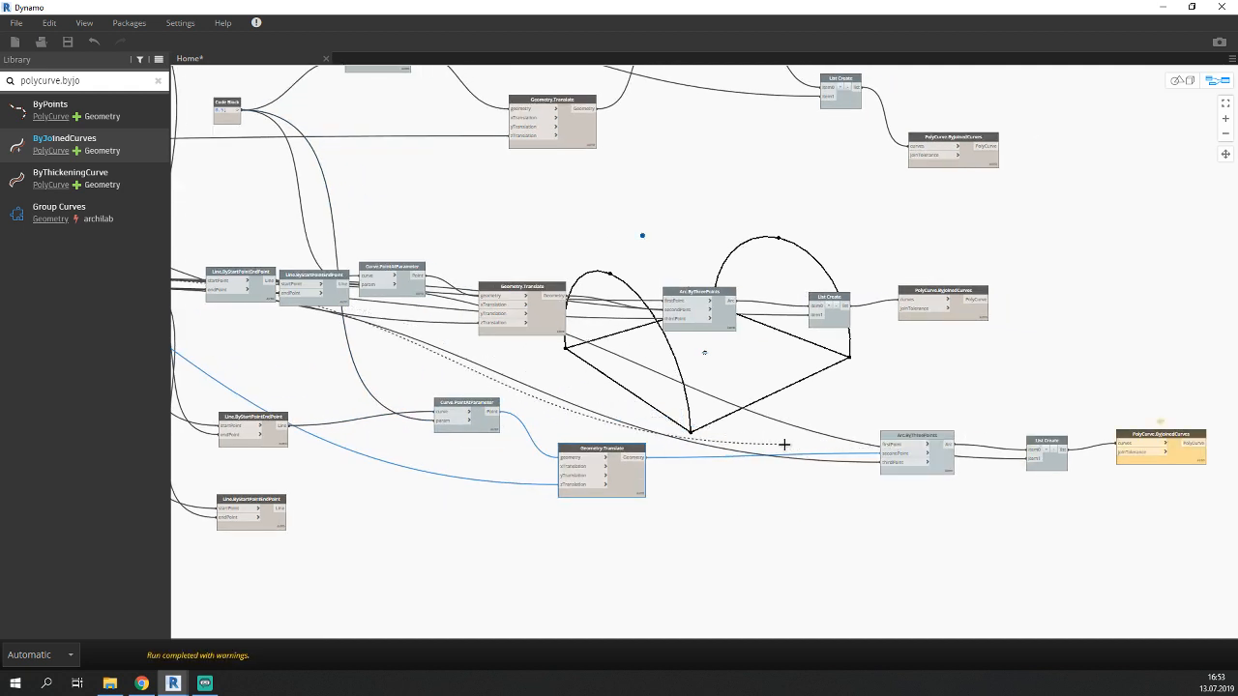
pyautogui.click(784, 444)
pyautogui.click(894, 462)
pyautogui.click(832, 484)
# Move the duplicated branch's Arc.ByThreePoints, List Create and PolyCurve.ByJoinedCurves nodes closer to its Geometry.Translate.
pyautogui.moveTo(935, 471); pyautogui.dragTo(773, 480)
pyautogui.moveTo(1032, 458); pyautogui.dragTo(927, 483)
pyautogui.moveTo(1193, 462); pyautogui.dragTo(1091, 480)
# Duplicate the nodes from the new Curve.PointAtParameter through PolyCurve.ByJoinedCurves and place the copied branch directly beneath them.
pyautogui.moveTo(972, 516); pyautogui.dragTo(974, 472, button='middle')
pyautogui.moveTo(1158, 366); pyautogui.dragTo(466, 485)
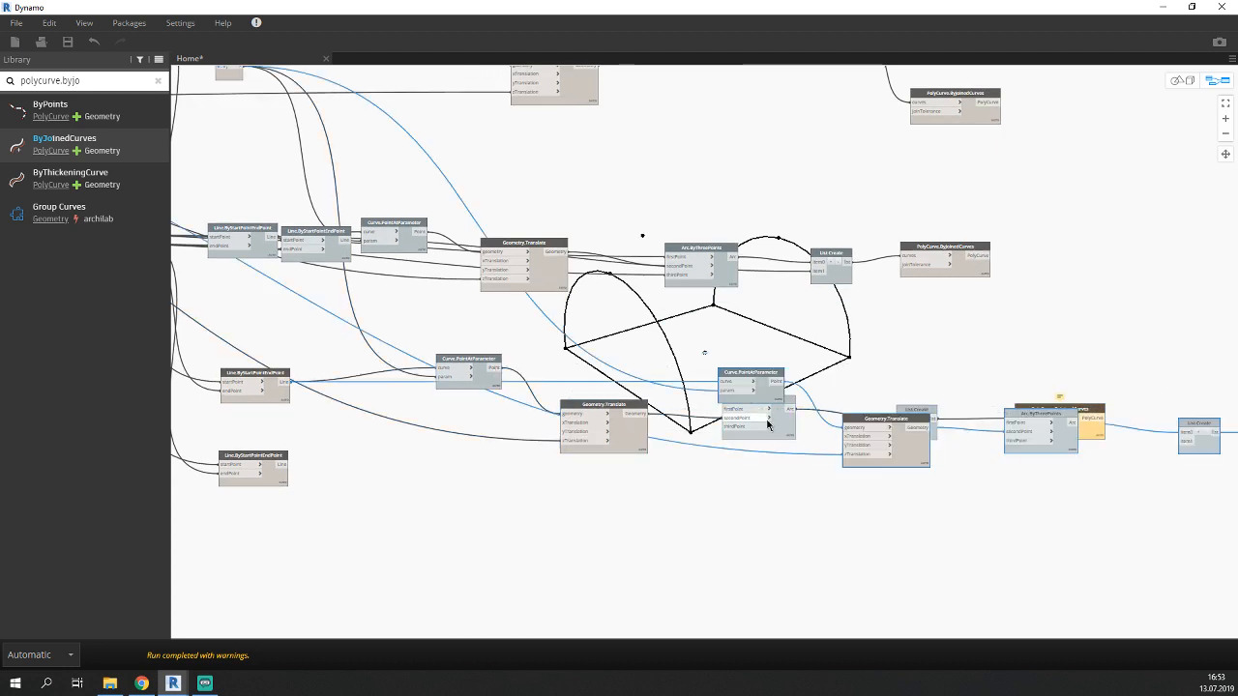
pyautogui.hotkey('ctrl', 'c')
pyautogui.hotkey('ctrl', 'v')
pyautogui.moveTo(491, 531); pyautogui.dragTo(500, 519)
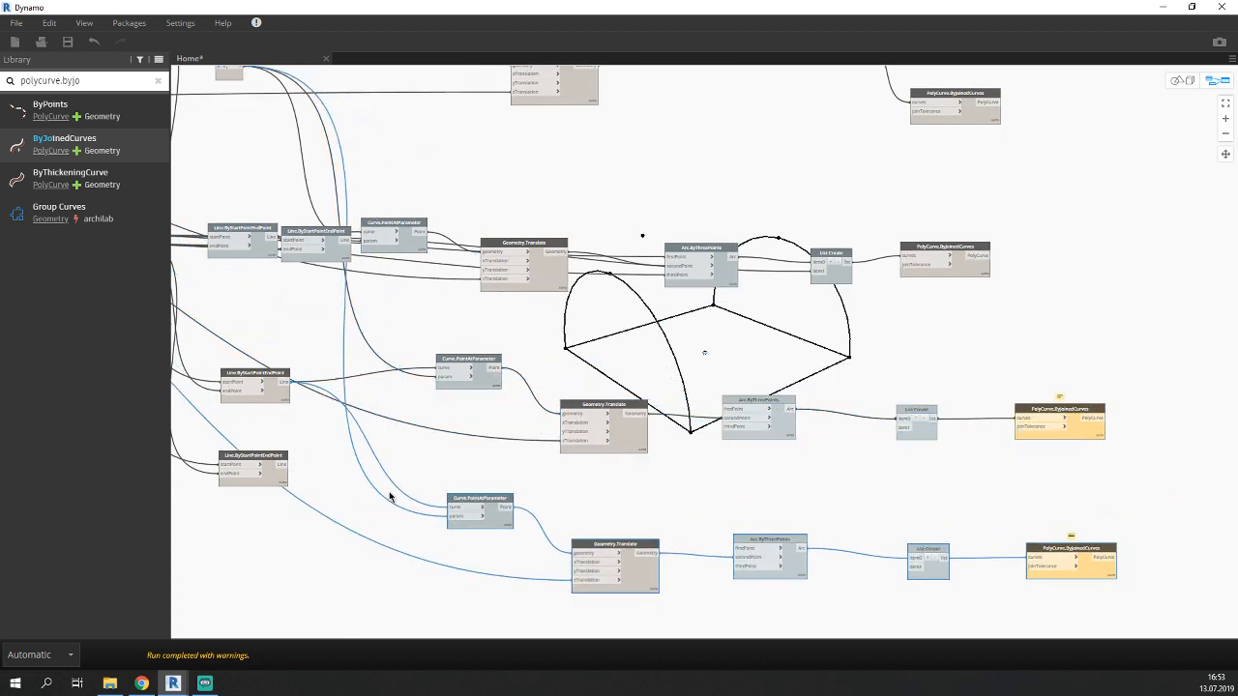
# Connect the lowest Line.ByStartPointEndPoint's output to the curve input of the lowest branch's Curve.PointAtParameter.
pyautogui.moveTo(282, 464); pyautogui.dragTo(450, 507)
pyautogui.moveTo(559, 467); pyautogui.dragTo(664, 497, button='middle')
pyautogui.click(592, 452)
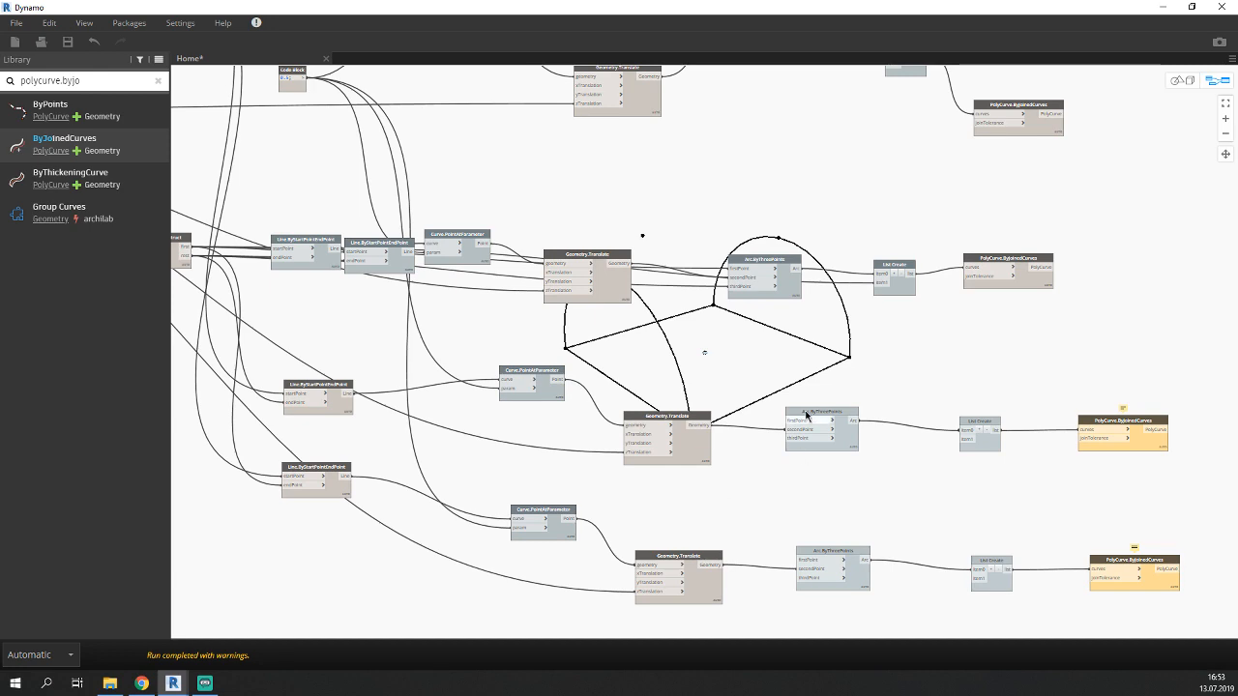
# Connect the third branch's Arc.ByThreePoints firstPoint to the upper List.Deconstruct's first and its thirdPoint to the lower List.Deconstruct's rest.
pyautogui.scroll(3, 805, 410)
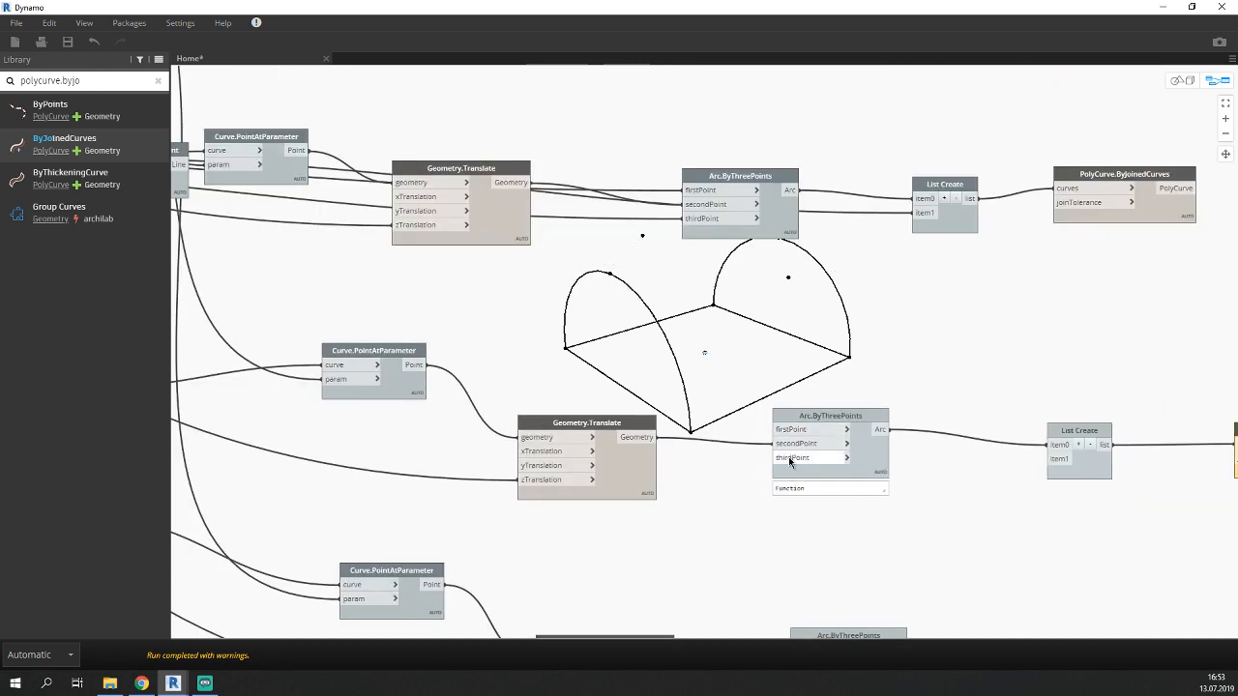
pyautogui.scroll(-4, 831, 420)
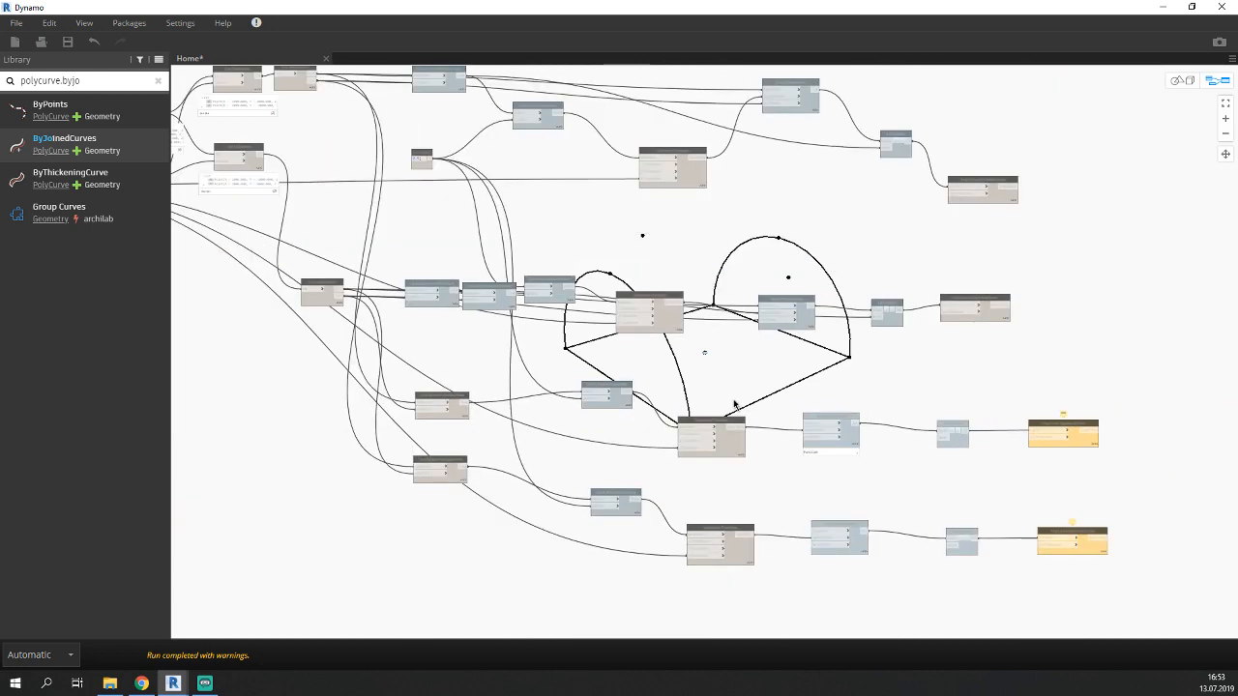
pyautogui.moveTo(711, 399); pyautogui.dragTo(717, 420, button='middle')
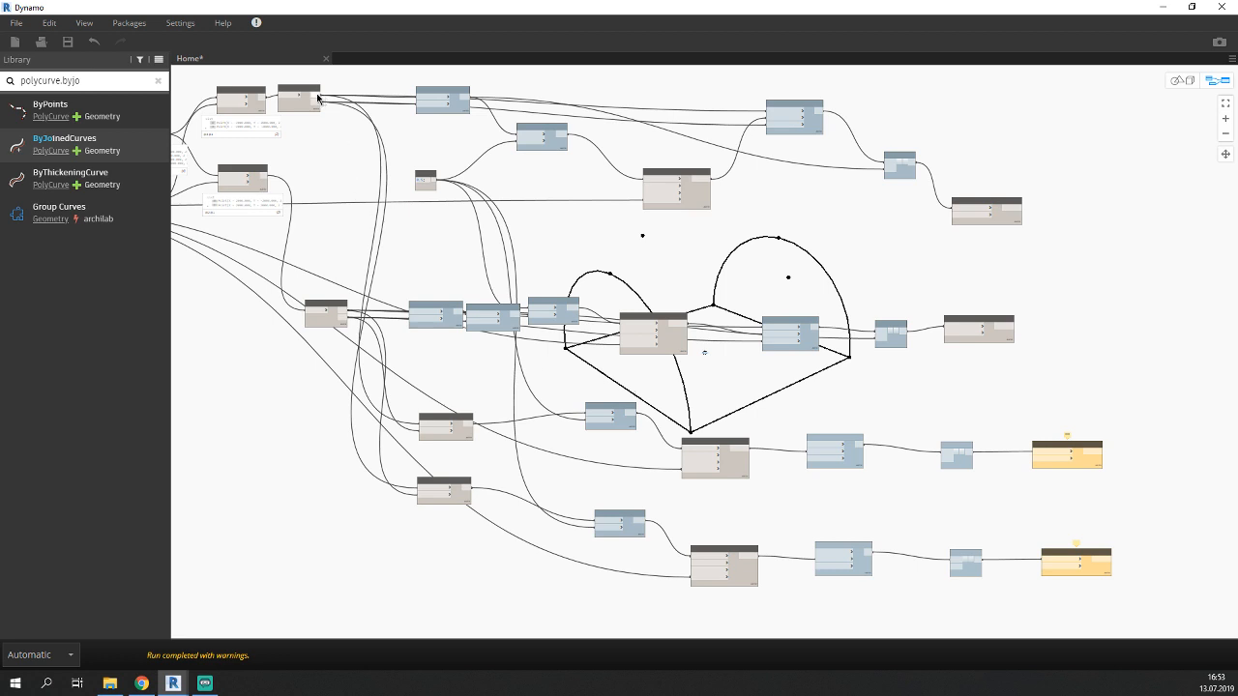
pyautogui.moveTo(319, 97); pyautogui.dragTo(820, 450)
pyautogui.click(820, 450)
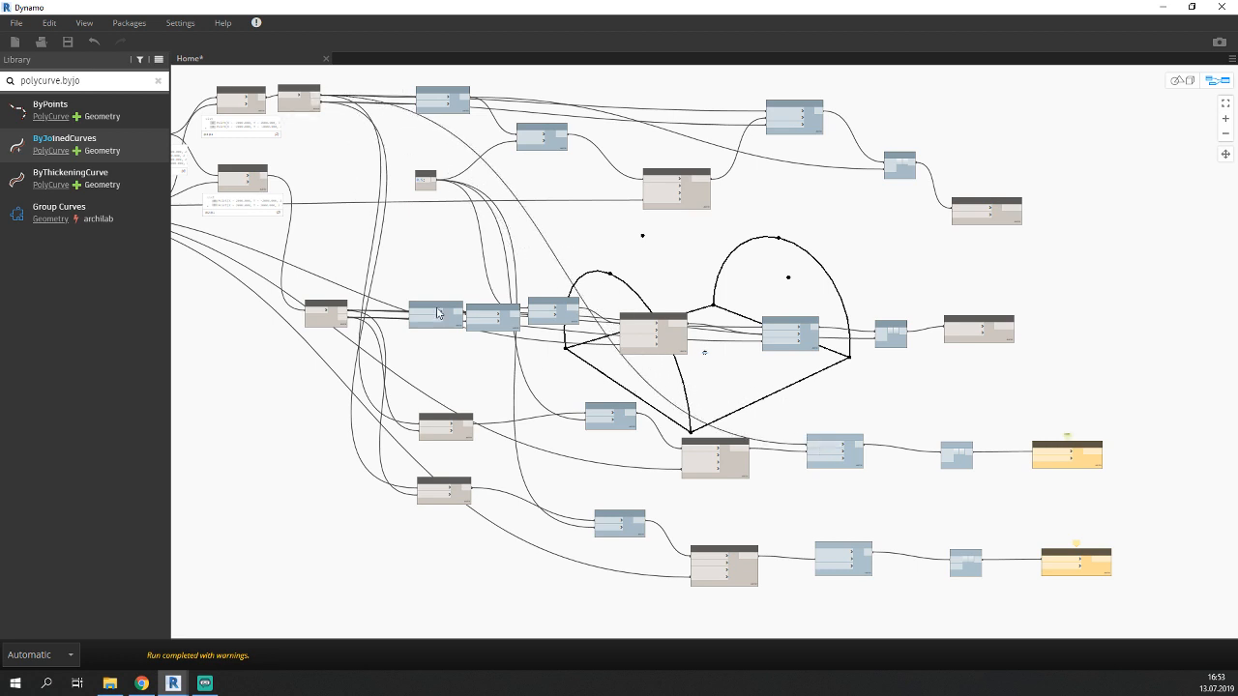
pyautogui.click(340, 317)
pyautogui.click(810, 463)
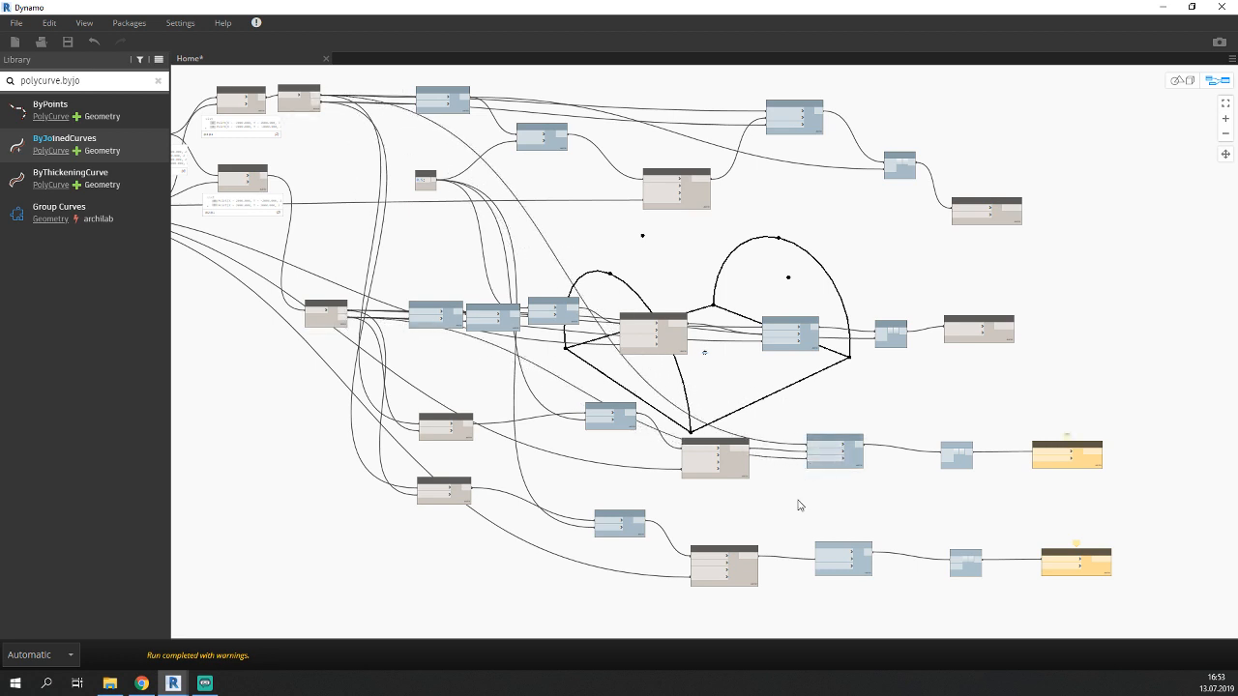
# Turn on the preview of the third branch's Arc.ByThreePoints node.
pyautogui.scroll(2, 837, 488)
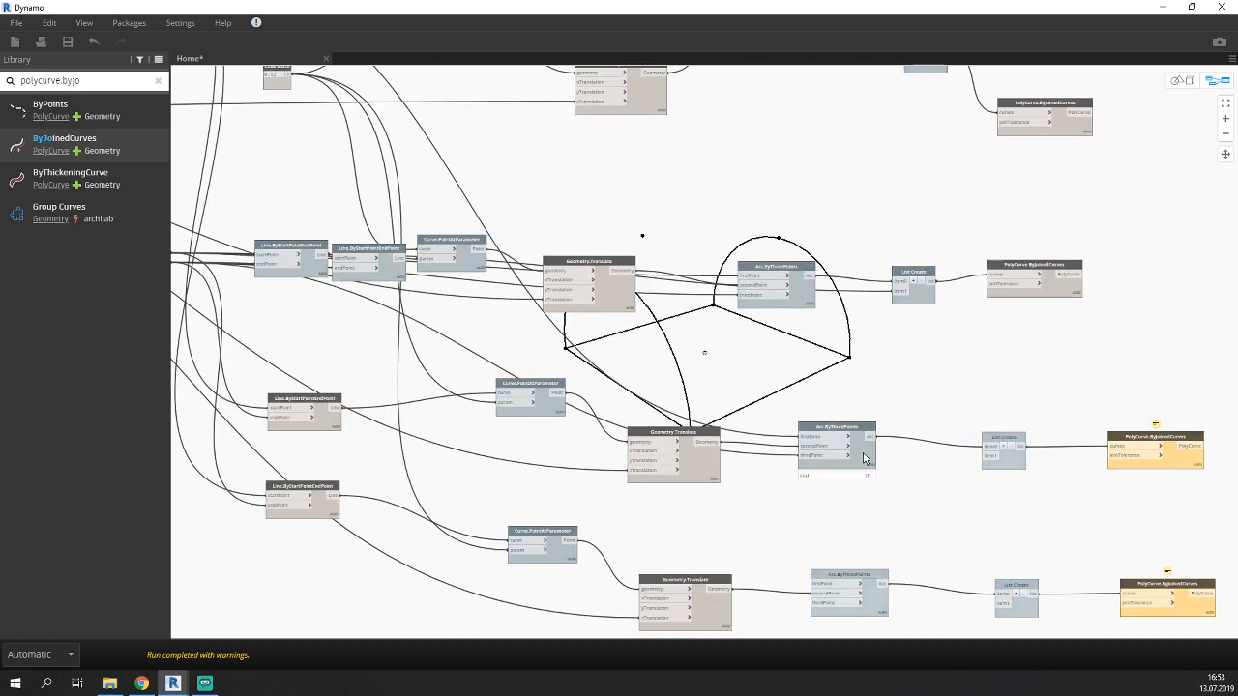
pyautogui.rightClick(863, 456)
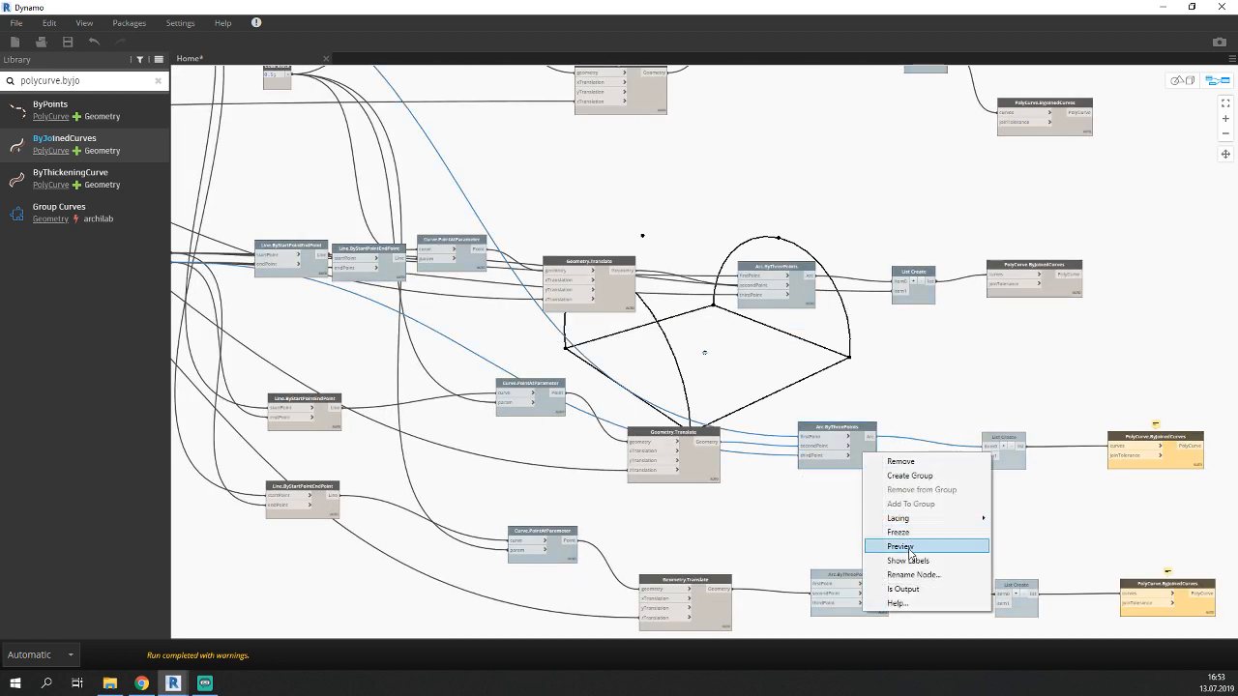
pyautogui.click(815, 519)
# Turn on the preview of the lowest branch's Arc.ByThreePoints node.
pyautogui.scroll(-3, 815, 519)
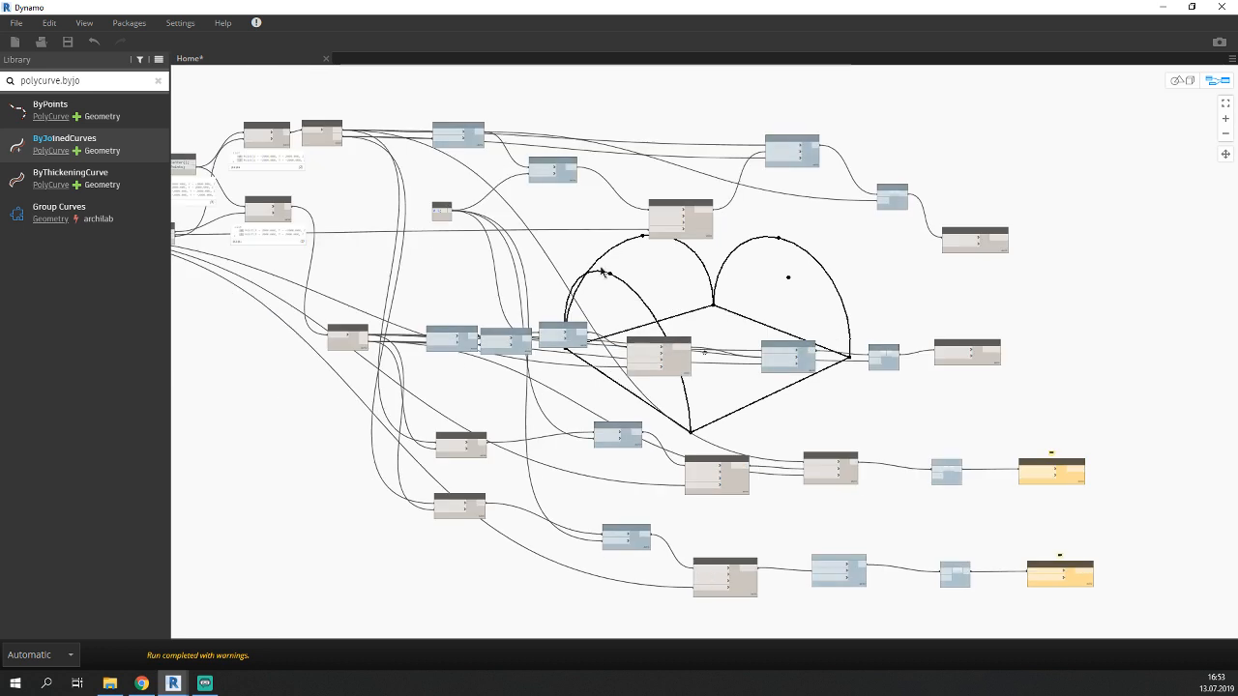
pyautogui.rightClick(855, 580)
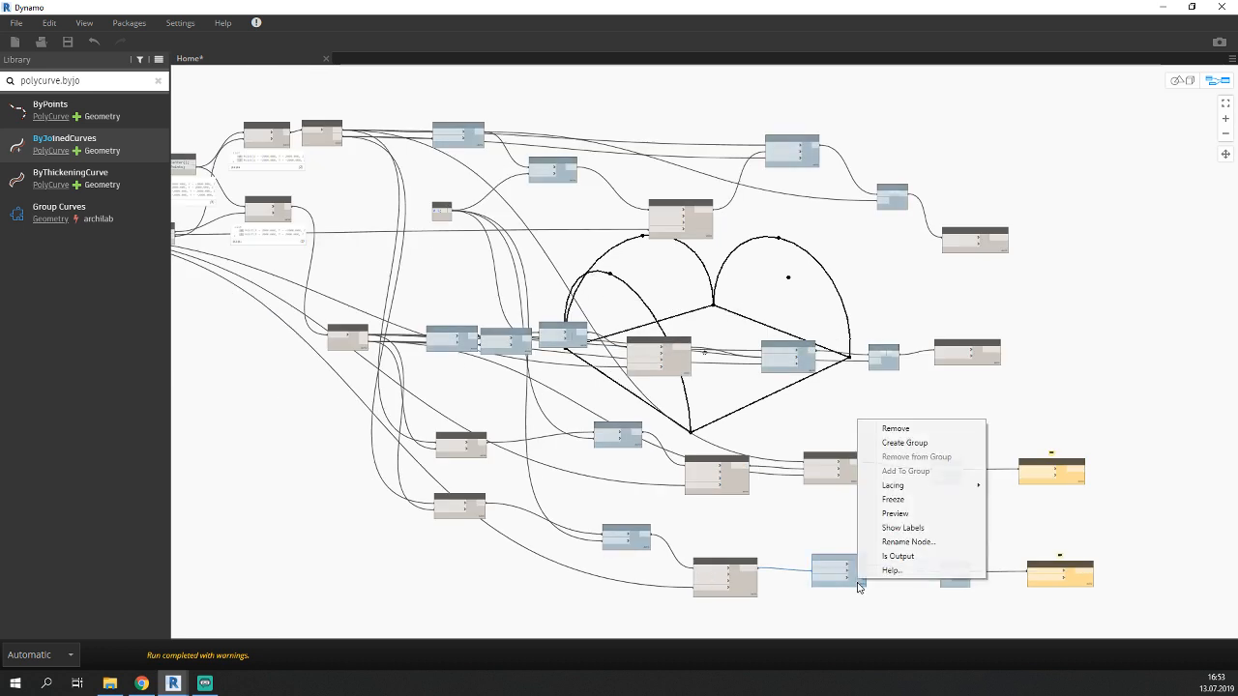
pyautogui.click(903, 514)
# Connect the lowest Arc.ByThreePoints firstPoint to the upper List.Deconstruct's rest and its thirdPoint to the lower List.Deconstruct's first.
pyautogui.scroll(3, 785, 563)
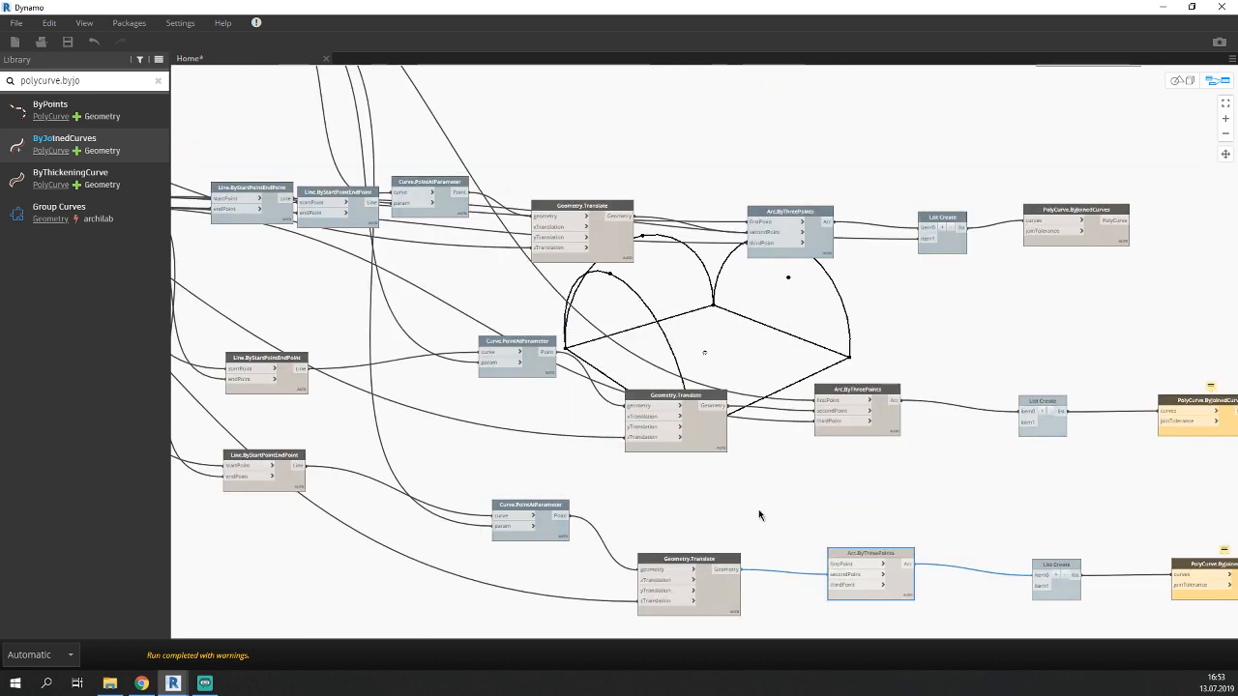
pyautogui.scroll(-1, 657, 453)
pyautogui.scroll(-1, 401, 316)
pyautogui.scroll(-3, 296, 152)
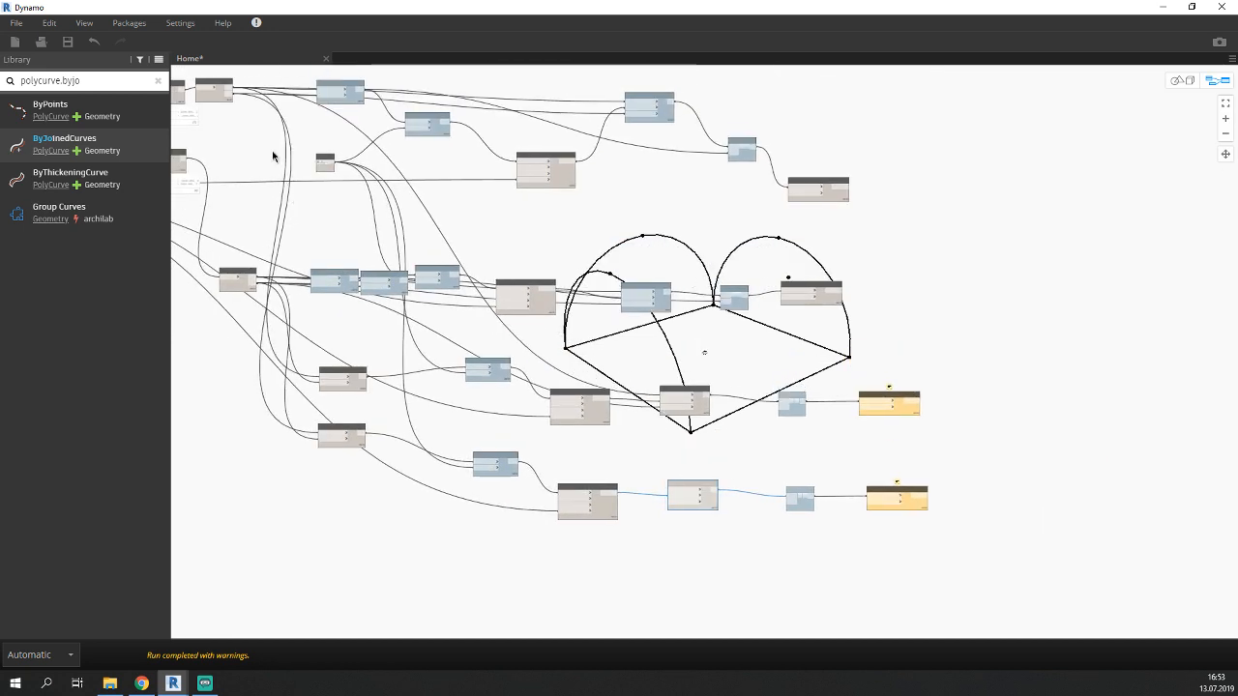
pyautogui.moveTo(250, 104); pyautogui.dragTo(679, 497)
pyautogui.moveTo(263, 287); pyautogui.dragTo(667, 503)
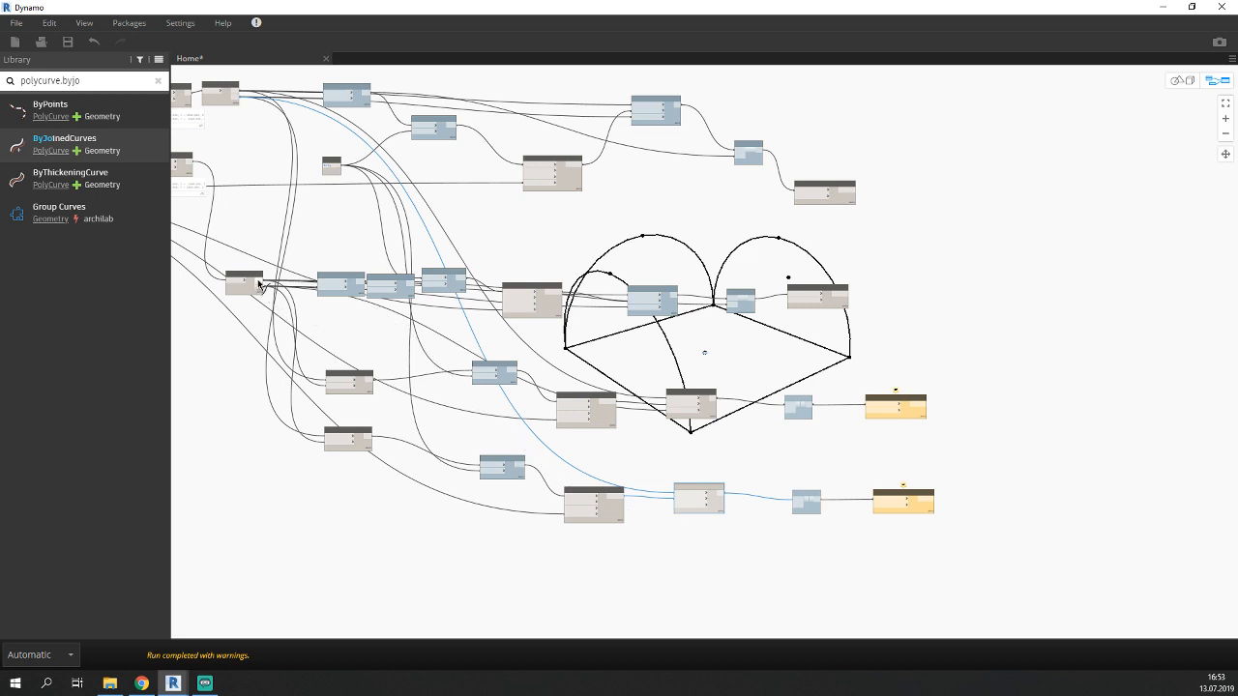
pyautogui.moveTo(259, 284); pyautogui.dragTo(686, 506)
# Connect the third and fourth branches' Line.ByStartPointEndPoint outputs to item1 of their respective List Create nodes.
pyautogui.moveTo(819, 533); pyautogui.dragTo(623, 532, button='middle')
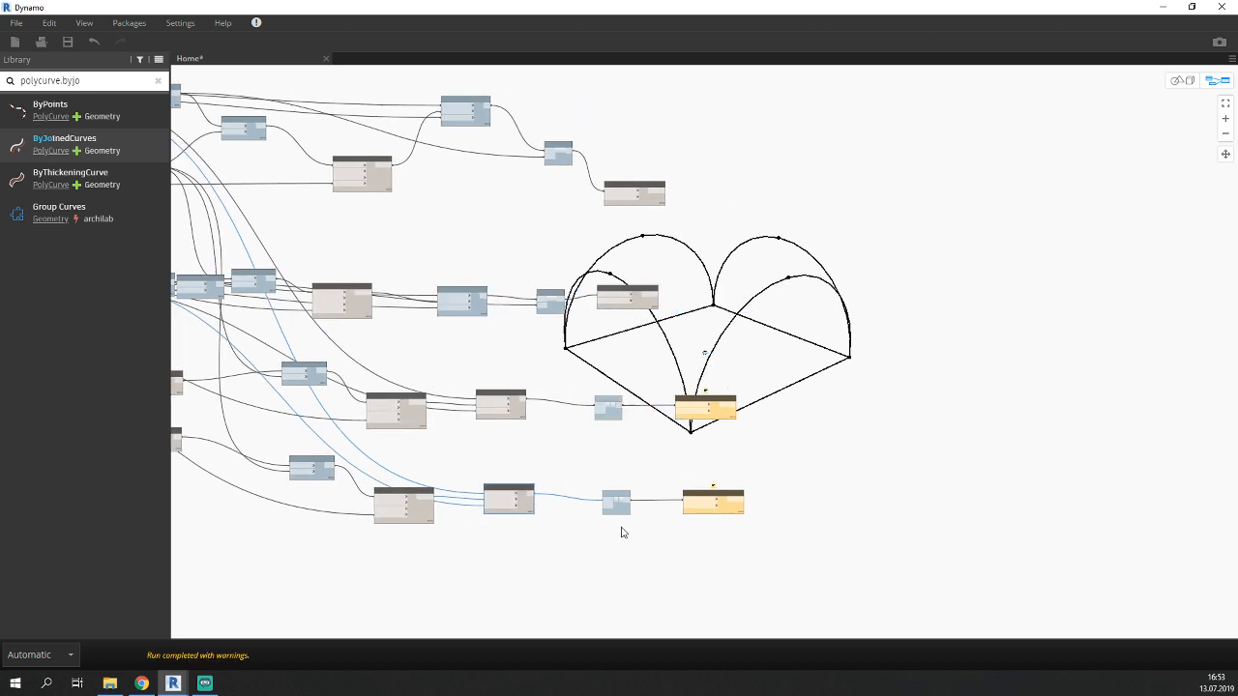
pyautogui.scroll(5, 571, 442)
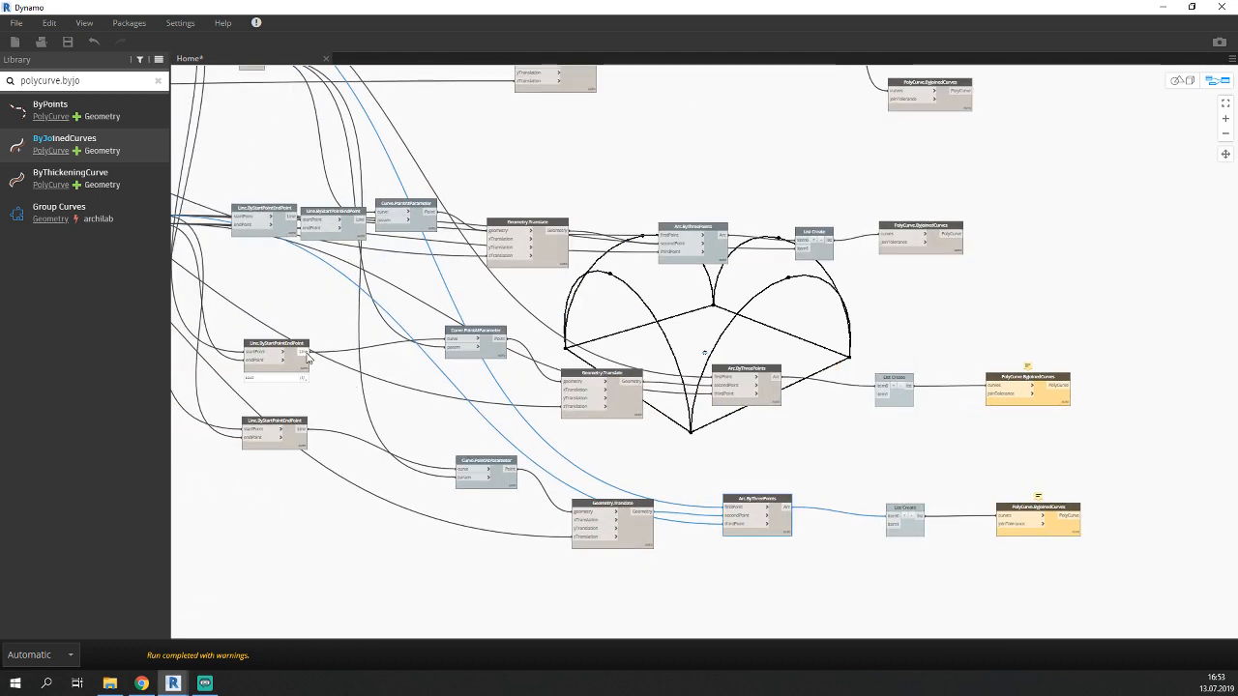
pyautogui.moveTo(303, 351); pyautogui.dragTo(880, 399)
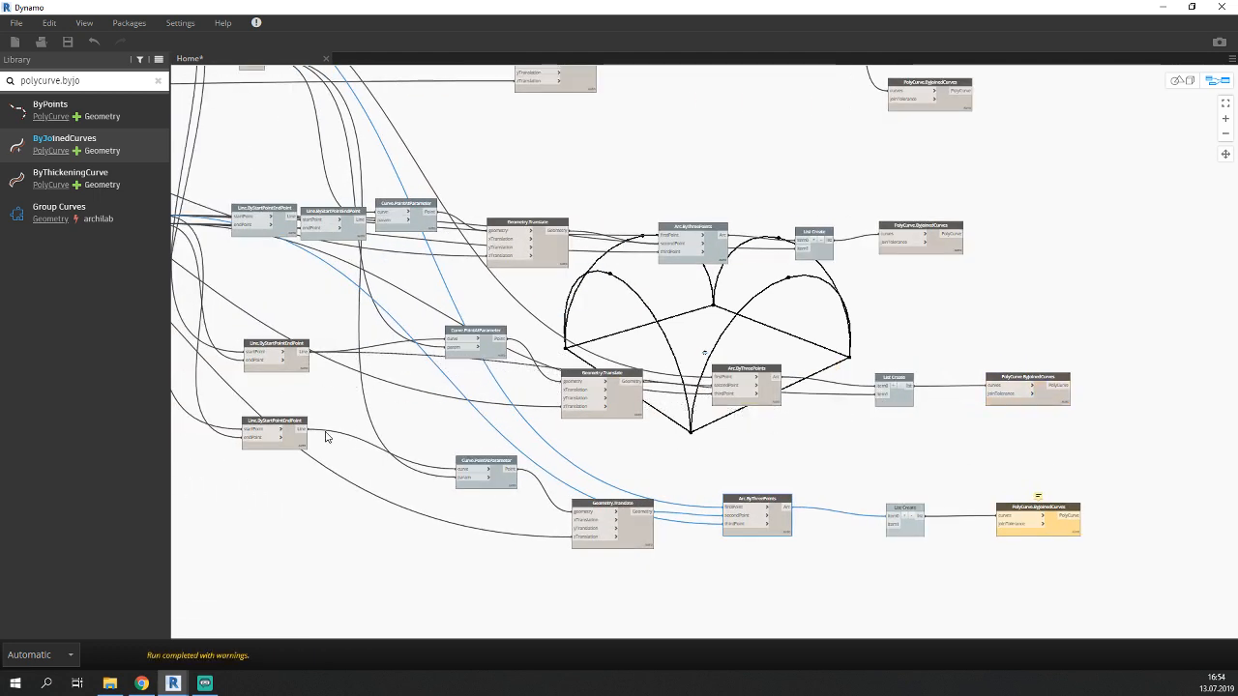
pyautogui.moveTo(304, 428); pyautogui.dragTo(890, 528)
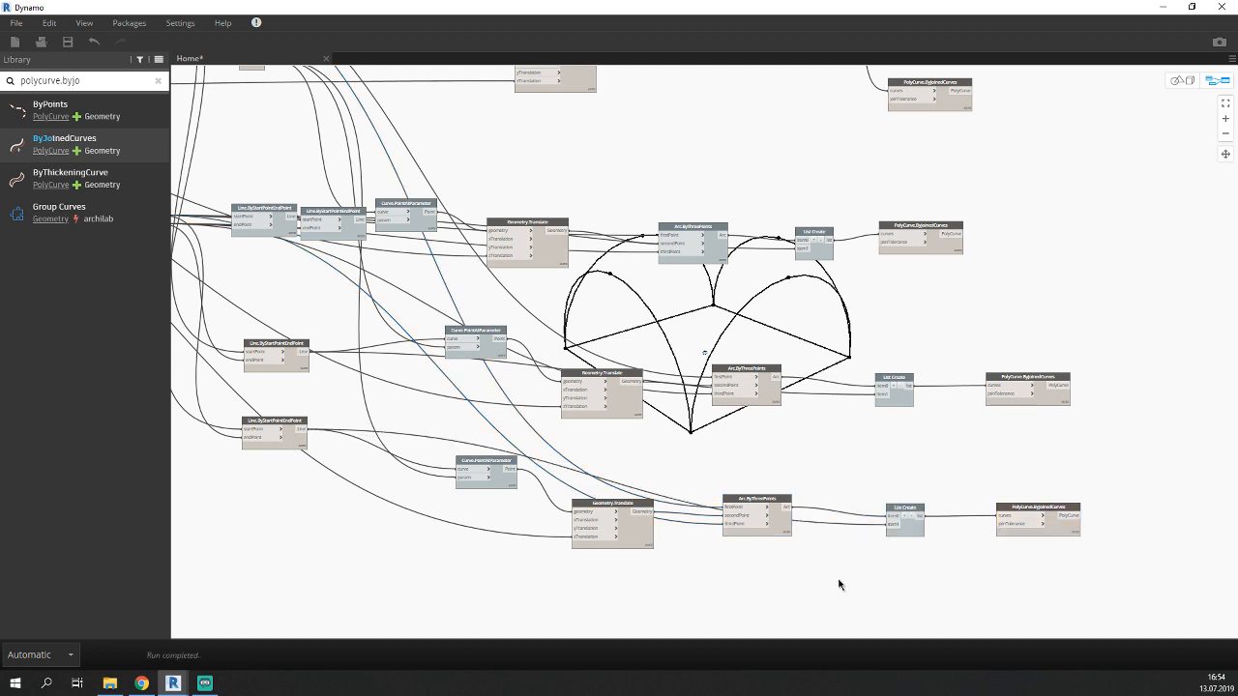
# Turn off the preview of the Arc.ByThreePoints nodes in the third and fourth branches.
pyautogui.click(630, 402)
pyautogui.scroll(4, 805, 448)
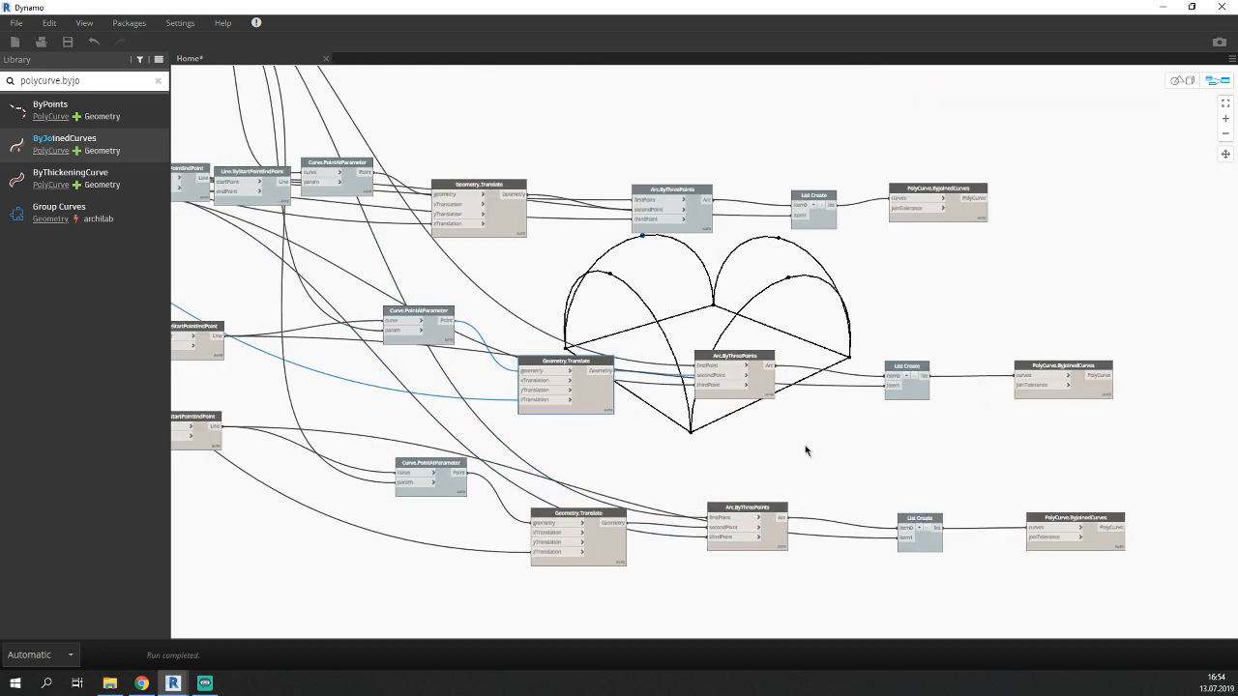
pyautogui.rightClick(743, 362)
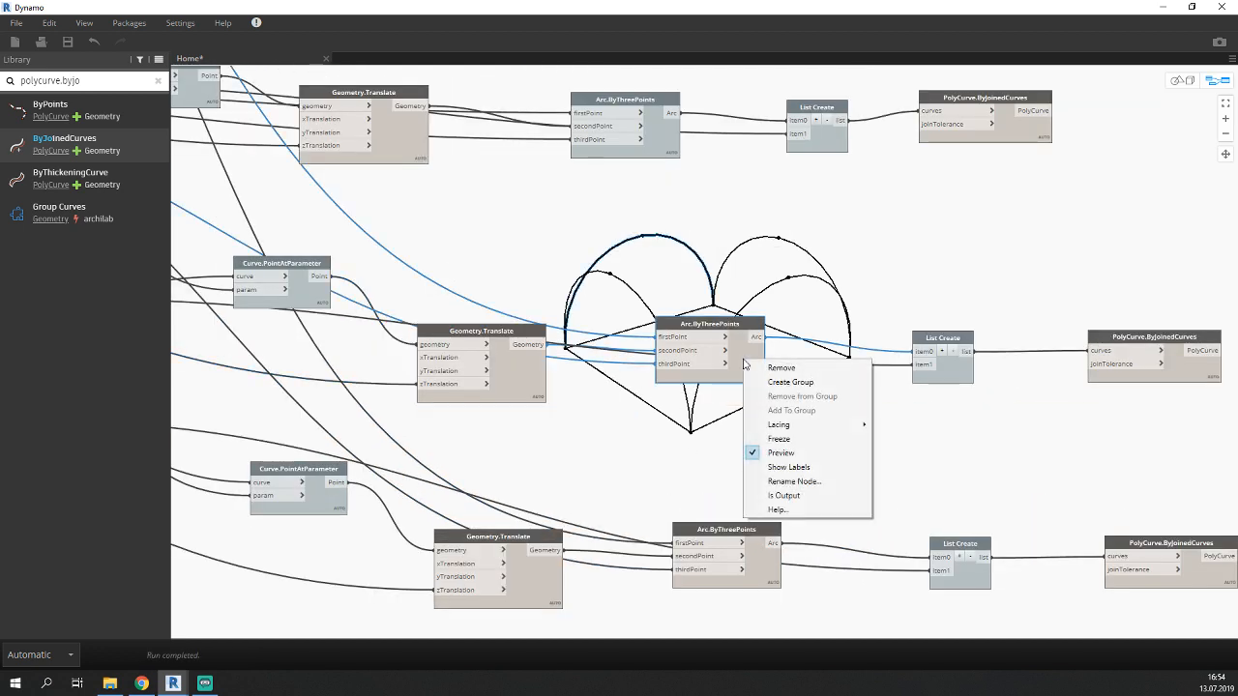
pyautogui.click(787, 454)
pyautogui.click(862, 491)
pyautogui.rightClick(761, 568)
pyautogui.rightClick(808, 471)
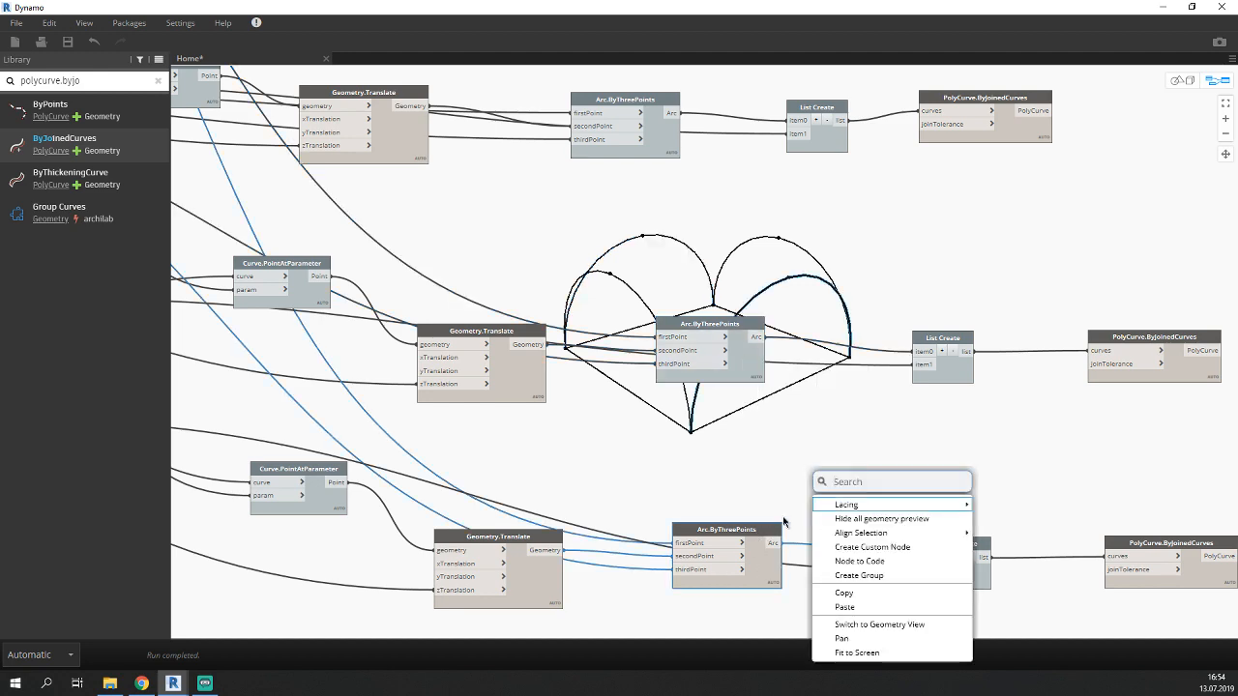
pyautogui.press('Escape')
pyautogui.rightClick(757, 559)
pyautogui.click(797, 498)
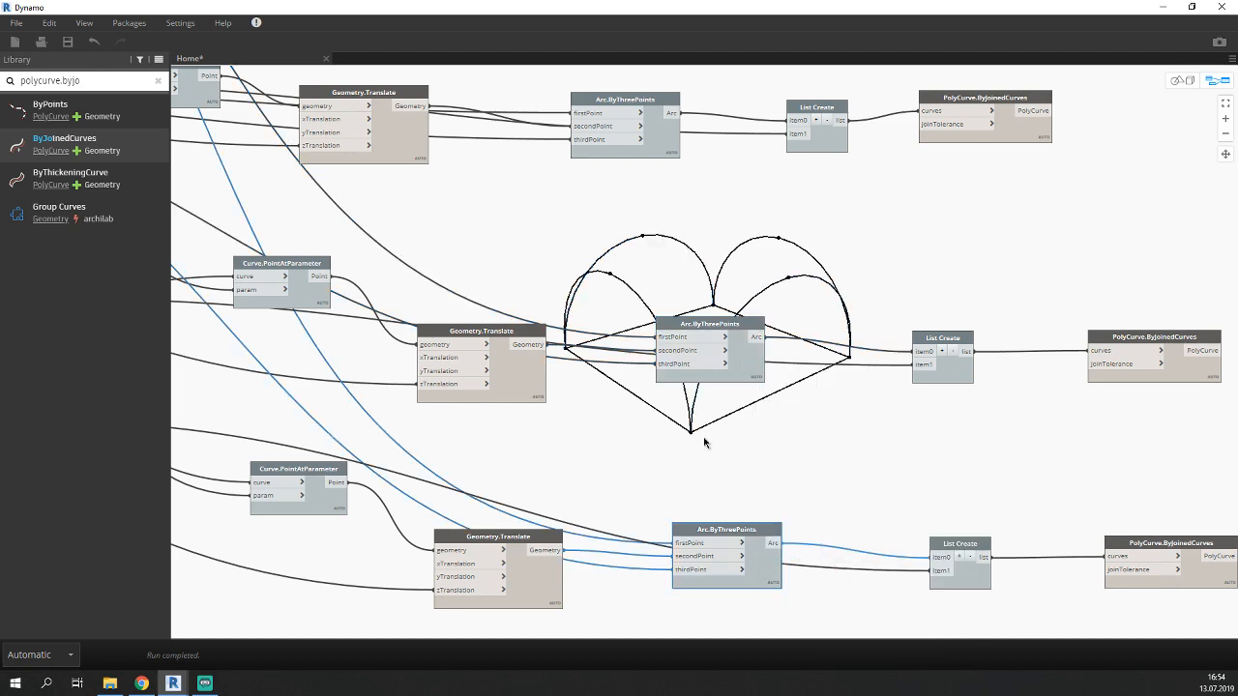
pyautogui.click(703, 442)
# Gather the four PolyCurve.ByJoinedCurves nodes into one vertical column, keeping the branches in their order.
pyautogui.scroll(-4, 708, 442)
pyautogui.moveTo(878, 469); pyautogui.dragTo(516, 466, button='middle')
pyautogui.scroll(5, 710, 476)
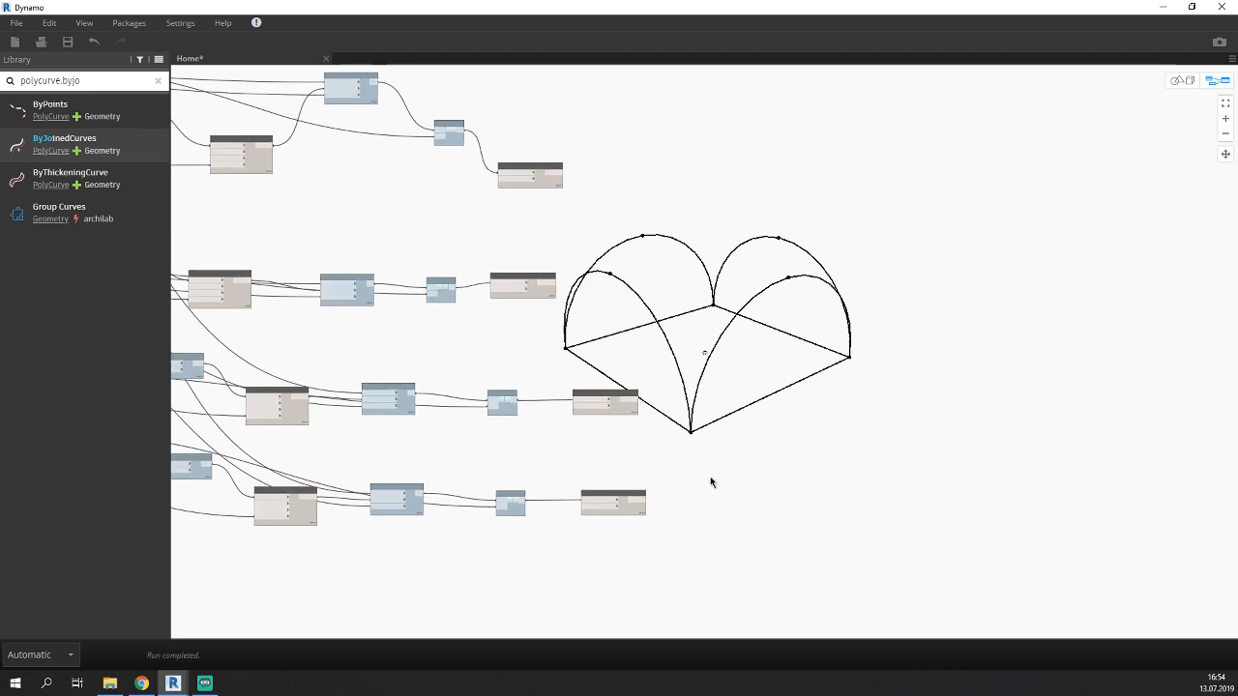
pyautogui.moveTo(469, 480); pyautogui.dragTo(645, 365)
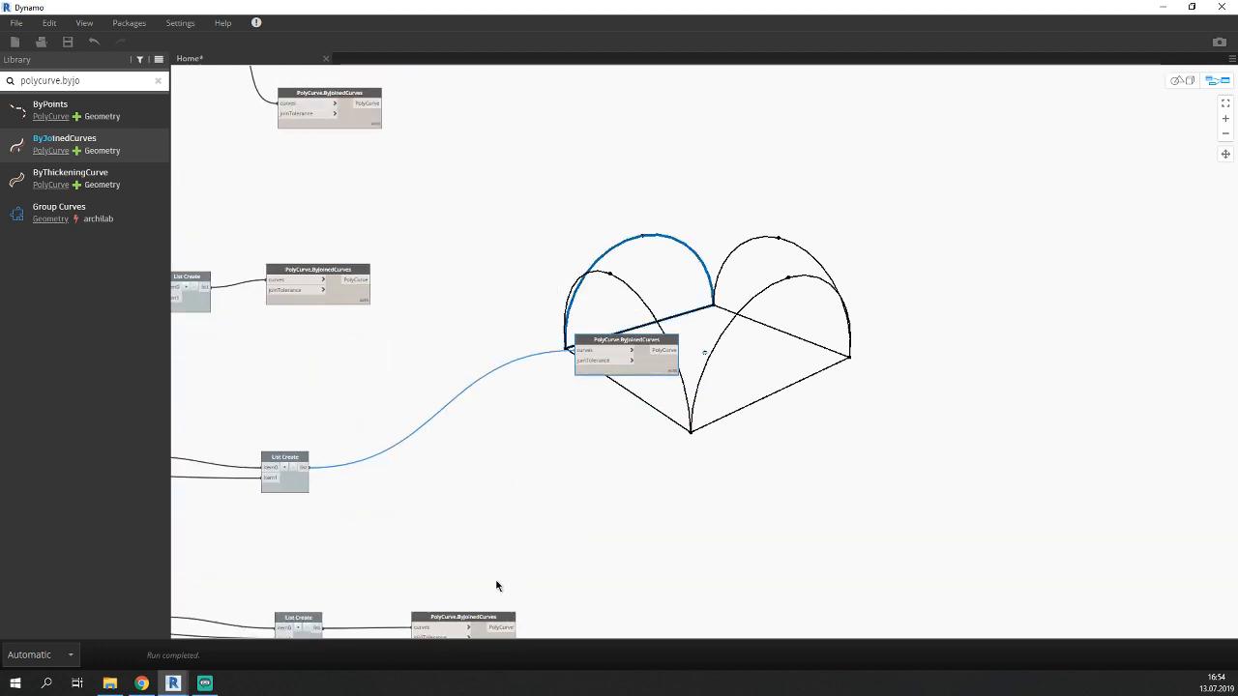
pyautogui.moveTo(476, 637); pyautogui.dragTo(638, 440)
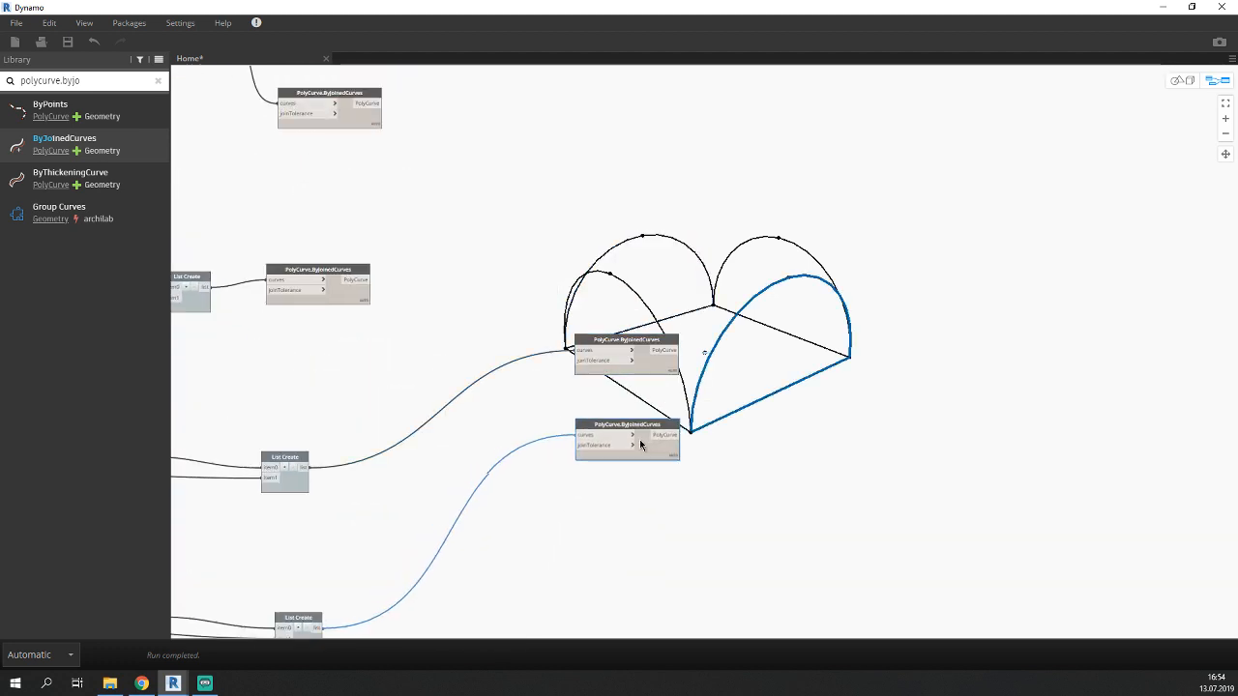
pyautogui.moveTo(348, 293); pyautogui.dragTo(655, 305)
pyautogui.moveTo(363, 135); pyautogui.dragTo(291, 277, button='middle')
pyautogui.moveTo(283, 263); pyautogui.dragTo(578, 397)
pyautogui.moveTo(637, 413); pyautogui.dragTo(486, 367, button='middle')
# Select the PolyCurve.ByJoinedCurves nodes in turn, plus the upper two together, to examine which sides they produce.
pyautogui.click(420, 396)
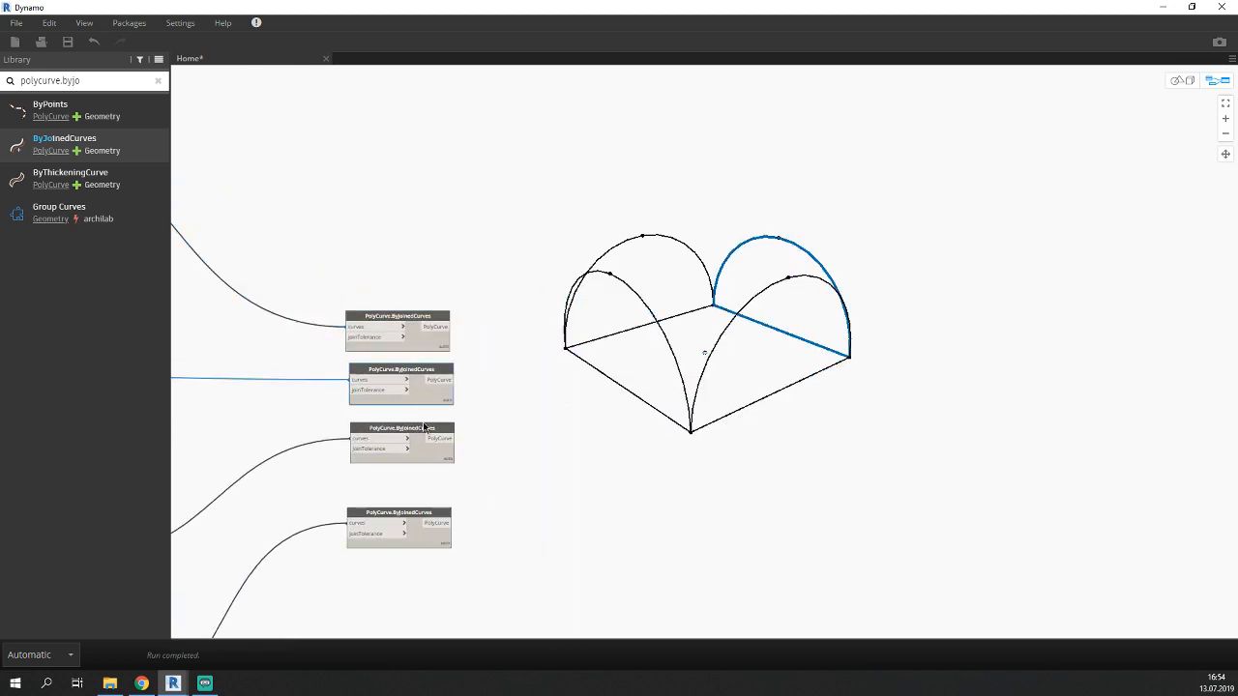
pyautogui.click(422, 455)
pyautogui.click(412, 541)
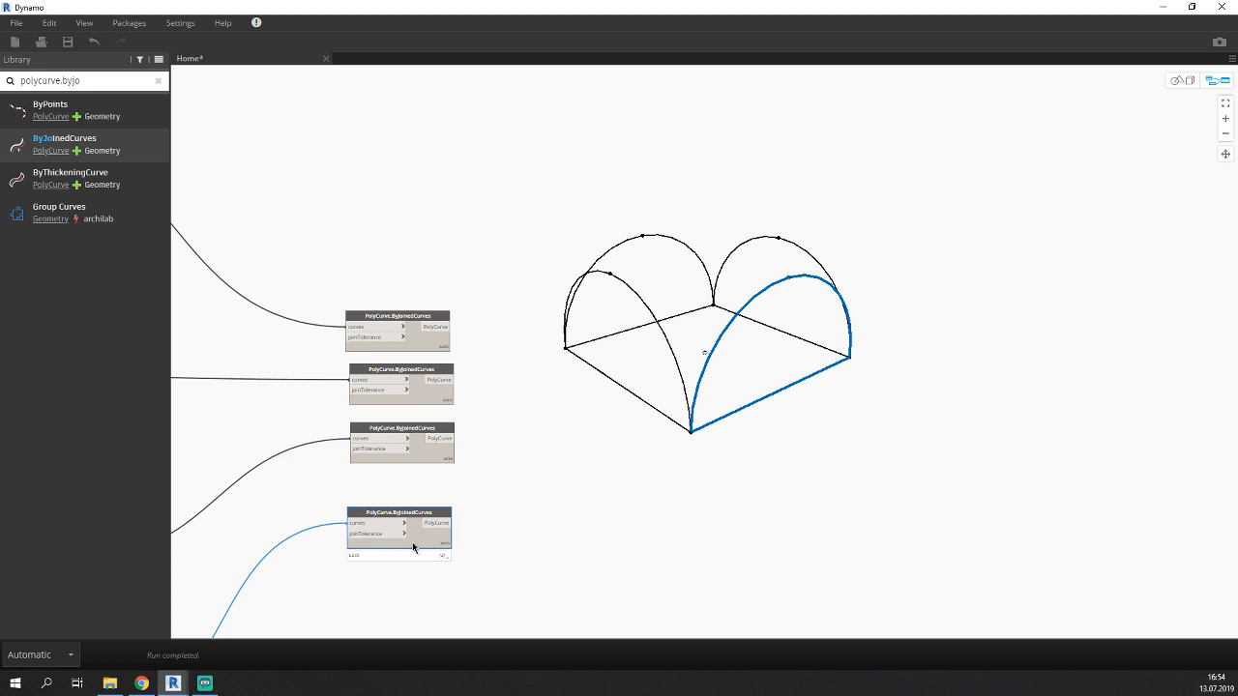
pyautogui.hotkey('alt', 'Tab')
pyautogui.click(595, 410)
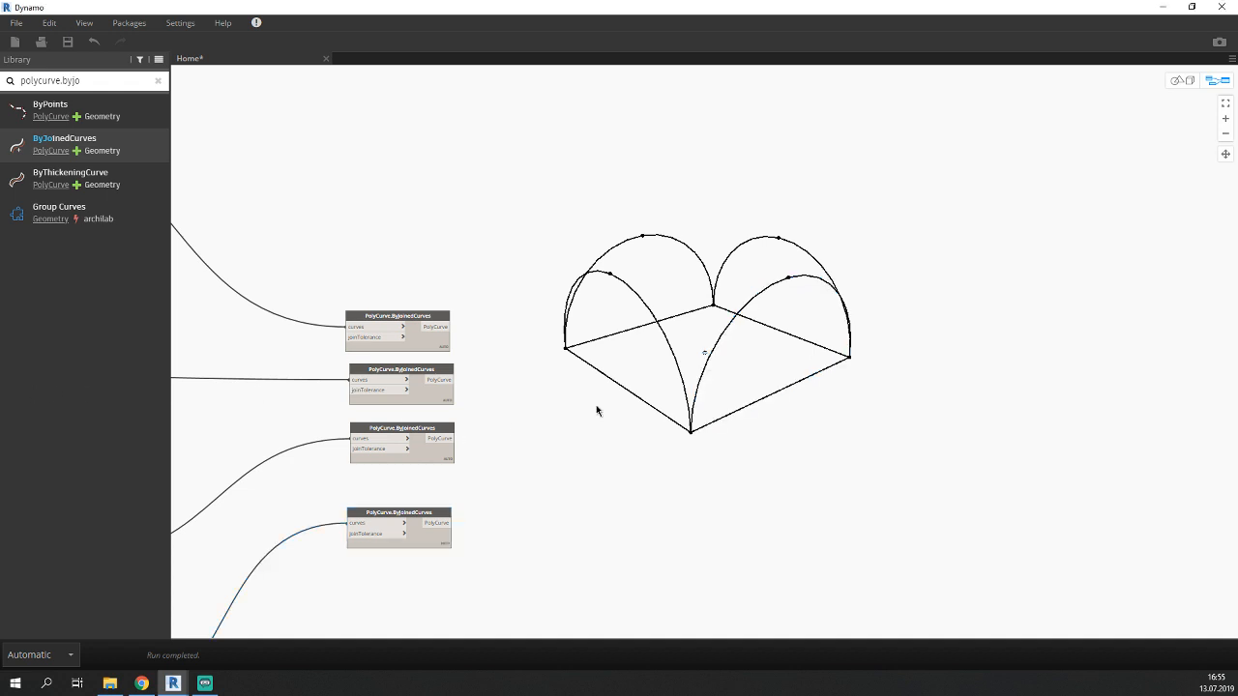
pyautogui.moveTo(523, 401); pyautogui.dragTo(466, 356, button='middle')
pyautogui.scroll(3, 325, 320)
pyautogui.moveTo(283, 324)
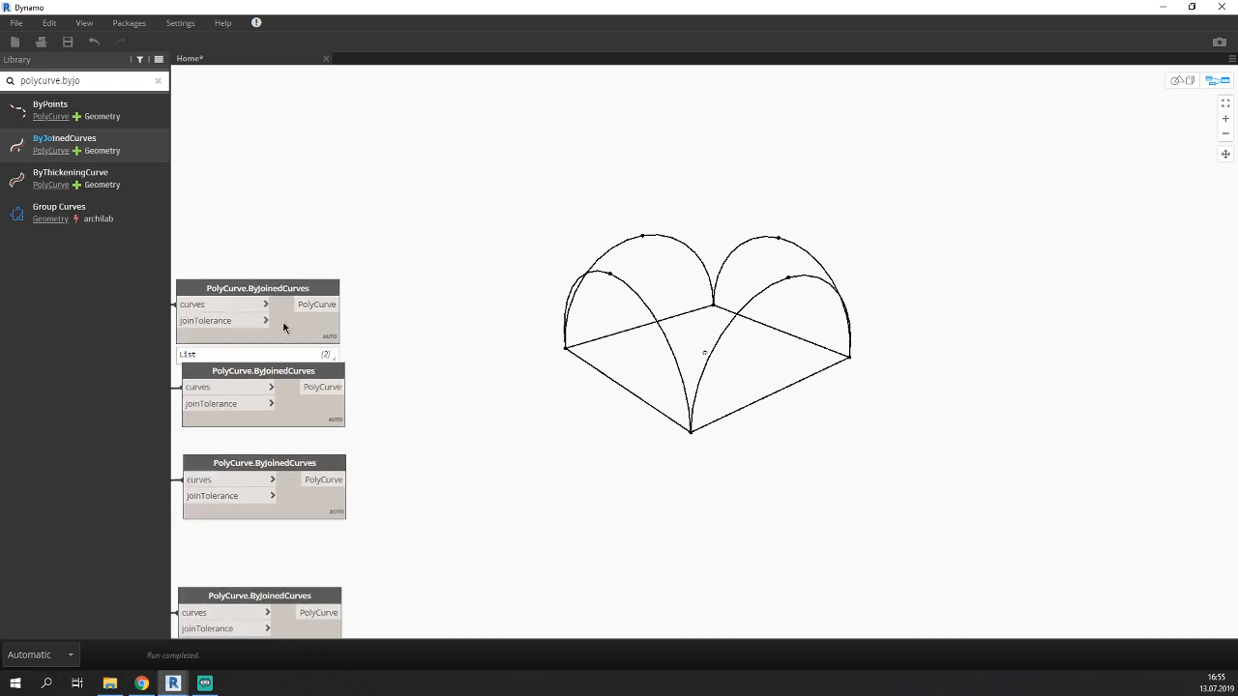
pyautogui.click(300, 408)
pyautogui.click(290, 506)
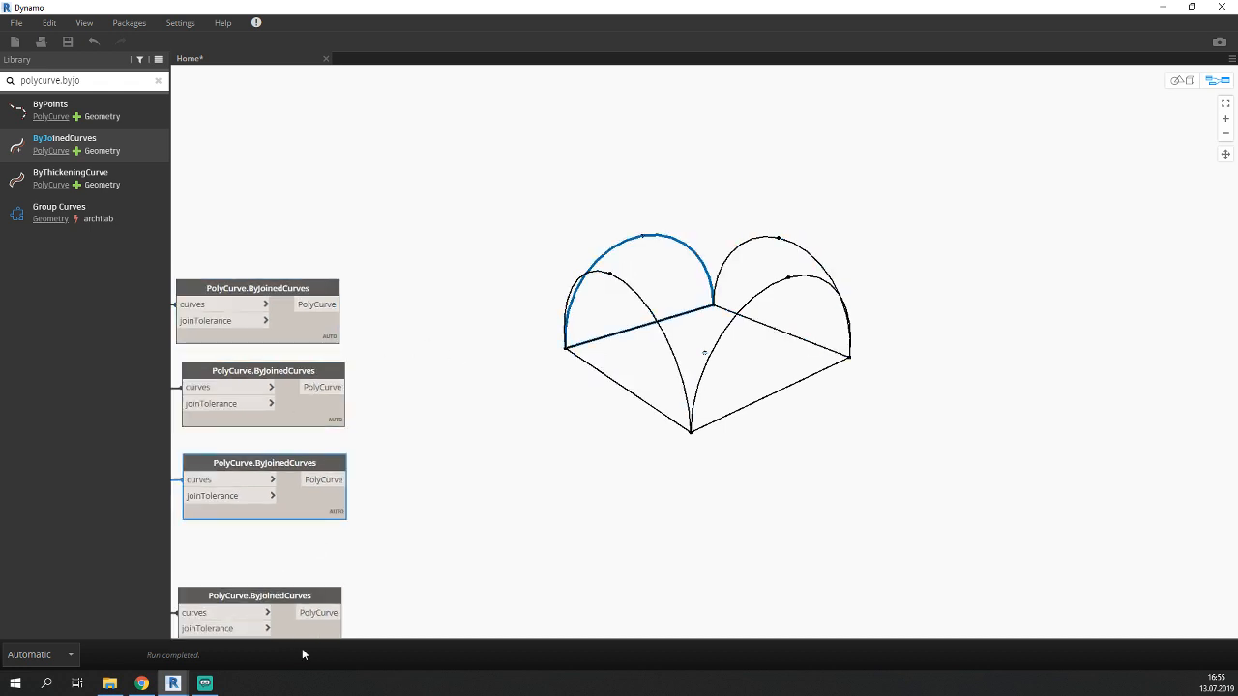
pyautogui.click(293, 616)
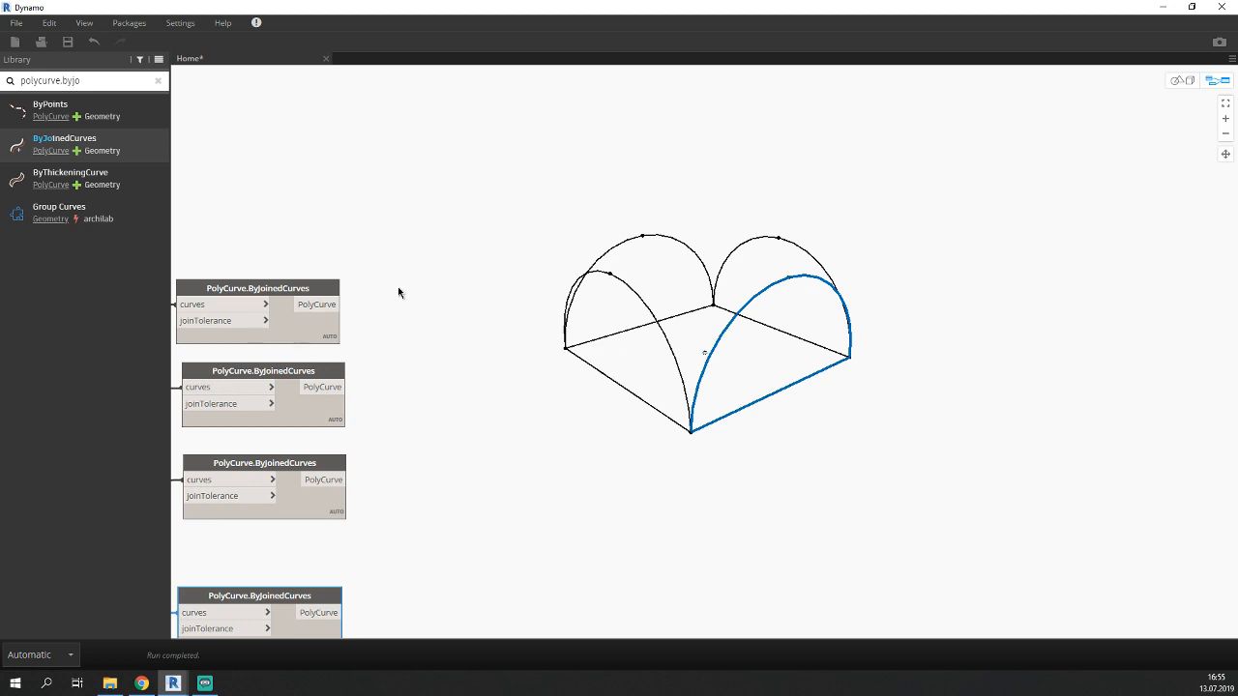
pyautogui.moveTo(397, 292); pyautogui.dragTo(316, 406)
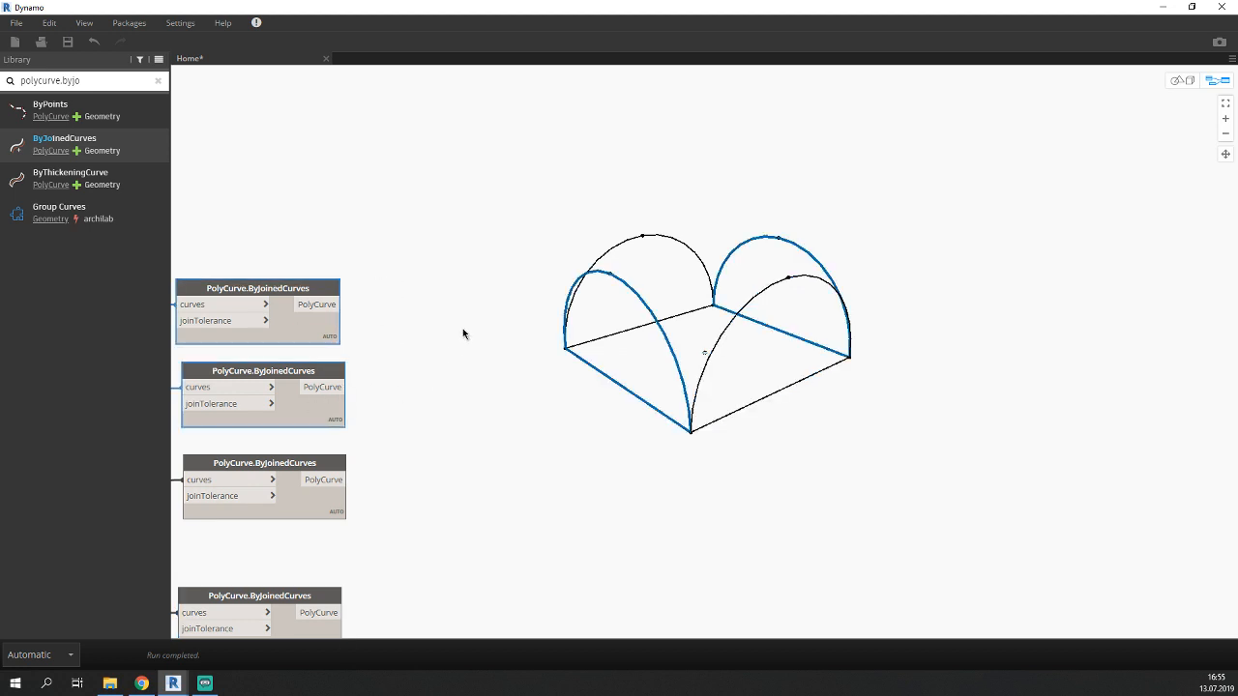
# Add a List Create node beside the upper two PolyCurve.ByJoinedCurves nodes and give it a second input, item1.
pyautogui.rightClick(487, 326)
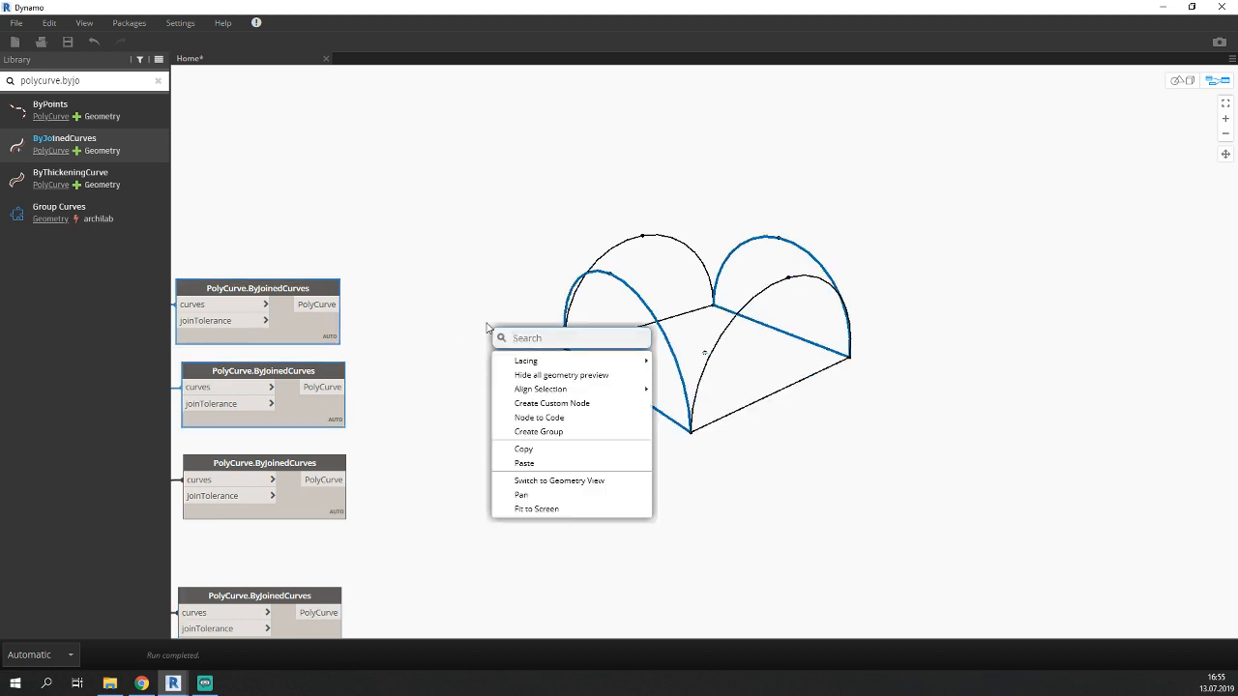
pyautogui.write('lisy')
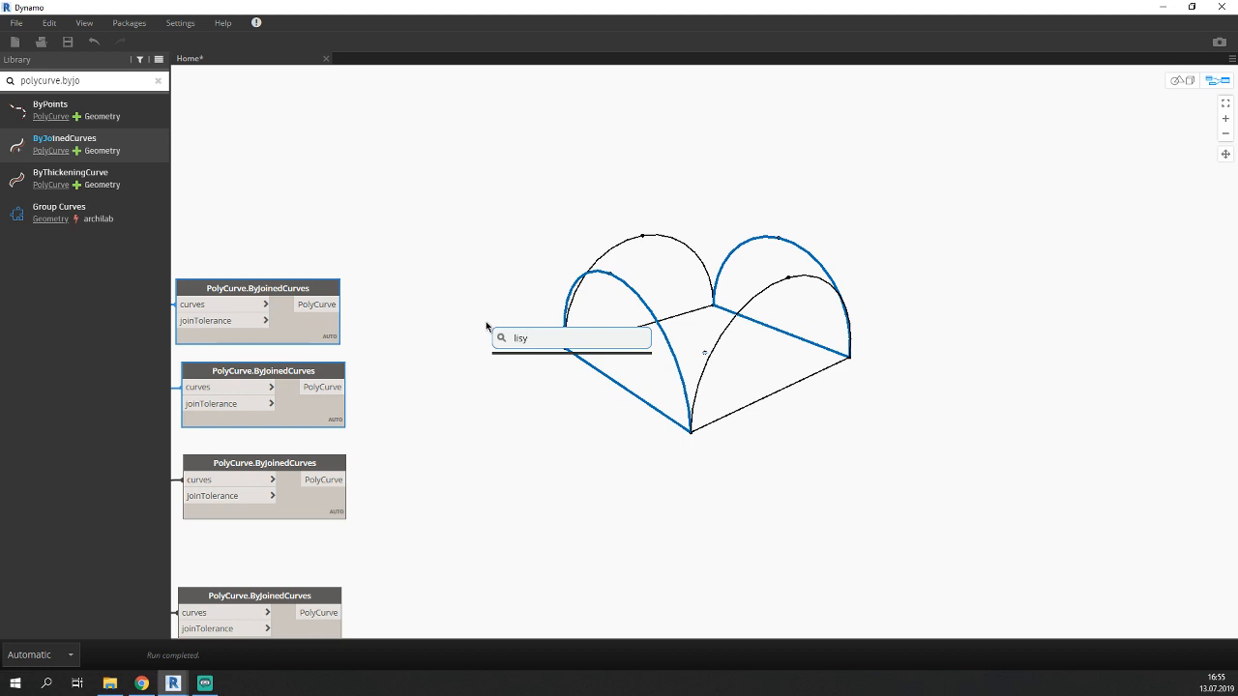
pyautogui.press('BackSpace')
pyautogui.click(552, 361)
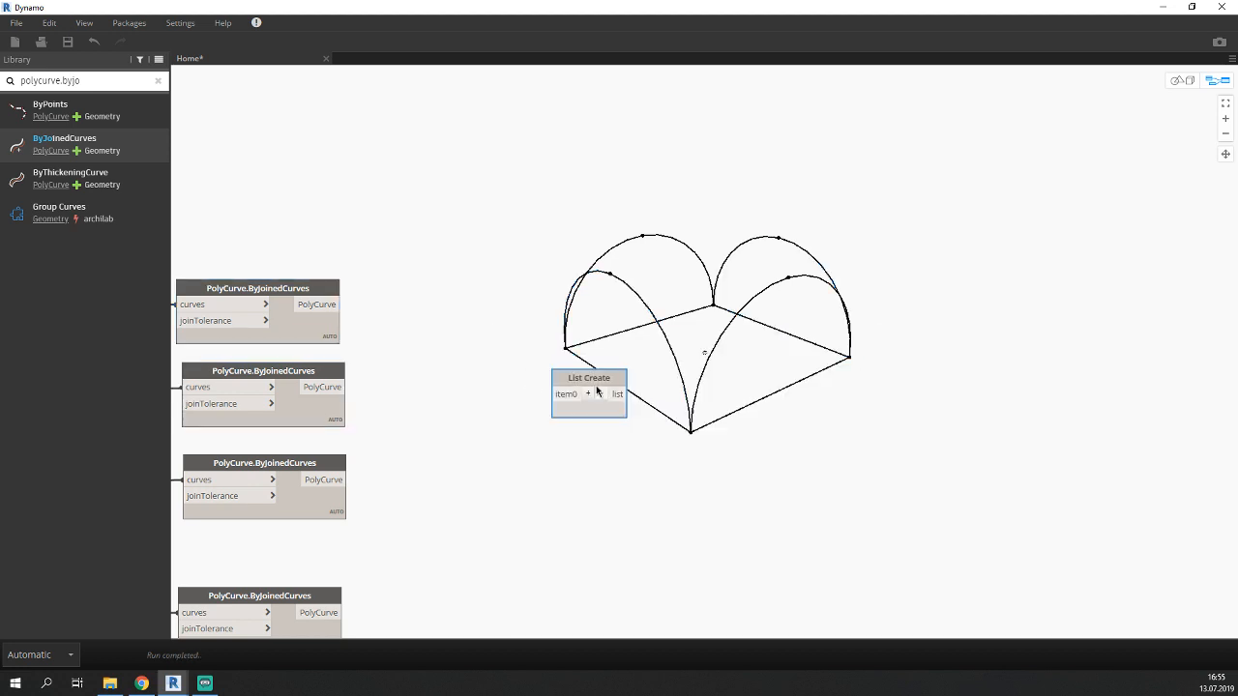
pyautogui.moveTo(597, 391); pyautogui.dragTo(526, 331)
pyautogui.click(518, 333)
pyautogui.moveTo(534, 355); pyautogui.dragTo(552, 289, button='middle')
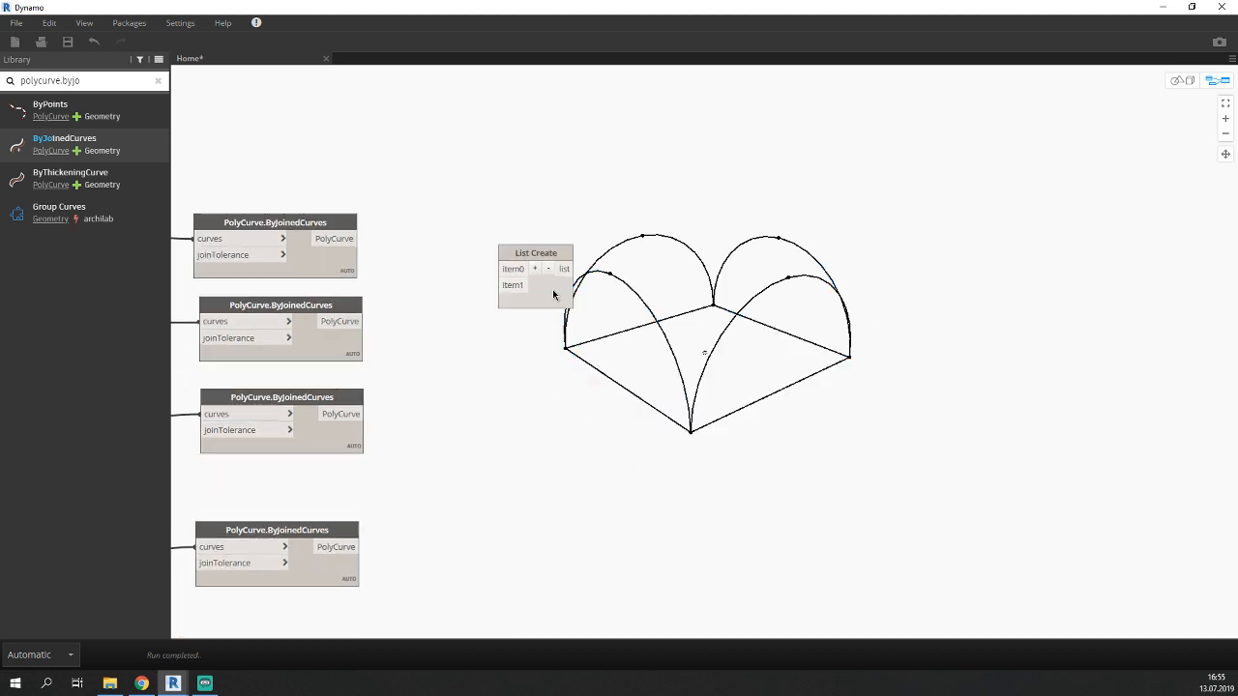
# Duplicate the two-input List Create node and place the copy beside the lower two PolyCurve.ByJoinedCurves nodes.
pyautogui.click(553, 291)
pyautogui.hotkey('ctrl', 'c')
pyautogui.hotkey('ctrl', 'v')
pyautogui.moveTo(663, 325); pyautogui.dragTo(542, 521)
# Connect the upper two PolyCurve outputs to the upper List Create's item0 and item1, and the lower two to the lower List Create.
pyautogui.click(352, 239)
pyautogui.click(501, 269)
pyautogui.click(358, 321)
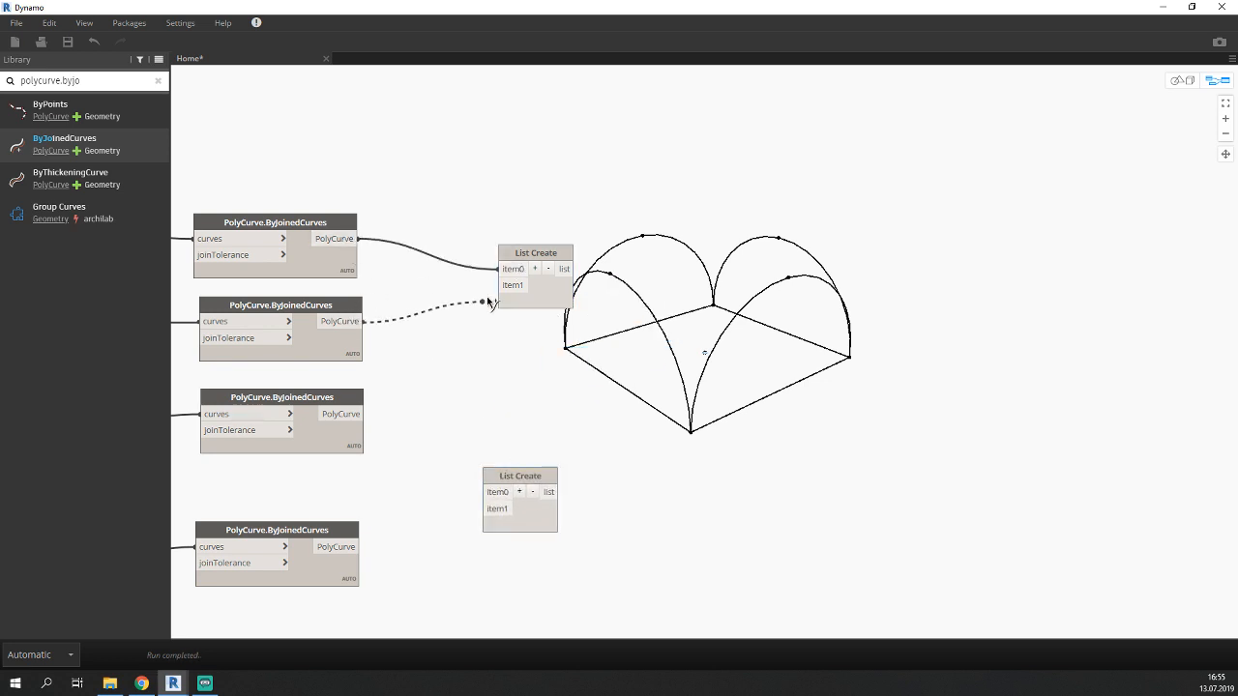
pyautogui.click(500, 285)
pyautogui.click(358, 414)
pyautogui.click(484, 493)
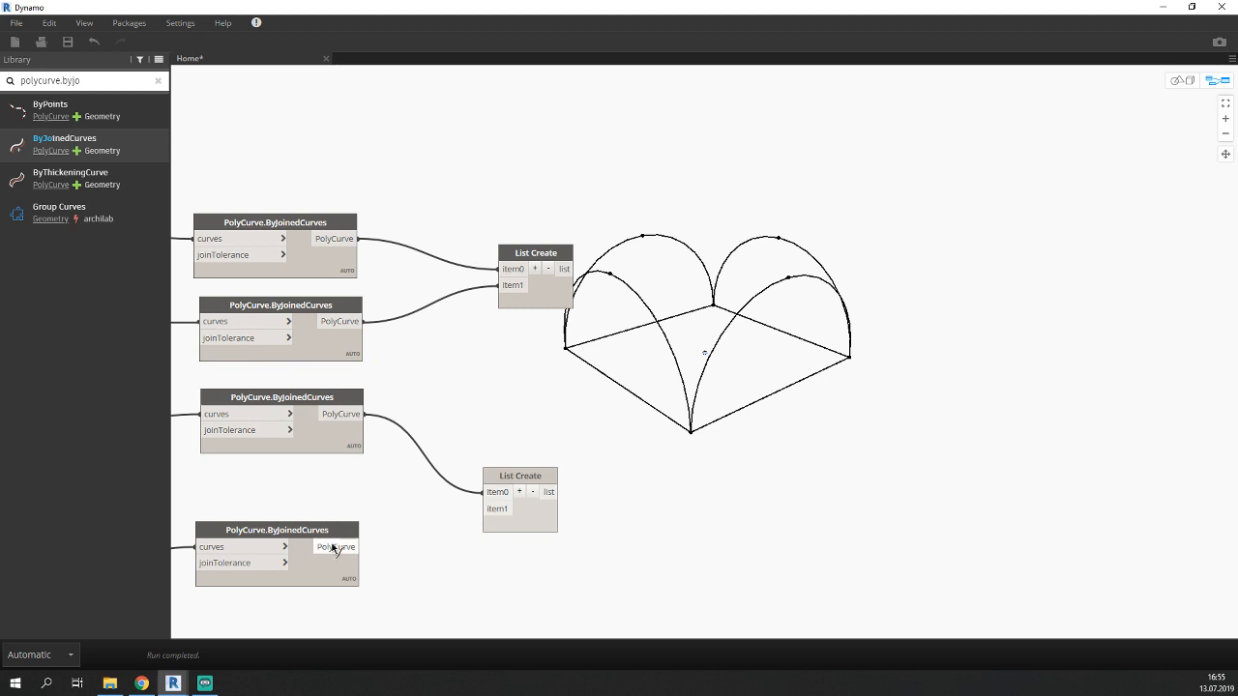
pyautogui.click(332, 548)
pyautogui.click(487, 509)
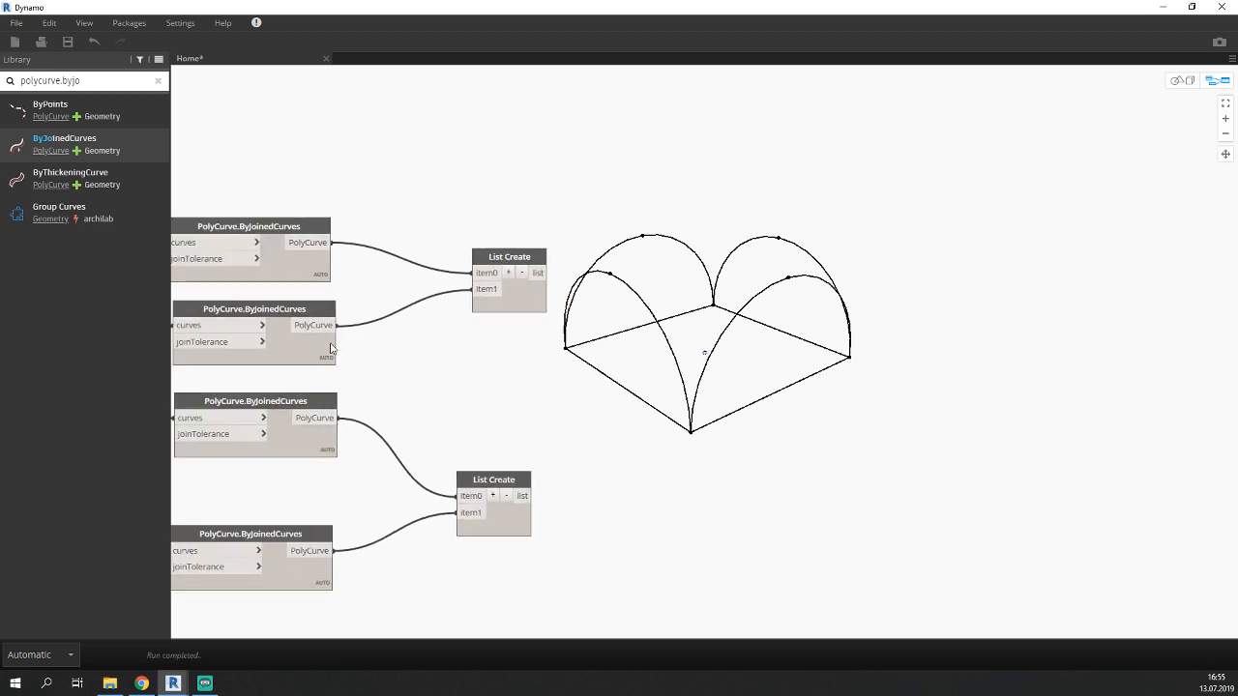
# Duplicate a PolyCurve.ByJoinedCurves node after the upper List Create and connect that list to its curves input.
pyautogui.click(331, 348)
pyautogui.hotkey('ctrl', 'c')
pyautogui.hotkey('ctrl', 'v')
pyautogui.moveTo(508, 395); pyautogui.dragTo(746, 348)
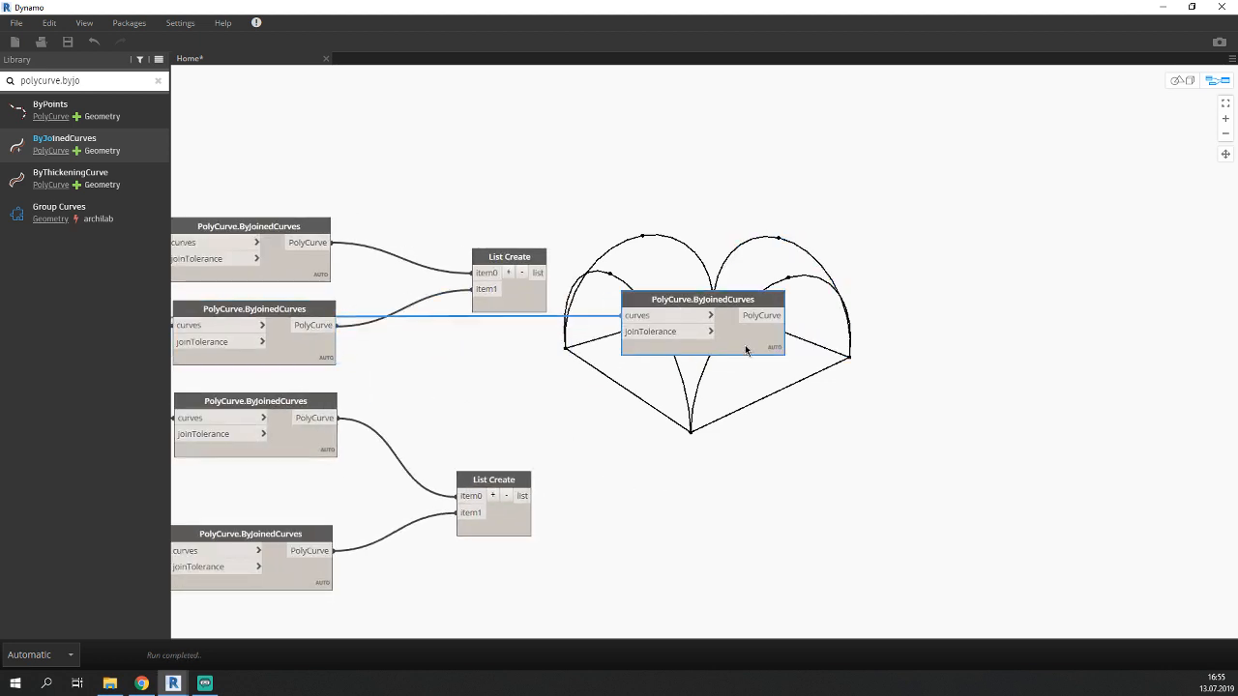
pyautogui.click(540, 273)
pyautogui.click(628, 315)
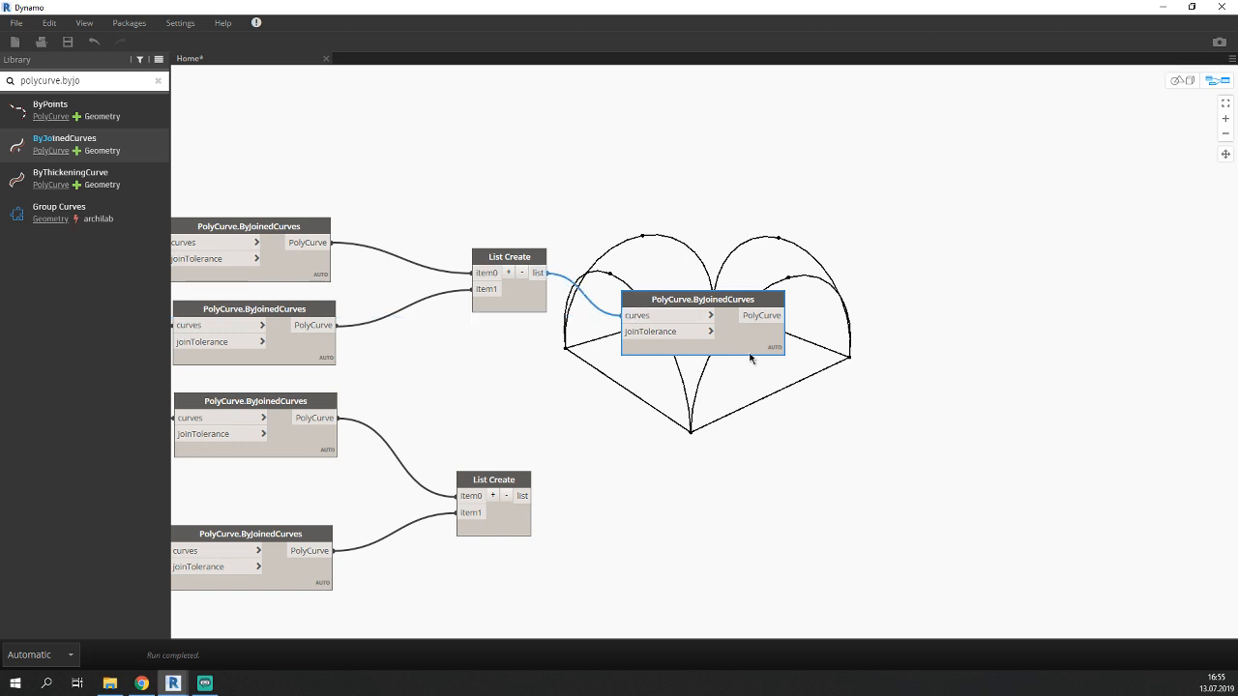
# Duplicate the new PolyCurve.ByJoinedCurves below, connect the lower List Create's list to its curves input, and check both joined polycurves.
pyautogui.hotkey('ctrl', 'c')
pyautogui.hotkey('ctrl', 'v')
pyautogui.moveTo(898, 351); pyautogui.dragTo(719, 547)
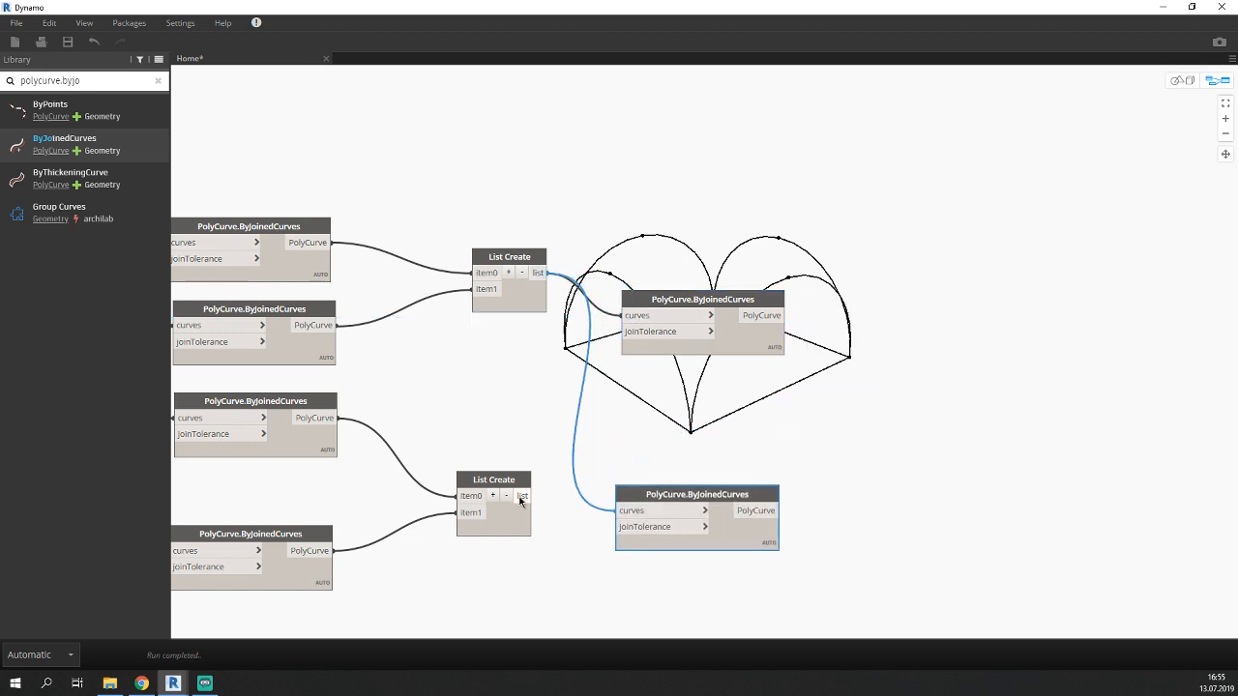
pyautogui.click(520, 497)
pyautogui.click(628, 511)
pyautogui.moveTo(853, 430); pyautogui.dragTo(583, 418, button='middle')
pyautogui.click(488, 316)
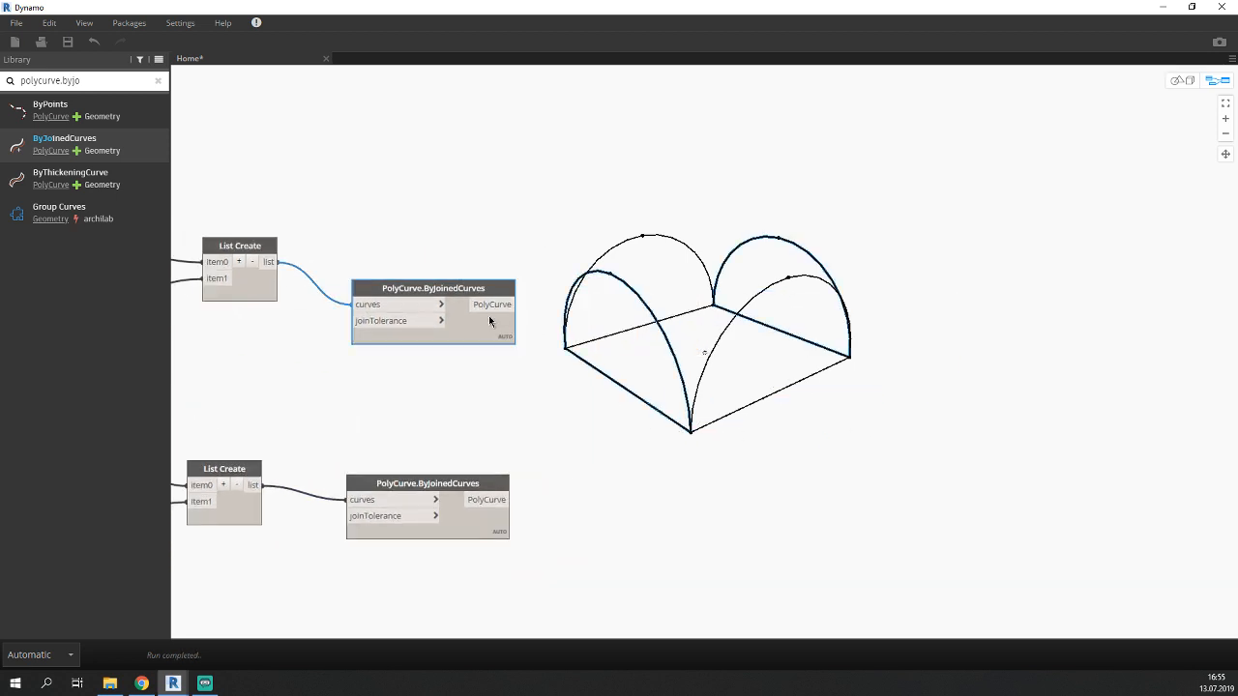
pyautogui.click(481, 521)
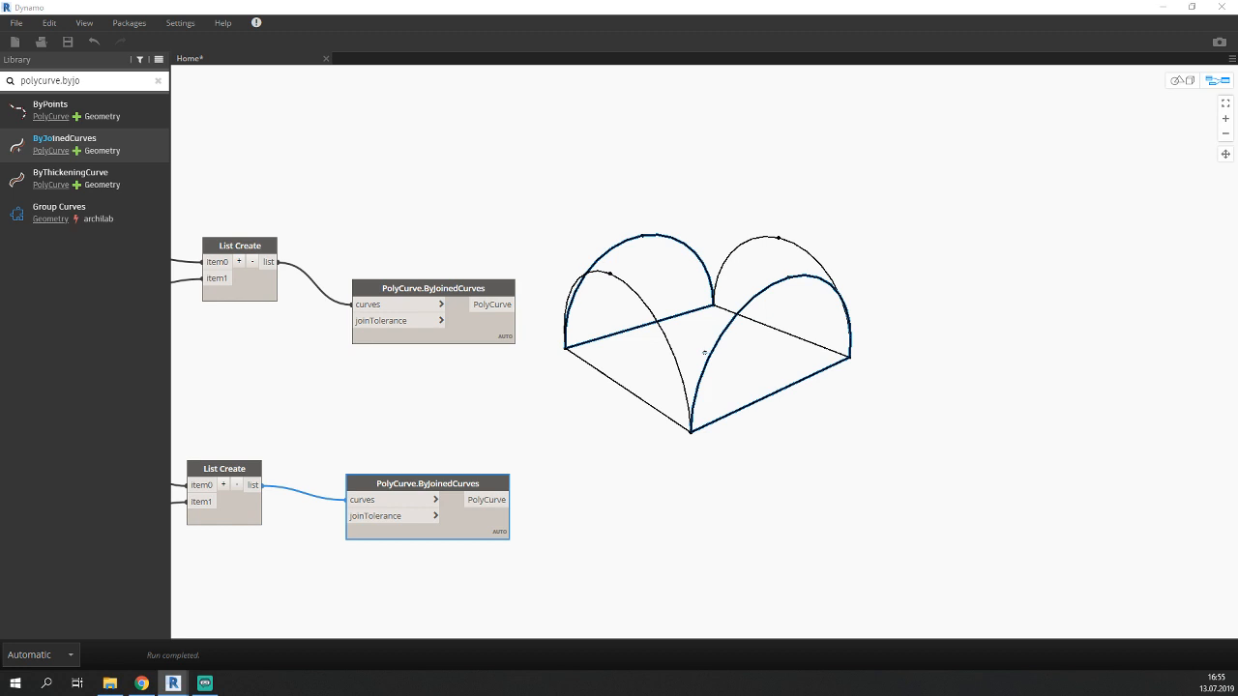
# Add a Solid.ByLoft (crossSections) node and connect the upper joined PolyCurve output to its crossSections input.
pyautogui.moveTo(635, 373); pyautogui.dragTo(479, 373, button='middle')
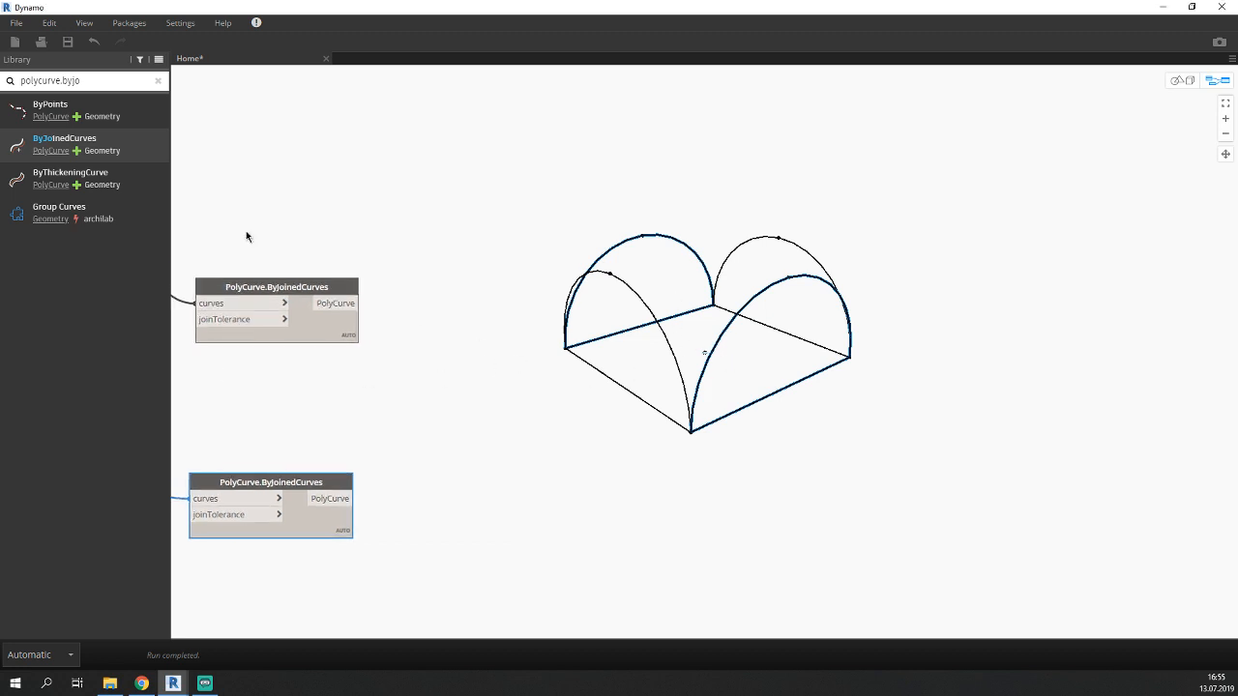
pyautogui.doubleClick(73, 81)
pyautogui.write('solid')
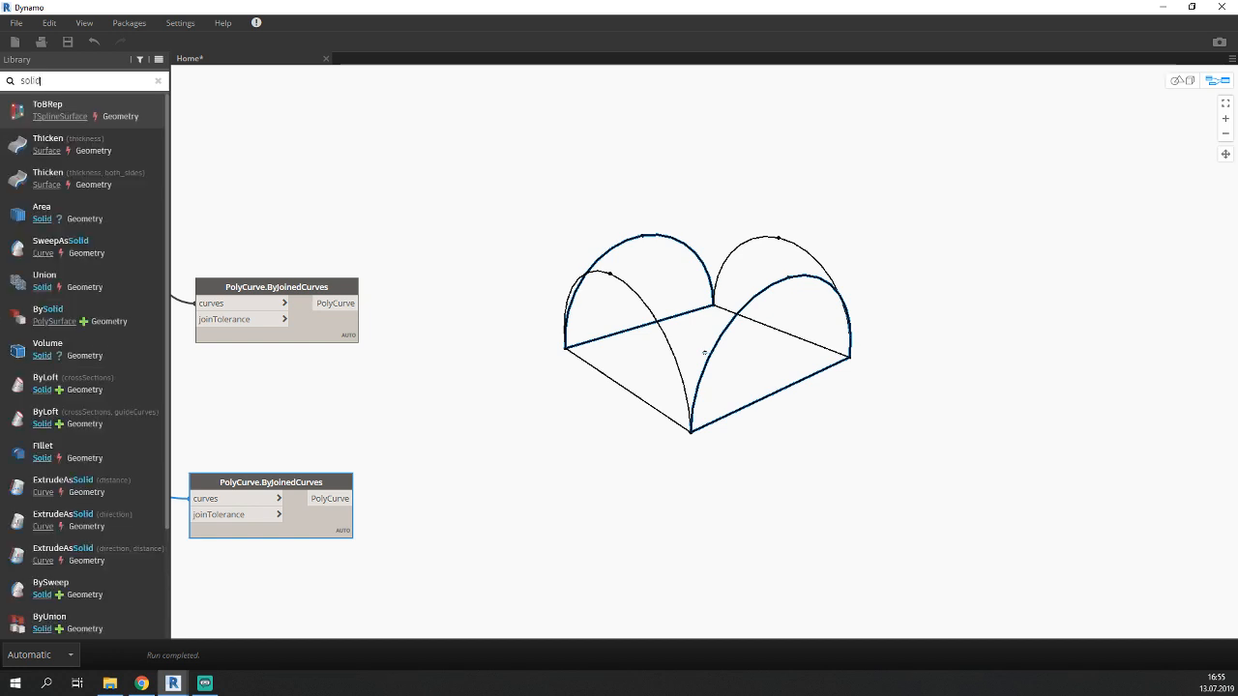
pyautogui.write('.by')
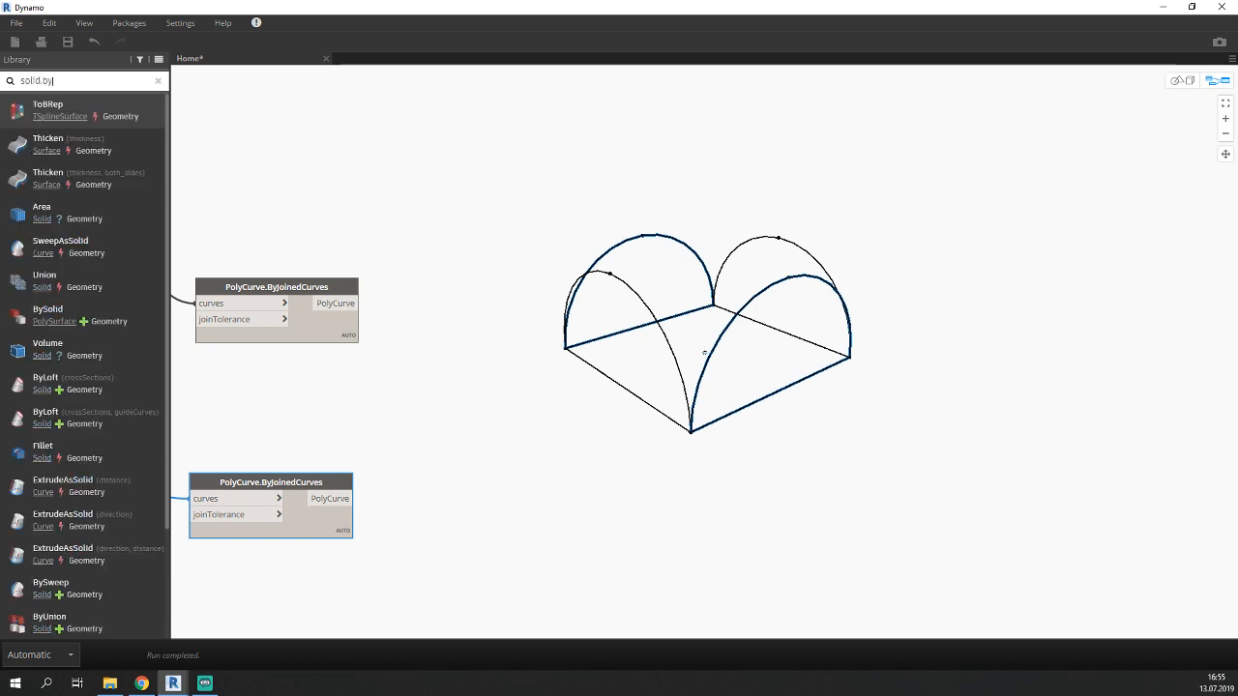
pyautogui.write('loft')
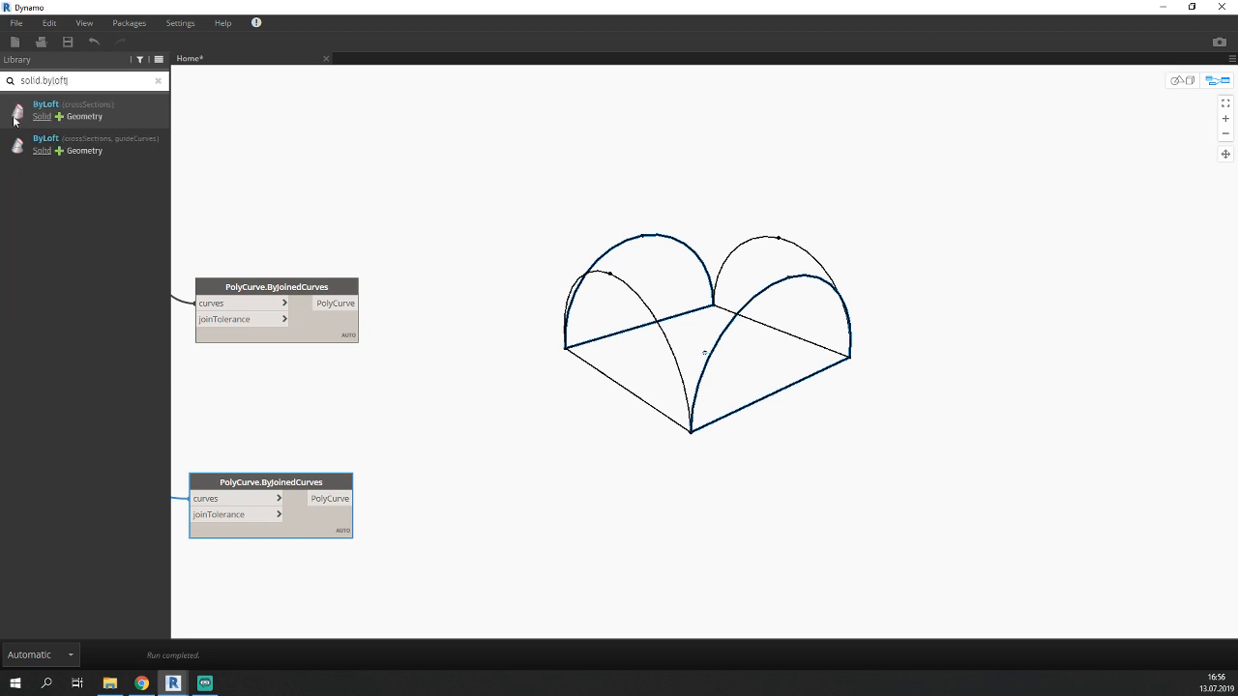
pyautogui.click(124, 108)
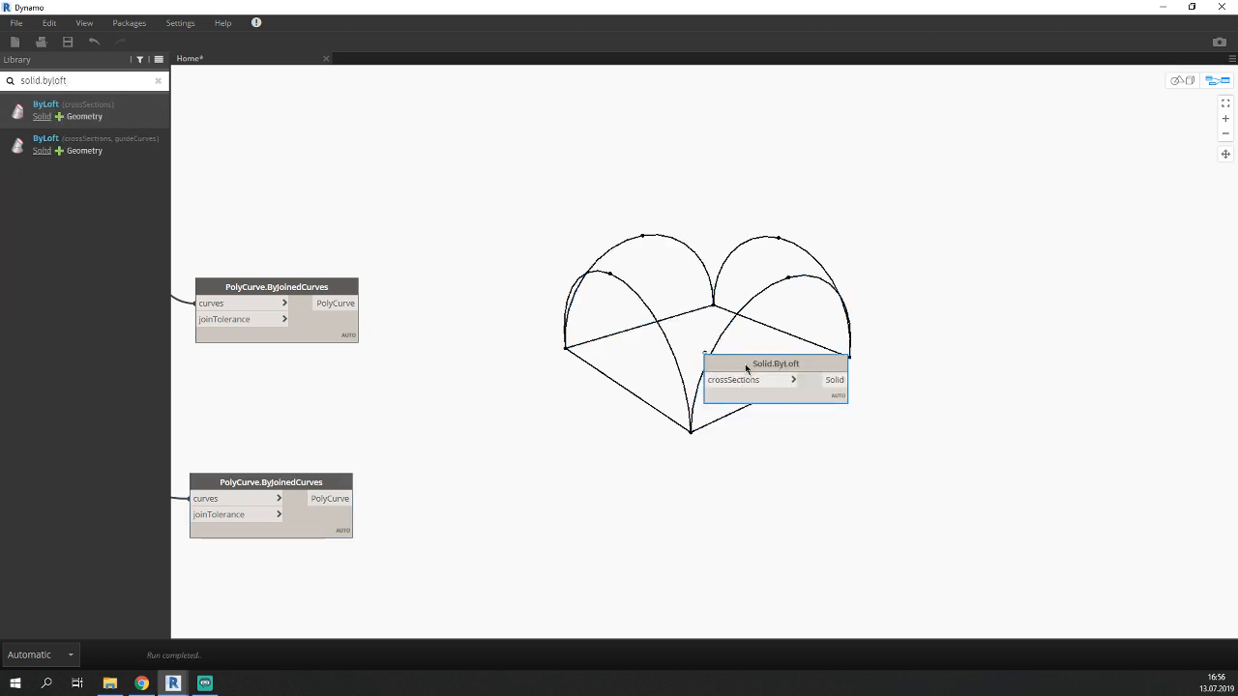
pyautogui.moveTo(745, 389); pyautogui.dragTo(600, 348)
pyautogui.click(582, 339)
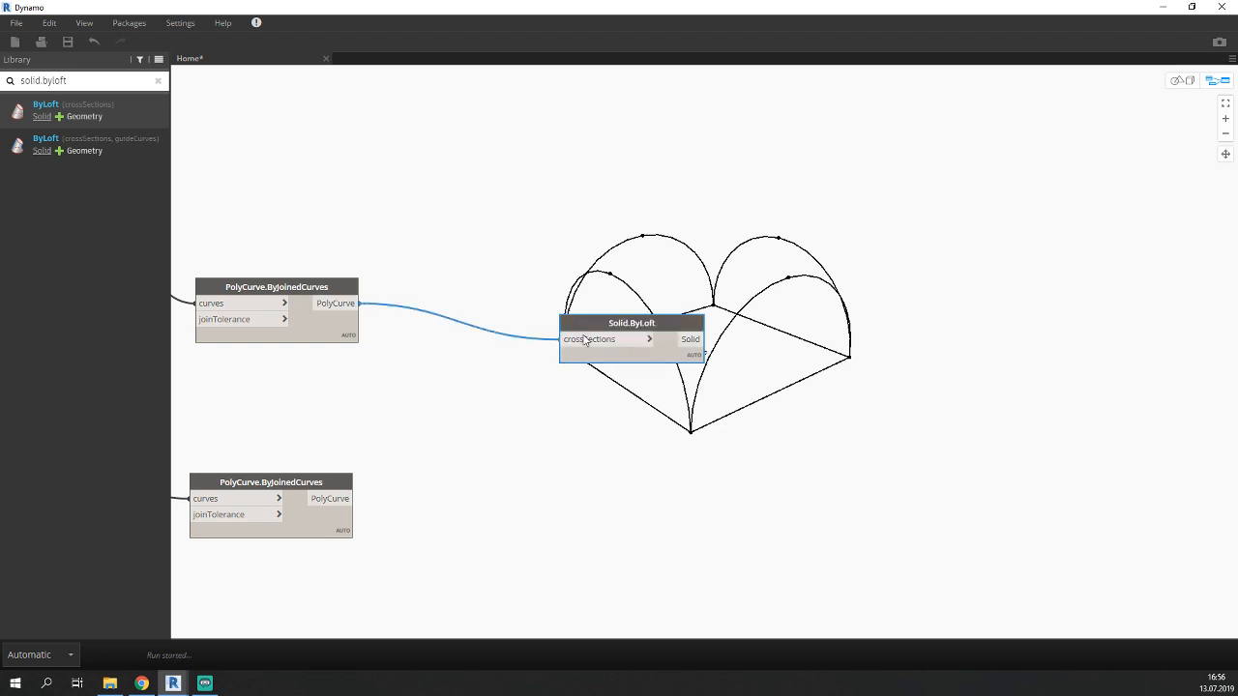
# Connect the upper joined PolyCurve output to the Solid.ByLoft crossSections input and place the loft node beside it.
pyautogui.click(582, 339)
pyautogui.click(578, 338)
pyautogui.moveTo(588, 330); pyautogui.dragTo(469, 308)
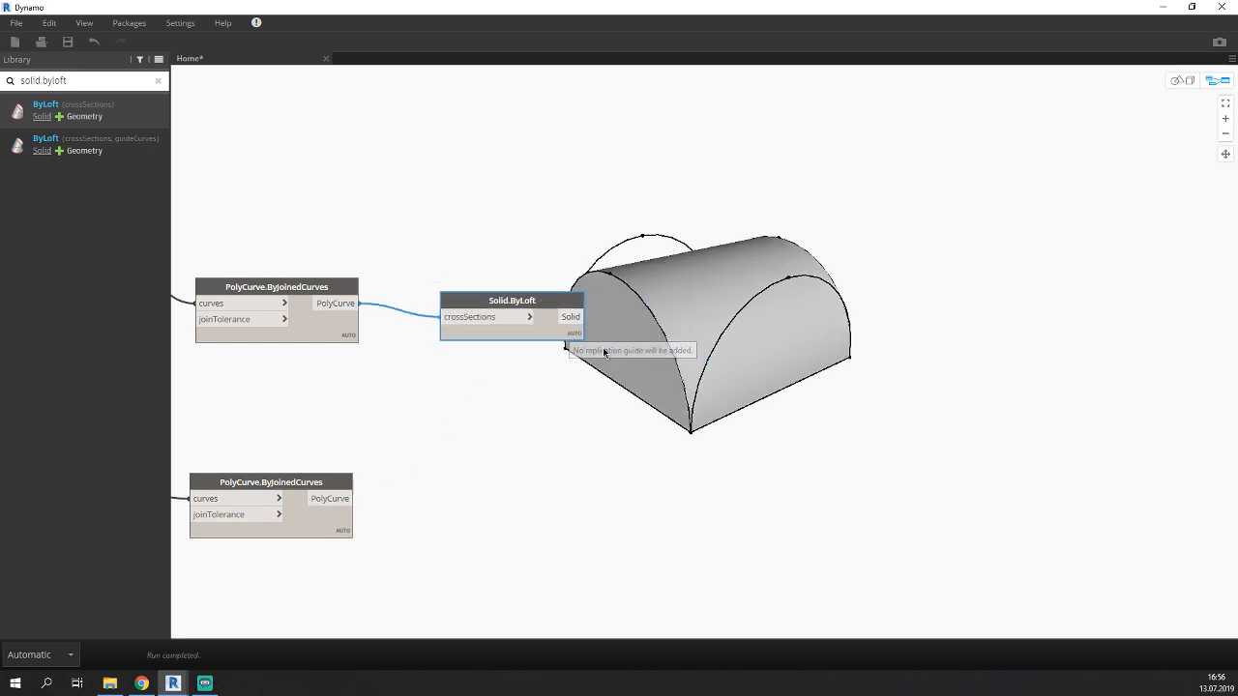
# Duplicate the Solid.ByLoft node and feed the copy's crossSections from the lower PolyCurve.ByJoinedCurves node.
pyautogui.hotkey('ctrl', 'c')
pyautogui.hotkey('ctrl', 'v')
pyautogui.moveTo(611, 318); pyautogui.dragTo(485, 494)
pyautogui.click(350, 498)
pyautogui.click(440, 511)
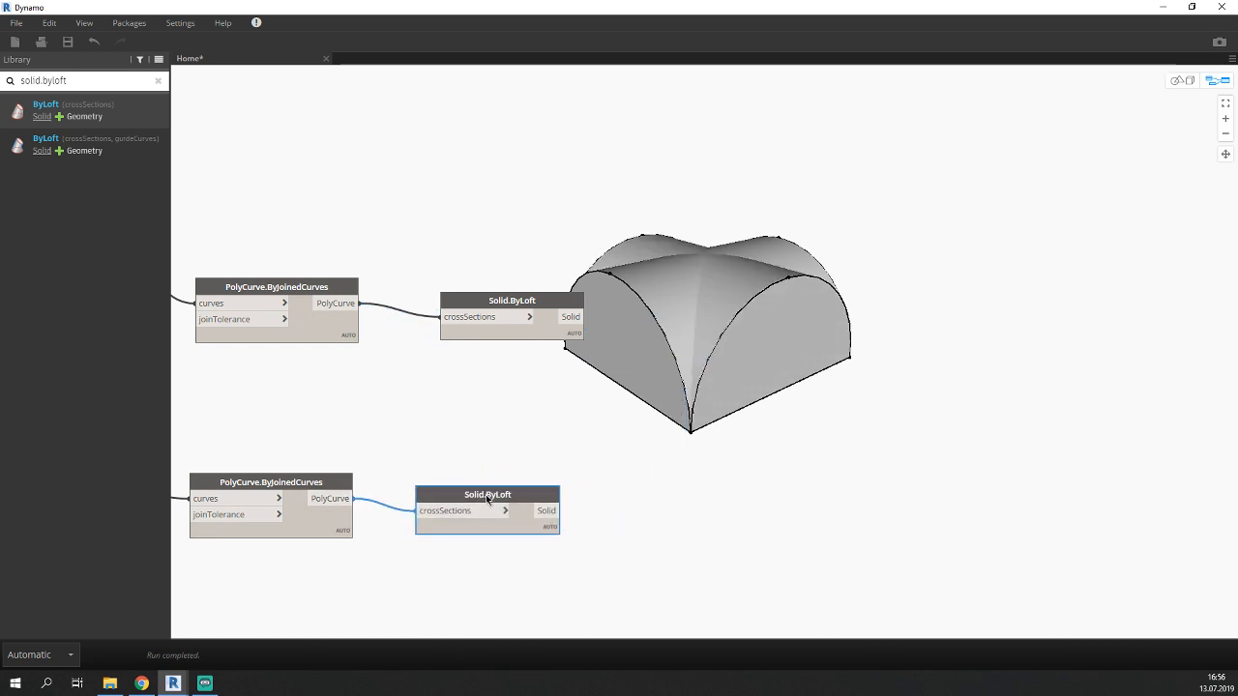
# Turn off the preview of the two PolyCurve.ByJoinedCurves nodes that feed the lofts.
pyautogui.click(278, 486)
pyautogui.moveTo(334, 422); pyautogui.dragTo(596, 406, button='middle')
pyautogui.rightClick(536, 510)
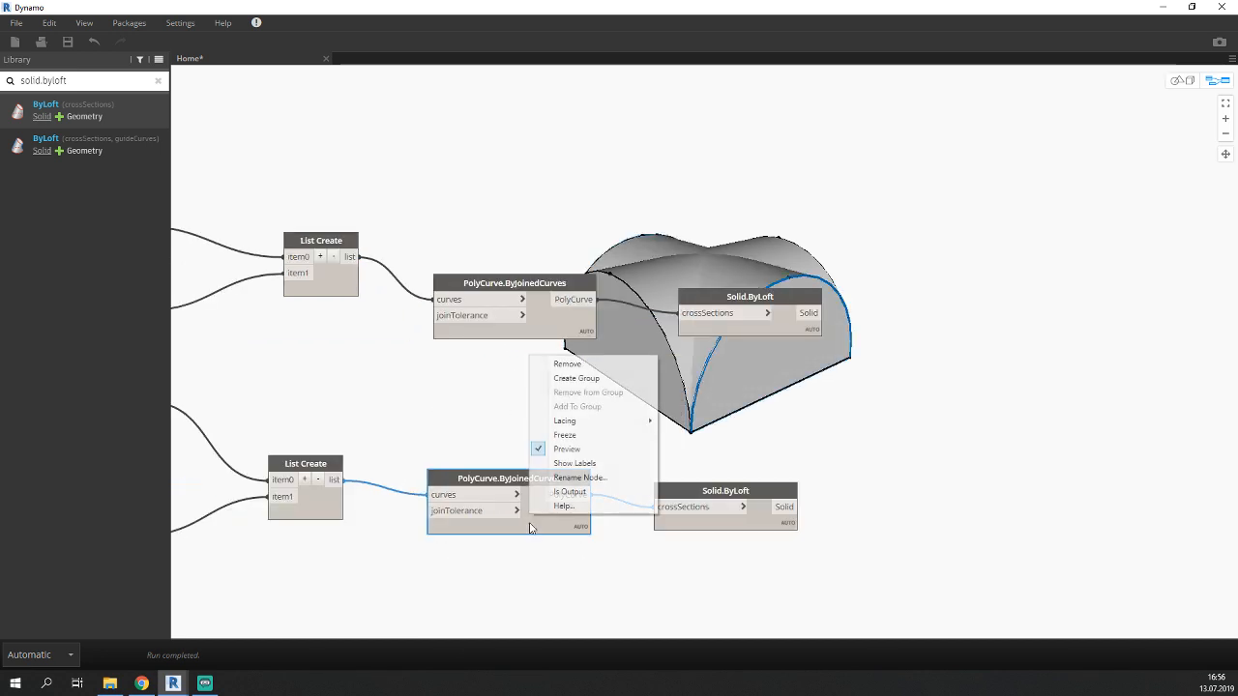
pyautogui.click(567, 447)
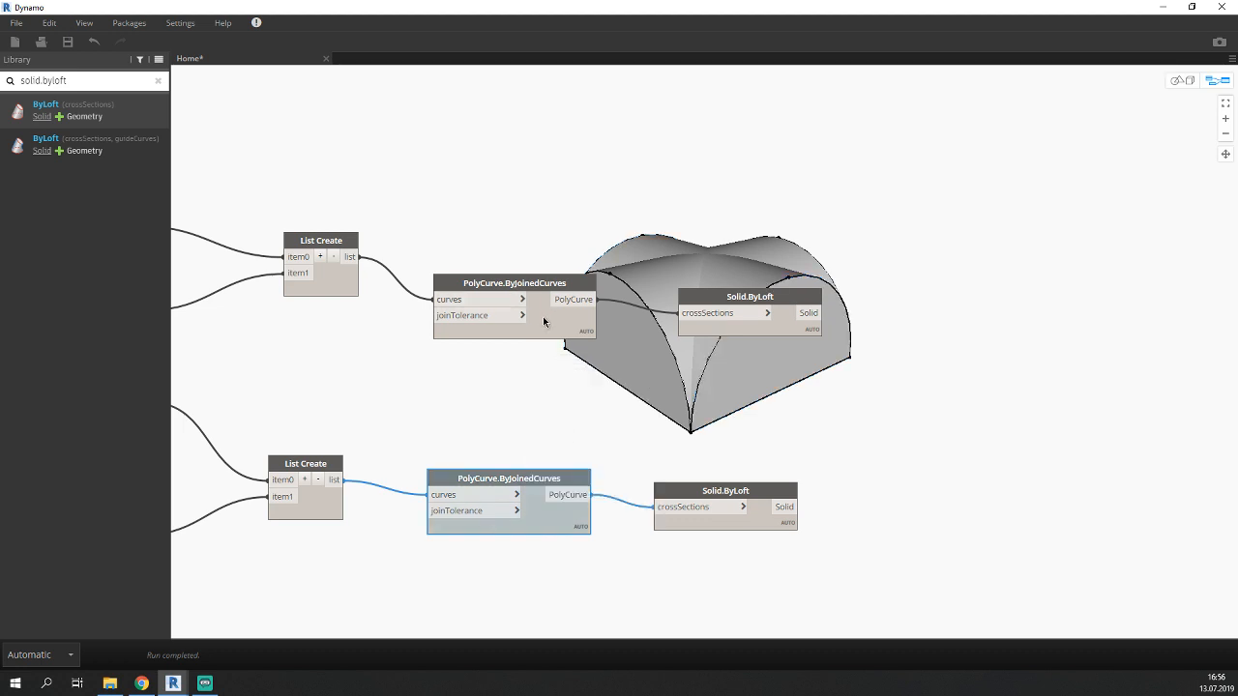
pyautogui.rightClick(542, 316)
pyautogui.click(592, 409)
# Turn off the preview of both List Create nodes that feed the joined PolyCurves.
pyautogui.rightClick(335, 514)
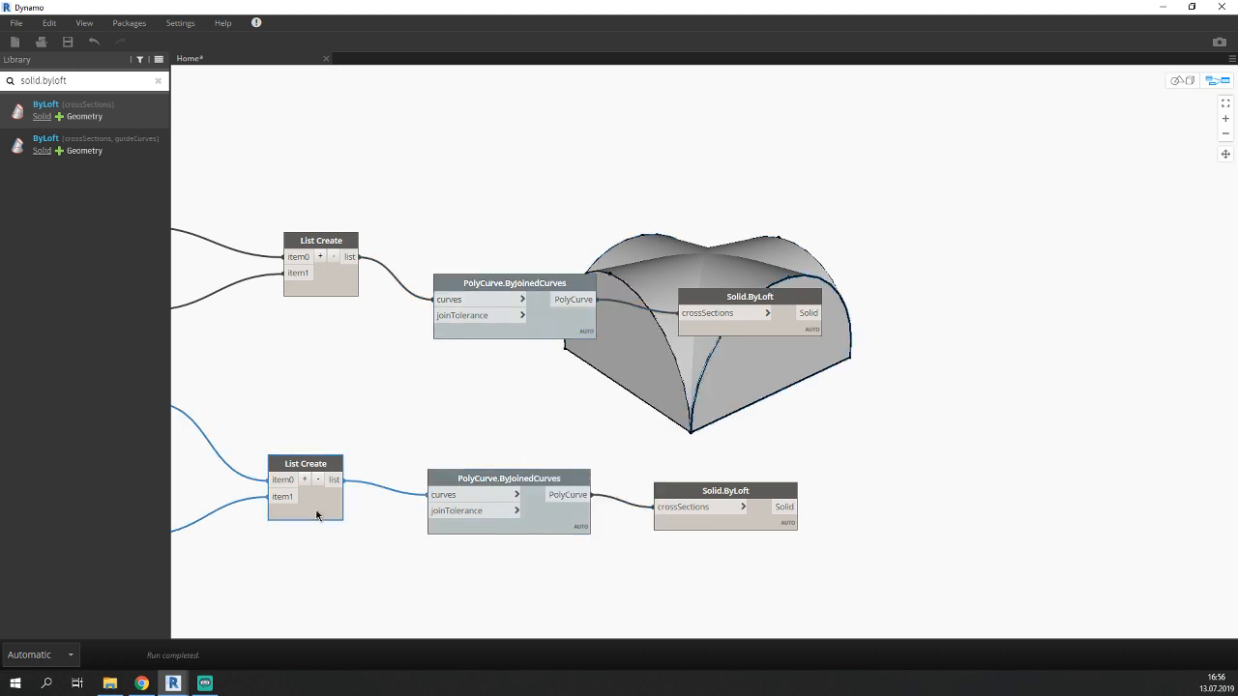
pyautogui.click(365, 588)
pyautogui.rightClick(326, 291)
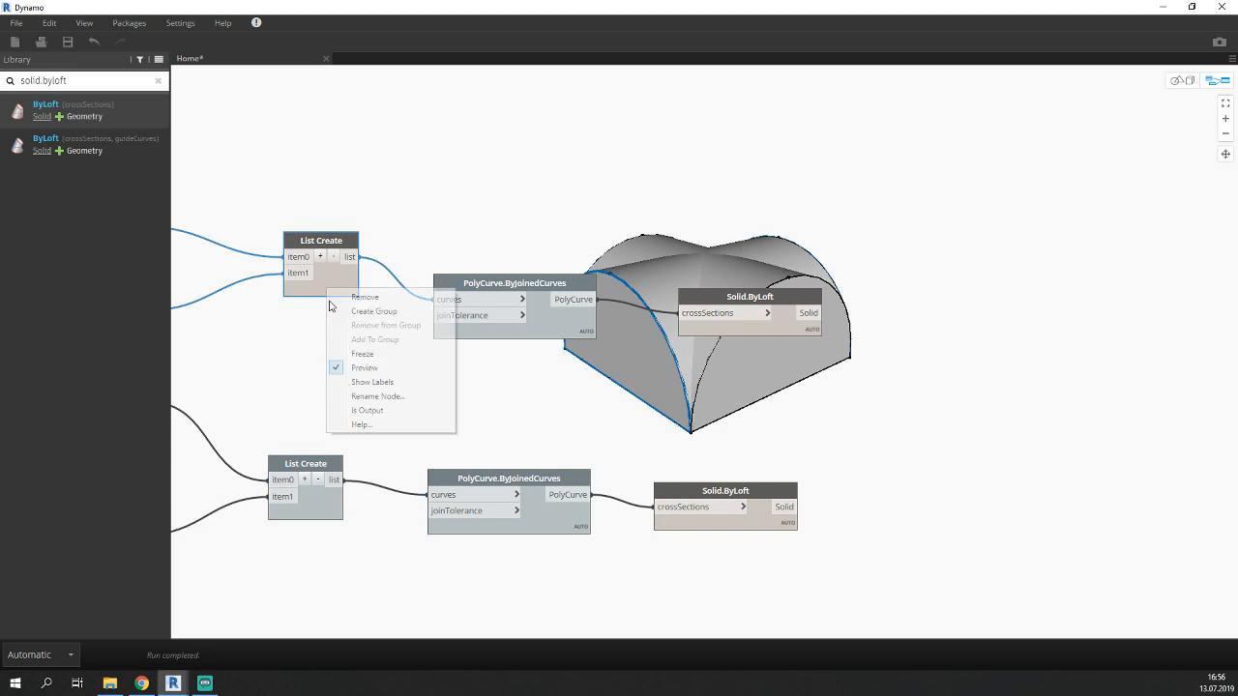
pyautogui.click(361, 384)
# Try hiding the preview of the lower two PolyCurve.ByJoinedCurves nodes that feed the lower List Create node.
pyautogui.scroll(-3, 368, 394)
pyautogui.scroll(3, 478, 373)
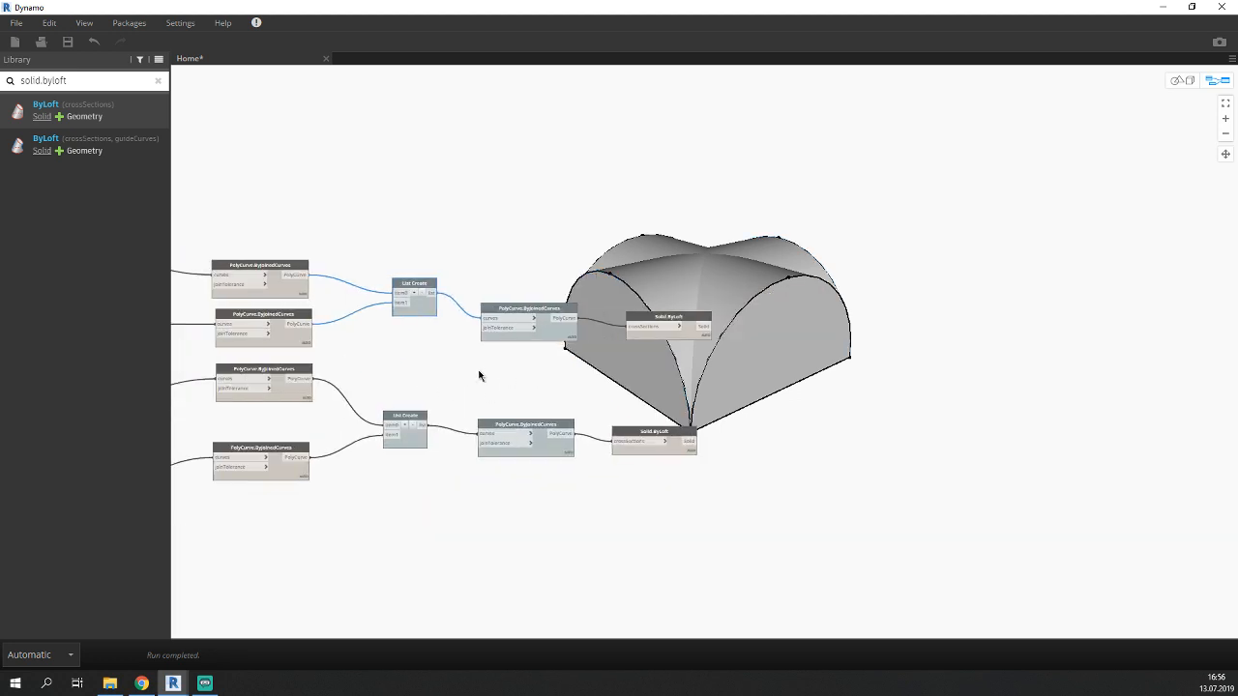
pyautogui.scroll(2, 397, 481)
pyautogui.rightClick(394, 514)
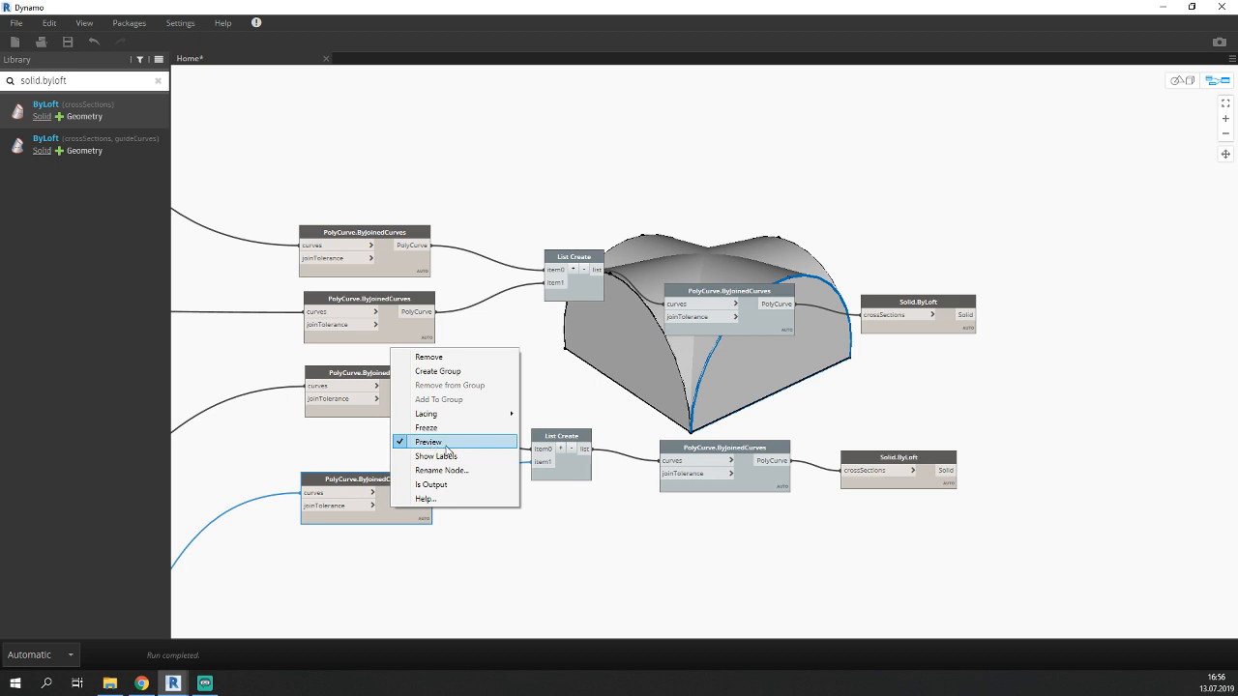
pyautogui.click(432, 444)
pyautogui.click(400, 405)
pyautogui.rightClick(400, 405)
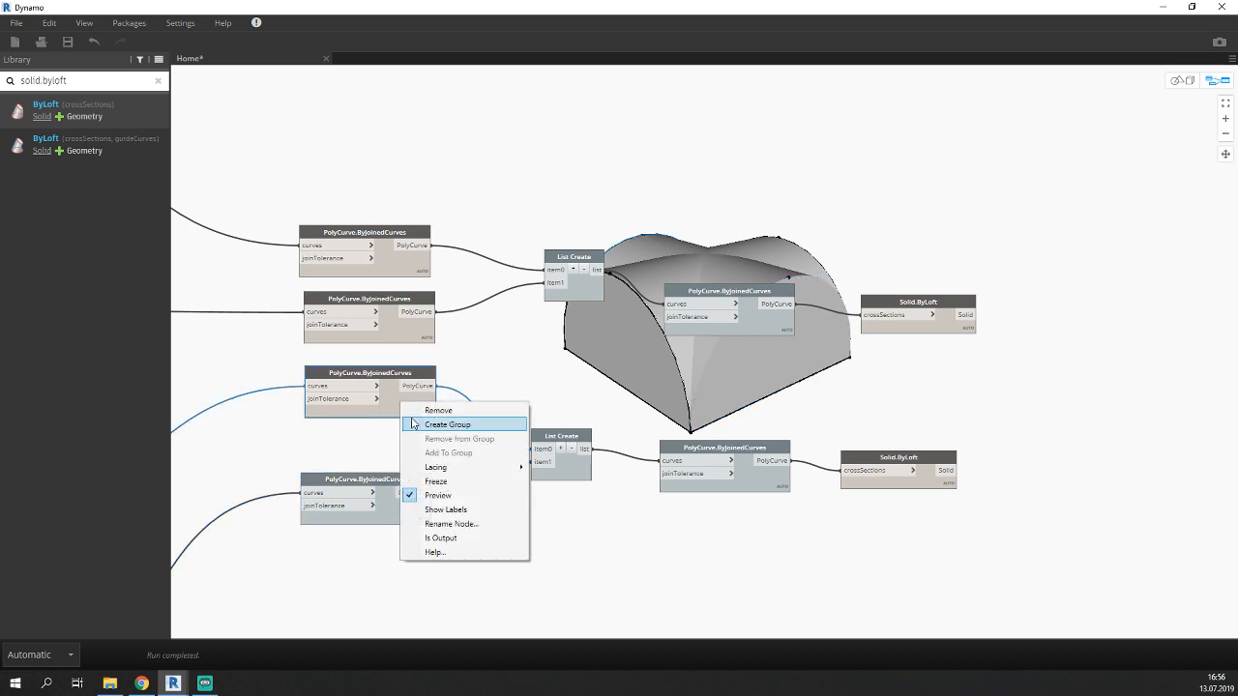
pyautogui.click(431, 494)
pyautogui.click(392, 510)
pyautogui.rightClick(394, 509)
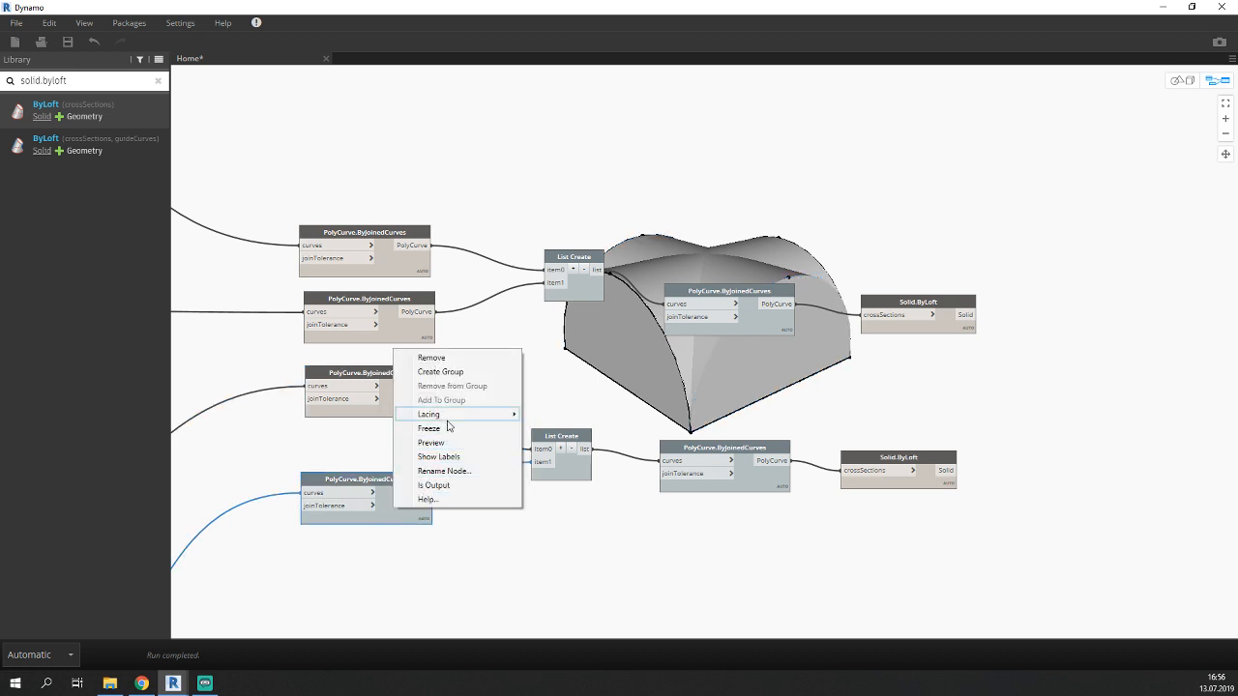
pyautogui.click(430, 442)
pyautogui.click(583, 401)
# Select each Solid.ByLoft node in turn to examine which vault solid it produces in the preview.
pyautogui.scroll(-5, 582, 400)
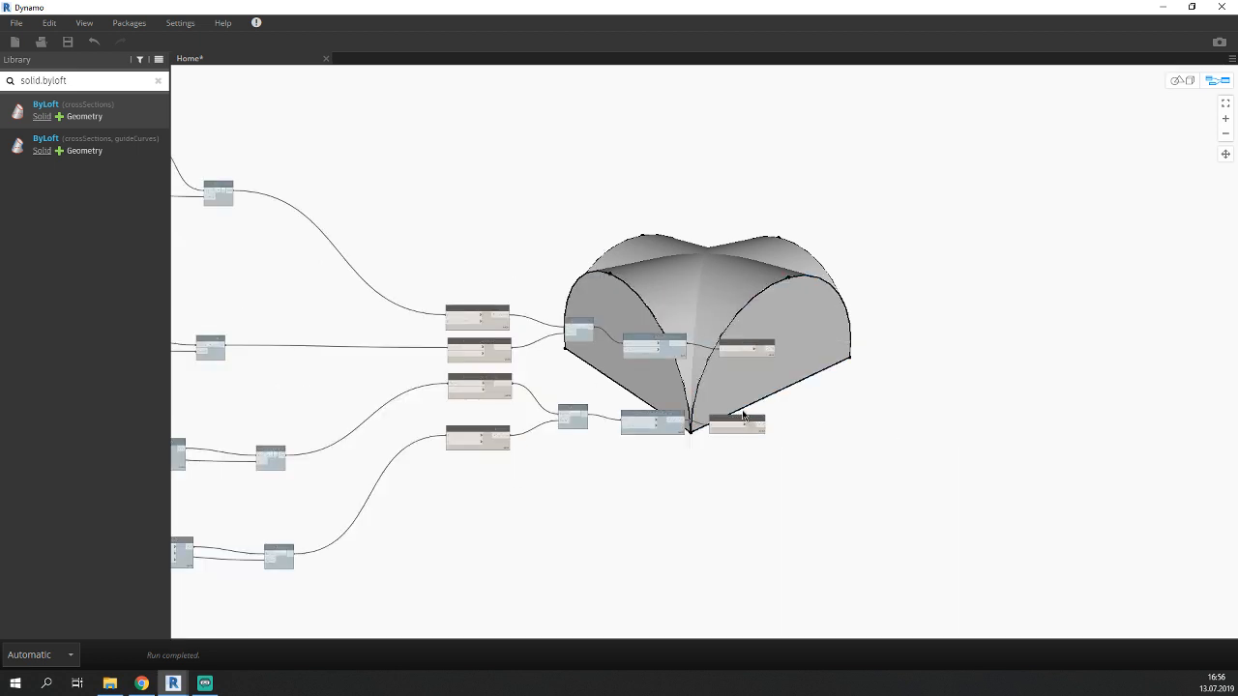
pyautogui.scroll(5, 454, 392)
pyautogui.click(473, 305)
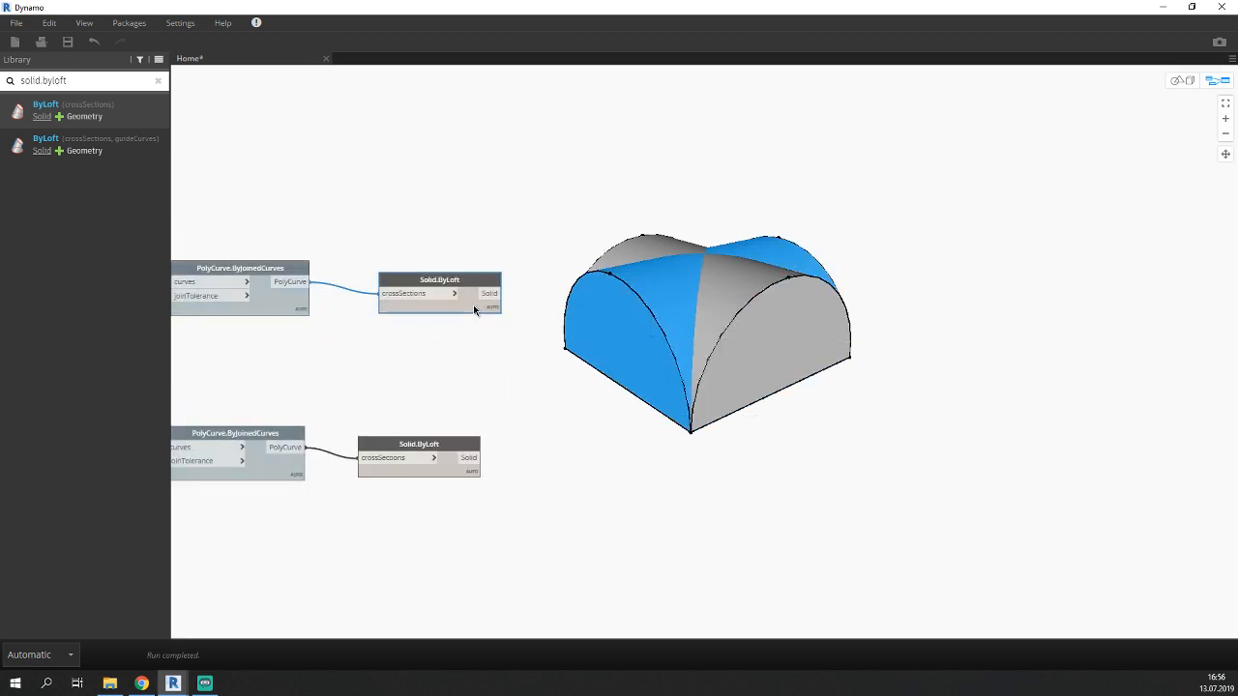
pyautogui.click(454, 469)
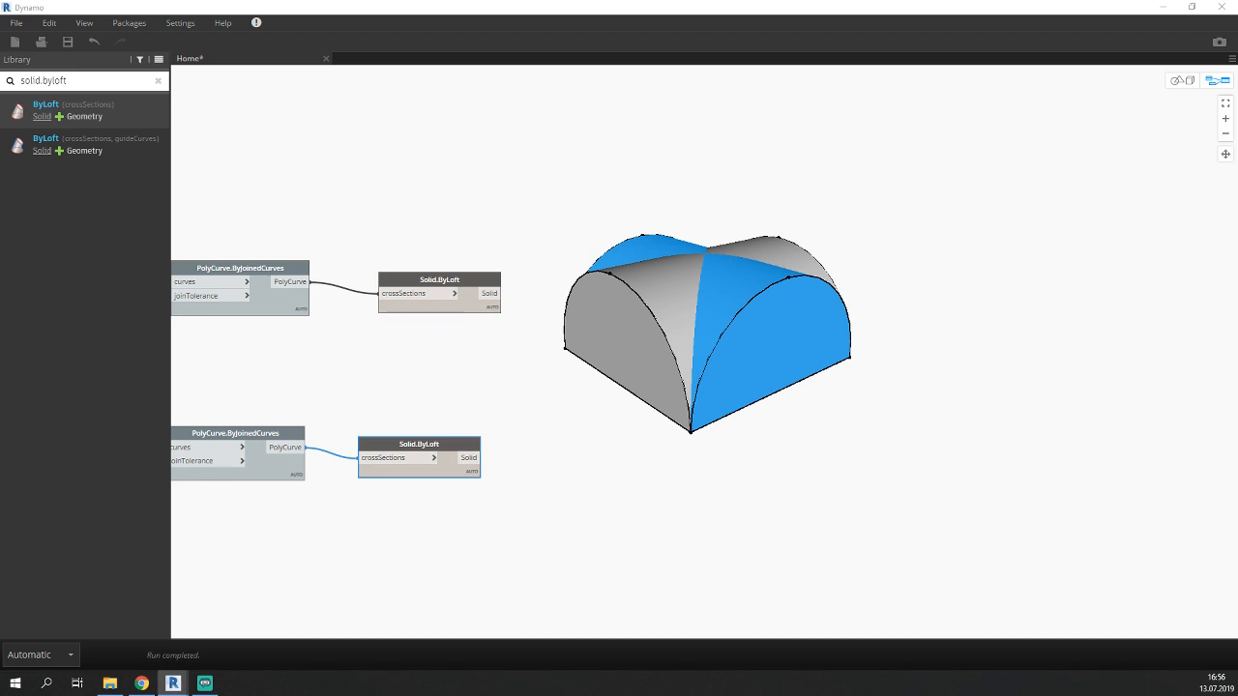
pyautogui.moveTo(528, 327); pyautogui.dragTo(437, 325, button='middle')
pyautogui.moveTo(357, 443); pyautogui.dragTo(368, 438)
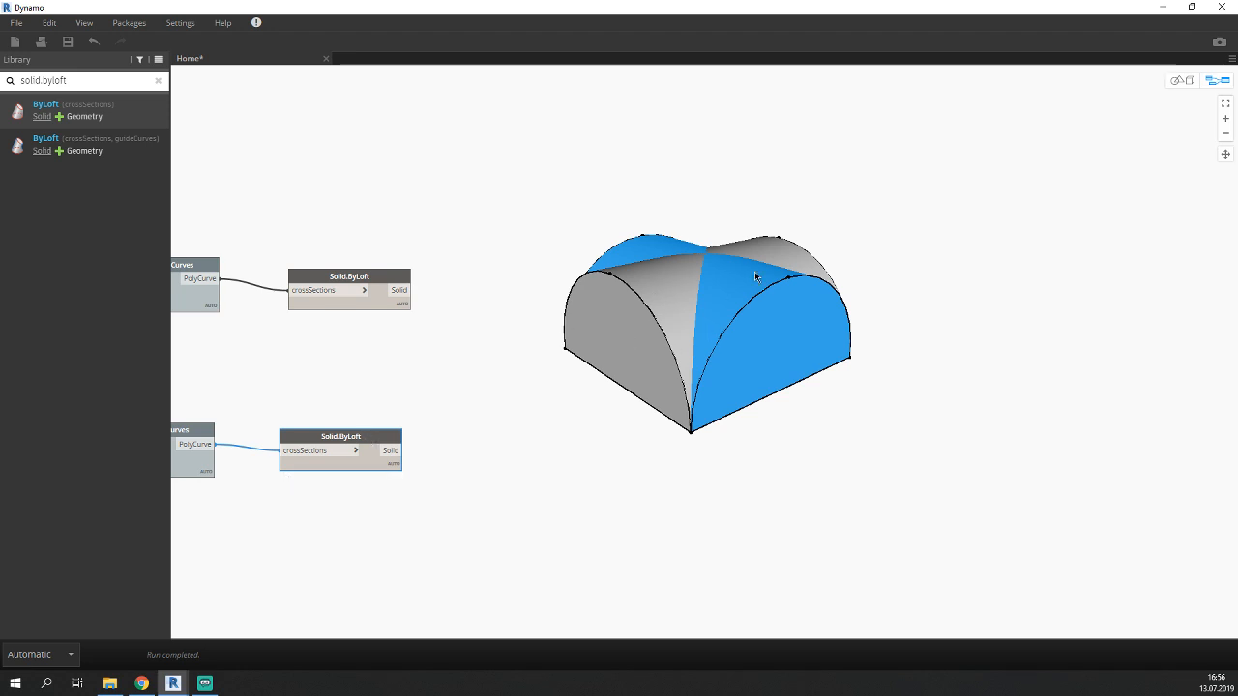
# Search the library for solid.uni and place a Solid.Union node beyond the two Solid.ByLoft nodes.
pyautogui.click(125, 82)
pyautogui.press('BackSpace')
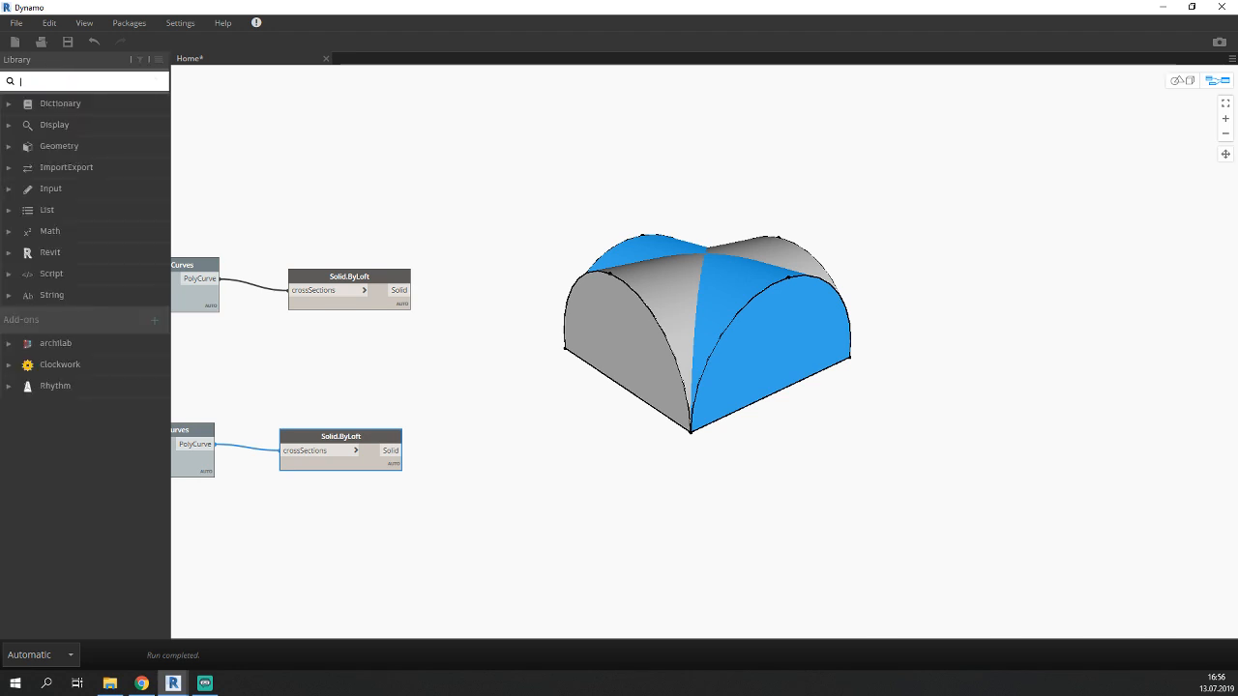
pyautogui.write('solid')
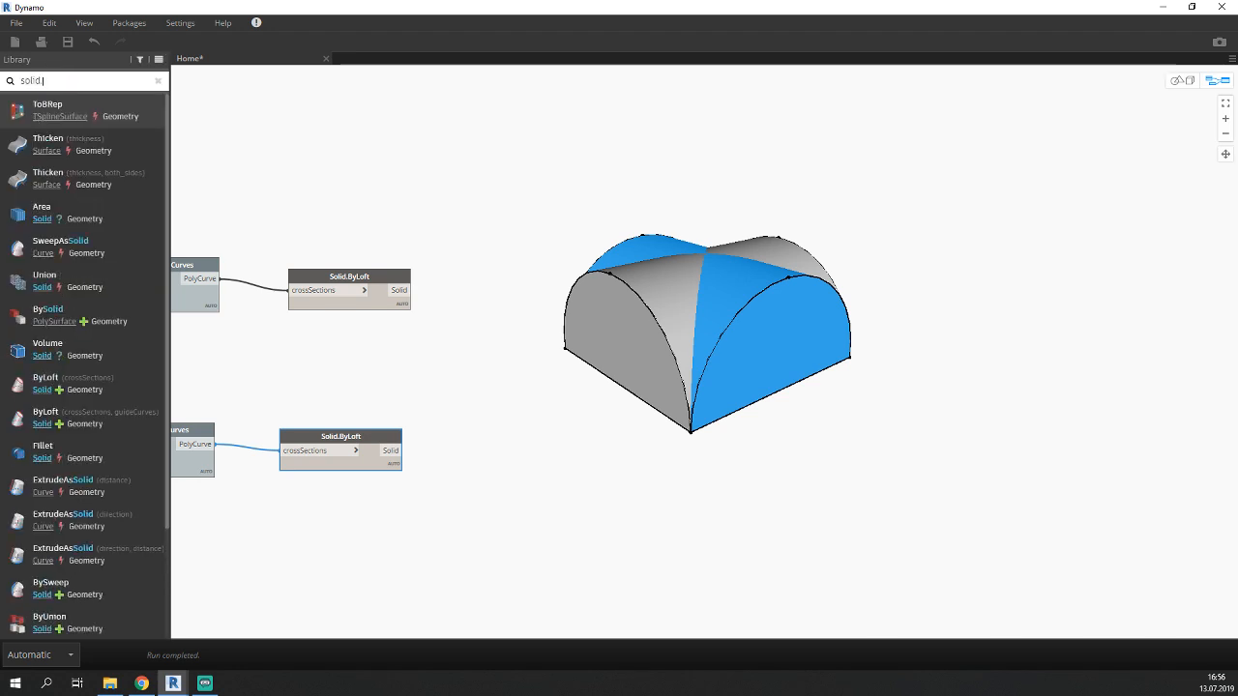
pyautogui.write('.un')
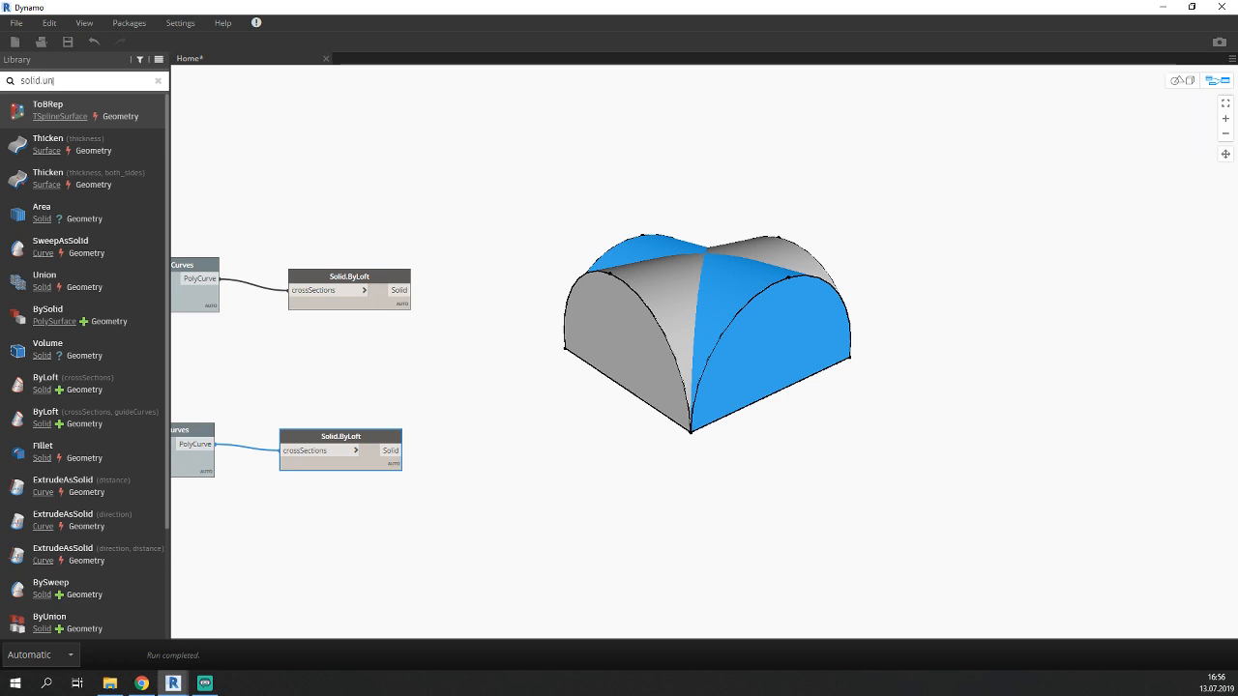
pyautogui.write('i')
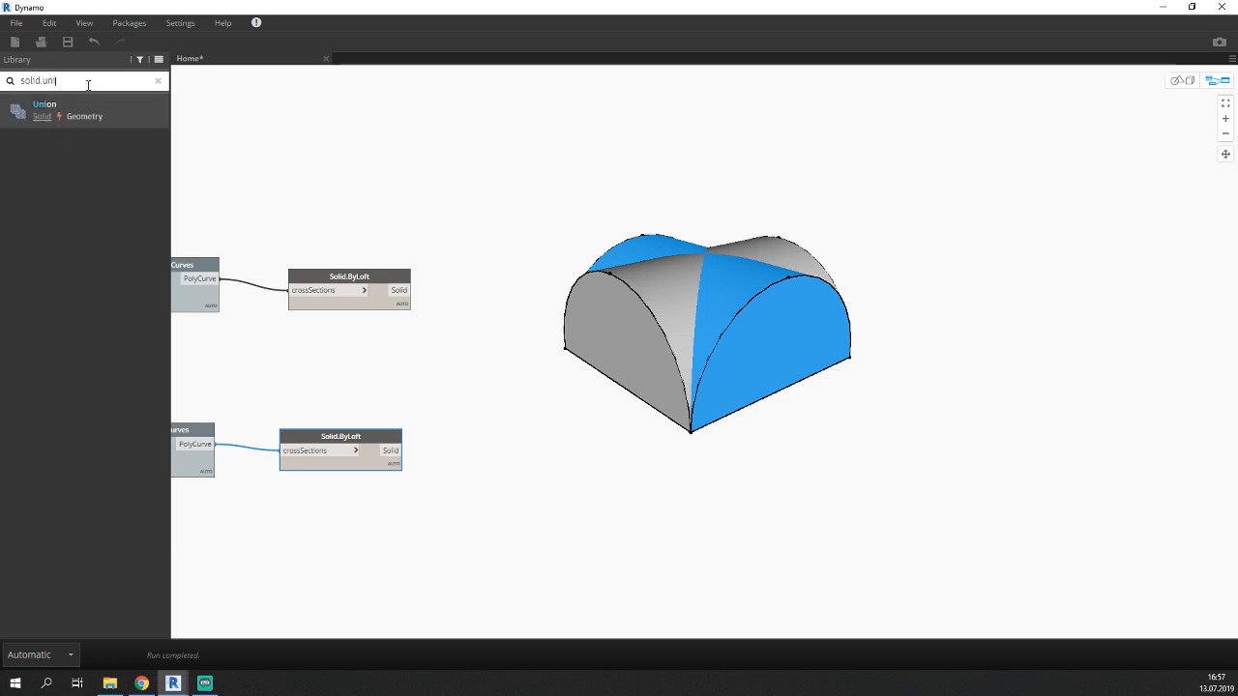
pyautogui.click(97, 107)
pyautogui.moveTo(757, 385); pyautogui.dragTo(617, 368)
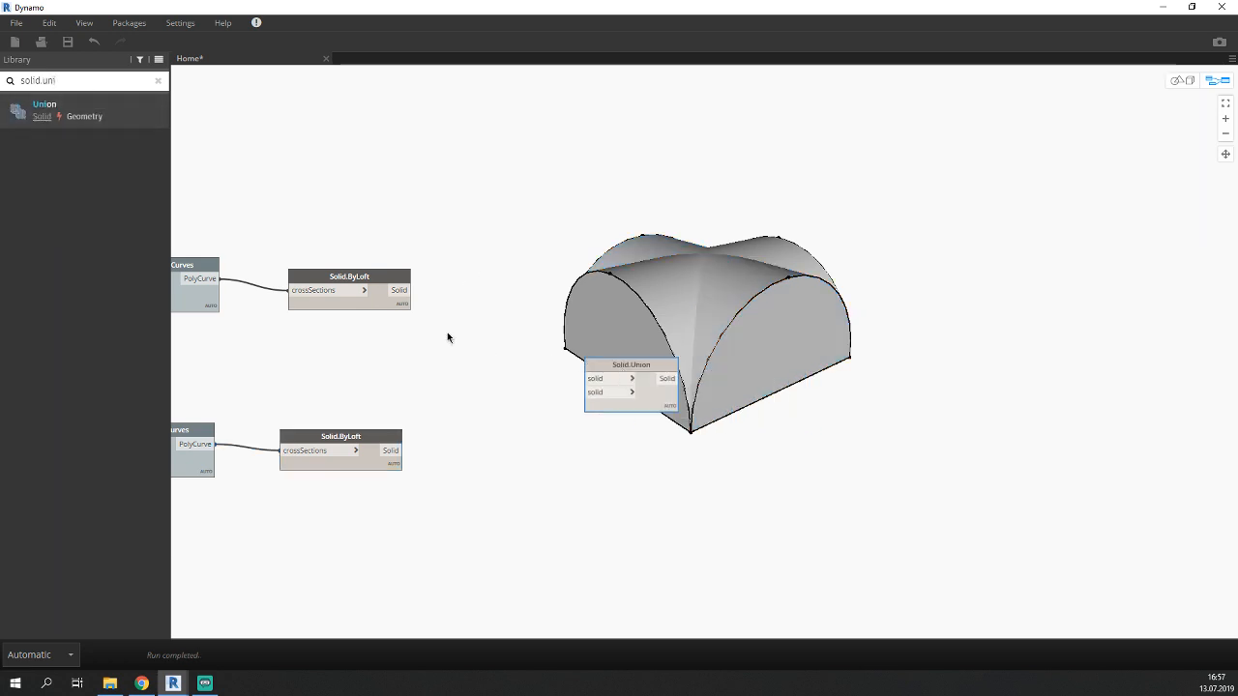
# Connect both Solid.ByLoft outputs to the two solid inputs of Solid.Union and move the union node closer to them.
pyautogui.click(406, 292)
pyautogui.click(402, 291)
pyautogui.click(590, 378)
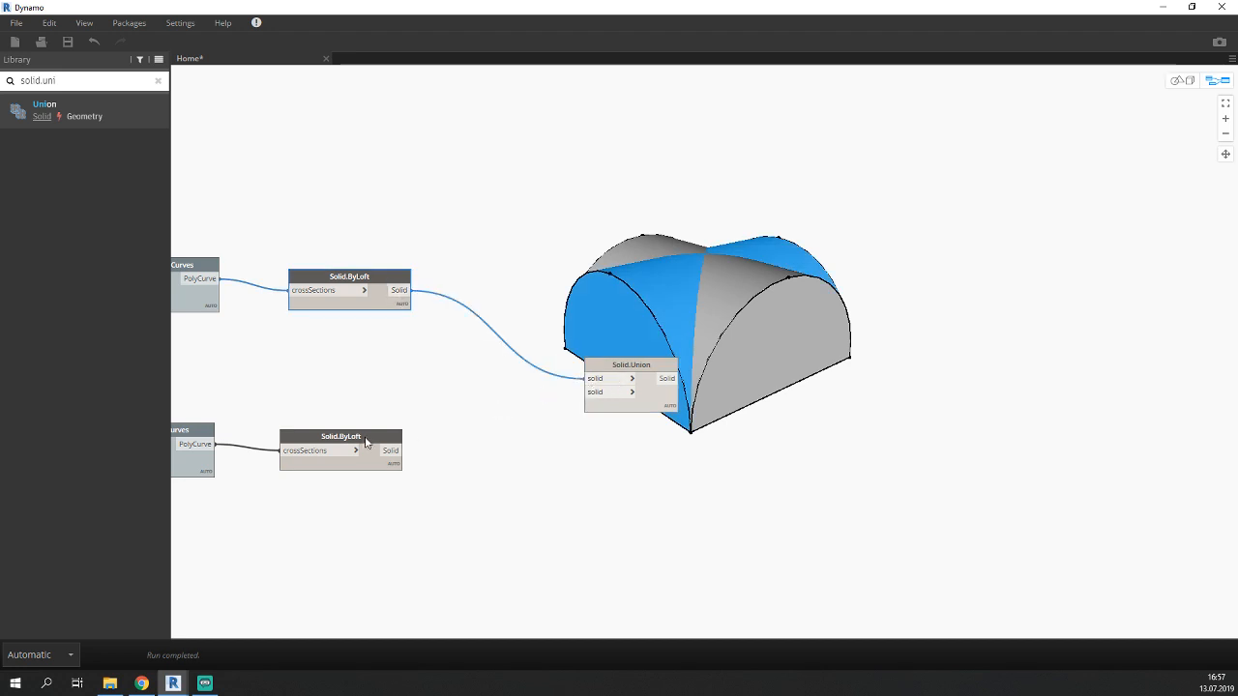
pyautogui.click(391, 451)
pyautogui.click(588, 392)
pyautogui.moveTo(655, 399); pyautogui.dragTo(590, 403)
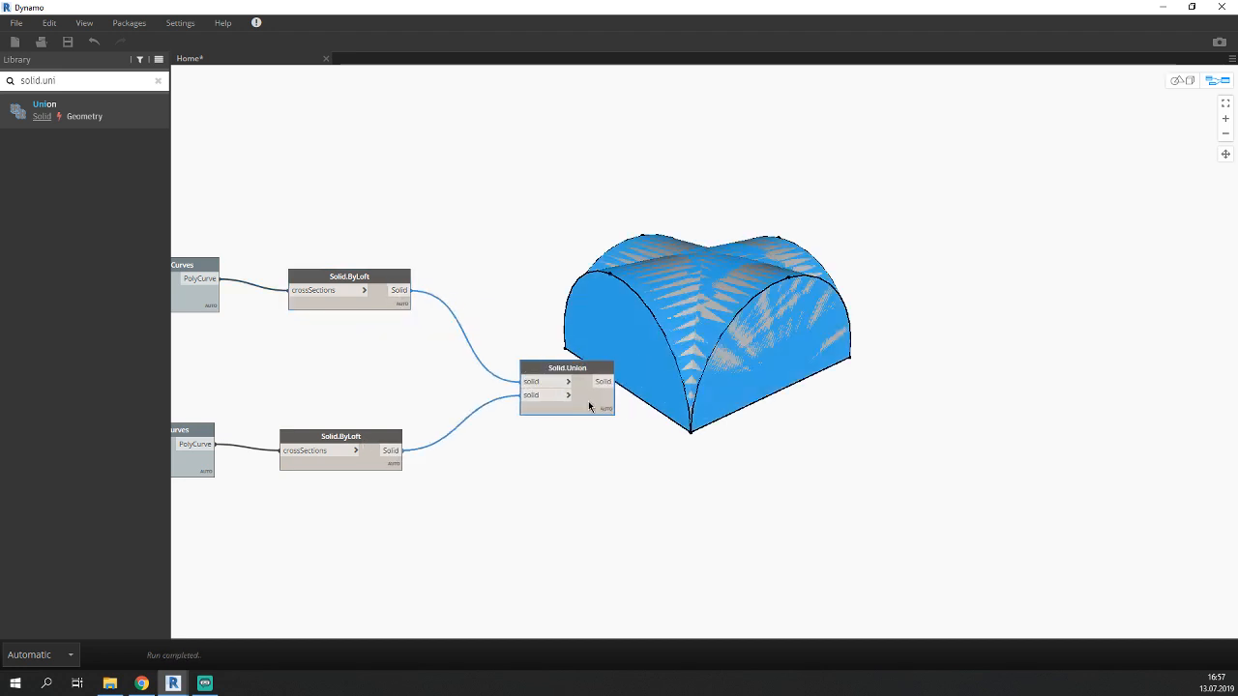
# Turn off the preview of both Solid.ByLoft nodes.
pyautogui.click(416, 345)
pyautogui.click(371, 293)
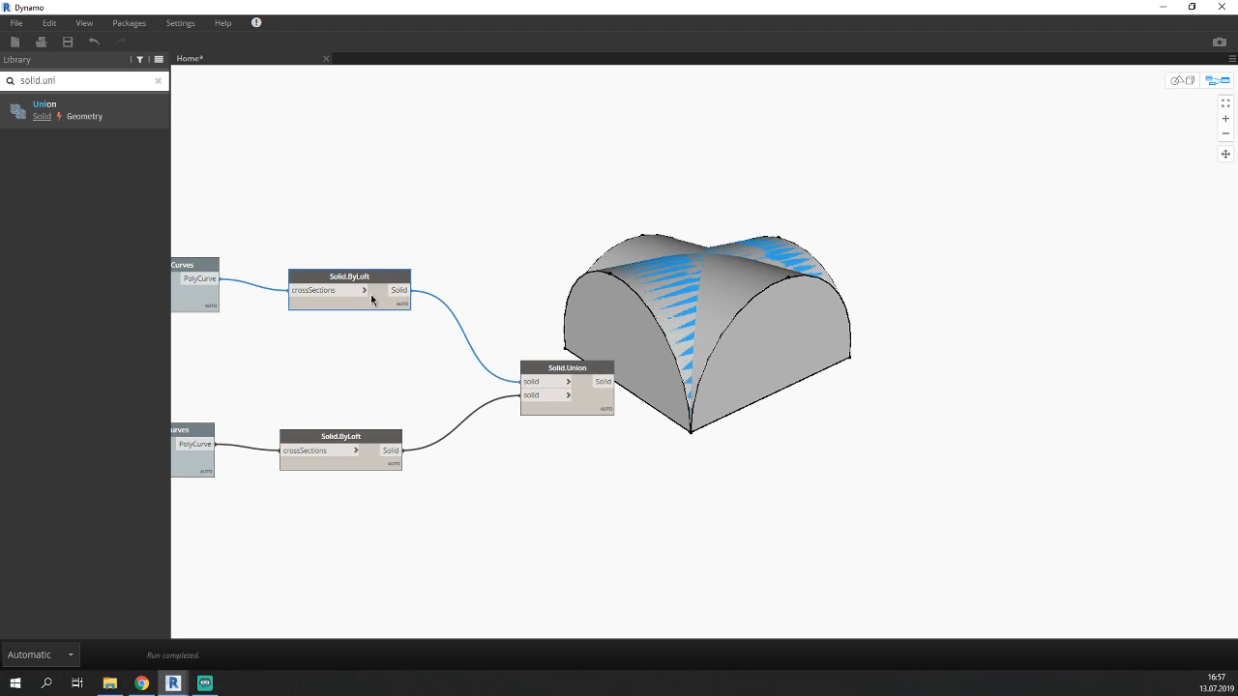
pyautogui.rightClick(373, 298)
pyautogui.click(410, 390)
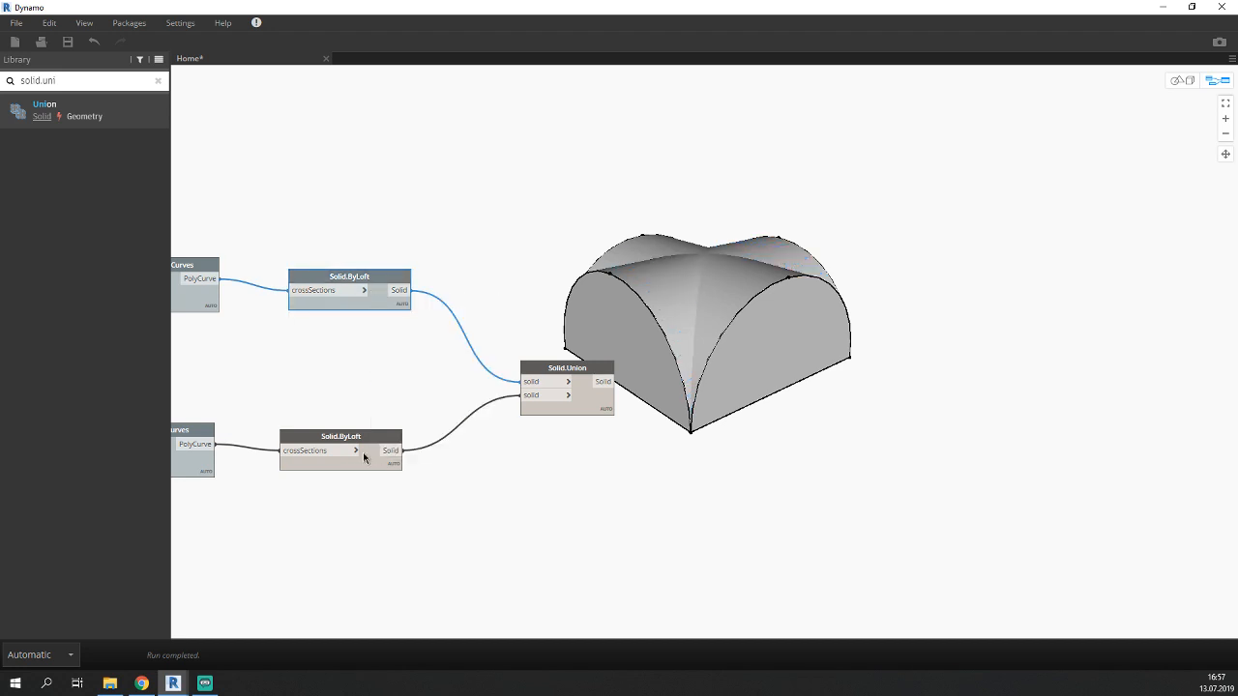
pyautogui.rightClick(365, 455)
pyautogui.click(401, 548)
# Select the Solid.Union node to examine the merged vault solid in the preview.
pyautogui.click(582, 410)
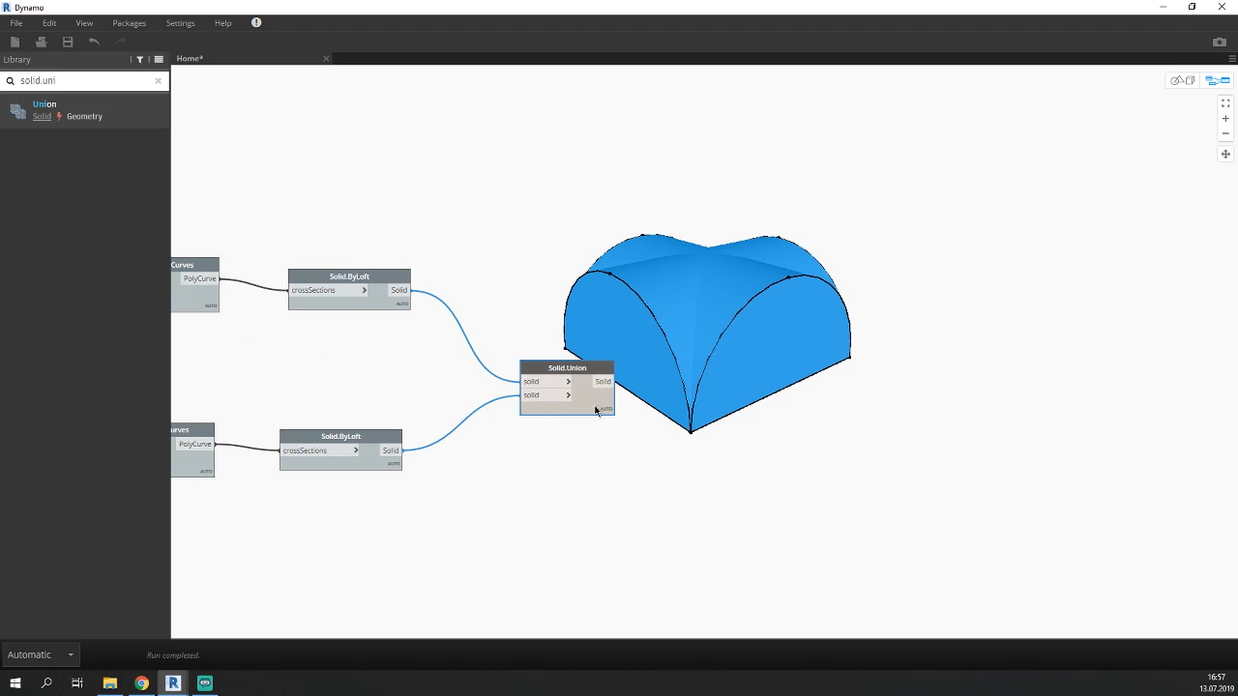
pyautogui.moveTo(593, 412)
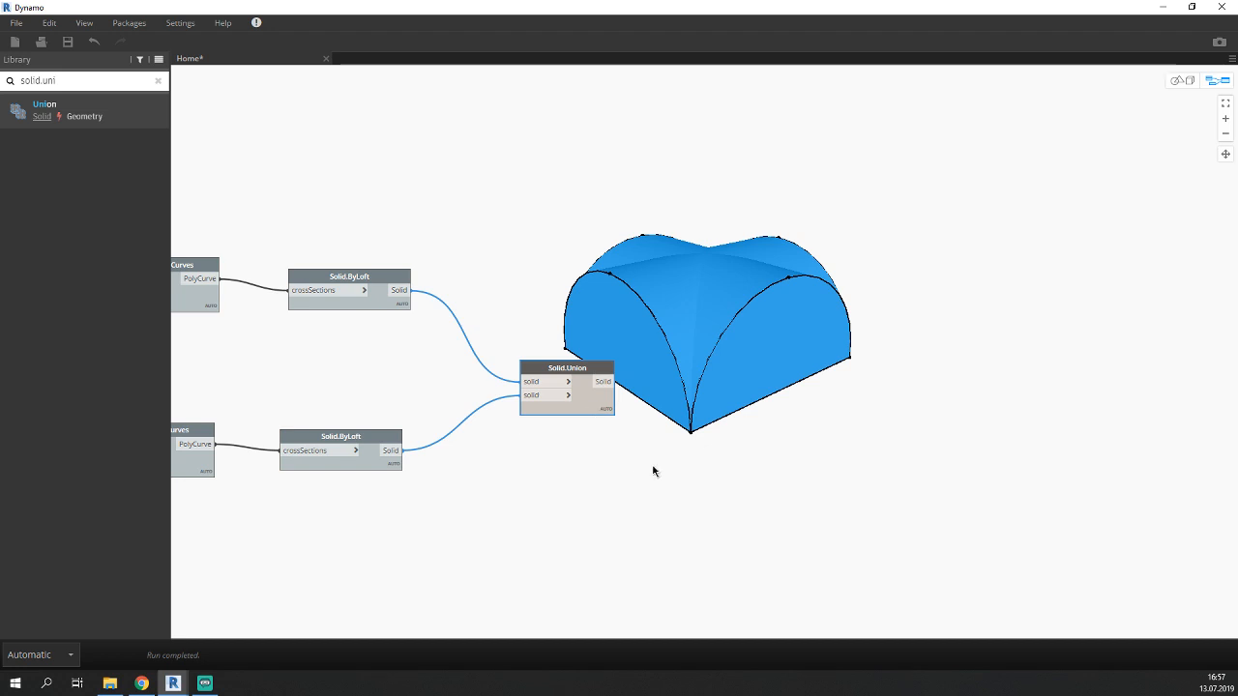
pyautogui.click(707, 486)
# Duplicate the Solid.Union node with its input connections and arrange the two union nodes one above the other.
pyautogui.moveTo(707, 487); pyautogui.dragTo(616, 474, button='middle')
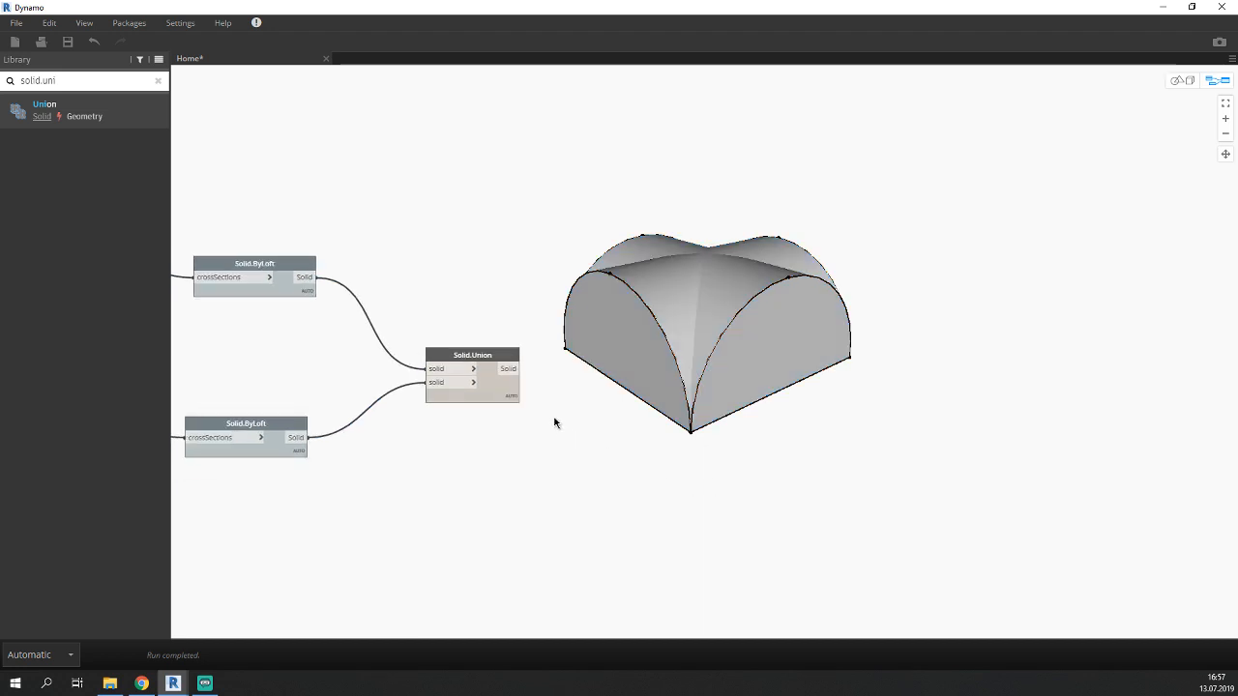
pyautogui.click(473, 383)
pyautogui.moveTo(490, 388); pyautogui.dragTo(652, 229)
pyautogui.hotkey('ctrl', 'c')
pyautogui.hotkey('ctrl', 'v')
pyautogui.moveTo(764, 257); pyautogui.dragTo(645, 410)
pyautogui.click(663, 243)
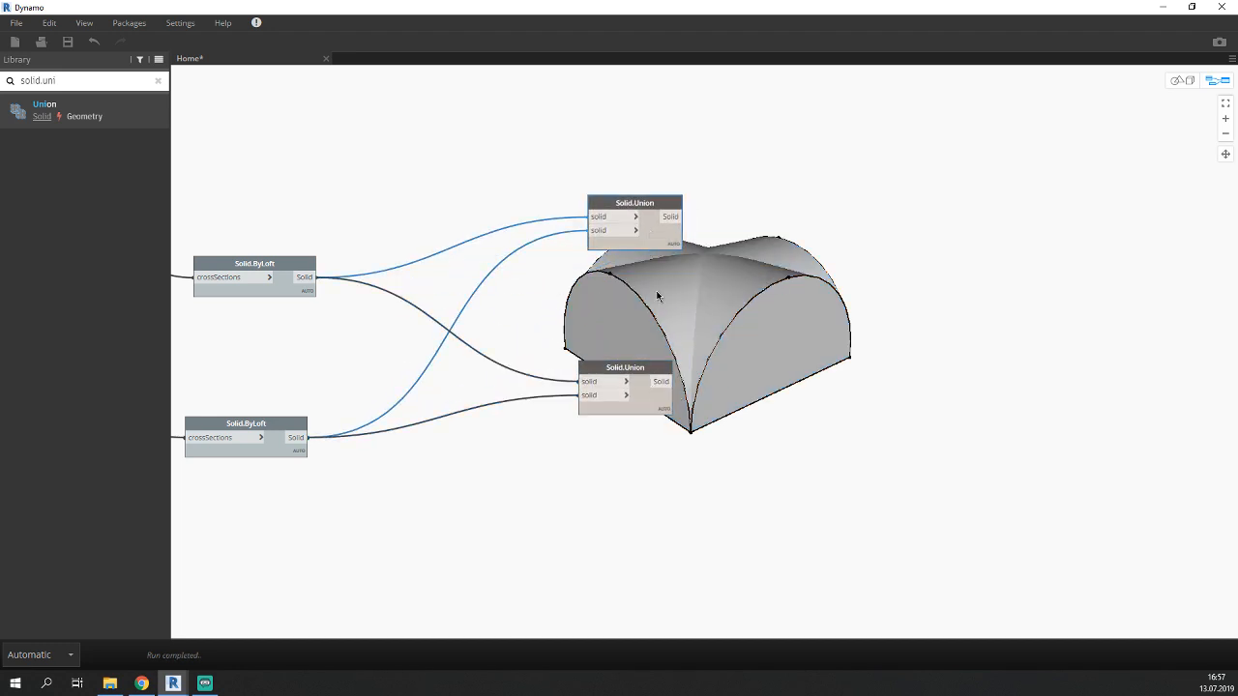
pyautogui.click(649, 406)
pyautogui.click(429, 462)
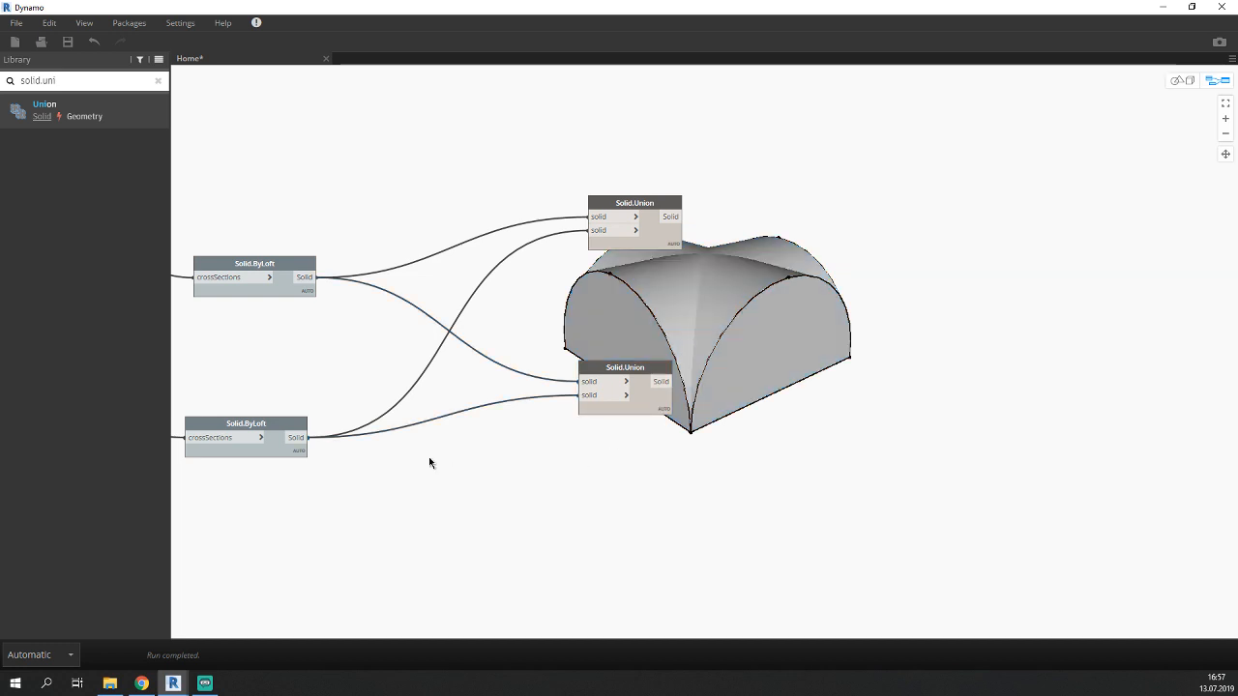
# Space out the two Solid.Union nodes, moving the upper one farther from the lofts than the lower one.
pyautogui.moveTo(428, 461); pyautogui.dragTo(606, 420, button='middle')
pyautogui.scroll(-3, 687, 464)
pyautogui.moveTo(791, 443); pyautogui.dragTo(594, 382, button='middle')
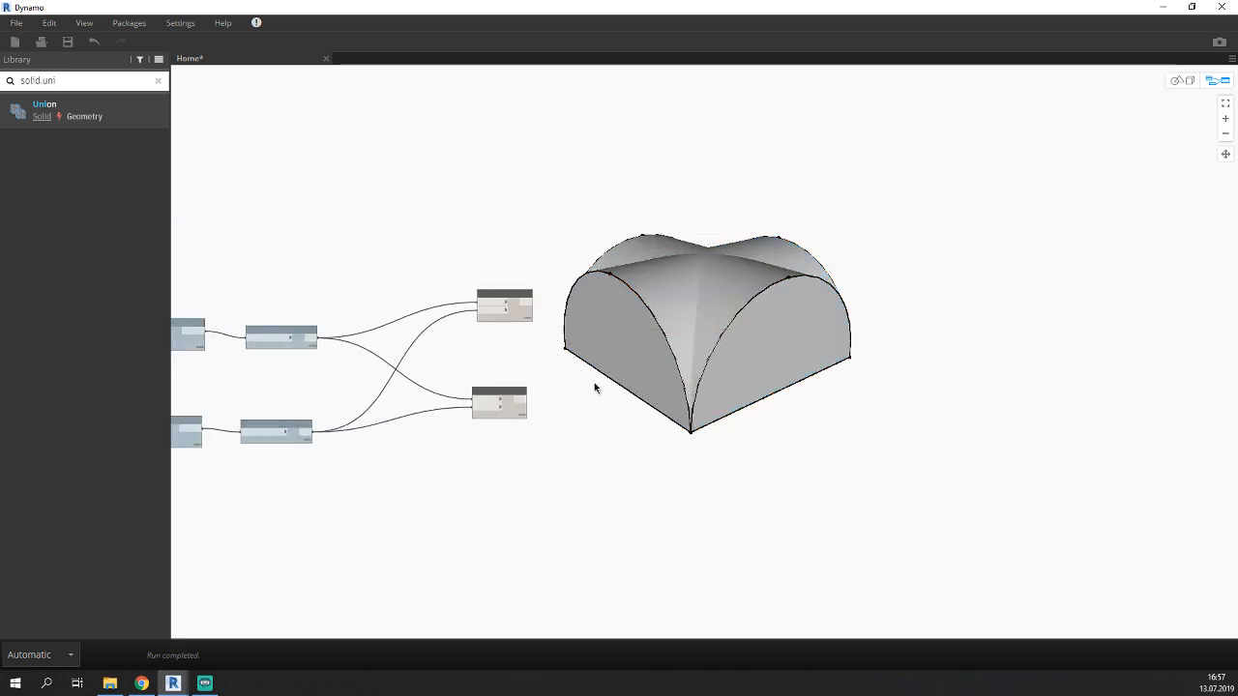
pyautogui.click(512, 314)
pyautogui.moveTo(512, 313); pyautogui.dragTo(699, 300)
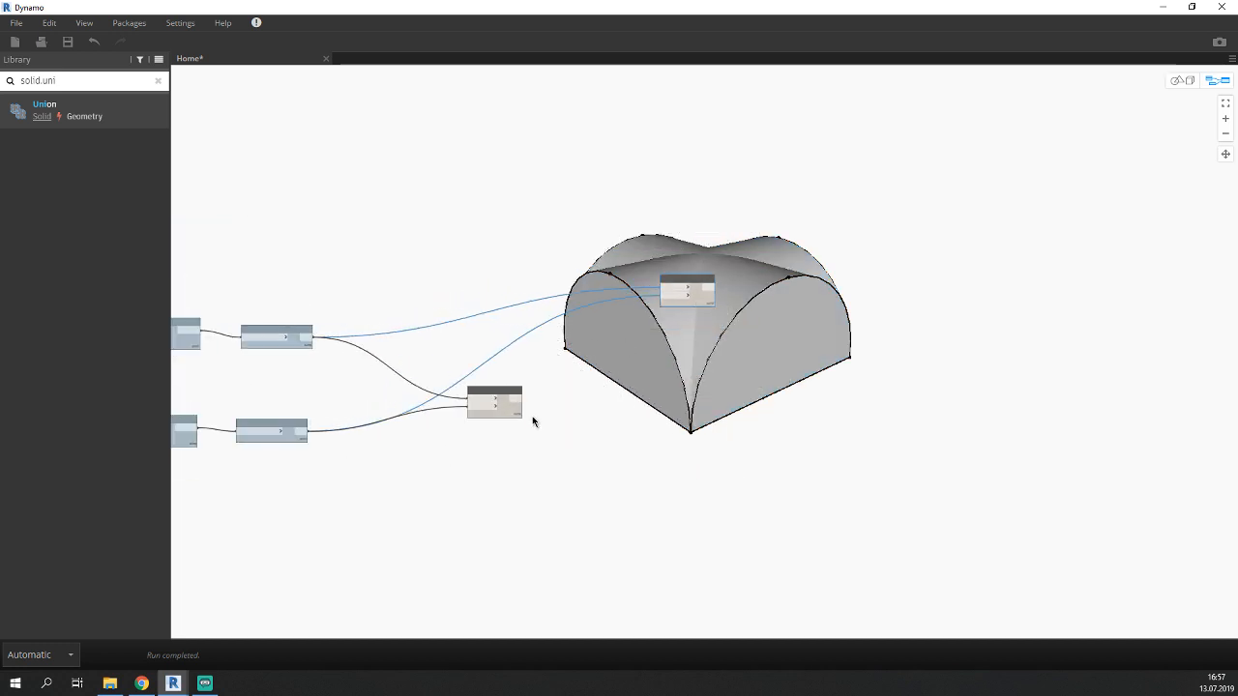
pyautogui.moveTo(501, 395); pyautogui.dragTo(570, 403)
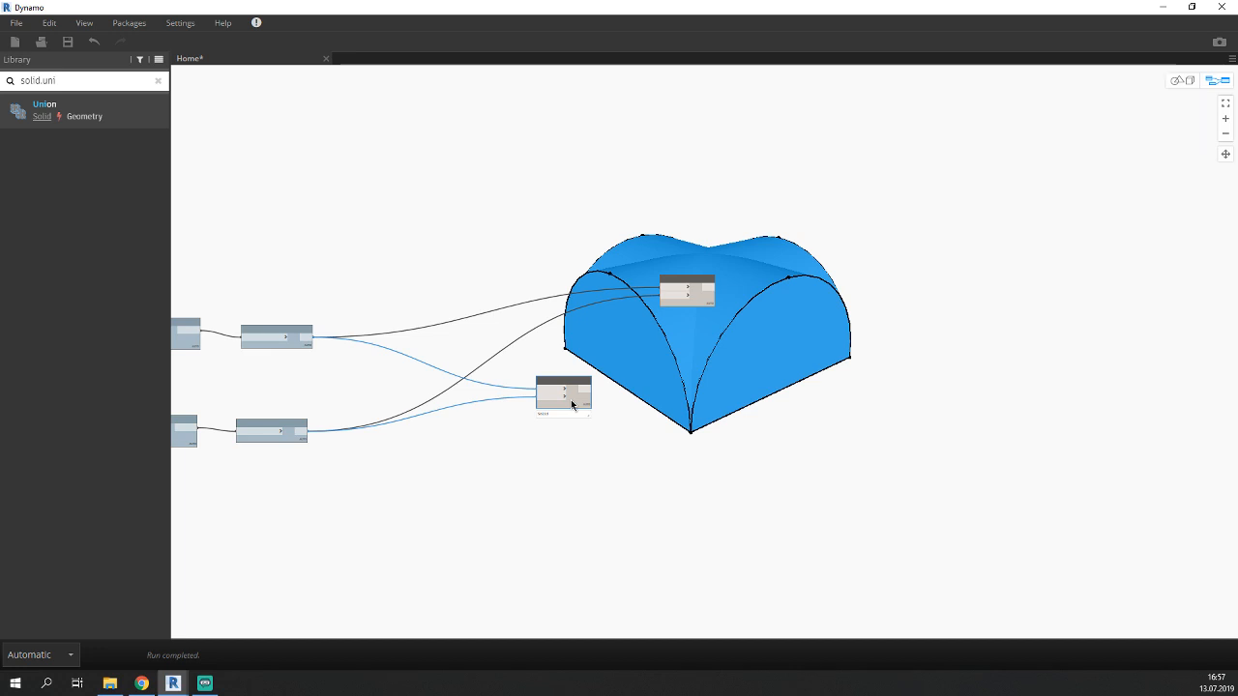
pyautogui.scroll(3, 329, 401)
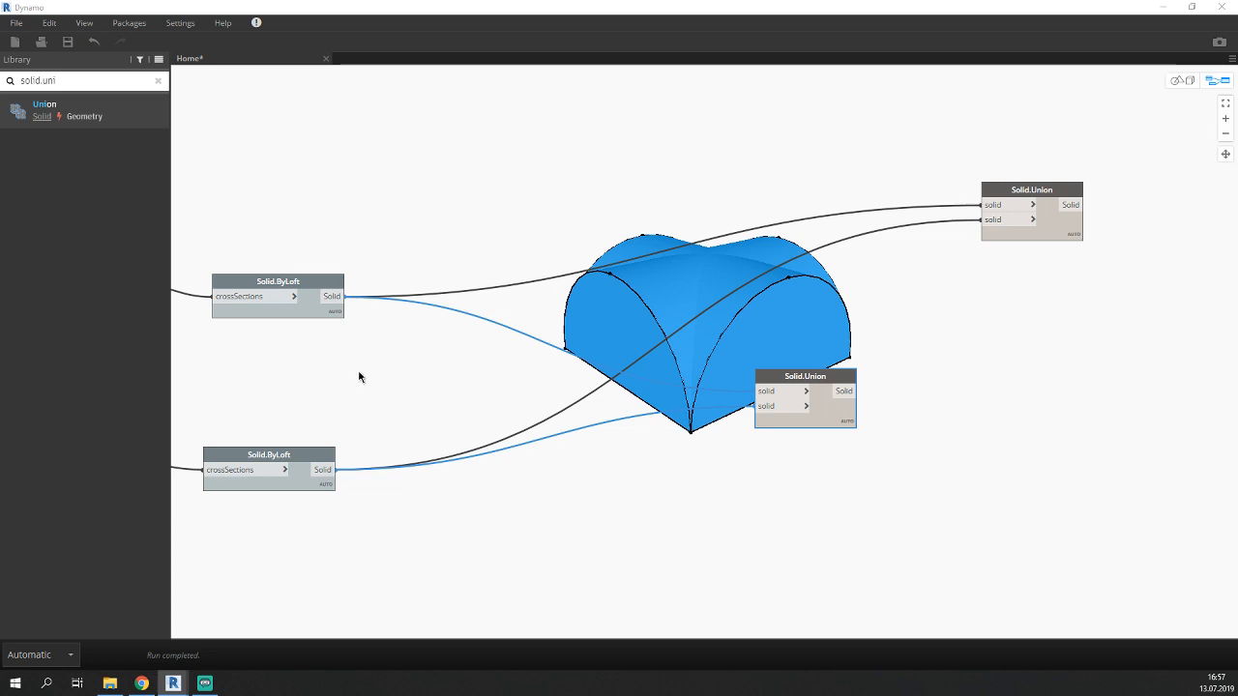
# Search the node library for Geometry.scale.
pyautogui.click(493, 450)
pyautogui.click(83, 86)
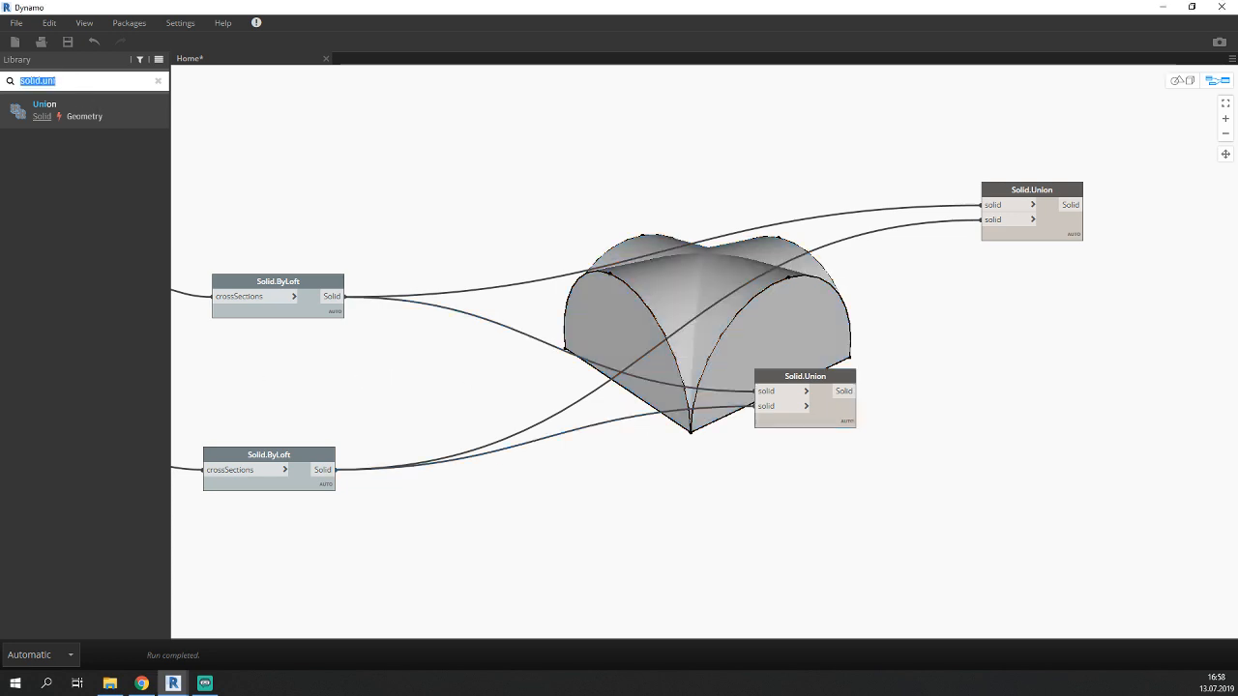
pyautogui.write('Geome')
pyautogui.write('ntry.saq')
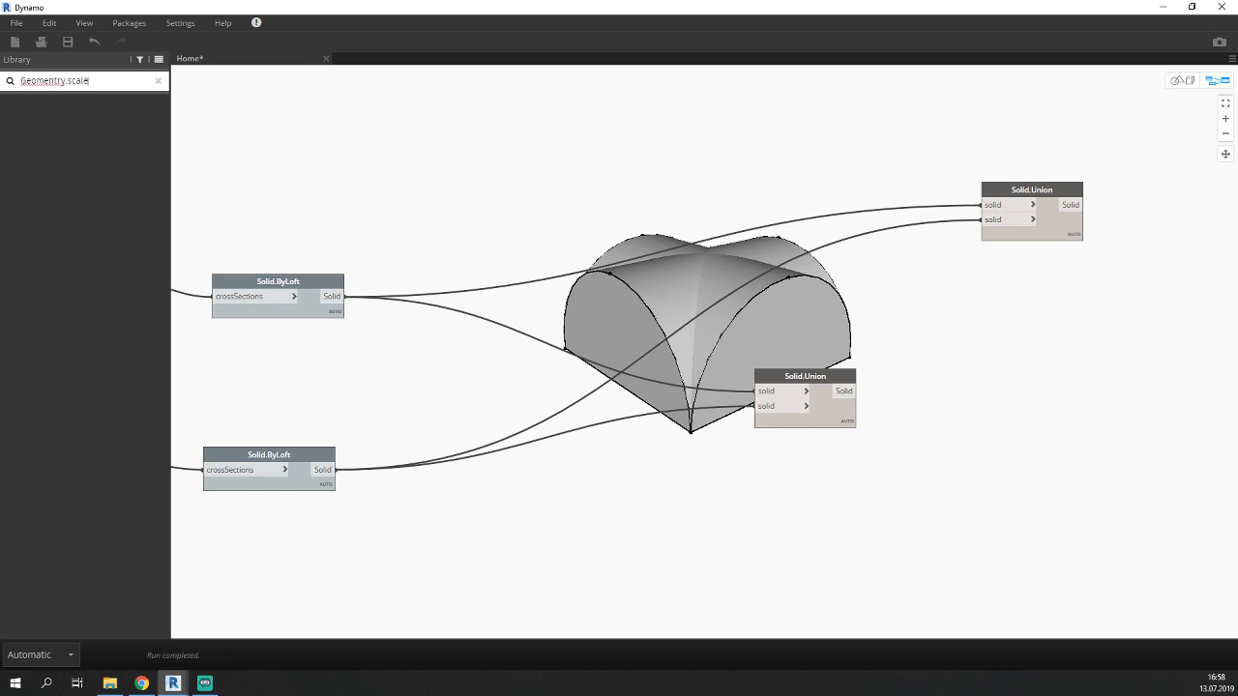
pyautogui.press('BackSpace')
pyautogui.press('BackSpace')
pyautogui.press('BackSpace')
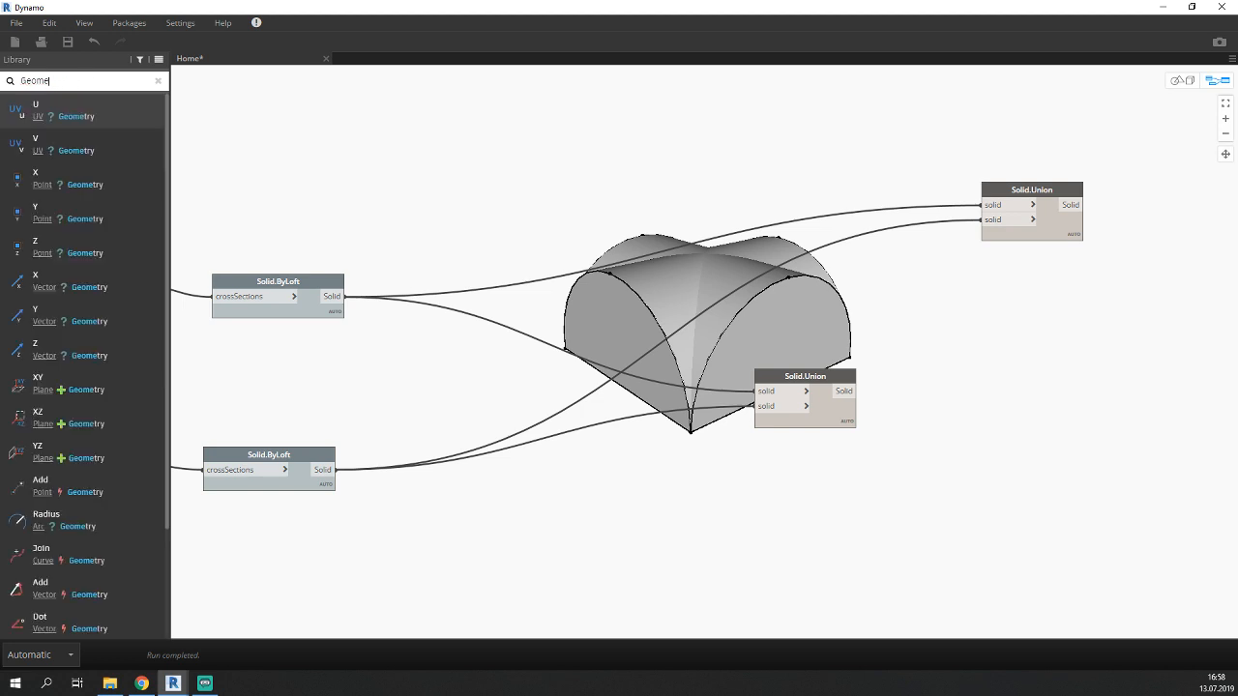
pyautogui.write('ry.sac')
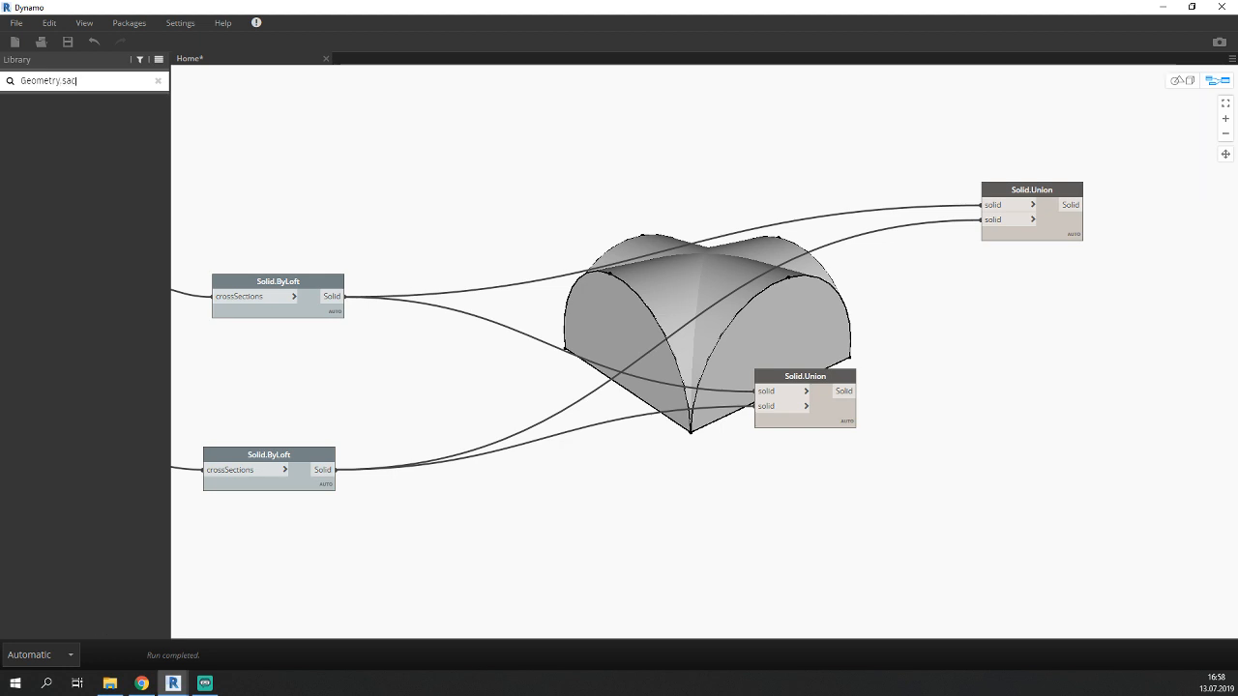
pyautogui.press('BackSpace')
pyautogui.press('BackSpace')
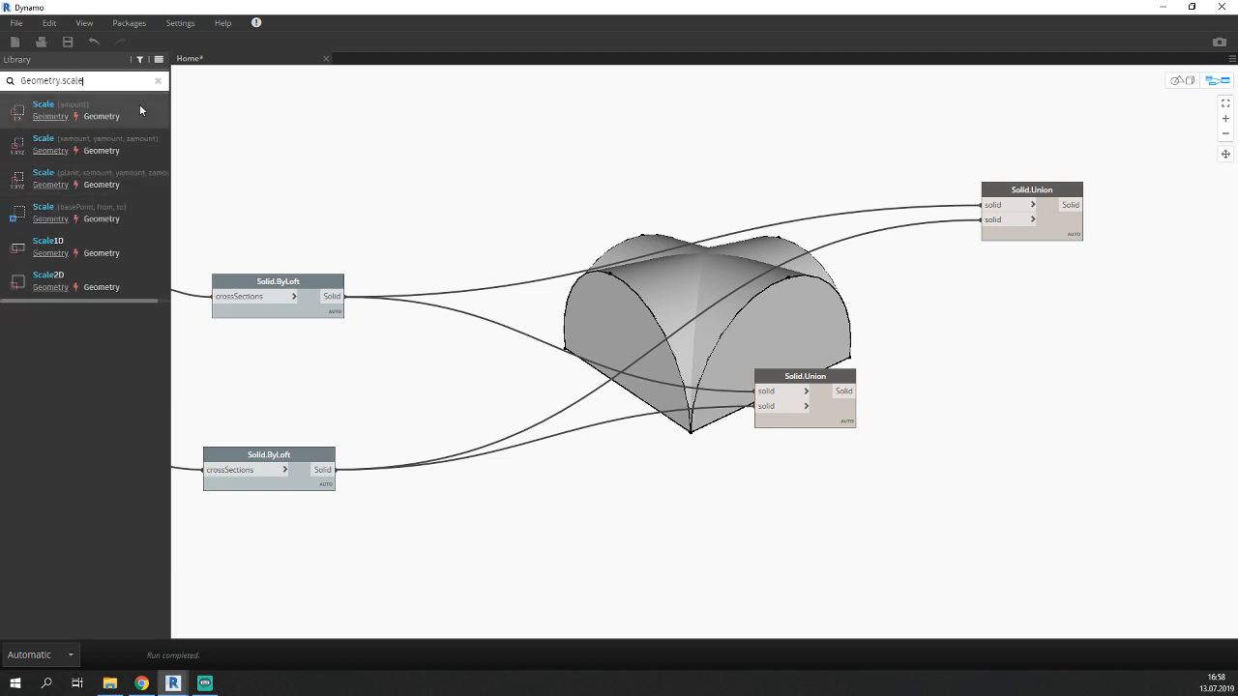
pyautogui.click(139, 103)
pyautogui.moveTo(767, 381); pyautogui.dragTo(607, 514)
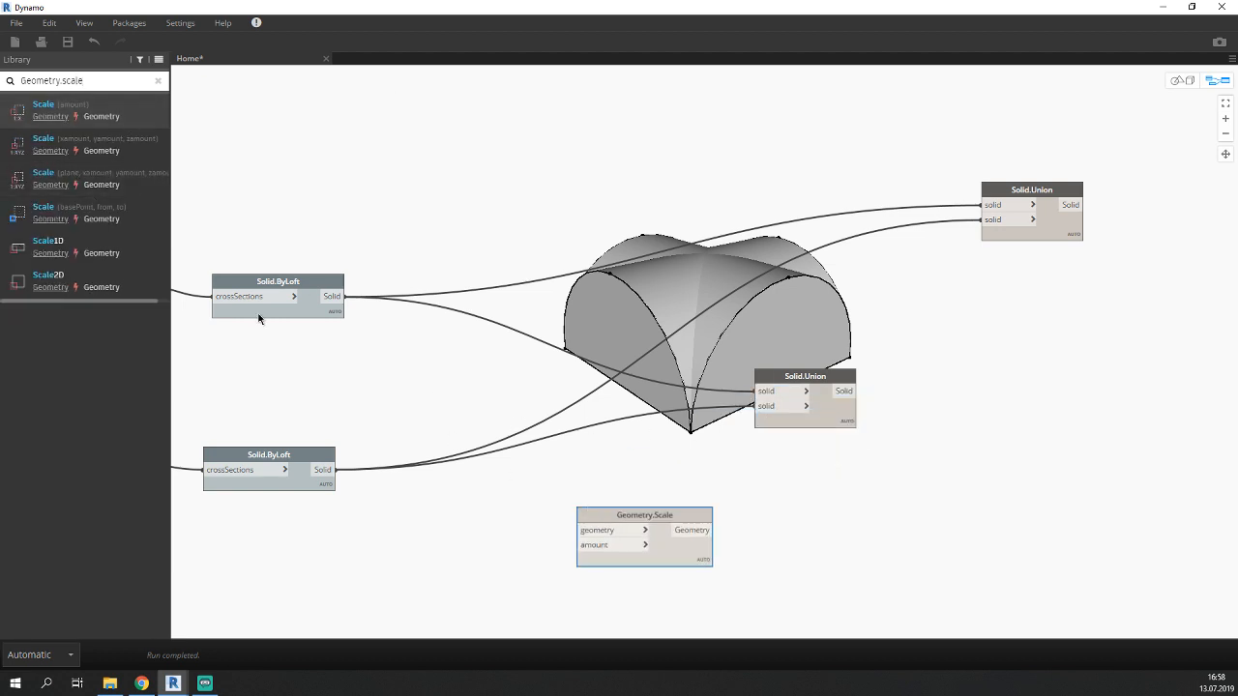
pyautogui.press('Delete')
# Add the Geometry.Scale node with xamount, yamount and zamount inputs, and feed its geometry input from the lower Solid.ByLoft.
pyautogui.click(145, 145)
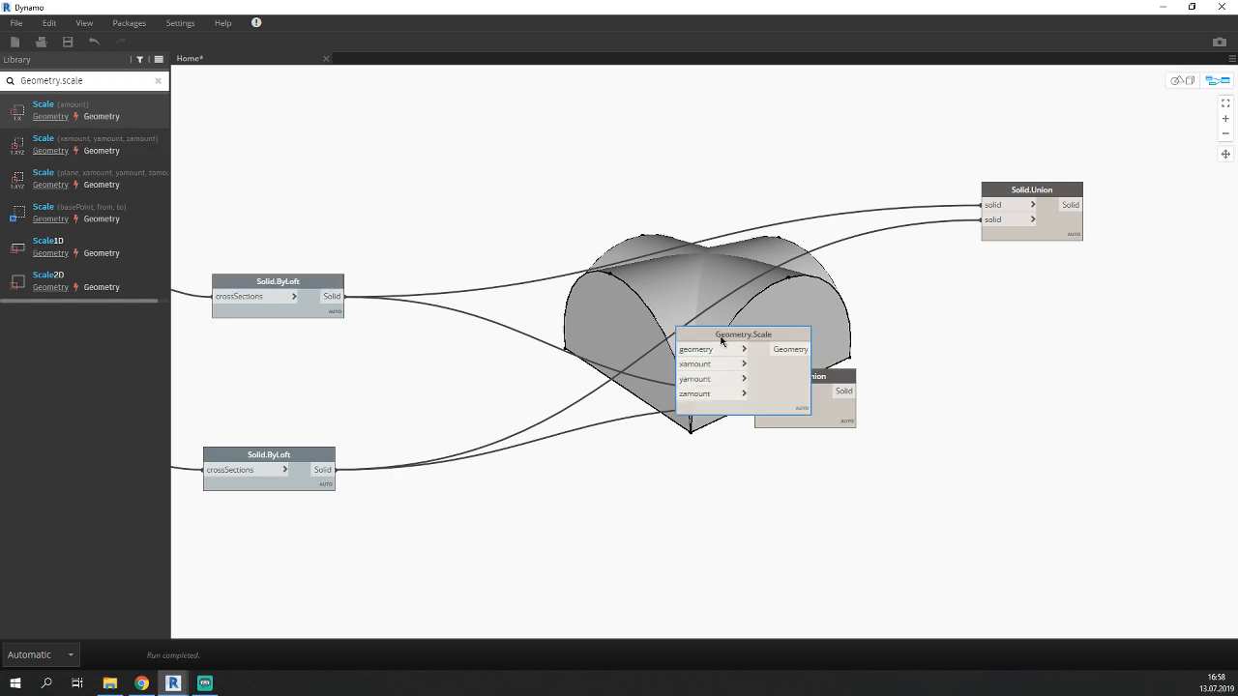
pyautogui.moveTo(720, 340); pyautogui.dragTo(529, 511)
pyautogui.moveTo(474, 473); pyautogui.dragTo(584, 329, button='middle')
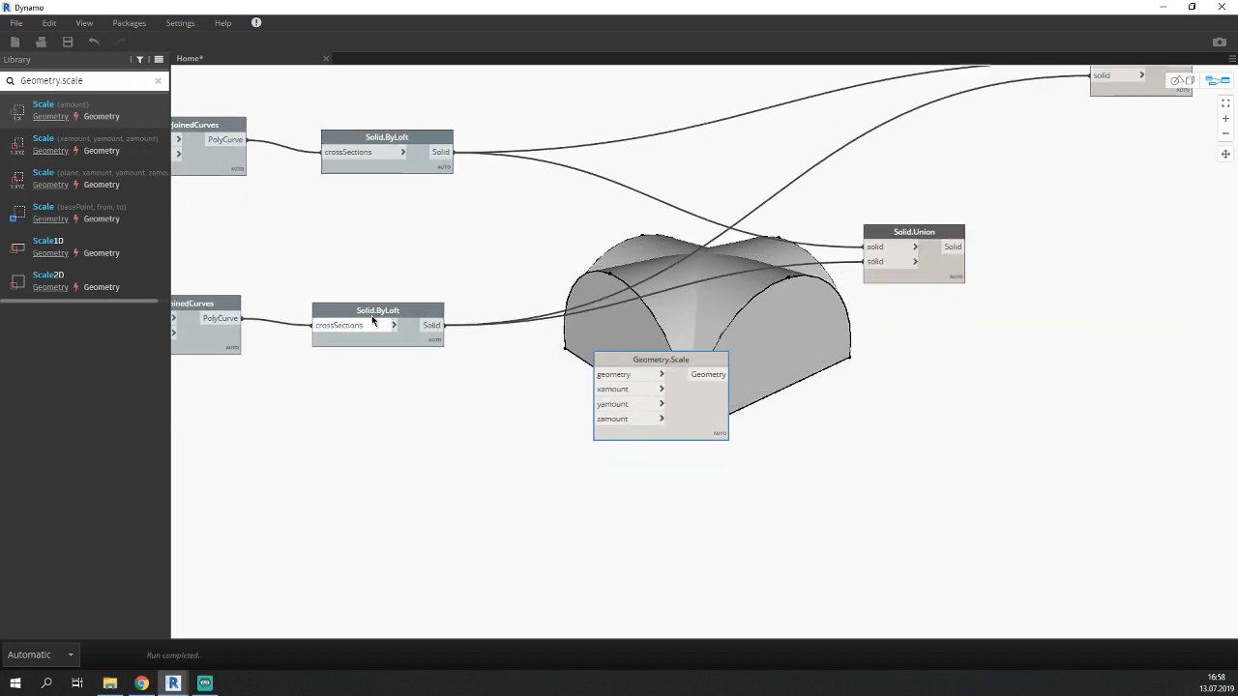
pyautogui.moveTo(395, 310)
pyautogui.mouseDown()
pyautogui.moveTo(403, 292)
pyautogui.moveTo(402, 310)
pyautogui.moveTo(599, 375)
pyautogui.mouseUp()
pyautogui.moveTo(710, 423); pyautogui.dragTo(704, 444)
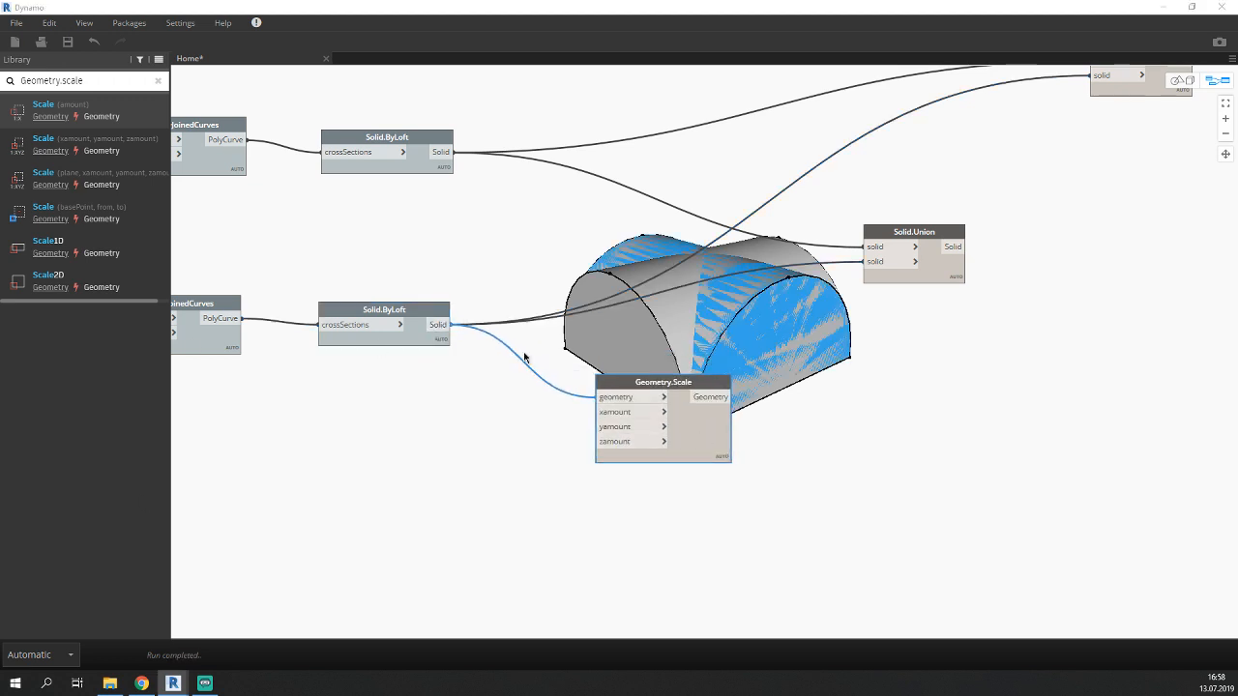
pyautogui.click(605, 464)
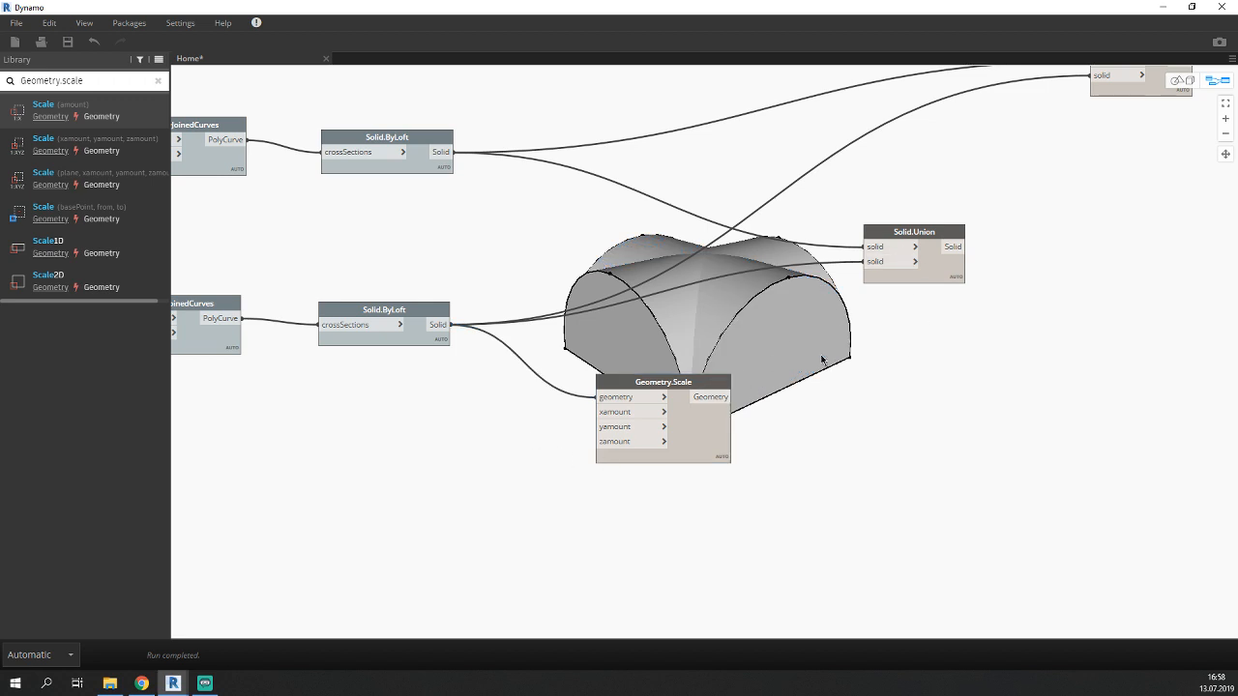
# Turn off the preview of both Solid.Union nodes.
pyautogui.moveTo(914, 260); pyautogui.dragTo(719, 298, button='middle')
pyautogui.rightClick(750, 313)
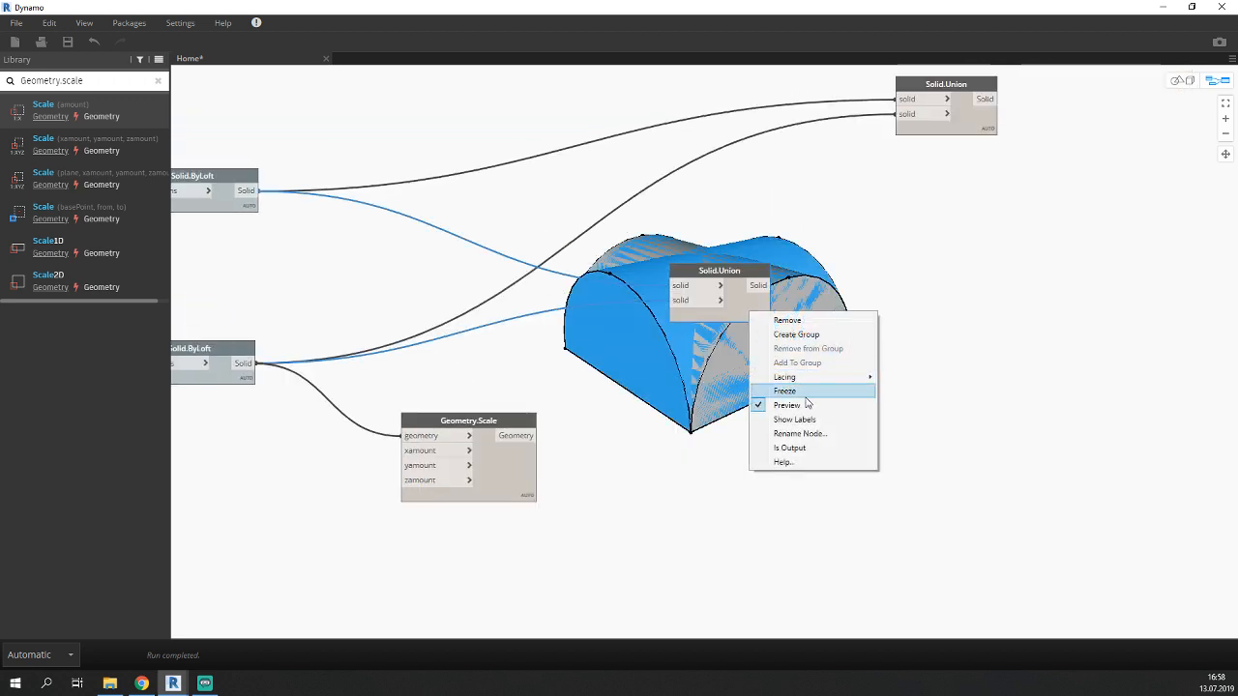
pyautogui.click(785, 405)
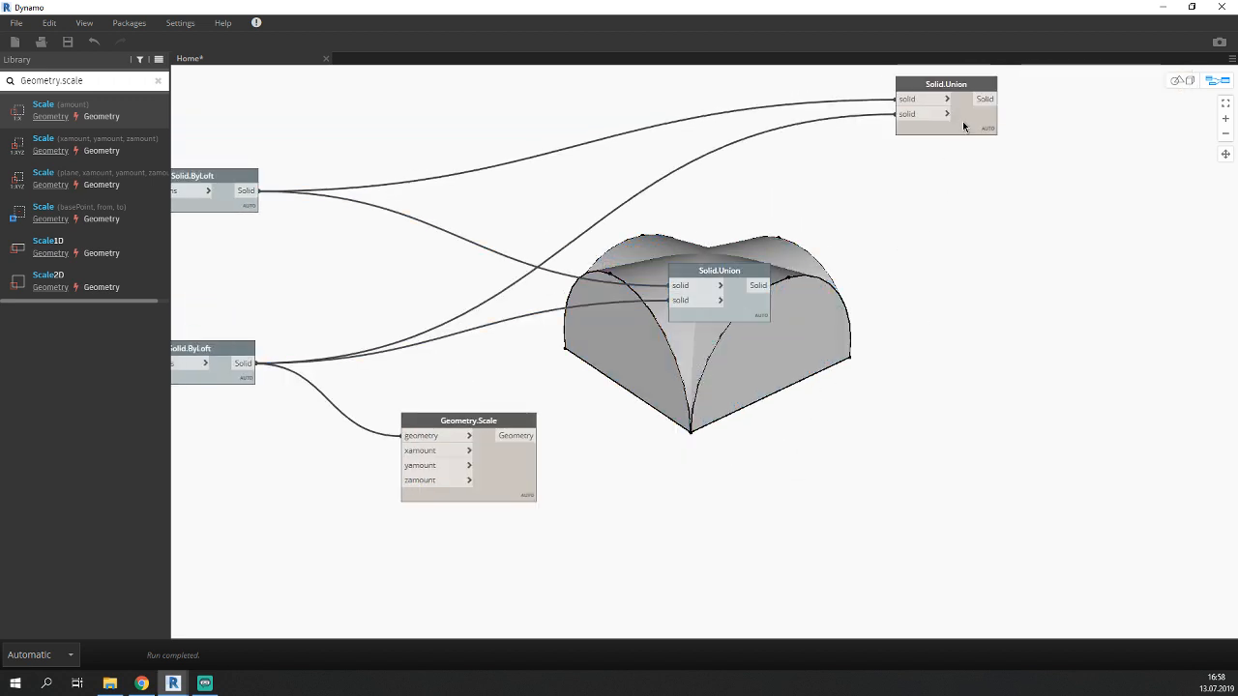
pyautogui.rightClick(962, 121)
pyautogui.click(981, 216)
pyautogui.click(779, 393)
# Create a Code Block with the value 2 and connect it to the yamount input of Geometry.Scale.
pyautogui.moveTo(777, 393); pyautogui.dragTo(909, 371, button='middle')
pyautogui.moveTo(635, 396)
pyautogui.mouseDown()
pyautogui.moveTo(664, 344)
pyautogui.moveTo(630, 404)
pyautogui.mouseUp()
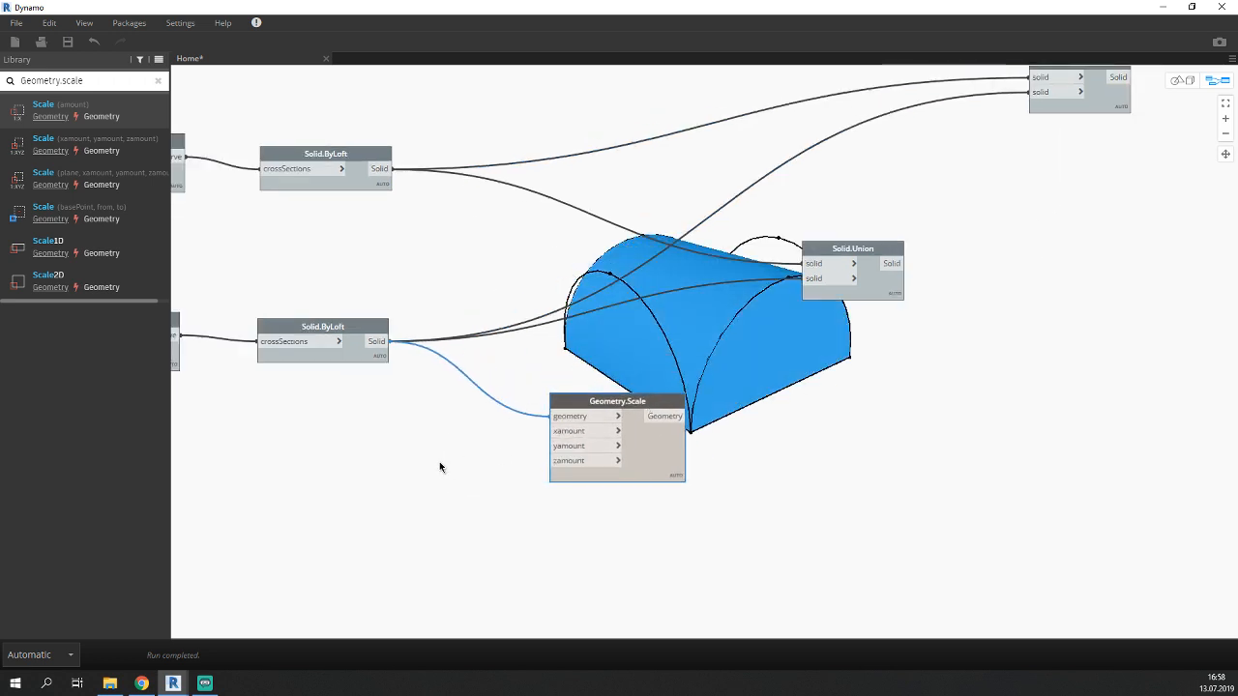
pyautogui.click(439, 462)
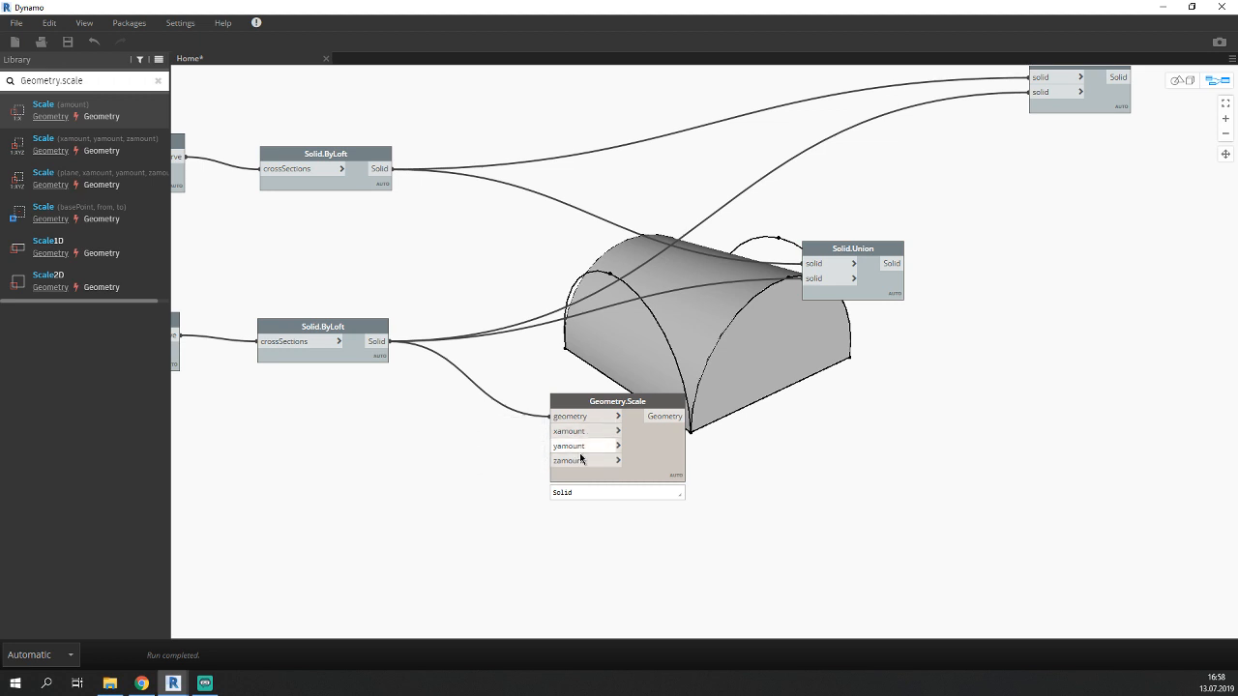
pyautogui.doubleClick(343, 471)
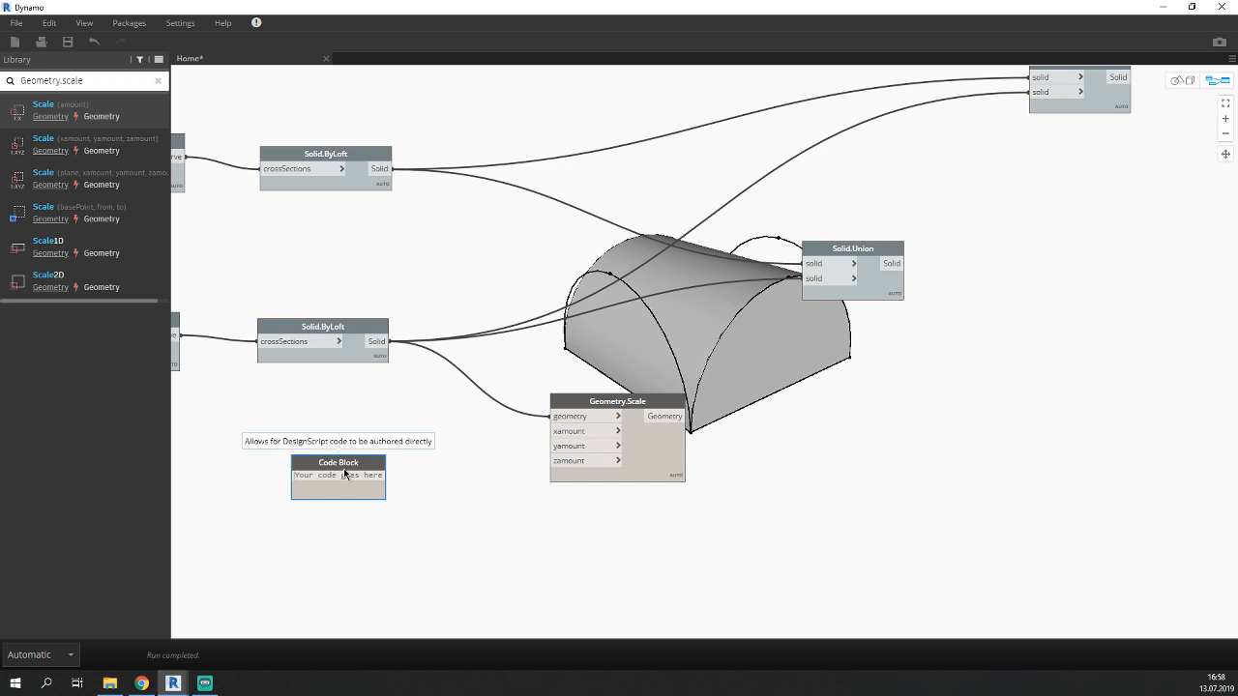
pyautogui.write('2')
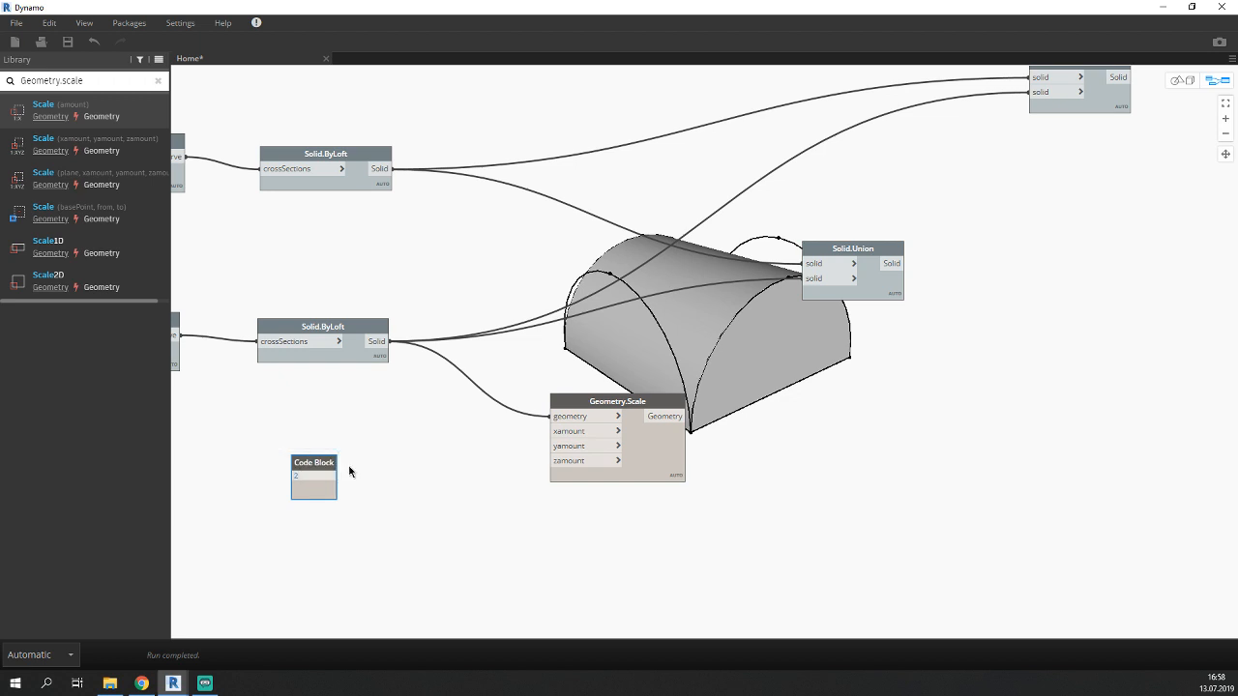
pyautogui.click(371, 465)
pyautogui.click(331, 477)
pyautogui.click(556, 447)
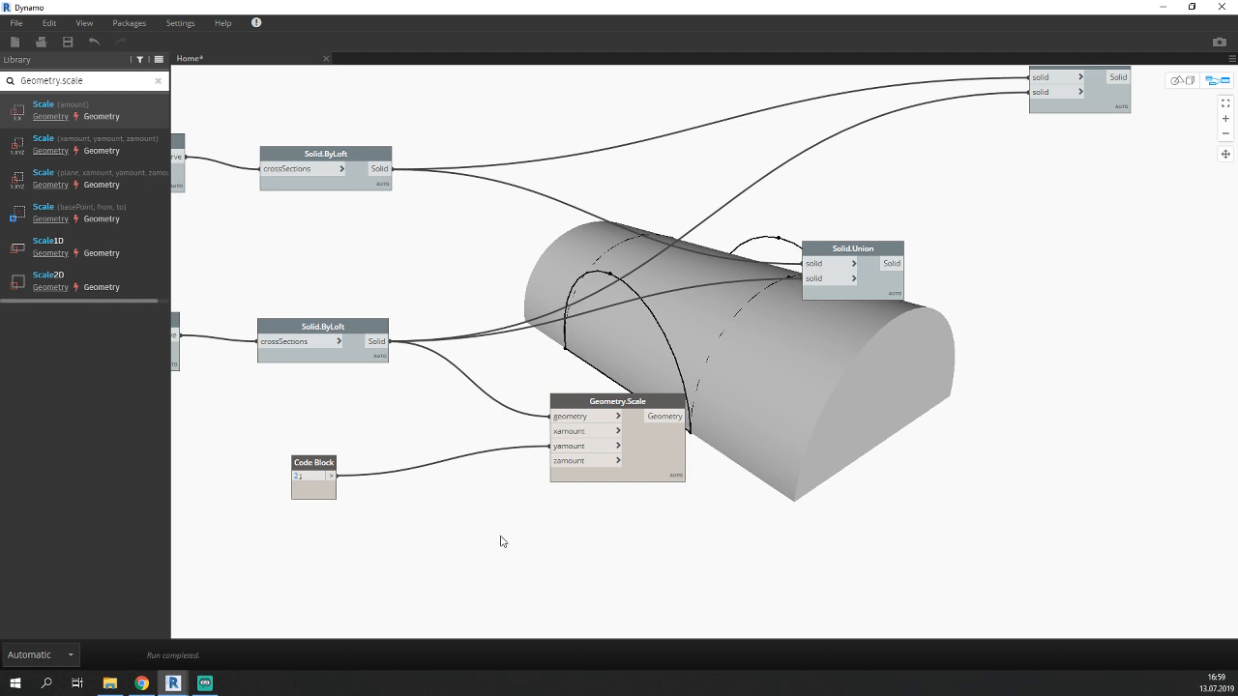
# Try the Code Block value 2 on the zamount input of Geometry.Scale and reconnect it to yamount.
pyautogui.click(547, 447)
pyautogui.click(567, 472)
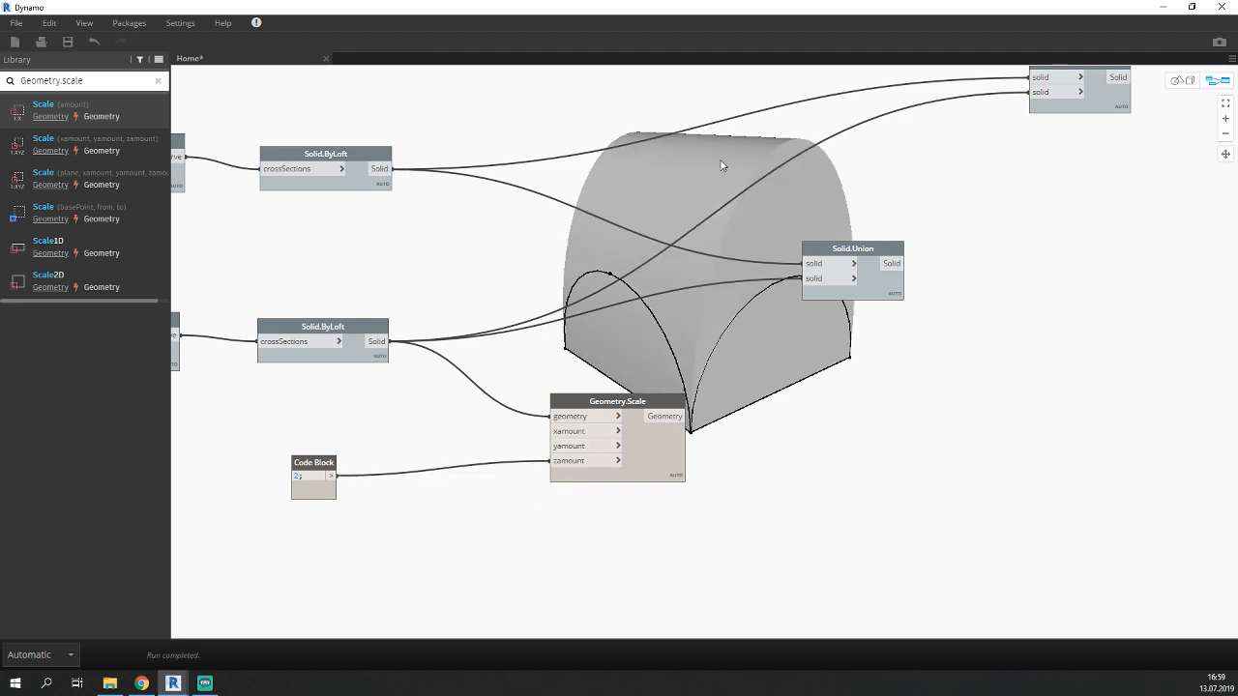
pyautogui.click(549, 461)
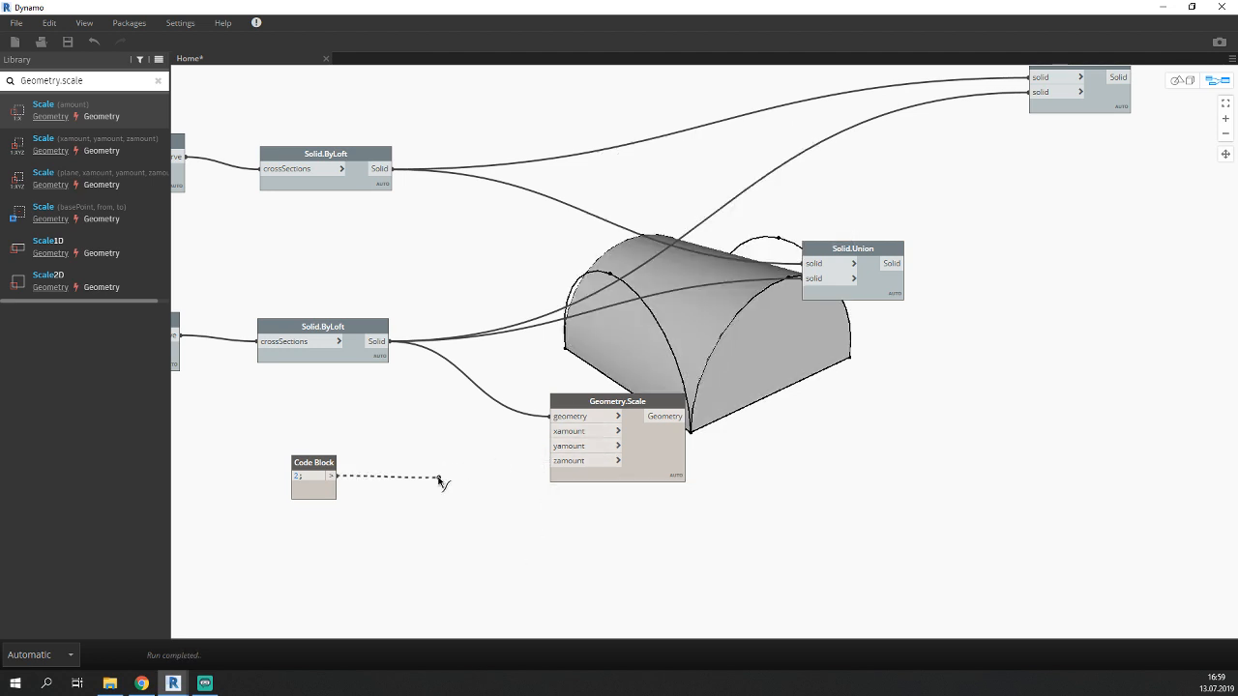
pyautogui.click(569, 447)
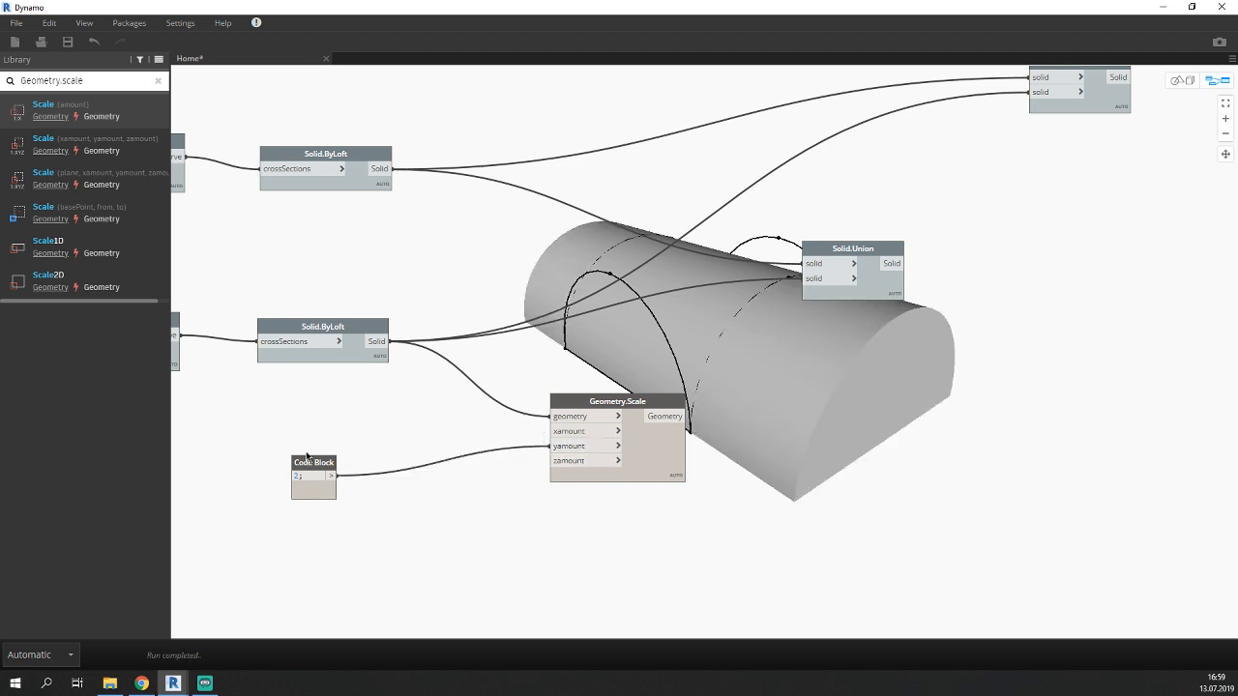
# Add a second line with 0.9 to the Code Block and connect it to the xamount and zamount inputs of Geometry.Scale.
pyautogui.moveTo(312, 474)
pyautogui.press('Return')
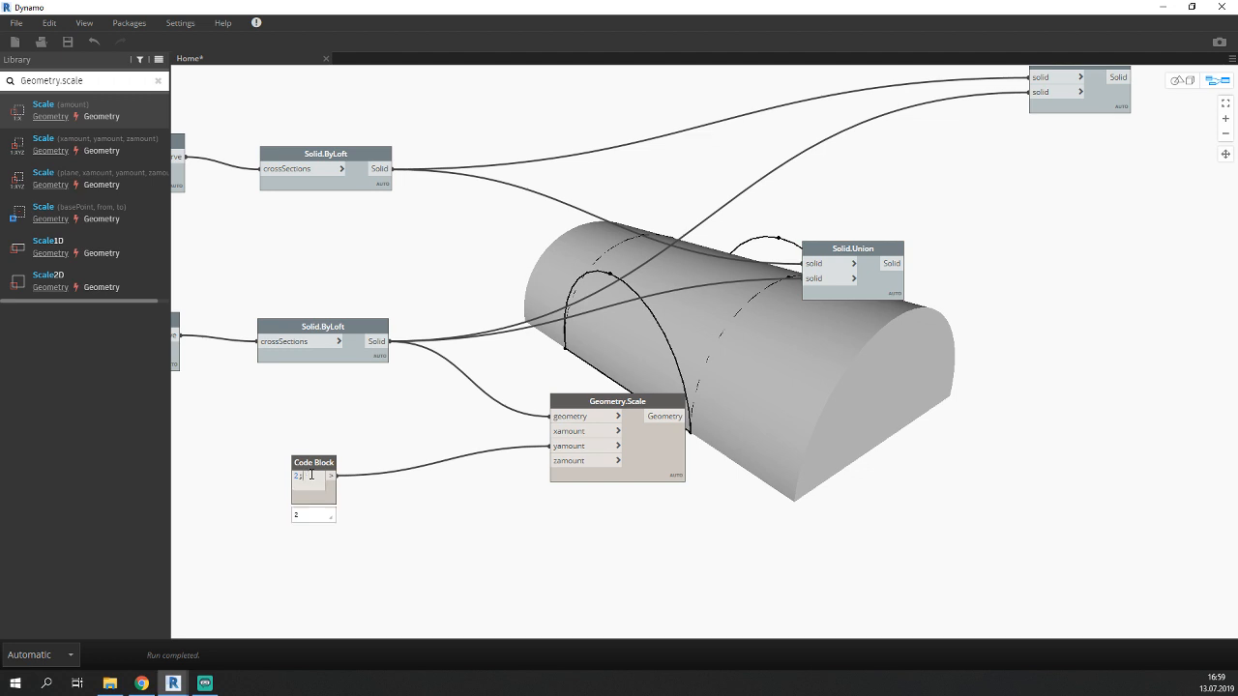
pyautogui.press('Return')
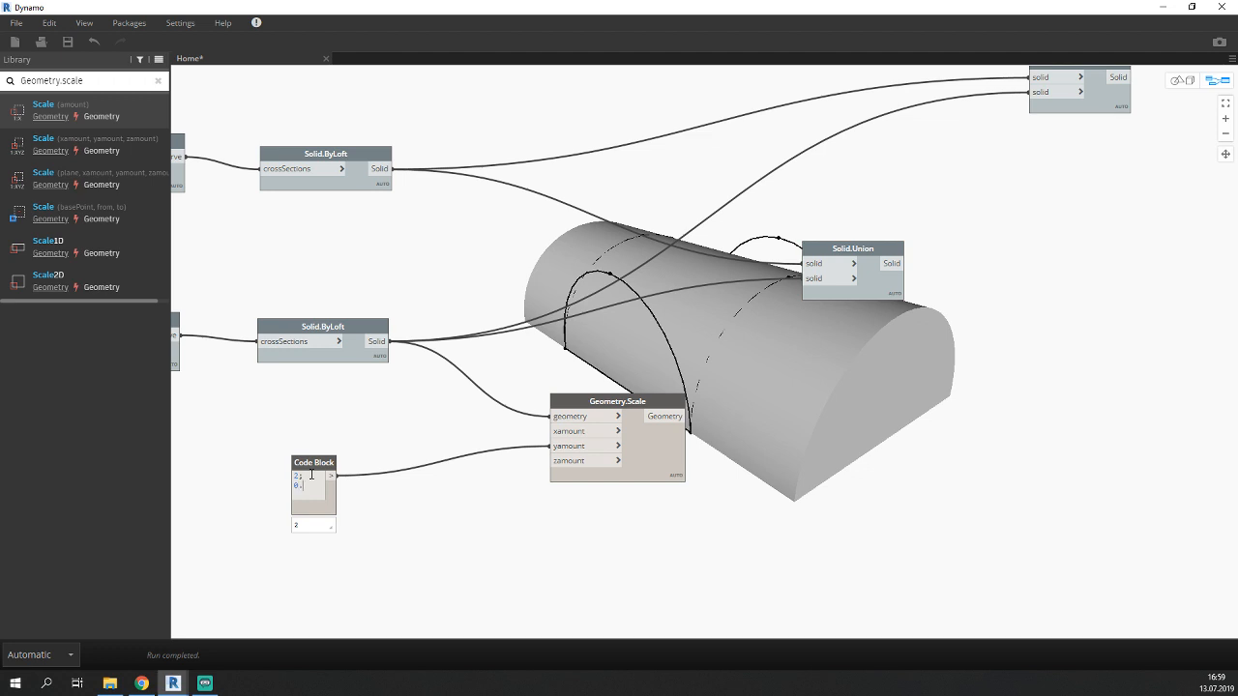
pyautogui.click(387, 525)
pyautogui.moveTo(331, 485); pyautogui.dragTo(578, 464)
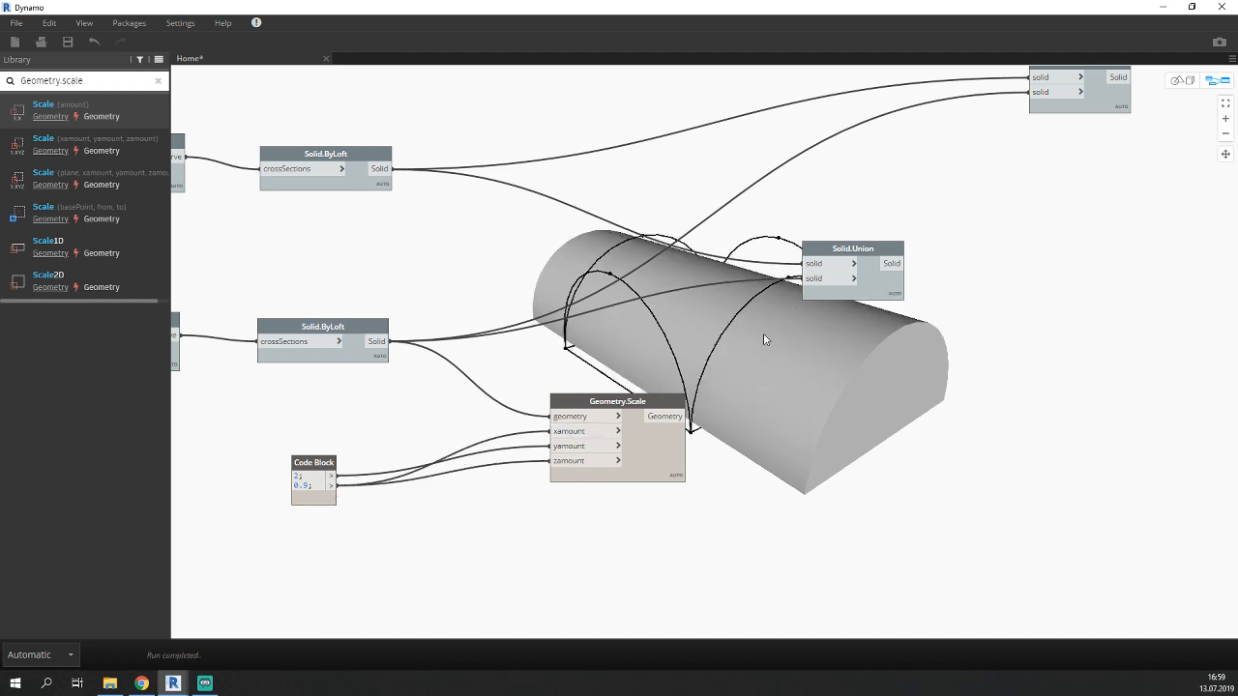
# Turn the preview of the lower Solid.Union node back on to compare it with the scaled loft.
pyautogui.moveTo(796, 497); pyautogui.dragTo(578, 514, button='middle')
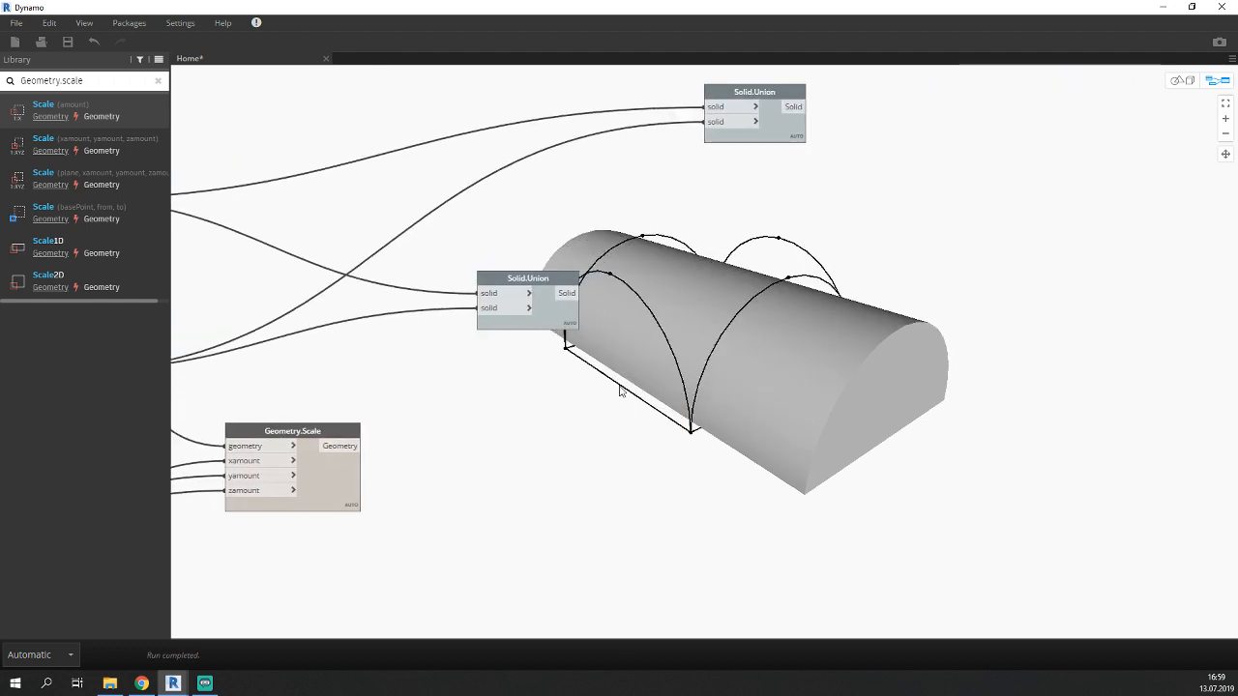
pyautogui.rightClick(545, 309)
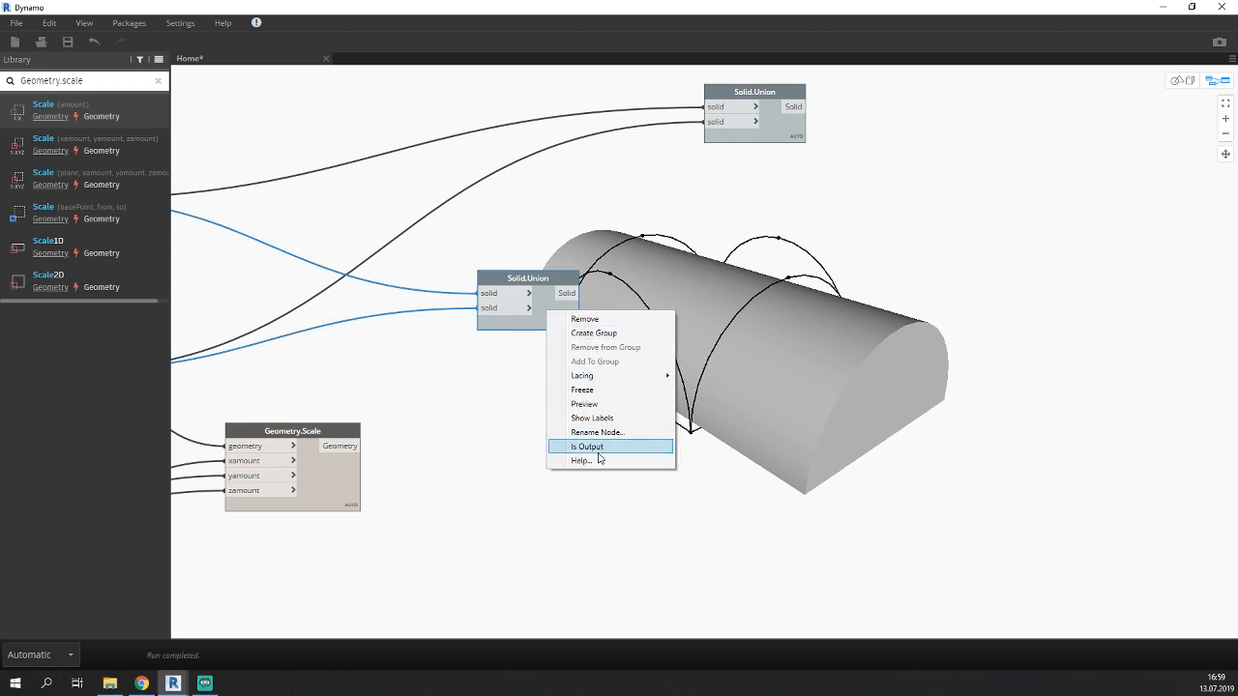
pyautogui.click(609, 404)
pyautogui.click(733, 507)
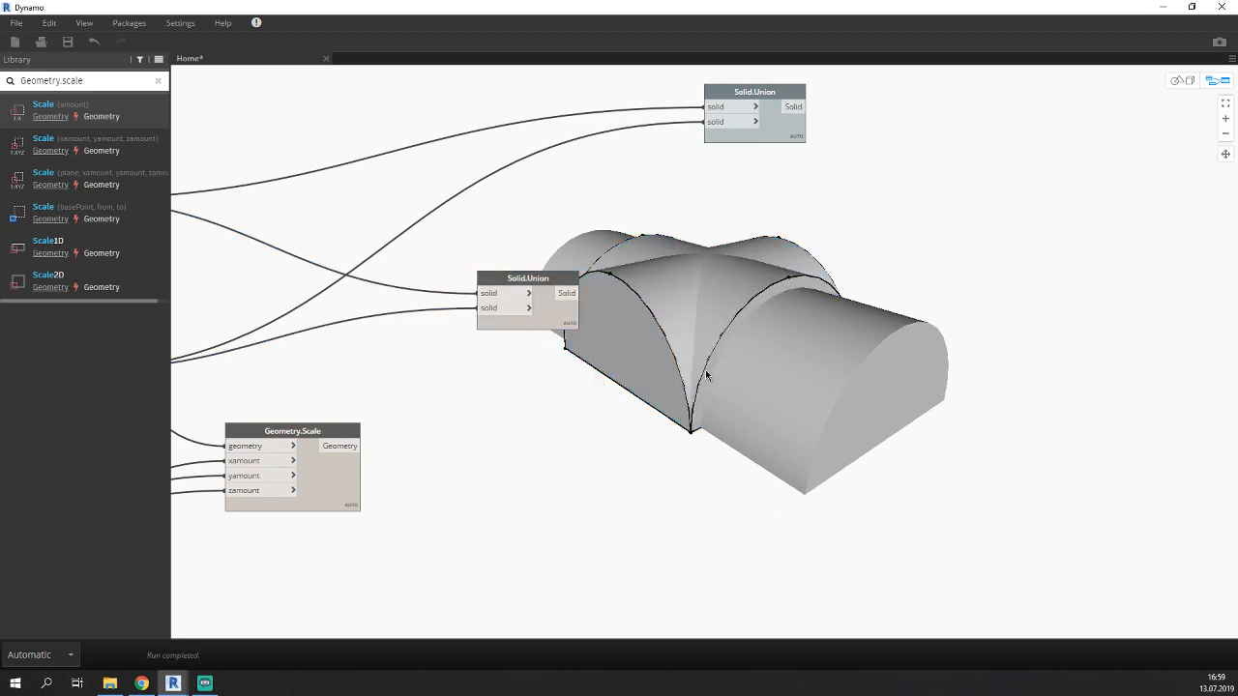
# Try 0.8 as the second scale factor in the Code Block and restore it to 0.9.
pyautogui.click(337, 491)
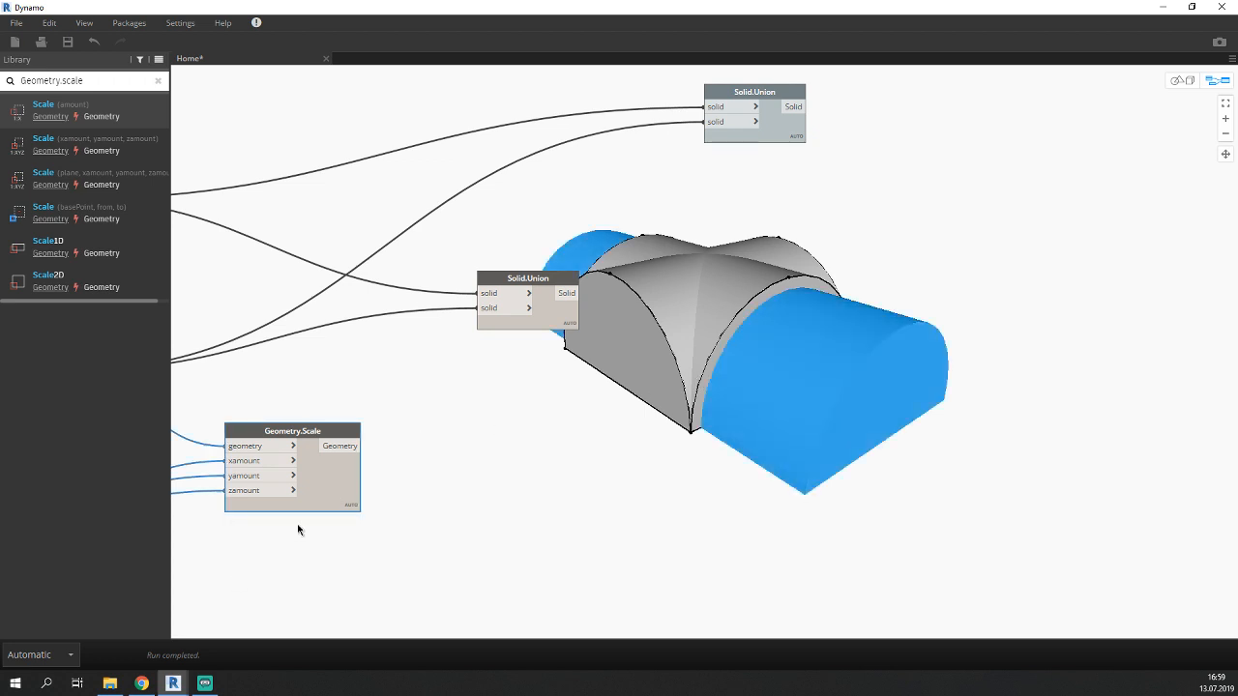
pyautogui.moveTo(299, 527); pyautogui.dragTo(609, 474, button='middle')
pyautogui.scroll(2, 285, 479)
pyautogui.click(291, 464)
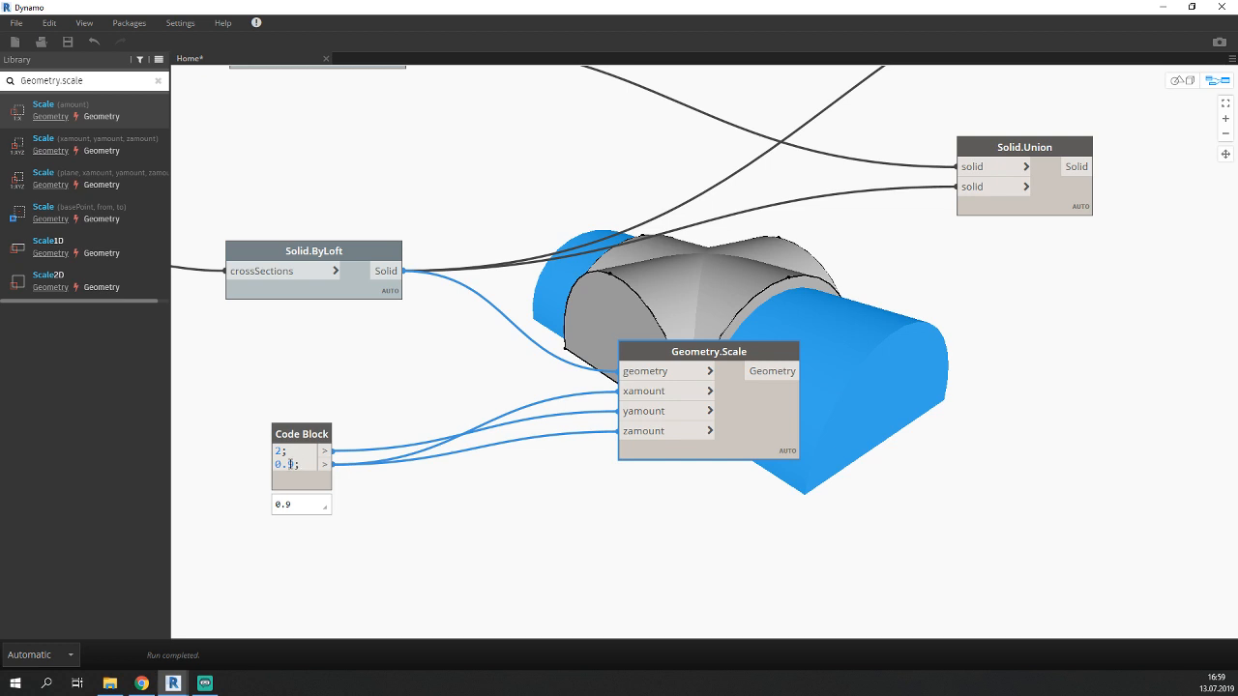
pyautogui.write('8')
pyautogui.click(462, 530)
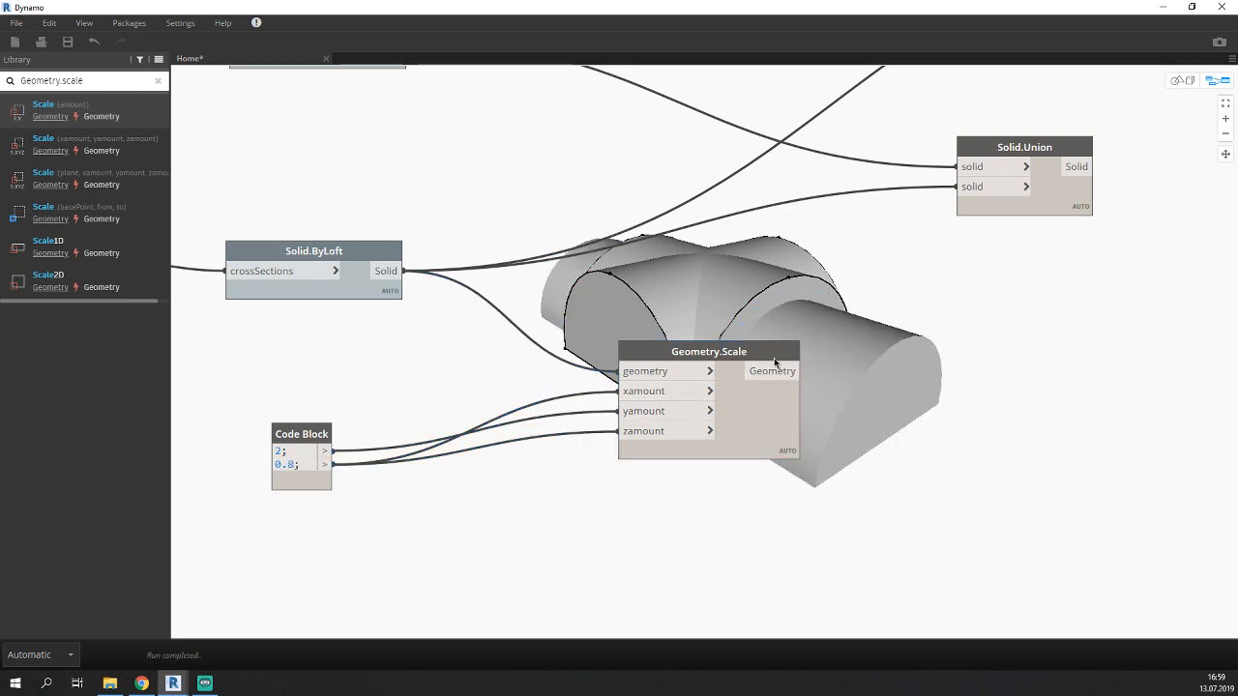
pyautogui.click(775, 363)
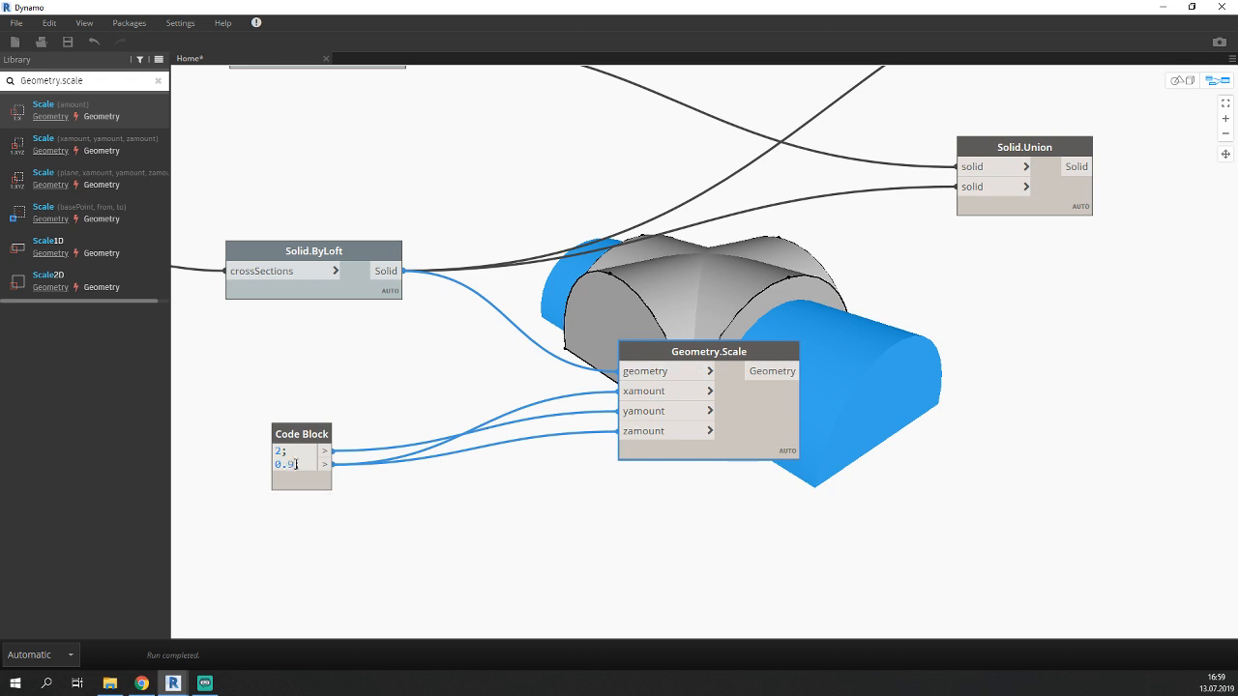
pyautogui.click(371, 542)
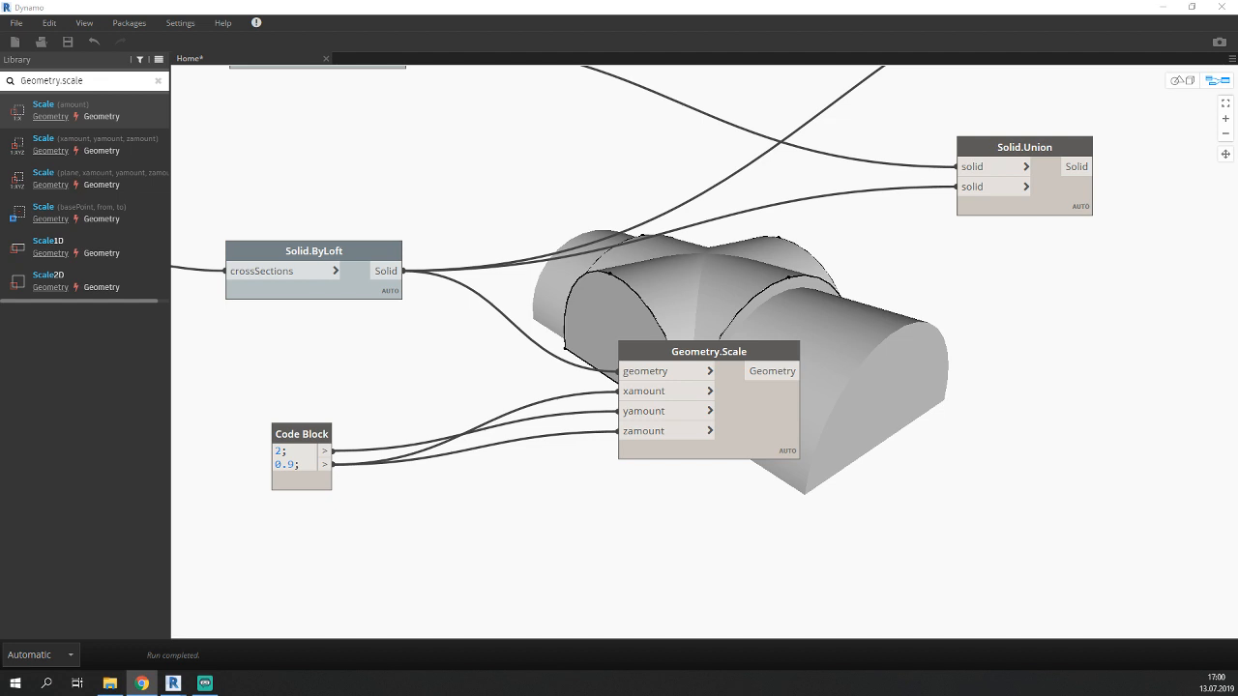
# Duplicate the Geometry.Scale node with its input connections and place the copy between the two Solid.ByLoft nodes.
pyautogui.hotkey('alt', 'Tab')
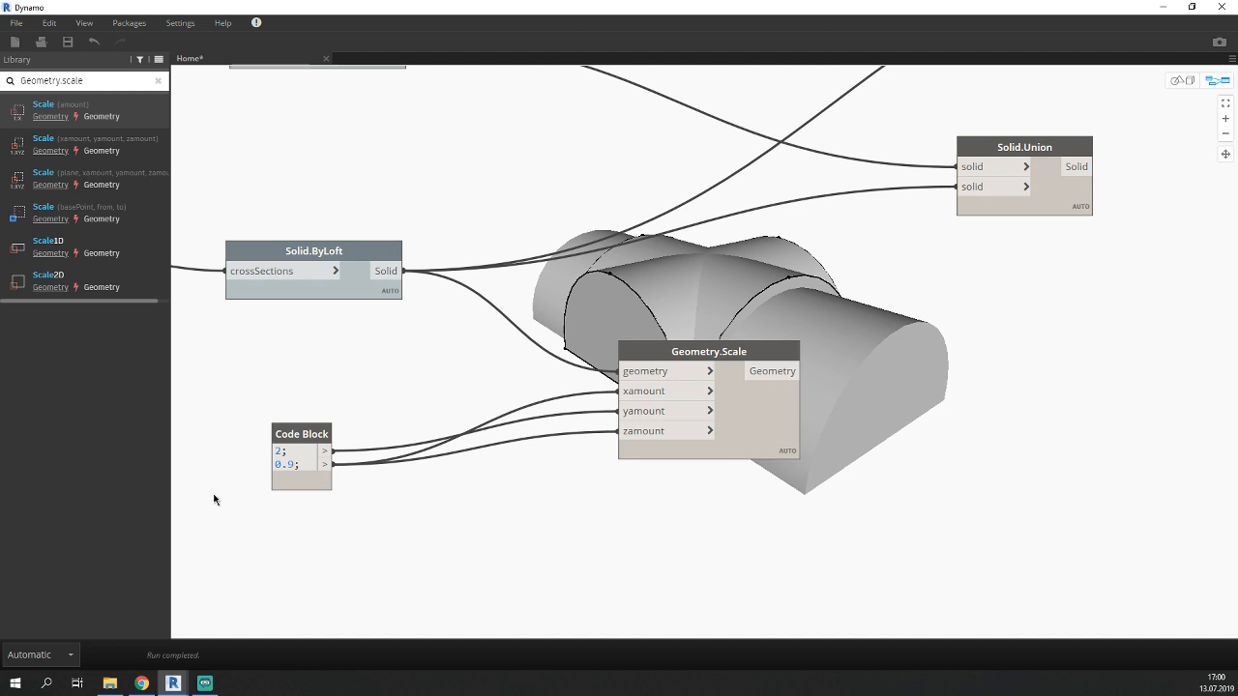
pyautogui.moveTo(638, 535); pyautogui.dragTo(484, 608, button='middle')
pyautogui.scroll(-5, 378, 384)
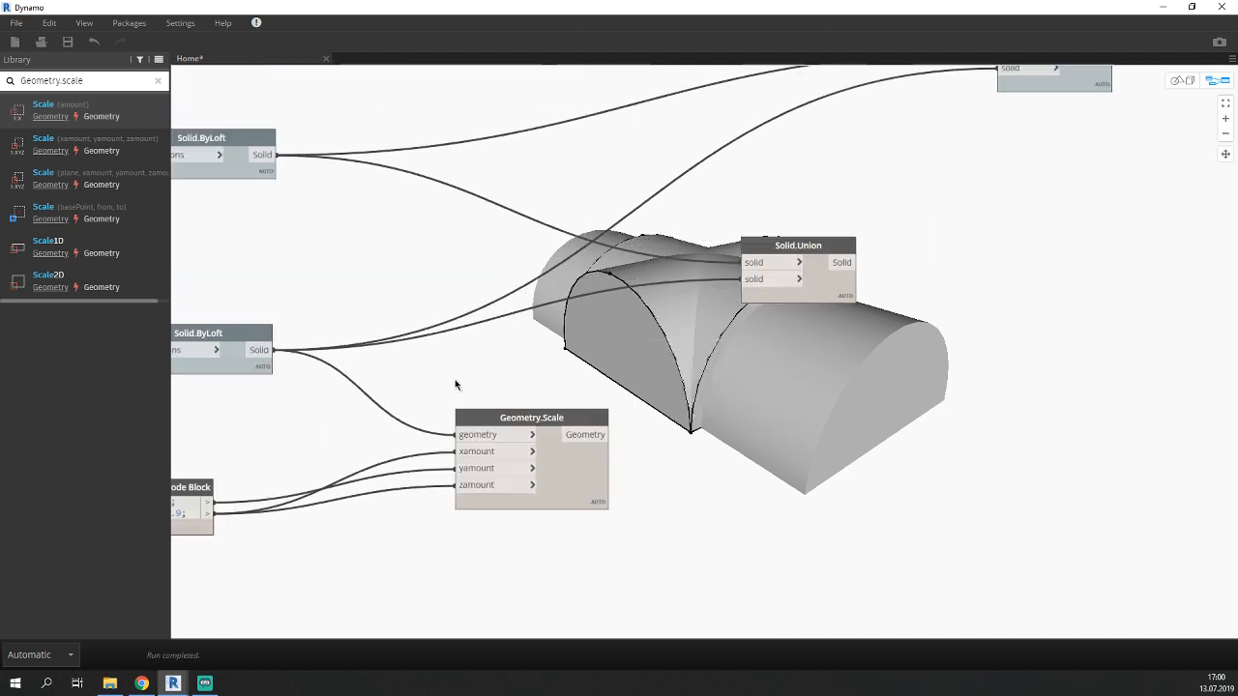
pyautogui.click(535, 458)
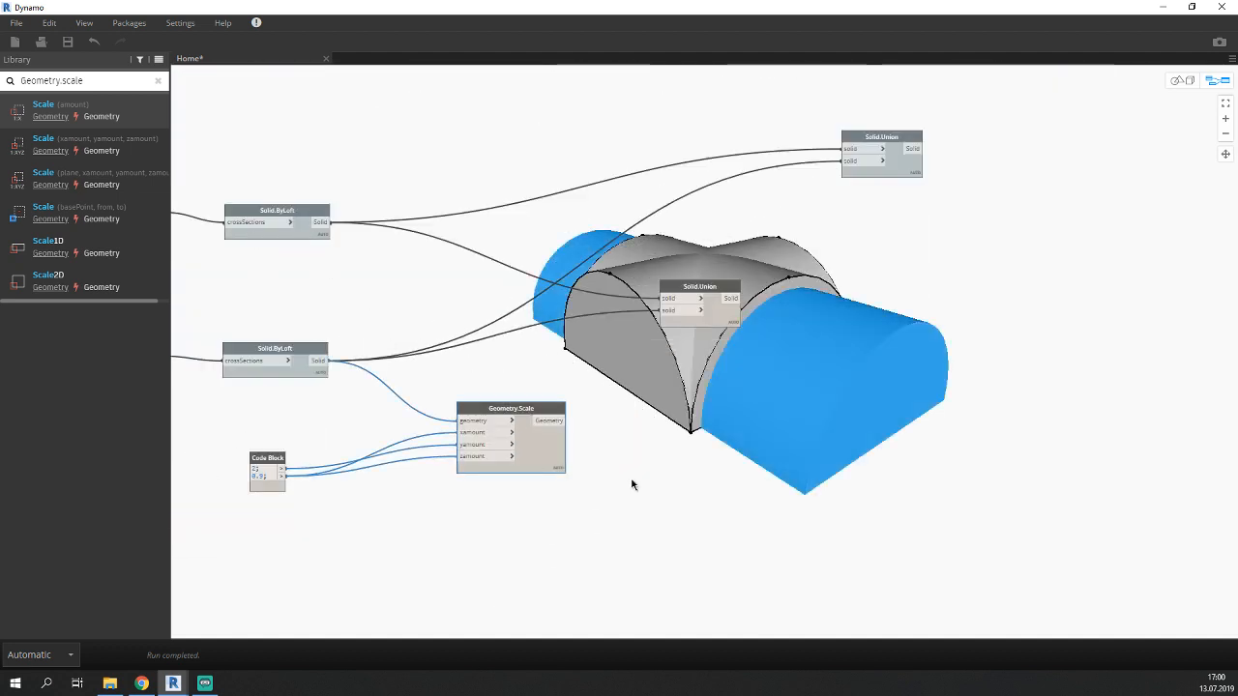
pyautogui.hotkey('ctrl', 'v')
pyautogui.moveTo(653, 478); pyautogui.dragTo(483, 315)
pyautogui.moveTo(708, 232); pyautogui.dragTo(639, 350, button='middle')
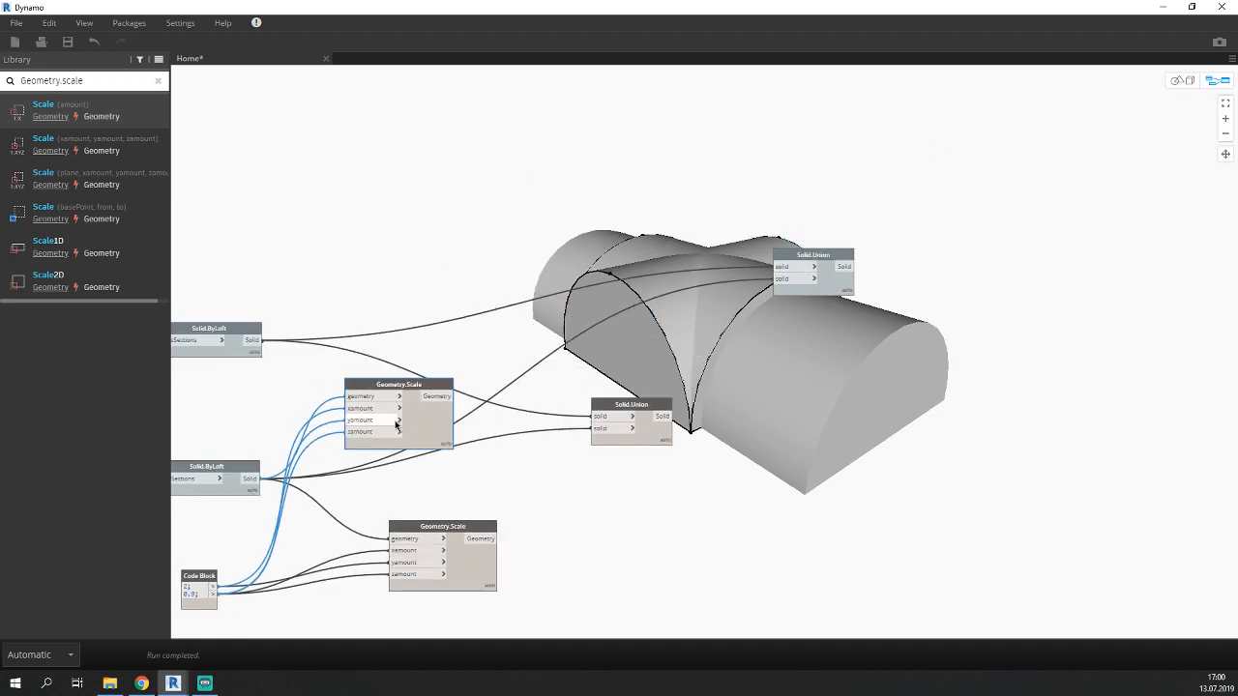
# Place the copied Geometry.Scale node above the upper Solid.ByLoft and feed that loft's solid into its geometry input.
pyautogui.moveTo(452, 489); pyautogui.dragTo(533, 492, button='middle')
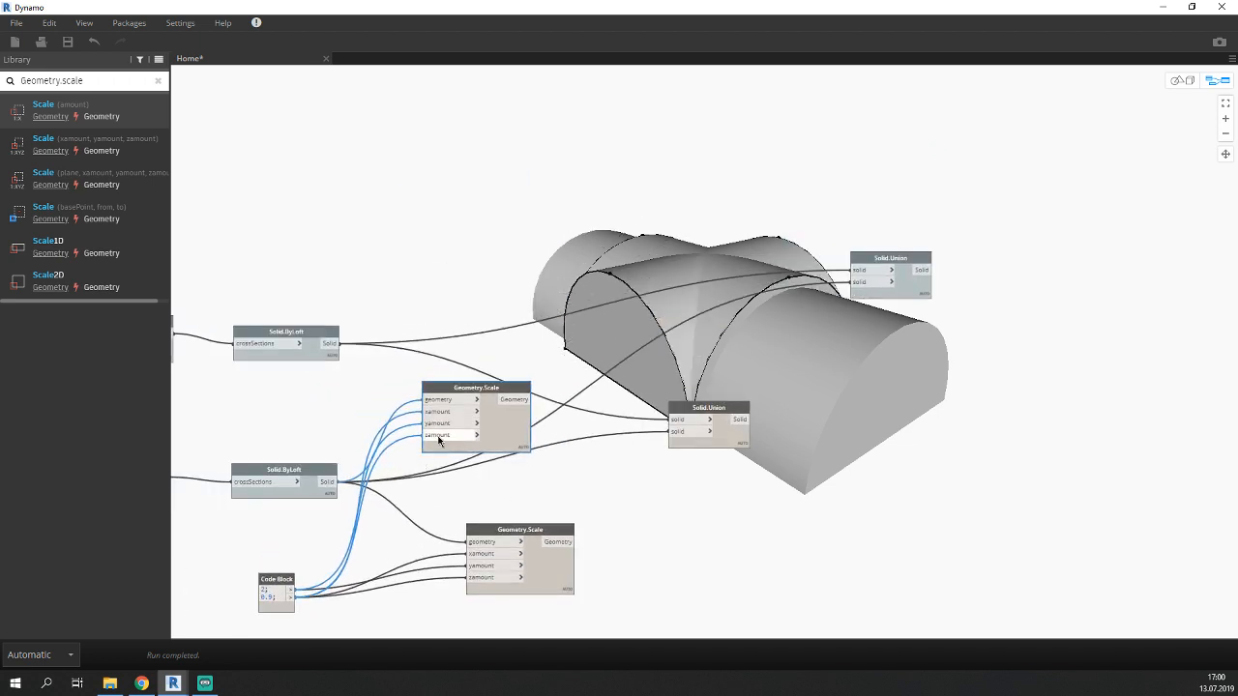
pyautogui.moveTo(439, 437); pyautogui.dragTo(387, 451)
pyautogui.moveTo(445, 413); pyautogui.dragTo(515, 219)
pyautogui.moveTo(324, 343); pyautogui.dragTo(470, 224)
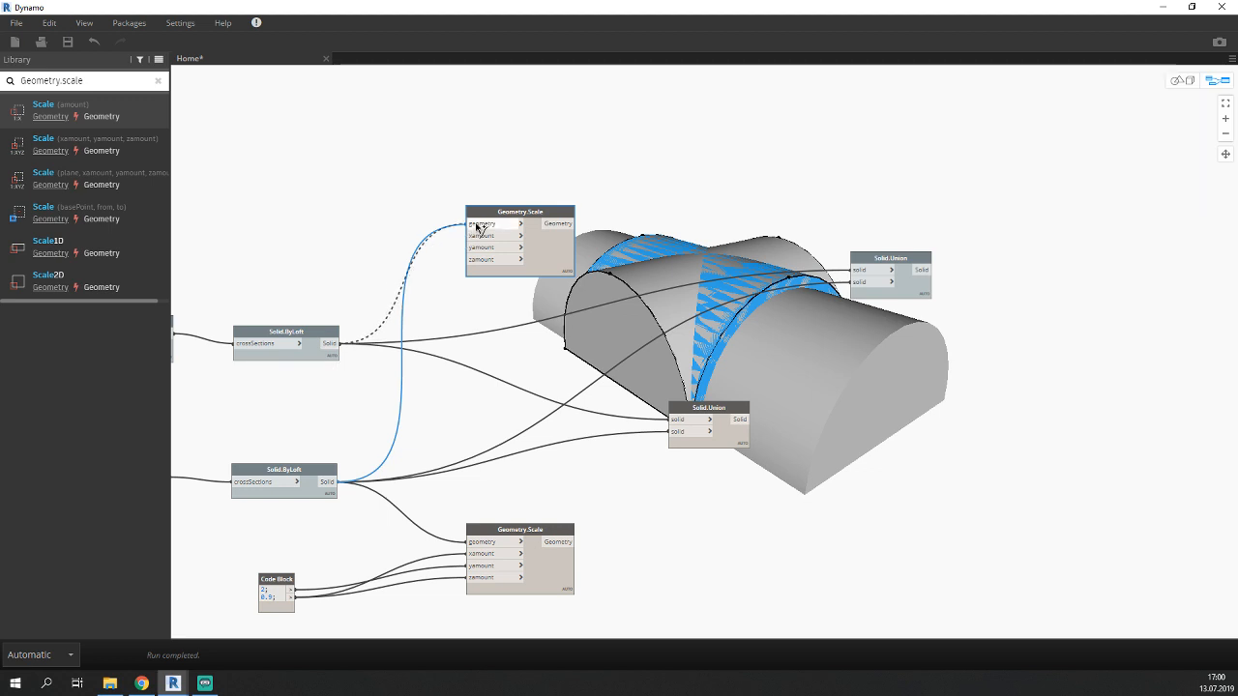
pyautogui.moveTo(560, 250); pyautogui.dragTo(572, 247)
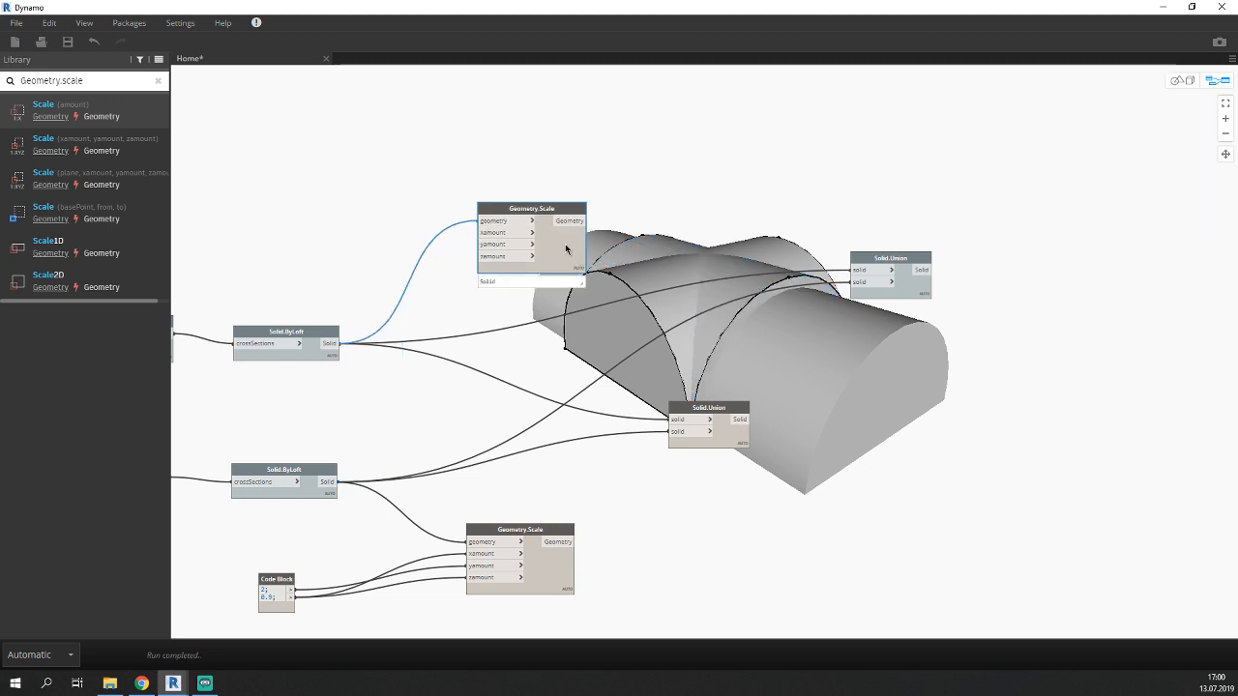
# Connect the Code Block's 2 to xamount and its 0.9 to yamount and zamount of the upper Geometry.Scale node.
pyautogui.moveTo(499, 454); pyautogui.dragTo(517, 410, button='middle')
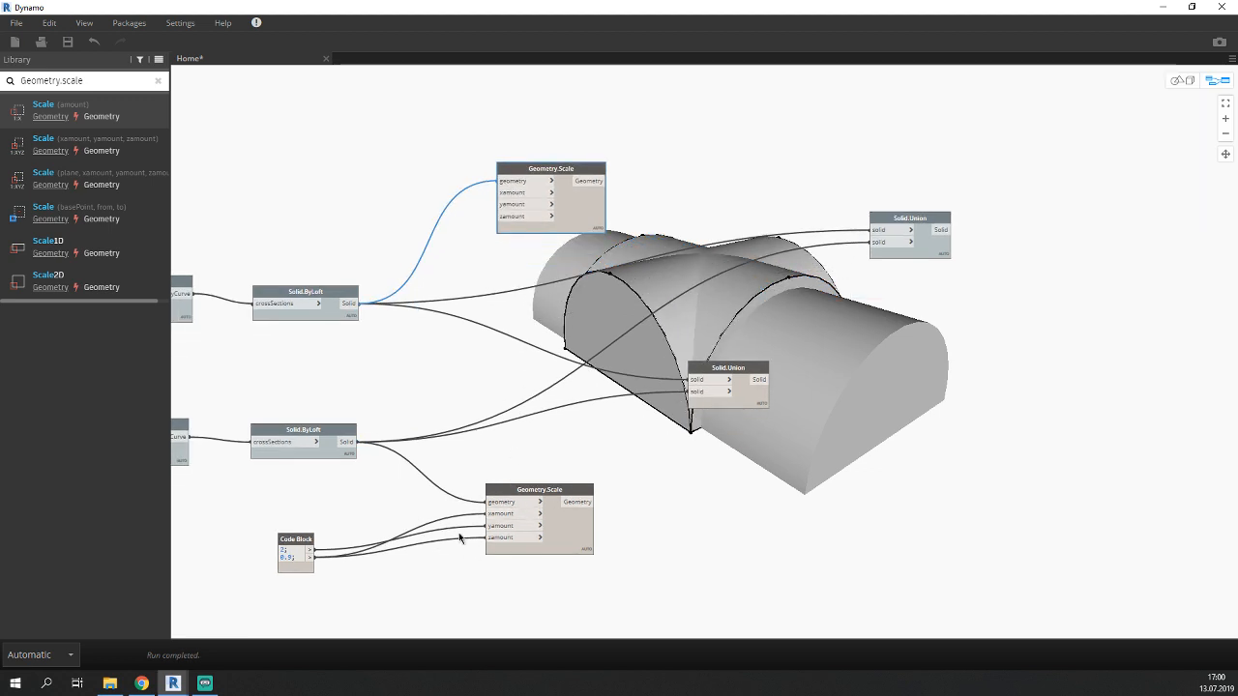
pyautogui.scroll(1, 470, 531)
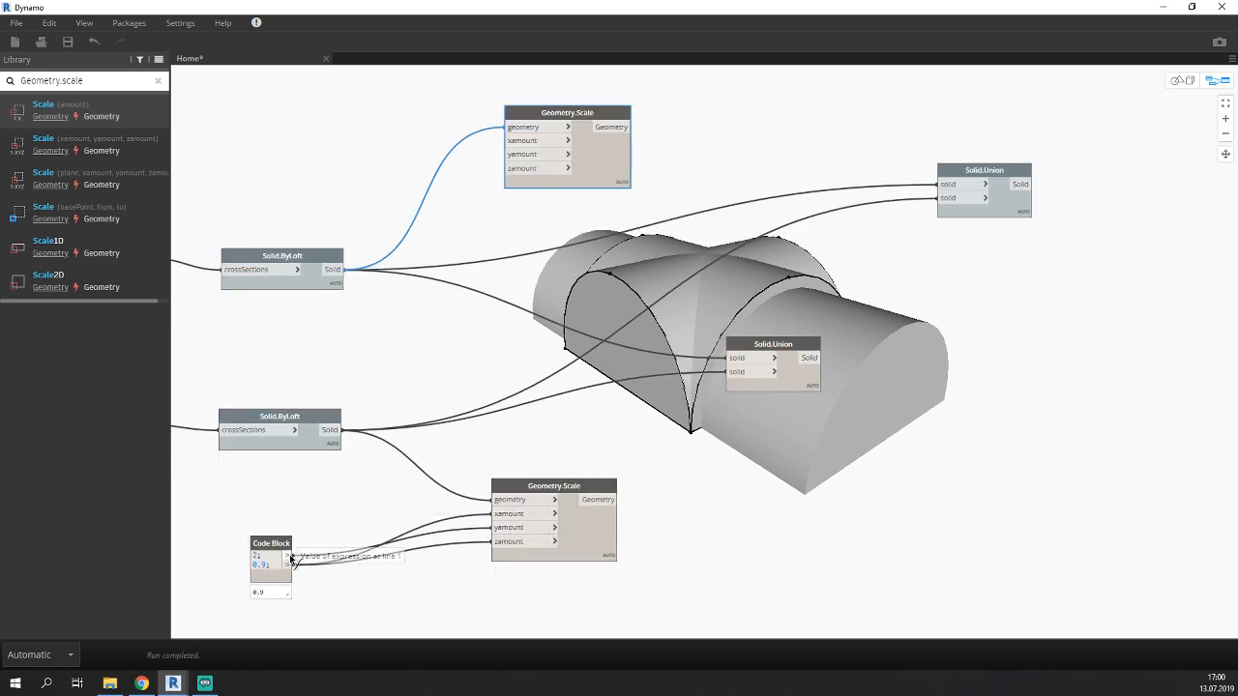
pyautogui.moveTo(287, 556); pyautogui.dragTo(509, 155)
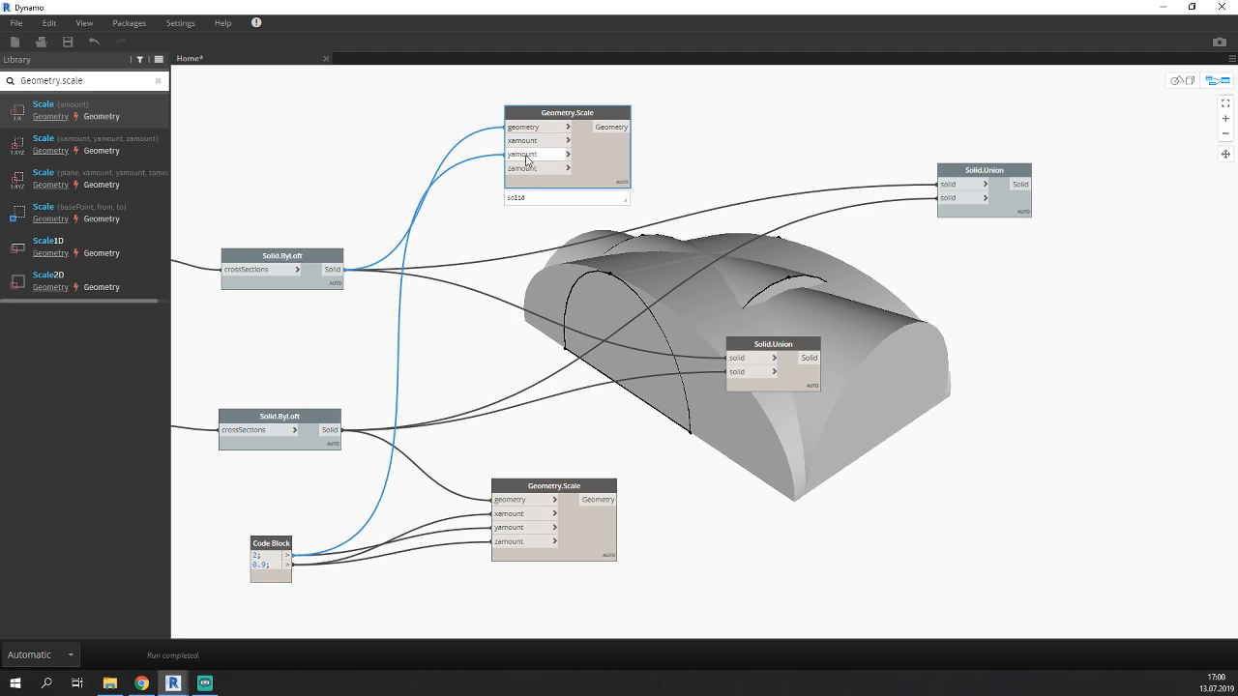
pyautogui.moveTo(508, 155)
pyautogui.mouseDown()
pyautogui.moveTo(497, 154)
pyautogui.moveTo(508, 141)
pyautogui.mouseUp()
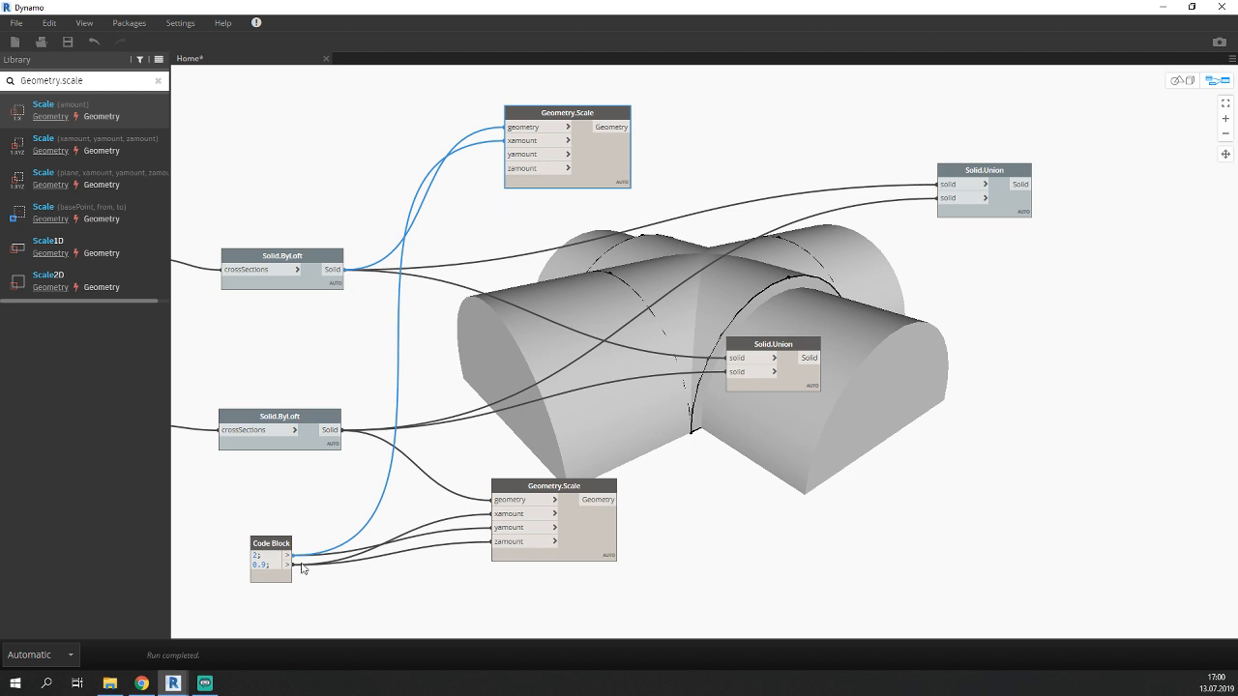
pyautogui.moveTo(289, 568); pyautogui.dragTo(507, 153)
pyautogui.moveTo(289, 565); pyautogui.dragTo(509, 168)
# Rewire the lower Solid.Union node to unite the outputs of the two Geometry.Scale nodes and highlight its resulting solid.
pyautogui.moveTo(752, 441); pyautogui.dragTo(419, 429, button='middle')
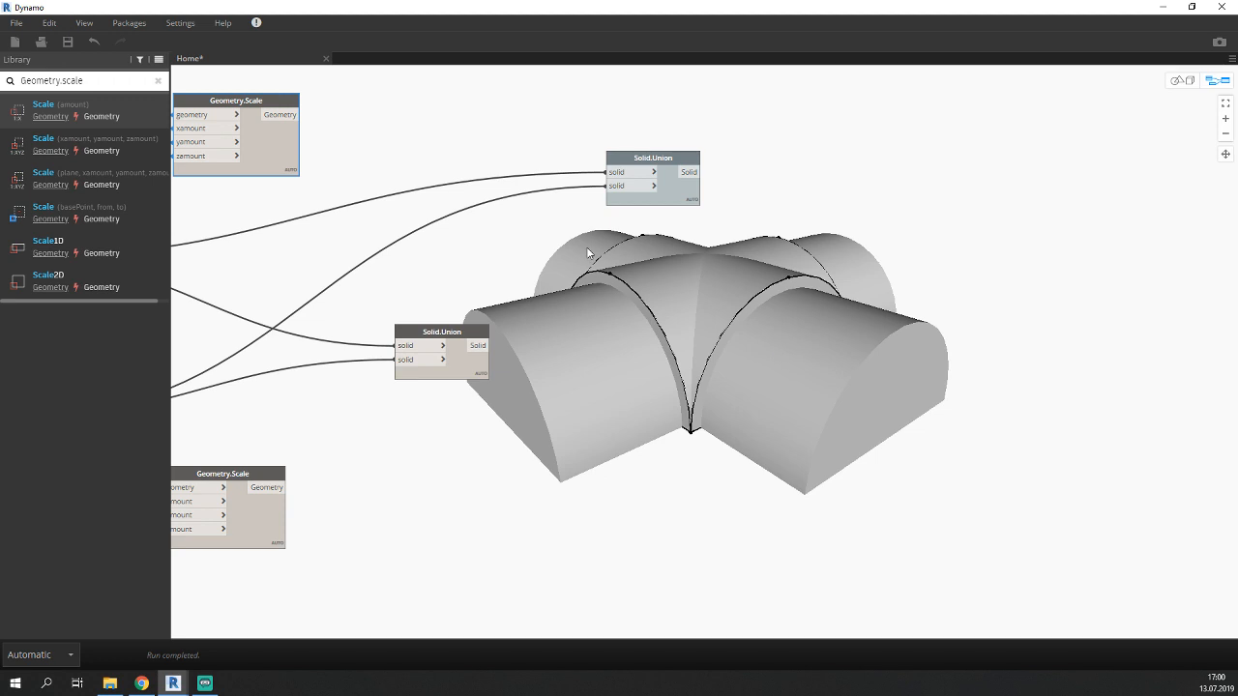
pyautogui.moveTo(571, 246); pyautogui.dragTo(585, 360, button='middle')
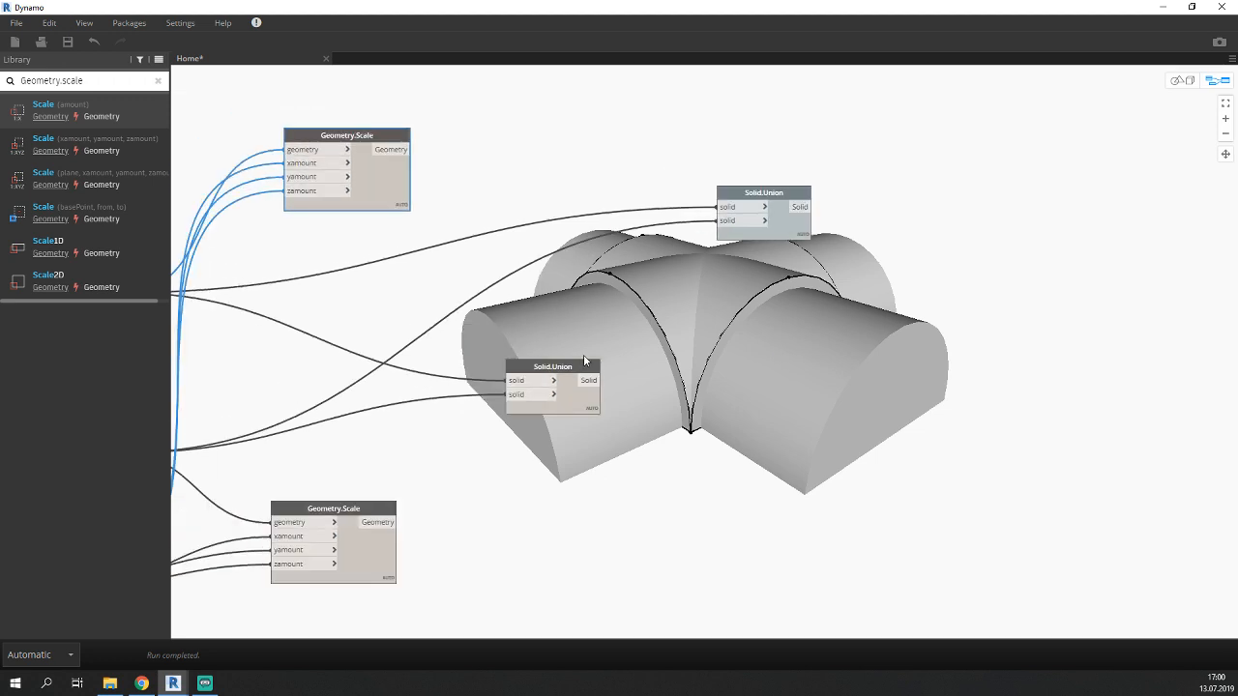
pyautogui.moveTo(556, 371); pyautogui.dragTo(628, 357)
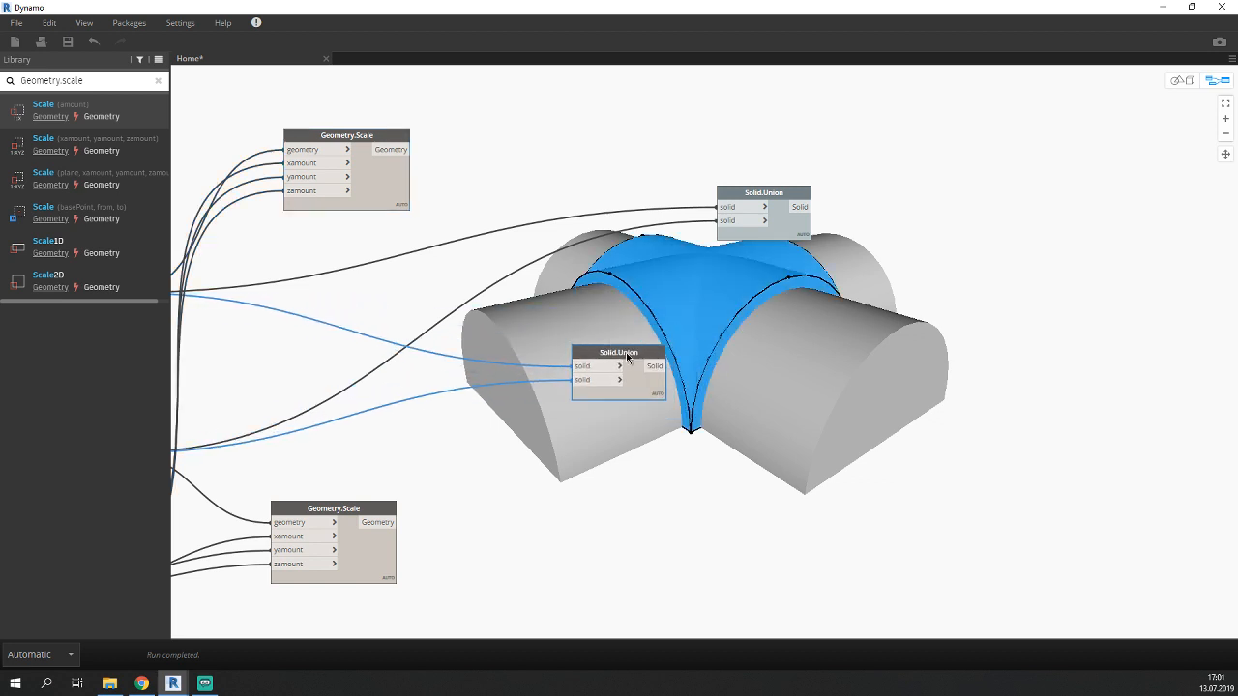
pyautogui.moveTo(395, 523); pyautogui.dragTo(582, 380)
pyautogui.moveTo(410, 149); pyautogui.dragTo(624, 395)
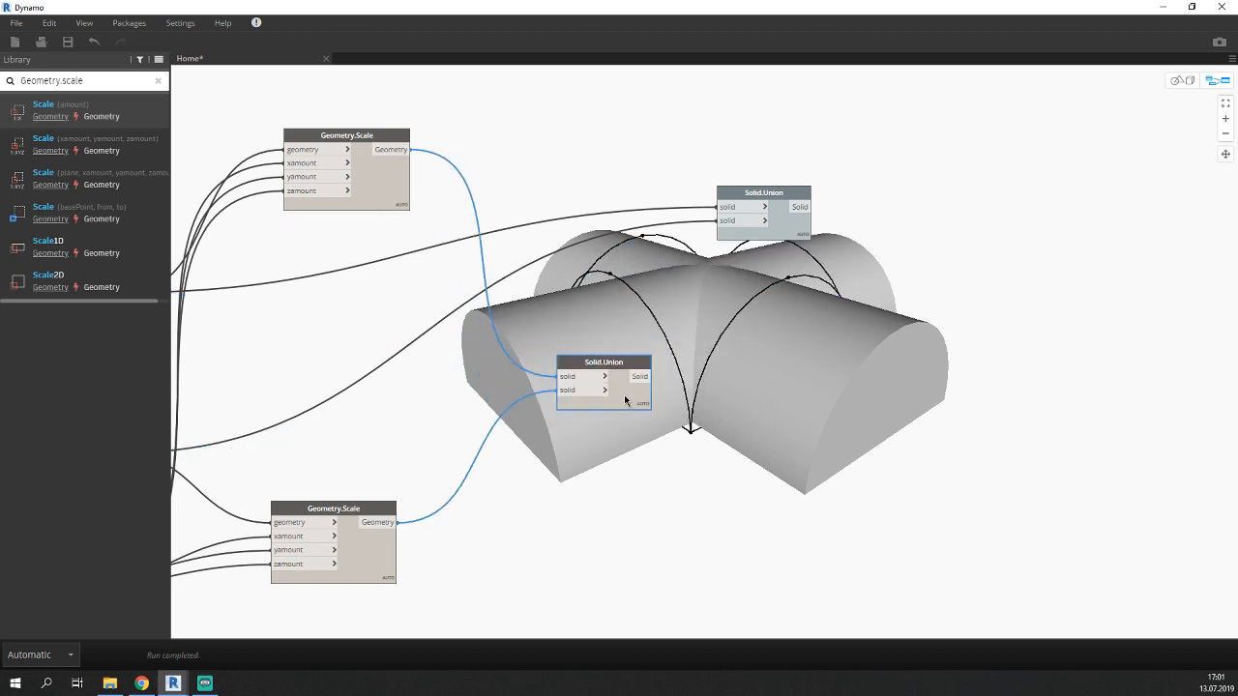
pyautogui.click(732, 415)
pyautogui.click(621, 398)
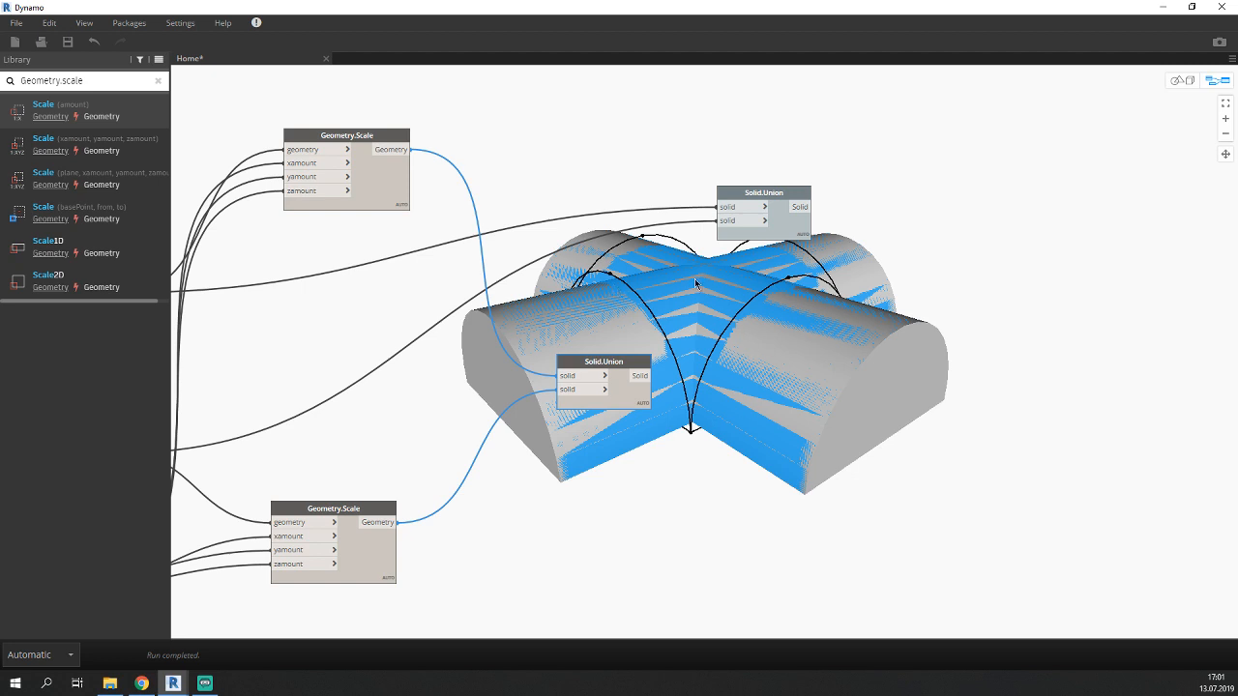
pyautogui.click(423, 334)
# Turn off the preview of both Geometry.Scale nodes.
pyautogui.moveTo(396, 339); pyautogui.dragTo(532, 333, button='middle')
pyautogui.click(528, 184)
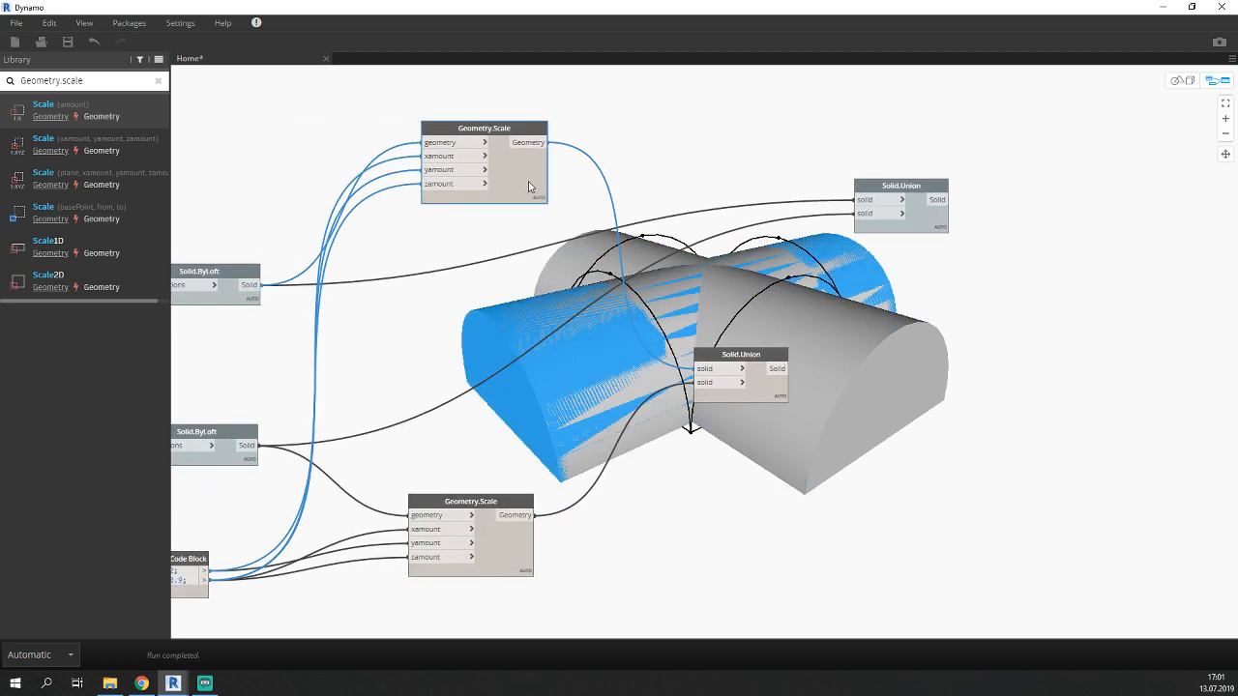
pyautogui.rightClick(528, 184)
pyautogui.click(565, 279)
pyautogui.click(570, 413)
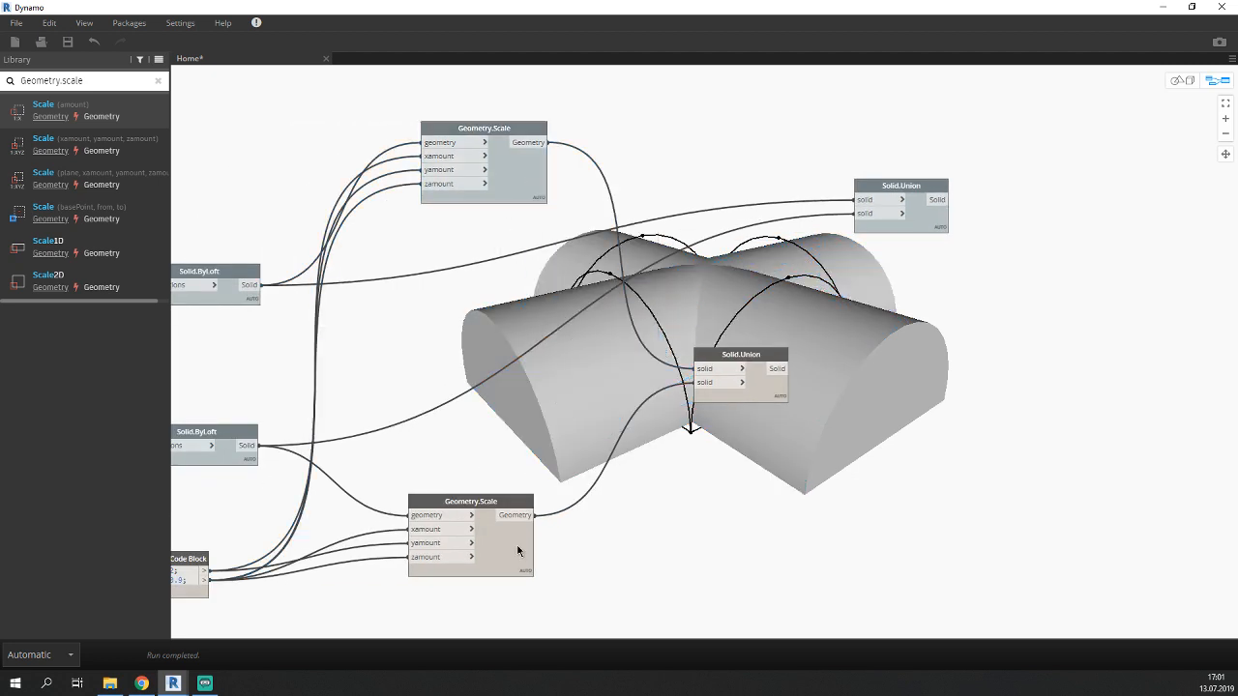
pyautogui.click(517, 551)
pyautogui.rightClick(517, 547)
pyautogui.click(580, 474)
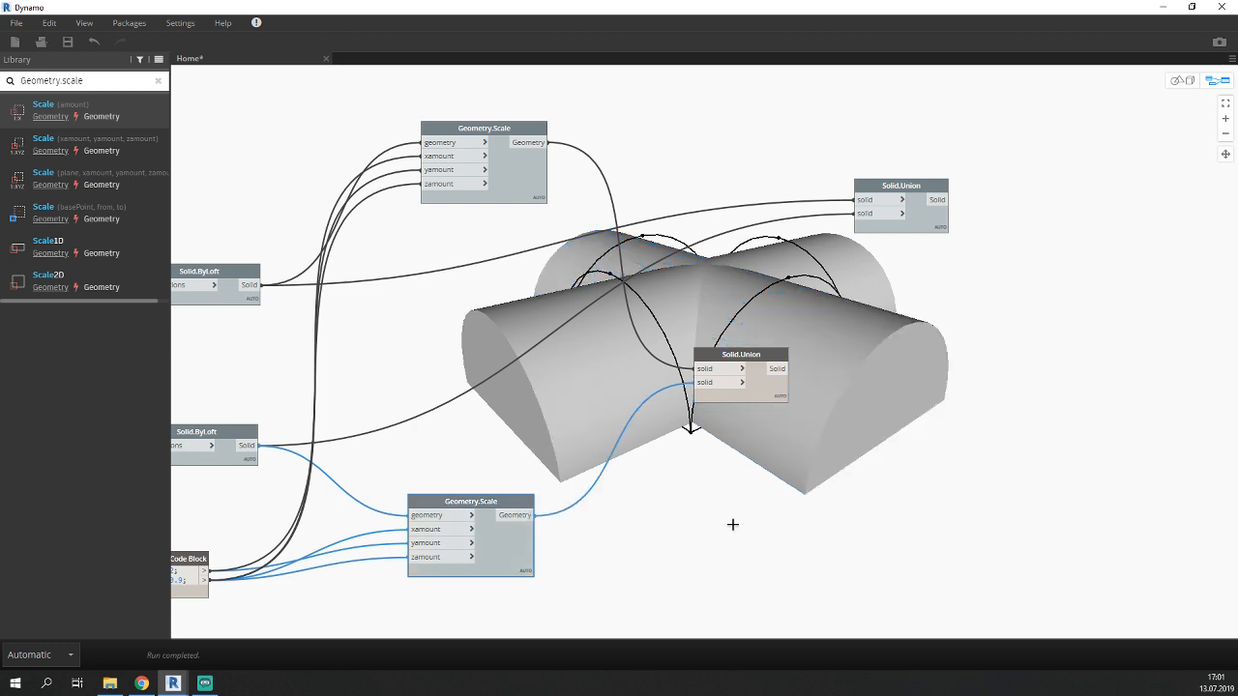
# Turn on the preview of the upper Solid.Union node and place it above the other Solid.Union node.
pyautogui.moveTo(732, 524); pyautogui.dragTo(358, 512, button='middle')
pyautogui.click(554, 215)
pyautogui.rightClick(553, 217)
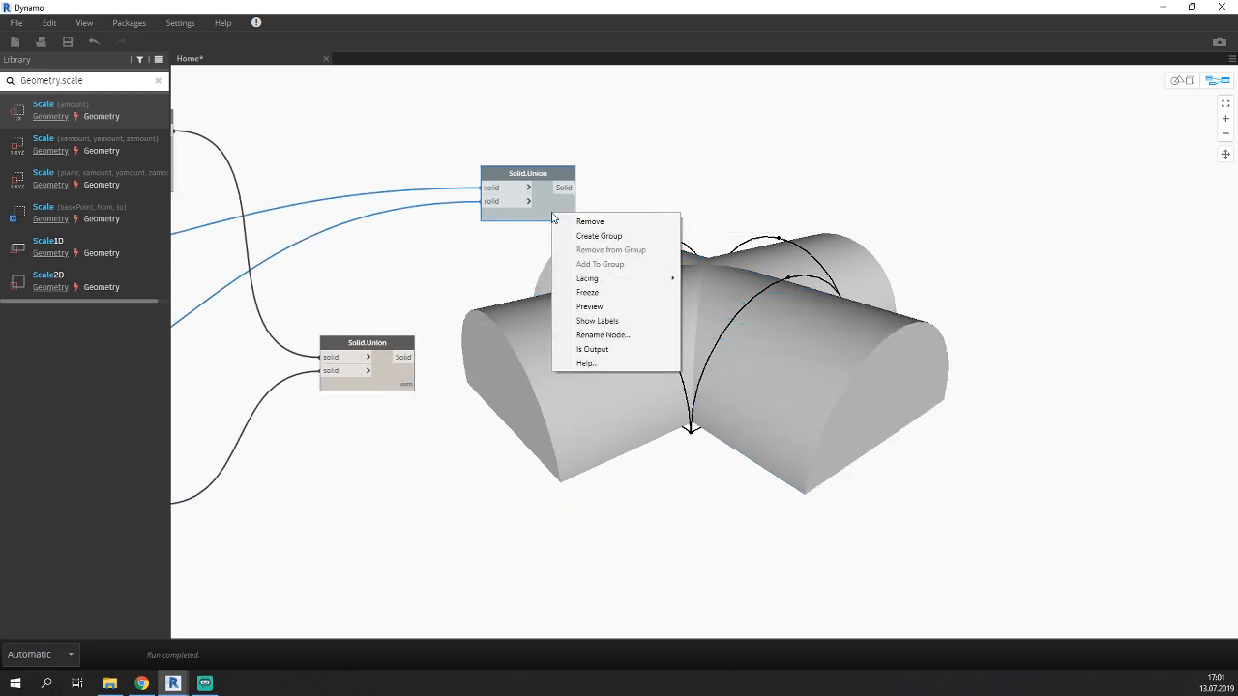
pyautogui.click(589, 308)
pyautogui.moveTo(547, 213); pyautogui.dragTo(400, 224)
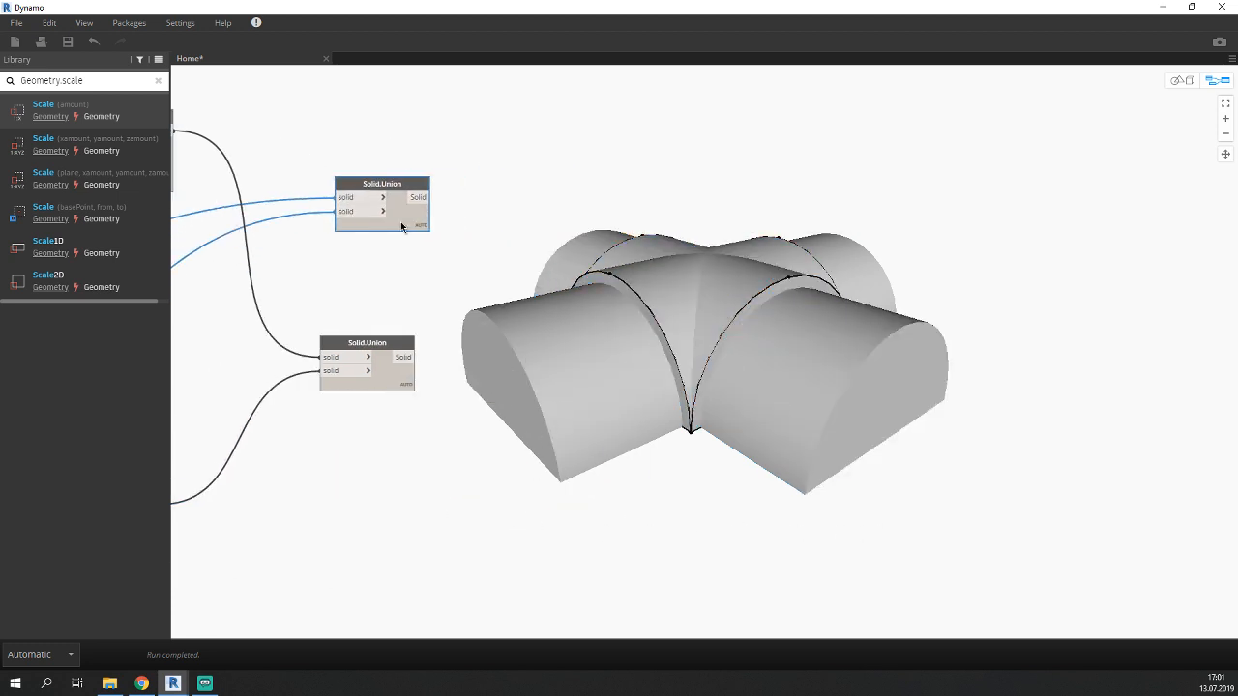
# Highlight the solids of the two Solid.Union nodes in turn to compare the vault with the scaled union.
pyautogui.click(523, 246)
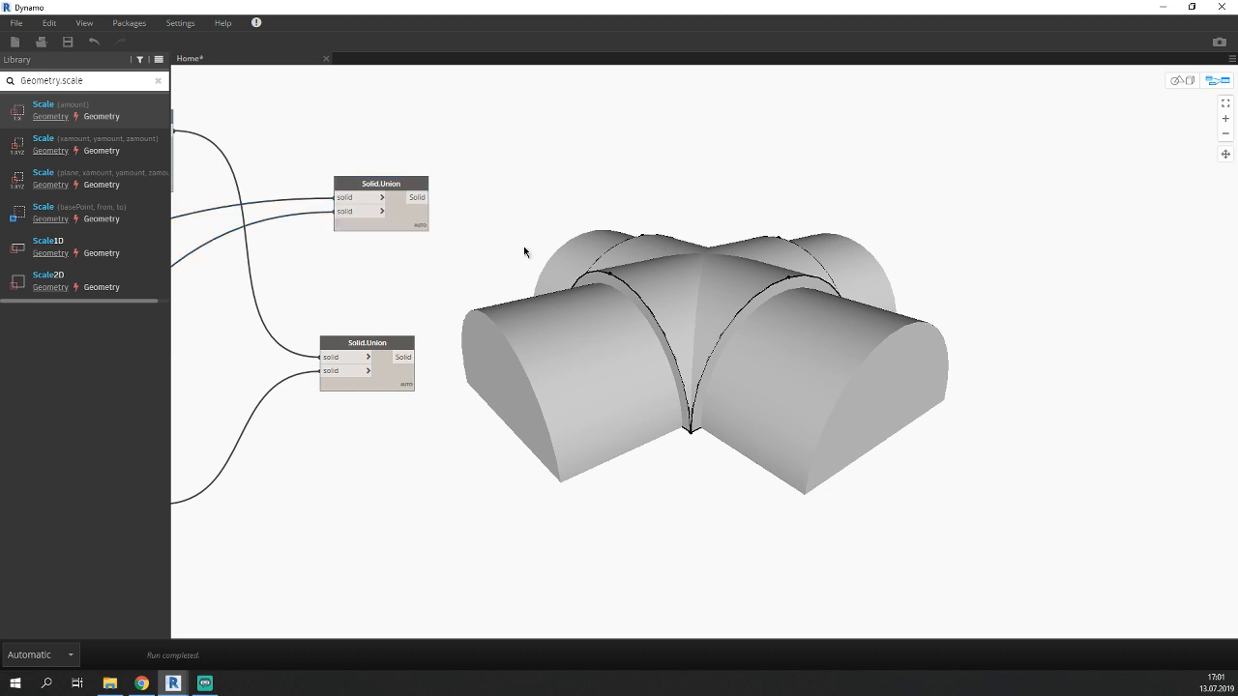
pyautogui.click(402, 213)
pyautogui.click(481, 358)
pyautogui.click(392, 380)
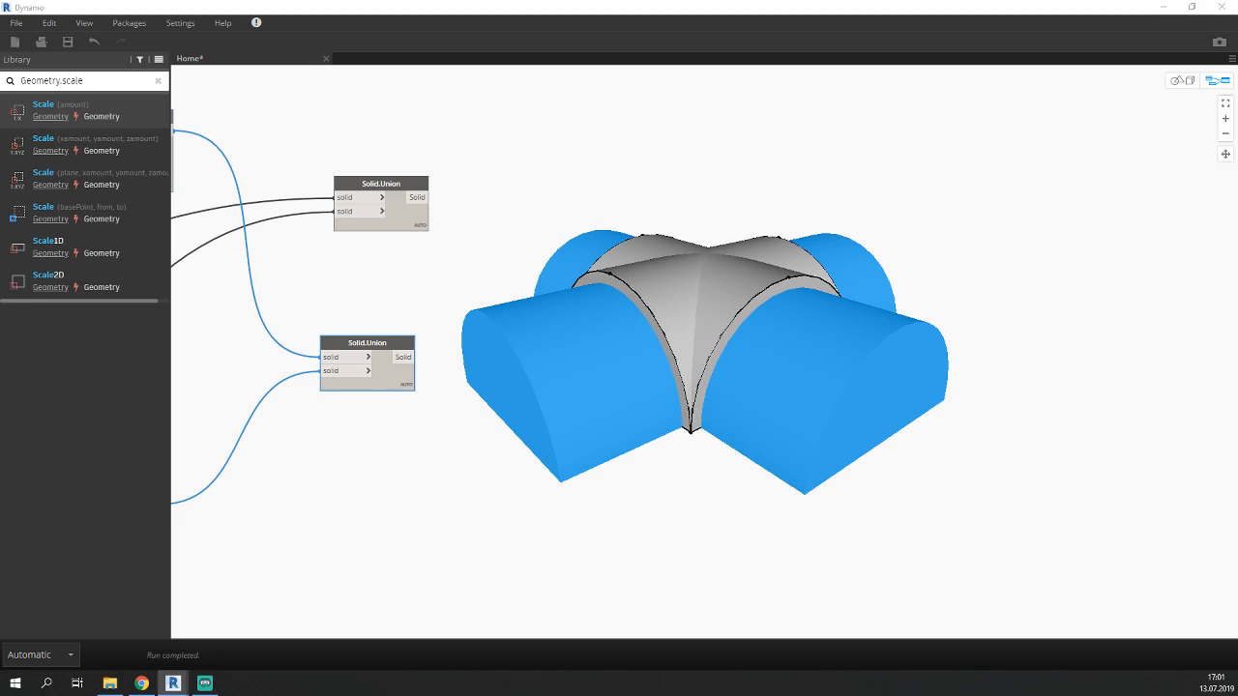
pyautogui.click(915, 238)
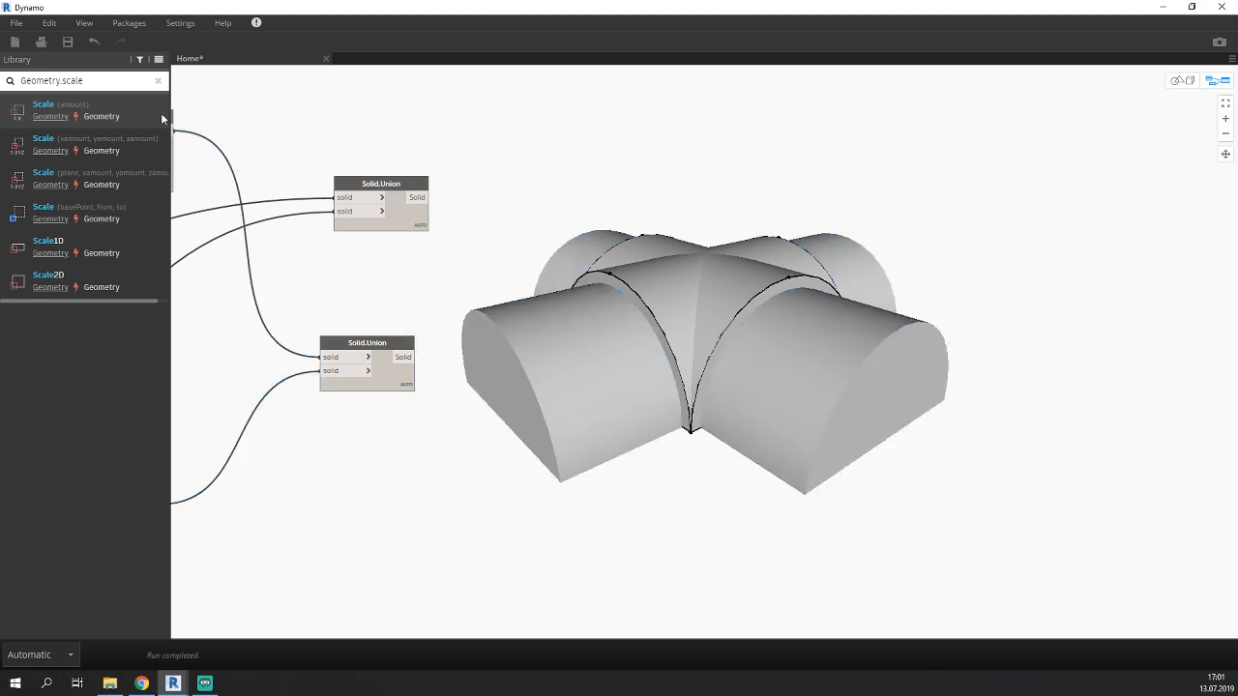
# Find Solid.Difference in the node library and add it beside the two Solid.Union nodes.
pyautogui.click(110, 81)
pyautogui.write('solid')
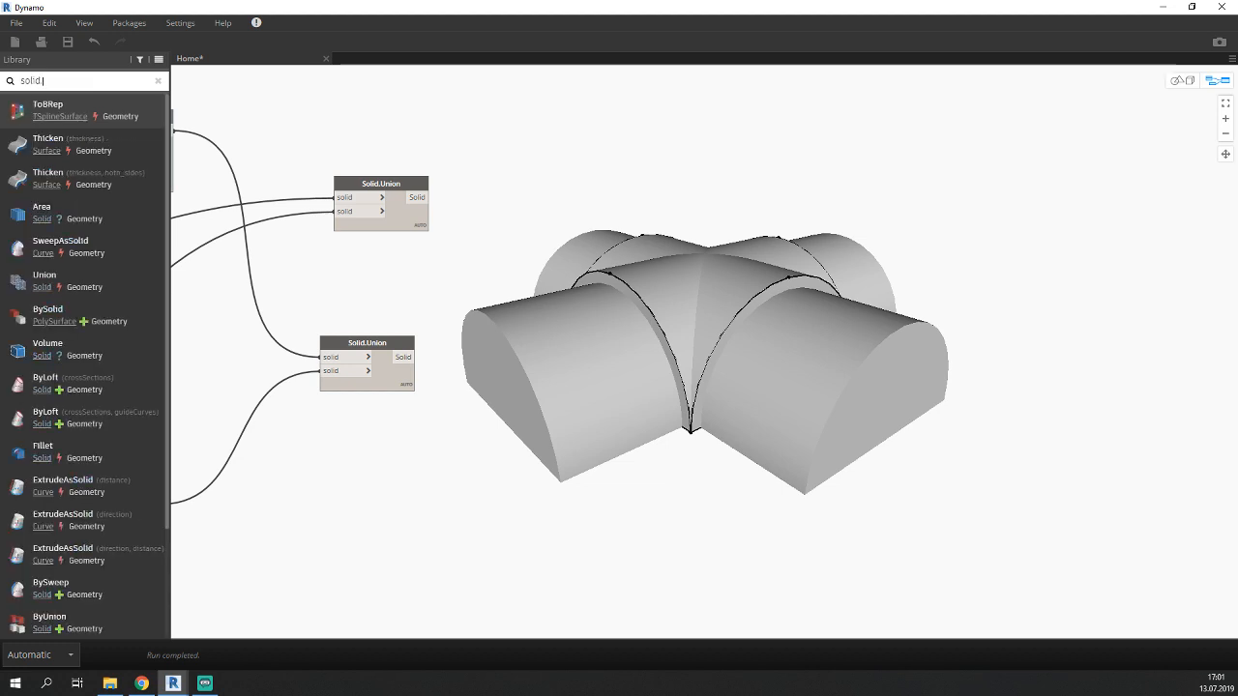
pyautogui.write('.dif')
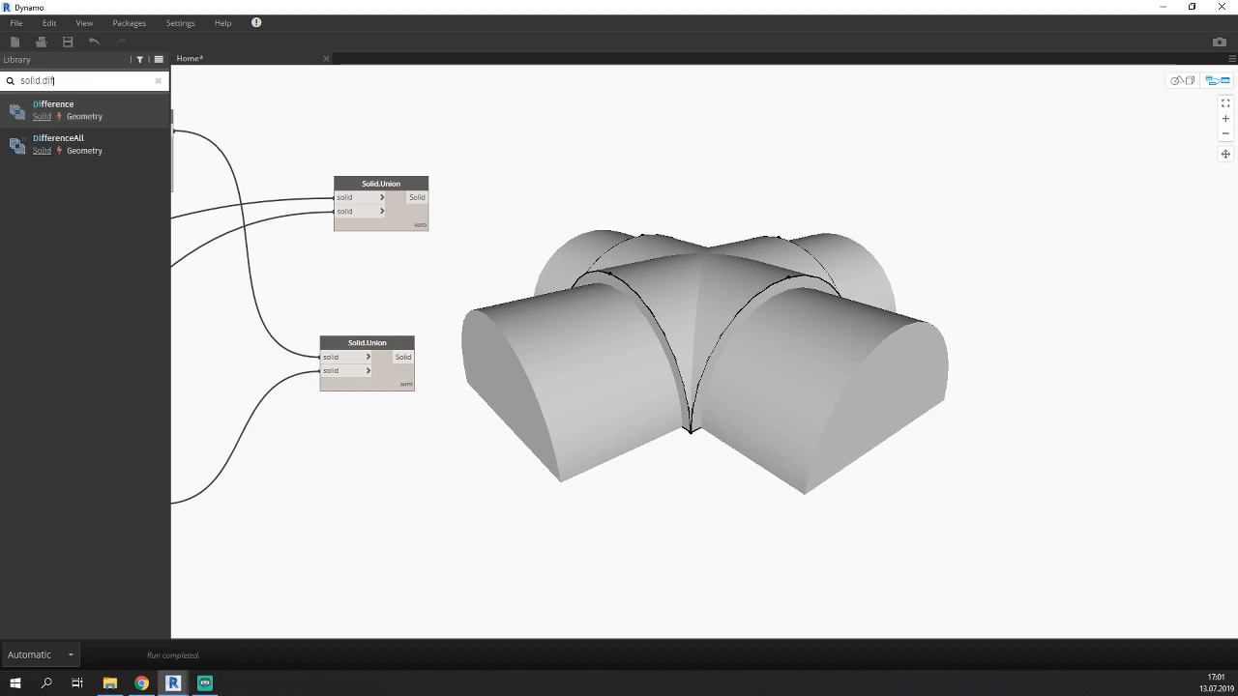
pyautogui.click(137, 112)
pyautogui.moveTo(742, 351); pyautogui.dragTo(587, 301)
pyautogui.click(515, 377)
pyautogui.moveTo(444, 345); pyautogui.dragTo(384, 356, button='middle')
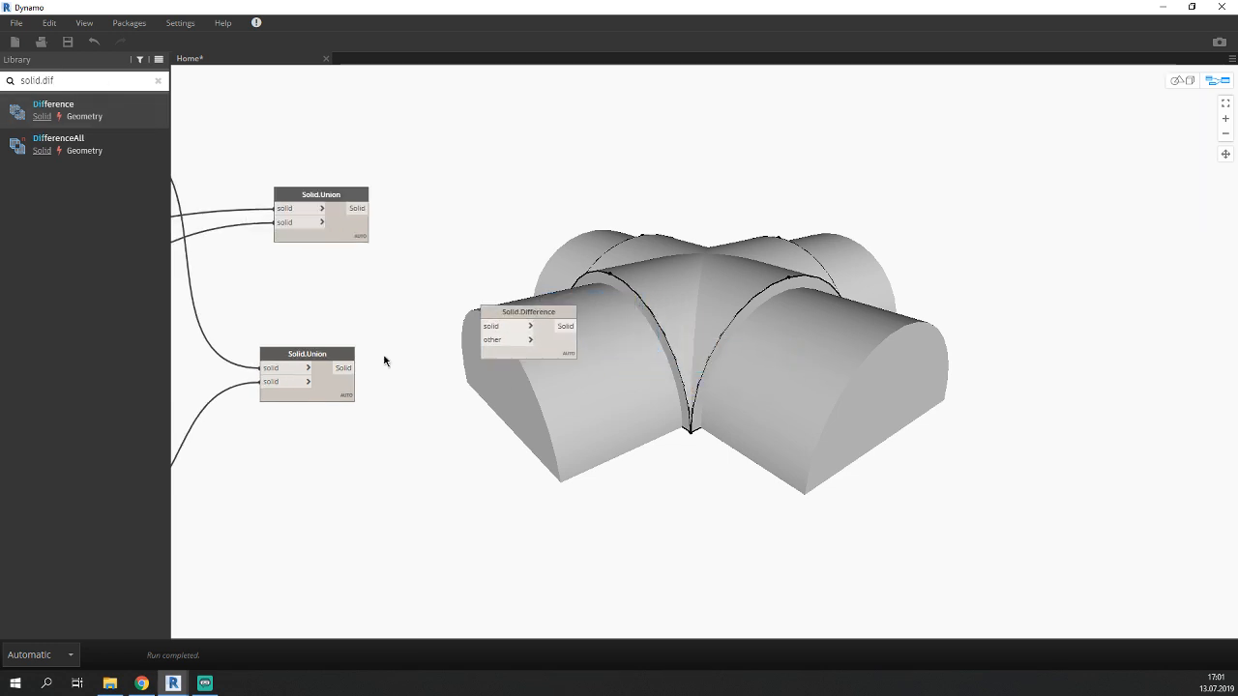
# Connect the upper Solid.Union to the solid input and the lower Solid.Union to the other input of Solid.Difference.
pyautogui.click(307, 202)
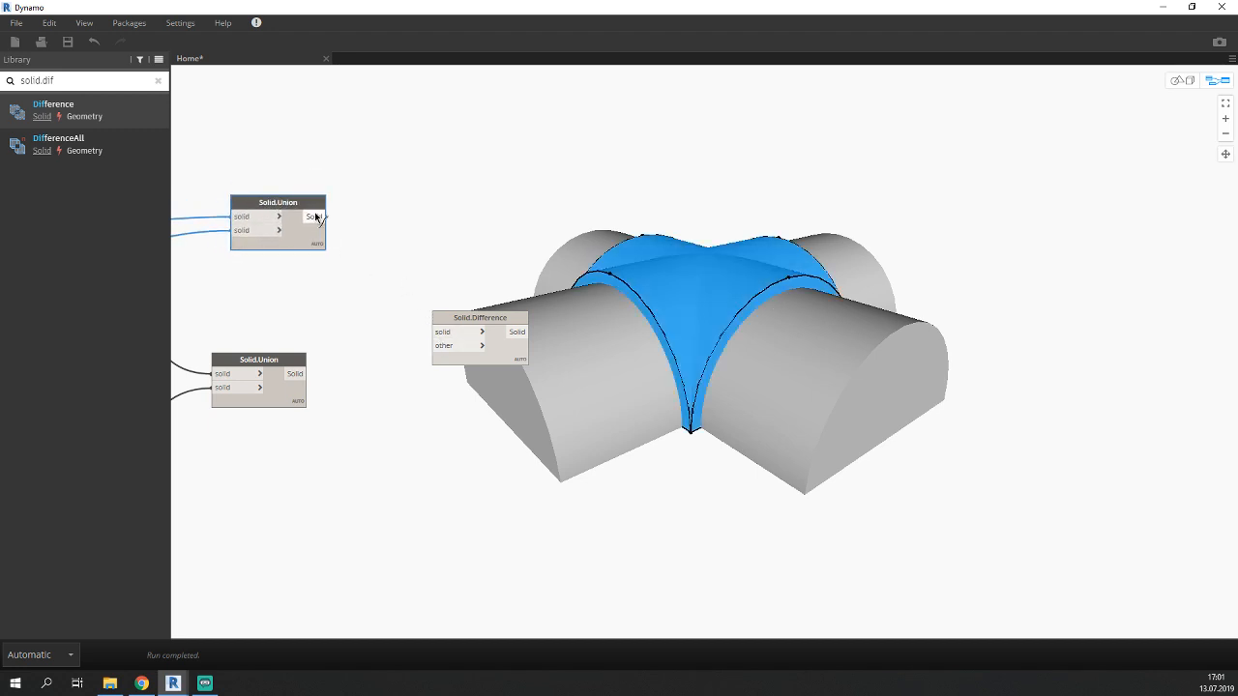
pyautogui.moveTo(314, 216)
pyautogui.mouseDown()
pyautogui.moveTo(454, 344)
pyautogui.moveTo(440, 332)
pyautogui.mouseUp()
pyautogui.moveTo(268, 359)
pyautogui.mouseDown()
pyautogui.moveTo(280, 373)
pyautogui.moveTo(442, 346)
pyautogui.mouseUp()
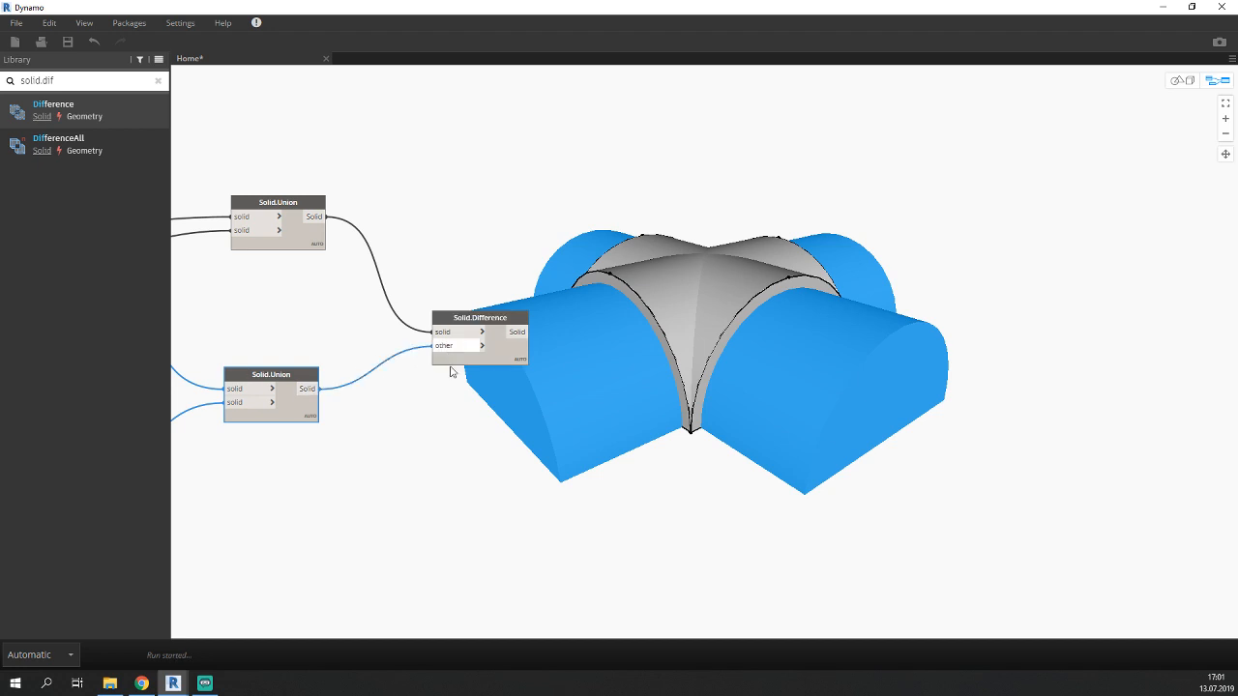
pyautogui.click(558, 468)
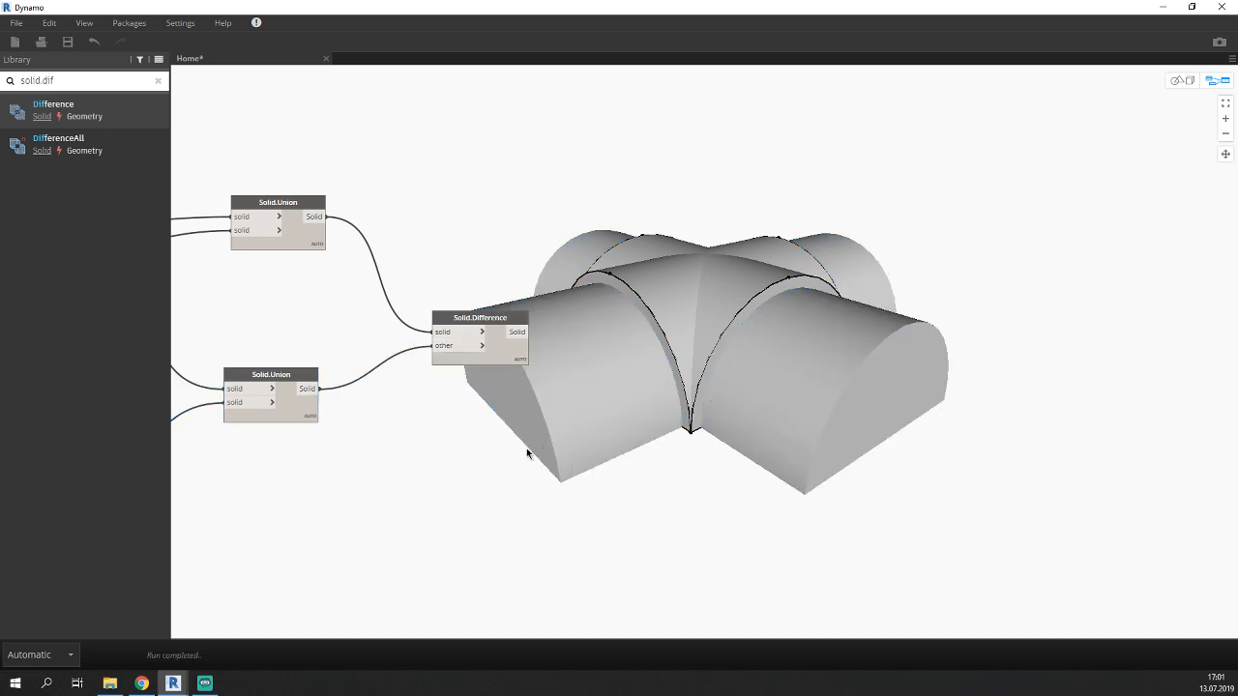
# Turn off the preview of both Solid.Union nodes so that only the hollowed vault is displayed.
pyautogui.click(294, 412)
pyautogui.rightClick(294, 414)
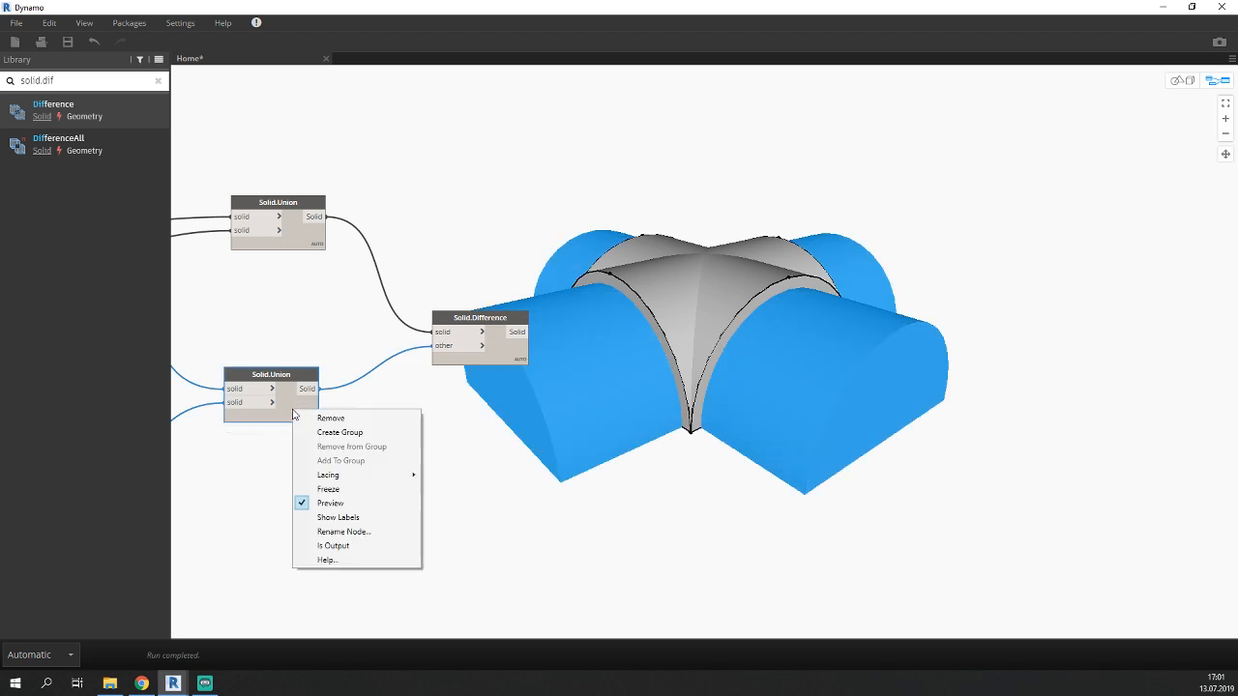
pyautogui.click(324, 502)
pyautogui.click(301, 243)
pyautogui.rightClick(300, 243)
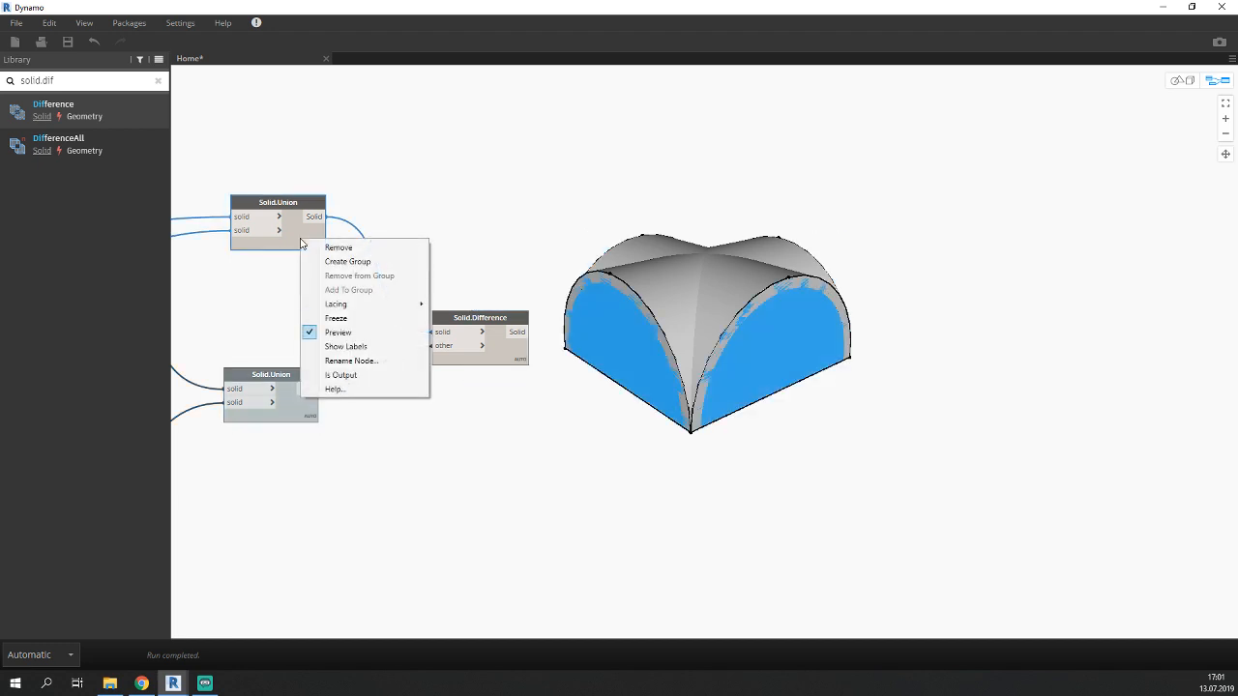
pyautogui.click(338, 333)
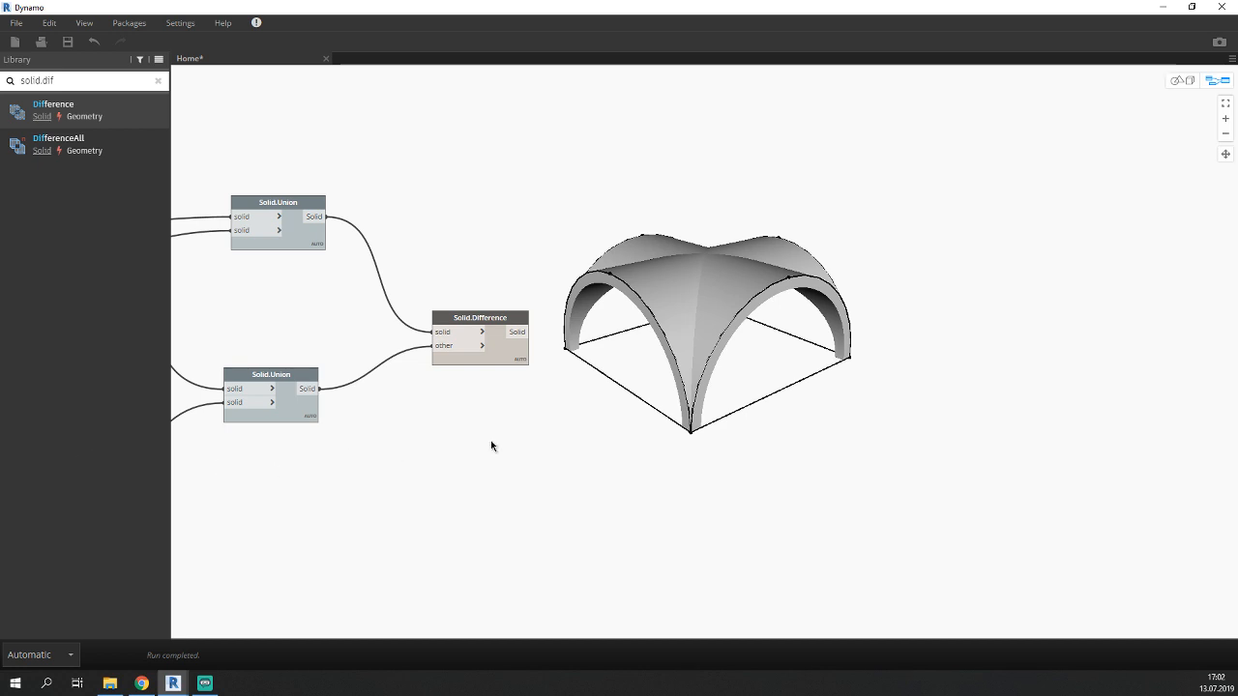
# Try 6000 for both width and length in the rectangle's Code Block and move the block clear of the model.
pyautogui.scroll(-8, 547, 422)
pyautogui.scroll(4, 488, 422)
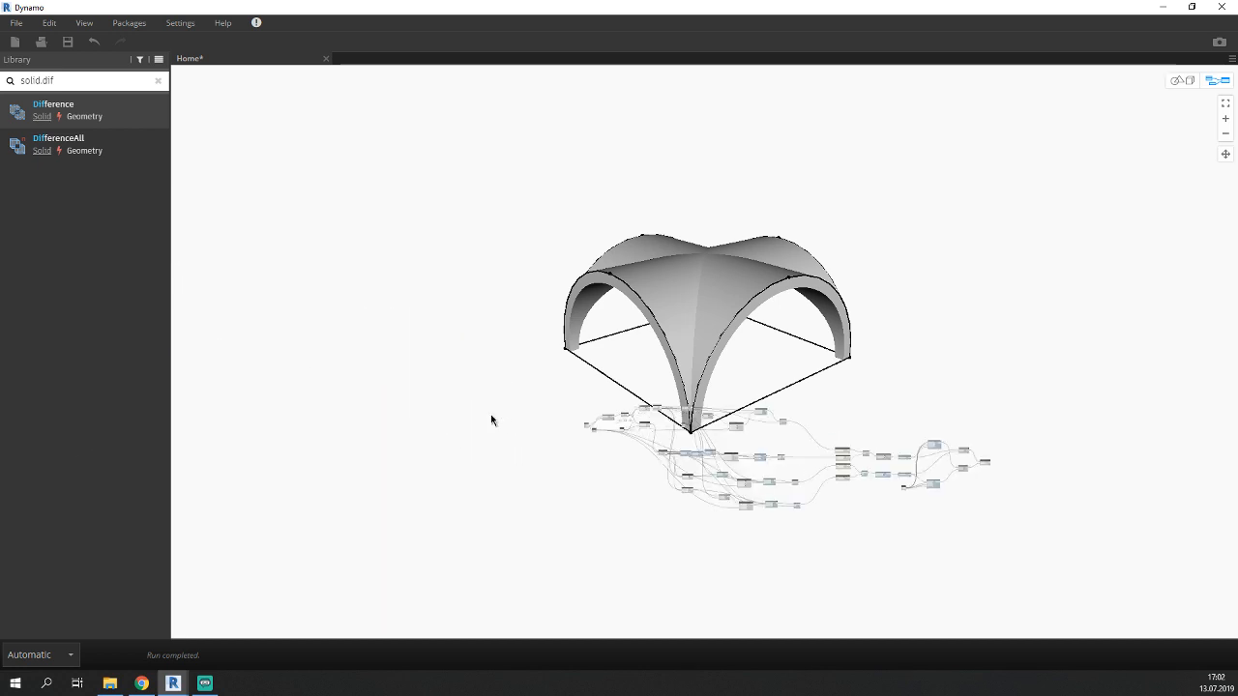
pyautogui.scroll(10, 580, 415)
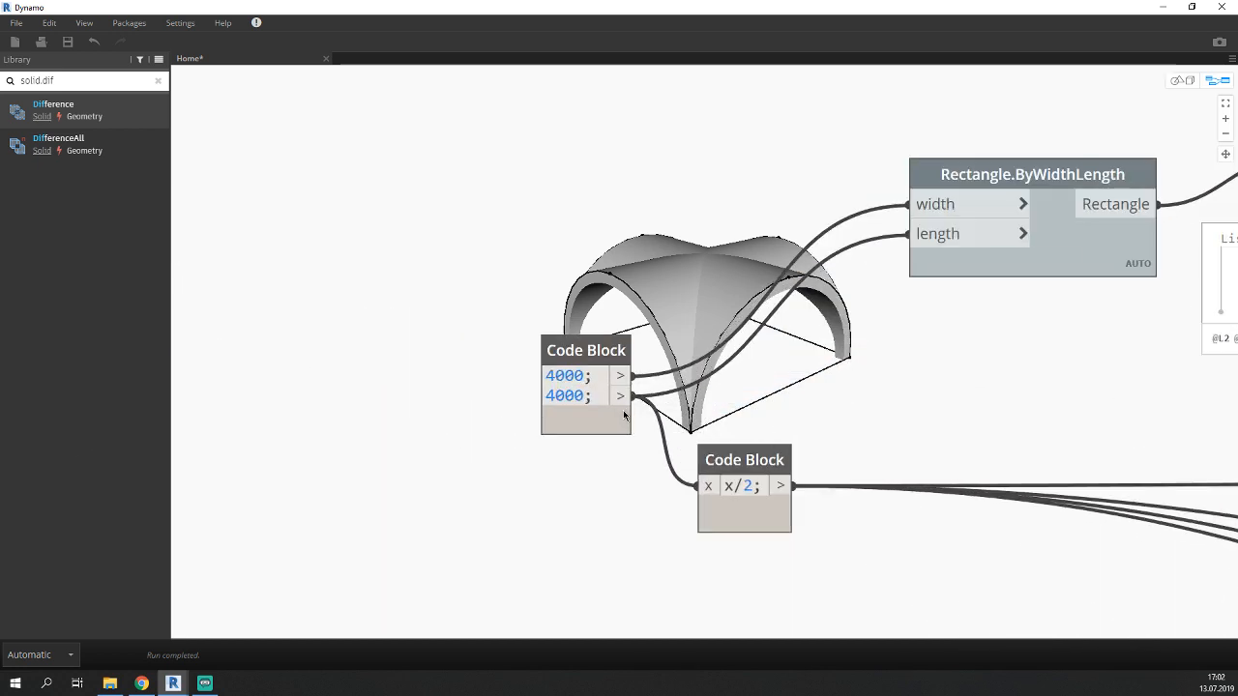
pyautogui.scroll(2, 624, 413)
pyautogui.moveTo(534, 362); pyautogui.dragTo(511, 361)
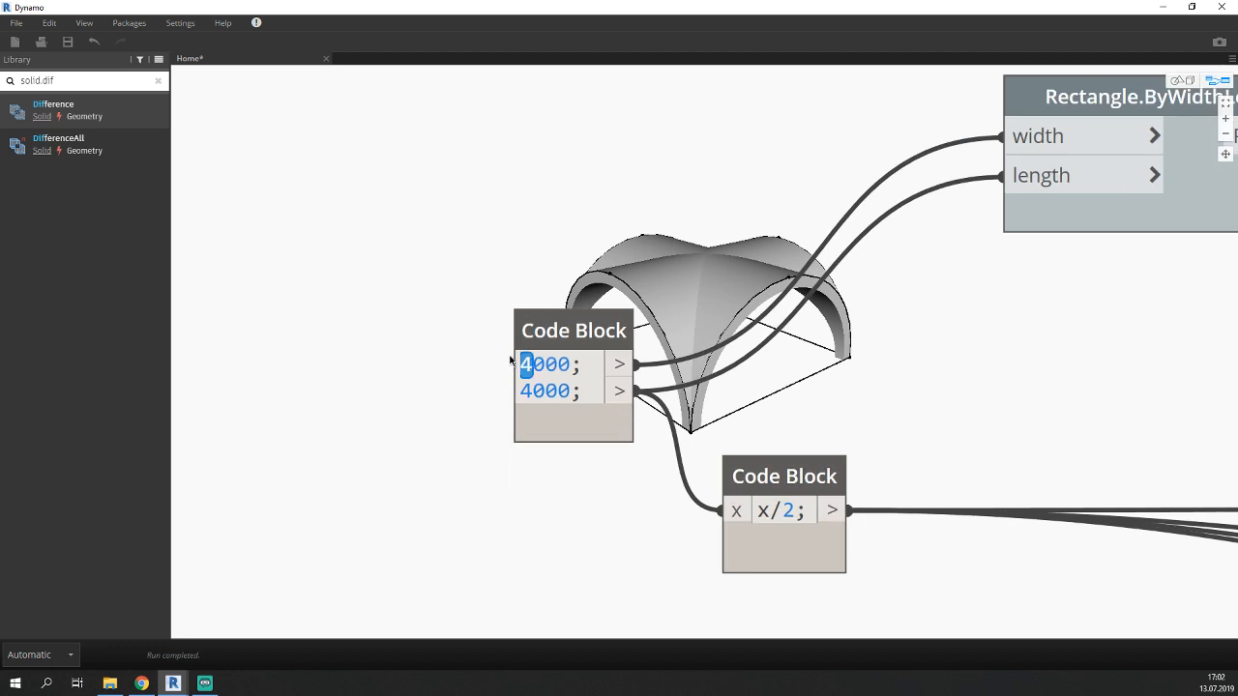
pyautogui.write('6')
pyautogui.press('Down')
pyautogui.press('BackSpace')
pyautogui.write('5')
pyautogui.press('BackSpace')
pyautogui.write('6')
pyautogui.moveTo(576, 334); pyautogui.dragTo(387, 473)
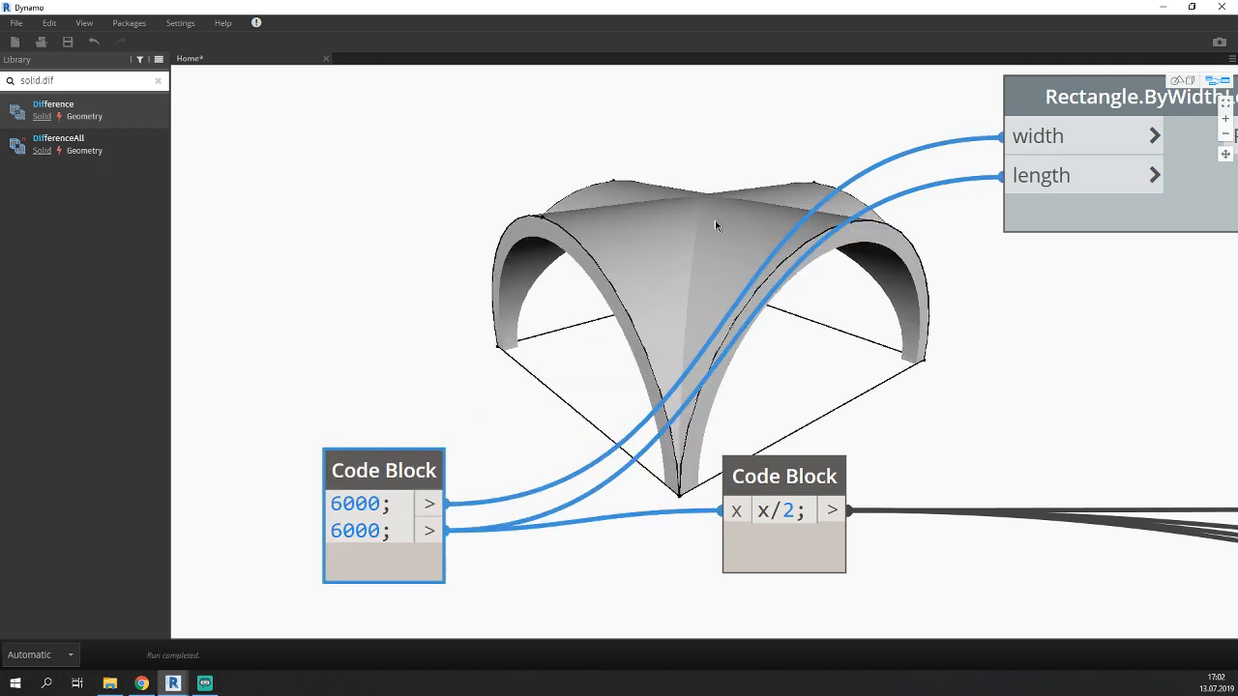
# Restore both the width and length values in the rectangle's Code Block to 4000.
pyautogui.click(335, 499)
pyautogui.press('Delete')
pyautogui.write('4')
pyautogui.click(336, 534)
pyautogui.press('BackSpace')
pyautogui.write('4')
pyautogui.click(781, 402)
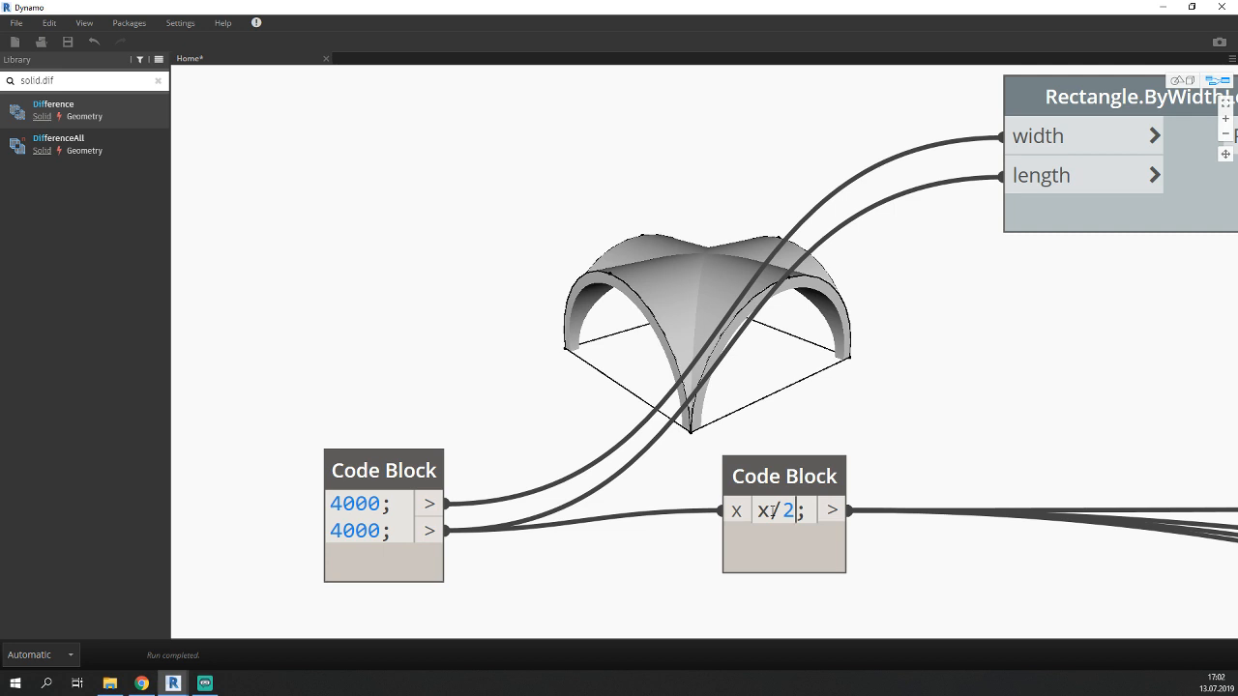
# Try the formula x-500 instead of x/2 in the Code Block fed by the rectangle's length value.
pyautogui.click(773, 510)
pyautogui.press('Delete')
pyautogui.press('Delete')
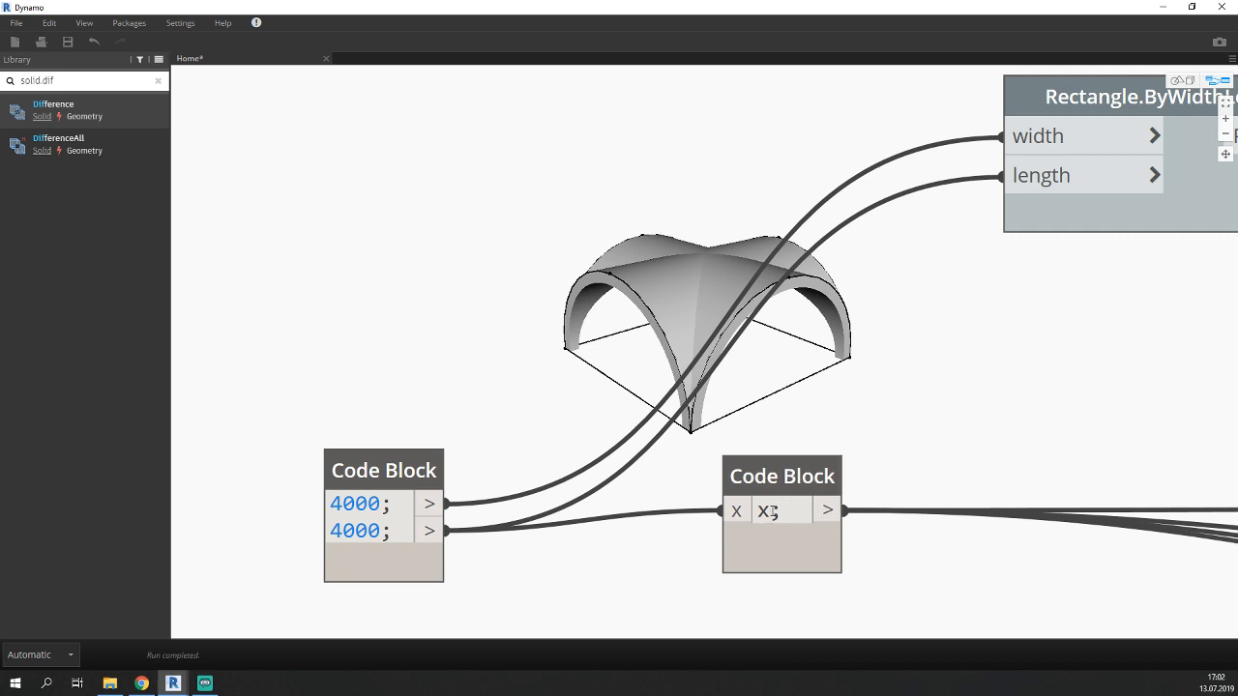
pyautogui.write('-500')
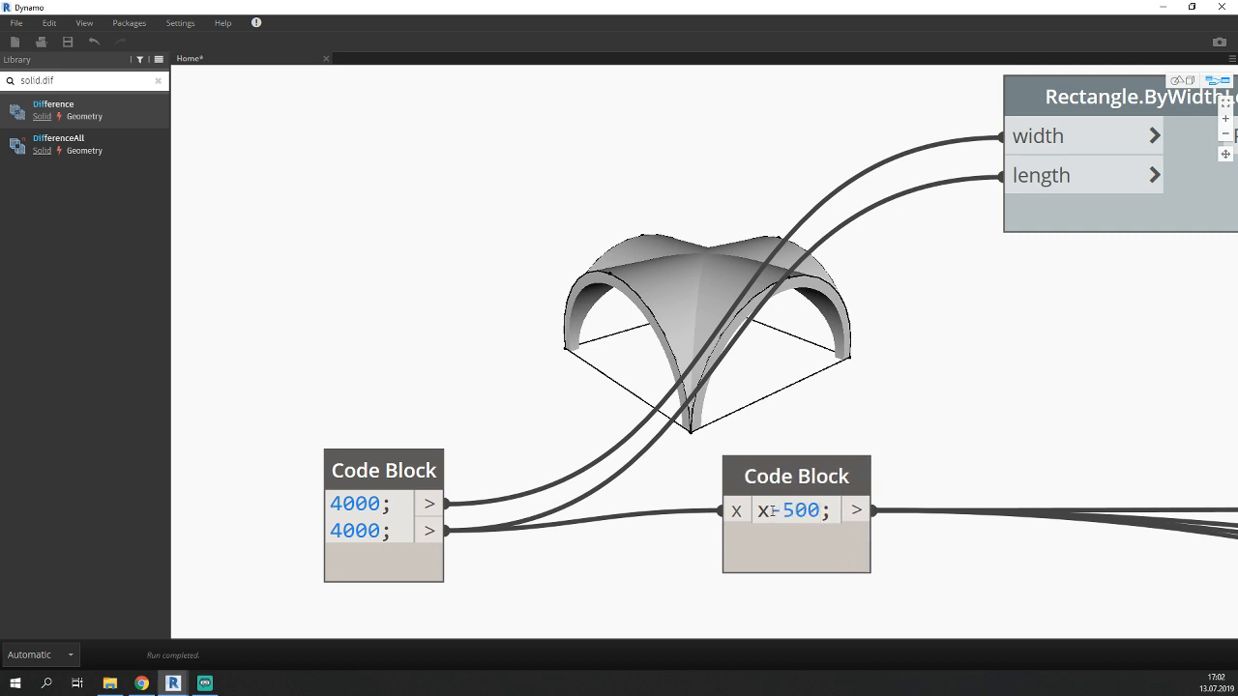
pyautogui.click(810, 414)
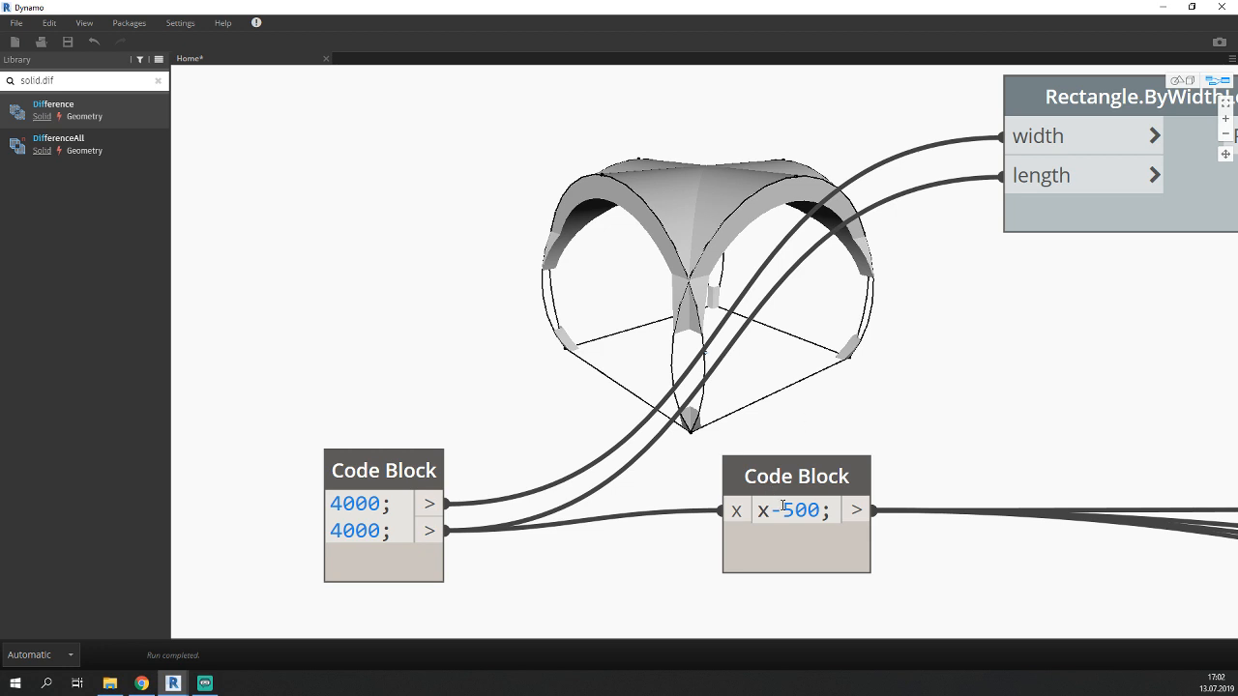
# Restore the Code Block's formula to x/2.
pyautogui.moveTo(788, 510)
pyautogui.moveTo(772, 510); pyautogui.dragTo(821, 516)
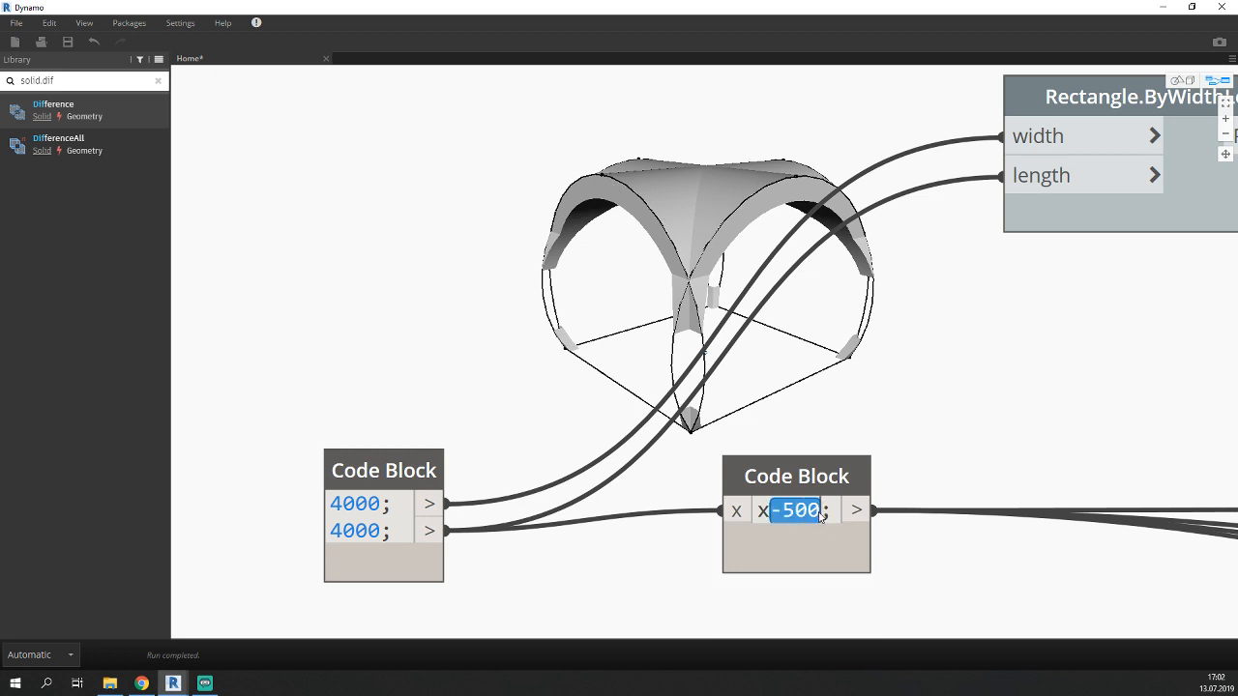
pyautogui.write('/2;')
pyautogui.click(881, 510)
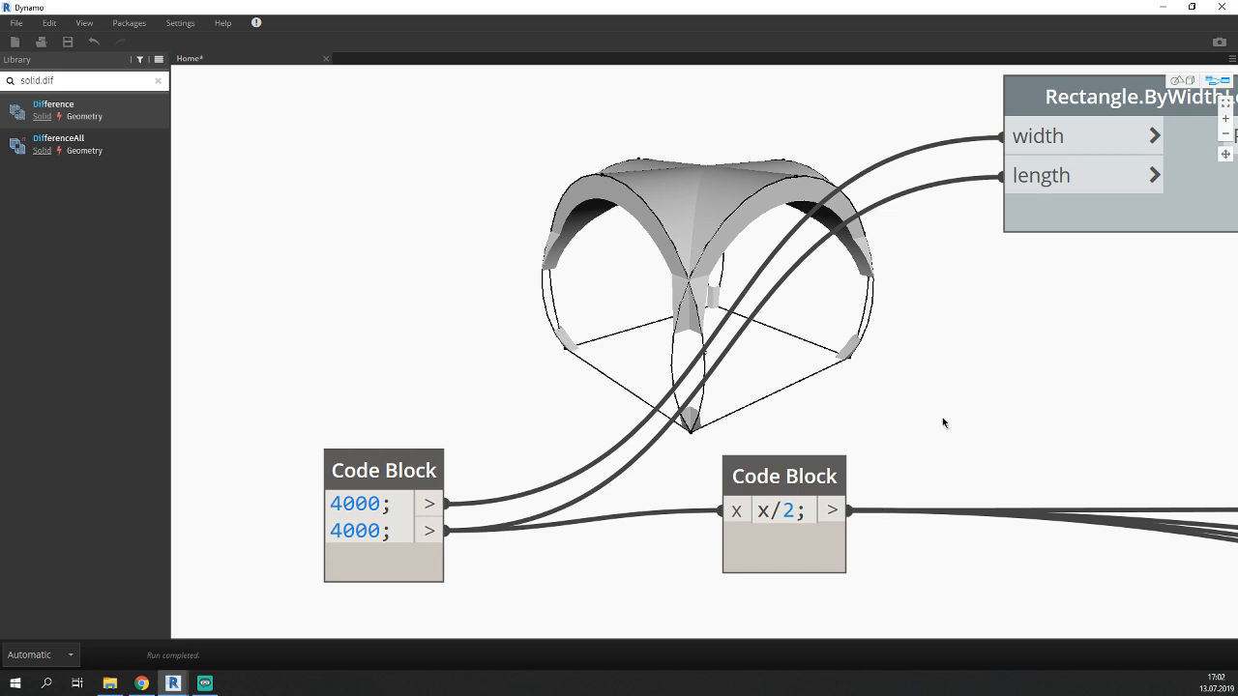
# Add a Geometry.Translate node with x, y and z translation inputs near the Solid.Difference node.
pyautogui.scroll(-8, 682, 420)
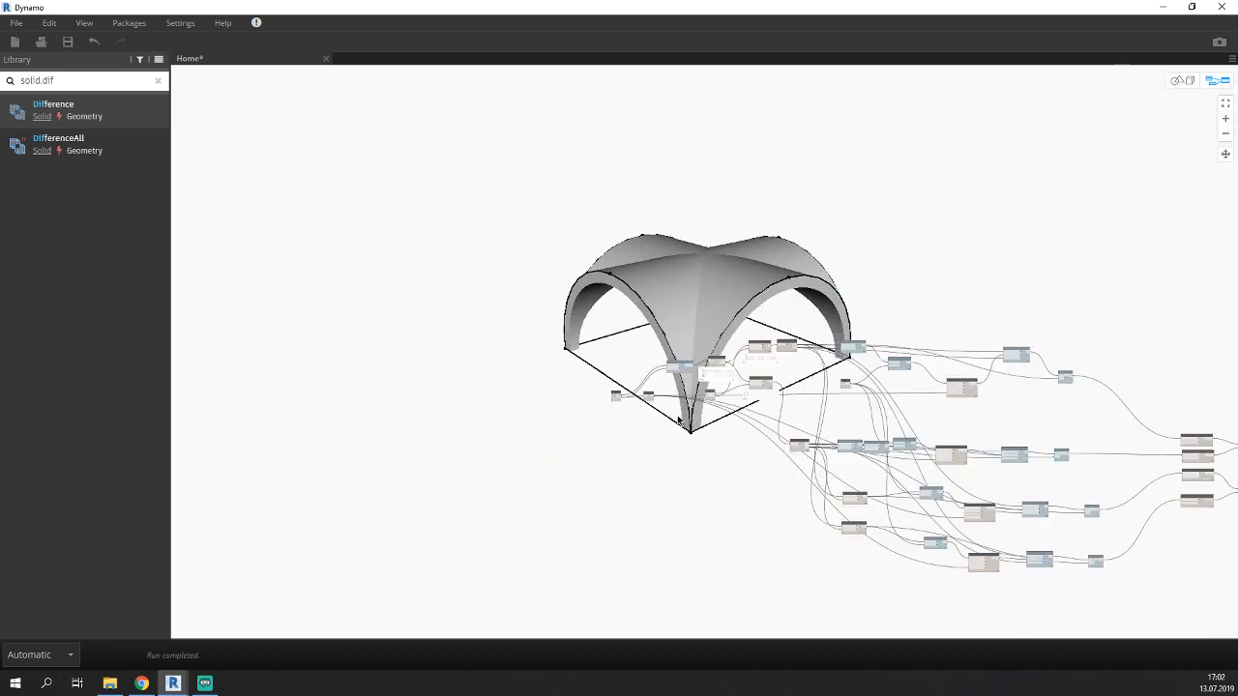
pyautogui.moveTo(679, 420); pyautogui.dragTo(243, 403, button='middle')
pyautogui.moveTo(818, 431)
pyautogui.mouseDown(button='middle')
pyautogui.moveTo(530, 370)
pyautogui.moveTo(437, 369)
pyautogui.mouseUp(button='middle')
pyautogui.scroll(8, 751, 385)
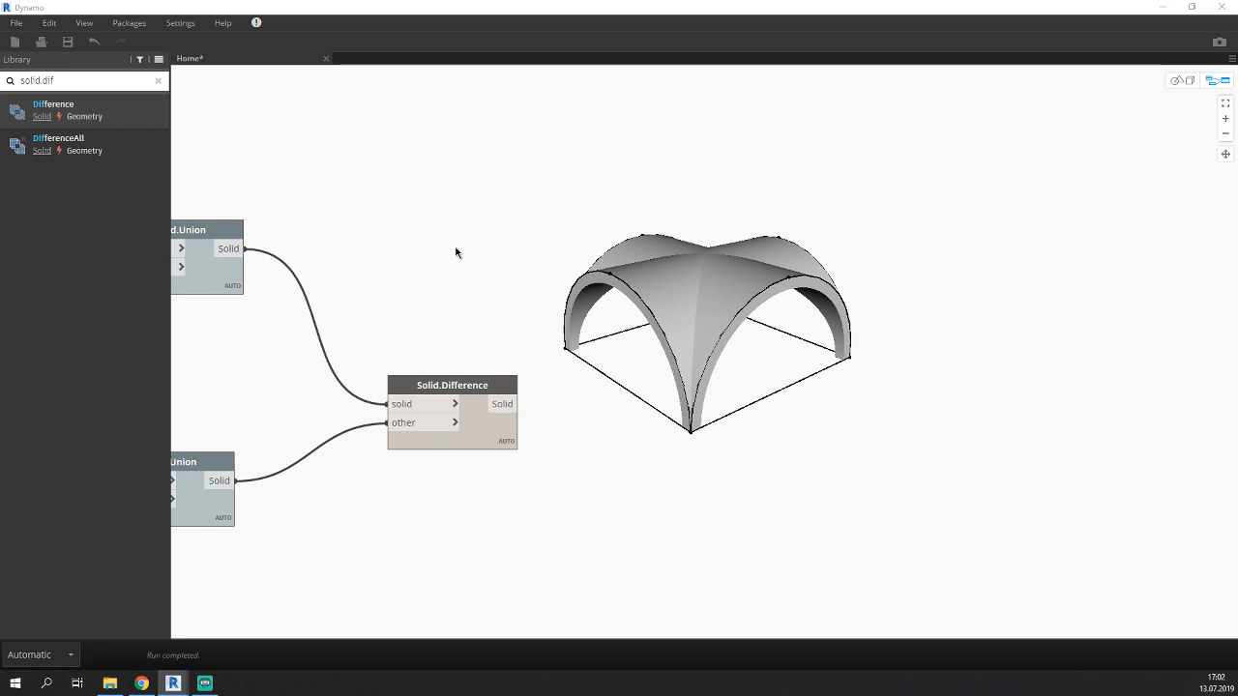
pyautogui.moveTo(611, 326); pyautogui.dragTo(540, 295, button='middle')
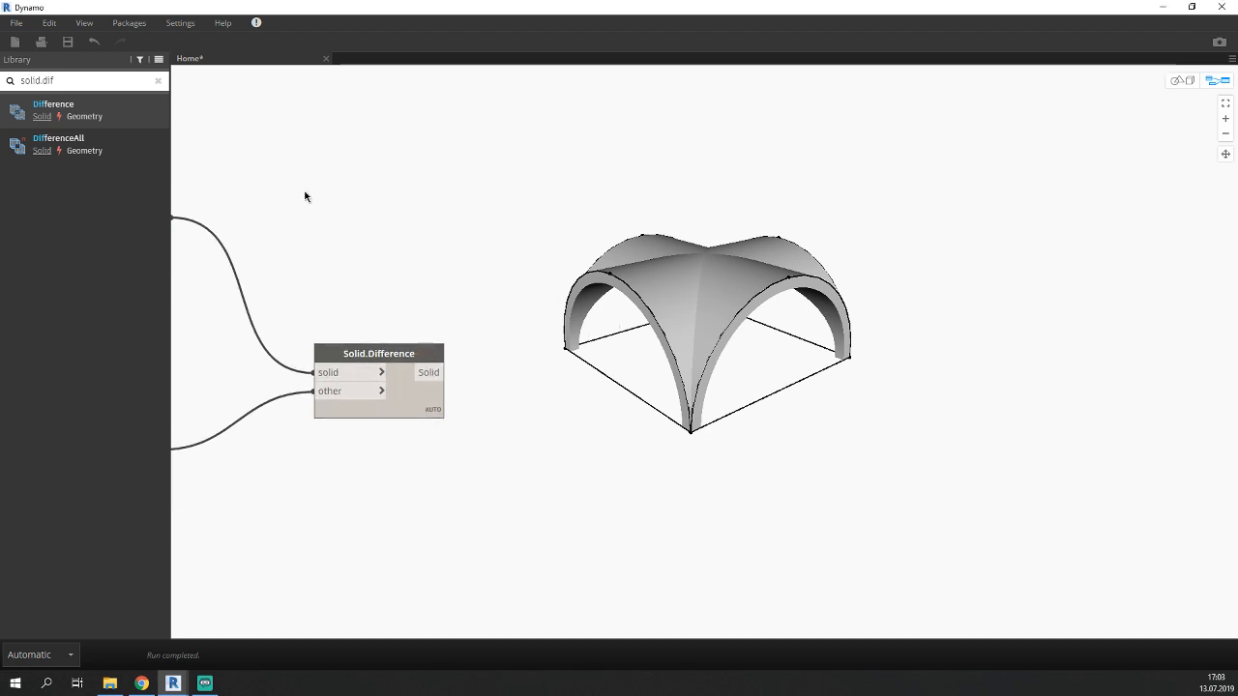
pyautogui.doubleClick(46, 80)
pyautogui.hotkey('ctrl', 'a')
pyautogui.press('BackSpace')
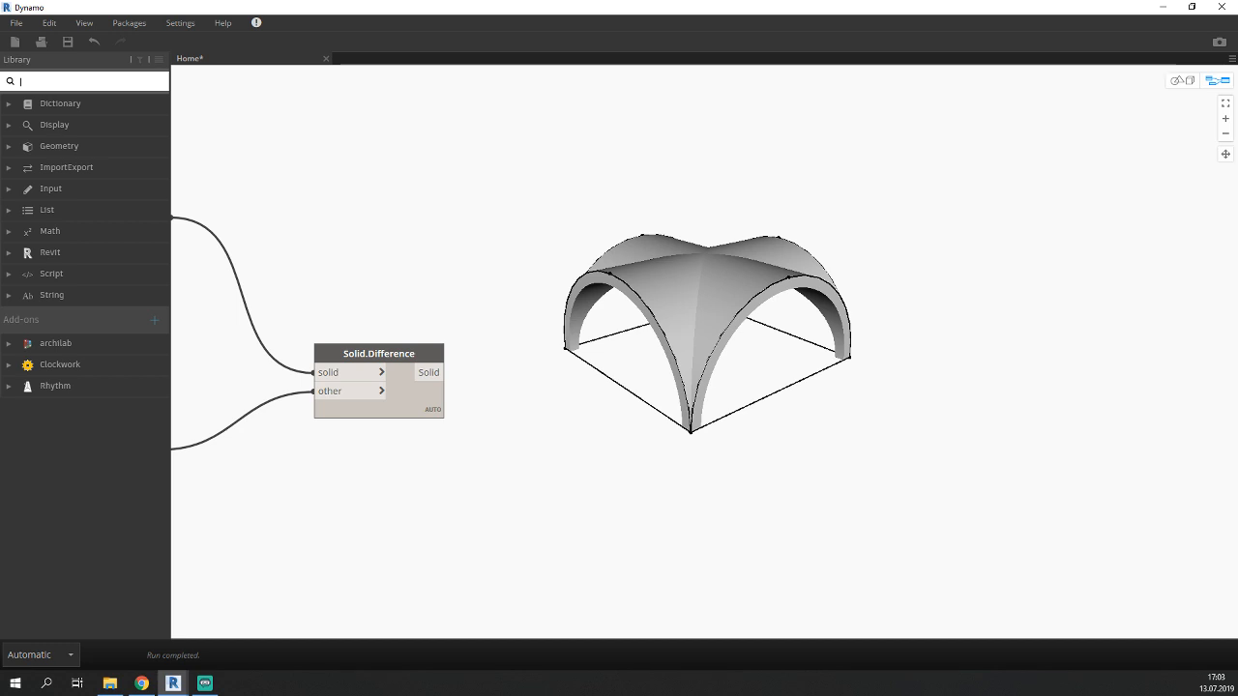
pyautogui.write('geometry.tra')
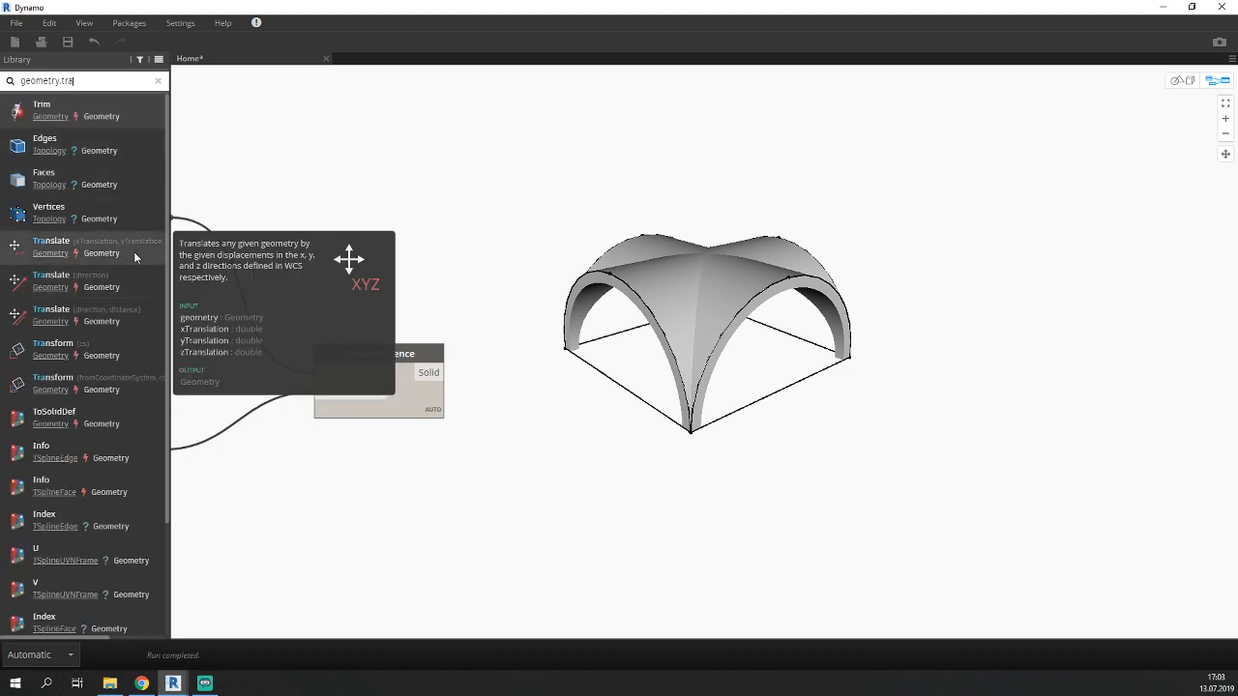
pyautogui.click(136, 256)
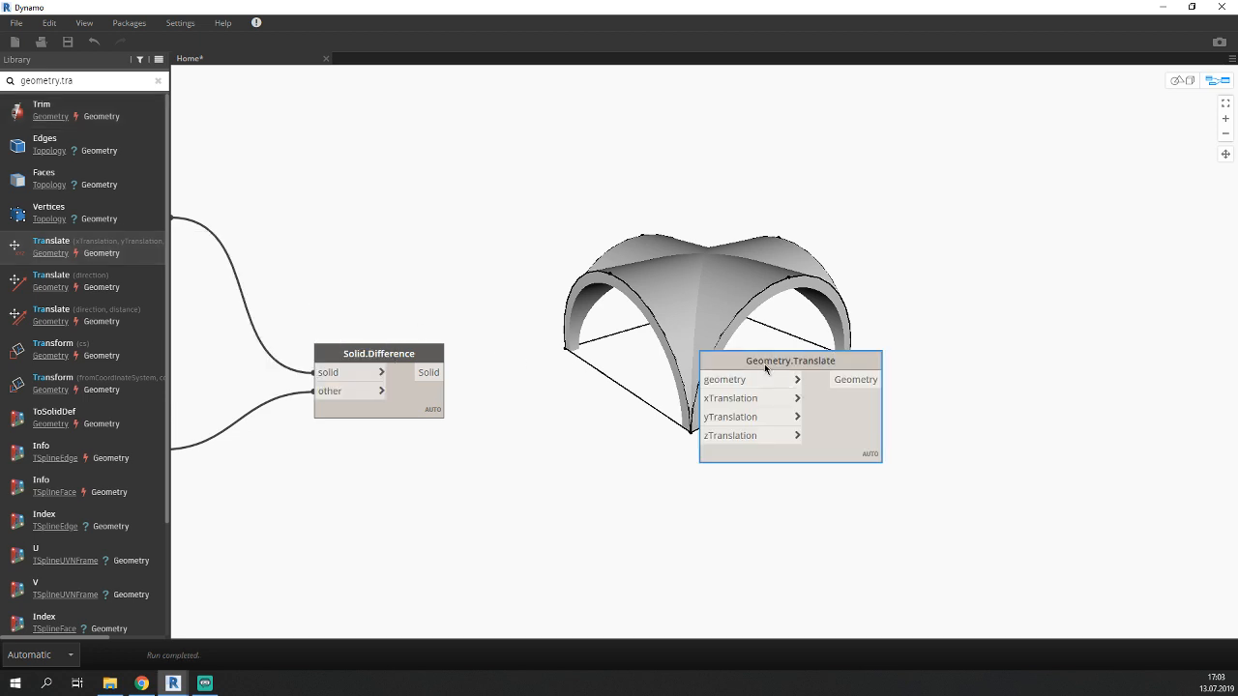
pyautogui.moveTo(764, 363); pyautogui.dragTo(678, 514)
# Connect the Solid.Difference output to the geometry input of Geometry.Translate and compare the two nodes' previews.
pyautogui.moveTo(478, 429); pyautogui.dragTo(420, 344, button='middle')
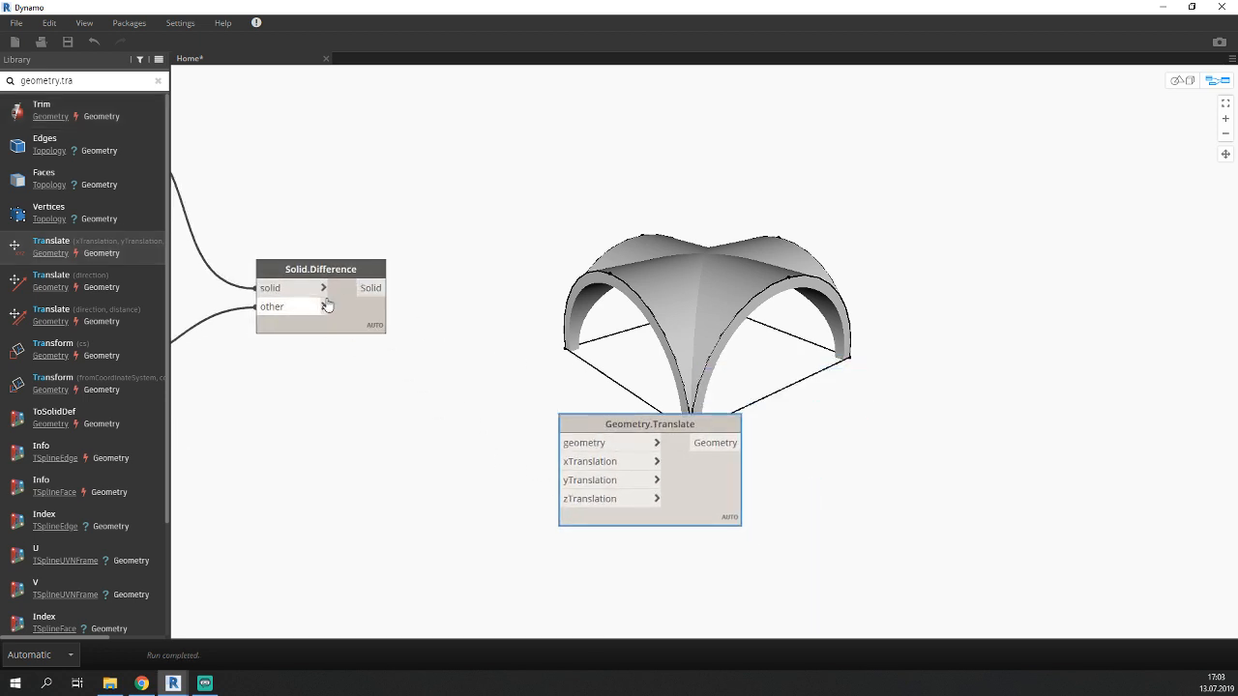
pyautogui.moveTo(369, 292); pyautogui.dragTo(562, 443)
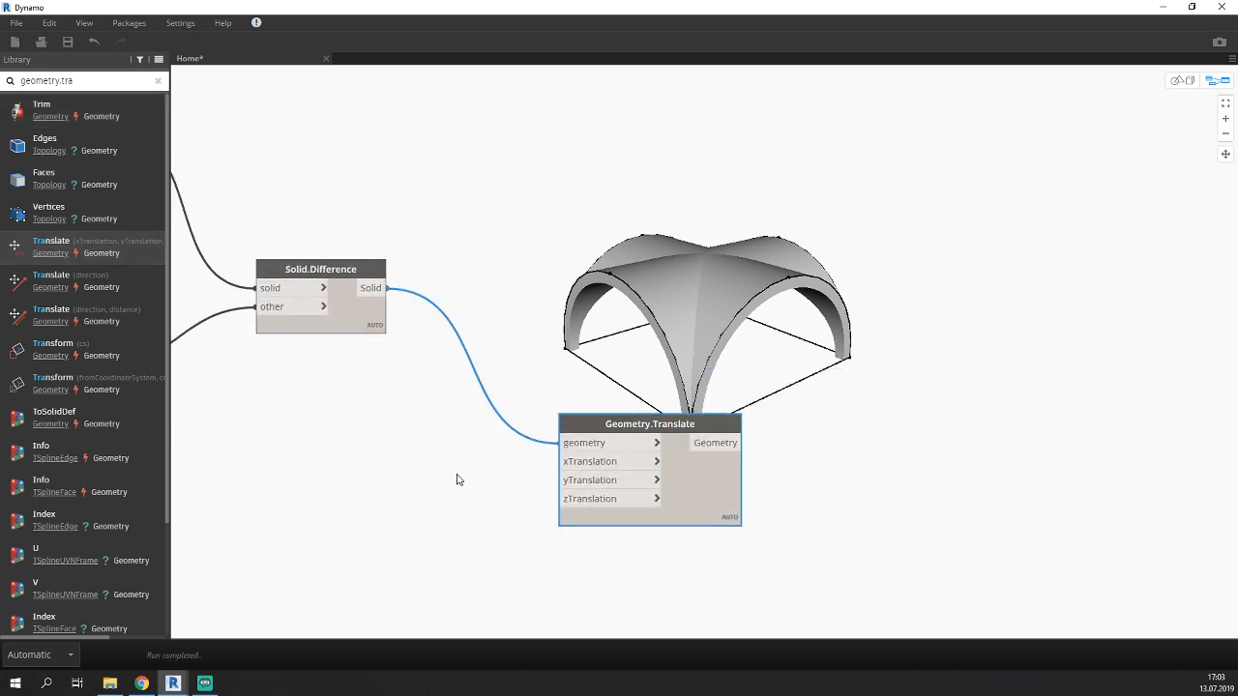
pyautogui.moveTo(458, 478); pyautogui.dragTo(419, 446, button='middle')
pyautogui.click(312, 284)
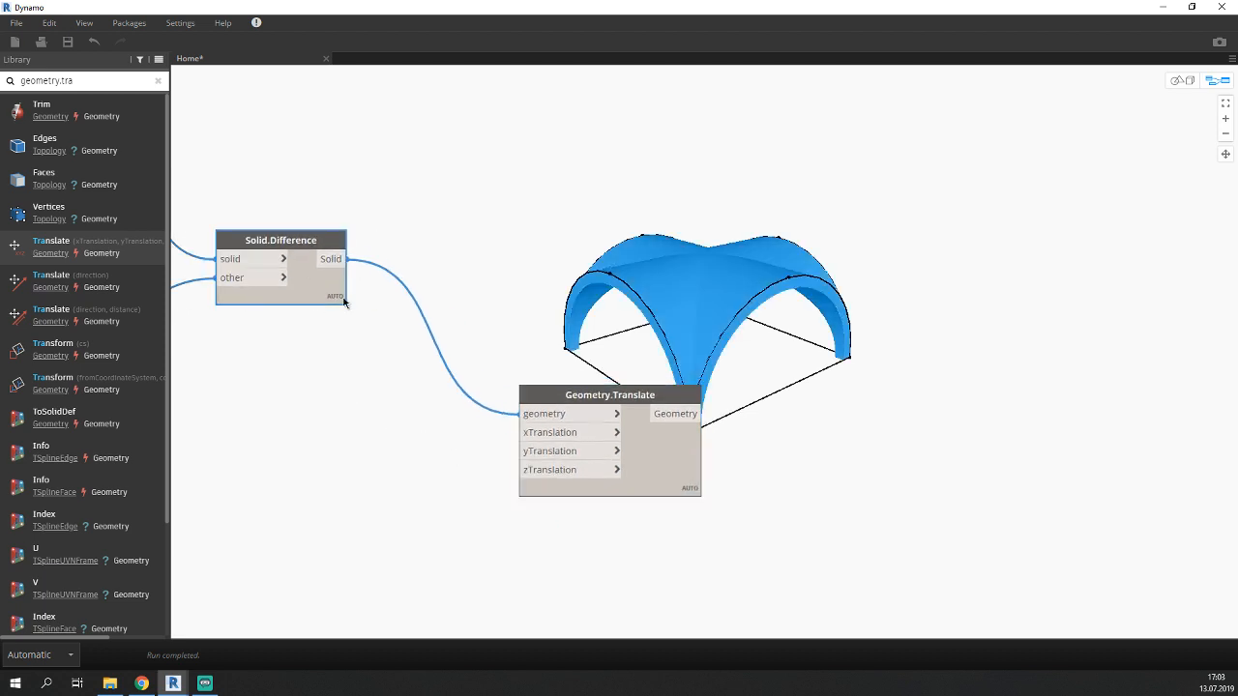
pyautogui.click(655, 464)
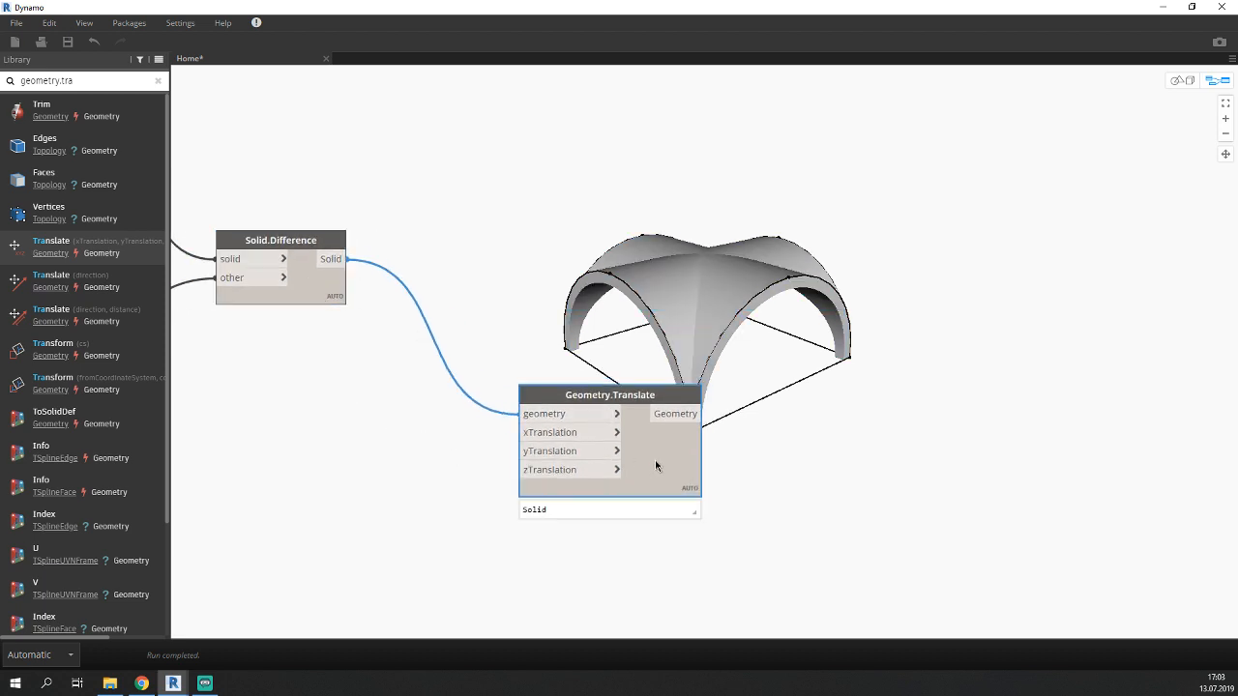
pyautogui.moveTo(525, 336); pyautogui.dragTo(543, 348, button='middle')
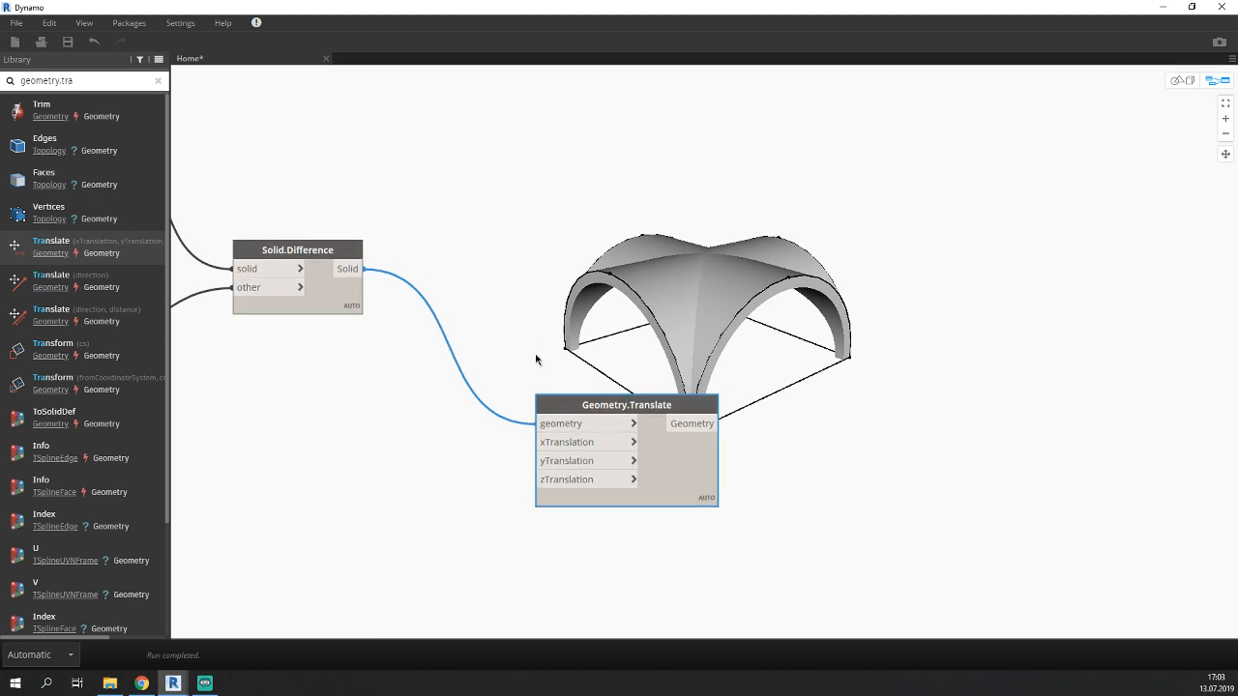
# Create a Code Block with the value 1000, connect it to xTranslation, and compare the original and translated vaults.
pyautogui.doubleClick(360, 493)
pyautogui.write('10')
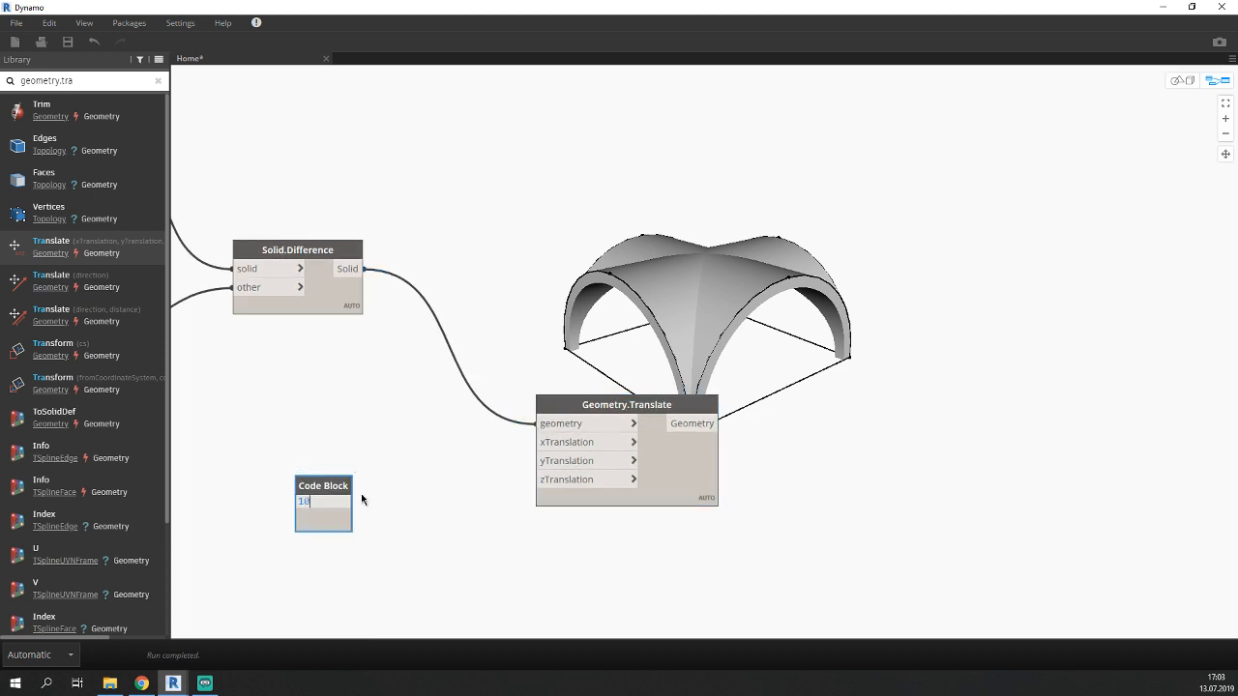
pyautogui.write('00')
pyautogui.click(402, 485)
pyautogui.moveTo(349, 501); pyautogui.dragTo(537, 442)
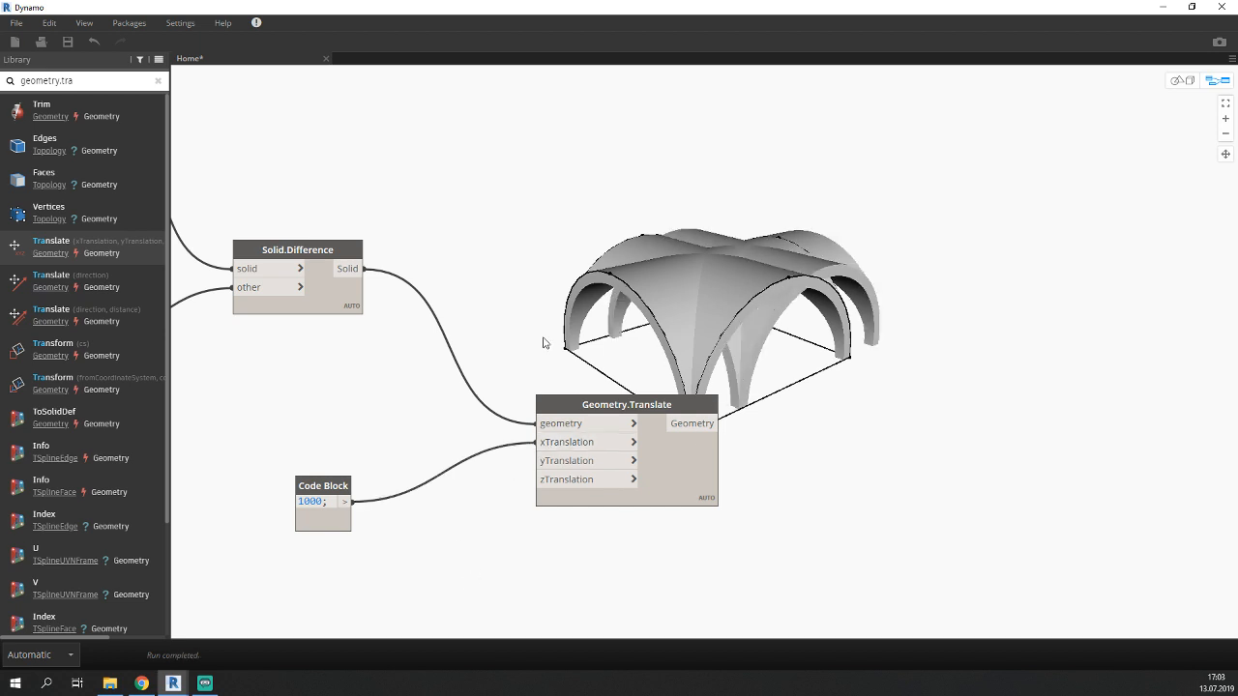
pyautogui.click(322, 300)
pyautogui.click(662, 494)
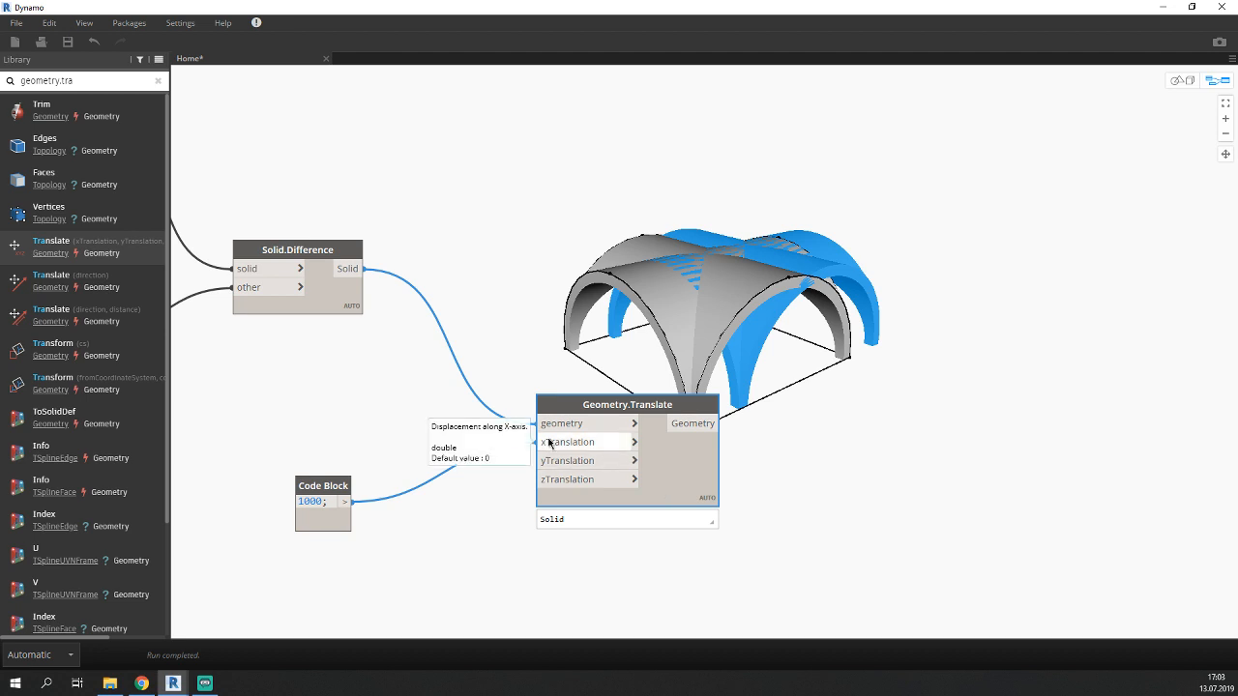
# Disconnect the 1000 Code Block from xTranslation and move the block to free space below the Solid.Difference node.
pyautogui.moveTo(527, 445); pyautogui.dragTo(301, 485)
pyautogui.moveTo(397, 564); pyautogui.dragTo(418, 411, button='middle')
pyautogui.moveTo(330, 326); pyautogui.dragTo(387, 416)
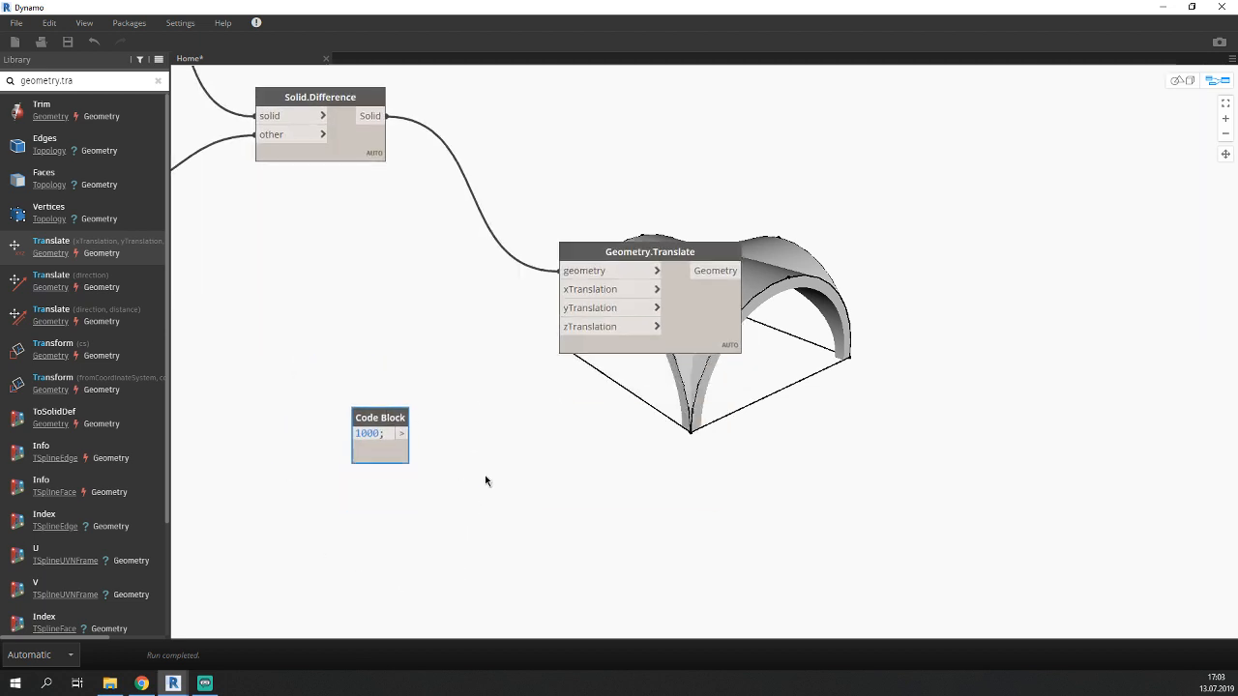
# Add a Watch node and connect the Code Block's output to it.
pyautogui.rightClick(558, 492)
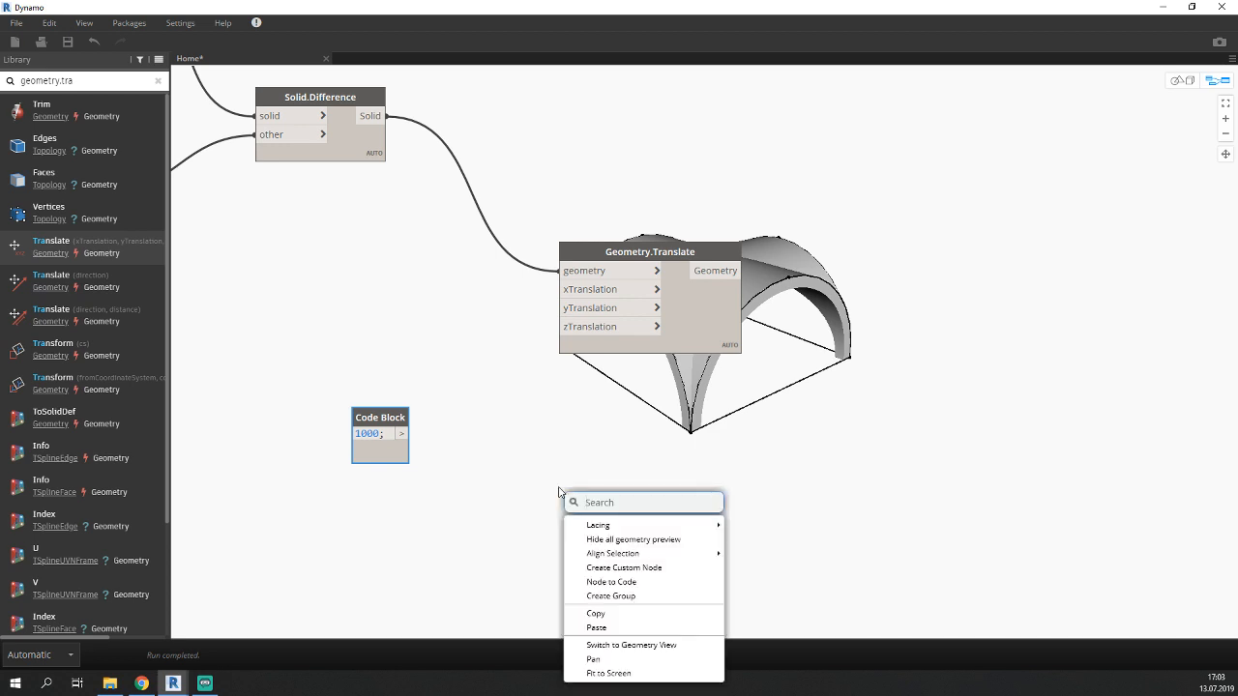
pyautogui.write('watch')
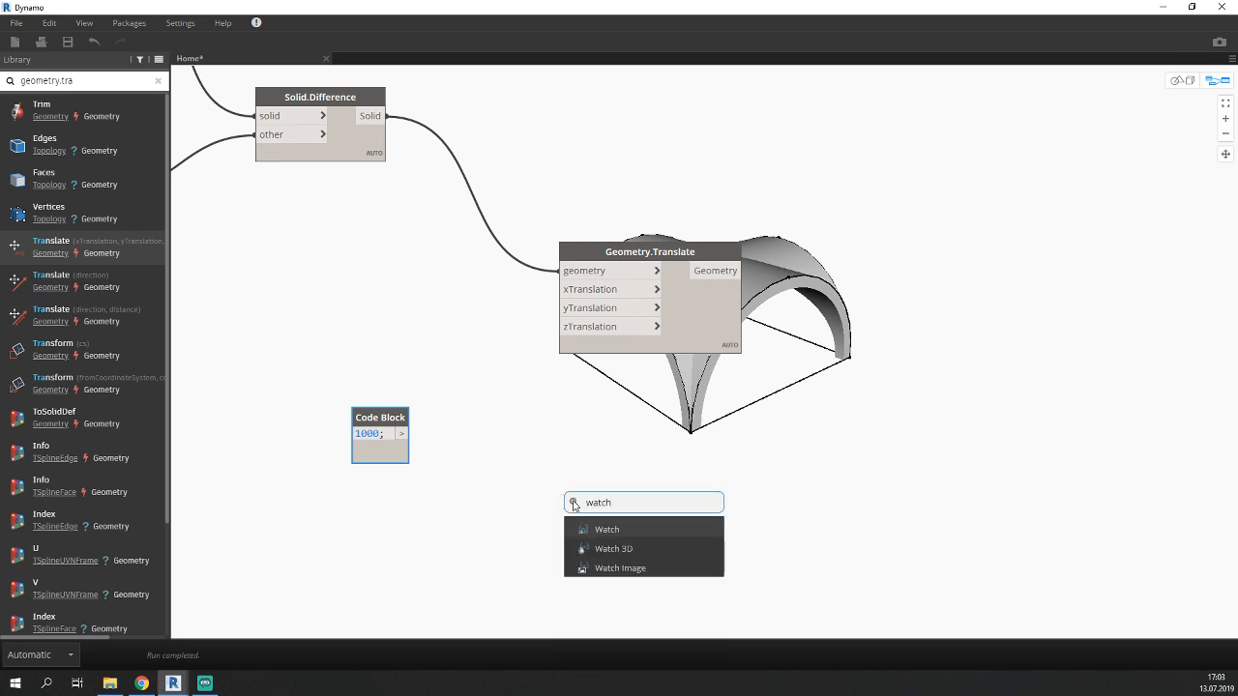
pyautogui.click(611, 529)
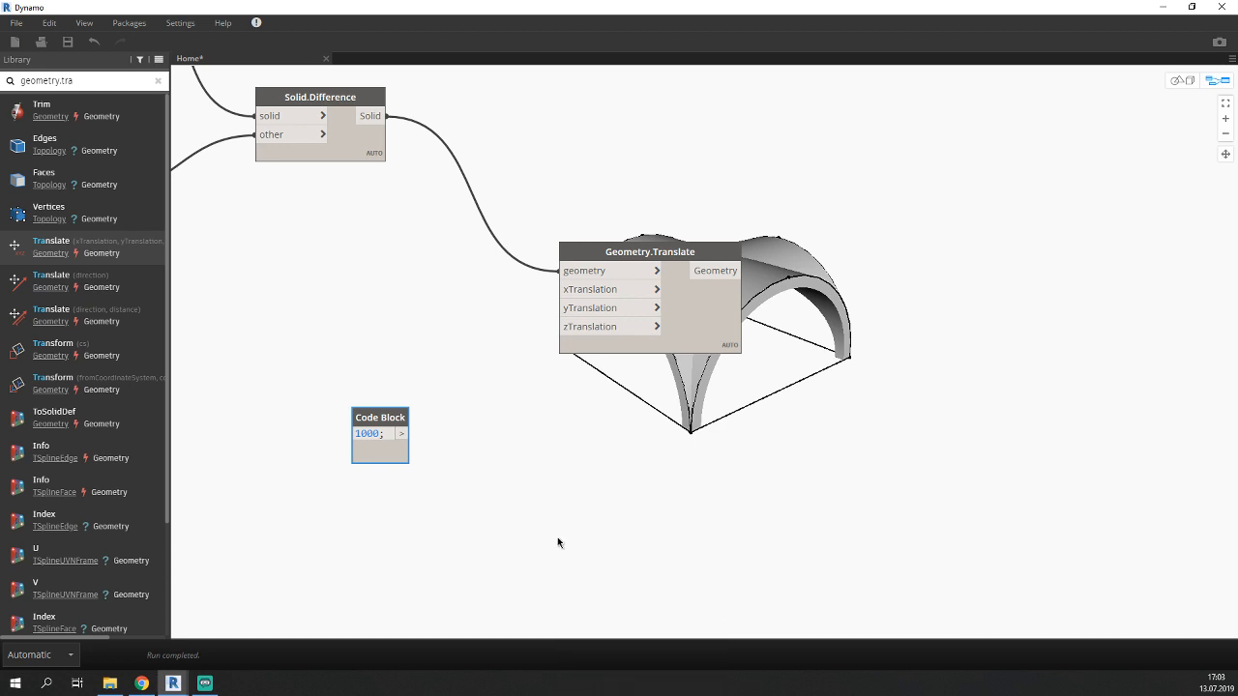
pyautogui.click(409, 433)
pyautogui.click(609, 513)
pyautogui.moveTo(630, 496); pyautogui.dragTo(625, 448)
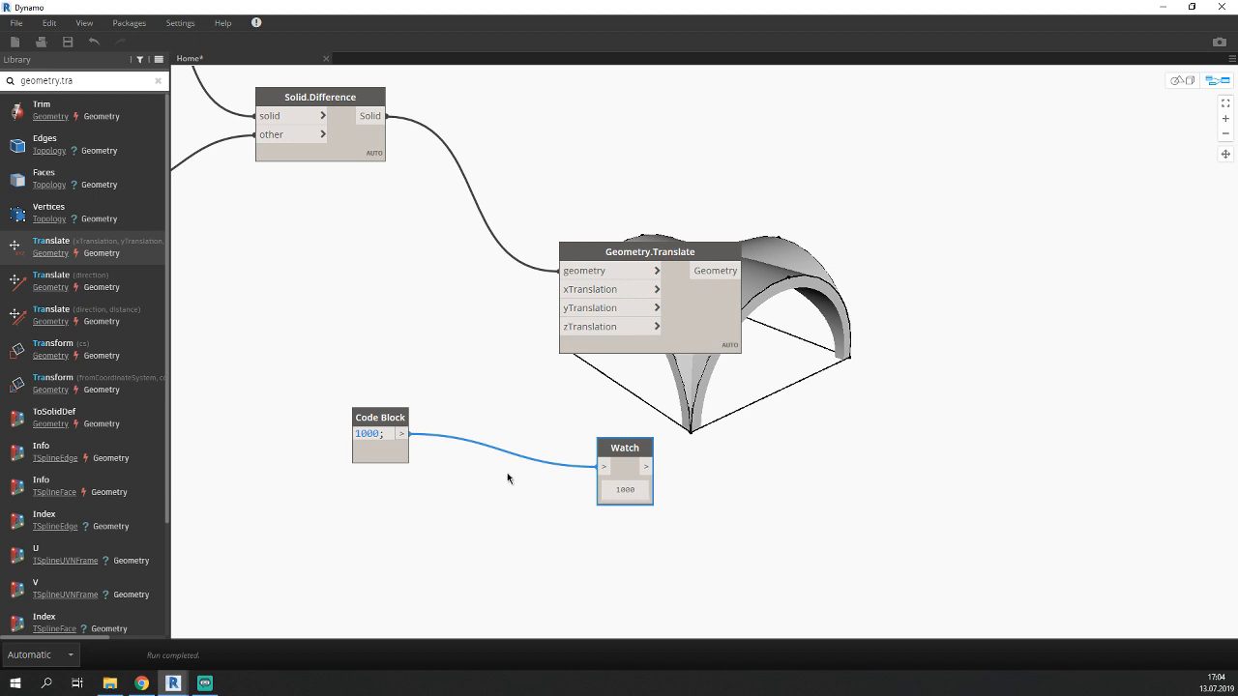
# Replace the Code Block's value with the range 0..10..1.
pyautogui.moveTo(379, 432); pyautogui.dragTo(241, 431)
pyautogui.write('0..10..')
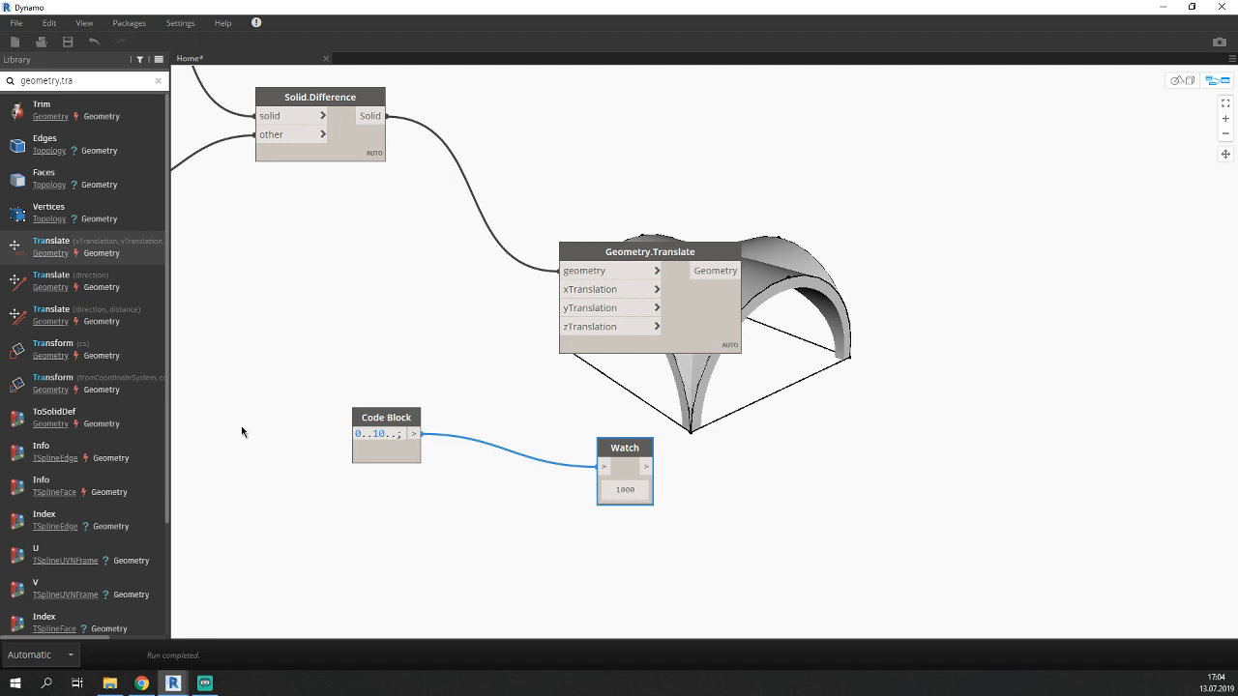
pyautogui.write('1')
pyautogui.click(241, 425)
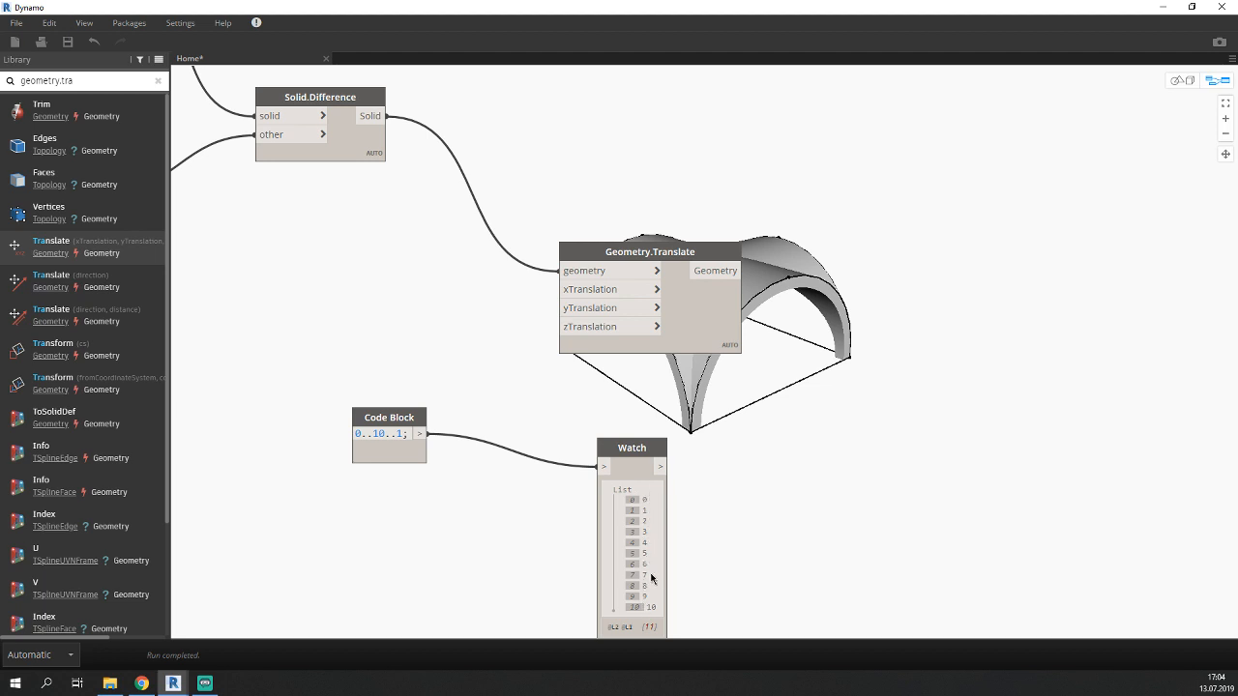
# Try increments of 2, 3 and 5 in the Code Block's range and place the Watch node closer to it.
pyautogui.doubleClick(399, 435)
pyautogui.write('2')
pyautogui.click(484, 489)
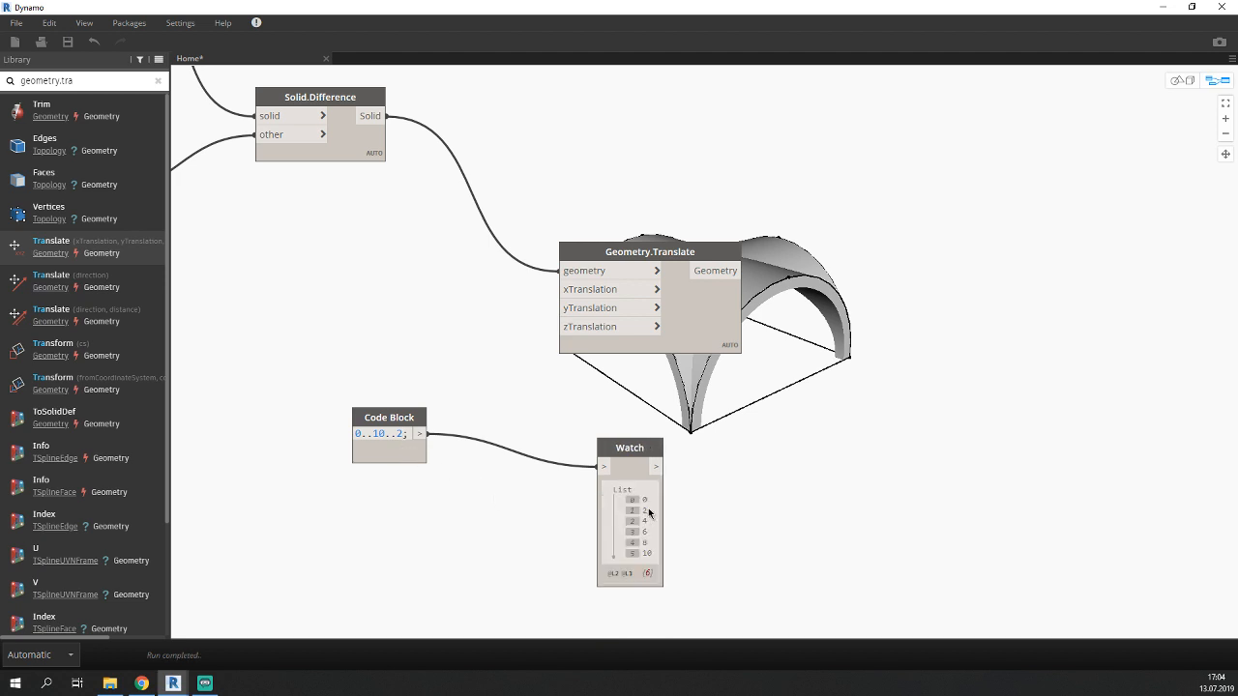
pyautogui.doubleClick(401, 434)
pyautogui.write('3')
pyautogui.click(489, 494)
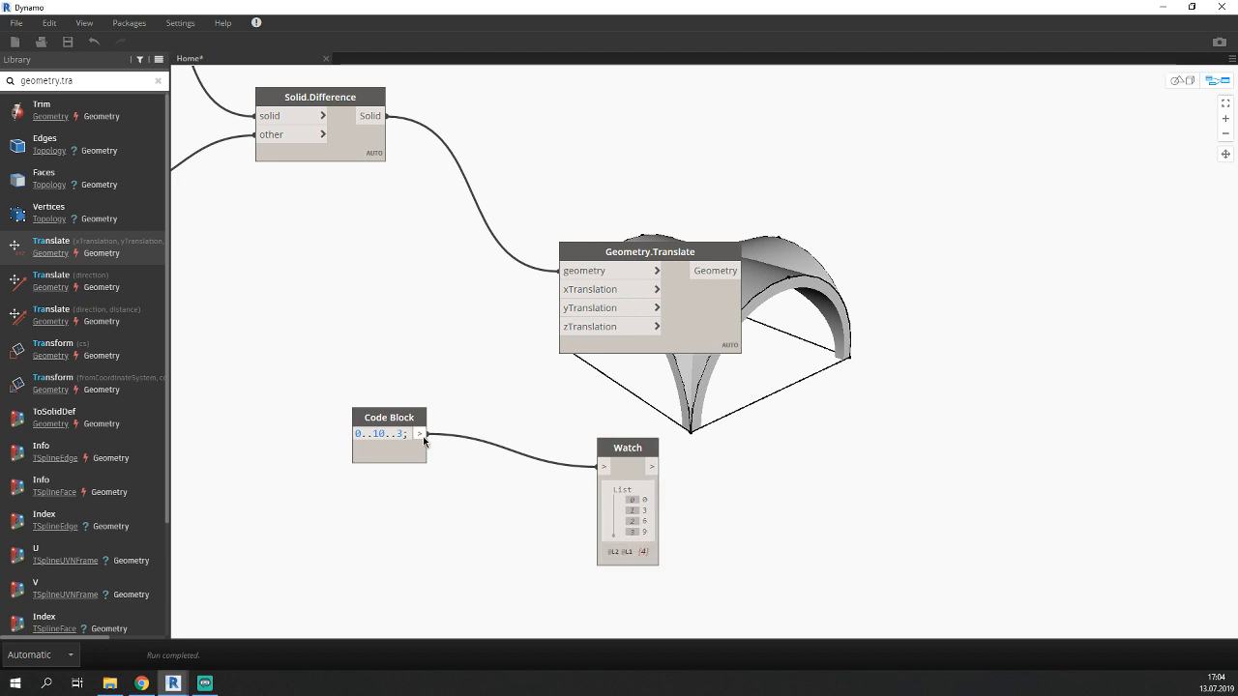
pyautogui.doubleClick(403, 434)
pyautogui.write('5')
pyautogui.click(487, 486)
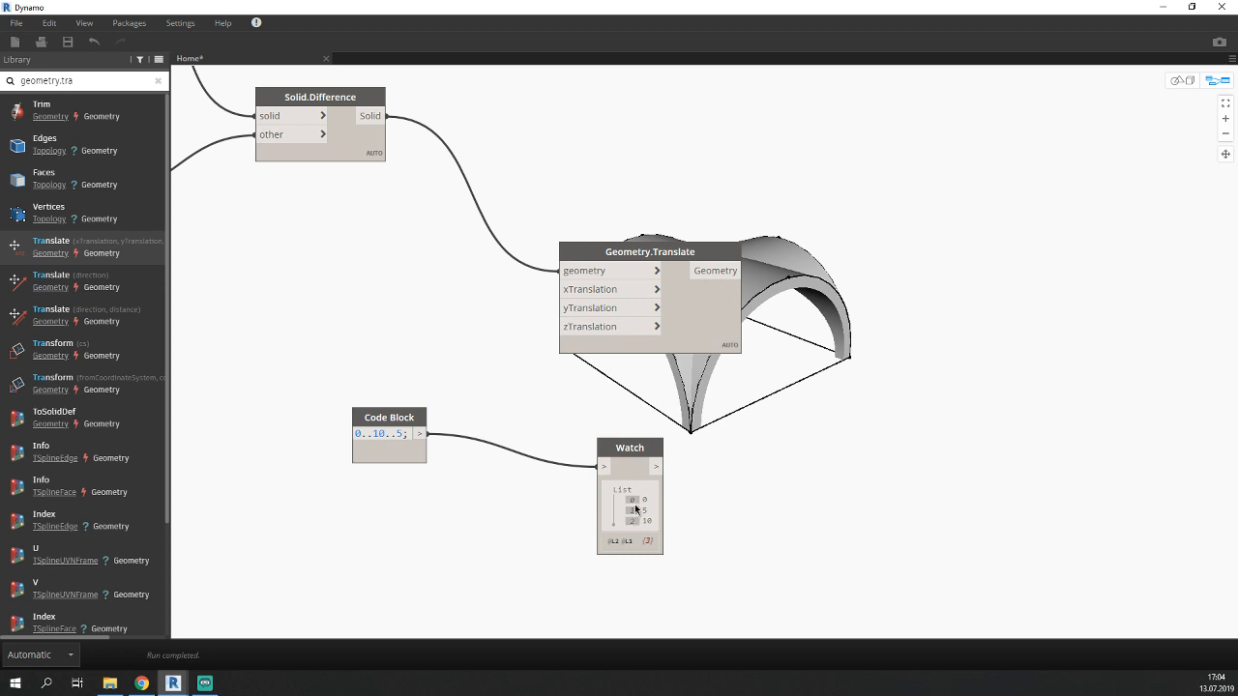
pyautogui.moveTo(649, 454); pyautogui.dragTo(542, 462)
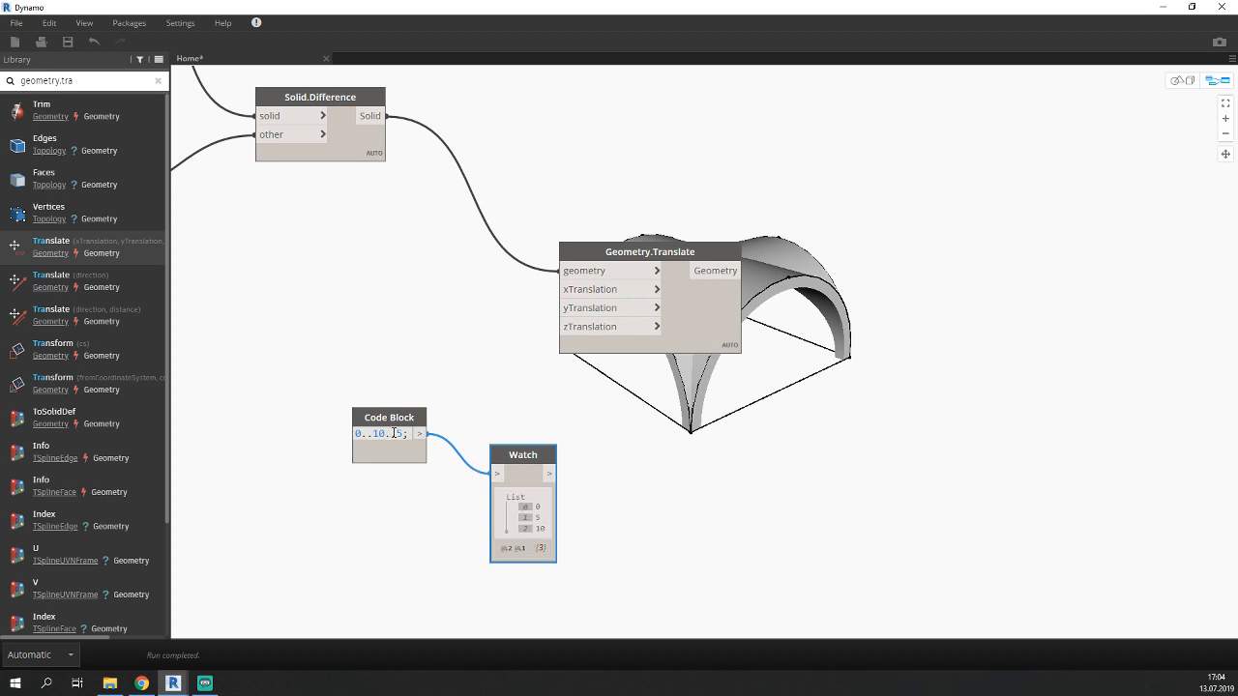
# Replace the Code Block's range with the single value 1 and delete the Watch node.
pyautogui.moveTo(398, 434)
pyautogui.moveTo(399, 433); pyautogui.dragTo(324, 434)
pyautogui.write('1')
pyautogui.press('Return')
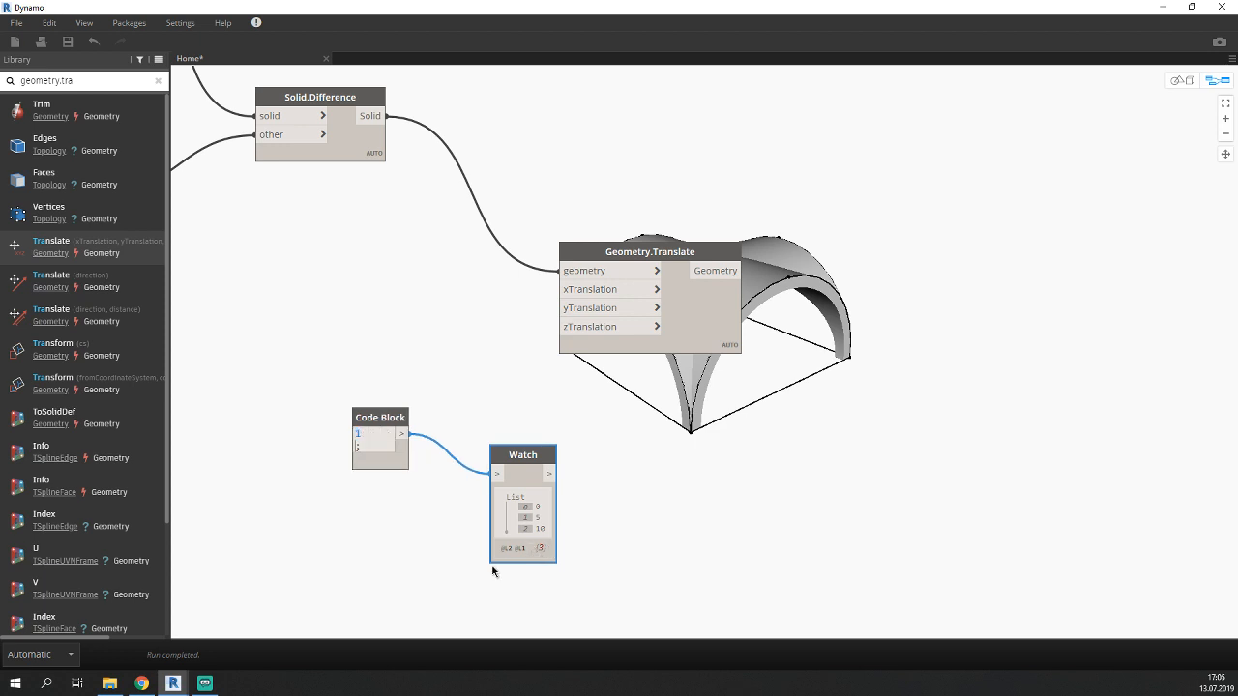
pyautogui.click(492, 571)
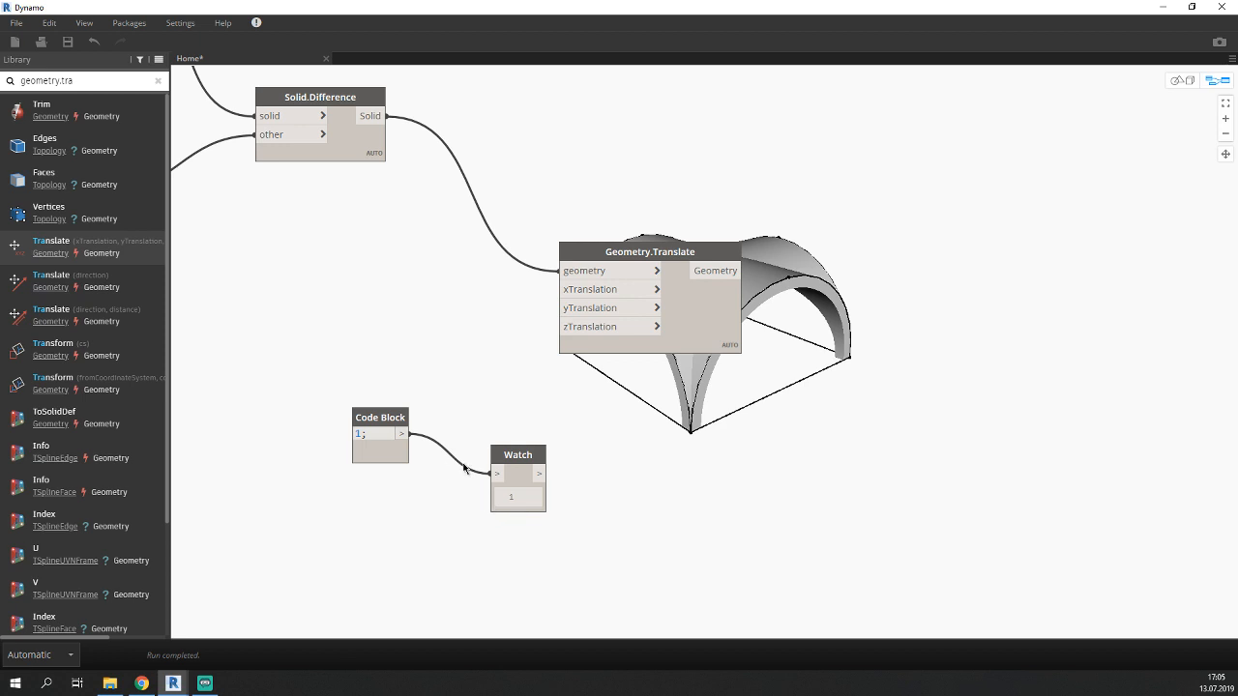
pyautogui.click(524, 461)
pyautogui.press('Delete')
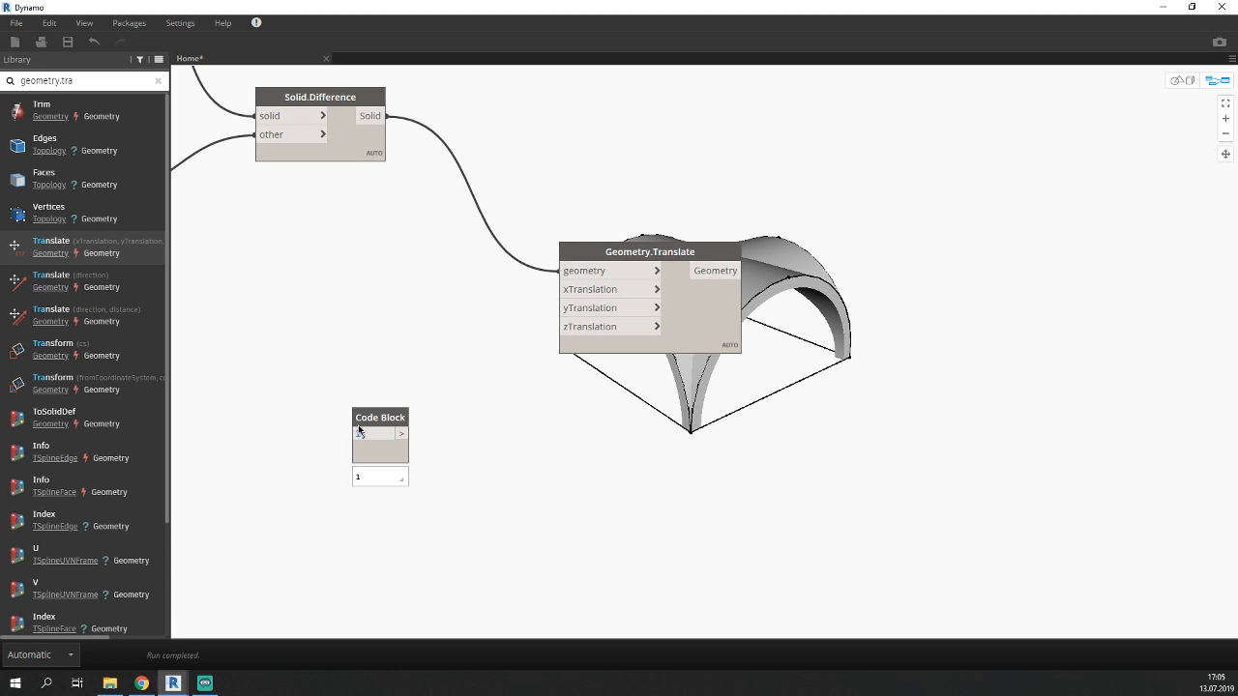
# Set the Code Block's range to 0..20000..4000 and connect its output to Geometry.Translate's xTranslation input.
pyautogui.click(359, 432)
pyautogui.press('BackSpace')
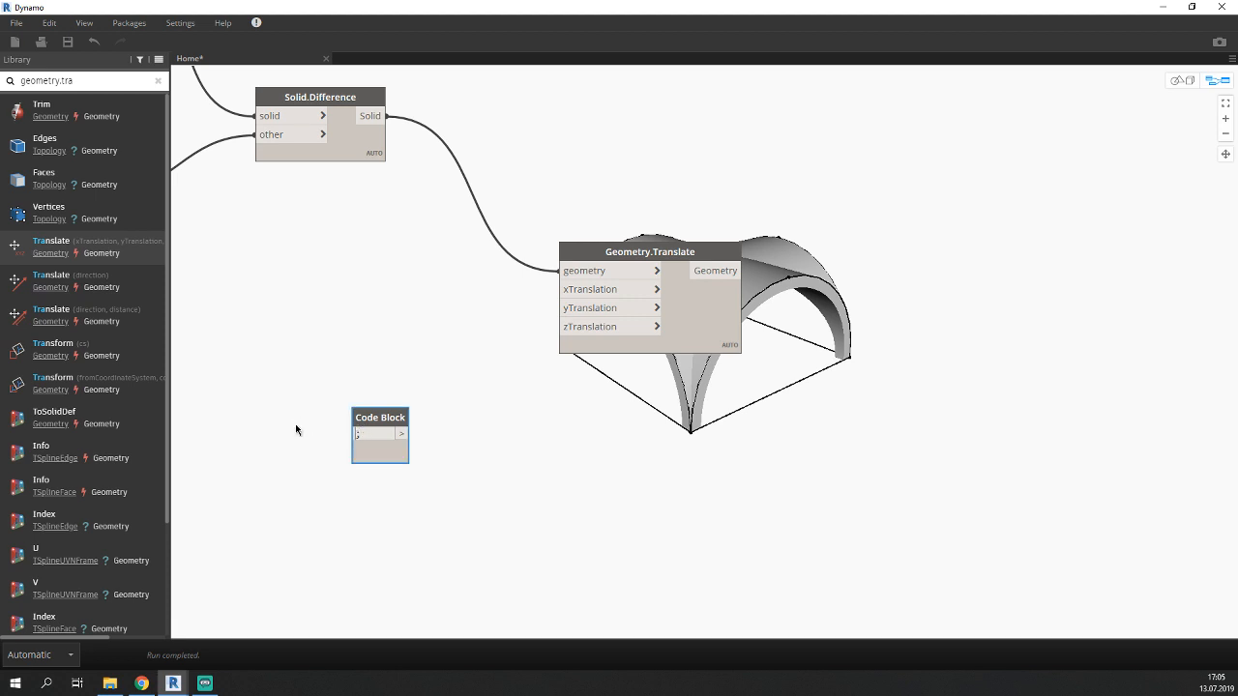
pyautogui.write('0')
pyautogui.write('..')
pyautogui.write('20000')
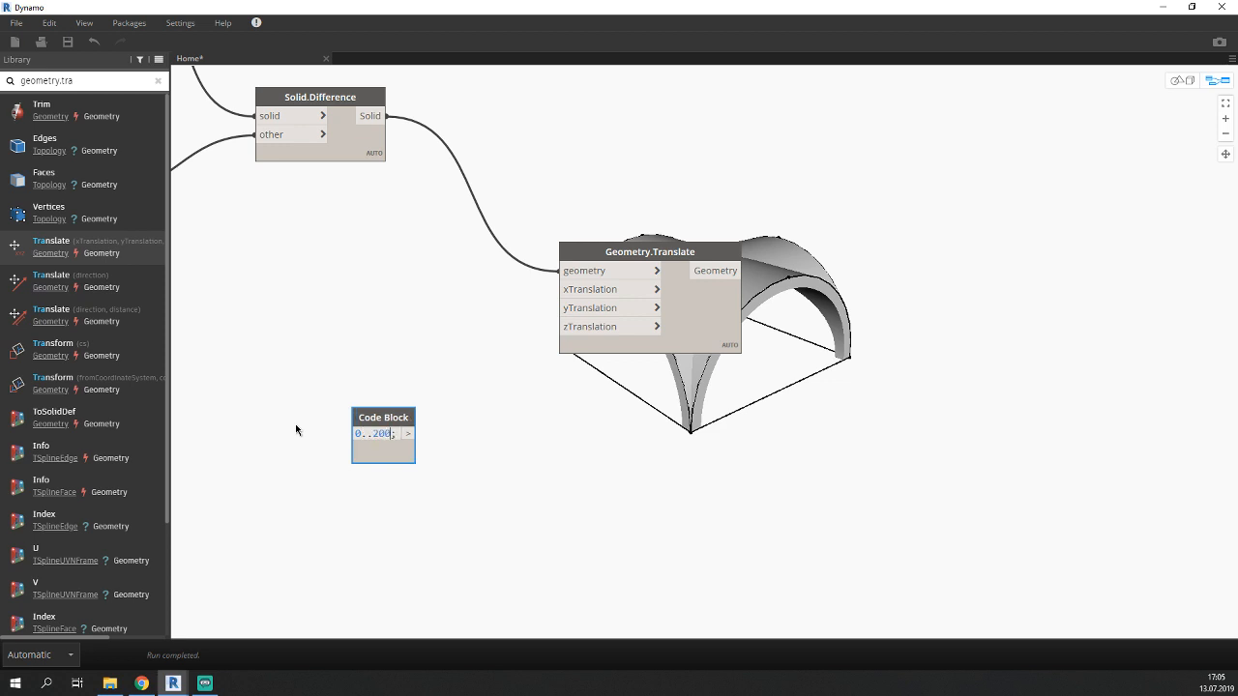
pyautogui.write('..')
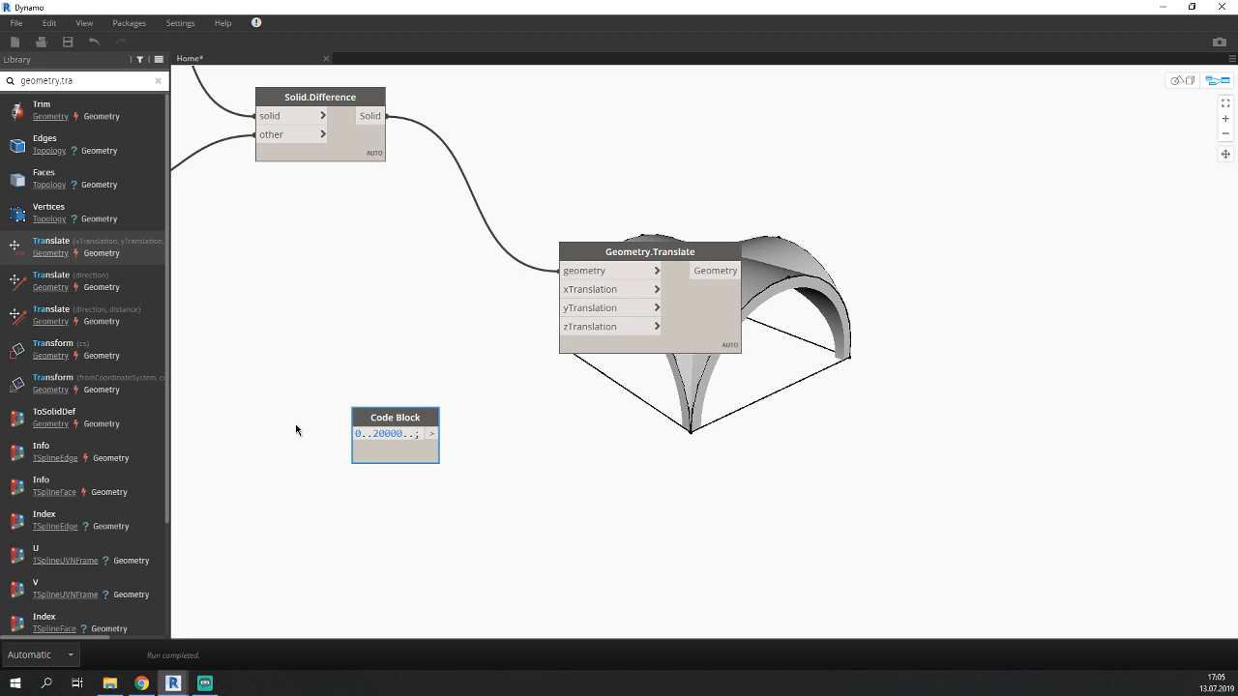
pyautogui.write('4000')
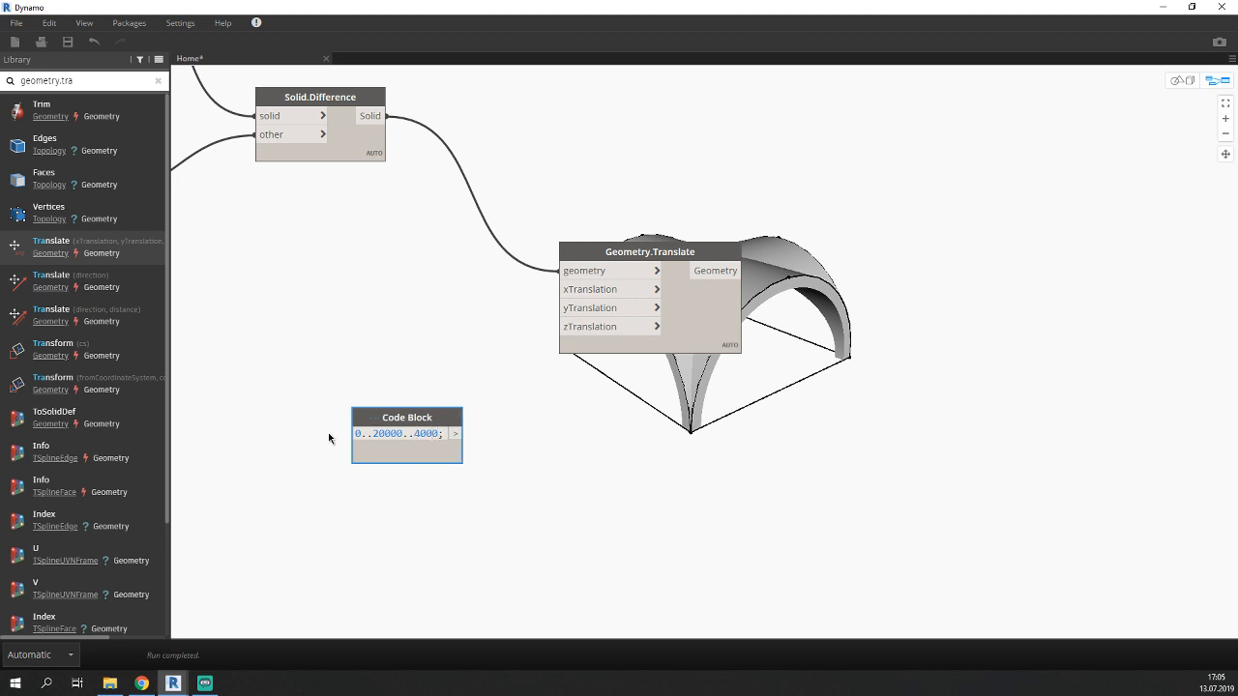
pyautogui.click(509, 531)
pyautogui.moveTo(455, 433)
pyautogui.moveTo(443, 476)
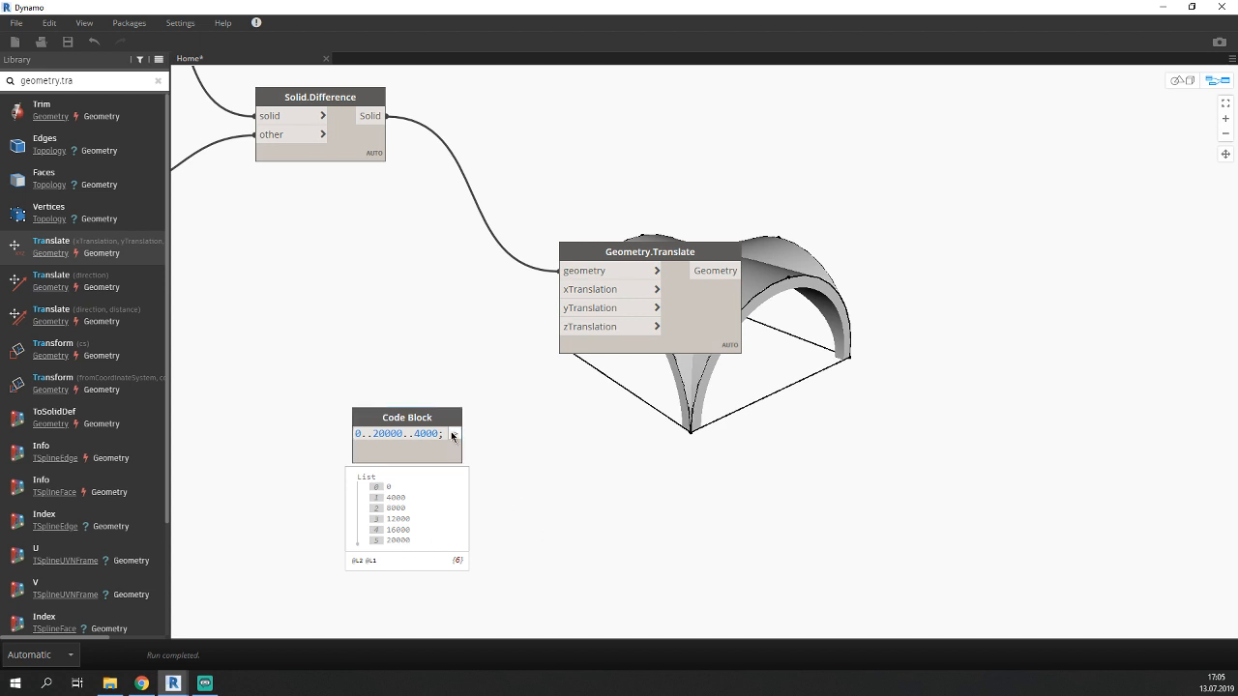
pyautogui.moveTo(461, 432); pyautogui.dragTo(565, 289)
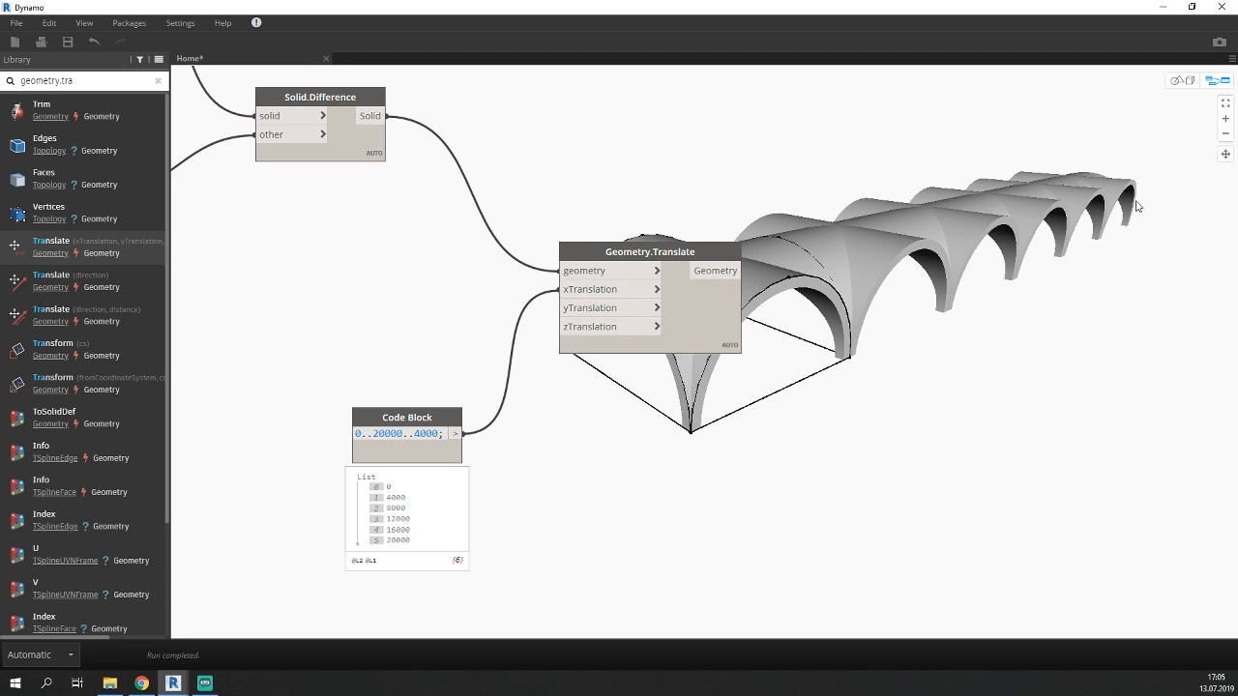
# Inspect the row of translated vaults in the 3D preview from several angles and return to the node graph.
pyautogui.click(1180, 80)
pyautogui.moveTo(1093, 298); pyautogui.dragTo(1068, 318)
pyautogui.scroll(-5, 1067, 319)
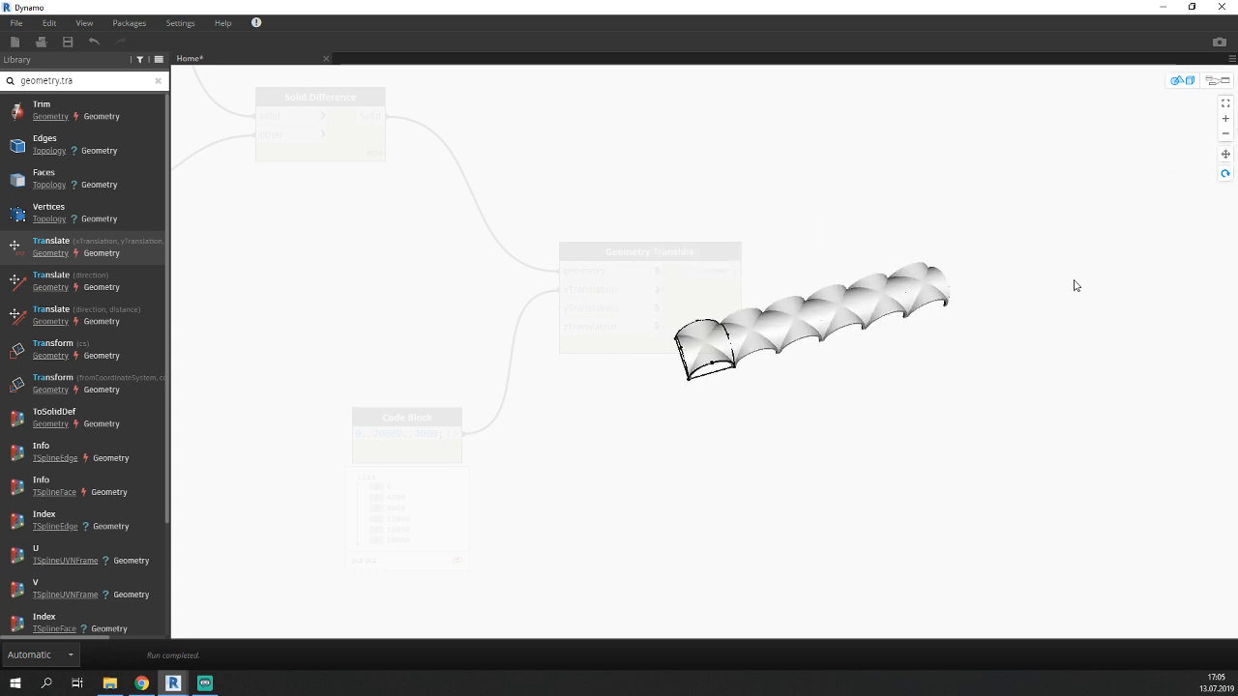
pyautogui.scroll(2, 1073, 283)
pyautogui.click(1225, 153)
pyautogui.moveTo(1023, 283); pyautogui.dragTo(865, 348)
pyautogui.click(1226, 173)
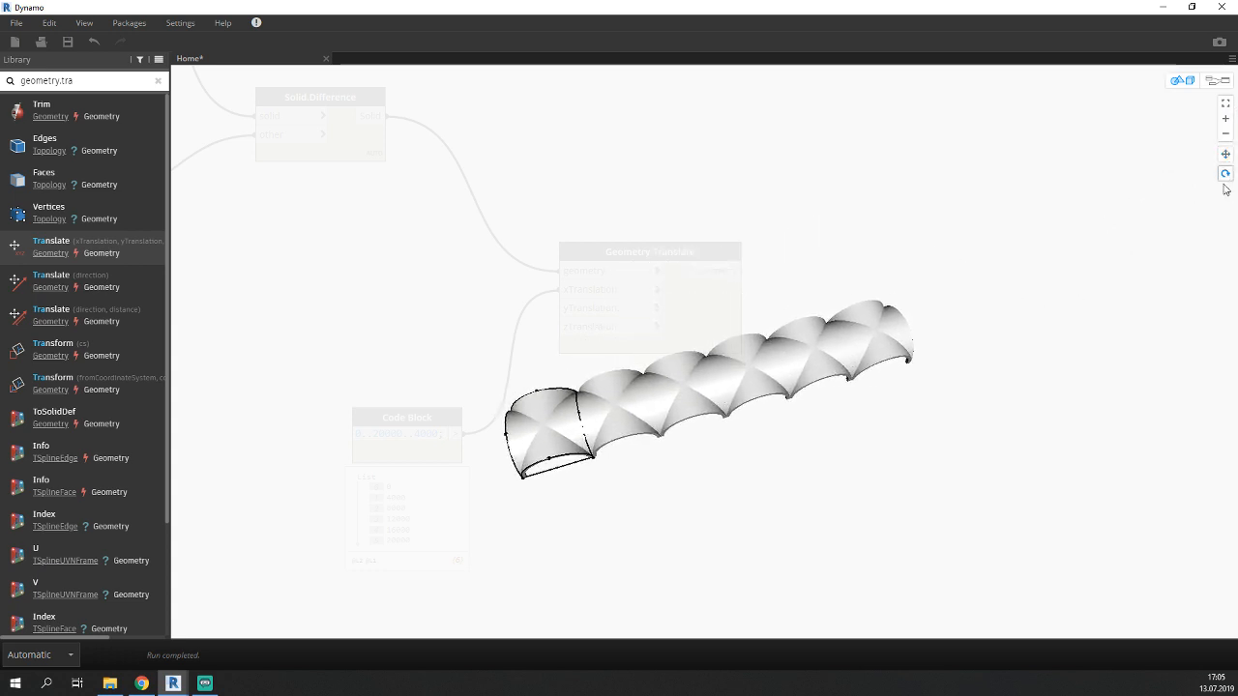
pyautogui.moveTo(738, 455); pyautogui.dragTo(774, 379)
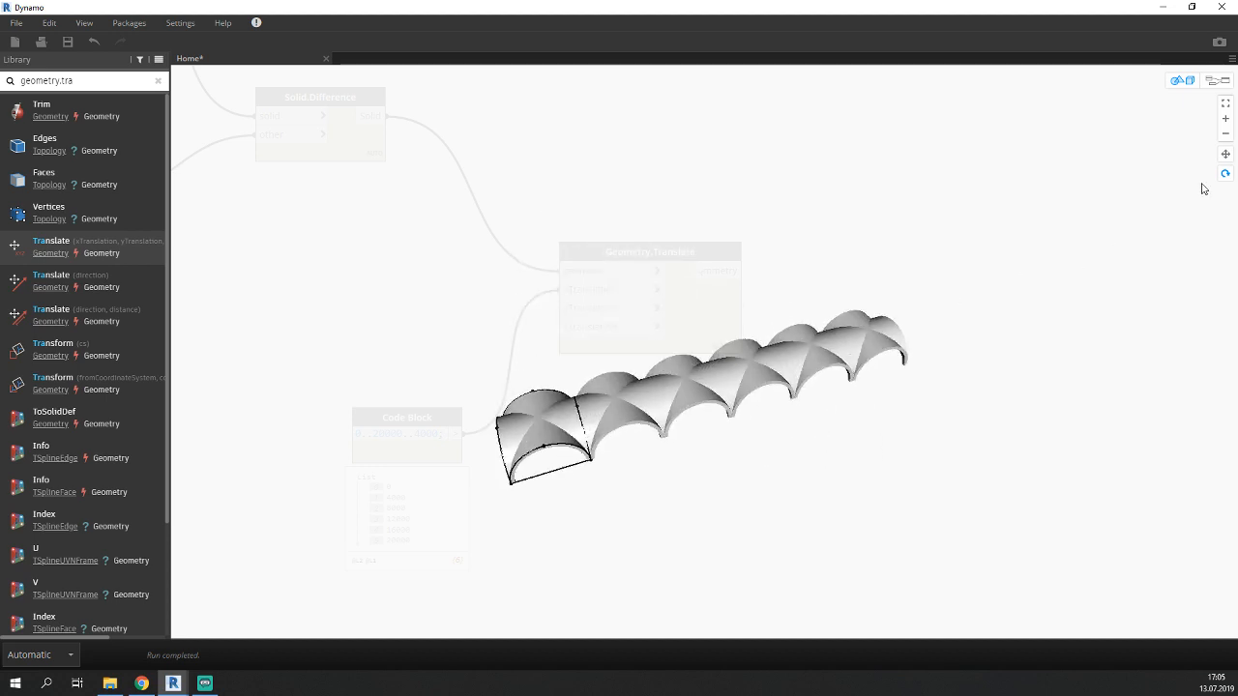
pyautogui.click(1216, 81)
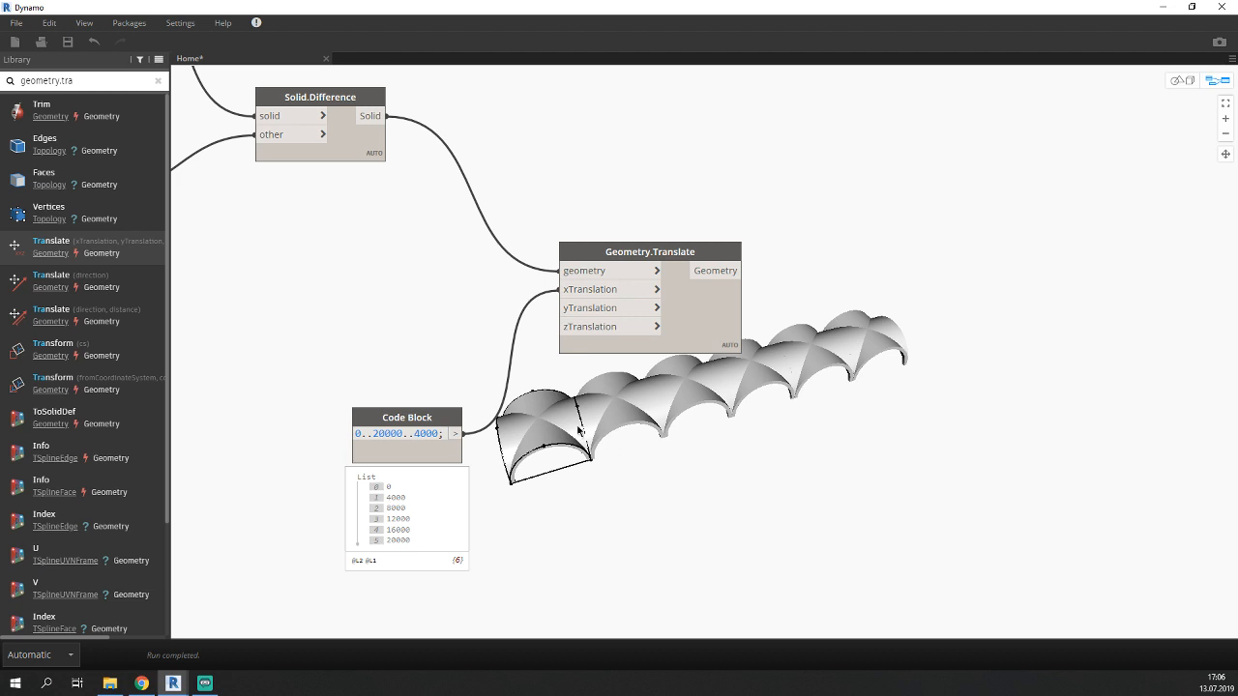
# Connect the same range to Geometry.Translate's yTranslation input and rearrange the Code Block and Geometry.Translate nodes clear of the preview.
pyautogui.moveTo(459, 434); pyautogui.dragTo(572, 311)
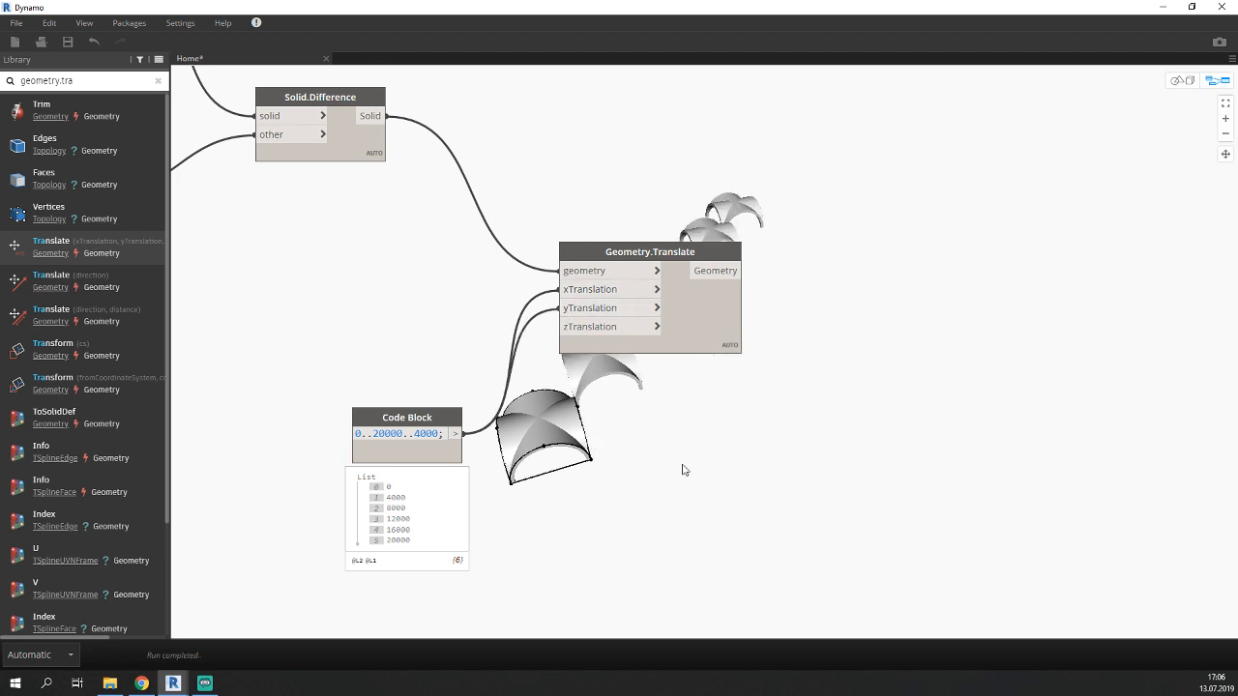
pyautogui.moveTo(621, 253); pyautogui.dragTo(466, 236)
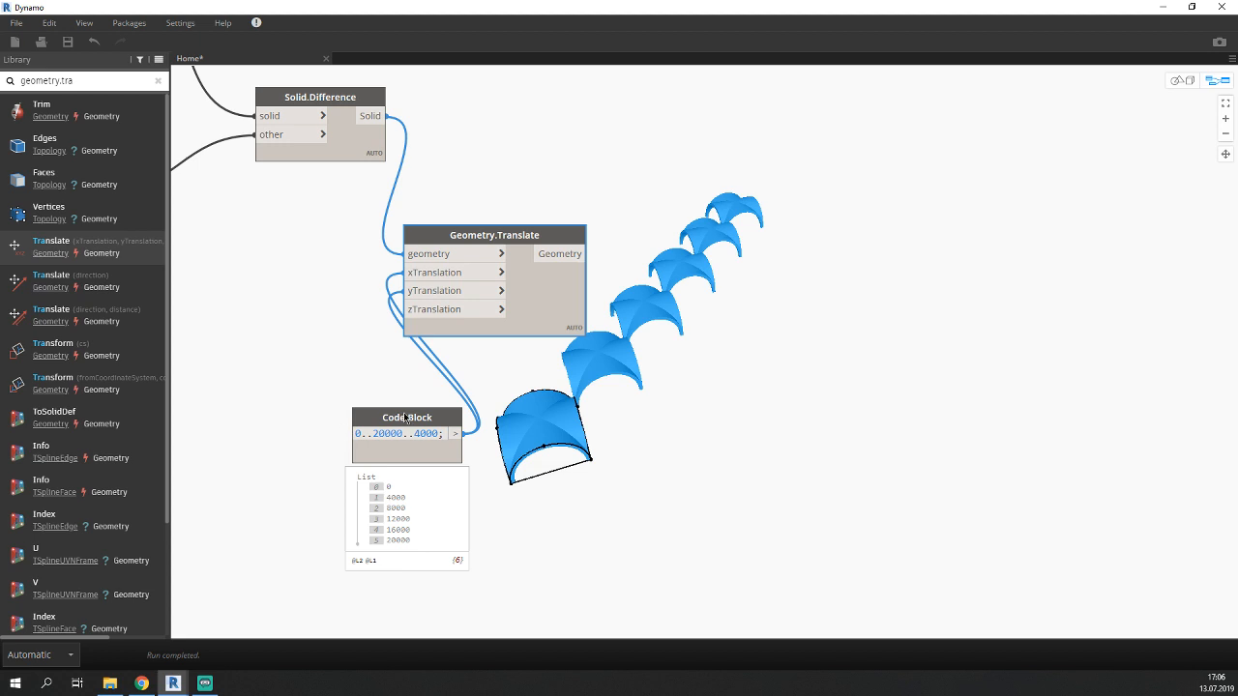
pyautogui.moveTo(406, 418); pyautogui.dragTo(228, 411)
pyautogui.moveTo(478, 237); pyautogui.dragTo(434, 240)
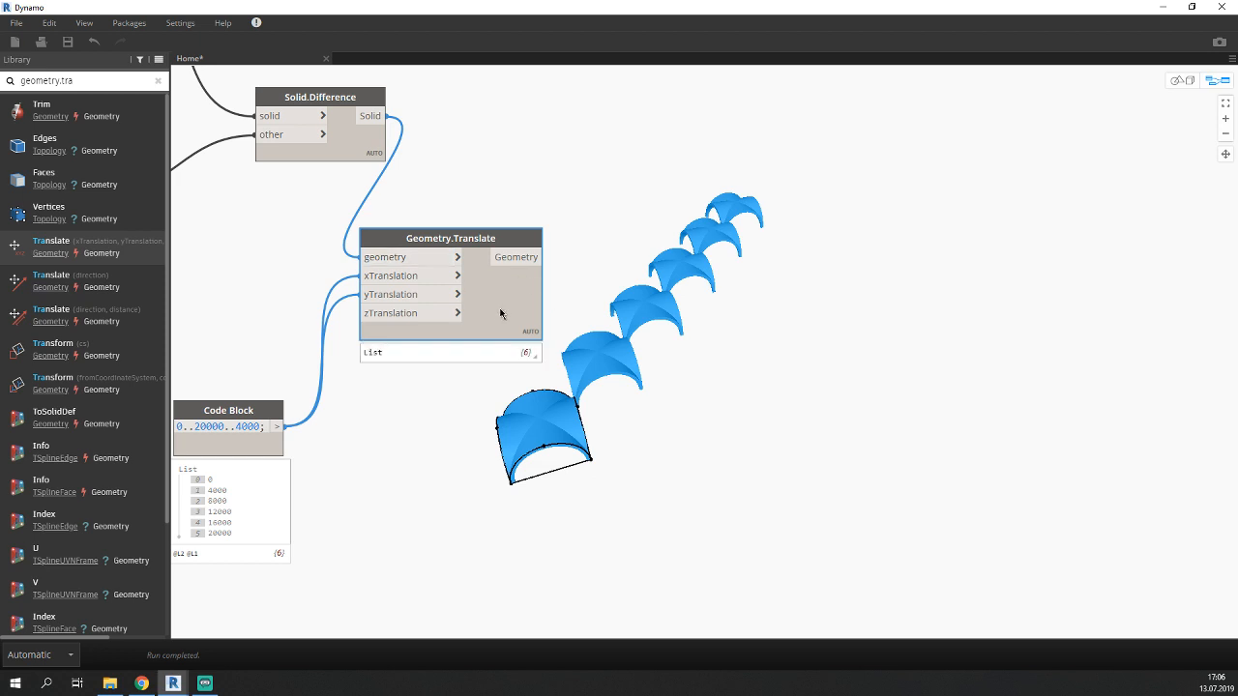
# Set the lacing of the Geometry.Translate node to Cross Product.
pyautogui.rightClick(524, 289)
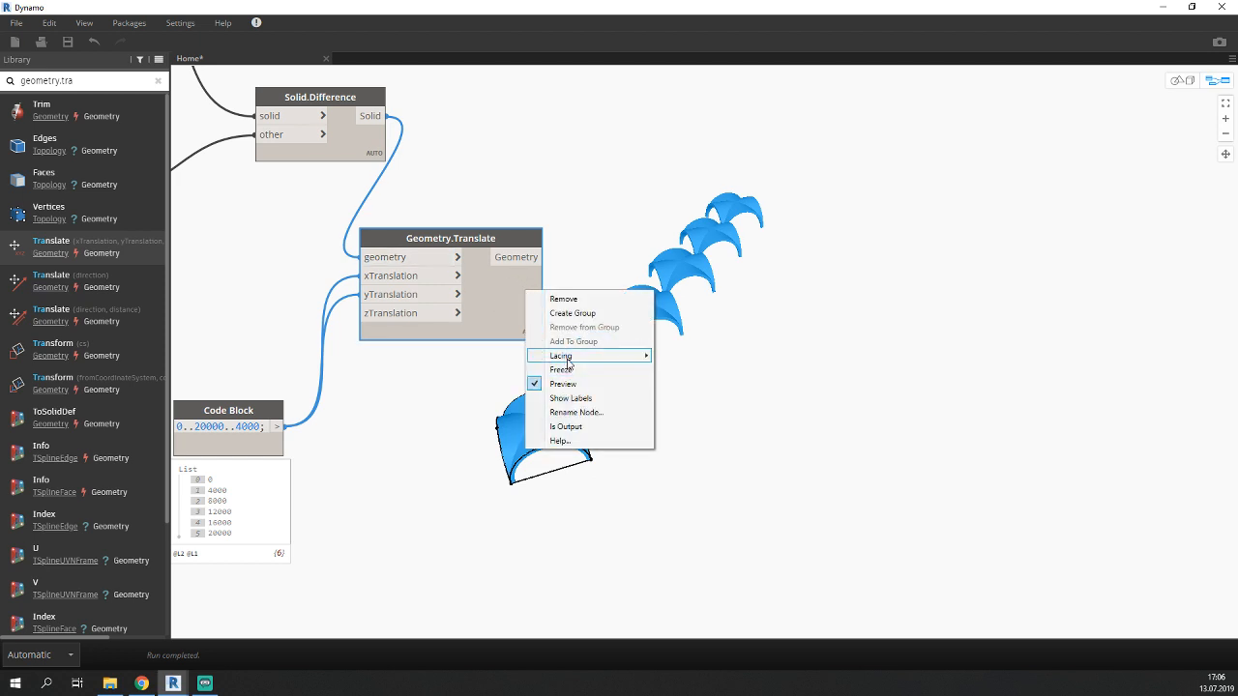
pyautogui.moveTo(569, 363)
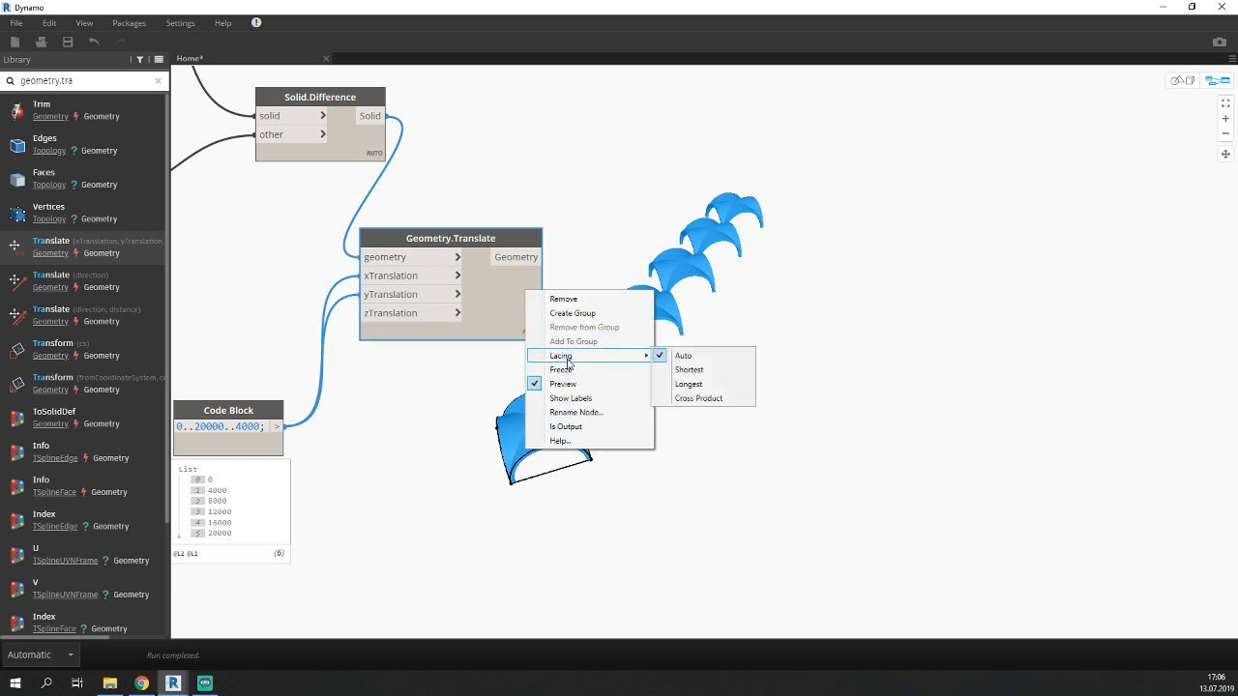
pyautogui.click(711, 401)
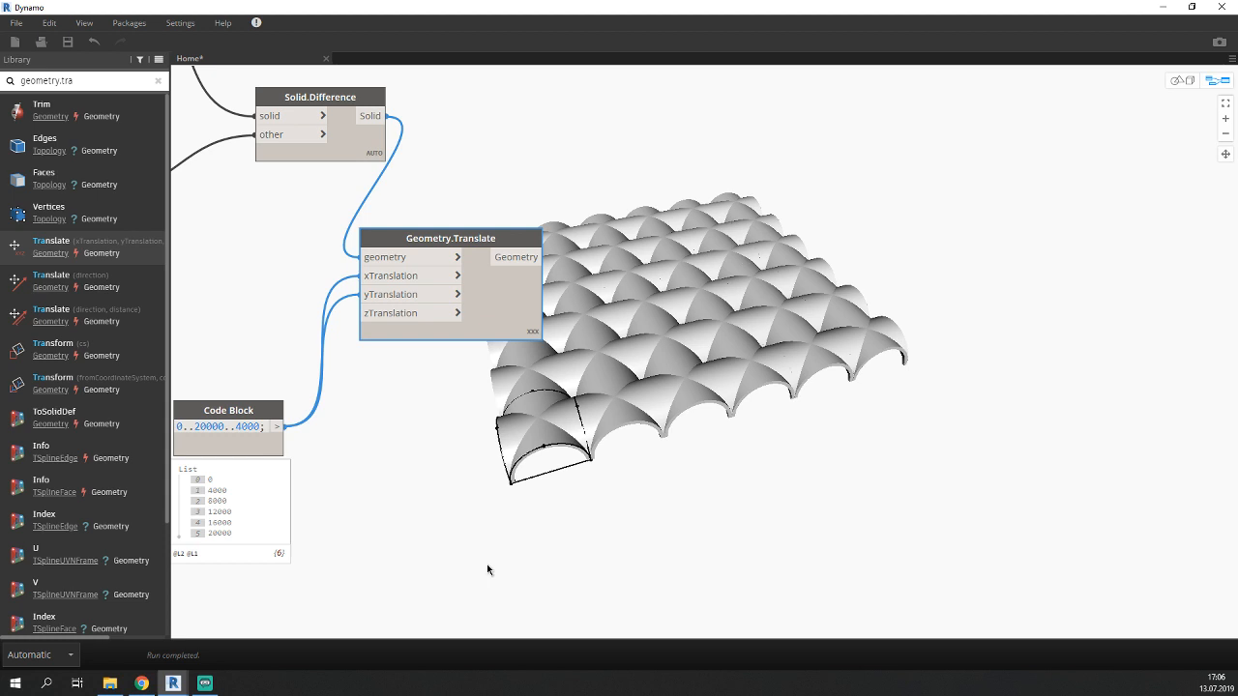
# Examine the vault grid in the 3D preview from above, from below and from the side.
pyautogui.click(1181, 80)
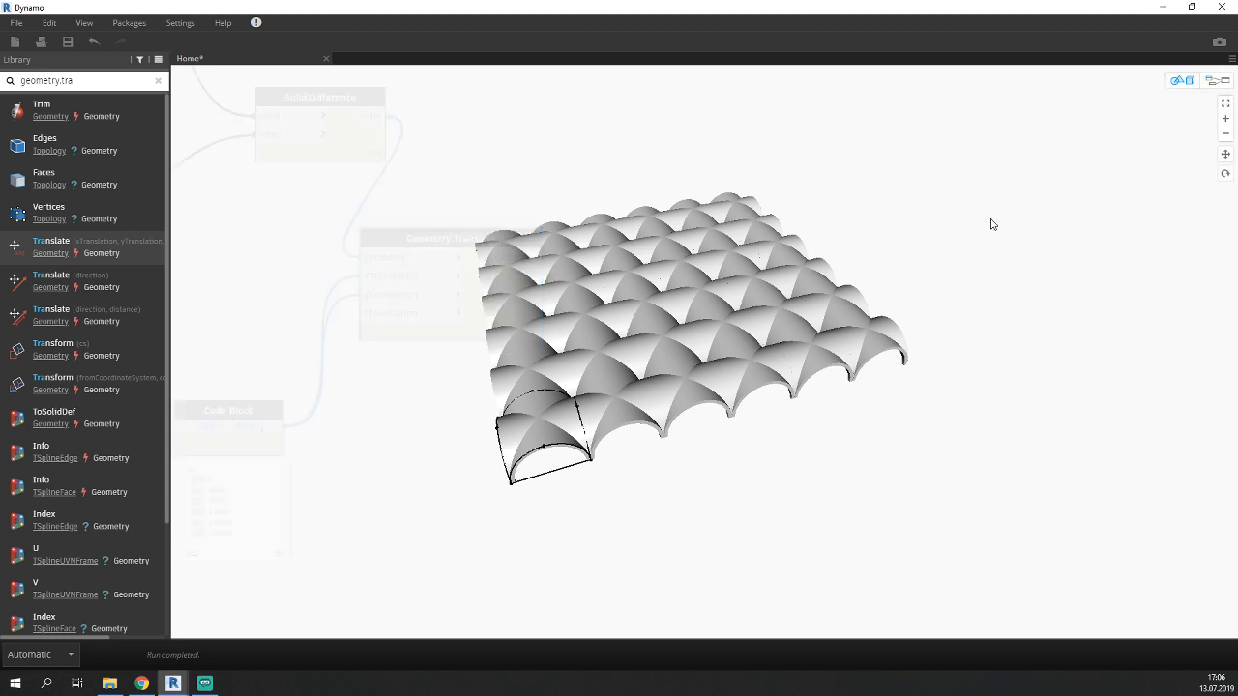
pyautogui.moveTo(620, 365); pyautogui.dragTo(750, 343, button='middle')
pyautogui.click(1226, 173)
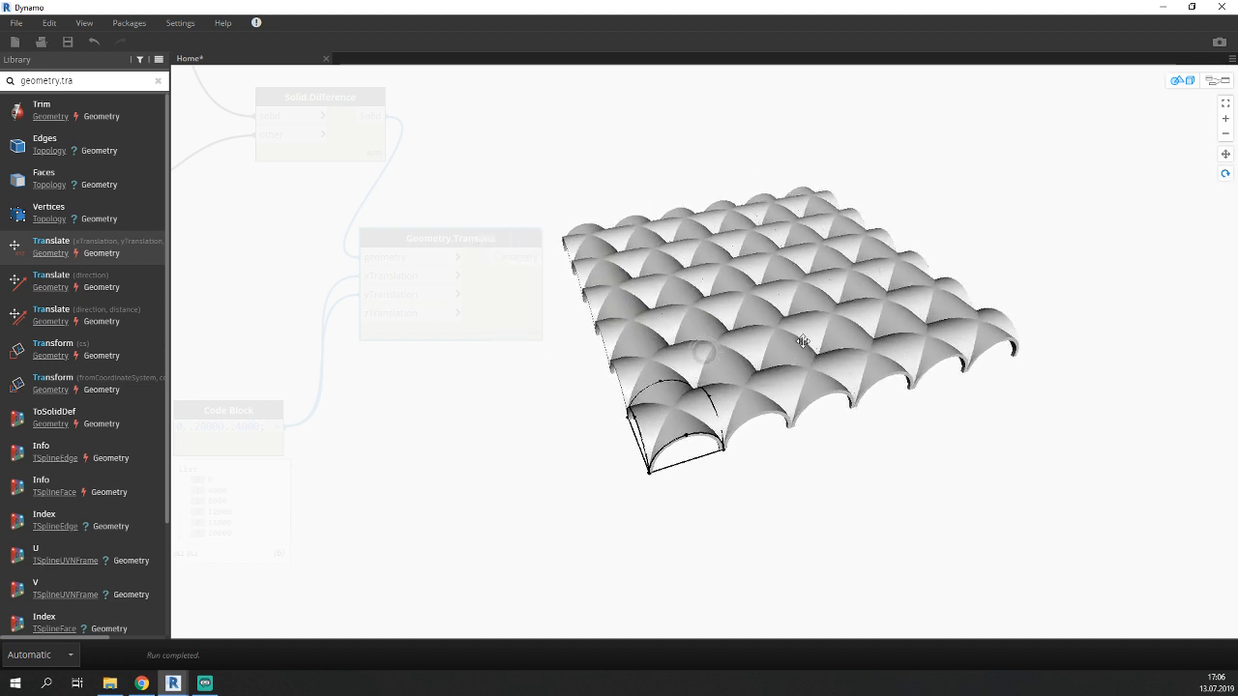
pyautogui.moveTo(803, 342); pyautogui.dragTo(829, 268)
pyautogui.scroll(3, 696, 449)
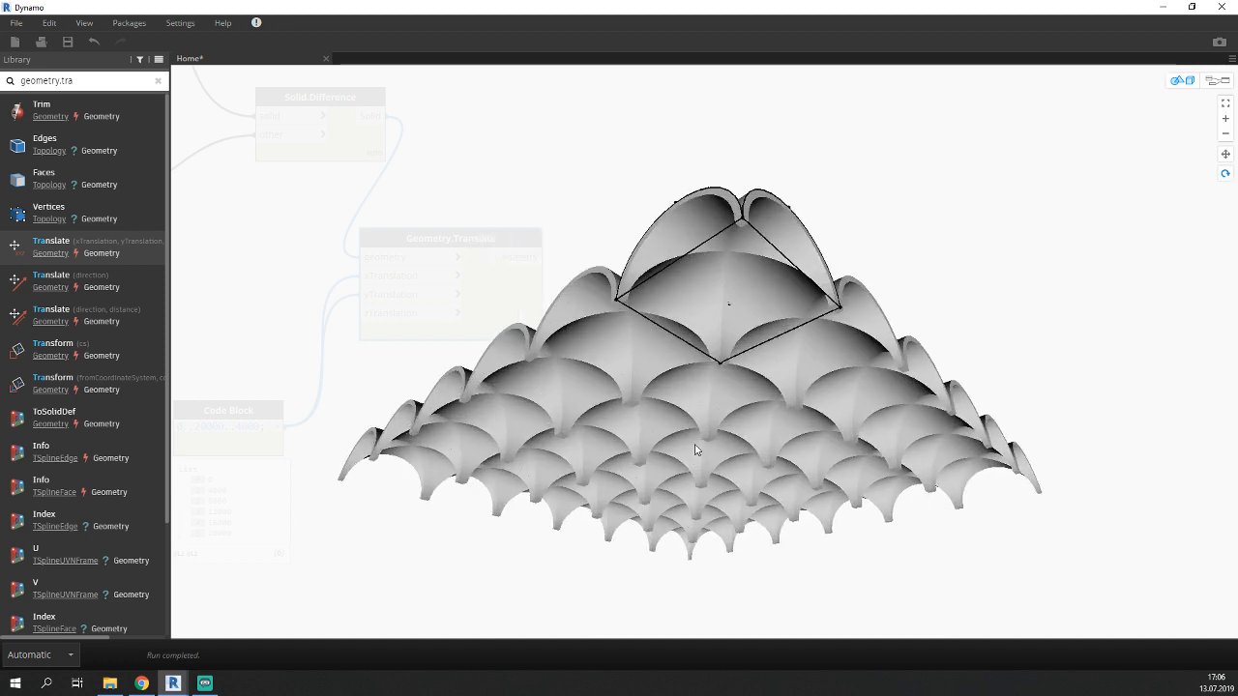
pyautogui.scroll(2, 696, 449)
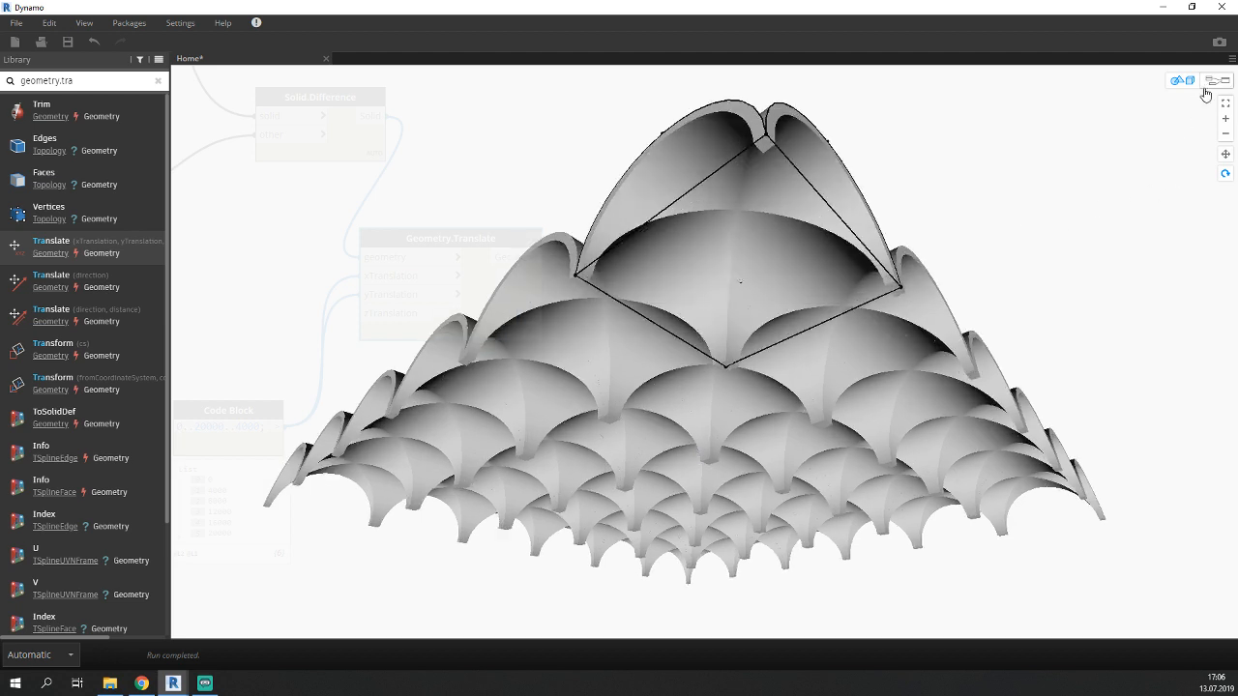
pyautogui.moveTo(921, 243); pyautogui.dragTo(936, 283)
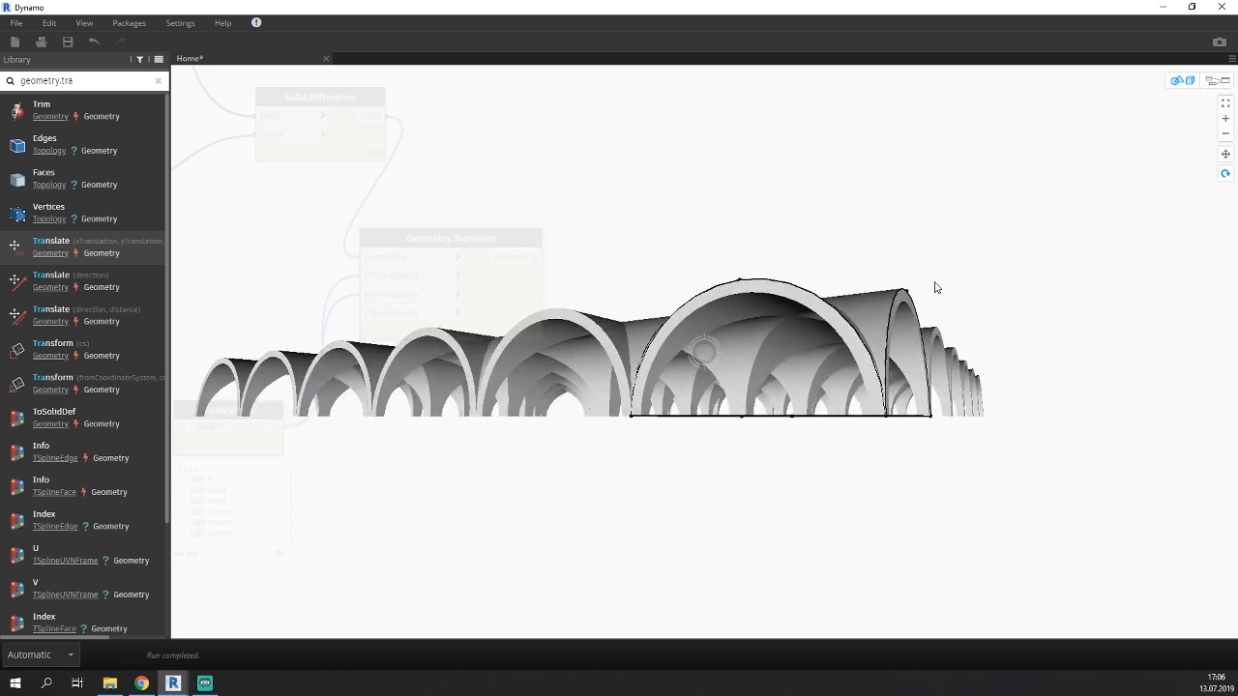
pyautogui.click(1211, 81)
# Try an end value of 30000 in the translation range and inspect the vault grid in the 3D preview.
pyautogui.scroll(-3, 863, 317)
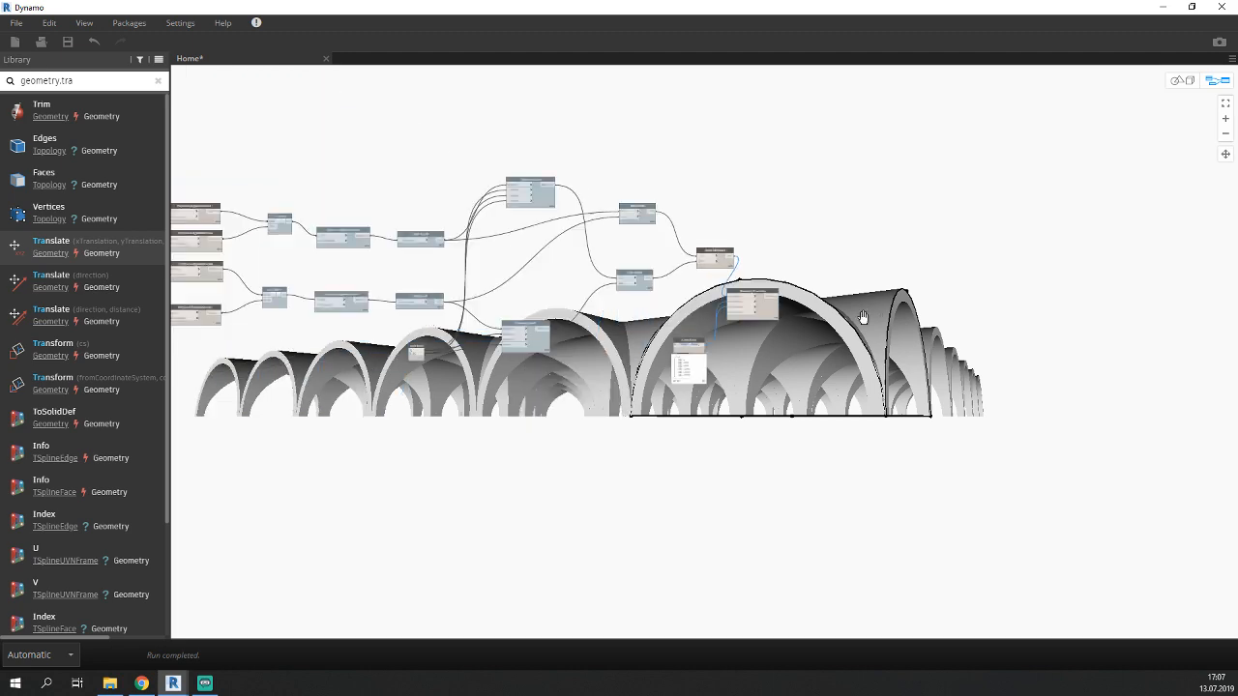
pyautogui.moveTo(670, 368); pyautogui.dragTo(596, 396, button='middle')
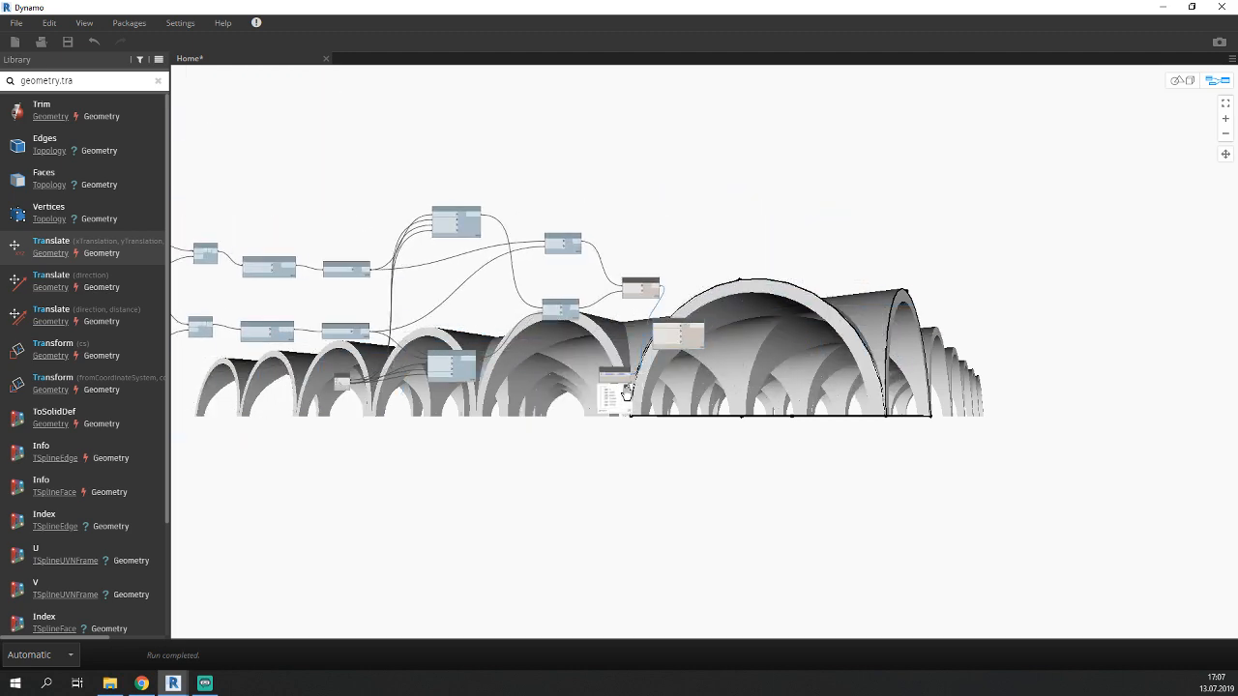
pyautogui.scroll(5, 627, 391)
pyautogui.click(559, 384)
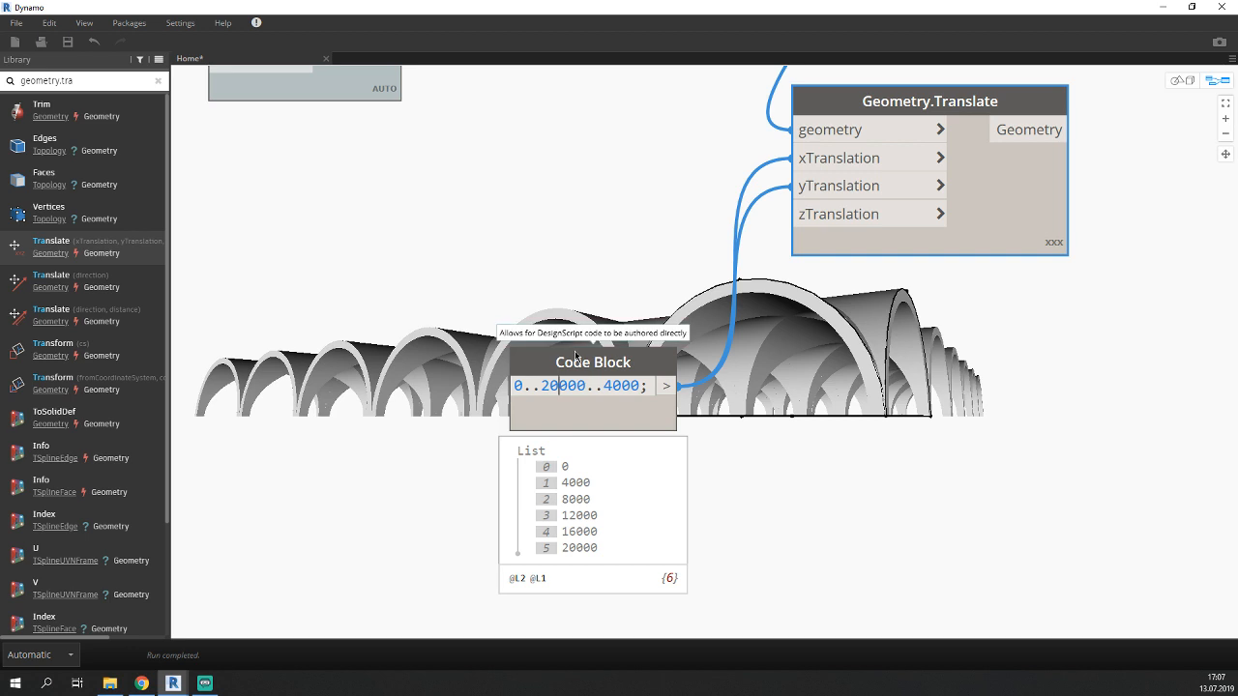
pyautogui.press('BackSpace')
pyautogui.write('3')
pyautogui.click(586, 275)
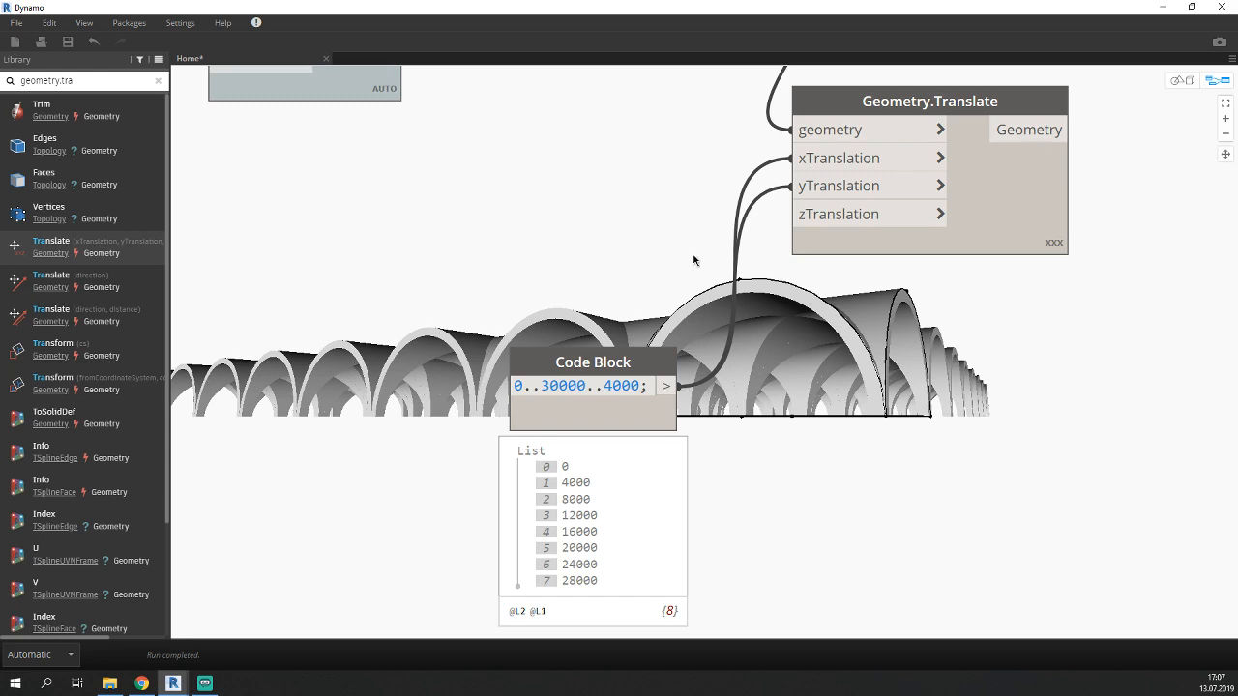
pyautogui.click(1181, 80)
pyautogui.moveTo(1022, 315); pyautogui.dragTo(1003, 341)
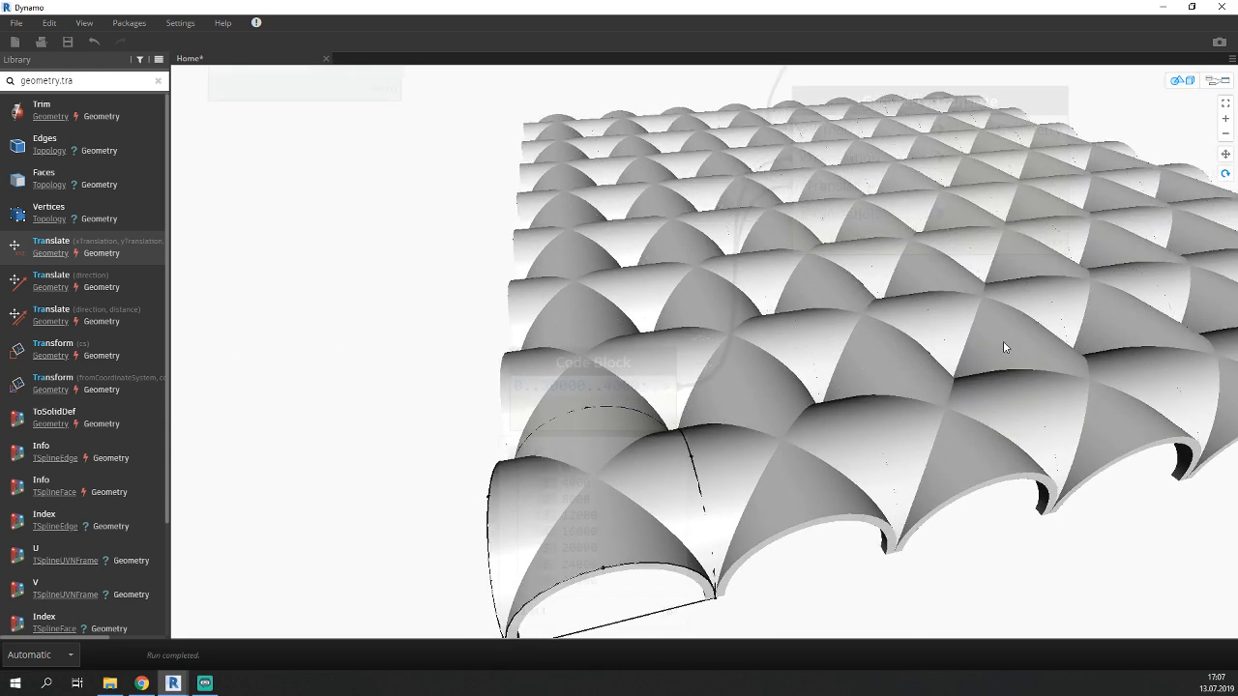
pyautogui.scroll(-2, 1003, 342)
pyautogui.scroll(-3, 1003, 347)
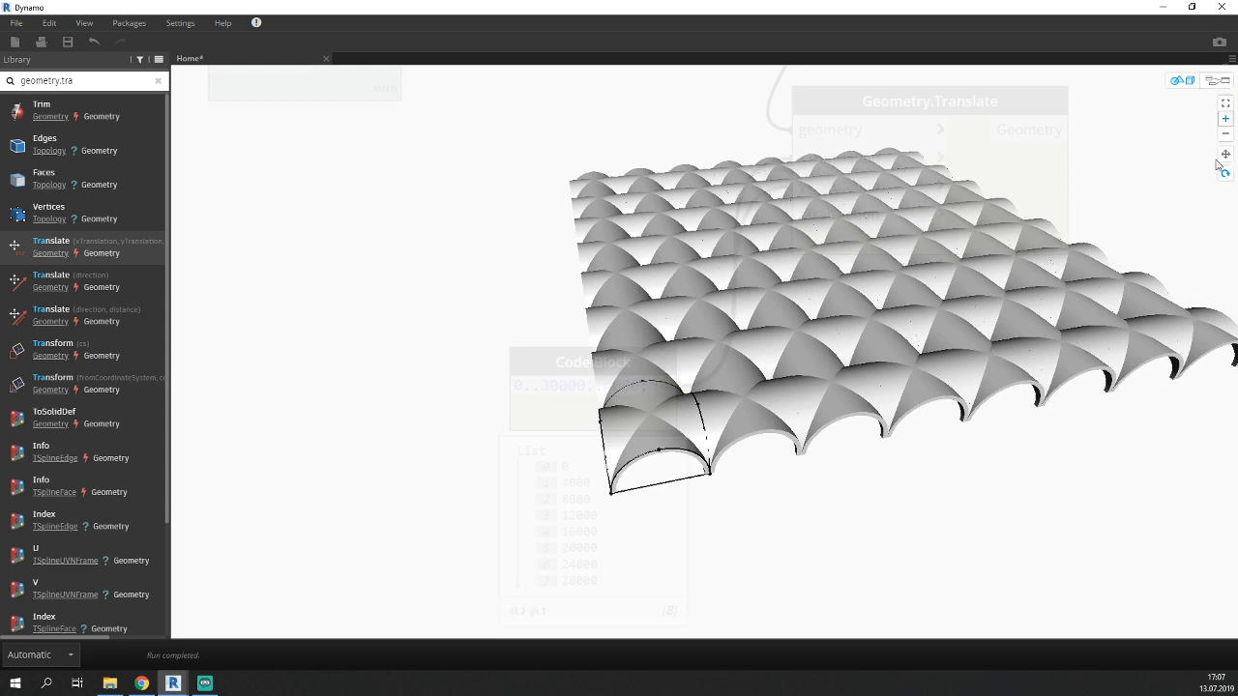
pyautogui.click(1216, 81)
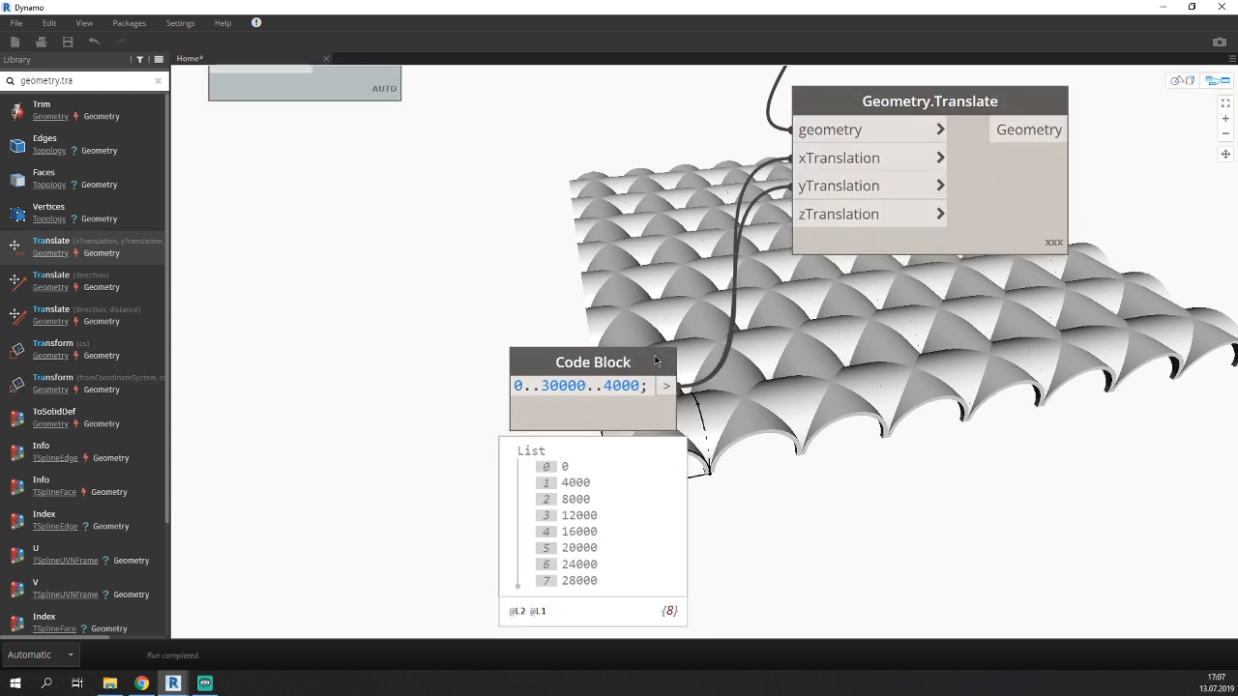
# Try an end value of 20000 in the translation range.
pyautogui.moveTo(559, 384); pyautogui.dragTo(547, 378)
pyautogui.write('20')
pyautogui.click(427, 363)
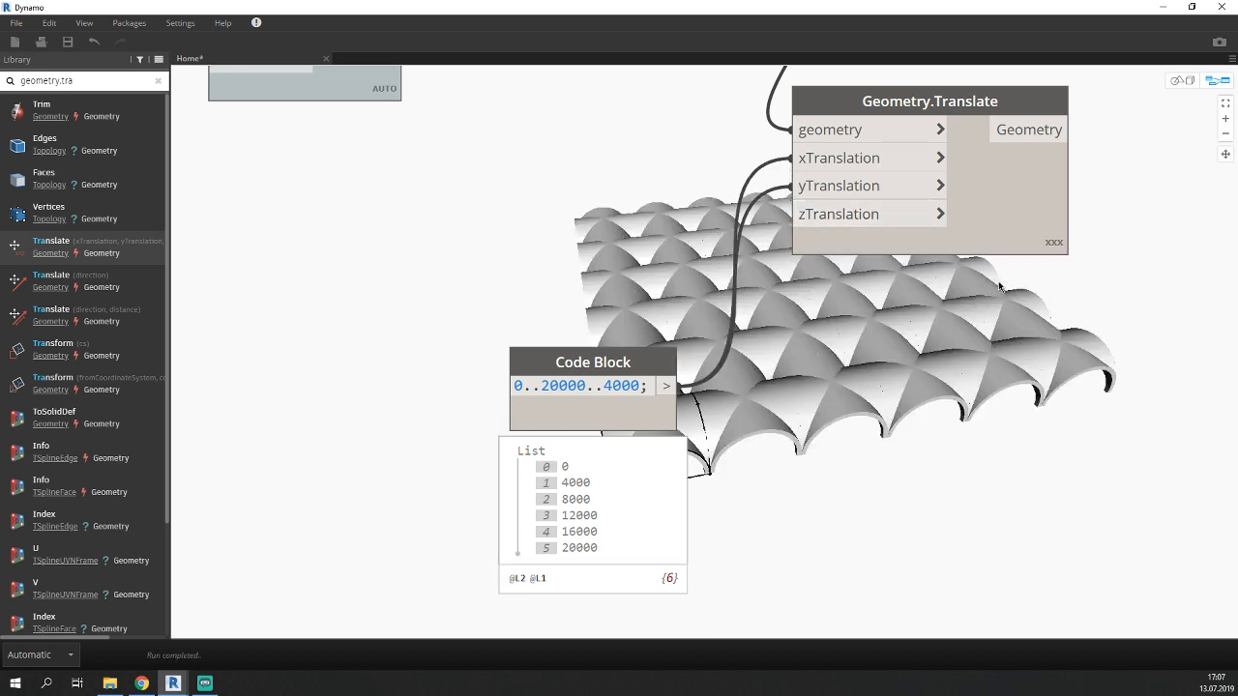
# Set the end value of the translation range to 16000, keeping the 4000 increment.
pyautogui.moveTo(559, 387); pyautogui.dragTo(544, 391)
pyautogui.write('16')
pyautogui.click(564, 311)
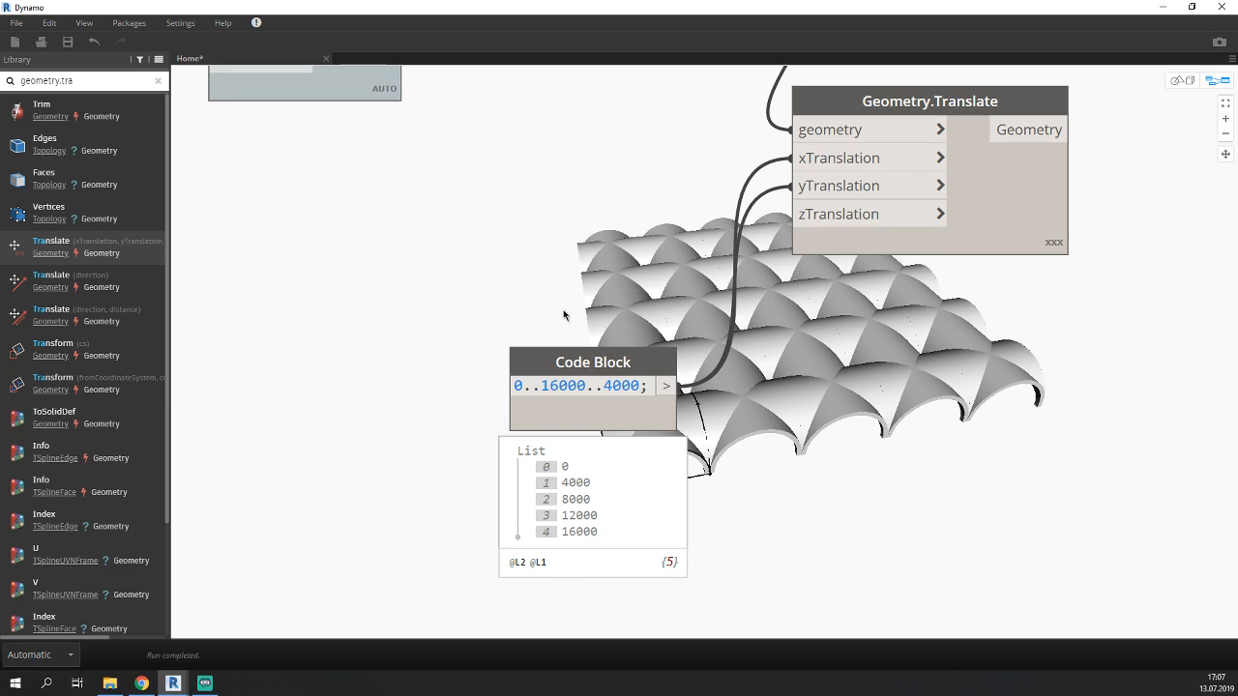
# Examine the Code Block that feeds the rectangle's width and length at the start of the graph, and switch to Chrome.
pyautogui.scroll(-5, 563, 315)
pyautogui.scroll(3, 414, 367)
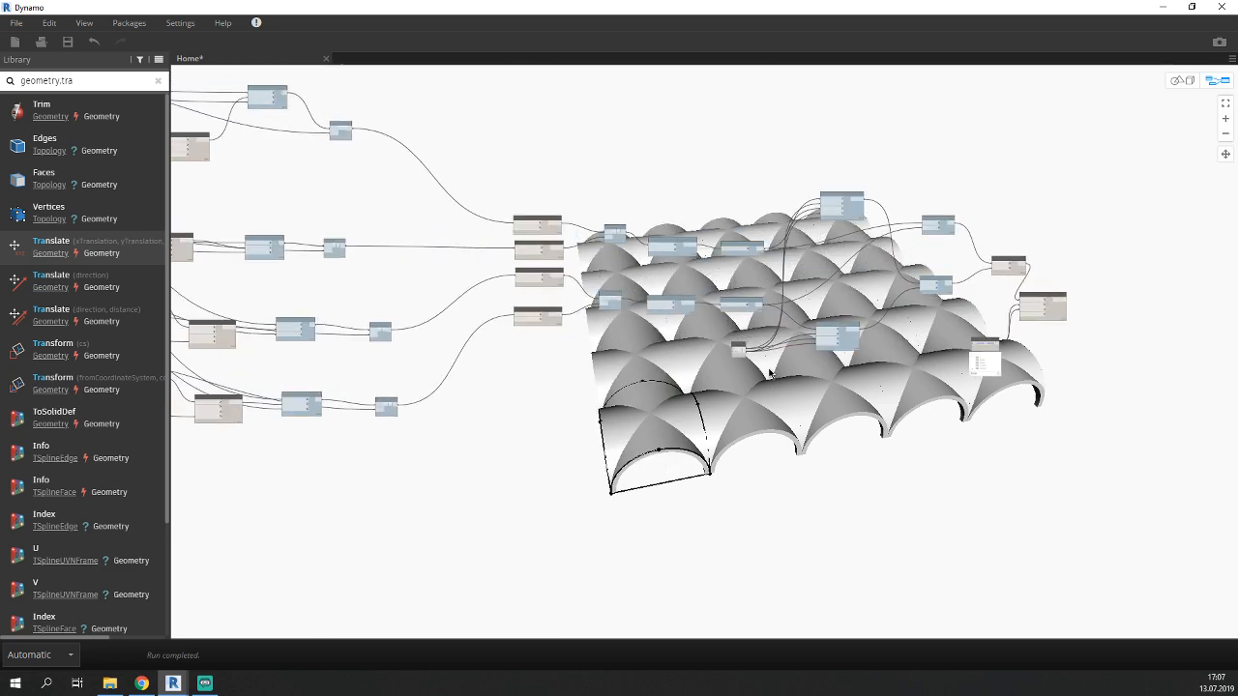
pyautogui.moveTo(770, 373); pyautogui.dragTo(871, 388, button='middle')
pyautogui.moveTo(319, 310); pyautogui.dragTo(673, 422, button='middle')
pyautogui.scroll(4, 398, 334)
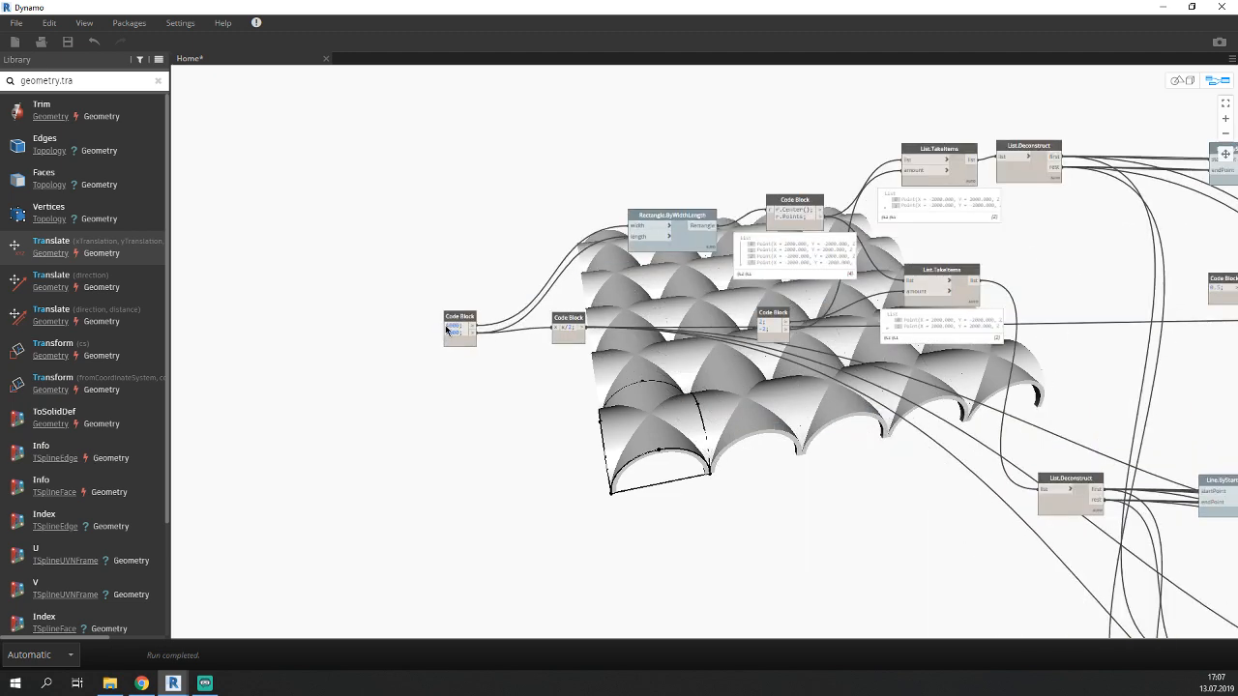
pyautogui.scroll(1, 445, 325)
pyautogui.scroll(1, 488, 311)
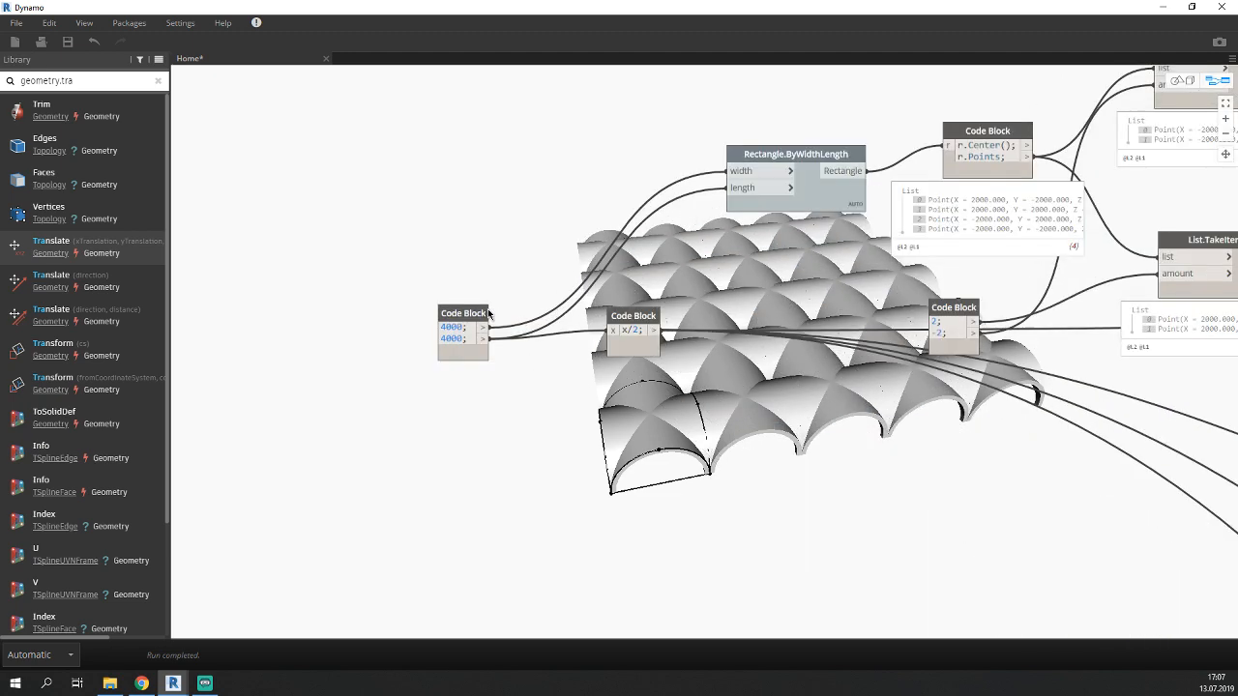
pyautogui.scroll(1, 489, 311)
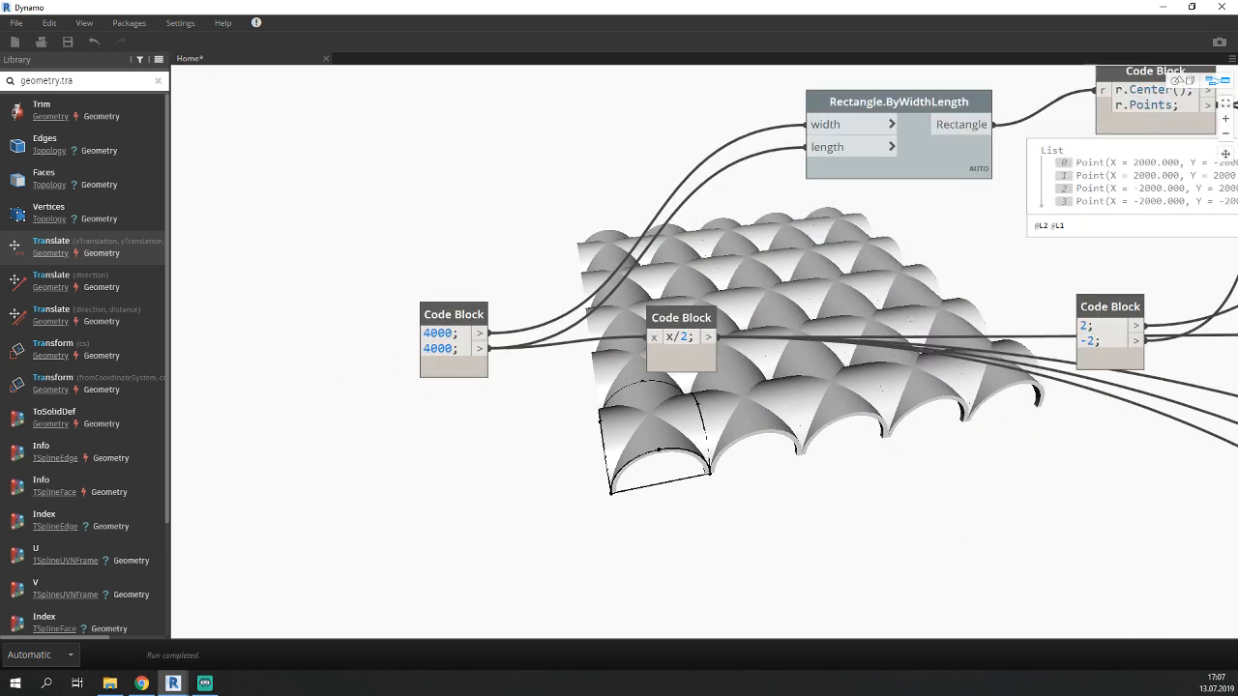
pyautogui.hotkey('alt', 'Tab')
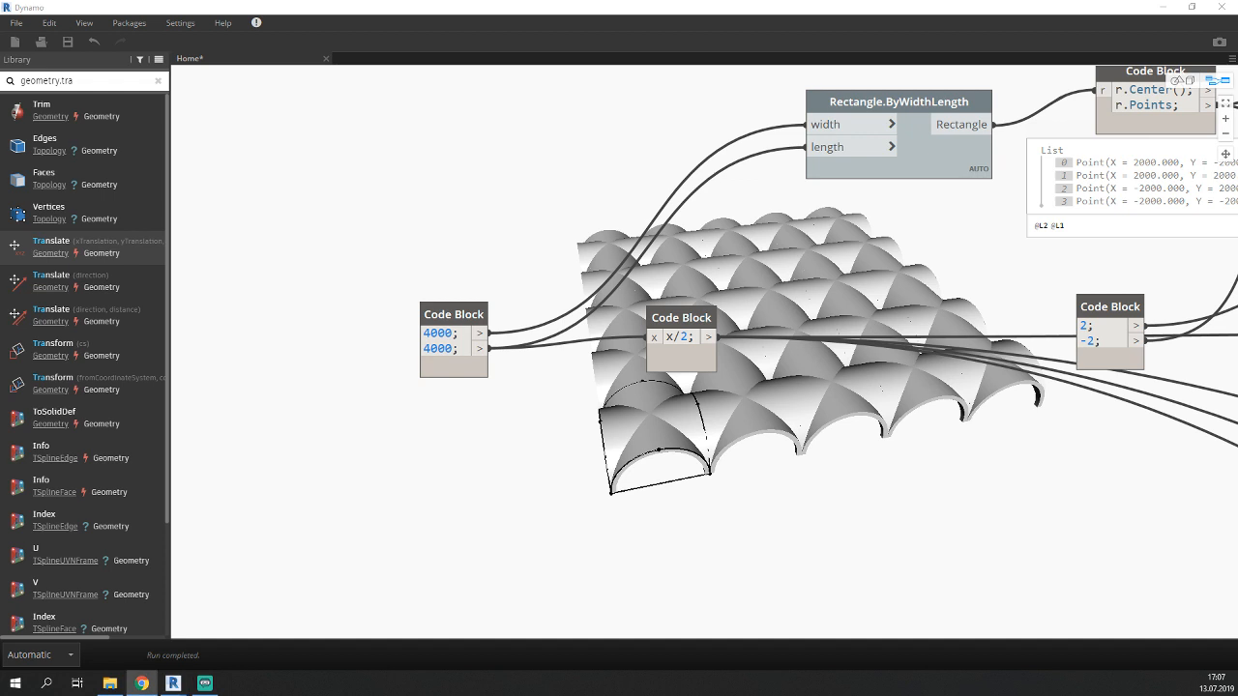
# Return to Dynamo and set the end value of the translation range to 12000, keeping the 4000 increment.
pyautogui.hotkey('alt', 'Tab')
pyautogui.hotkey('alt', 'Tab')
pyautogui.hotkey('alt', 'Tab')
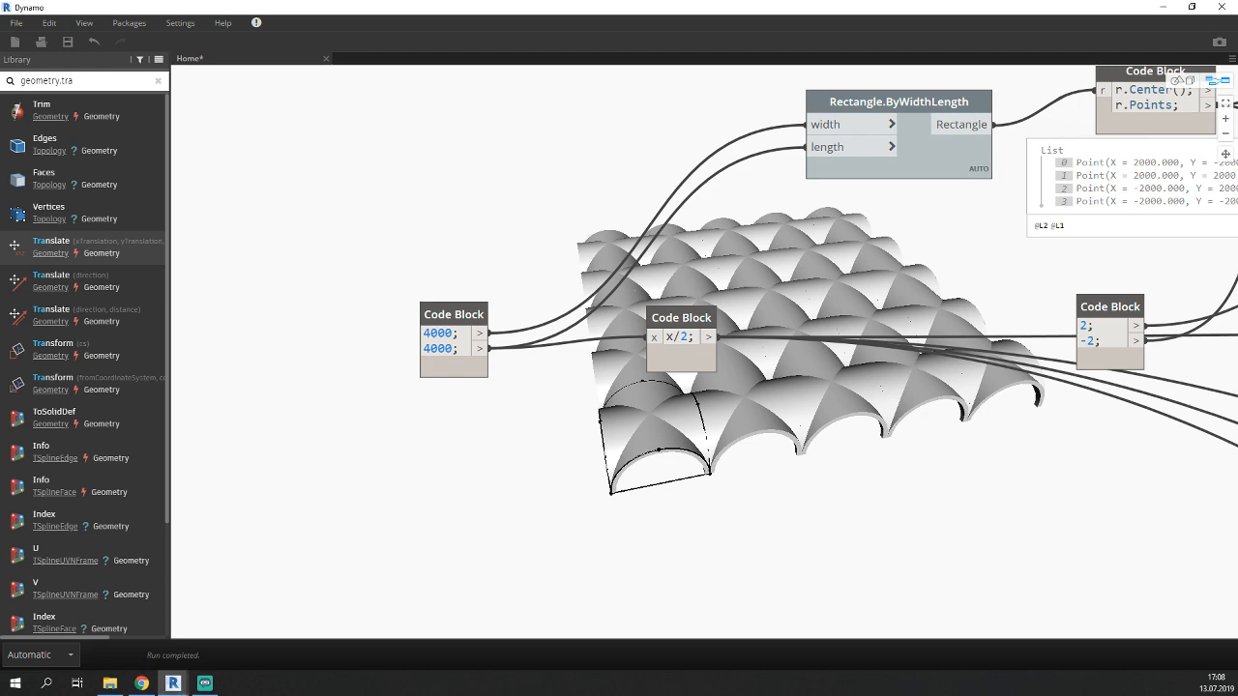
pyautogui.scroll(-1, 598, 543)
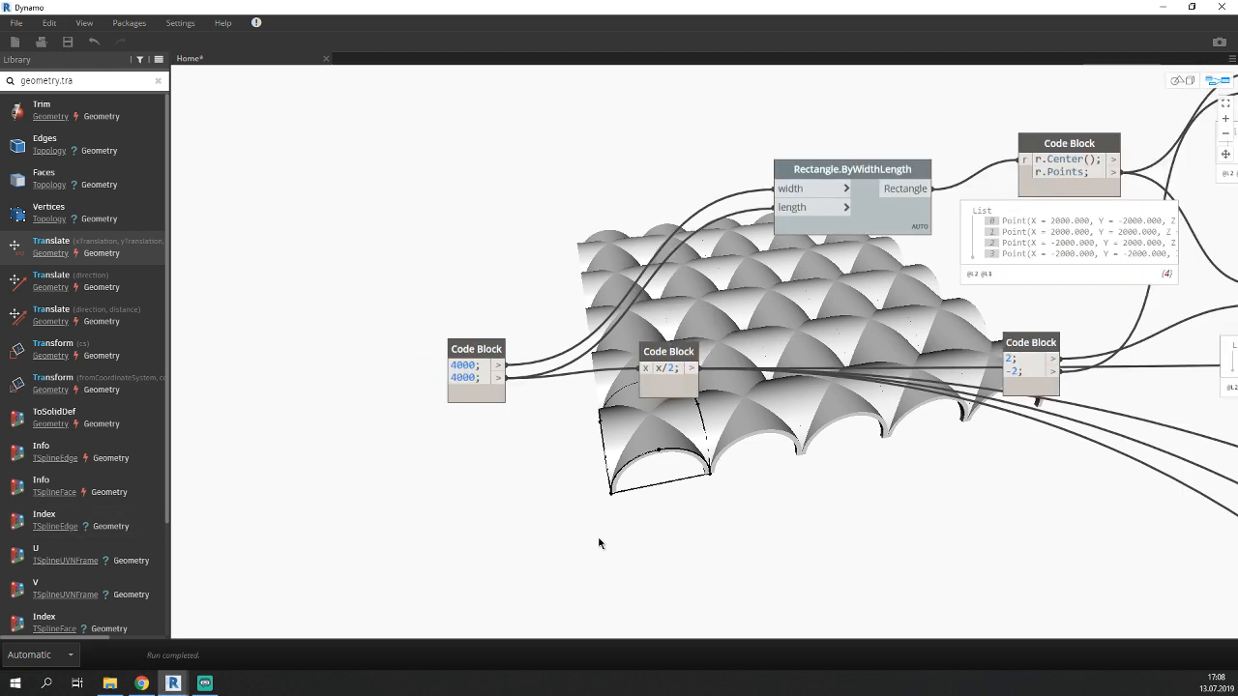
pyautogui.scroll(-3, 599, 544)
pyautogui.scroll(9, 818, 452)
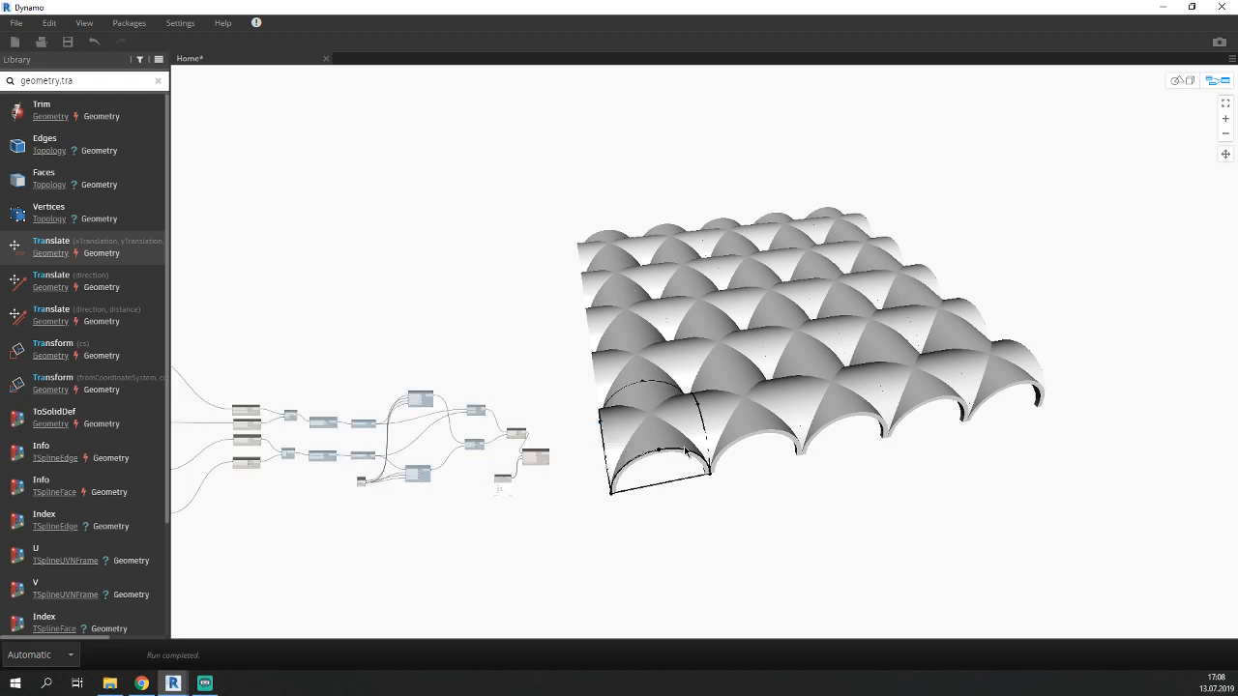
pyautogui.moveTo(300, 527); pyautogui.dragTo(619, 442, button='middle')
pyautogui.scroll(1, 510, 451)
pyautogui.scroll(1, 510, 447)
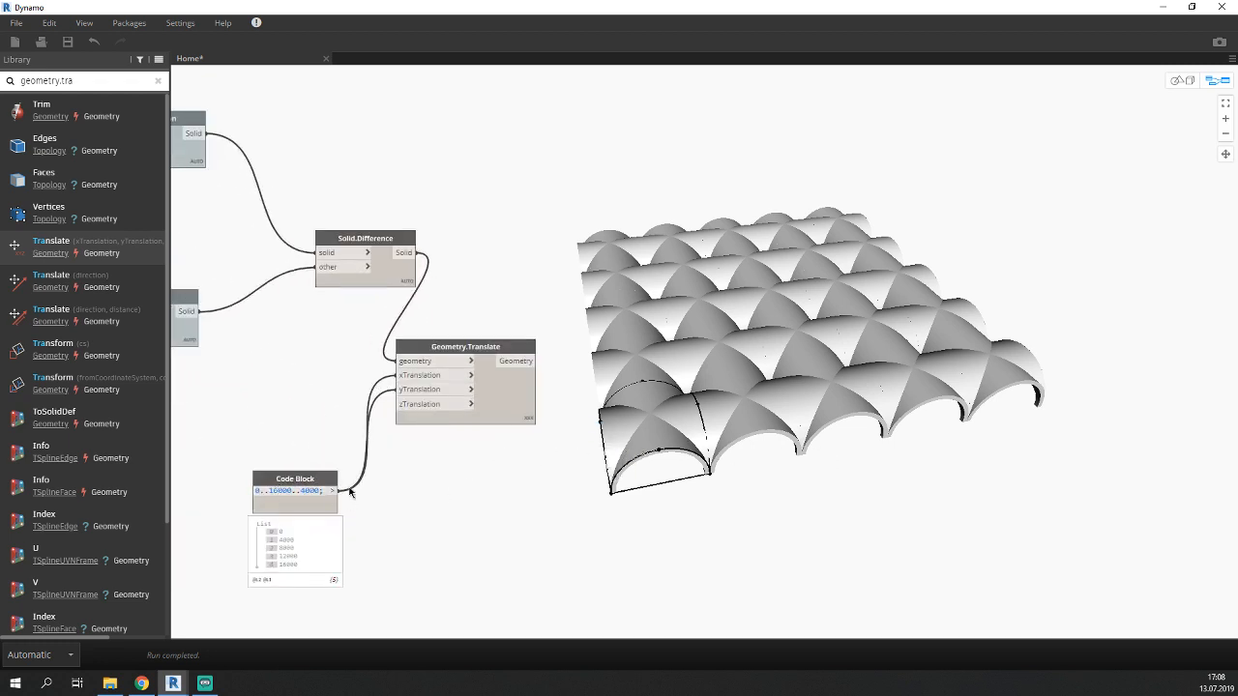
pyautogui.press('BackSpace')
pyautogui.write('2')
pyautogui.click(505, 507)
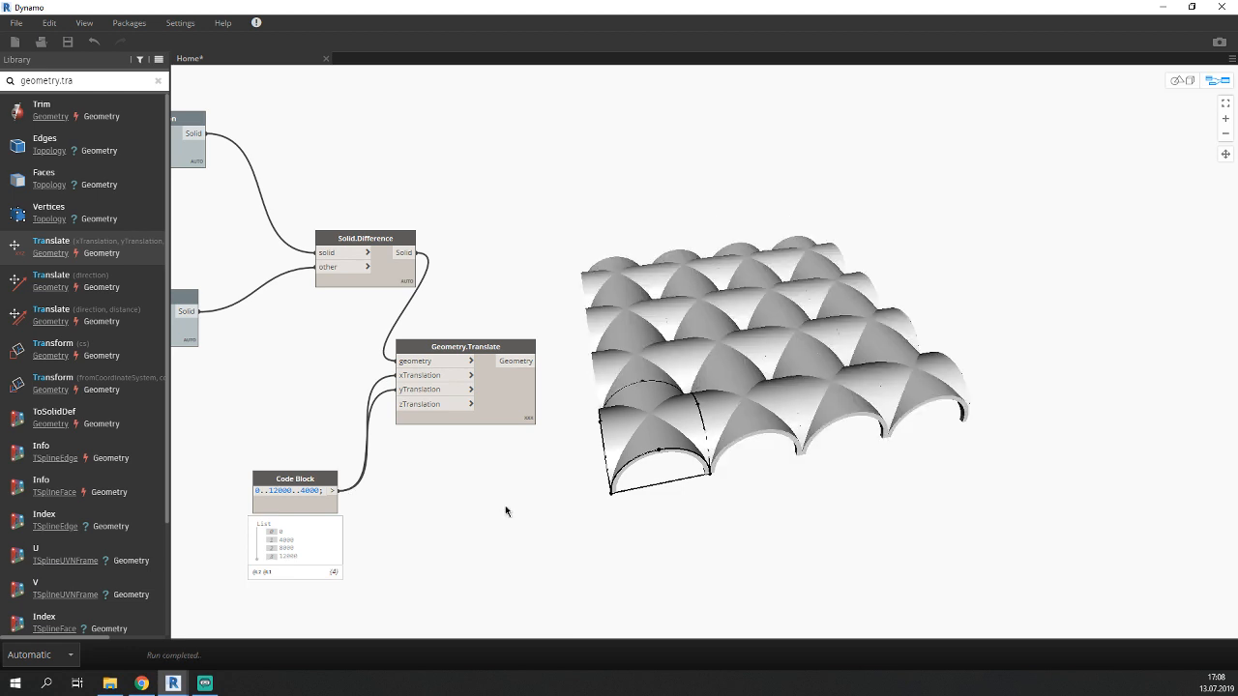
# Find the ImportInstance nodes in the library and add an ImportInstance.ByGeometry node to the graph.
pyautogui.scroll(3, 575, 428)
pyautogui.moveTo(574, 428); pyautogui.dragTo(518, 438, button='middle')
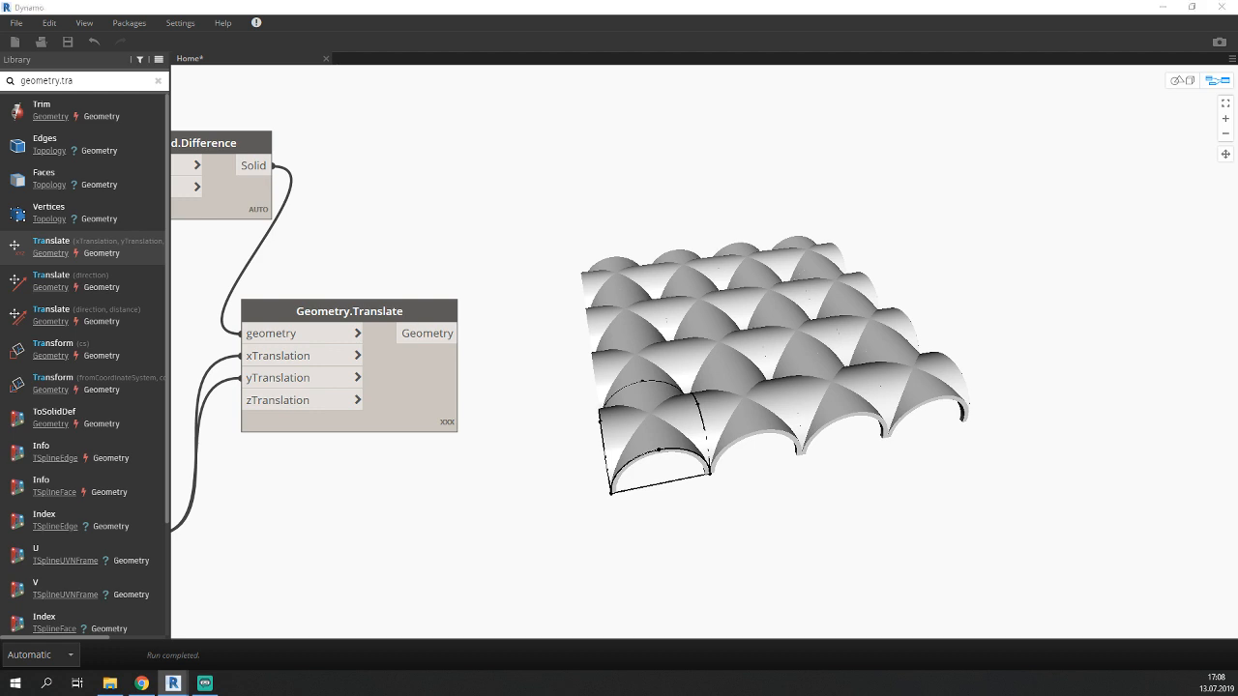
pyautogui.click(692, 318)
pyautogui.moveTo(86, 82); pyautogui.dragTo(13, 82)
pyautogui.write('import')
pyautogui.scroll(-3, 85, 246)
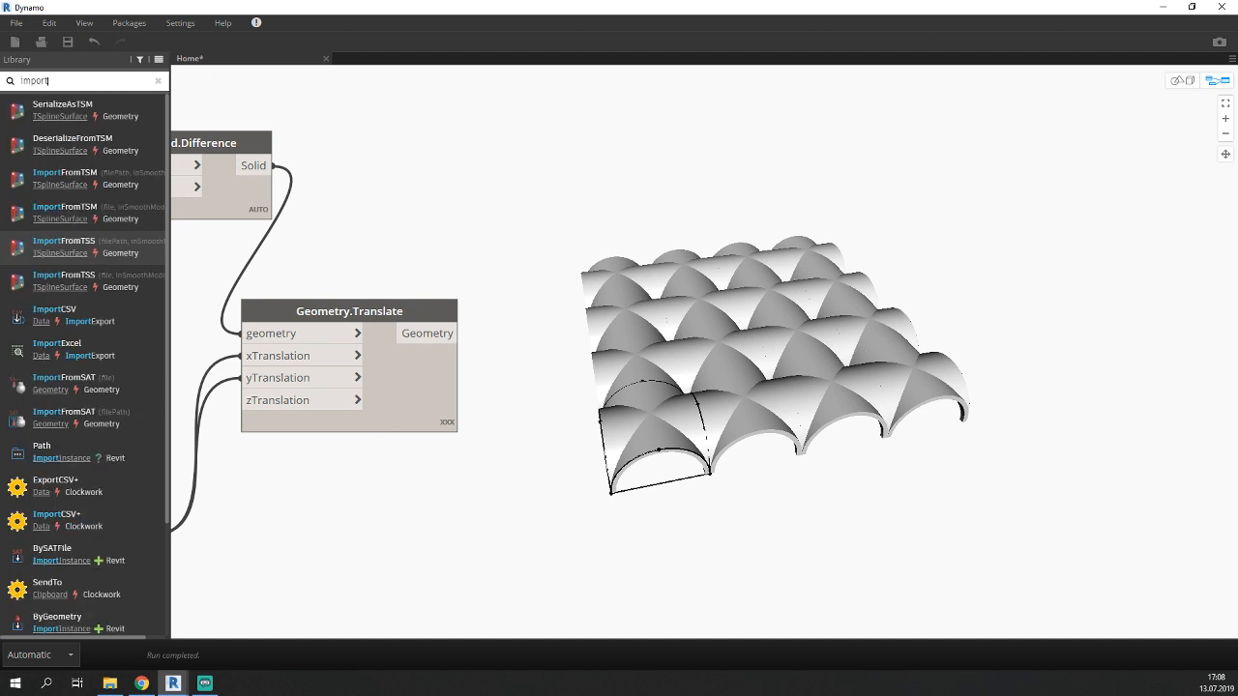
pyautogui.write('tinsta')
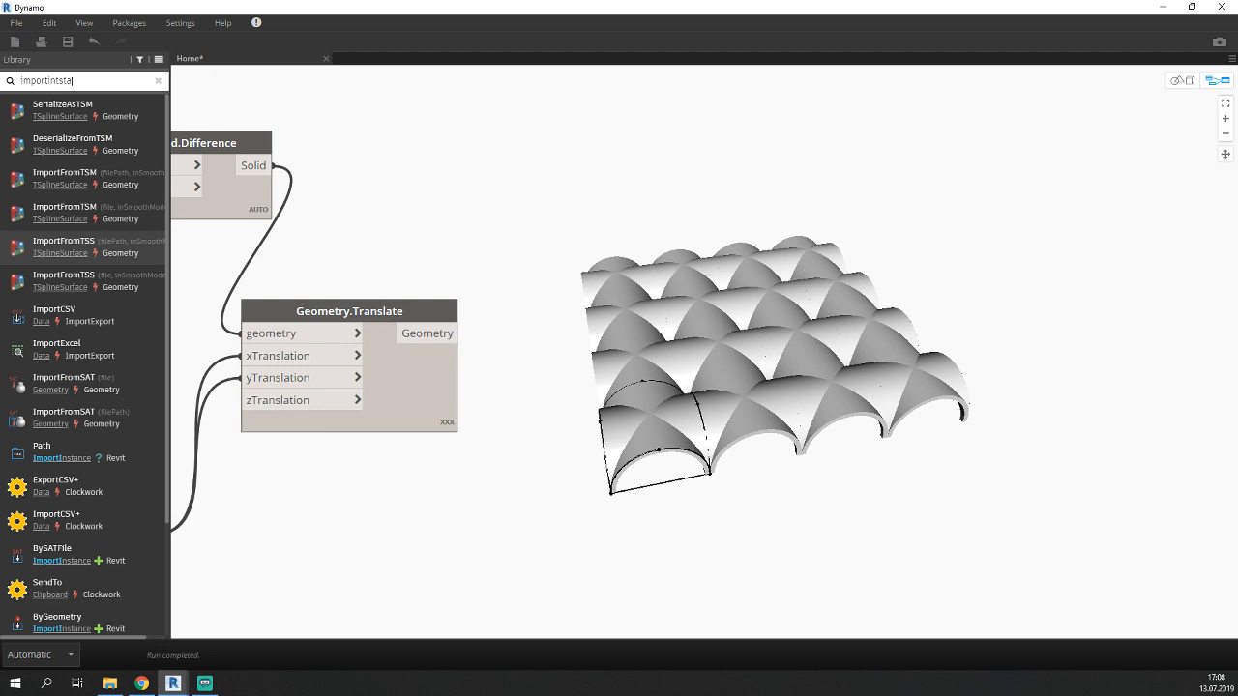
pyautogui.press('BackSpace')
pyautogui.press('BackSpace')
pyautogui.press('BackSpace')
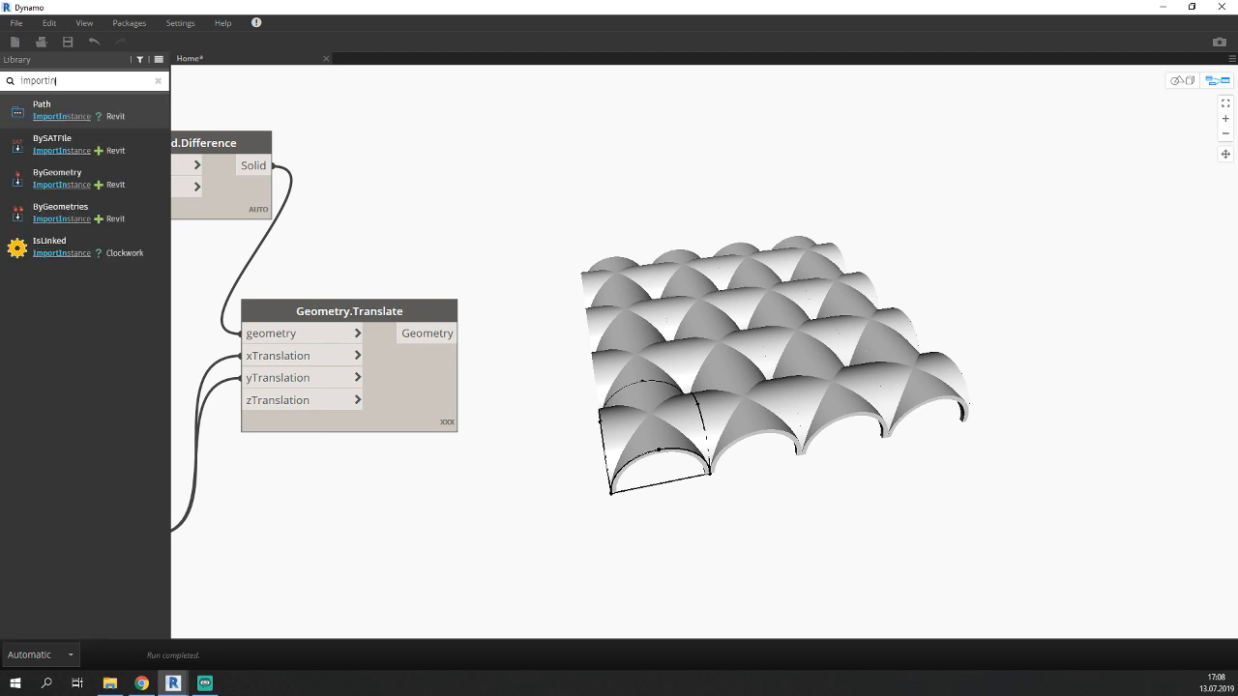
pyautogui.write('st')
pyautogui.click(124, 174)
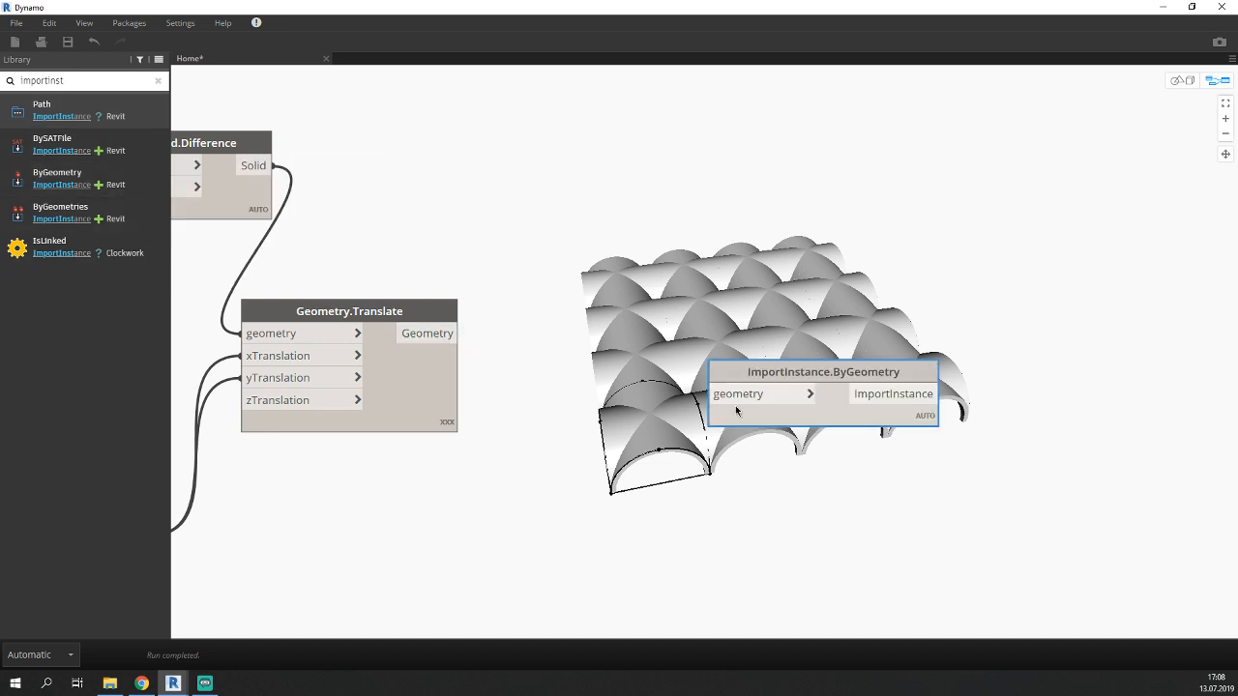
# Open Revit's default 3D view and arrange the Dynamo window so both the vault grid and the graph can be seen.
pyautogui.moveTo(431, 13); pyautogui.dragTo(597, 521)
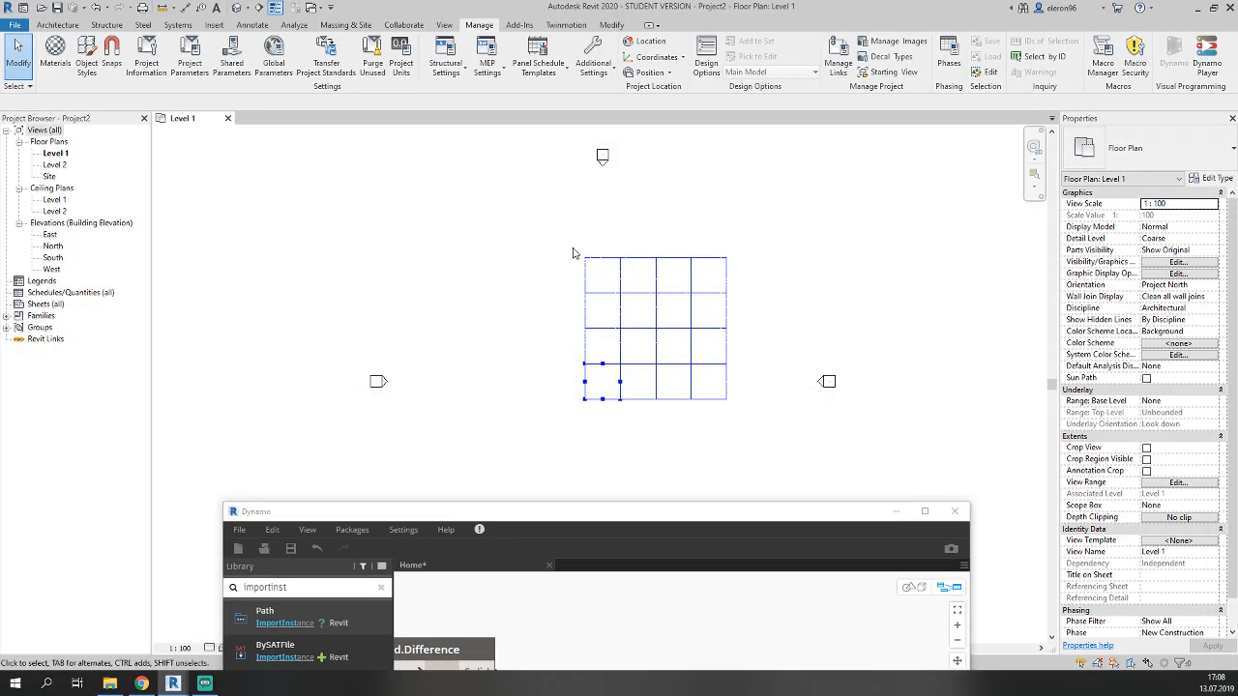
pyautogui.click(237, 10)
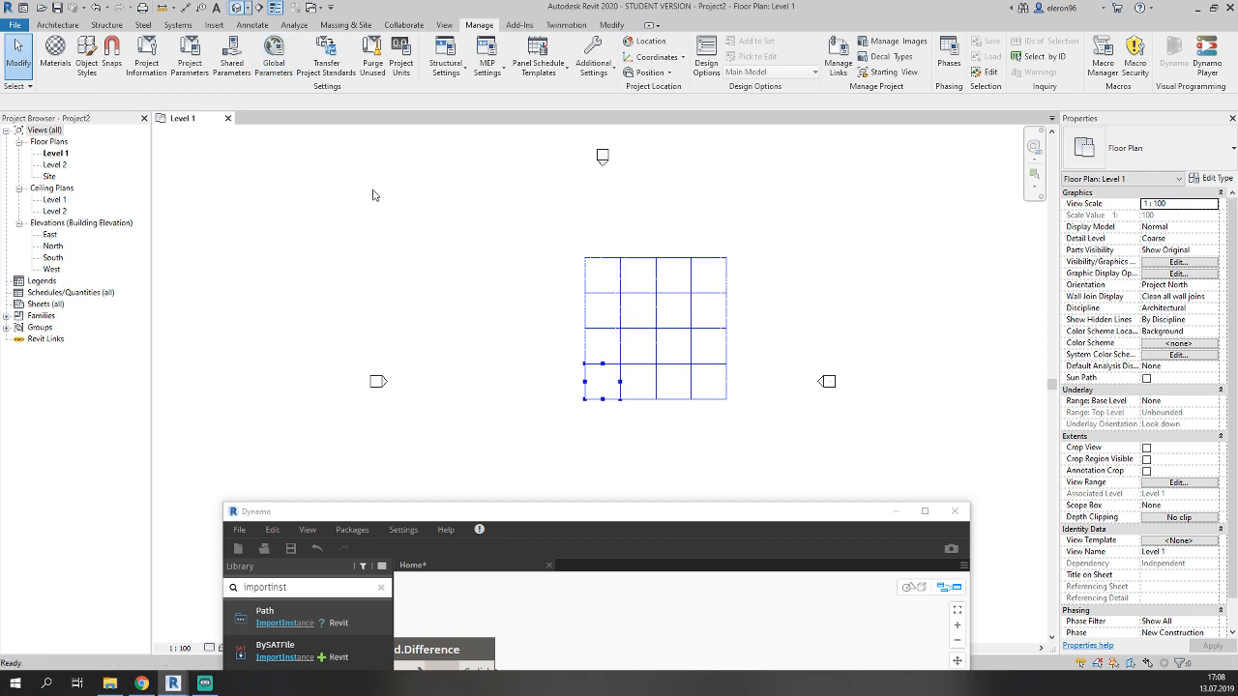
pyautogui.scroll(3, 642, 374)
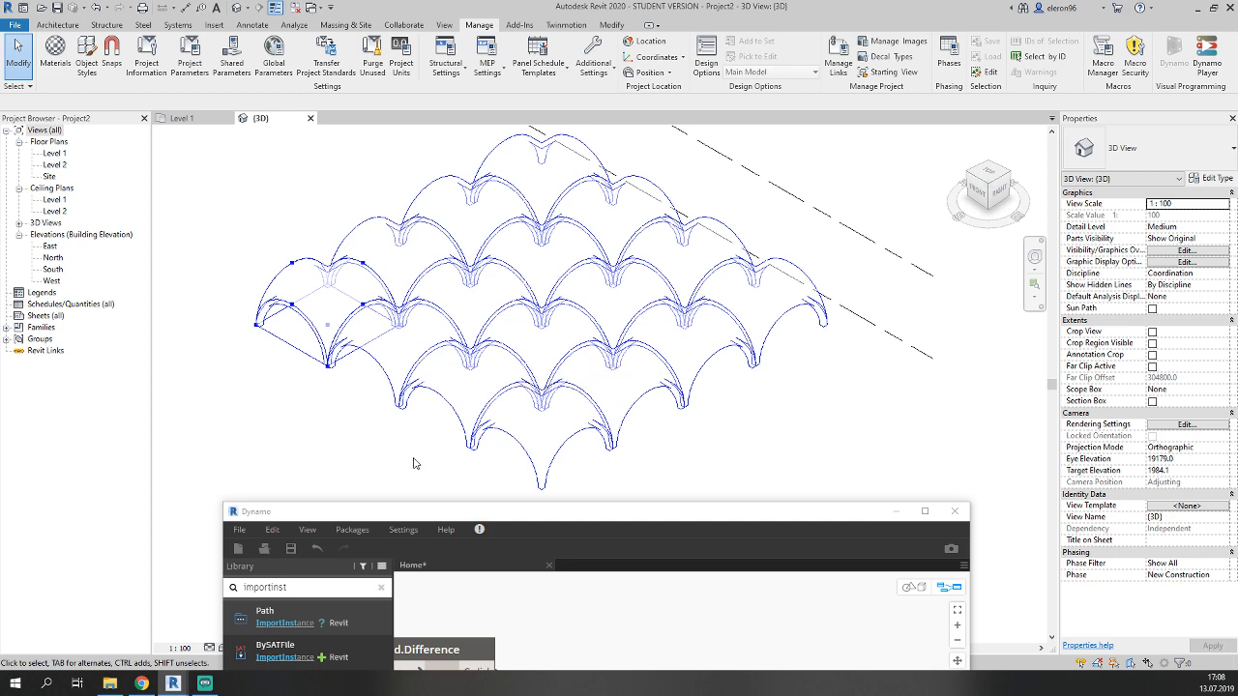
pyautogui.moveTo(415, 513); pyautogui.dragTo(718, 111)
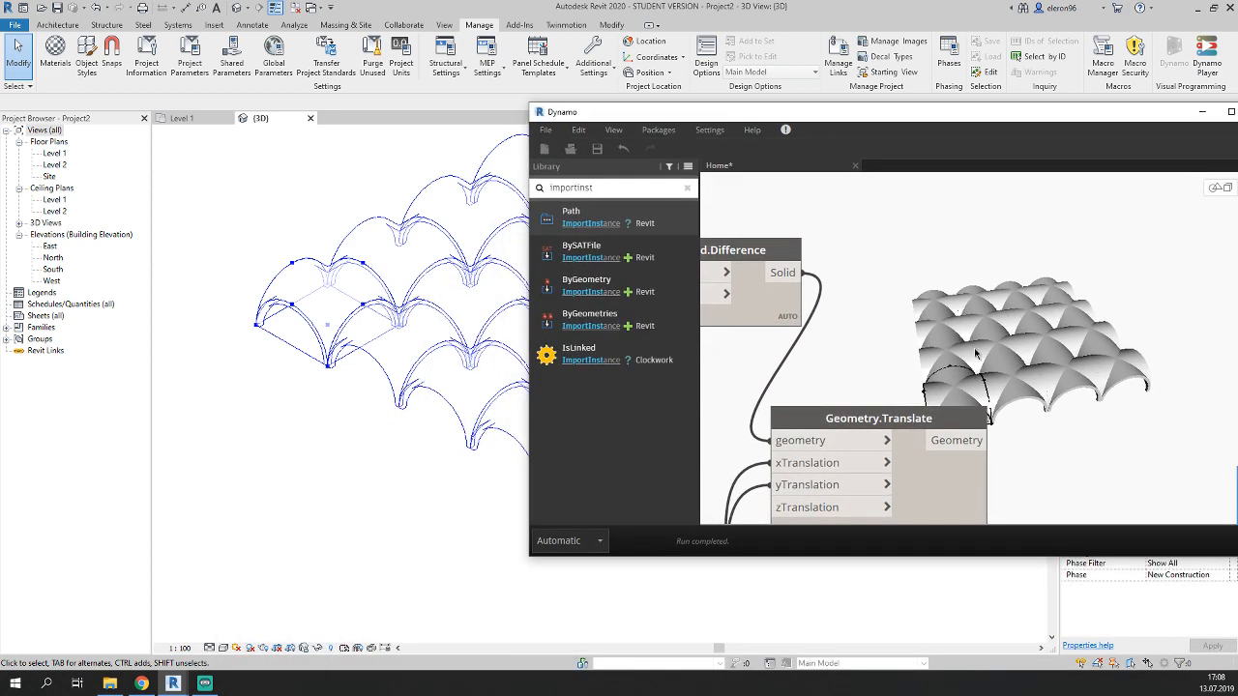
# Connect the Geometry output of Geometry.Translate to the geometry input of ImportInstance.ByGeometry.
pyautogui.moveTo(1033, 370); pyautogui.dragTo(876, 280, button='middle')
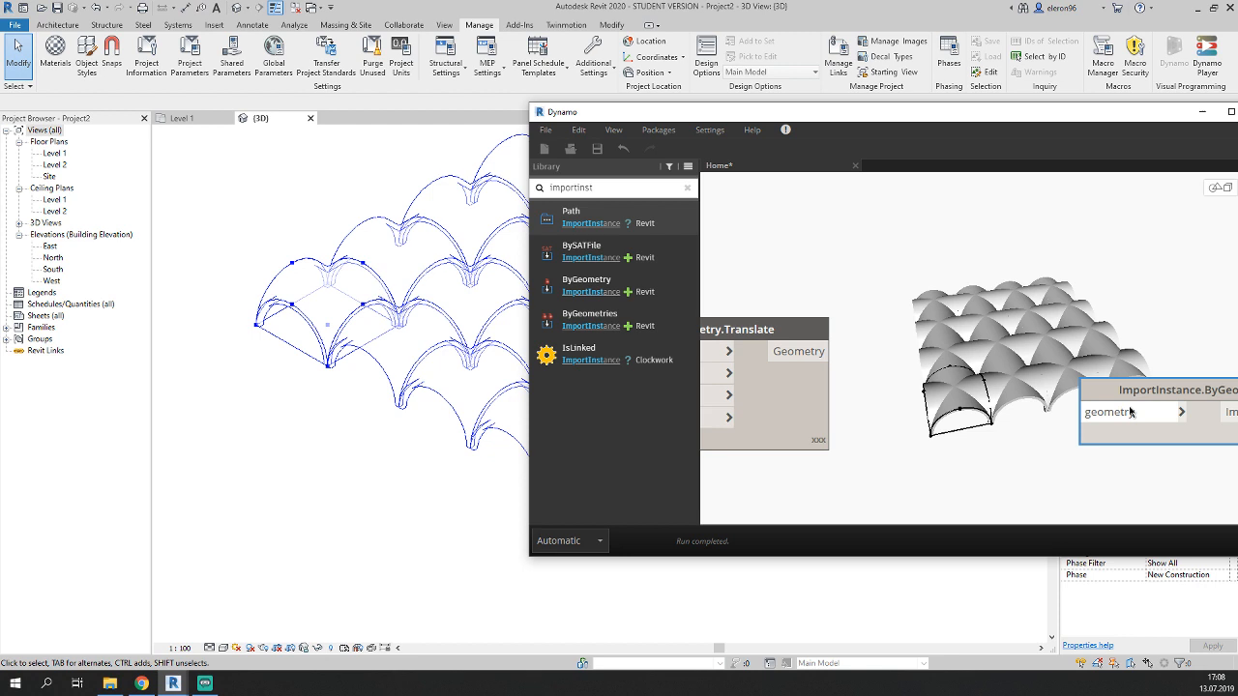
pyautogui.click(824, 351)
pyautogui.click(1097, 413)
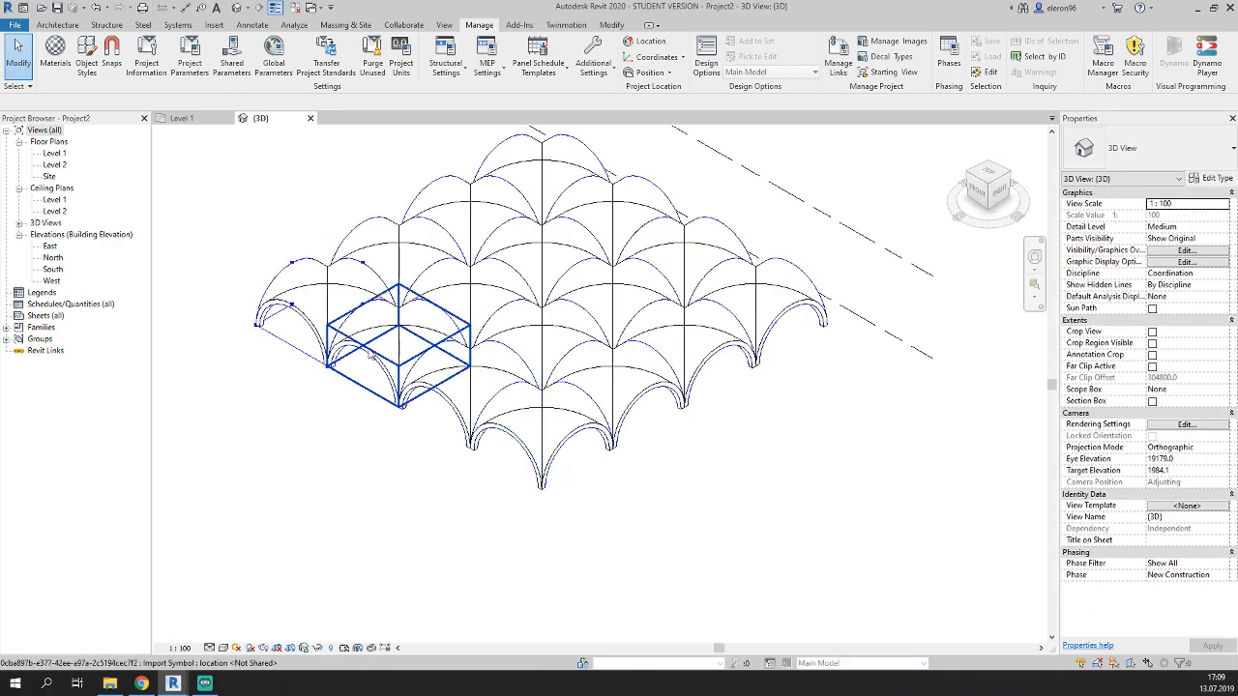
# Enable anti-aliased smooth lines and cast shadows in the graphic display options of Revit's 3D view.
pyautogui.click(225, 648)
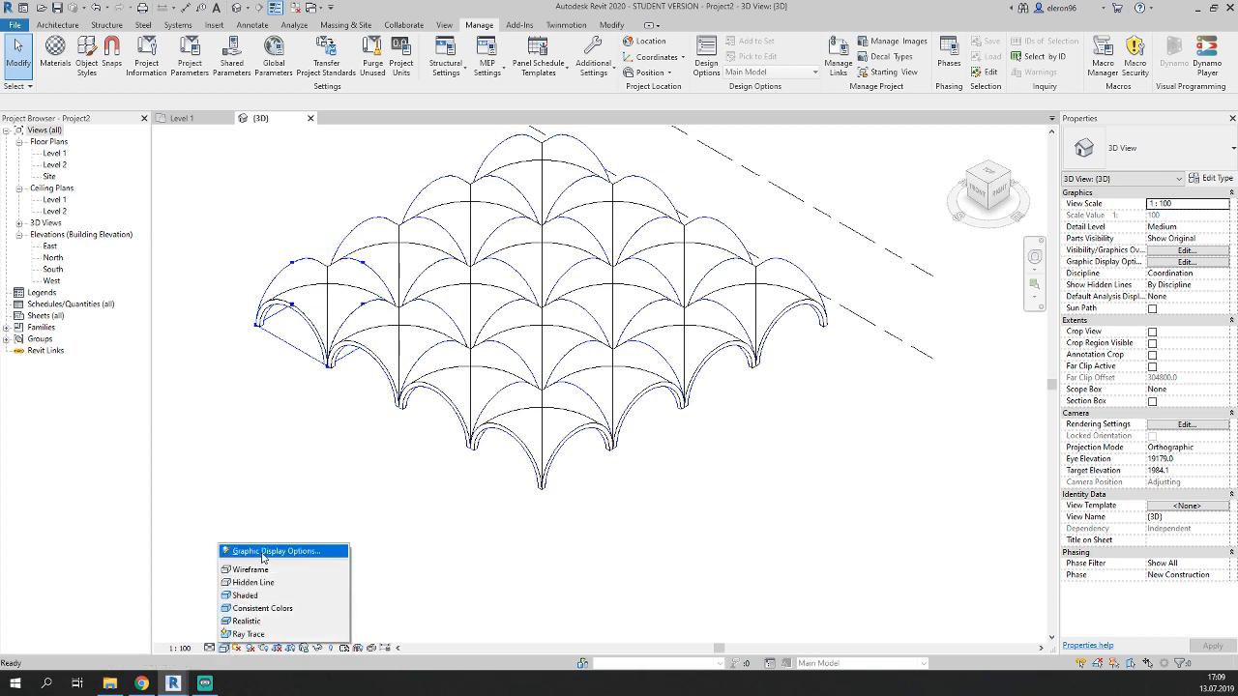
pyautogui.click(261, 551)
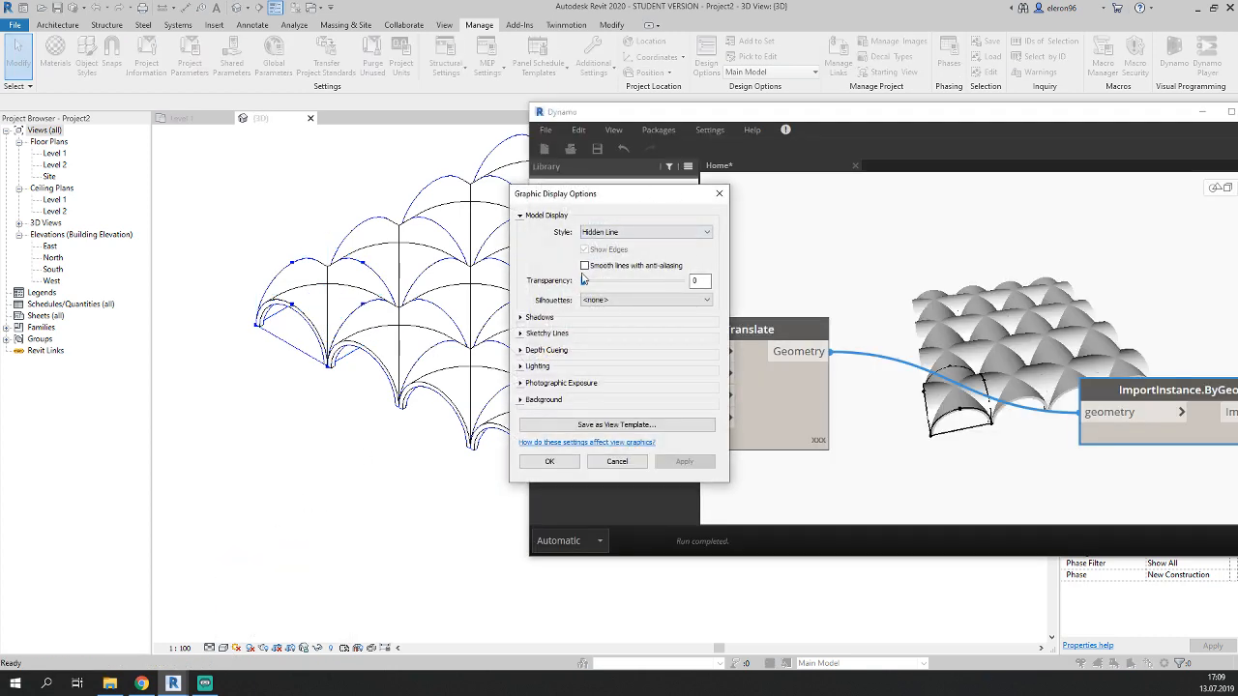
pyautogui.click(520, 317)
pyautogui.click(586, 266)
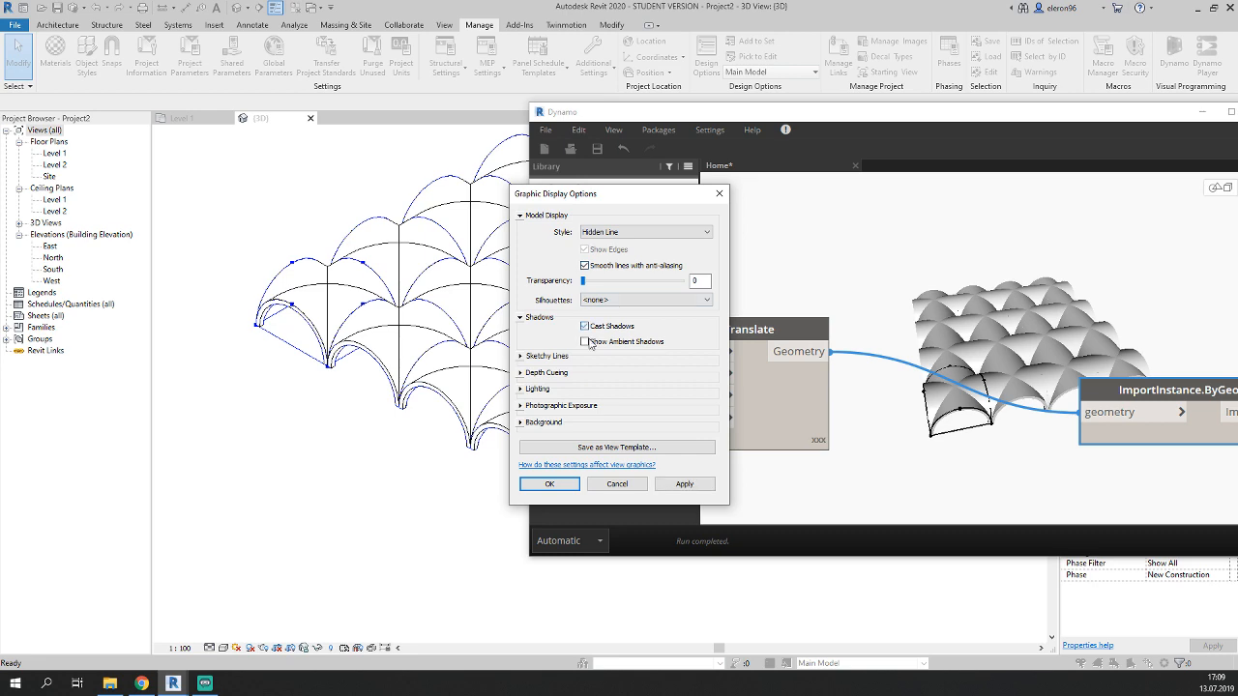
pyautogui.click(573, 484)
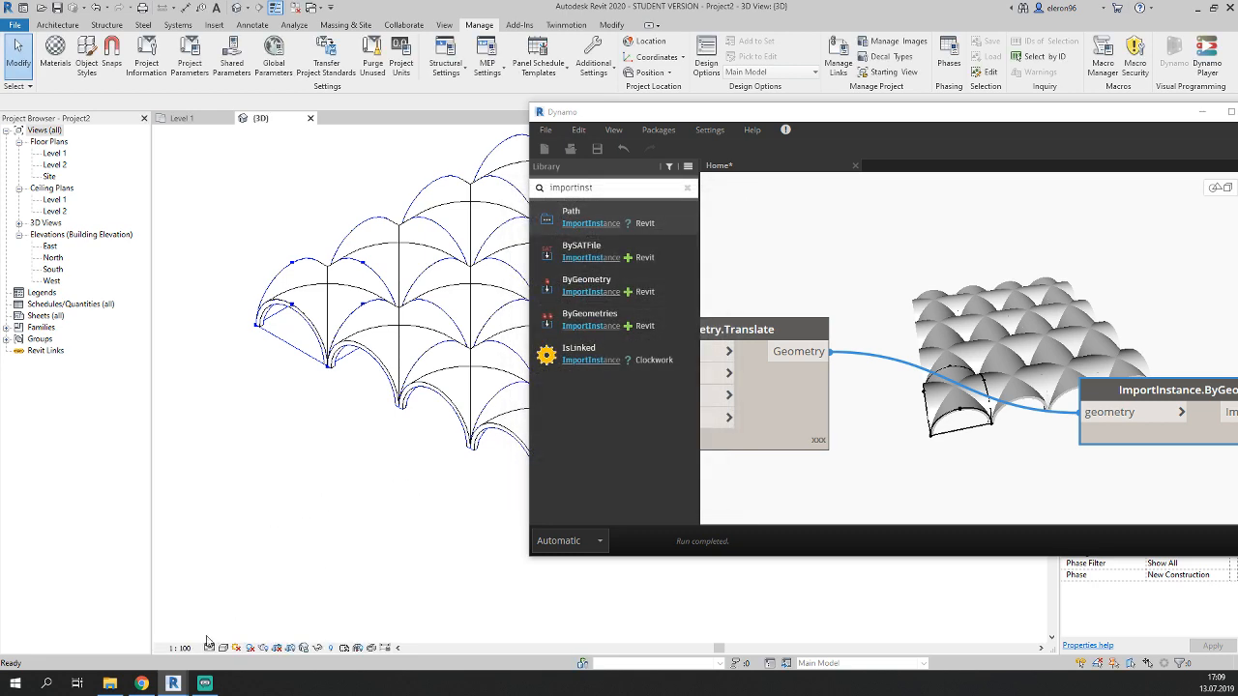
# Inspect the imported vaults in Revit's 3D view by selecting individual import instances, and clear the selection.
pyautogui.scroll(3, 270, 484)
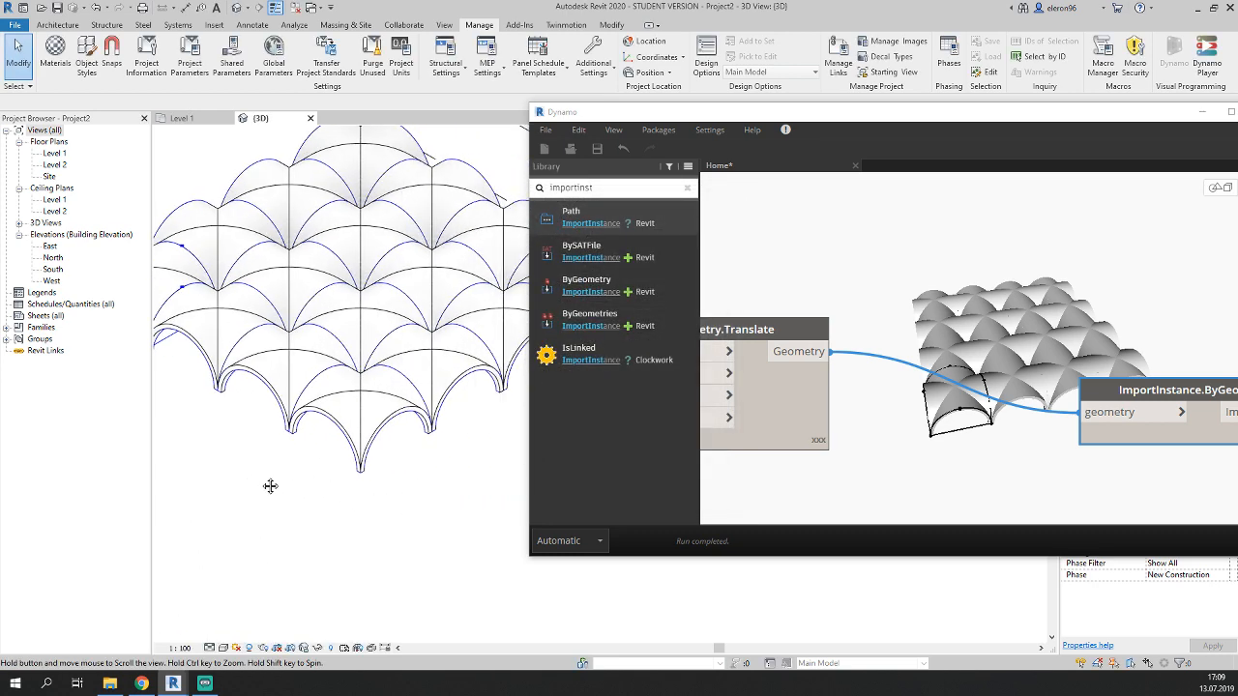
pyautogui.click(474, 387)
pyautogui.click(285, 378)
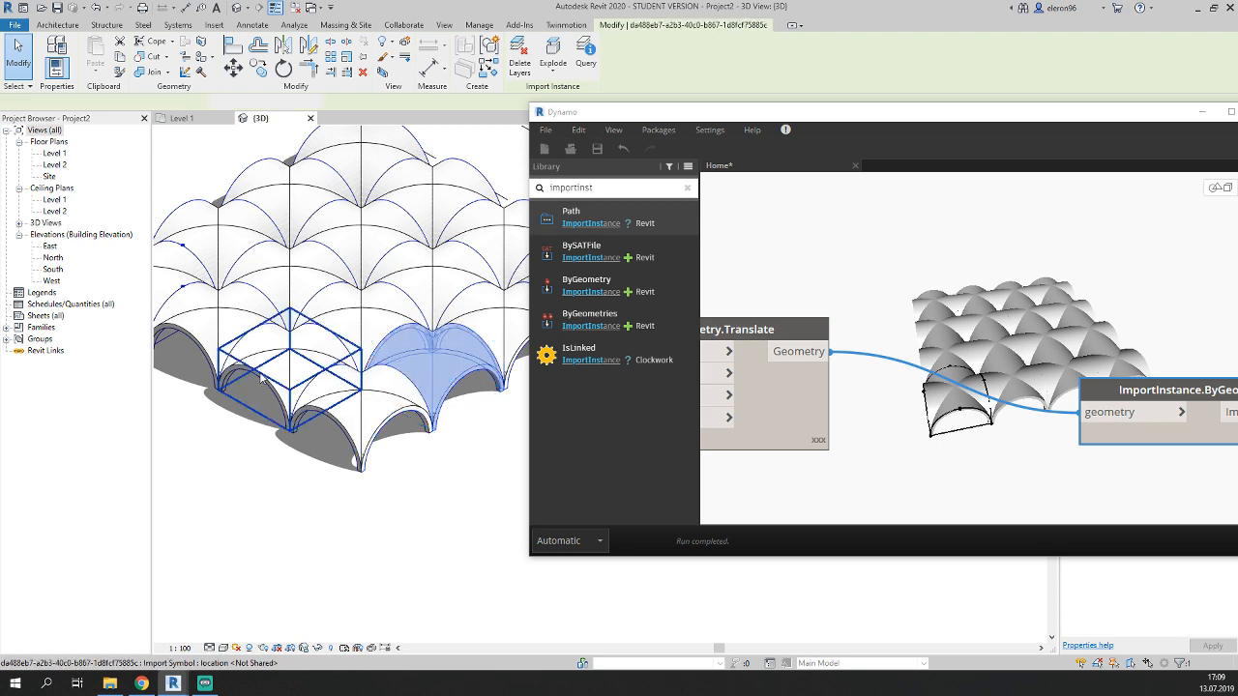
pyautogui.click(222, 349)
pyautogui.moveTo(249, 497); pyautogui.dragTo(325, 526, button='middle')
pyautogui.press('Escape')
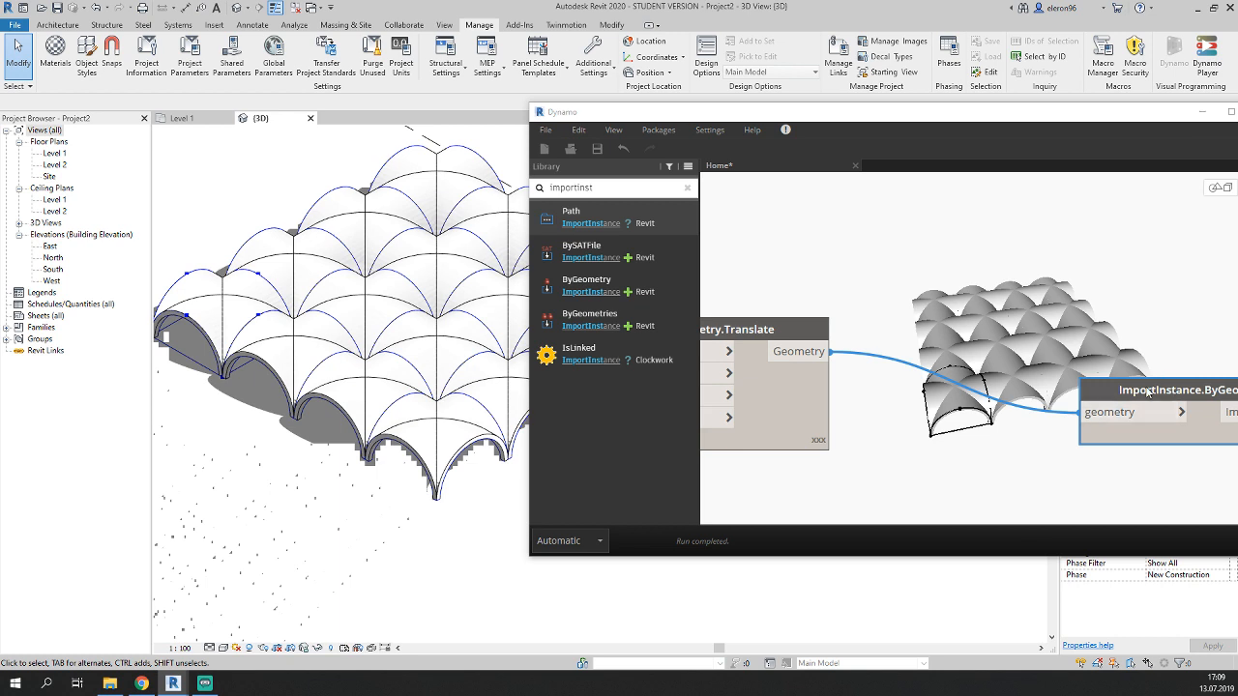
# Move ImportInstance.ByGeometry closer to Geometry.Translate and disconnect its geometry input.
pyautogui.moveTo(1150, 427); pyautogui.dragTo(1042, 369)
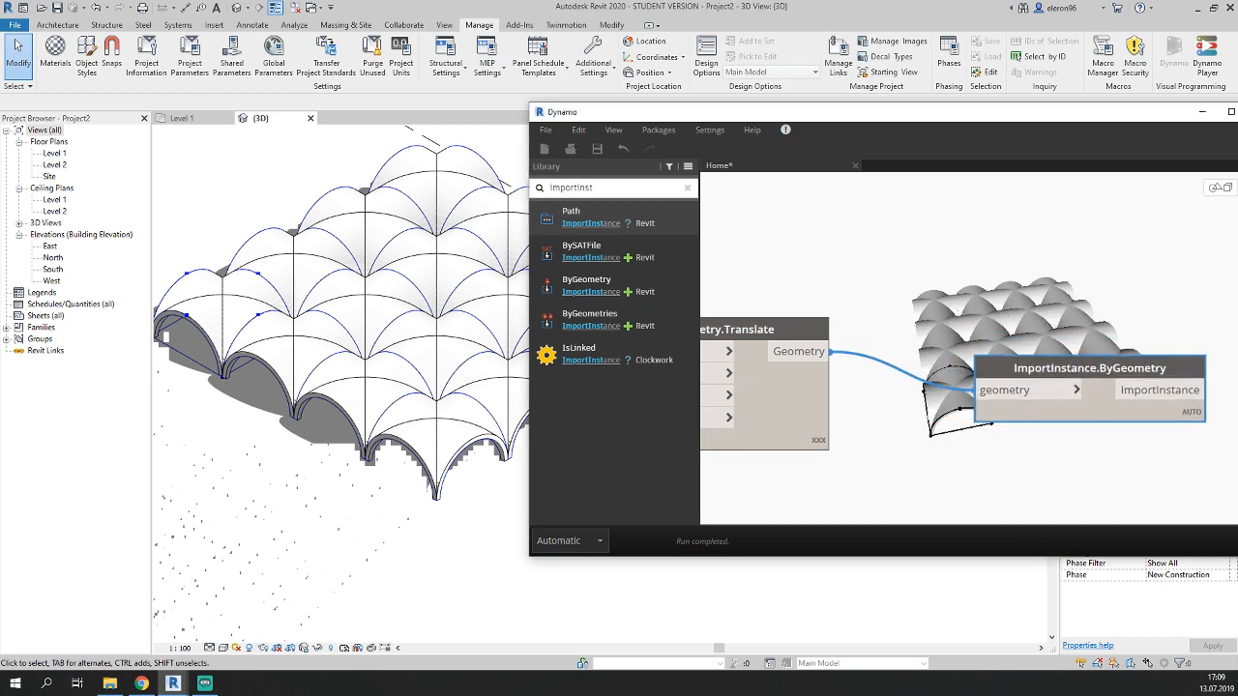
pyautogui.hotkey('alt', 'Tab')
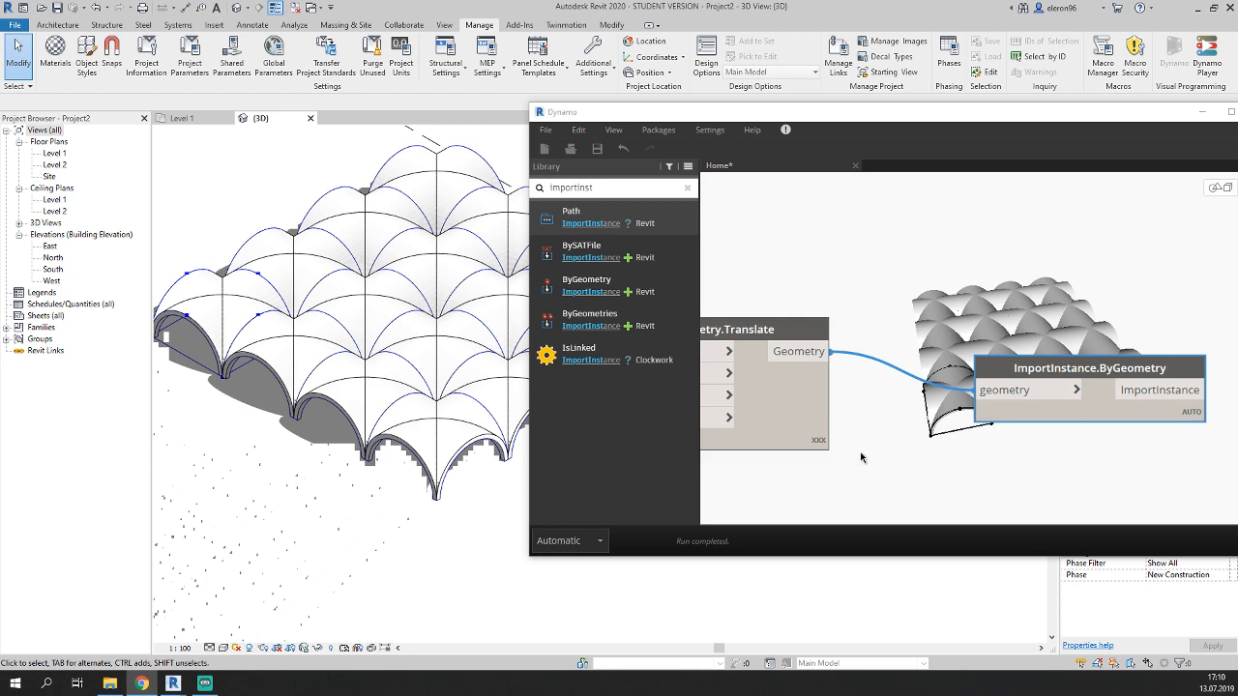
pyautogui.moveTo(1006, 393); pyautogui.dragTo(875, 431)
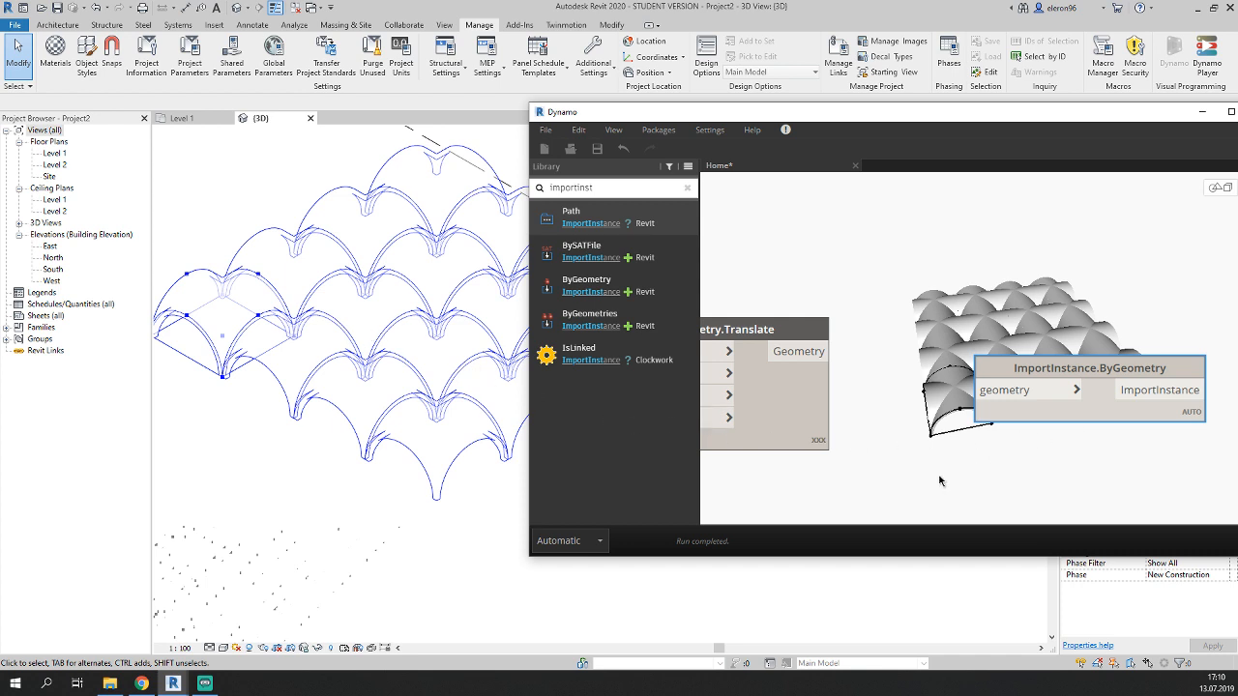
# Maximize Dynamo and review the graph from the translation range back to the Code Block holding the rectangle's width and length.
pyautogui.doubleClick(849, 112)
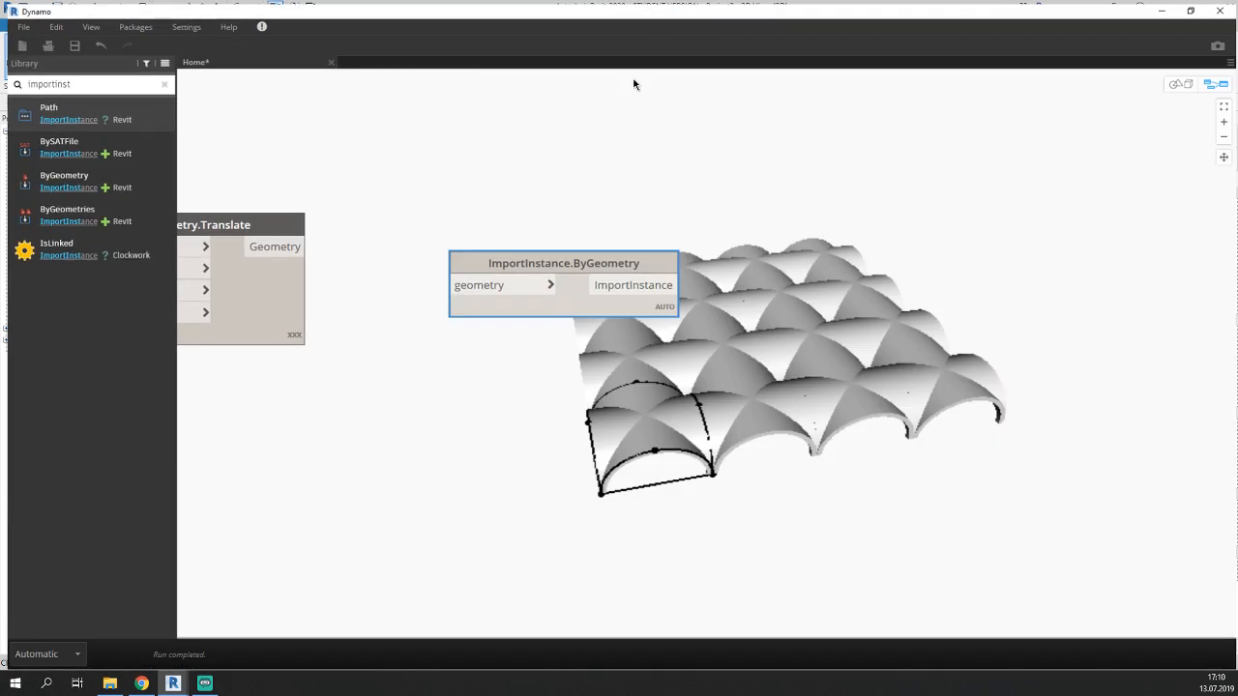
pyautogui.scroll(-4, 382, 373)
pyautogui.moveTo(382, 373); pyautogui.dragTo(682, 437, button='middle')
pyautogui.scroll(2, 491, 485)
pyautogui.scroll(3, 478, 472)
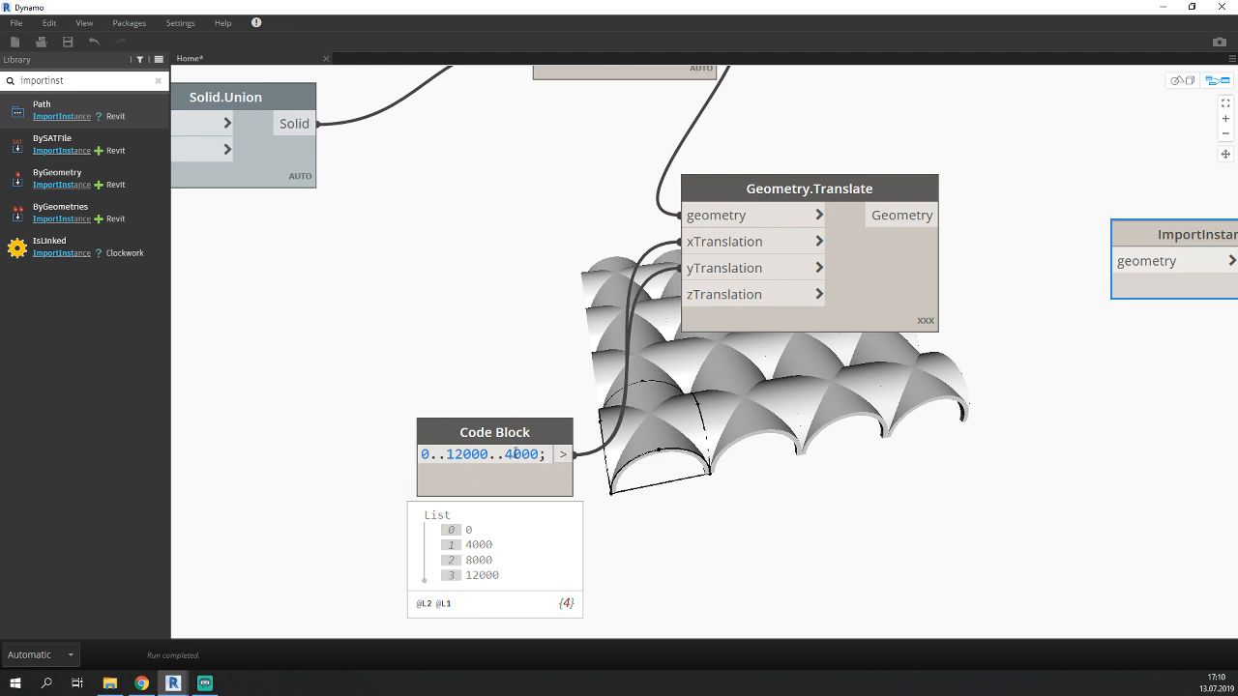
pyautogui.scroll(-5, 619, 461)
pyautogui.moveTo(266, 458); pyautogui.dragTo(840, 448, button='middle')
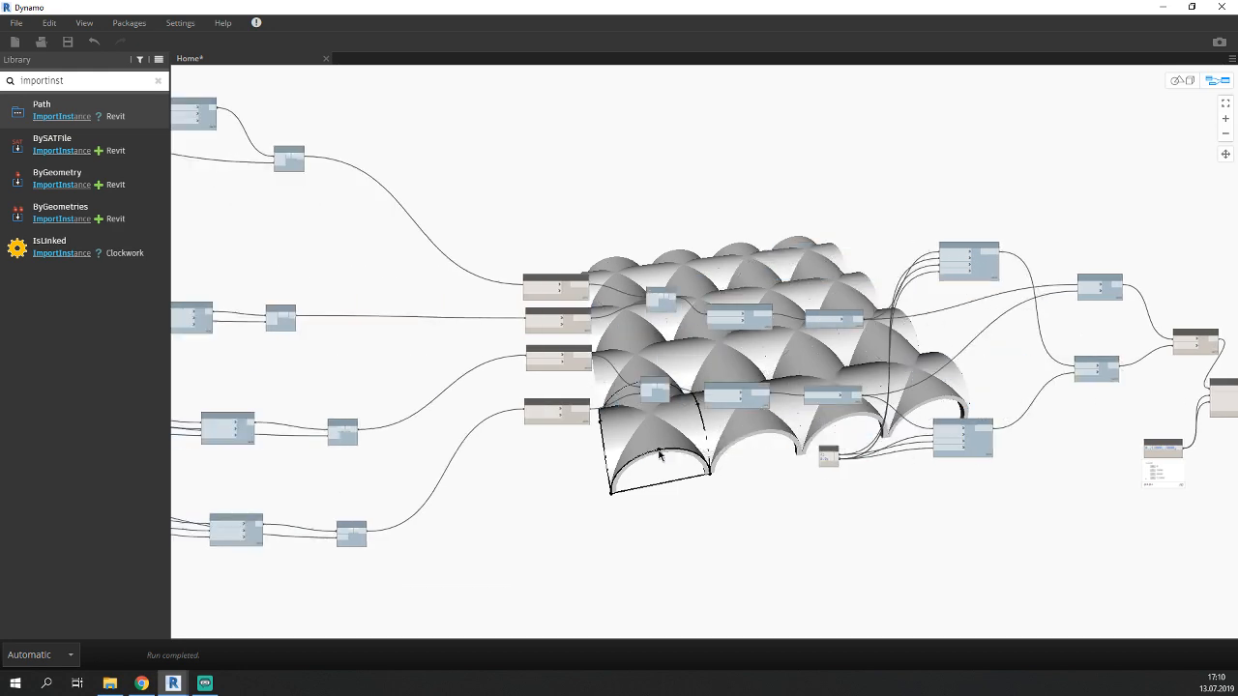
pyautogui.moveTo(204, 461); pyautogui.dragTo(1111, 503, button='middle')
pyautogui.moveTo(483, 310); pyautogui.dragTo(577, 353, button='middle')
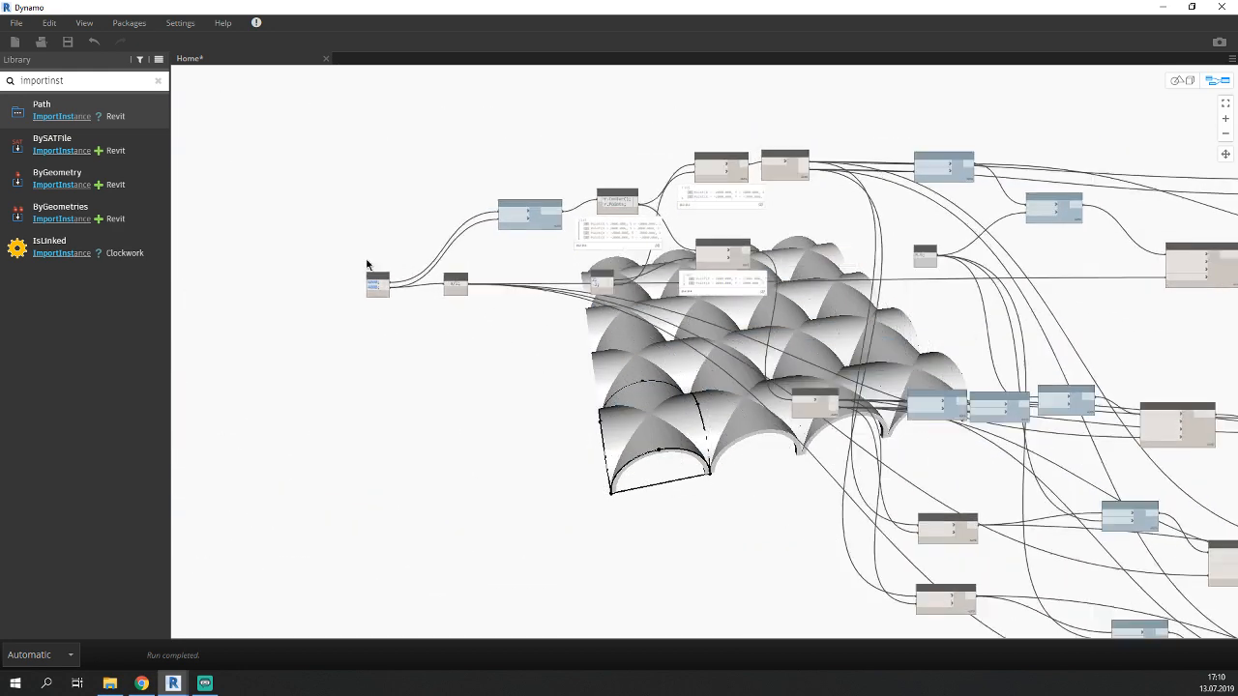
pyautogui.scroll(4, 366, 264)
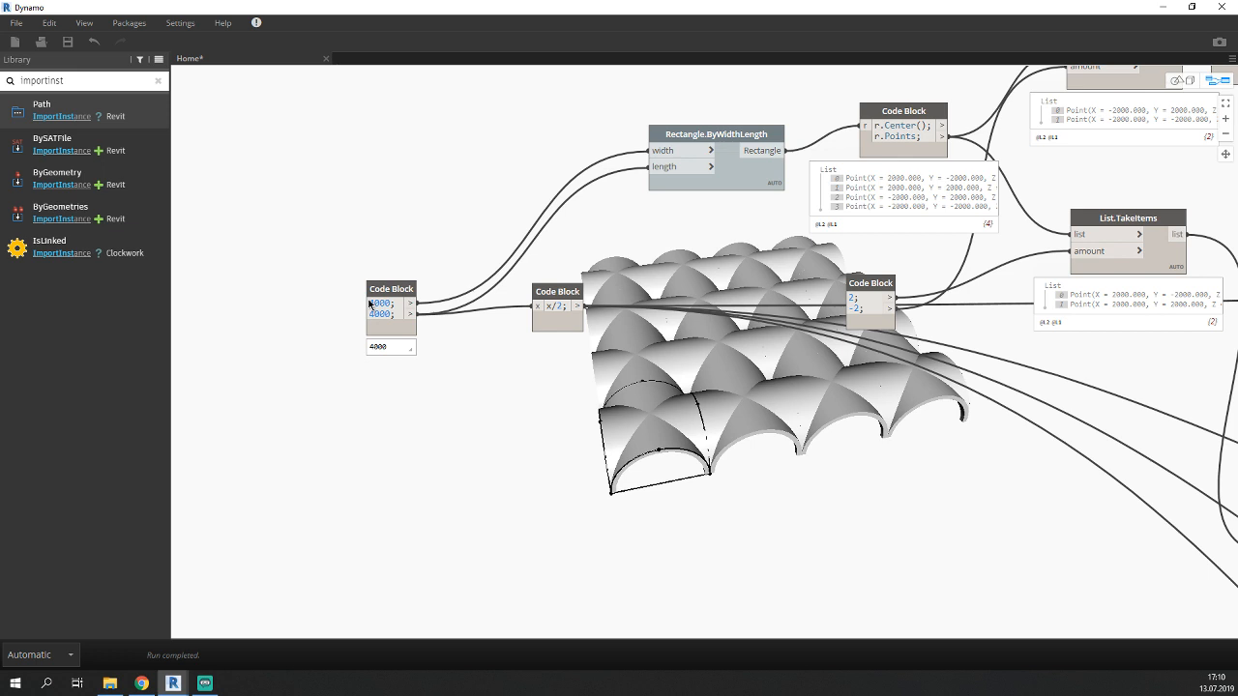
# Add an empty Code Block below the x/2 Code Block near the start of the graph.
pyautogui.click(533, 394)
pyautogui.moveTo(533, 394); pyautogui.dragTo(508, 375, button='middle')
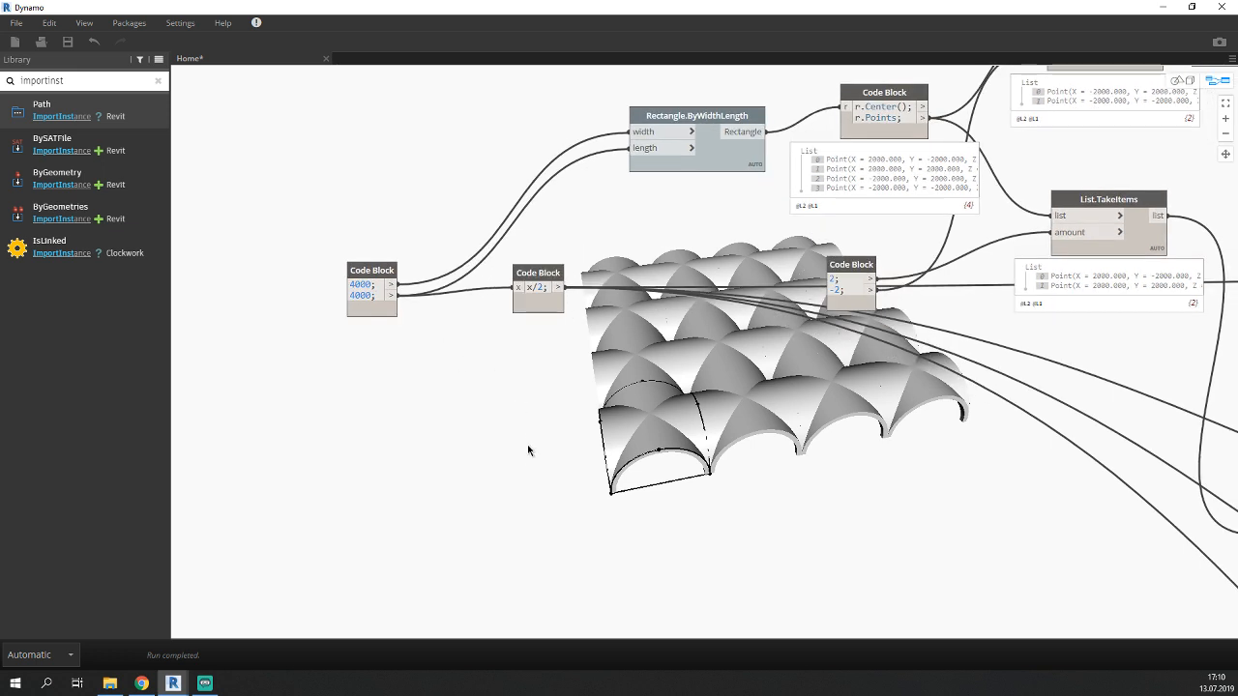
pyautogui.doubleClick(521, 422)
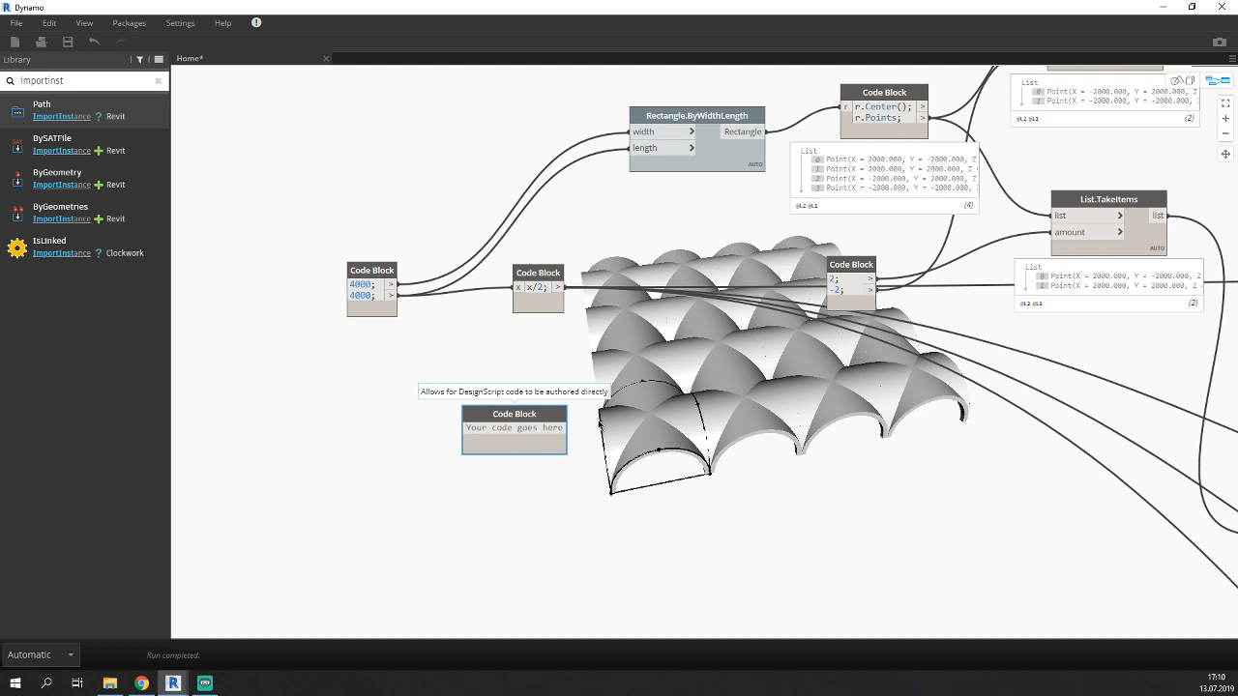
pyautogui.click(667, 468)
pyautogui.rightClick(667, 468)
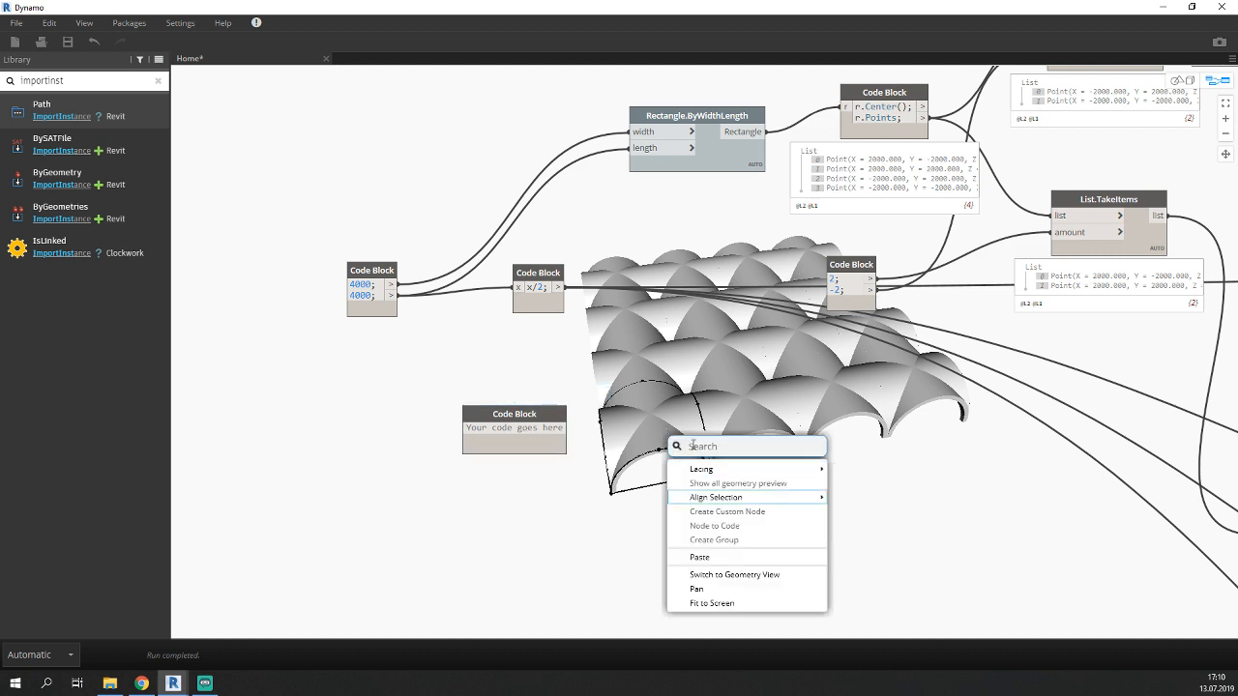
pyautogui.press('Escape')
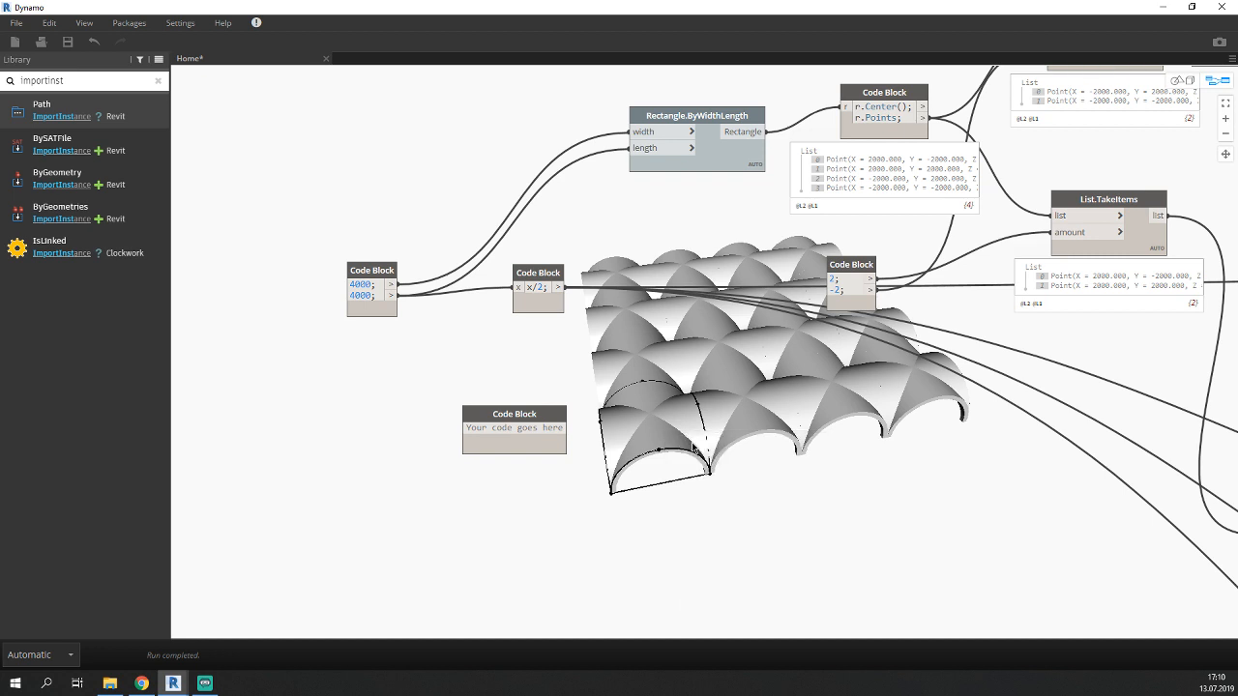
# Add a Watch node to the right of the empty Code Block.
pyautogui.rightClick(693, 447)
pyautogui.write('wa')
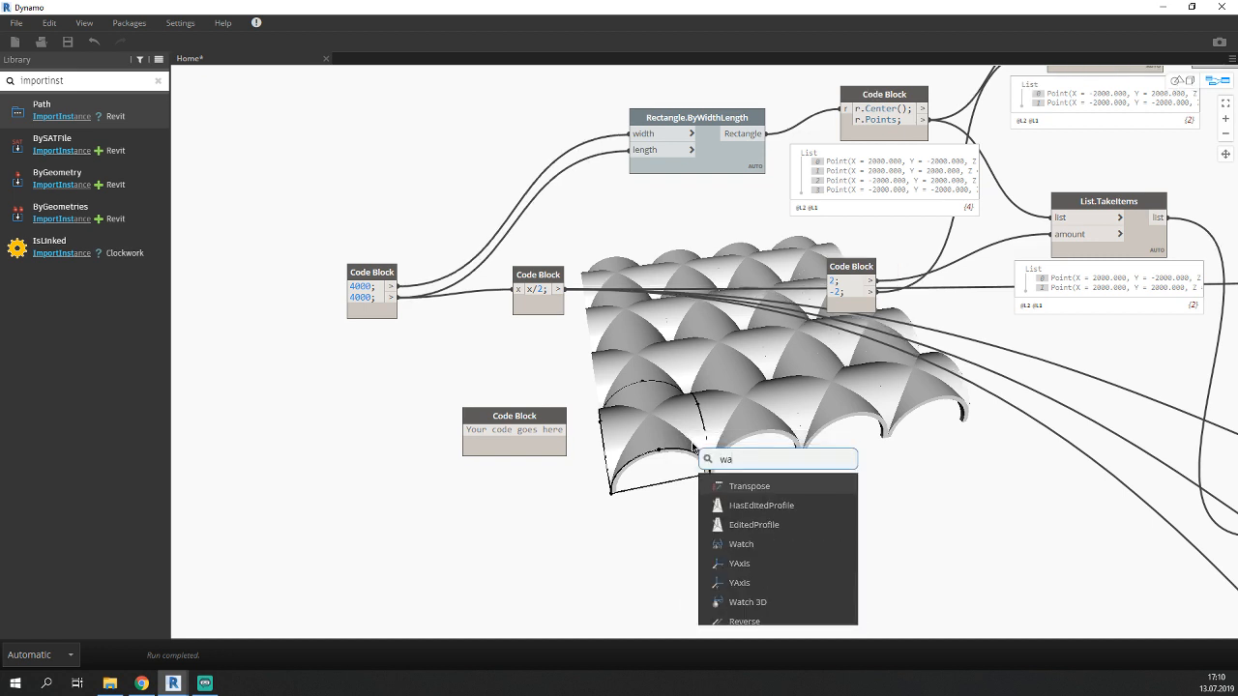
pyautogui.click(733, 543)
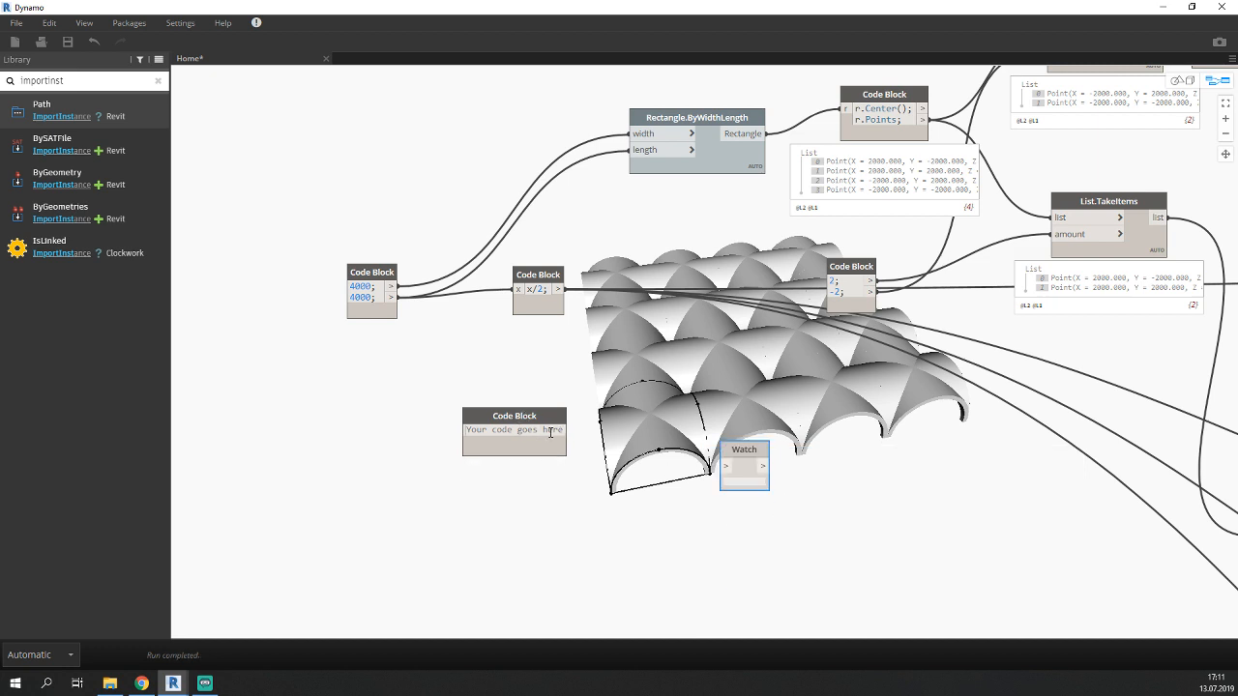
# Enter "a;" in the empty Code Block and connect its output to the Watch node.
pyautogui.click(611, 454)
pyautogui.moveTo(481, 419); pyautogui.dragTo(524, 420)
pyautogui.click(511, 431)
pyautogui.write('a;')
pyautogui.click(640, 466)
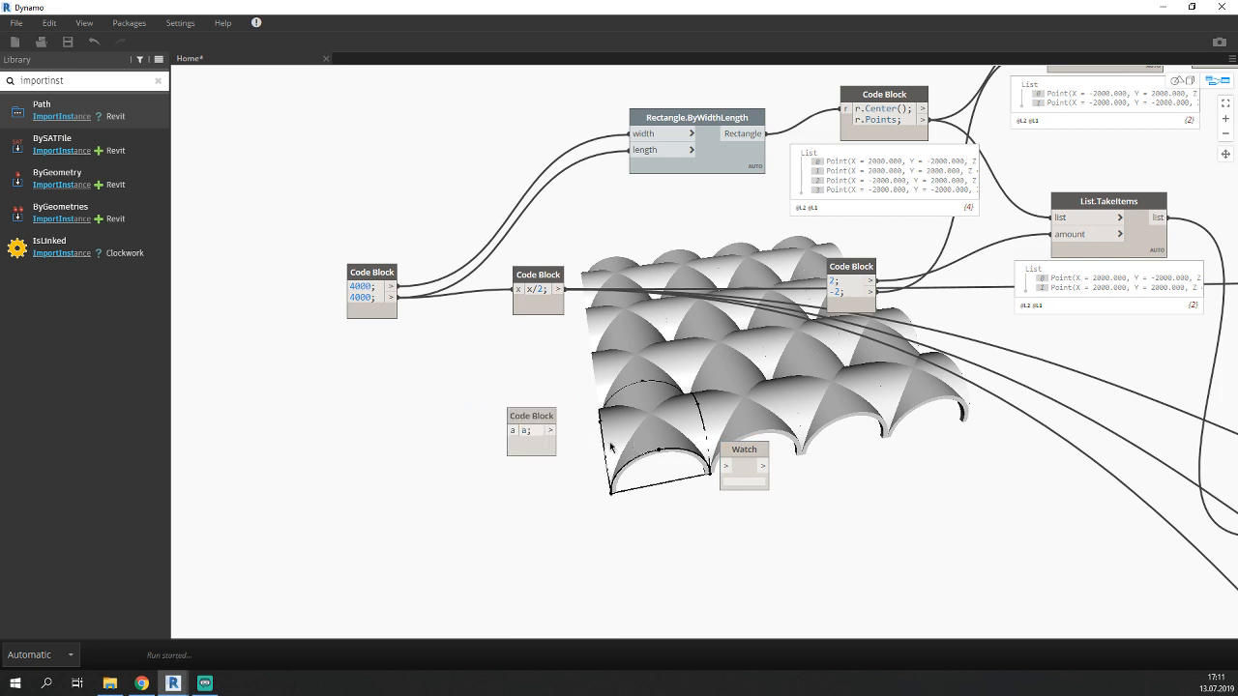
pyautogui.click(550, 431)
pyautogui.click(725, 466)
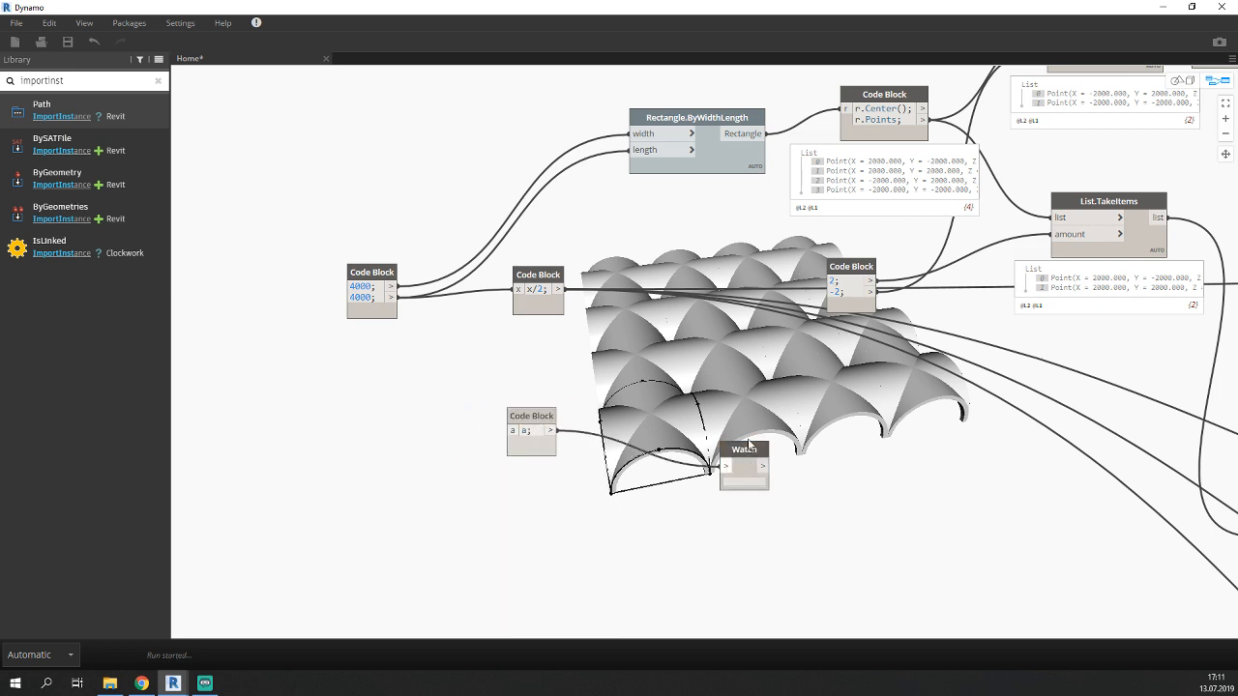
pyautogui.click(747, 447)
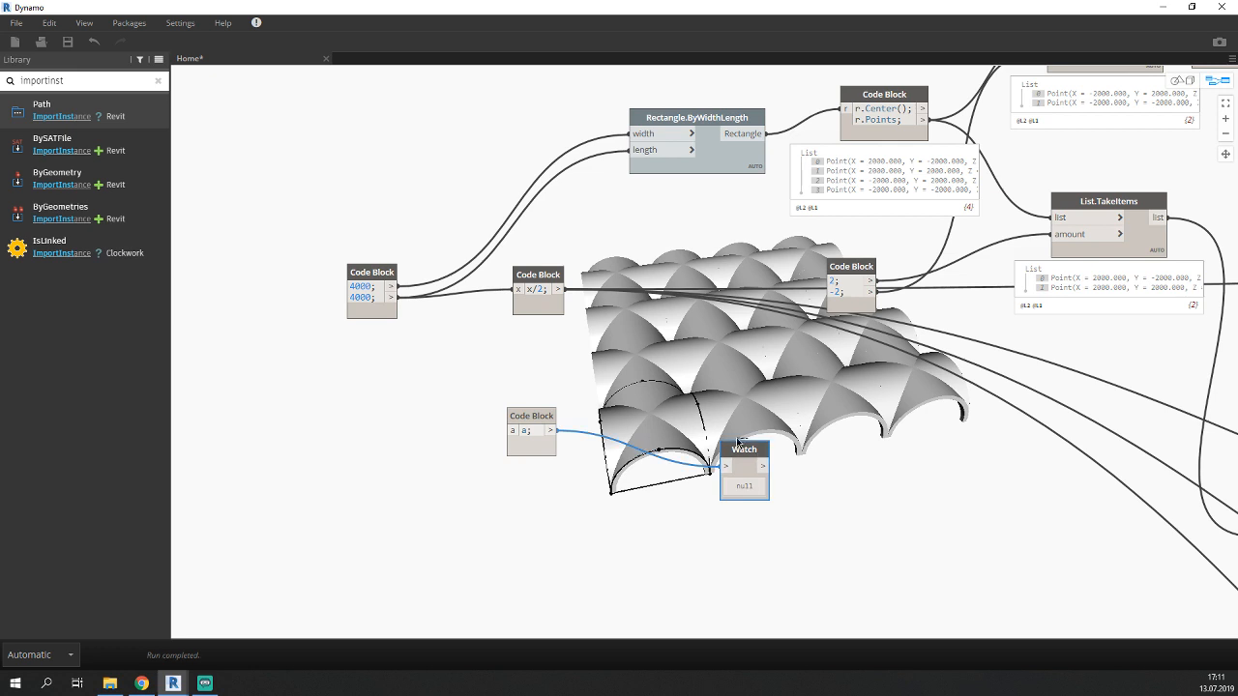
pyautogui.click(658, 513)
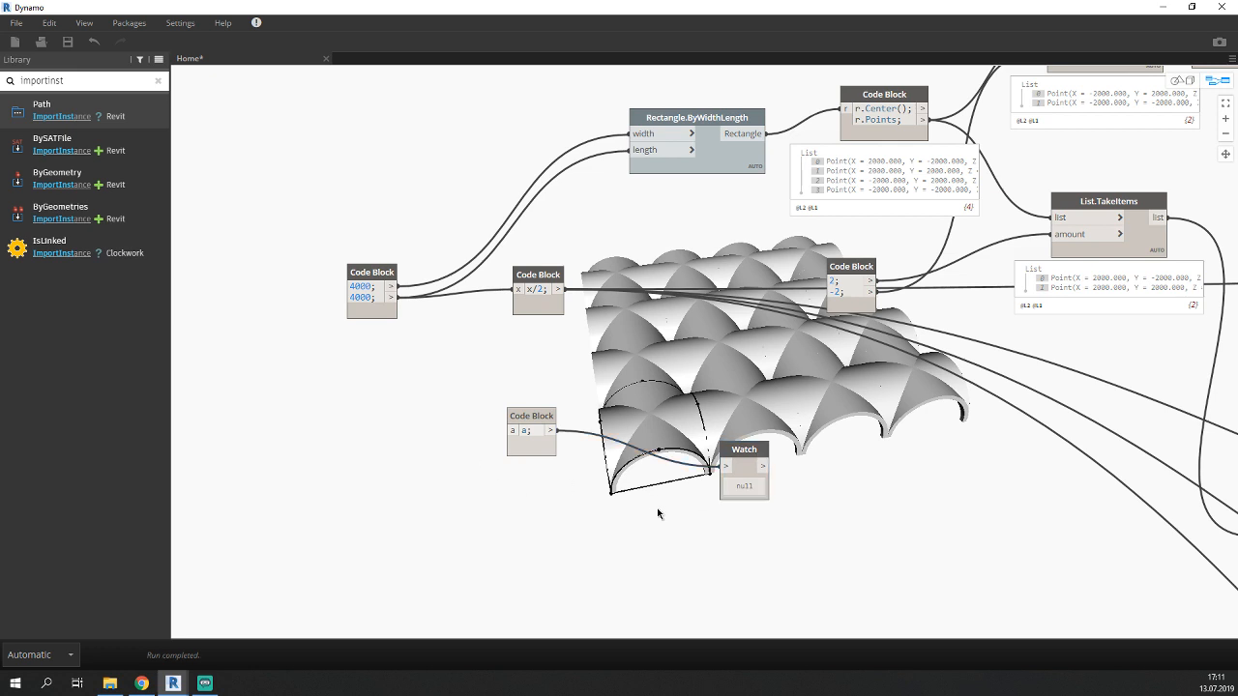
# Add a second line "x;" to the Code Block and connect its output to the Watch node instead.
pyautogui.click(531, 430)
pyautogui.press('Return')
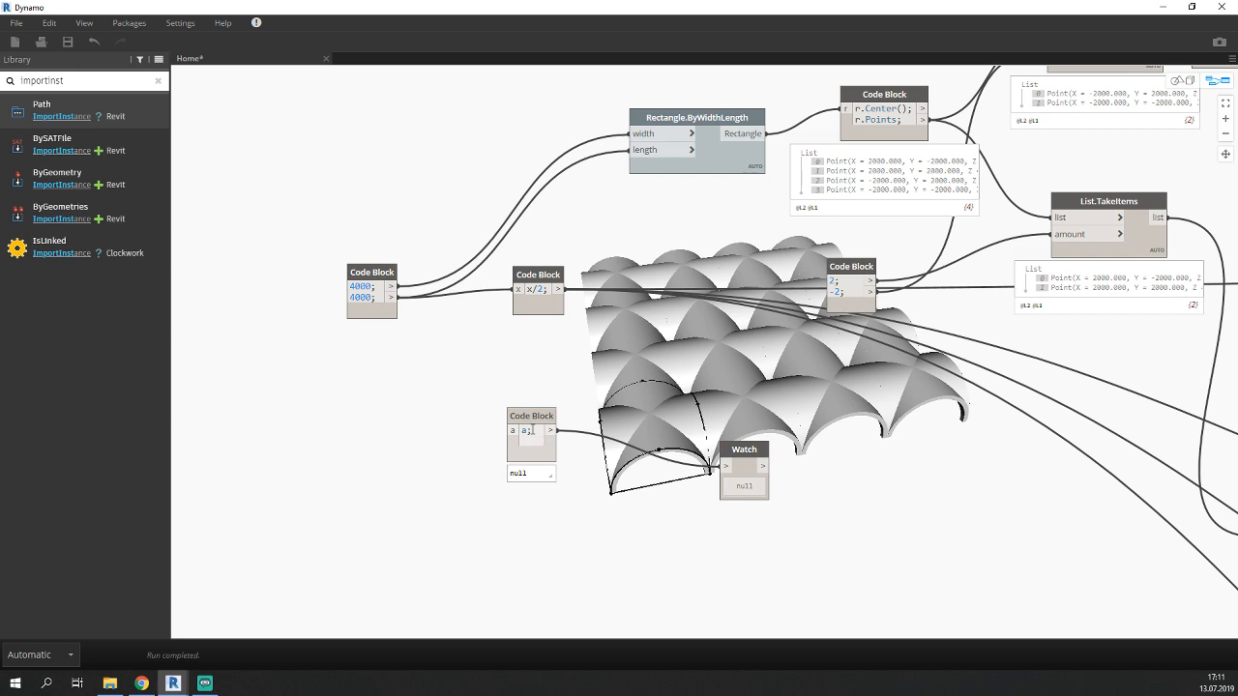
pyautogui.write('x')
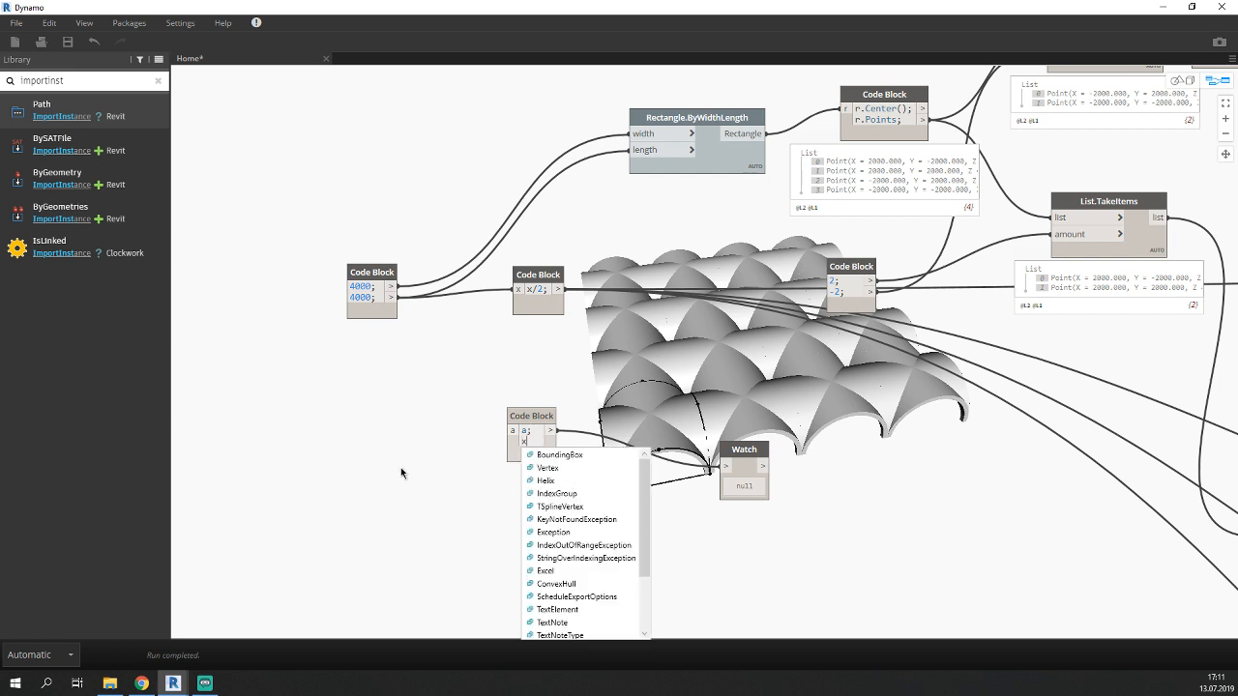
pyautogui.write(';')
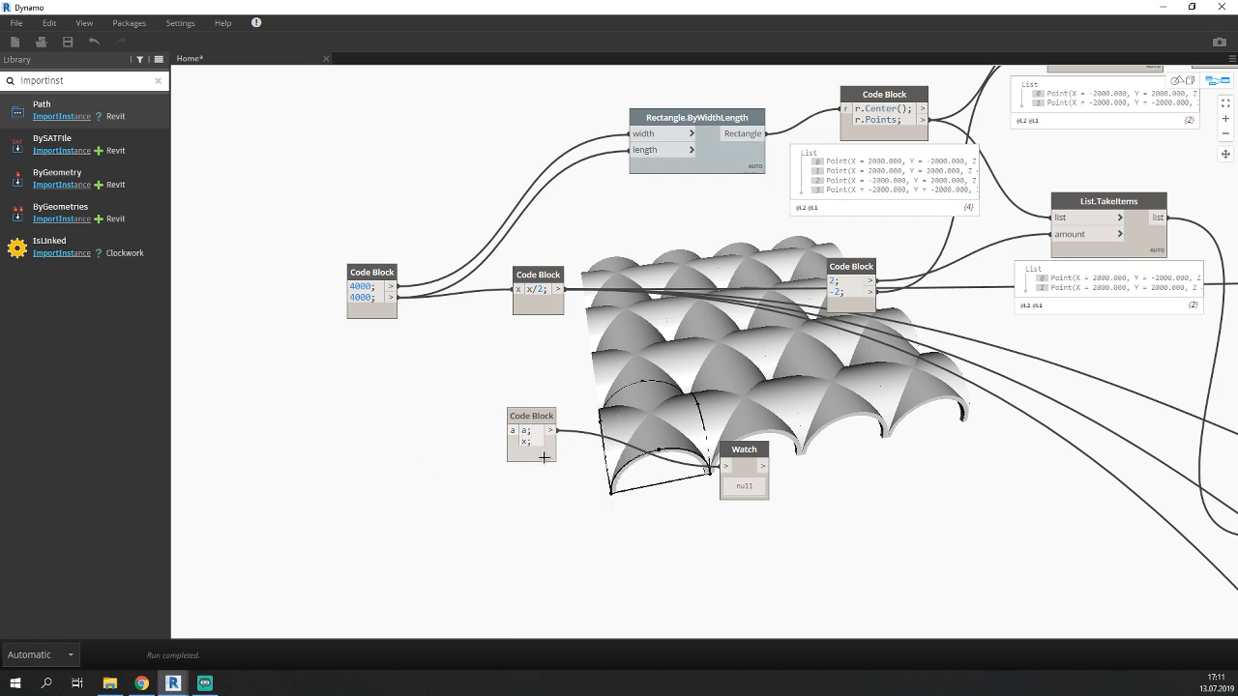
pyautogui.moveTo(549, 441); pyautogui.dragTo(727, 472)
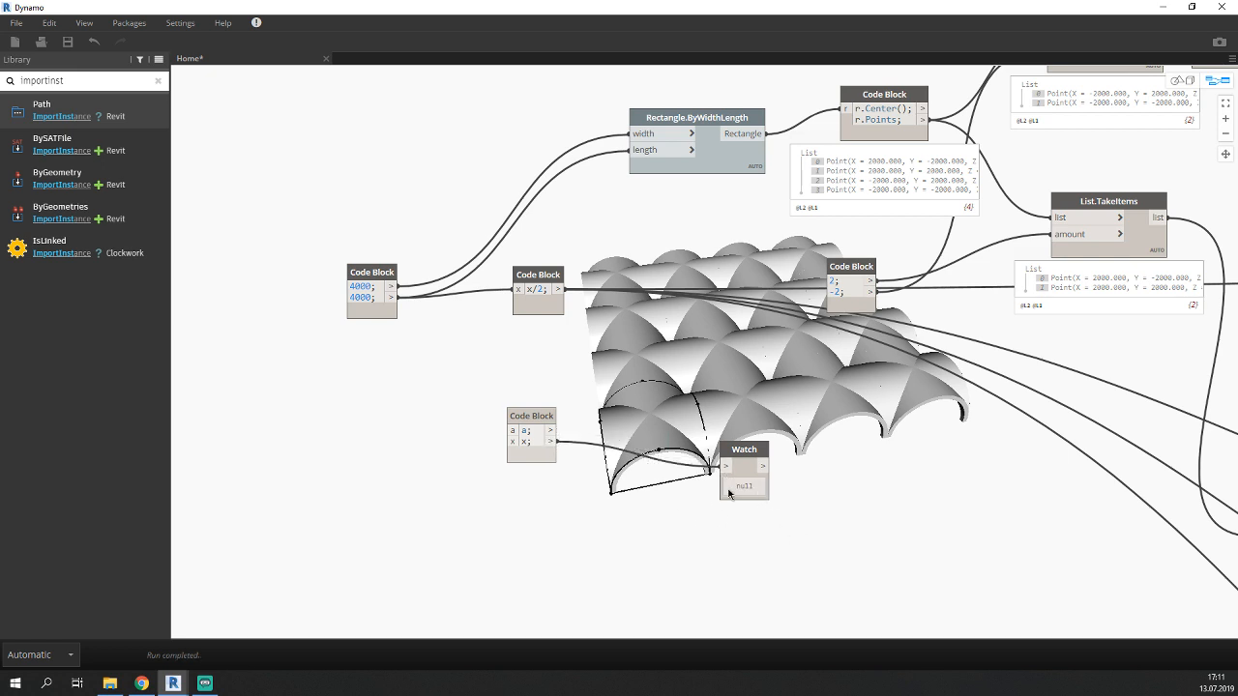
pyautogui.moveTo(562, 407); pyautogui.dragTo(585, 413, button='middle')
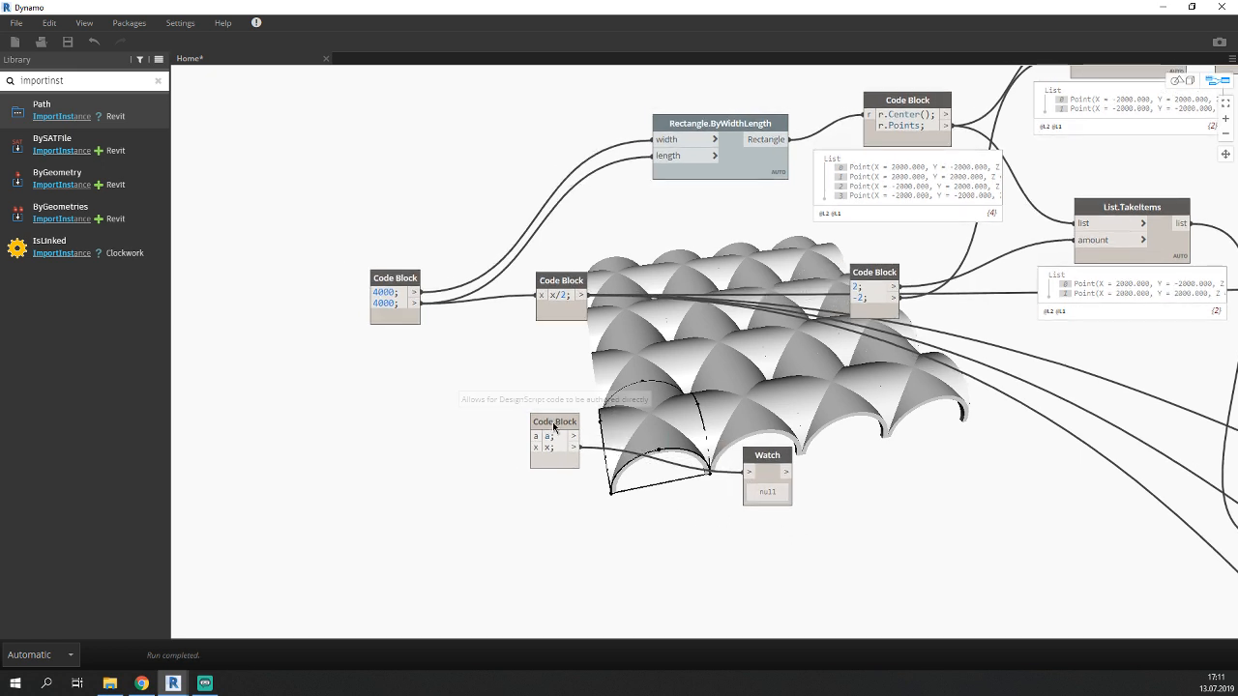
pyautogui.moveTo(555, 424); pyautogui.dragTo(565, 414)
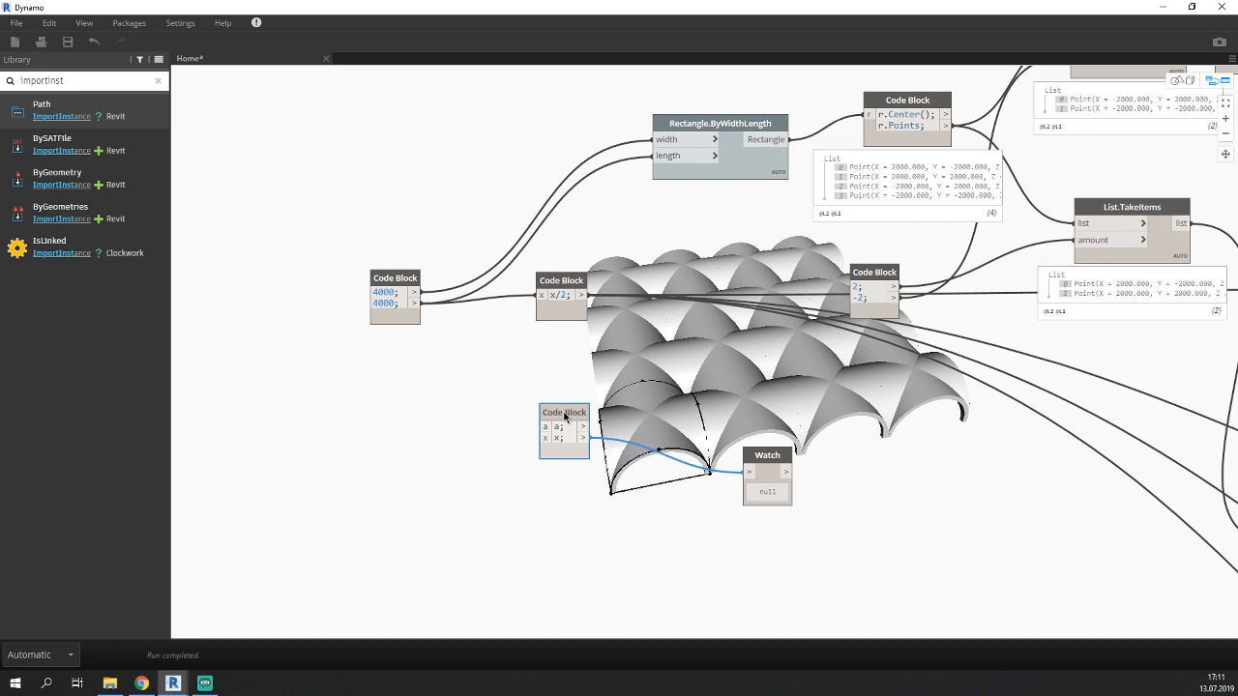
# Create two separate Code Blocks holding 10 and 20, and arrange them one above the other before the a/x Code Block.
pyautogui.doubleClick(334, 426)
pyautogui.write('10')
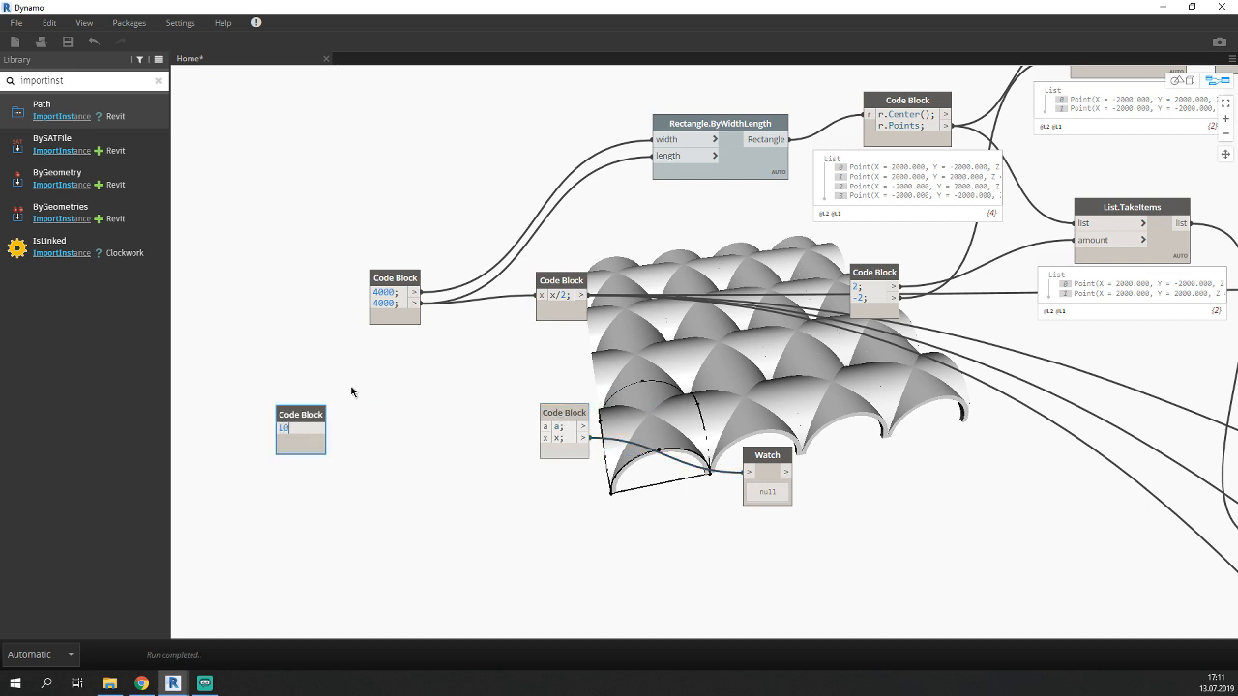
pyautogui.click(333, 468)
pyautogui.doubleClick(334, 472)
pyautogui.write('20')
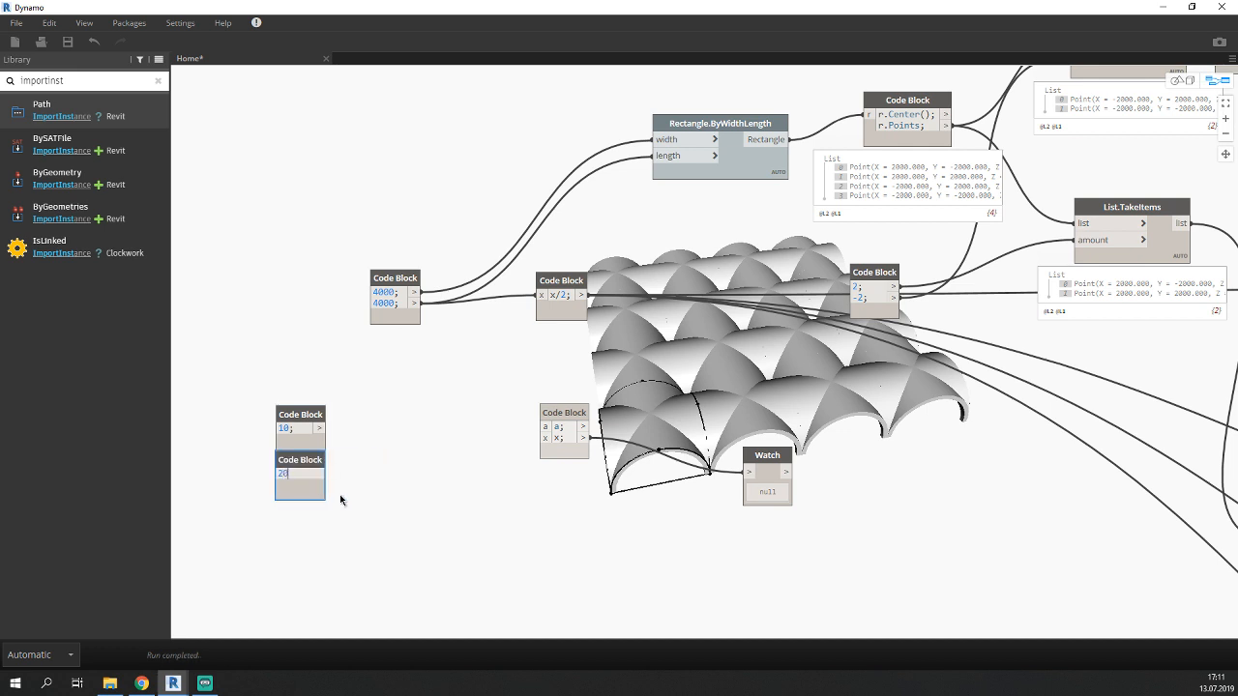
pyautogui.click(347, 497)
pyautogui.moveTo(293, 418); pyautogui.dragTo(344, 393)
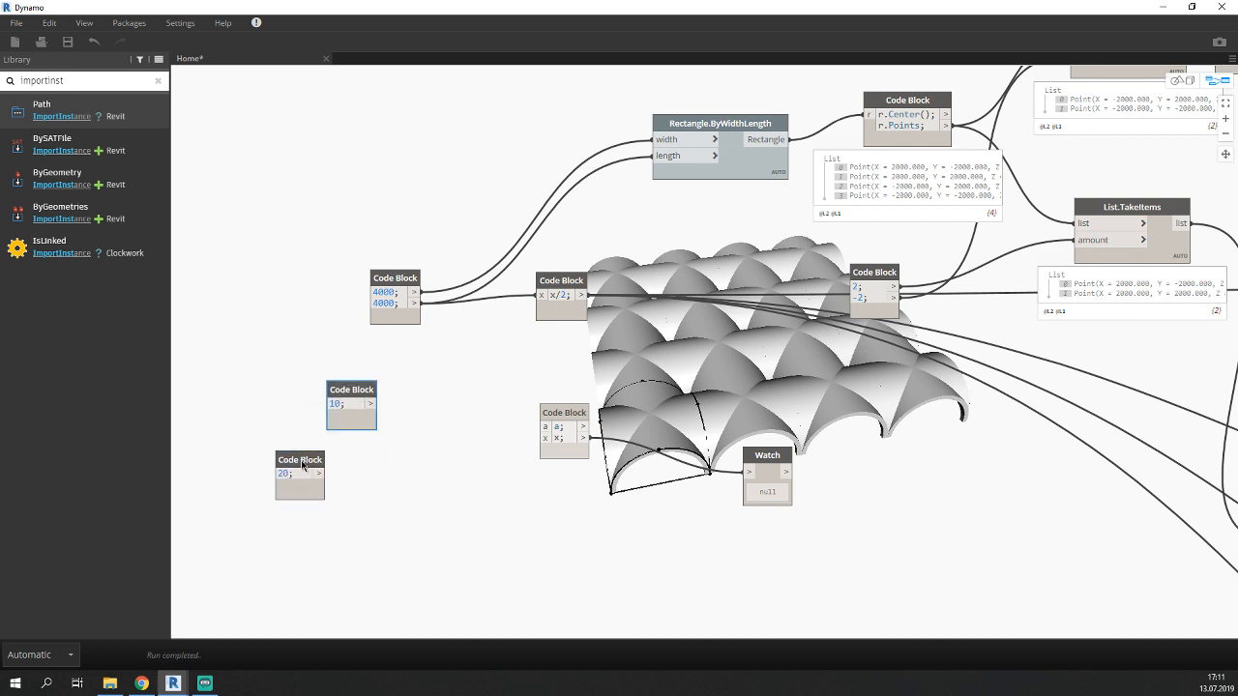
pyautogui.moveTo(303, 466); pyautogui.dragTo(350, 469)
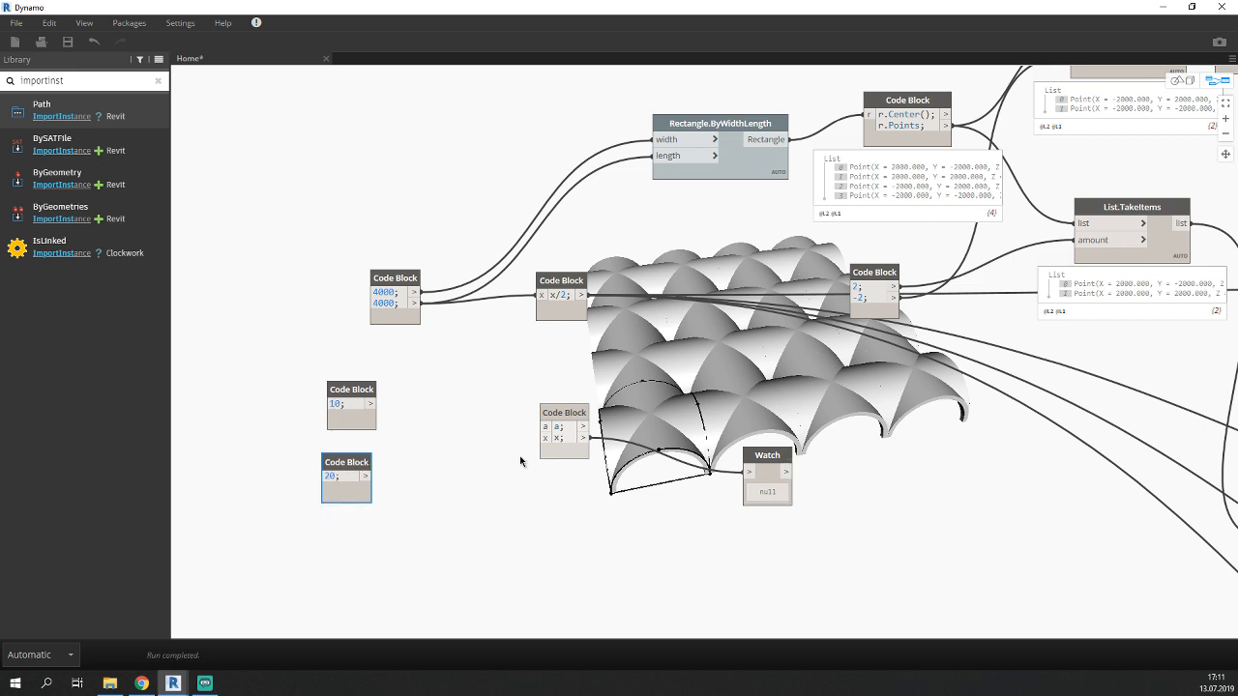
# Connect the 10 block to input a and the 20 block to input x, and switch the Watch node to the a output.
pyautogui.moveTo(343, 408); pyautogui.dragTo(544, 426)
pyautogui.moveTo(340, 462); pyautogui.dragTo(544, 438)
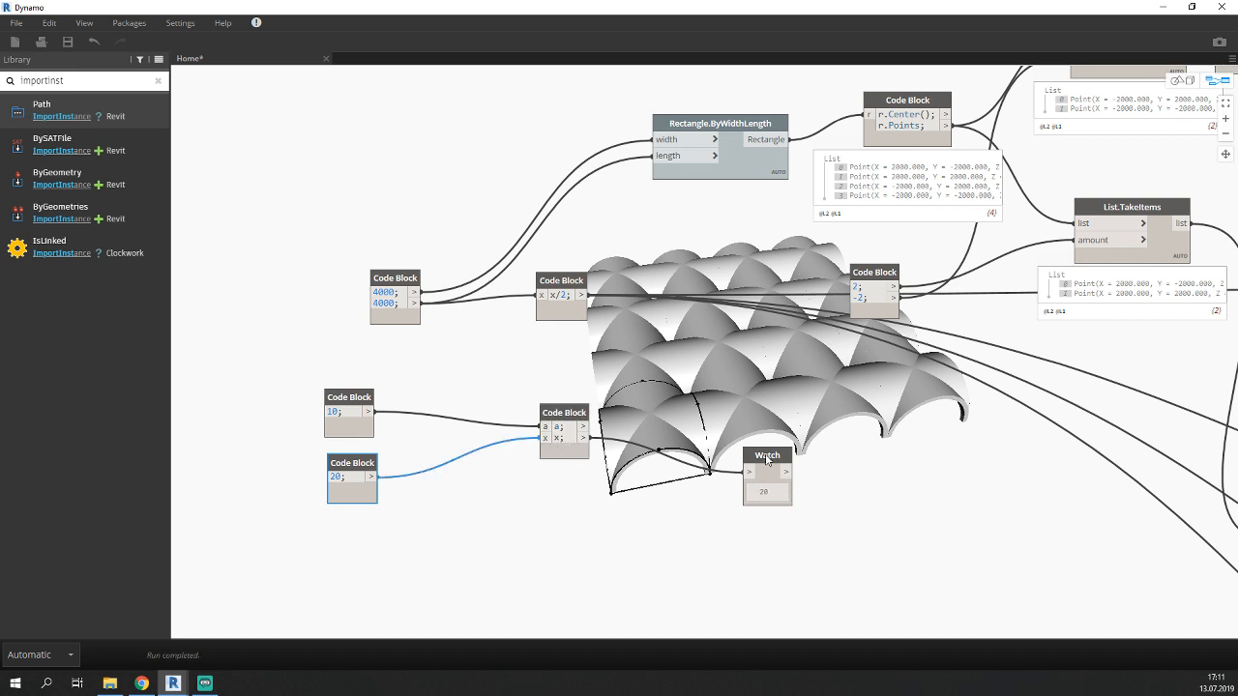
pyautogui.moveTo(769, 467); pyautogui.dragTo(769, 469)
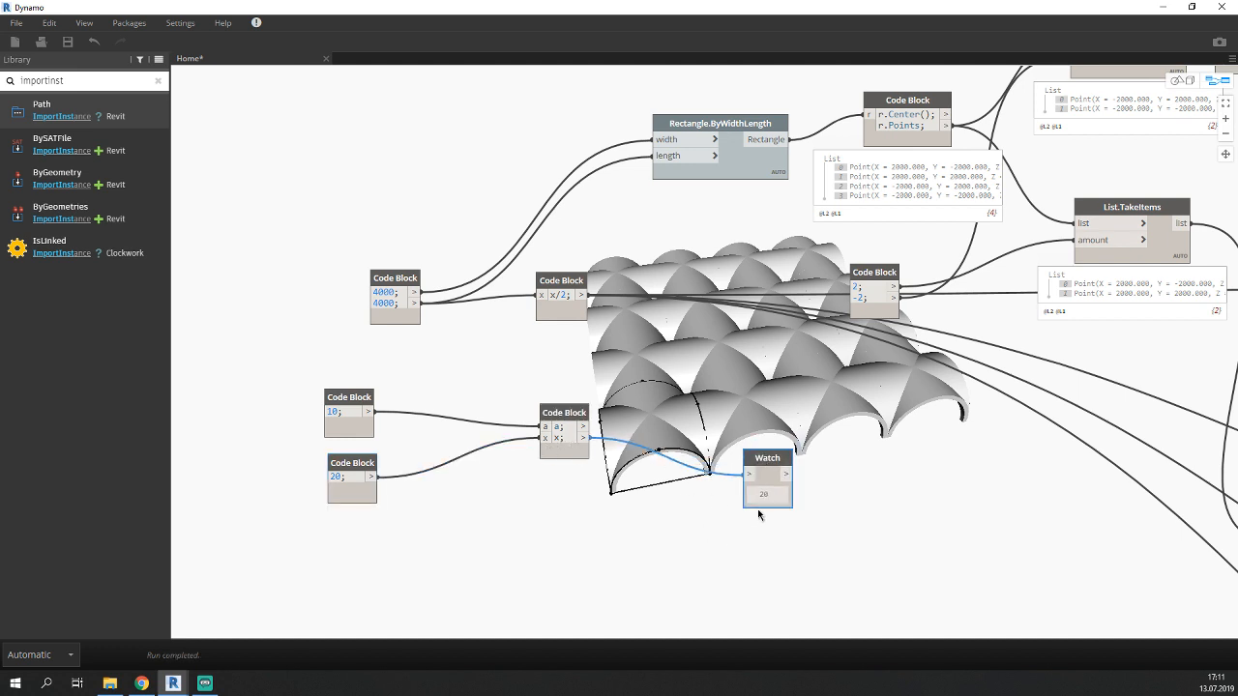
pyautogui.moveTo(584, 426); pyautogui.dragTo(749, 473)
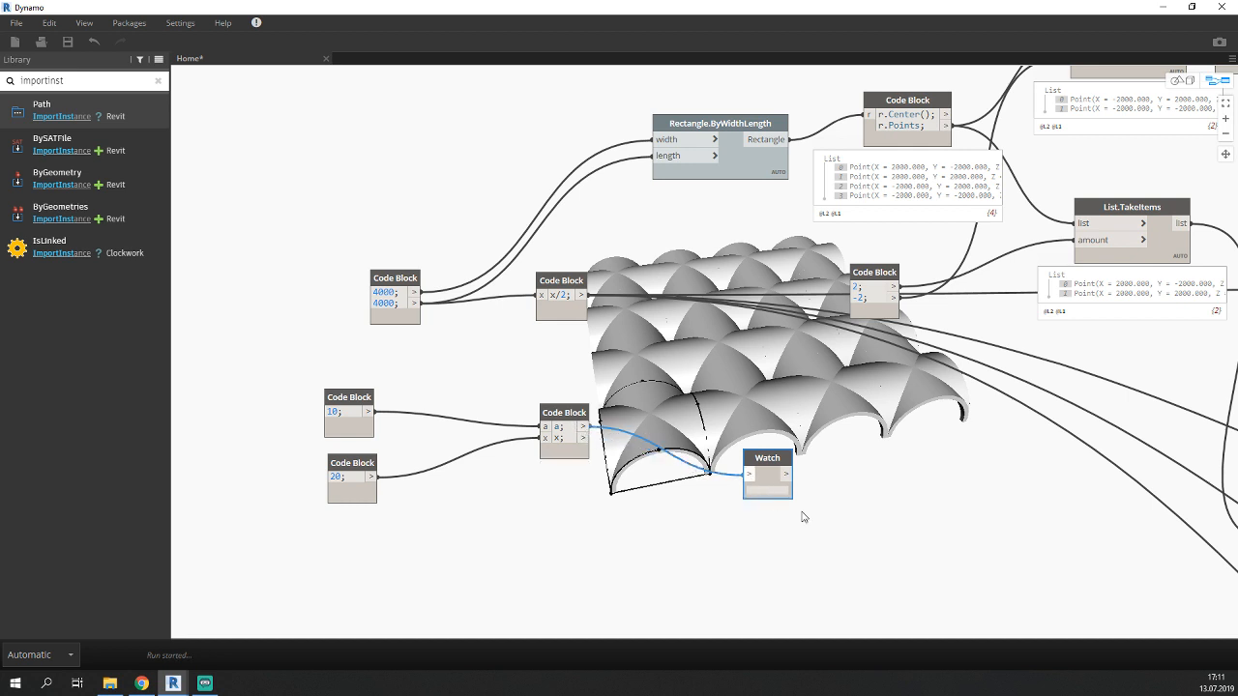
# Add a third line "a-x;" to the Code Block and connect its output to the Watch node.
pyautogui.click(566, 437)
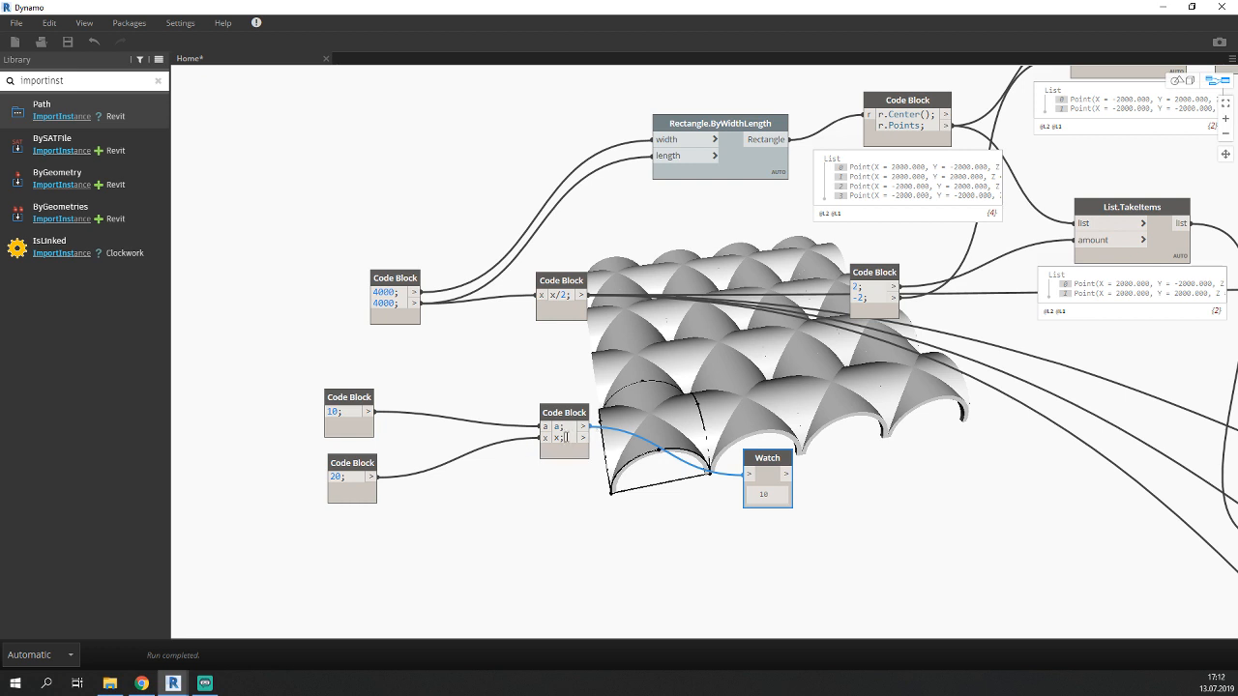
pyautogui.press('Return')
pyautogui.write('a')
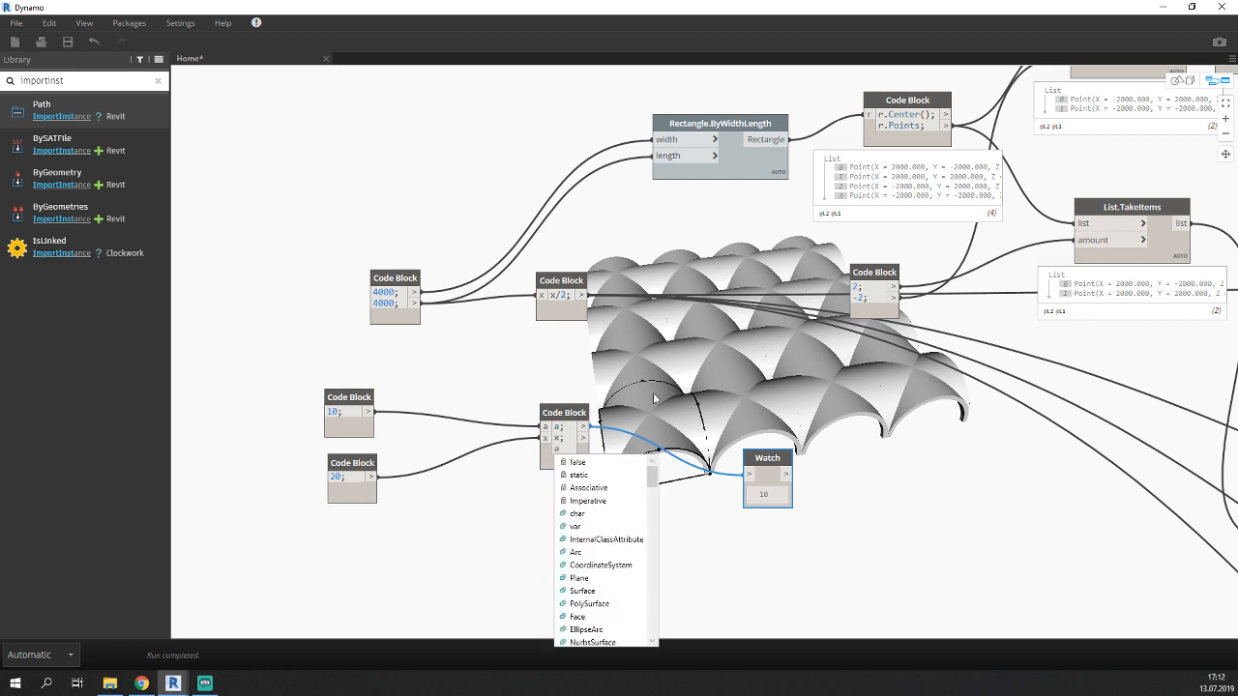
pyautogui.write('-x')
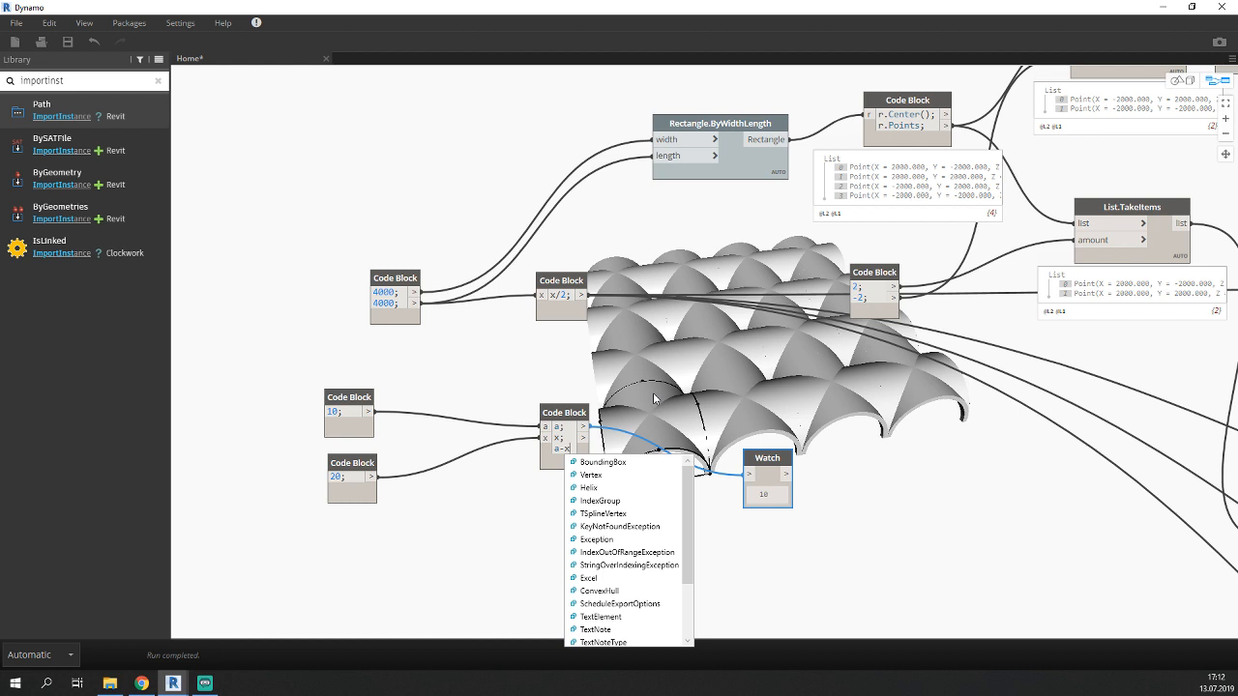
pyautogui.write(';')
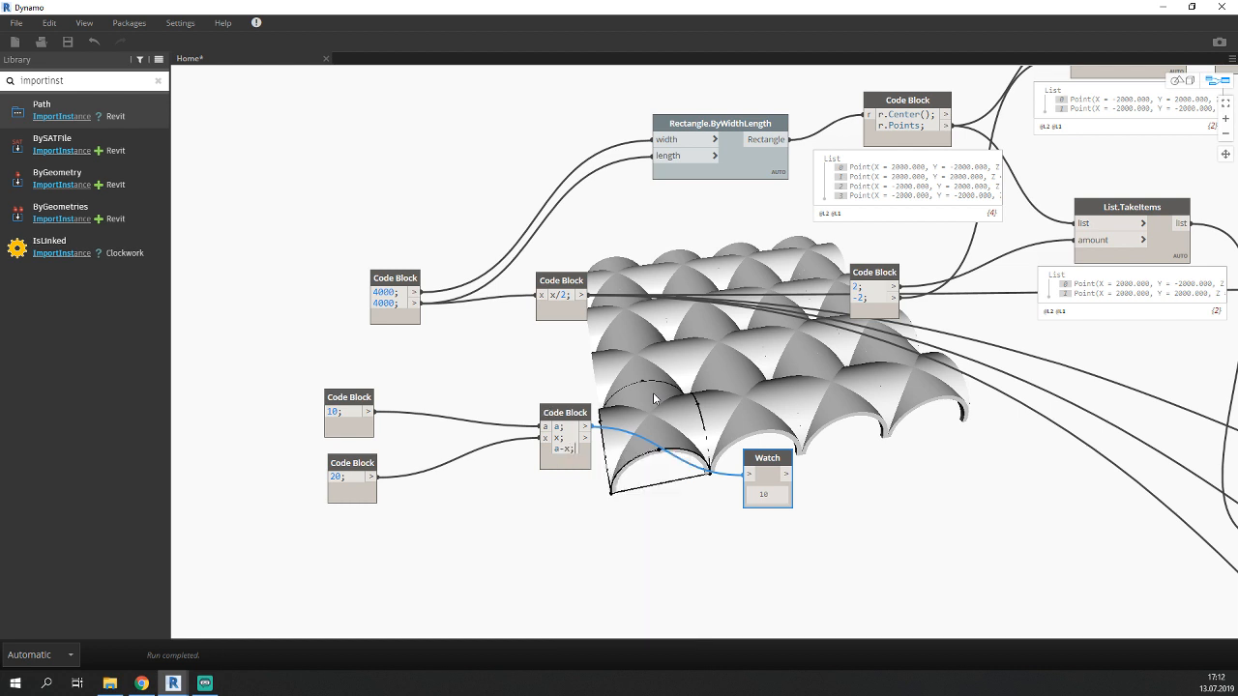
pyautogui.click(597, 503)
pyautogui.moveTo(584, 449); pyautogui.dragTo(748, 474)
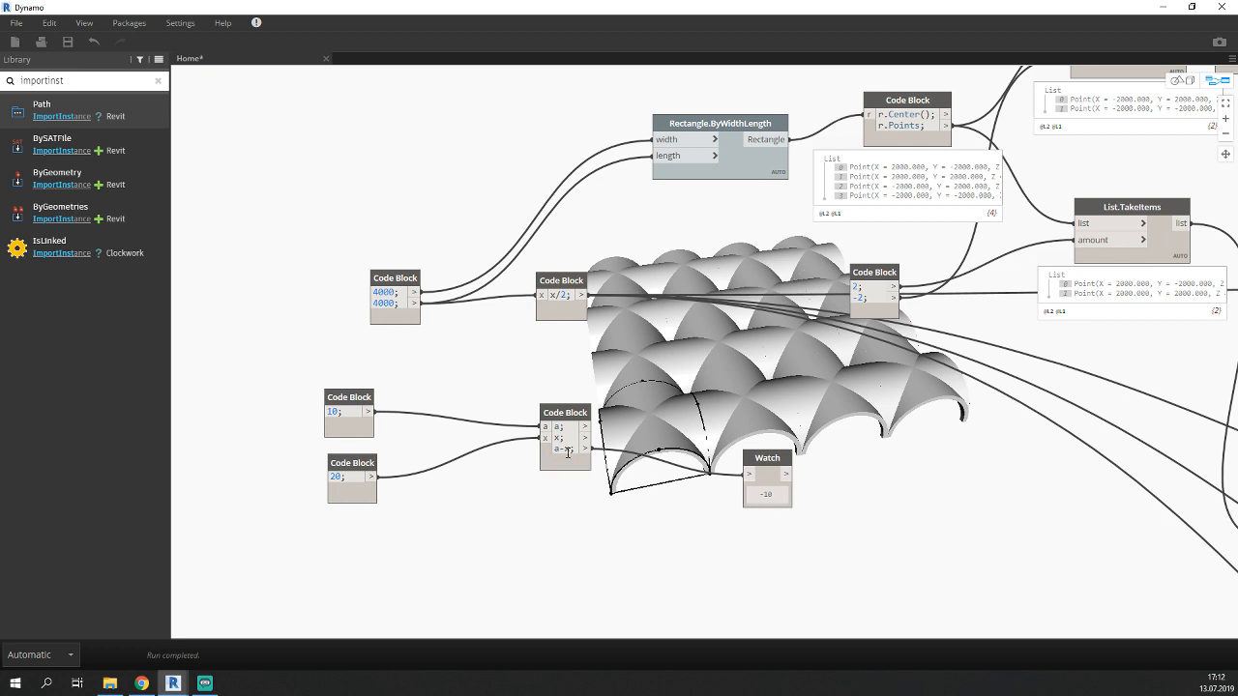
# Change the Code Block's third line to "a*x;" and shift the Watch node slightly closer.
pyautogui.press('BackSpace')
pyautogui.write('*')
pyautogui.click(610, 544)
pyautogui.moveTo(546, 433)
pyautogui.moveTo(754, 467); pyautogui.dragTo(728, 469)
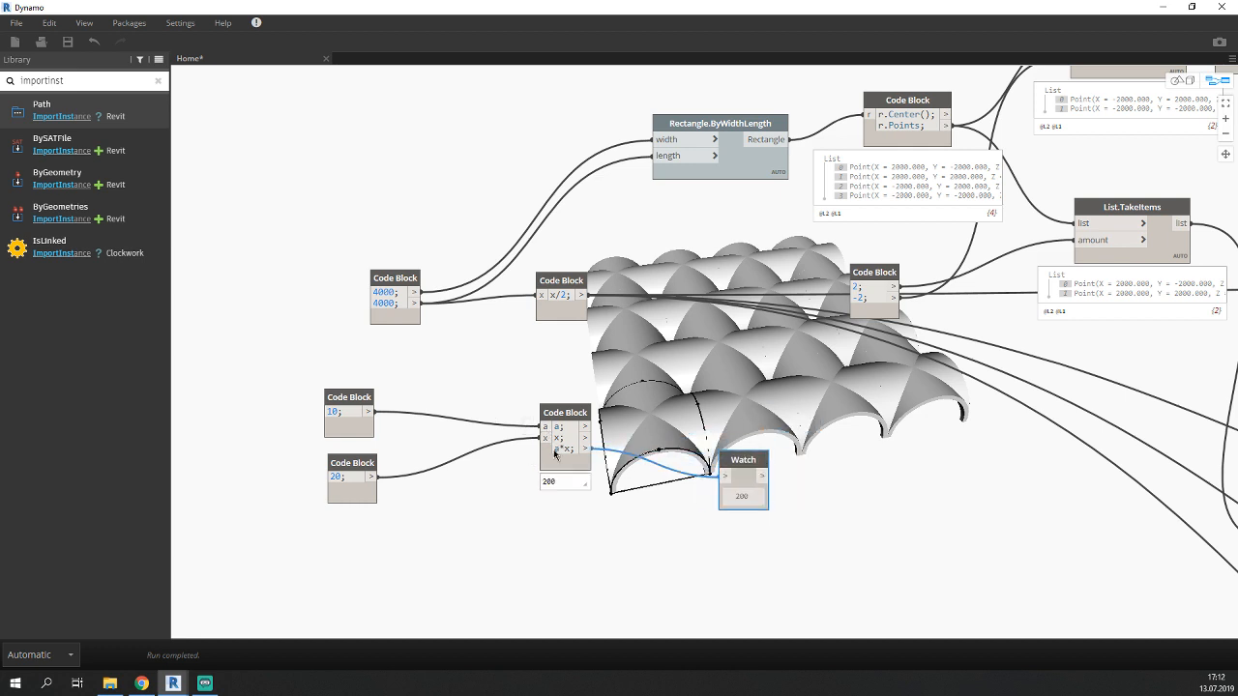
pyautogui.moveTo(552, 454); pyautogui.dragTo(557, 452)
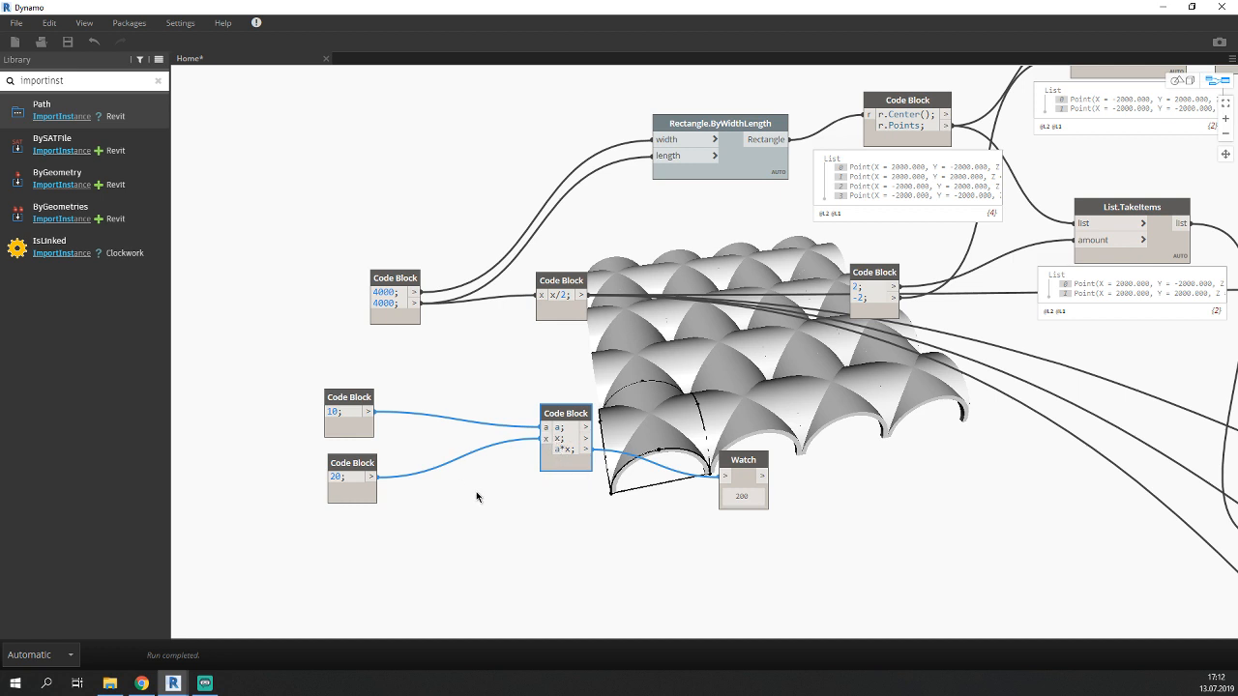
# Delete the two Code Blocks holding 10 and 20.
pyautogui.click(350, 464)
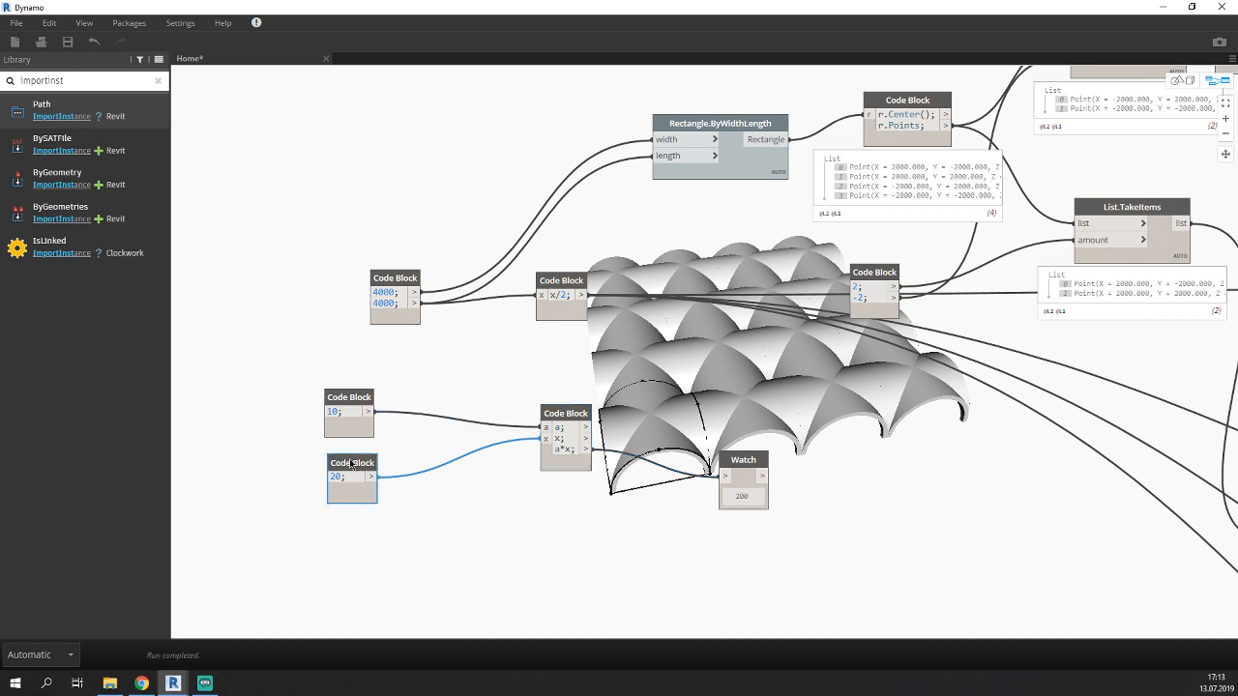
pyautogui.click(349, 400)
pyautogui.press('Delete')
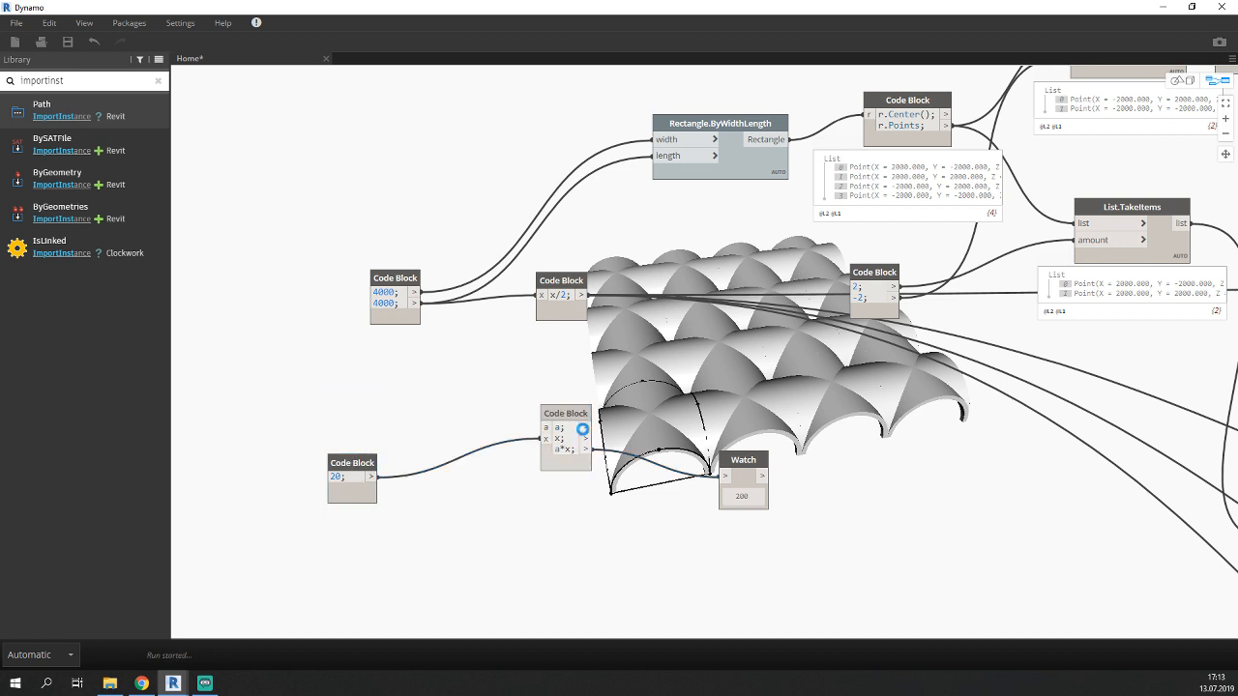
pyautogui.click(352, 464)
pyautogui.press('Delete')
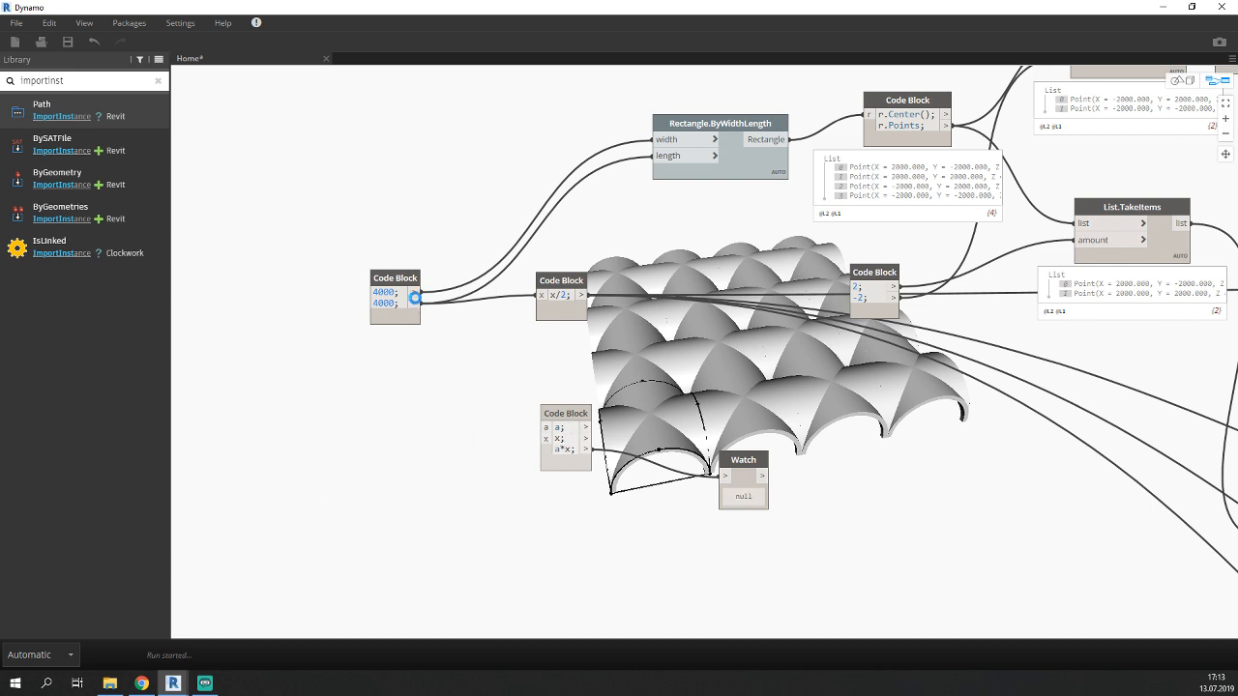
# Connect the two 4000 outputs to inputs a and x, and change the Code Block's third line to "a/x;".
pyautogui.moveTo(415, 292); pyautogui.dragTo(542, 426)
pyautogui.moveTo(415, 303); pyautogui.dragTo(540, 439)
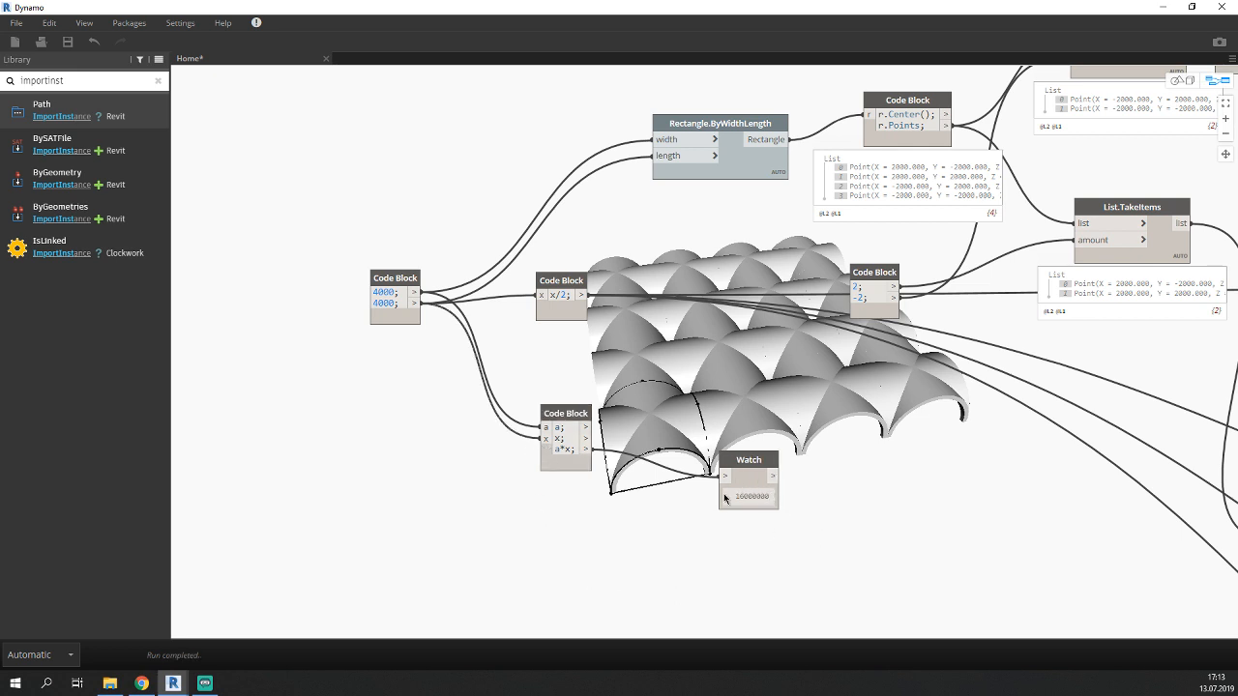
pyautogui.moveTo(563, 451)
pyautogui.press('BackSpace')
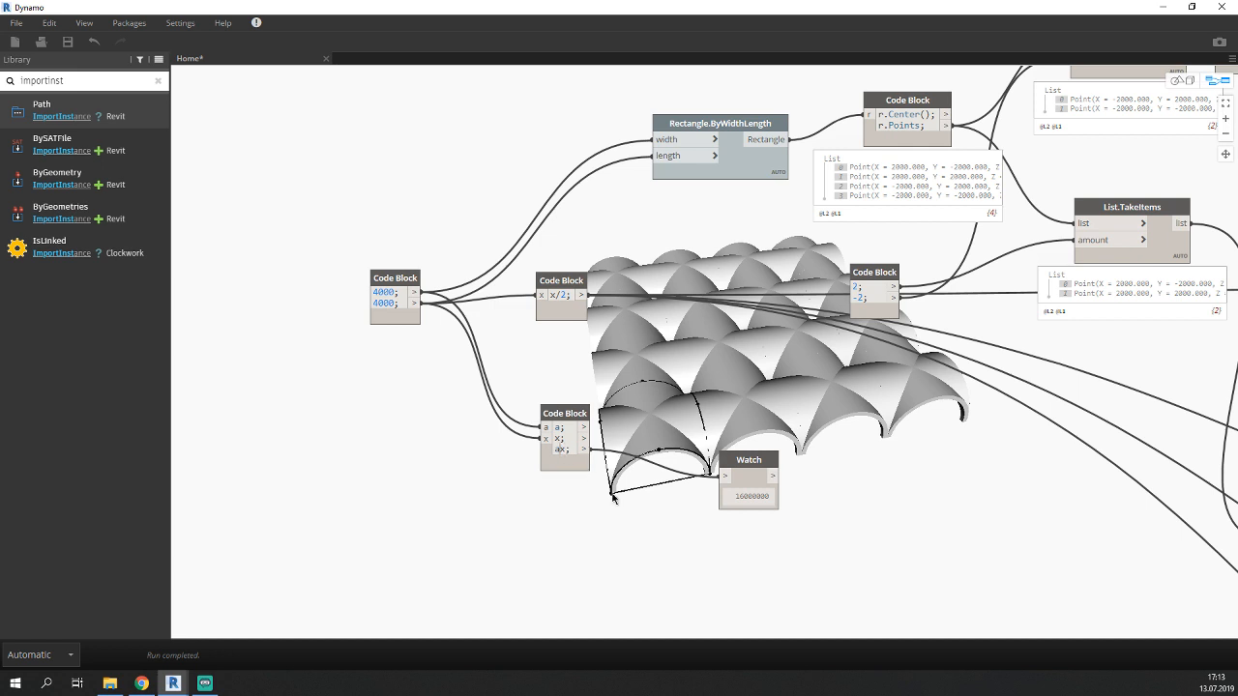
pyautogui.write('/')
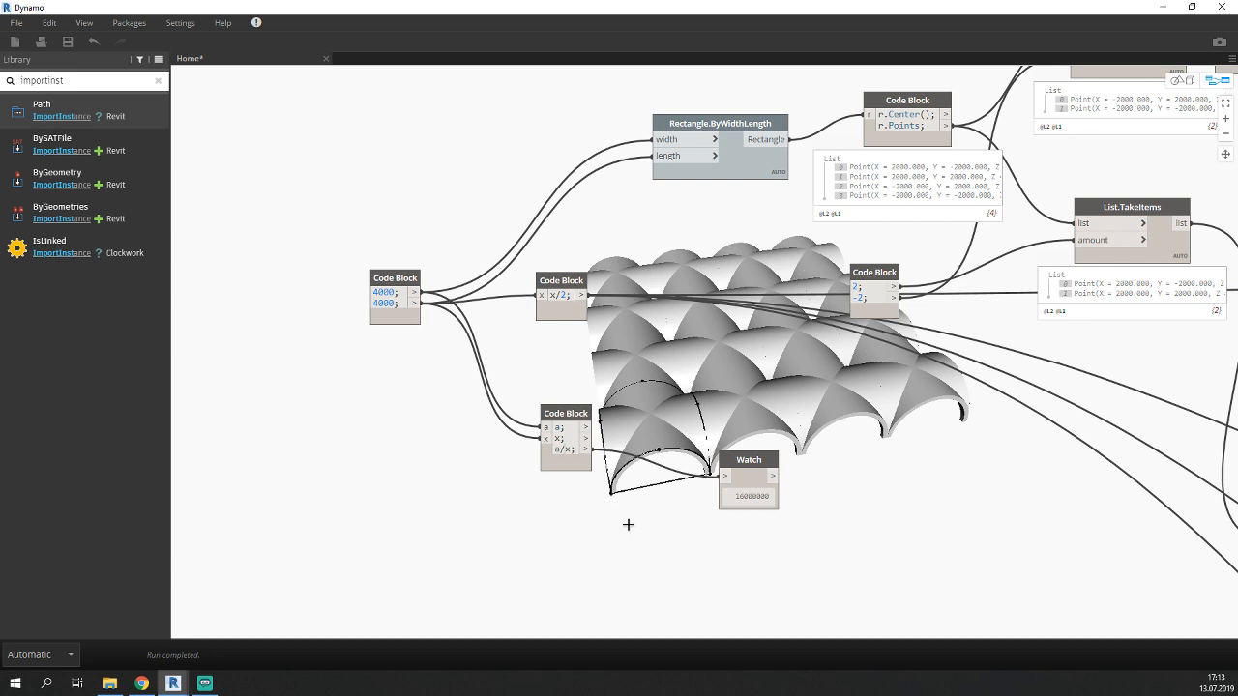
pyautogui.click(628, 525)
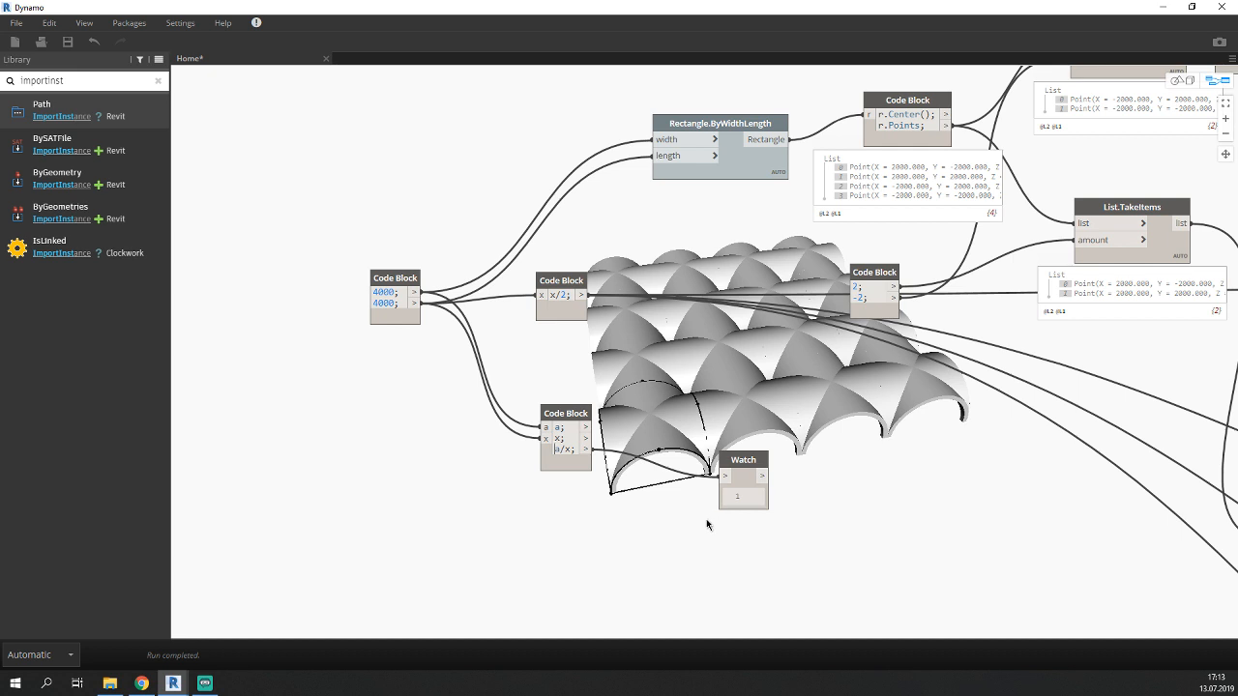
# Name the Code Block's third line "z=a/x;", add a fourth line "z*x*a;" and connect its output to the Watch node.
pyautogui.write('z=')
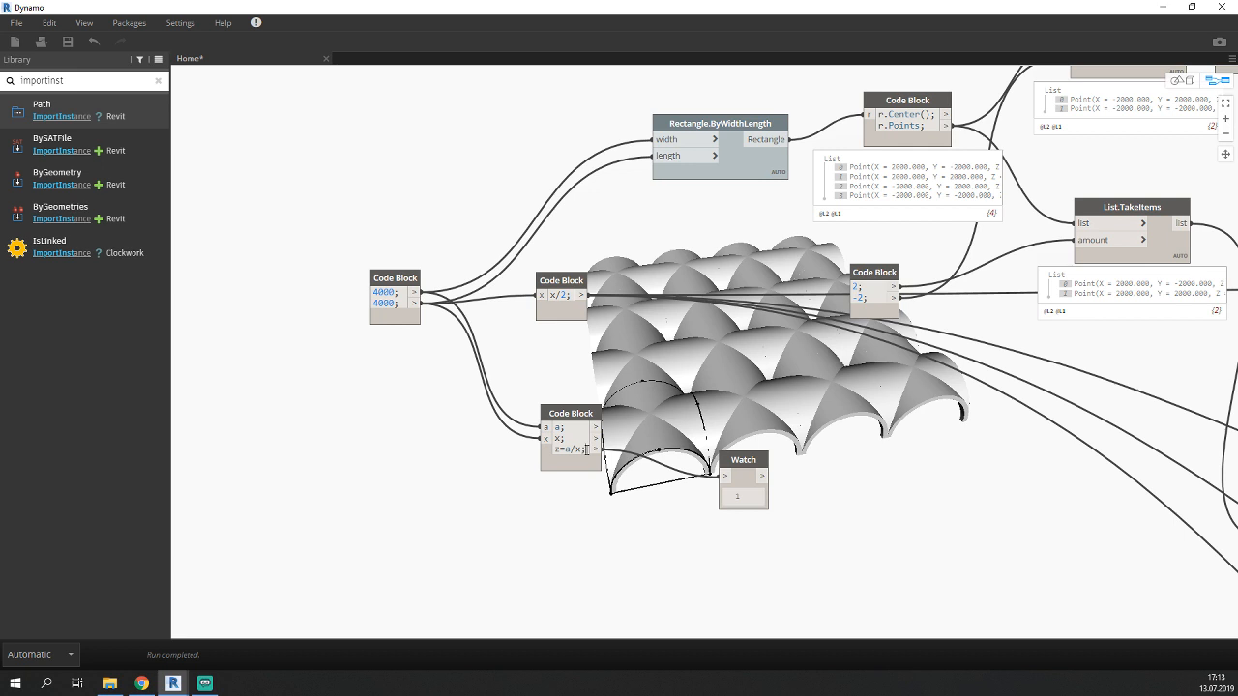
pyautogui.press('Return')
pyautogui.write('z*x')
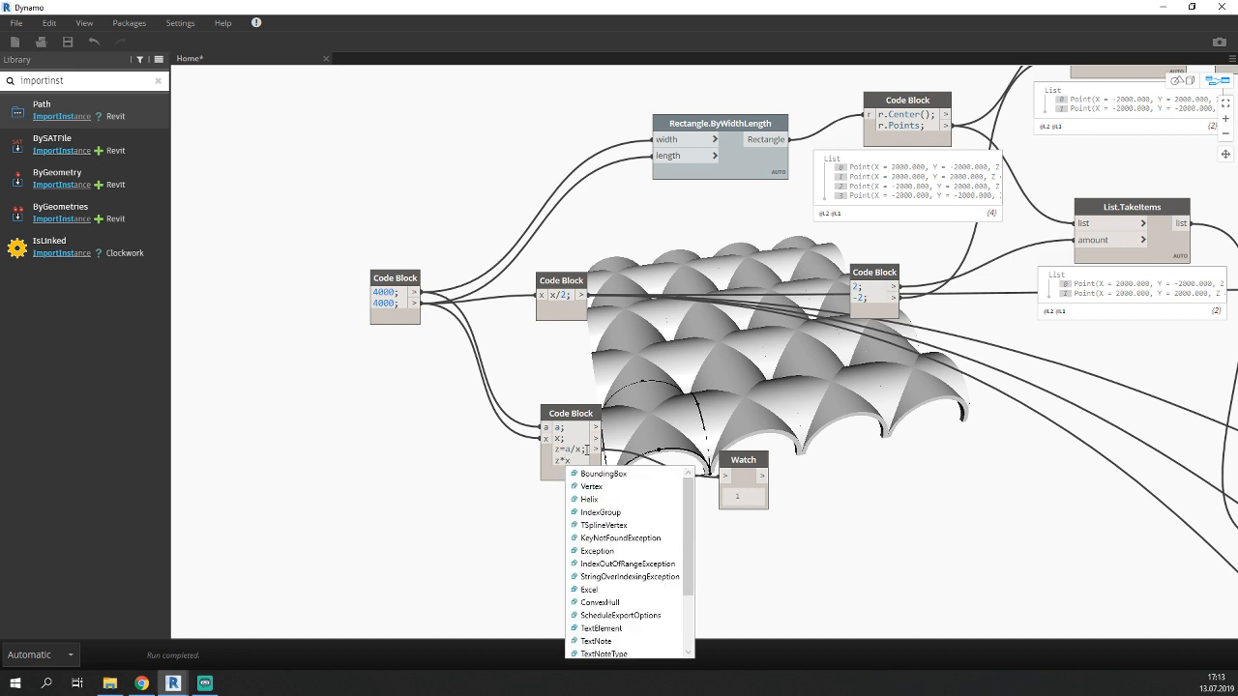
pyautogui.write('*a')
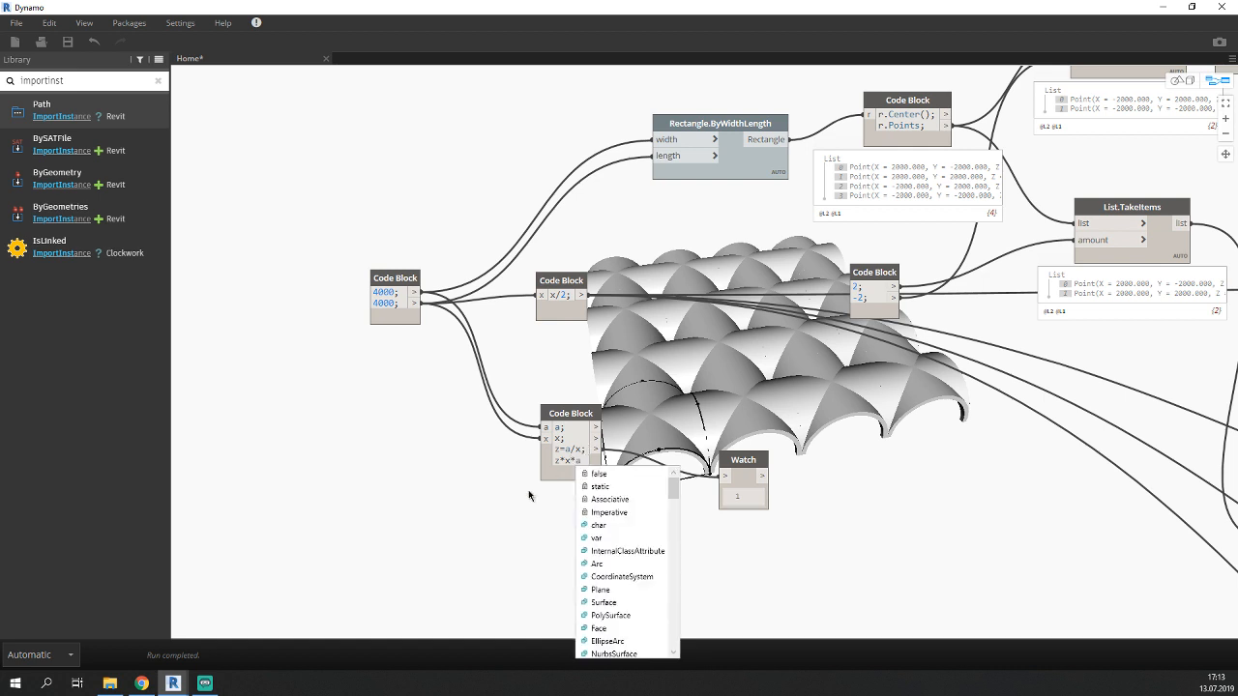
pyautogui.write(';')
pyautogui.click(528, 495)
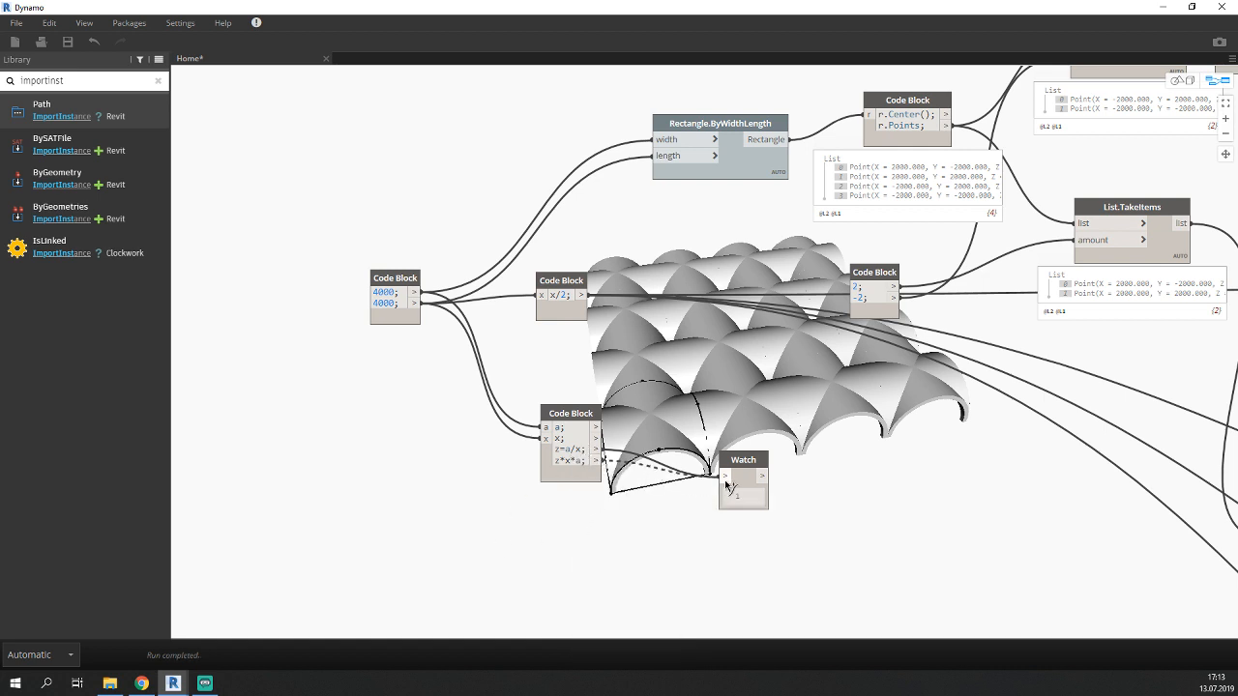
pyautogui.click(725, 479)
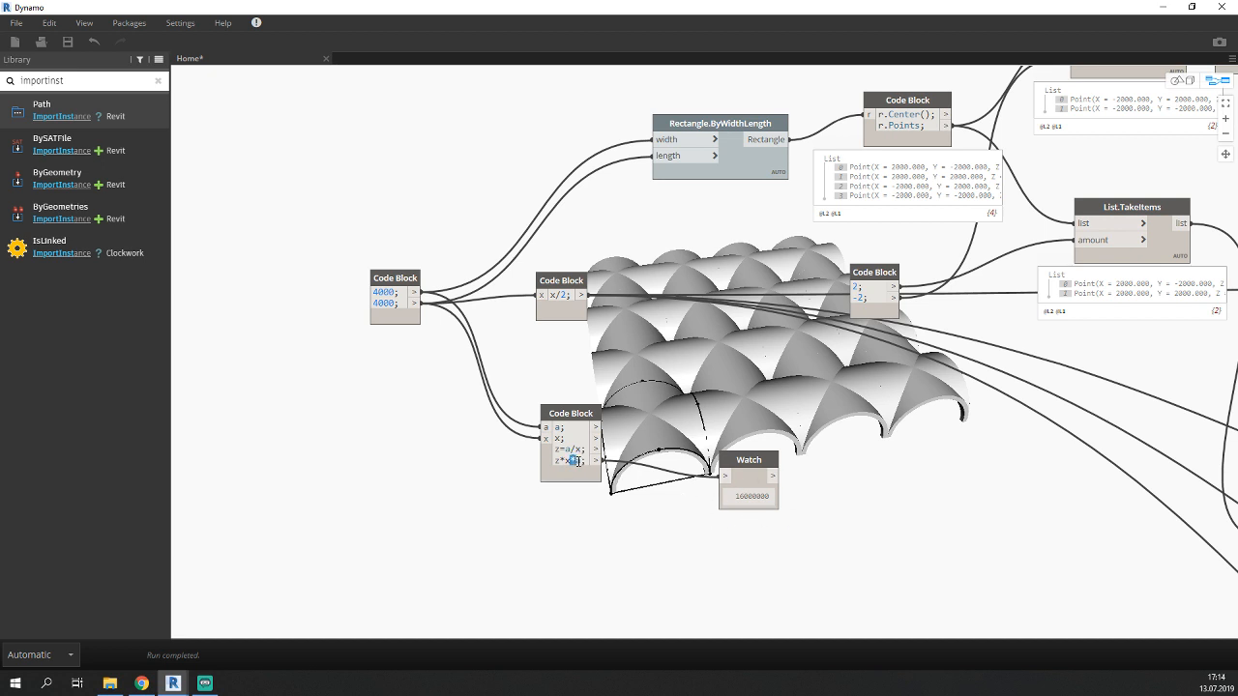
# Shorten the fourth line to "z*x;" and delete the test Code Block together with its Watch node.
pyautogui.doubleClick(578, 460)
pyautogui.press('BackSpace')
pyautogui.moveTo(842, 396); pyautogui.dragTo(570, 531)
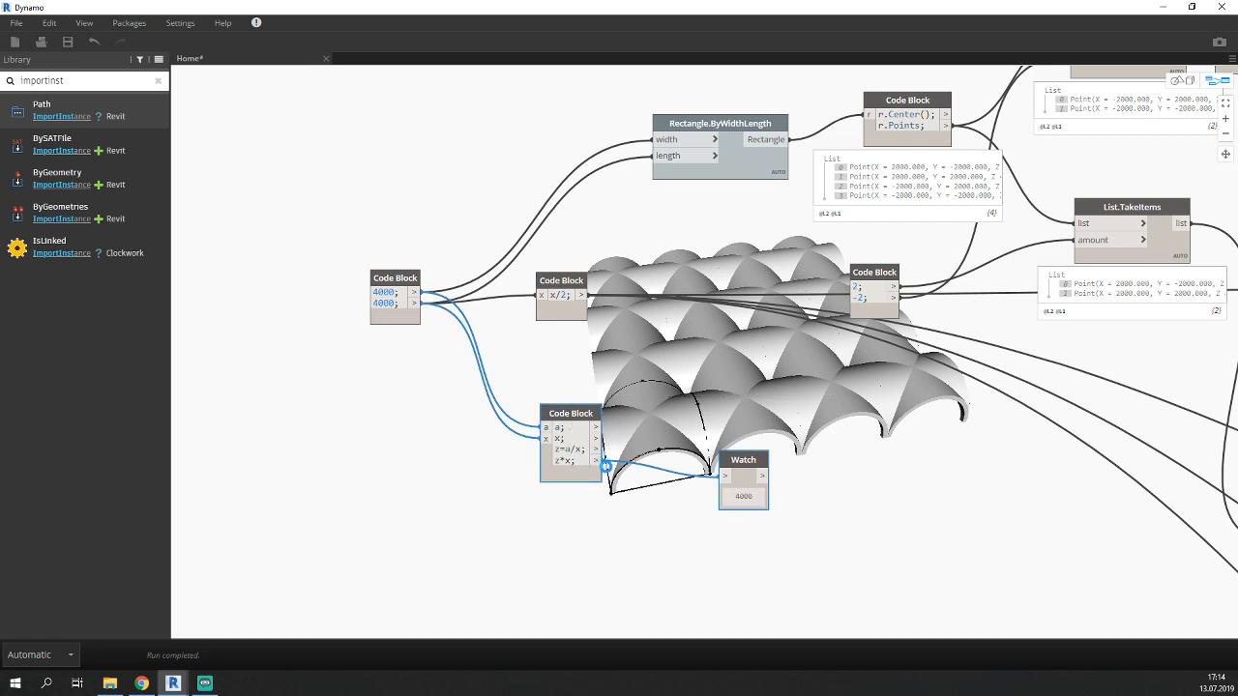
pyautogui.press('Delete')
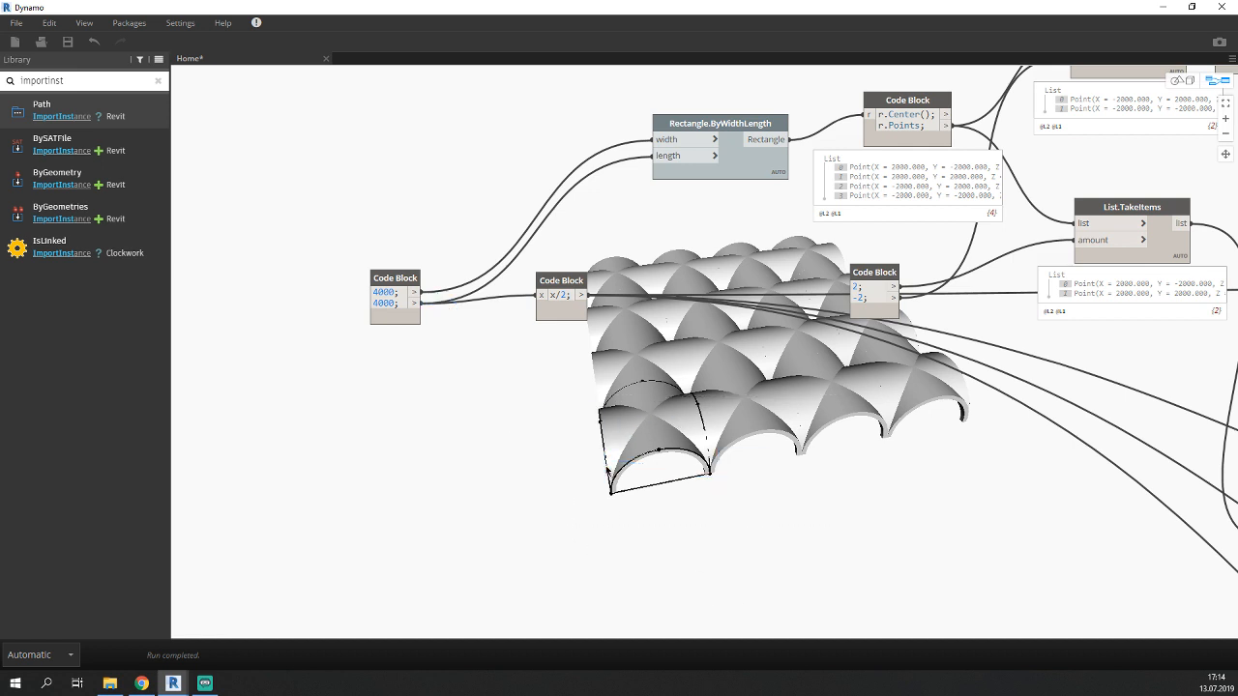
# Create a Code Block containing "x;" below the x/2 block and connect the second 4000 output to its input.
pyautogui.doubleClick(594, 395)
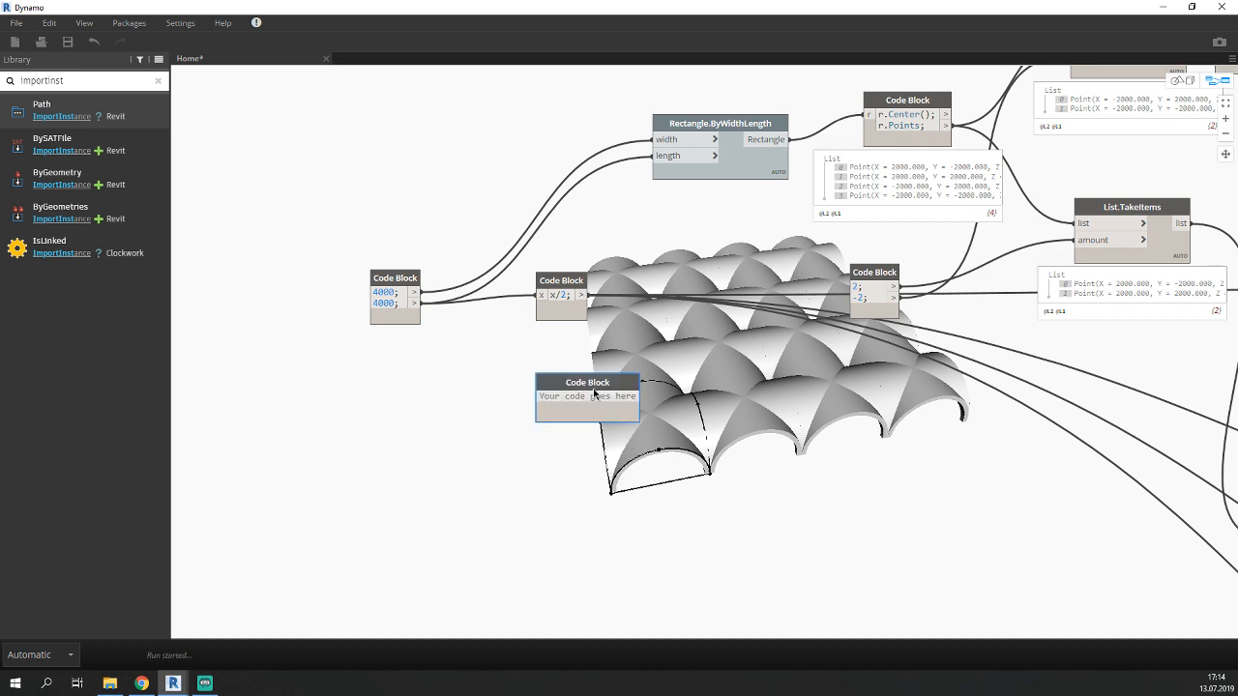
pyautogui.click(651, 469)
pyautogui.click(592, 396)
pyautogui.write('x;')
pyautogui.click(717, 495)
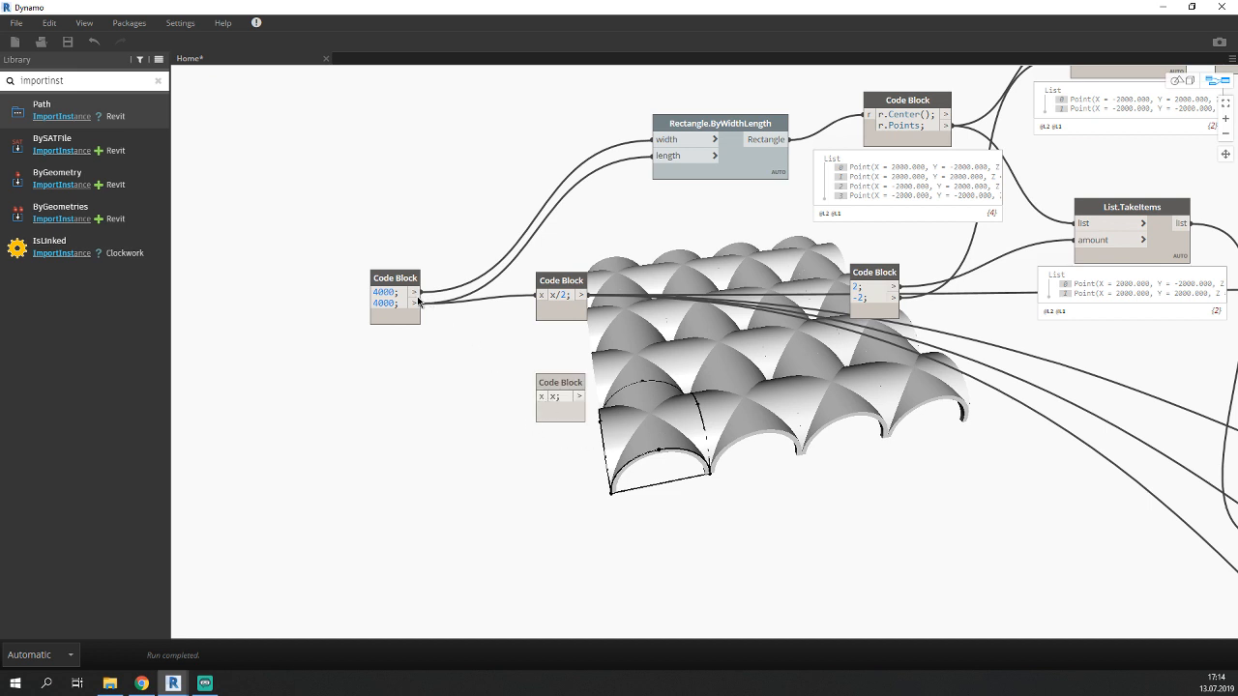
pyautogui.moveTo(393, 323)
pyautogui.moveTo(414, 303); pyautogui.dragTo(542, 397)
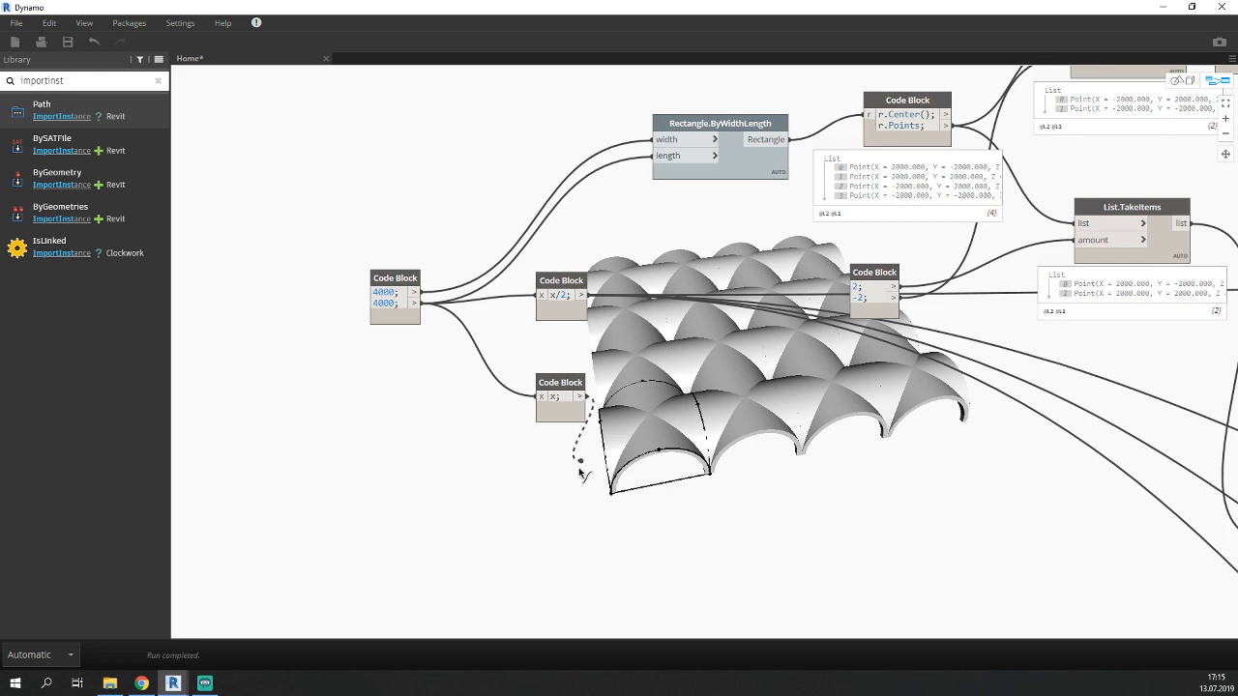
# Change the range Code Block feeding Geometry.Translate to "0..12000..x;".
pyautogui.scroll(-5, 595, 472)
pyautogui.scroll(-8, 597, 474)
pyautogui.scroll(6, 1028, 487)
pyautogui.scroll(2, 477, 498)
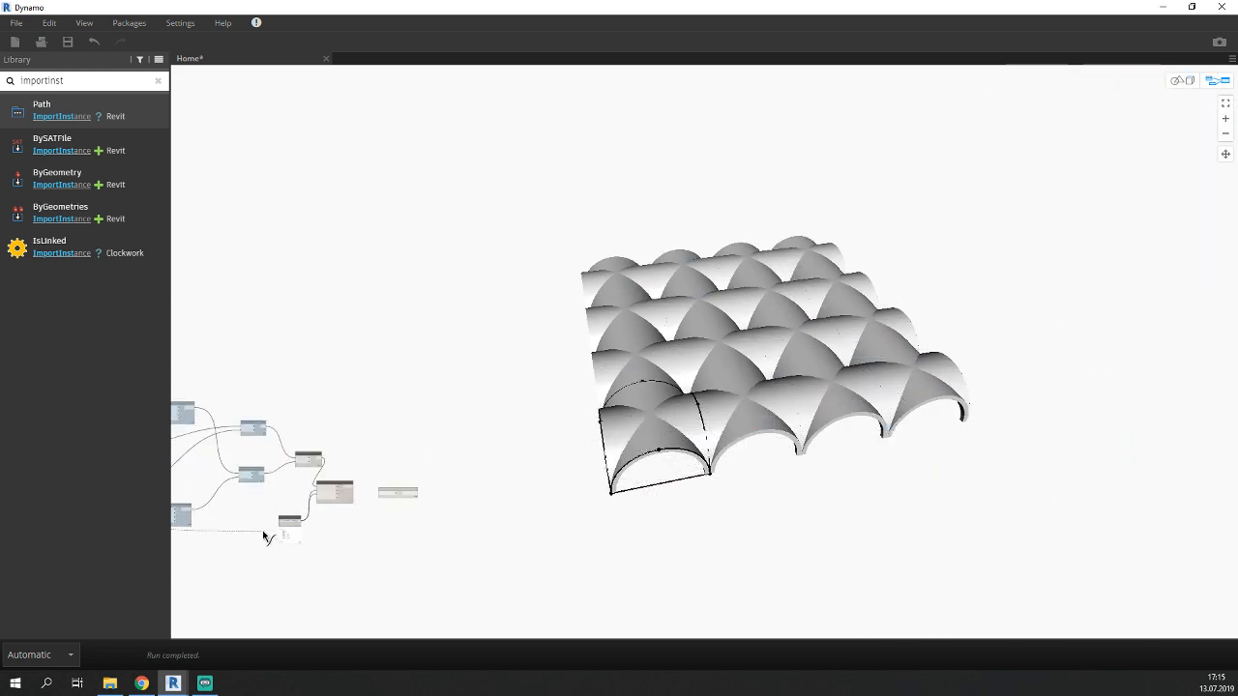
pyautogui.scroll(4, 269, 534)
pyautogui.scroll(4, 276, 532)
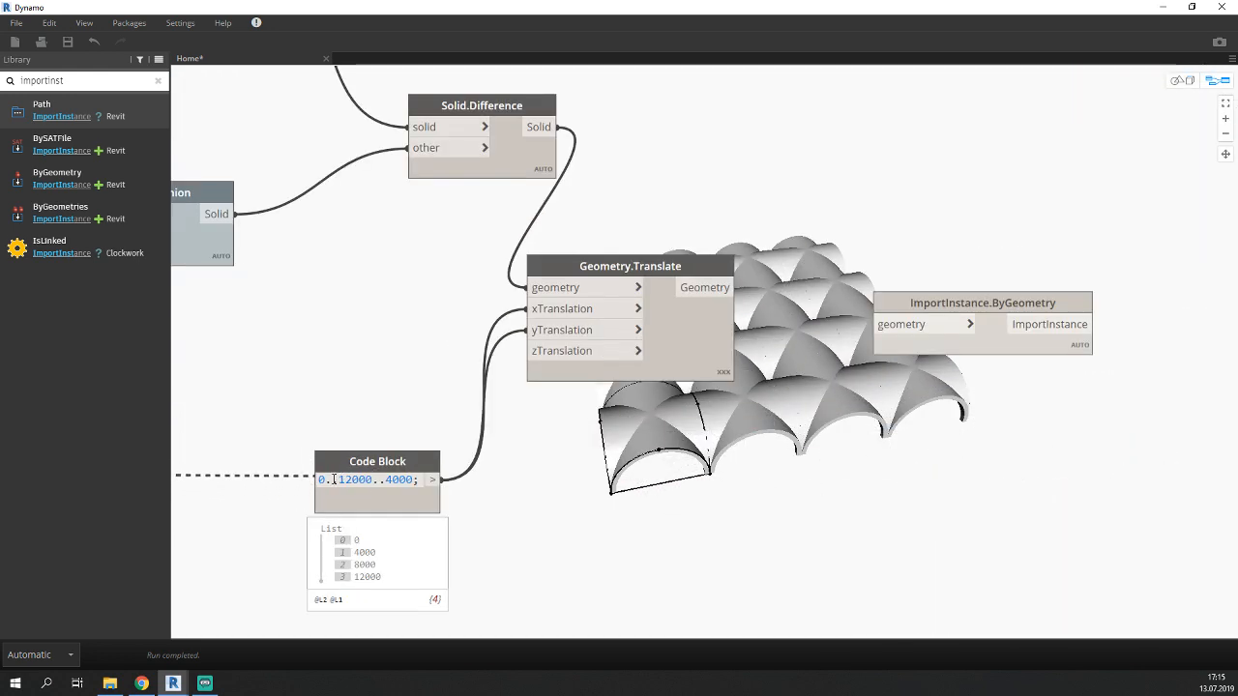
pyautogui.click(288, 500)
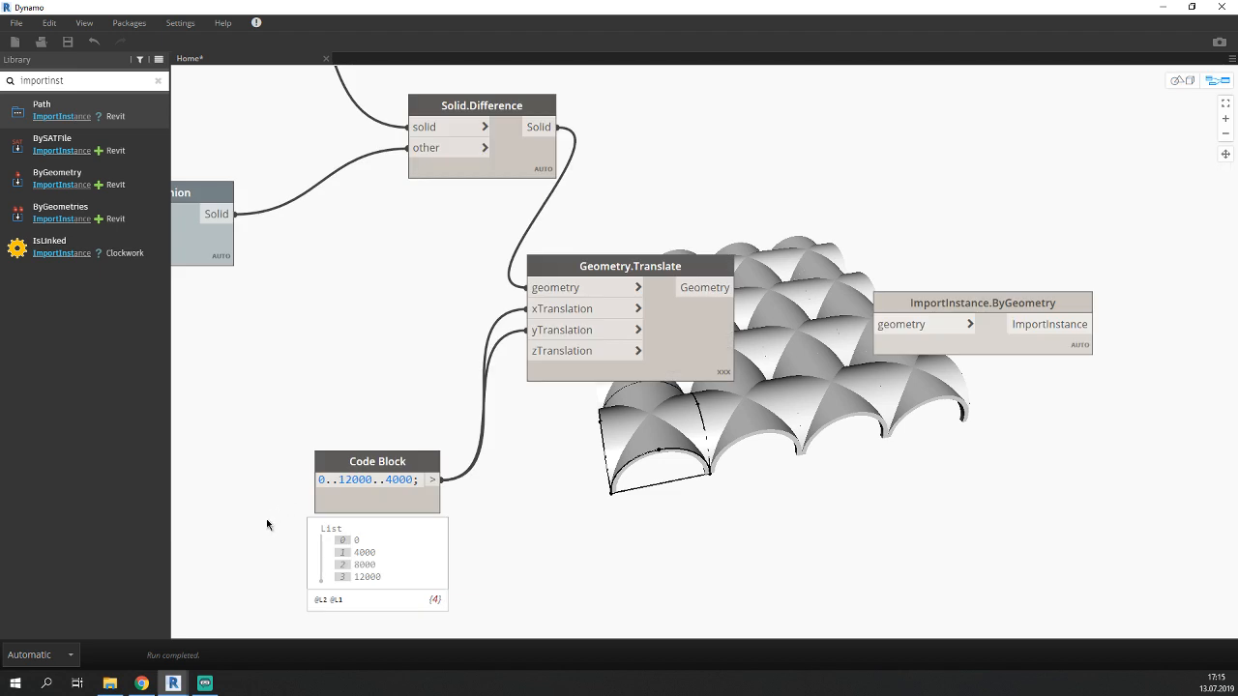
pyautogui.moveTo(267, 522); pyautogui.dragTo(344, 514, button='middle')
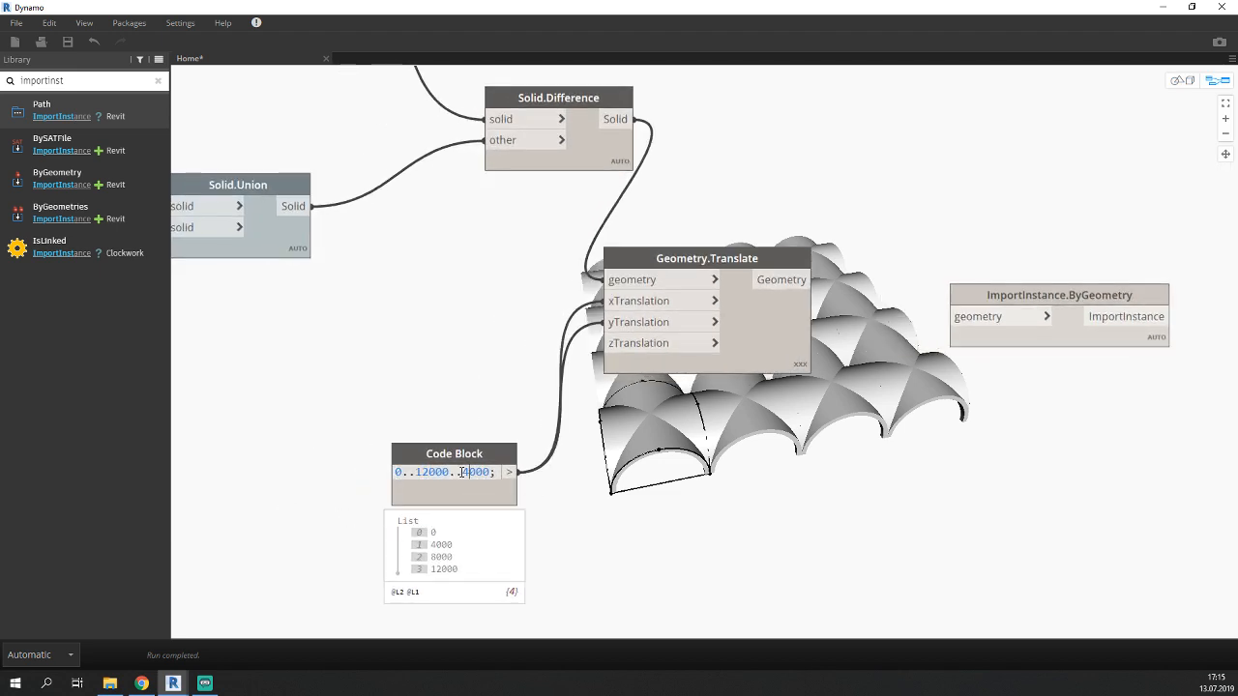
pyautogui.moveTo(462, 472); pyautogui.dragTo(489, 473)
pyautogui.write('x')
pyautogui.click(633, 501)
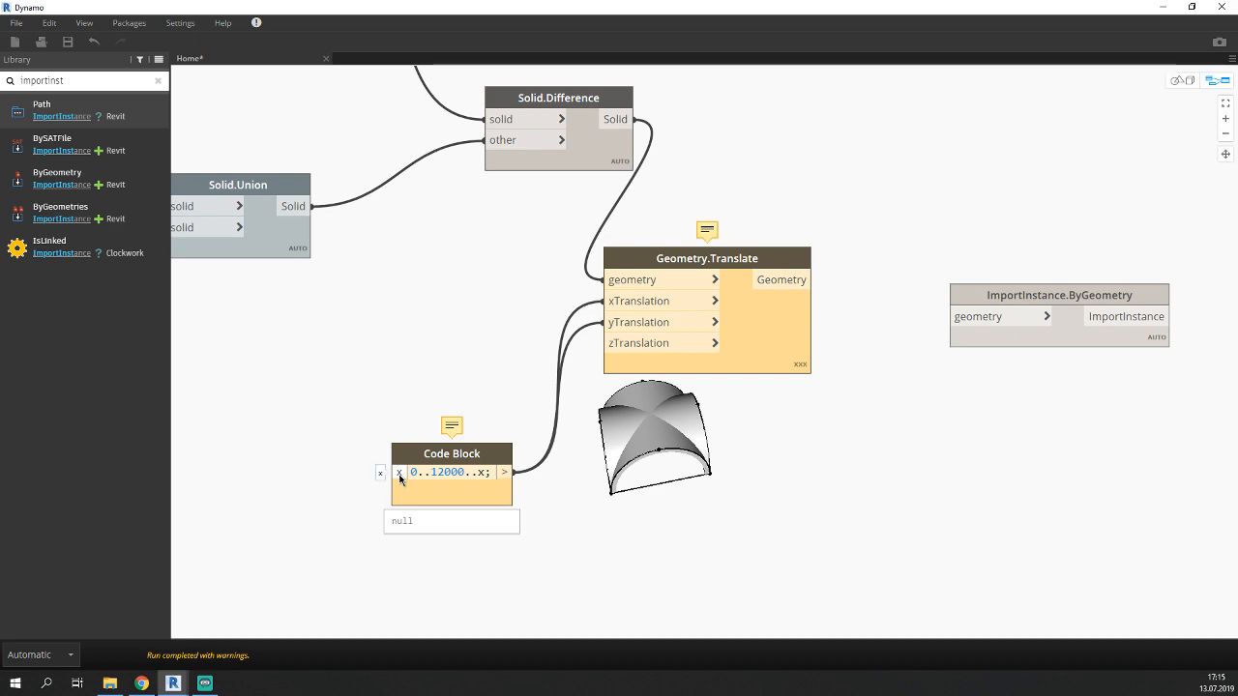
# Connect the output of the "x;" Code Block to the x input of the range Code Block.
pyautogui.scroll(-8, 720, 515)
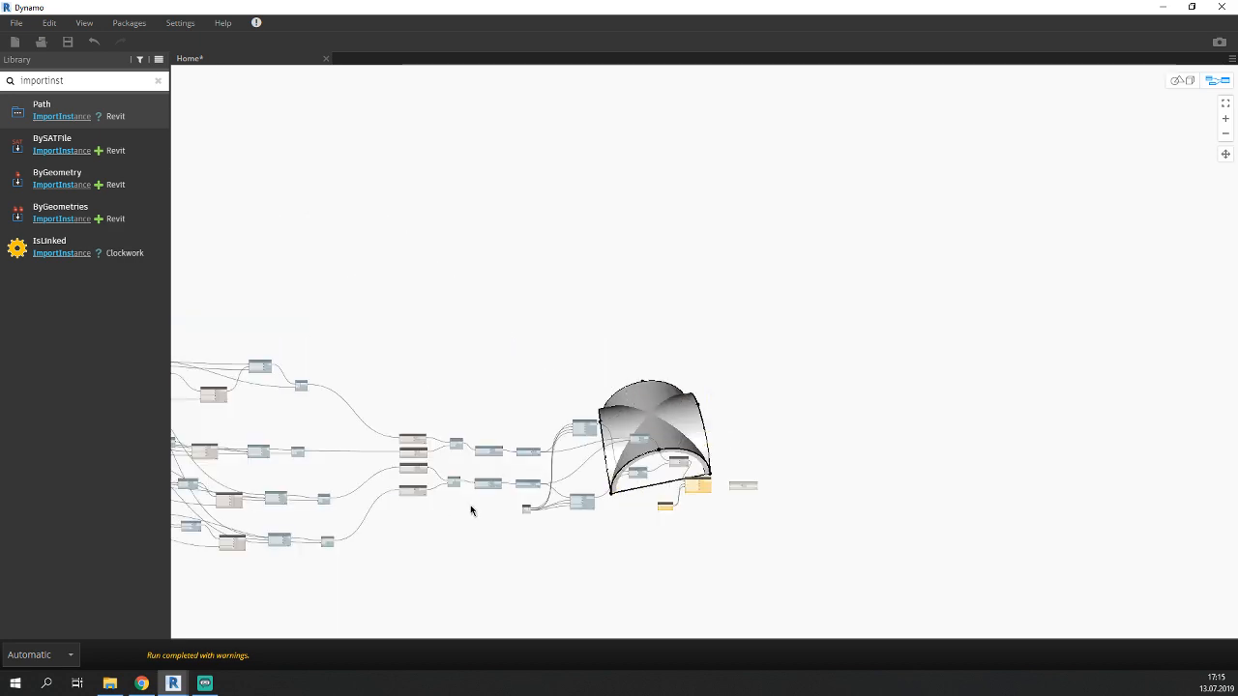
pyautogui.scroll(10, 471, 511)
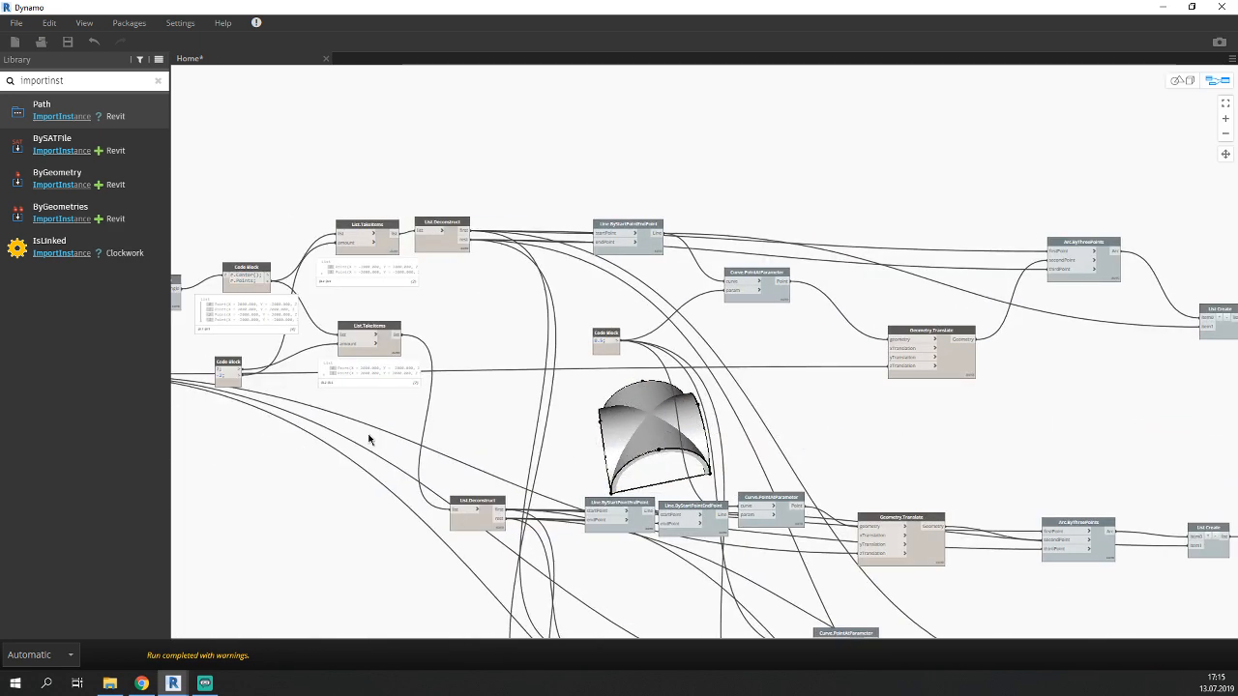
pyautogui.scroll(-3, 369, 435)
pyautogui.click(354, 412)
pyautogui.scroll(-2, 464, 474)
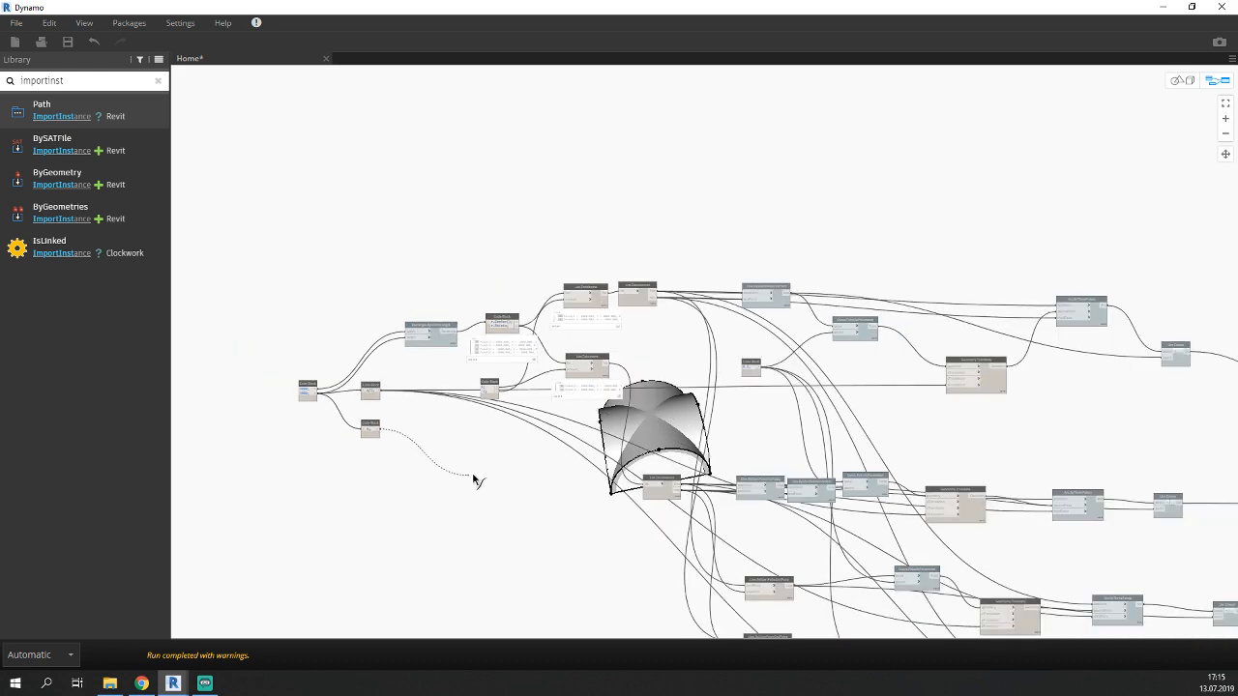
pyautogui.scroll(-3, 898, 505)
pyautogui.scroll(10, 899, 505)
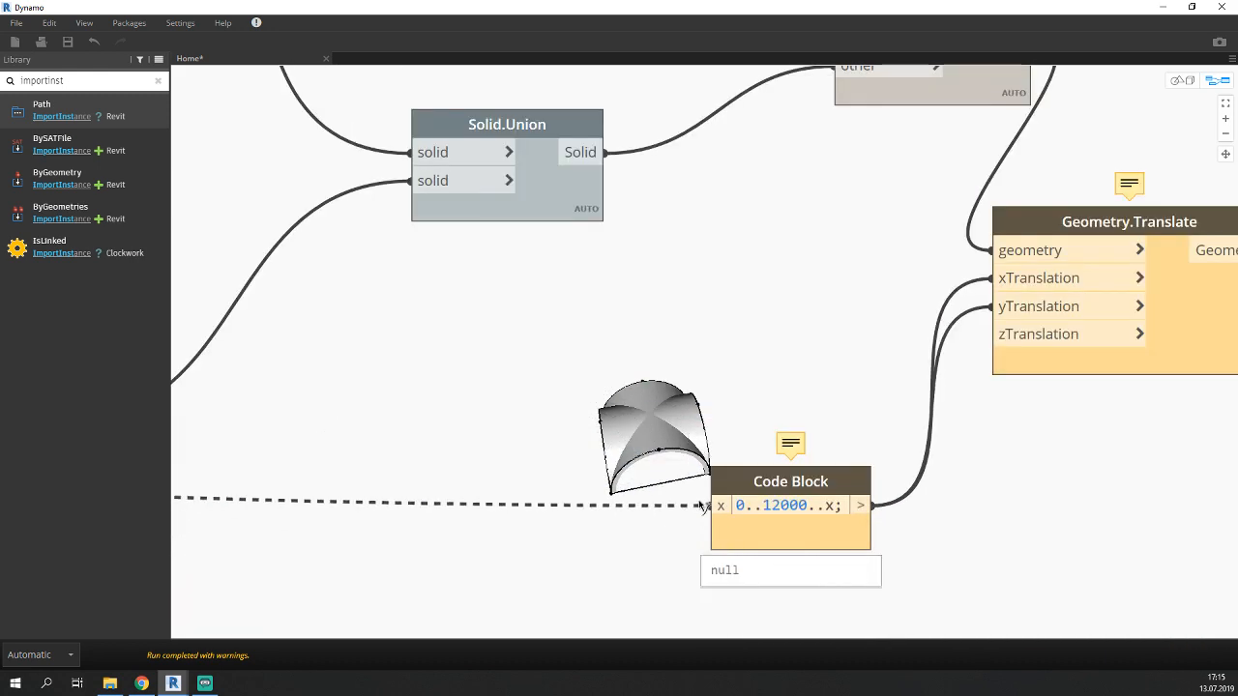
pyautogui.click(703, 506)
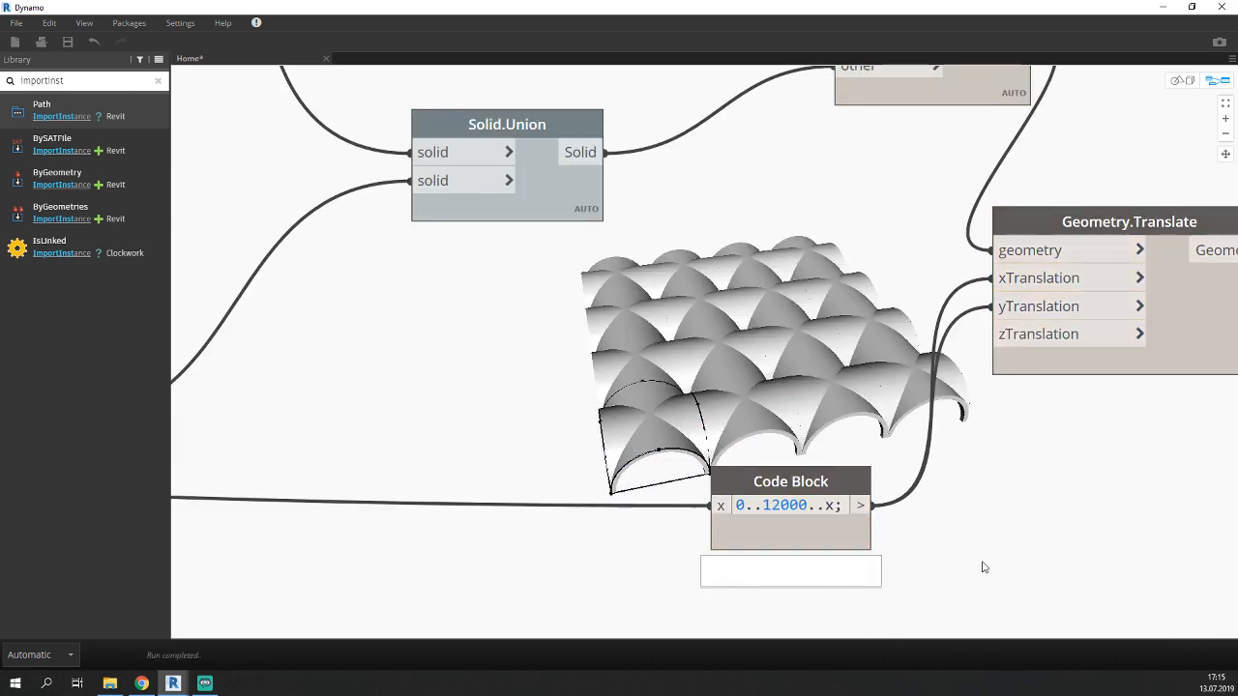
pyautogui.moveTo(980, 566); pyautogui.dragTo(826, 516, button='middle')
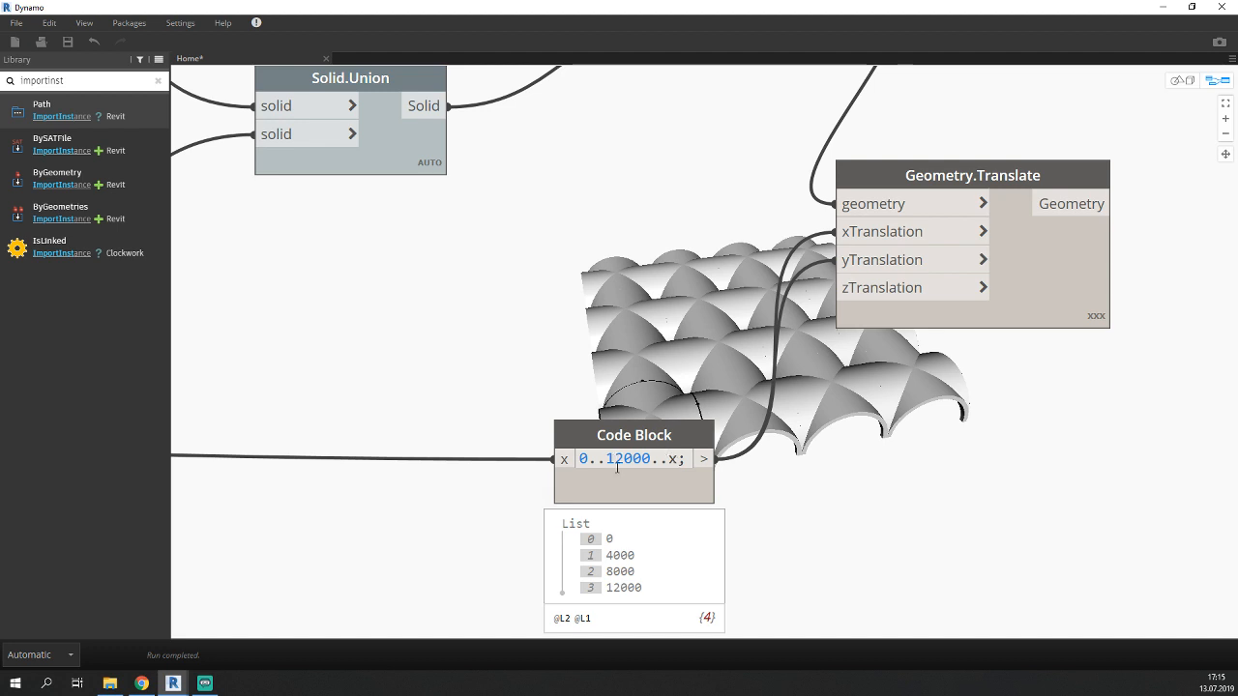
# Set both dimension values in the Code Block at the start of the graph to 6000.
pyautogui.scroll(-5, 823, 456)
pyautogui.scroll(4, 824, 456)
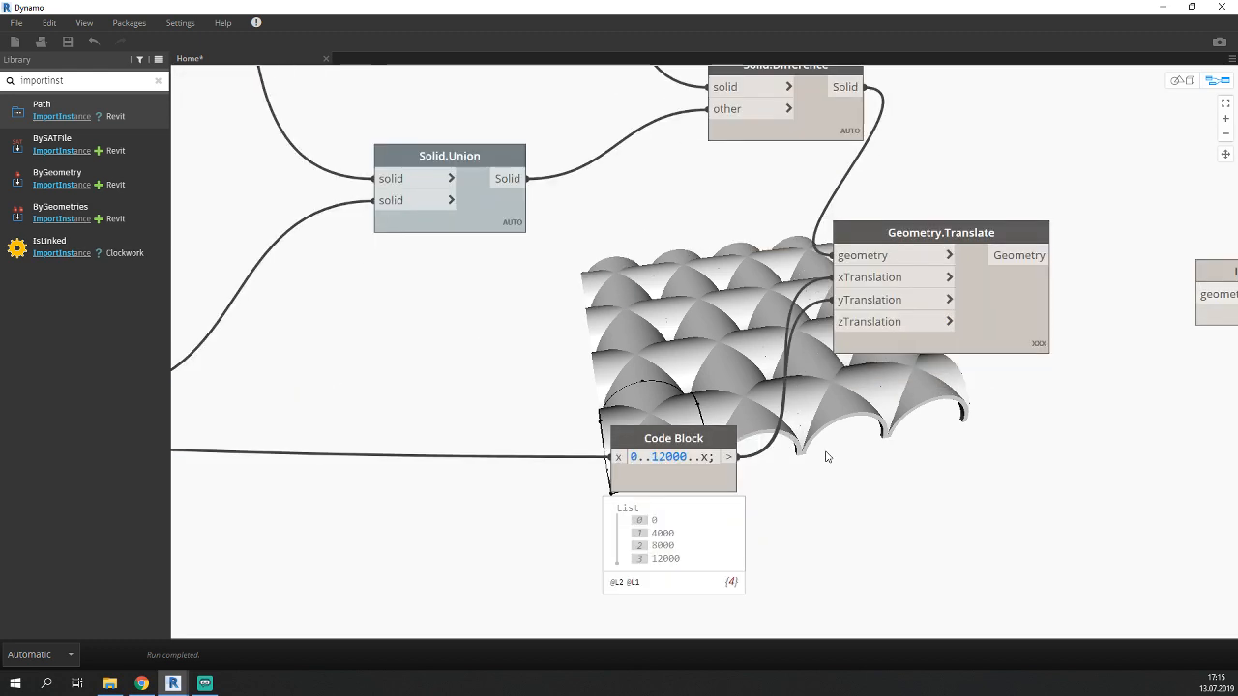
pyautogui.scroll(-5, 826, 456)
pyautogui.scroll(4, 527, 427)
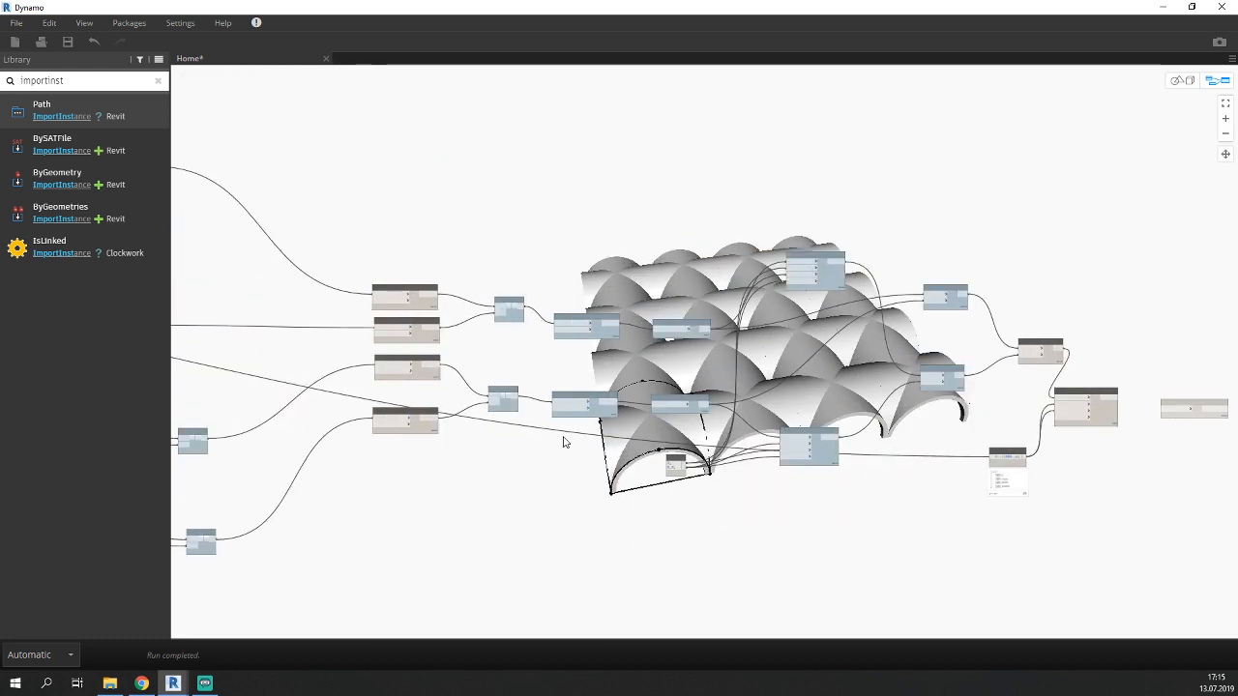
pyautogui.scroll(6, 527, 427)
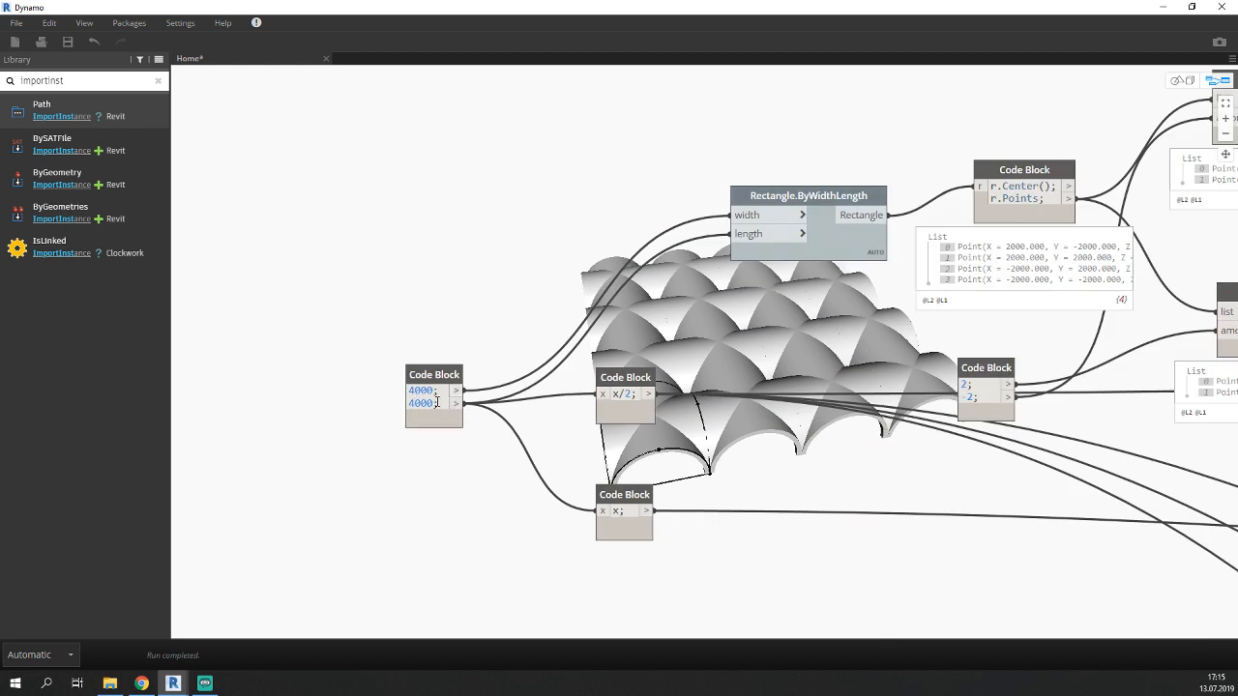
pyautogui.press('BackSpace')
pyautogui.write('6')
pyautogui.press('Up')
pyautogui.press('BackSpace')
pyautogui.write('6')
pyautogui.click(494, 300)
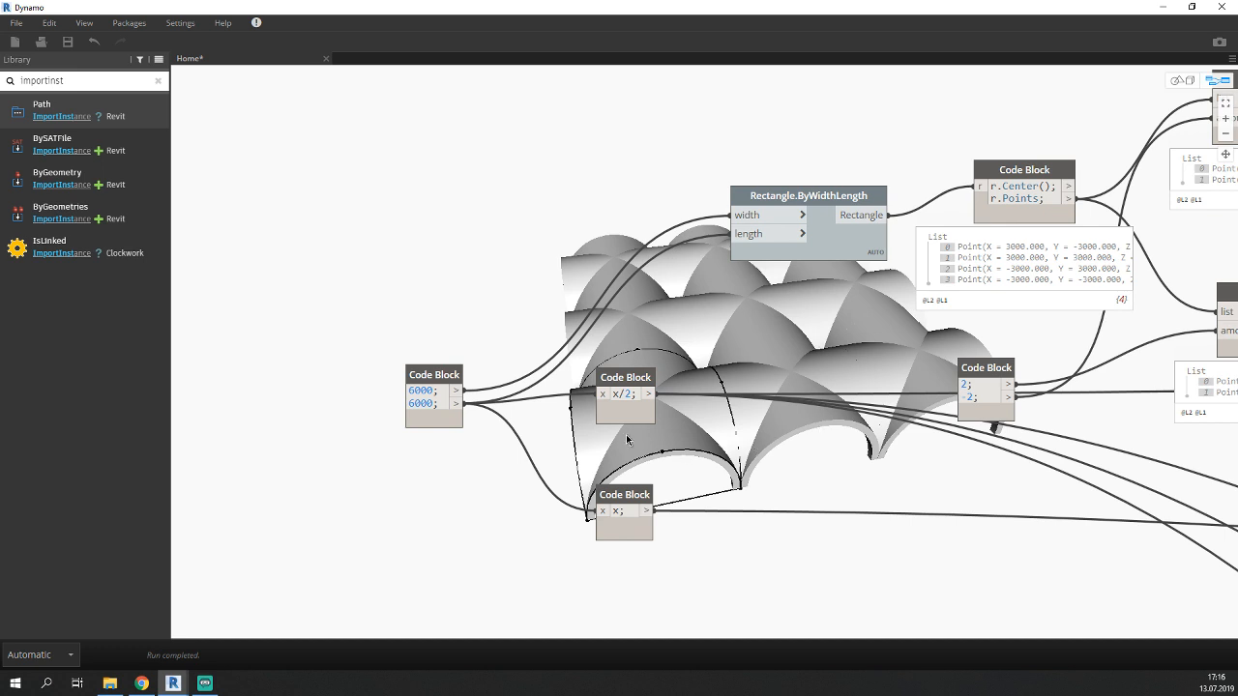
# Reposition the 6000 Code Block slightly and add an Integer Slider node to the left of it.
pyautogui.moveTo(451, 382); pyautogui.dragTo(407, 368)
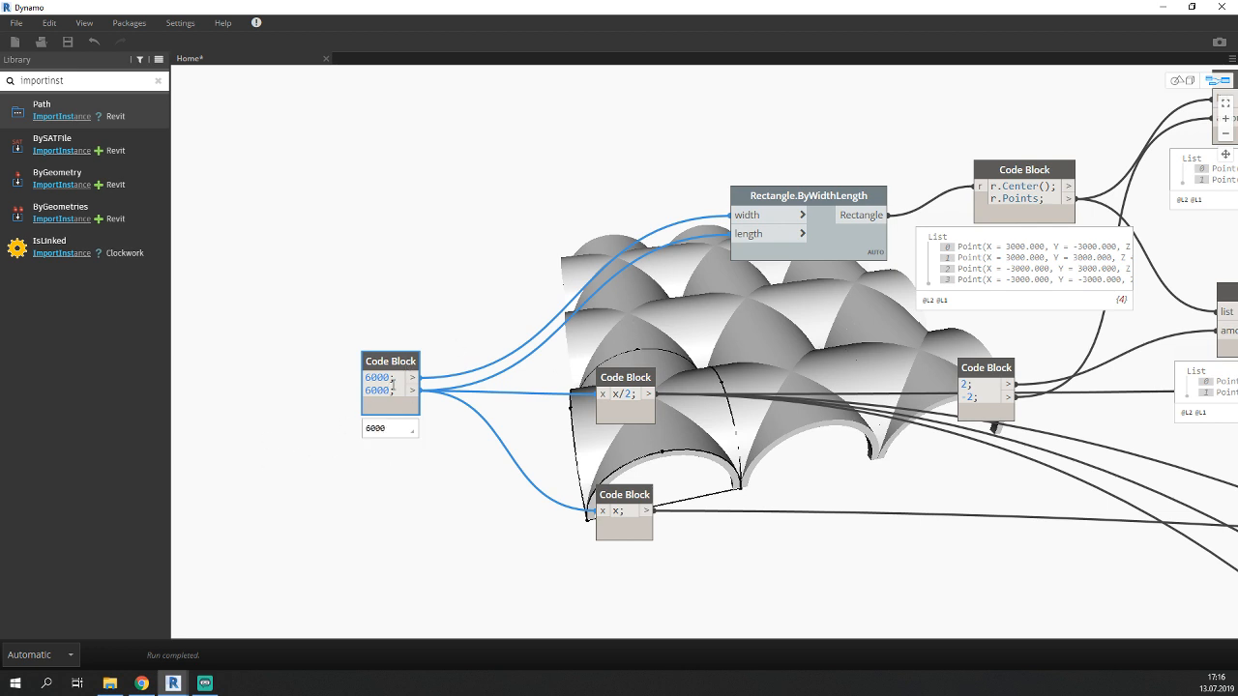
pyautogui.moveTo(313, 412); pyautogui.dragTo(512, 407, button='middle')
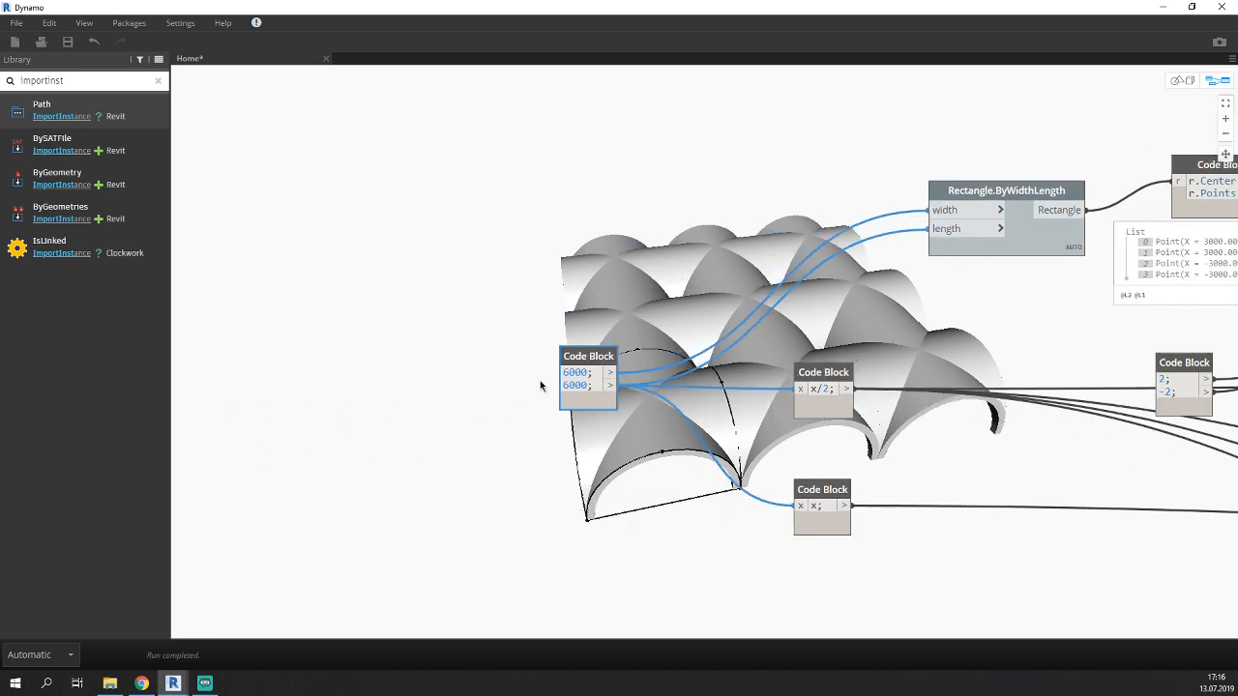
pyautogui.moveTo(587, 361); pyautogui.dragTo(635, 366)
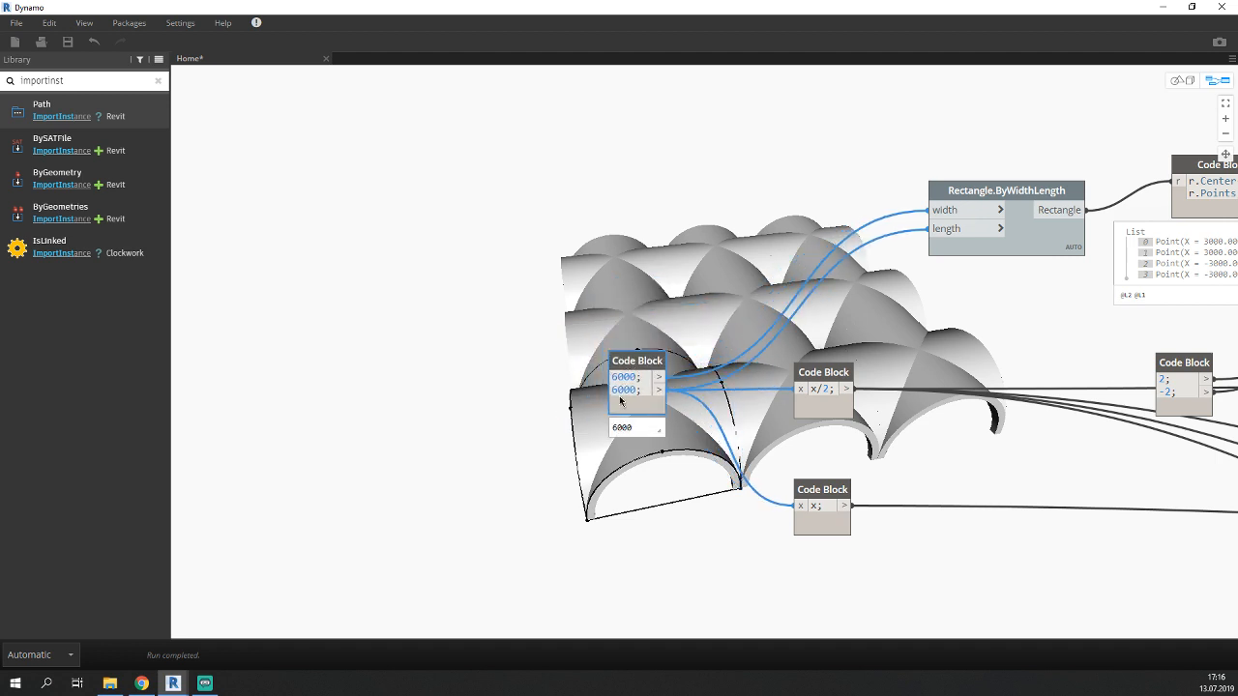
pyautogui.rightClick(404, 420)
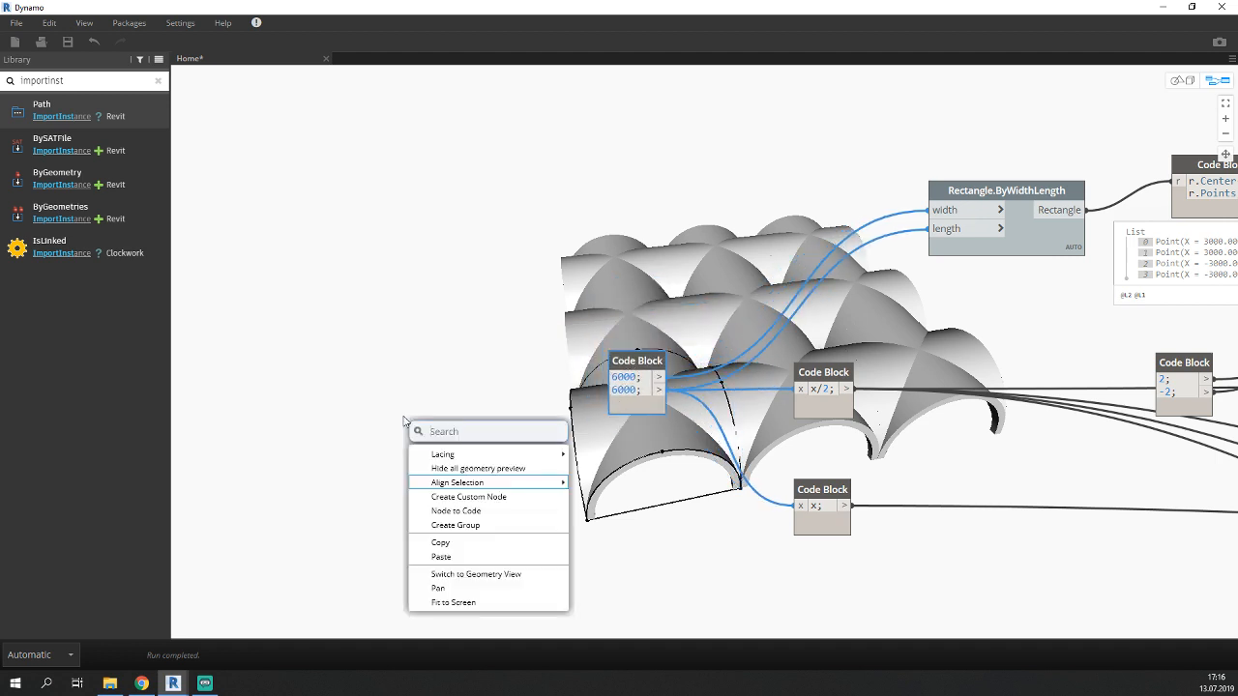
pyautogui.write('slider')
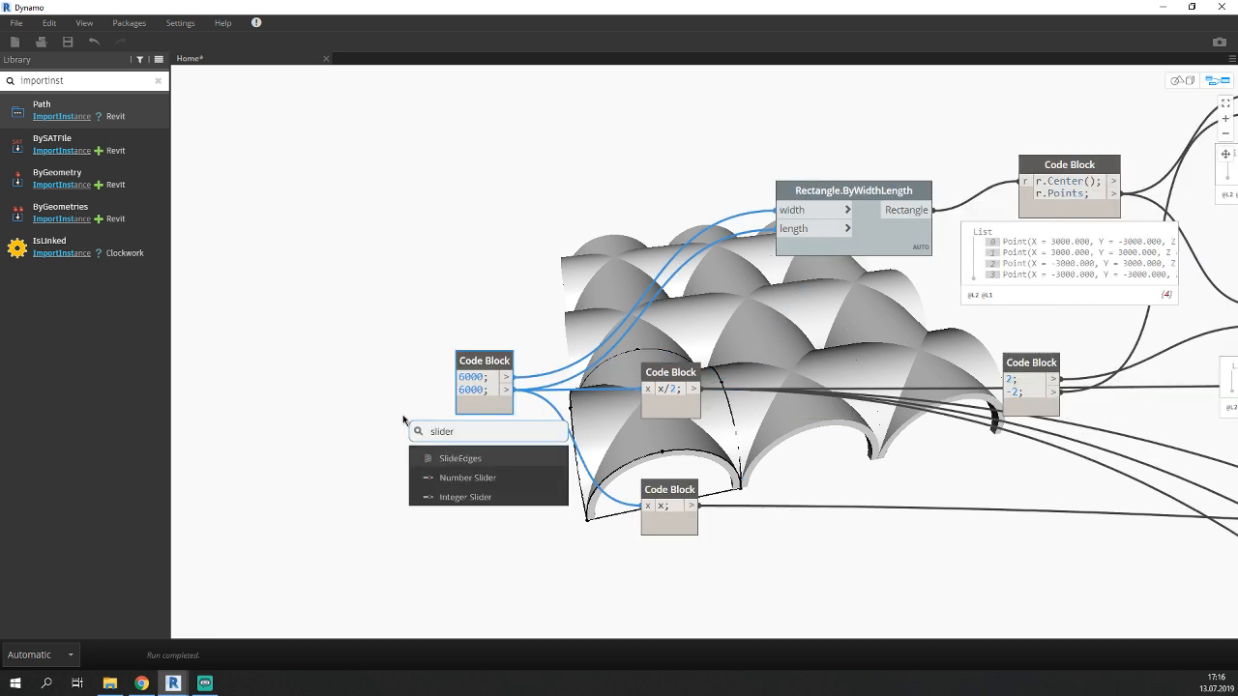
pyautogui.click(480, 499)
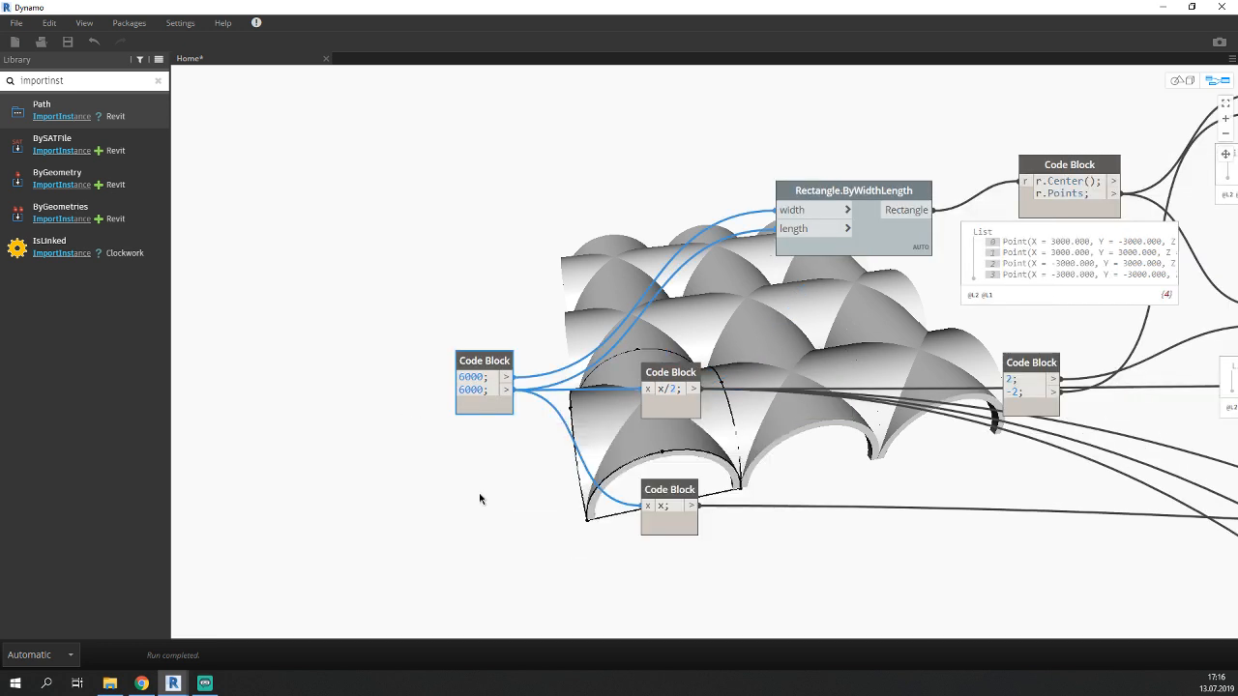
pyautogui.moveTo(548, 504); pyautogui.dragTo(171, 388)
pyautogui.moveTo(339, 429); pyautogui.dragTo(561, 428, button='middle')
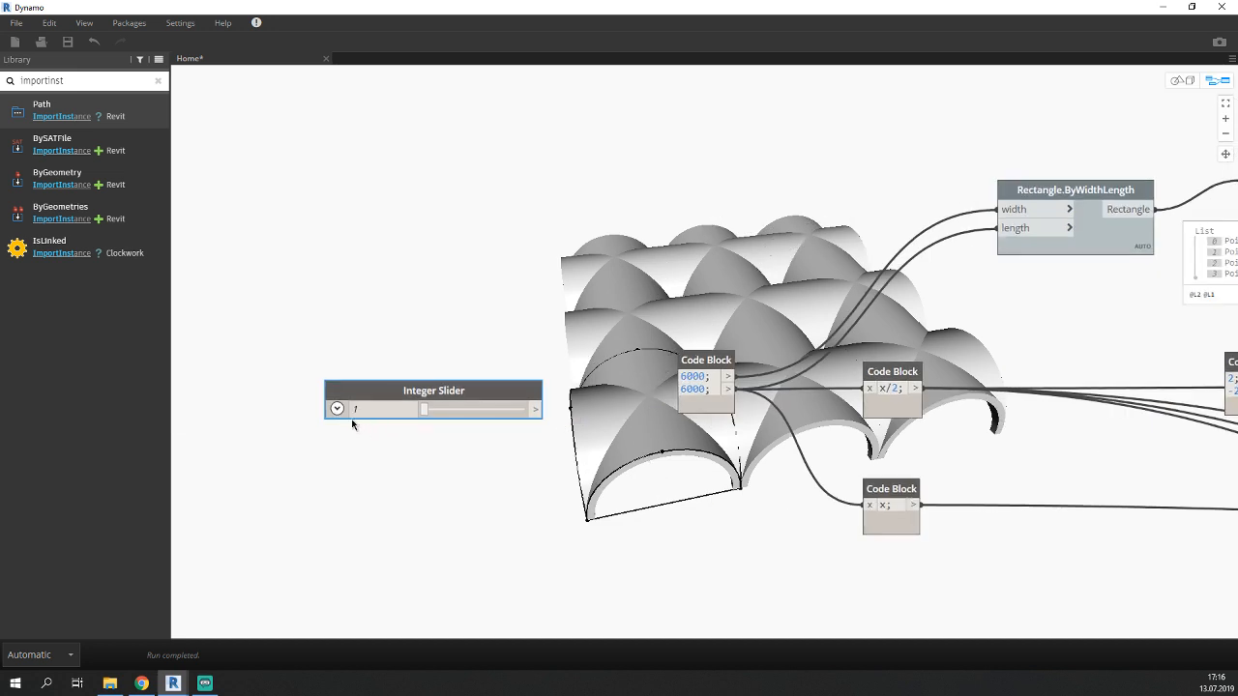
# Configure the Integer Slider with minimum 1000, maximum 100000 and step 1000, and set its value to 22000.
pyautogui.click(336, 408)
pyautogui.click(384, 431)
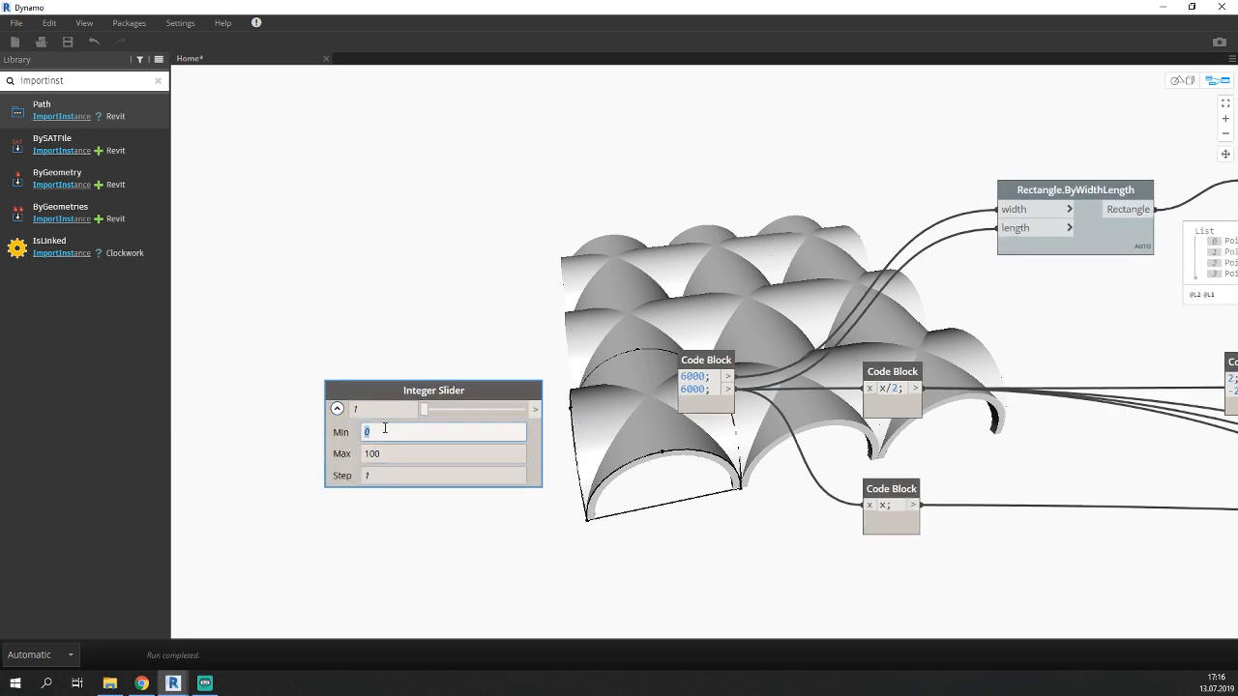
pyautogui.write('1000')
pyautogui.click(395, 454)
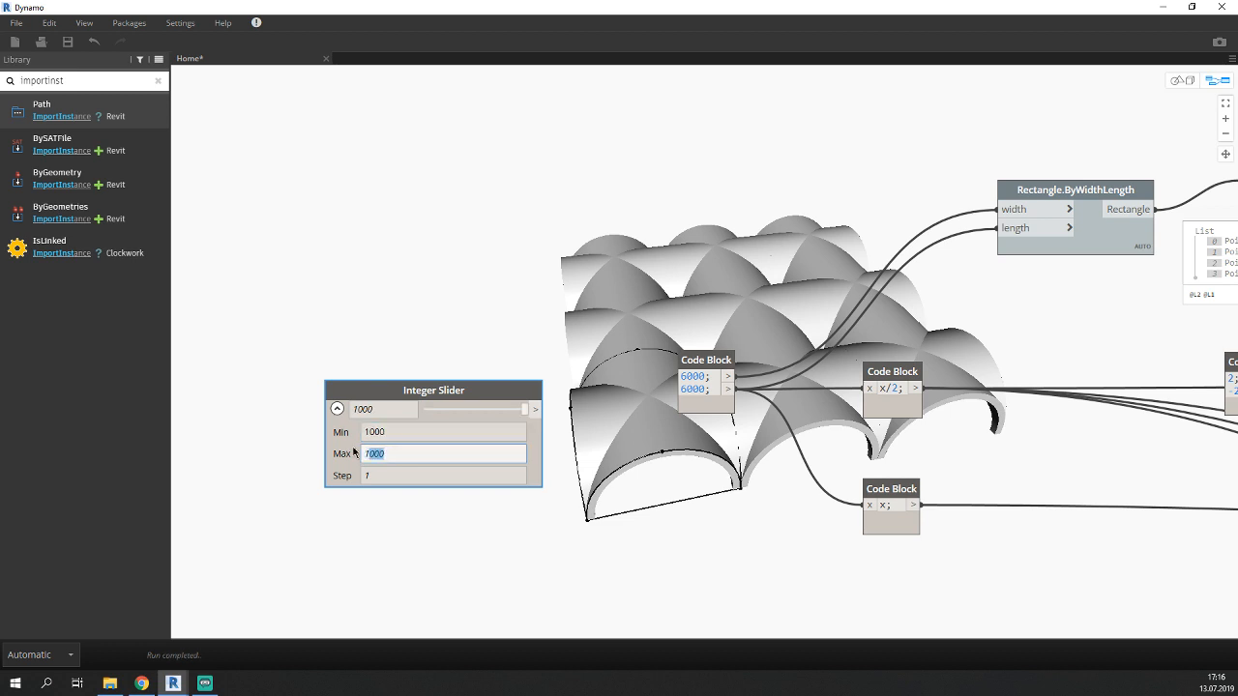
pyautogui.write('100000')
pyautogui.click(377, 475)
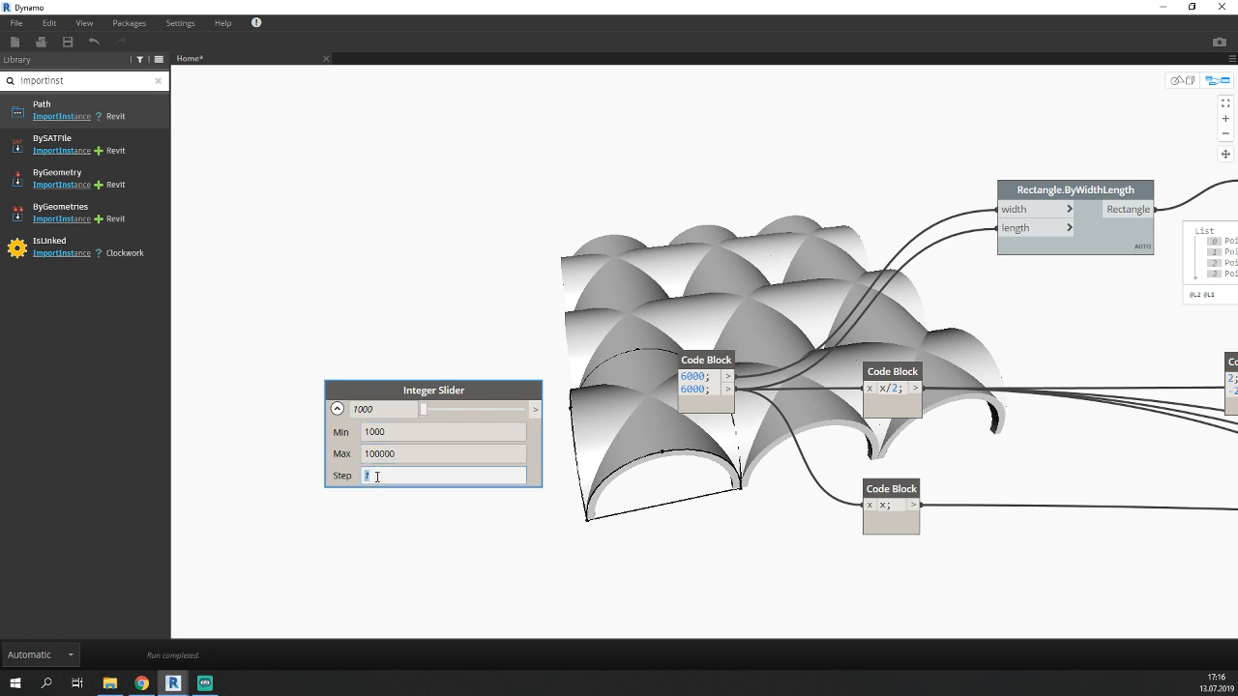
pyautogui.write('1000')
pyautogui.click(429, 329)
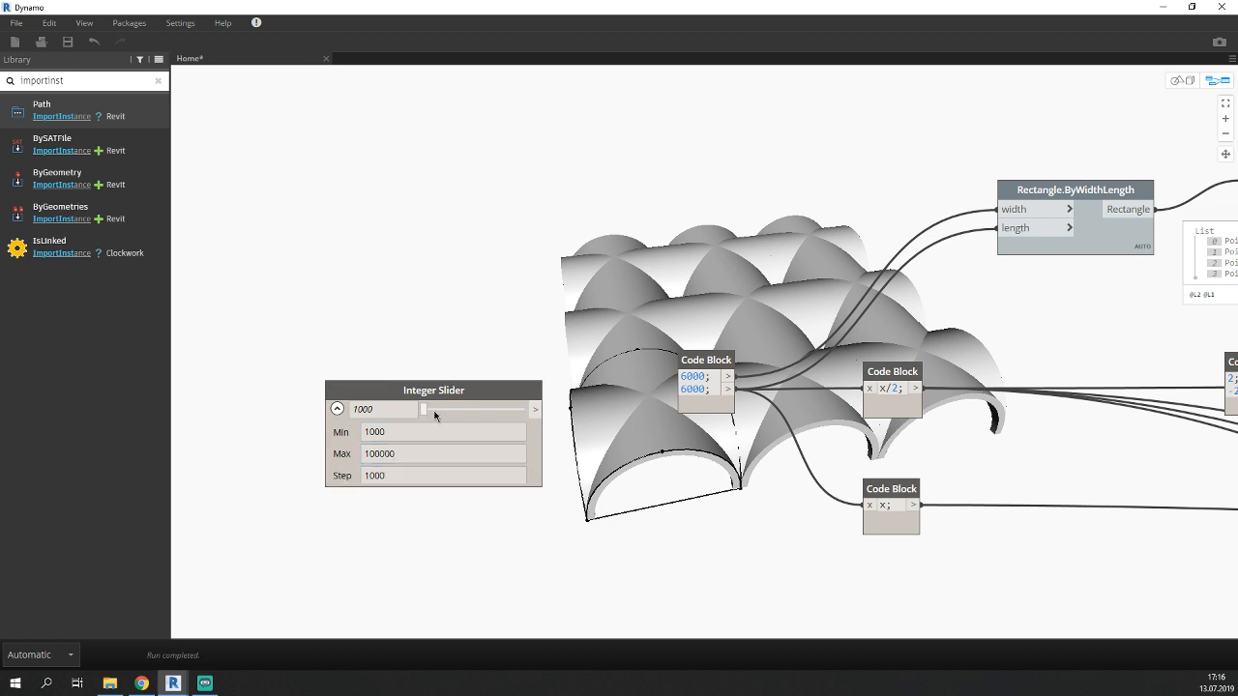
pyautogui.moveTo(426, 413)
pyautogui.mouseDown()
pyautogui.moveTo(541, 420)
pyautogui.moveTo(440, 418)
pyautogui.mouseUp()
pyautogui.click(337, 408)
# Replace the two 6000 lines in the starting Code Block with the variables "x;" and "y;".
pyautogui.moveTo(553, 378); pyautogui.dragTo(409, 378, button='middle')
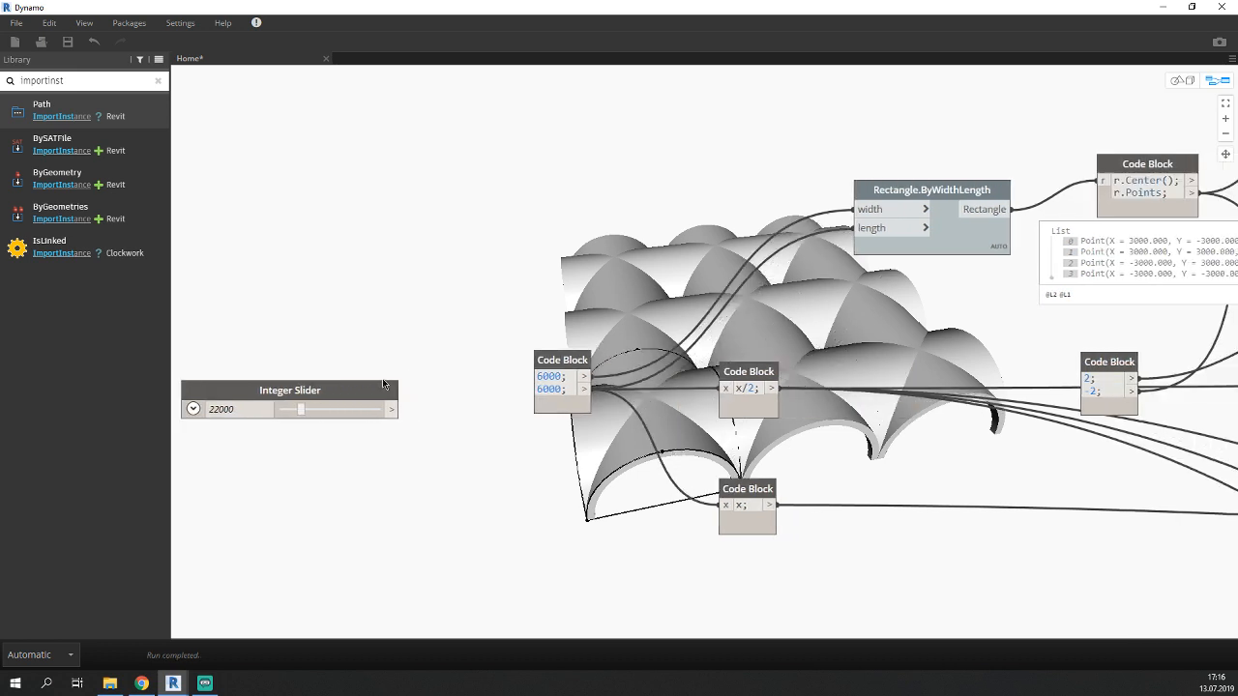
pyautogui.doubleClick(564, 377)
pyautogui.hotkey('ctrl', 'a')
pyautogui.write('x;')
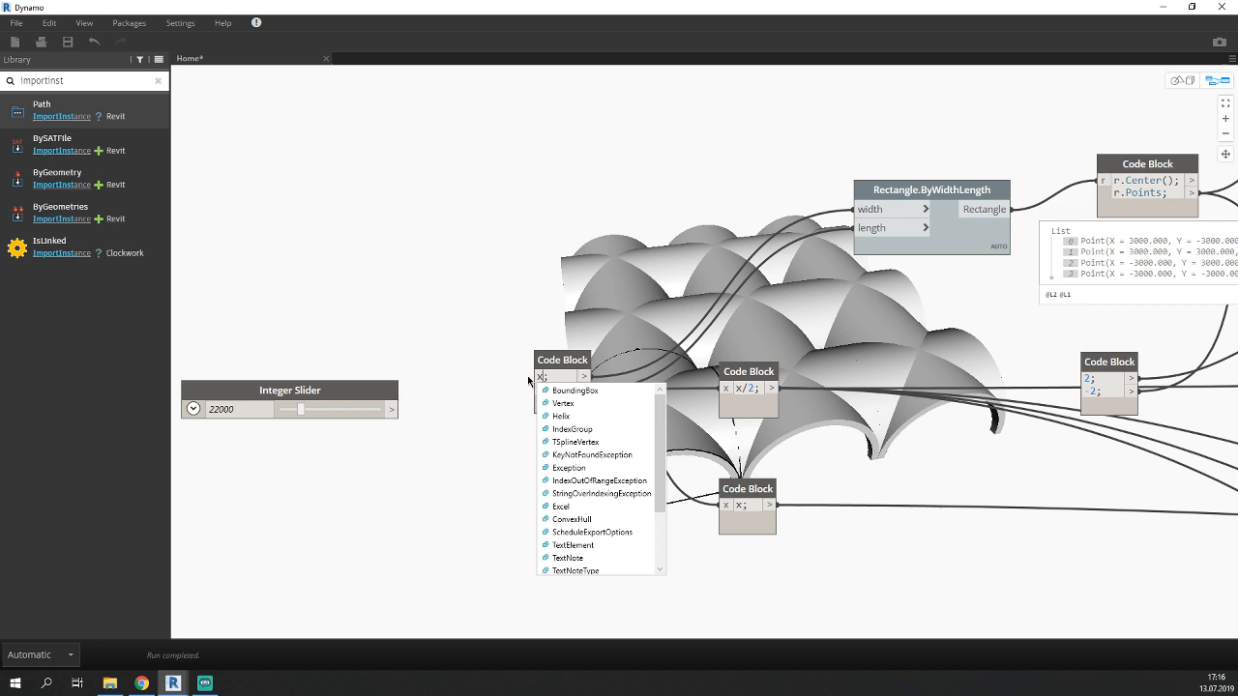
pyautogui.click(553, 326)
pyautogui.moveTo(577, 390); pyautogui.dragTo(505, 394)
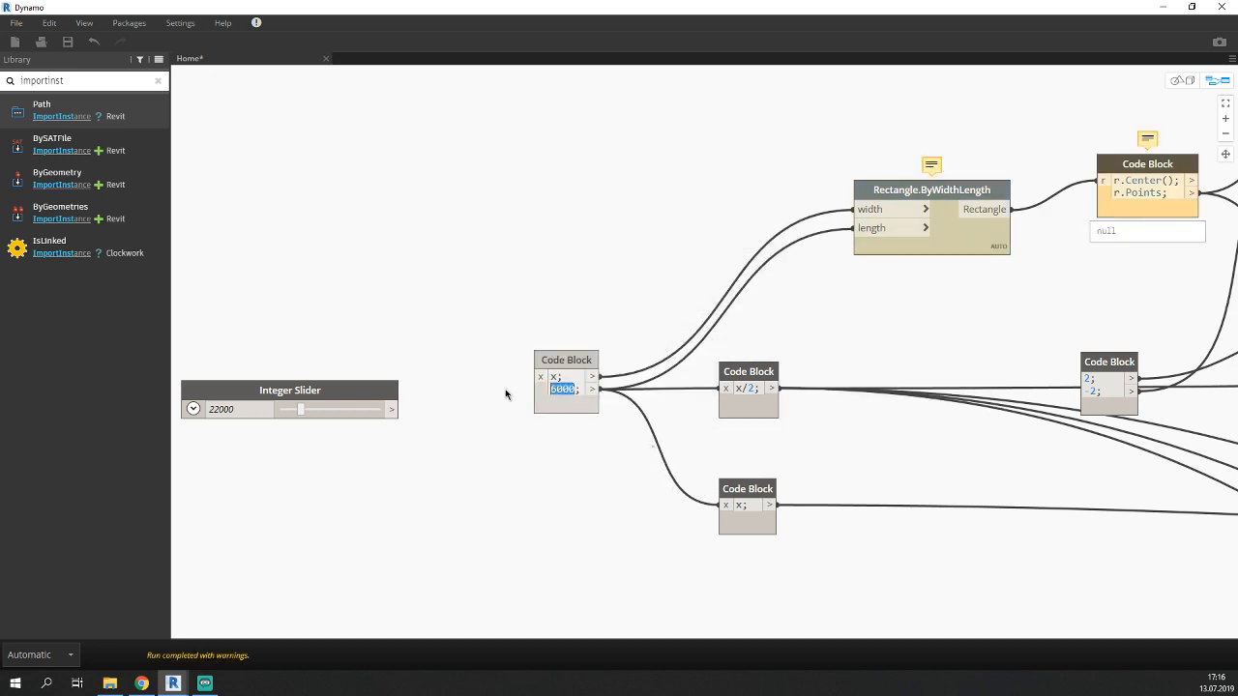
pyautogui.write('y;')
pyautogui.click(527, 322)
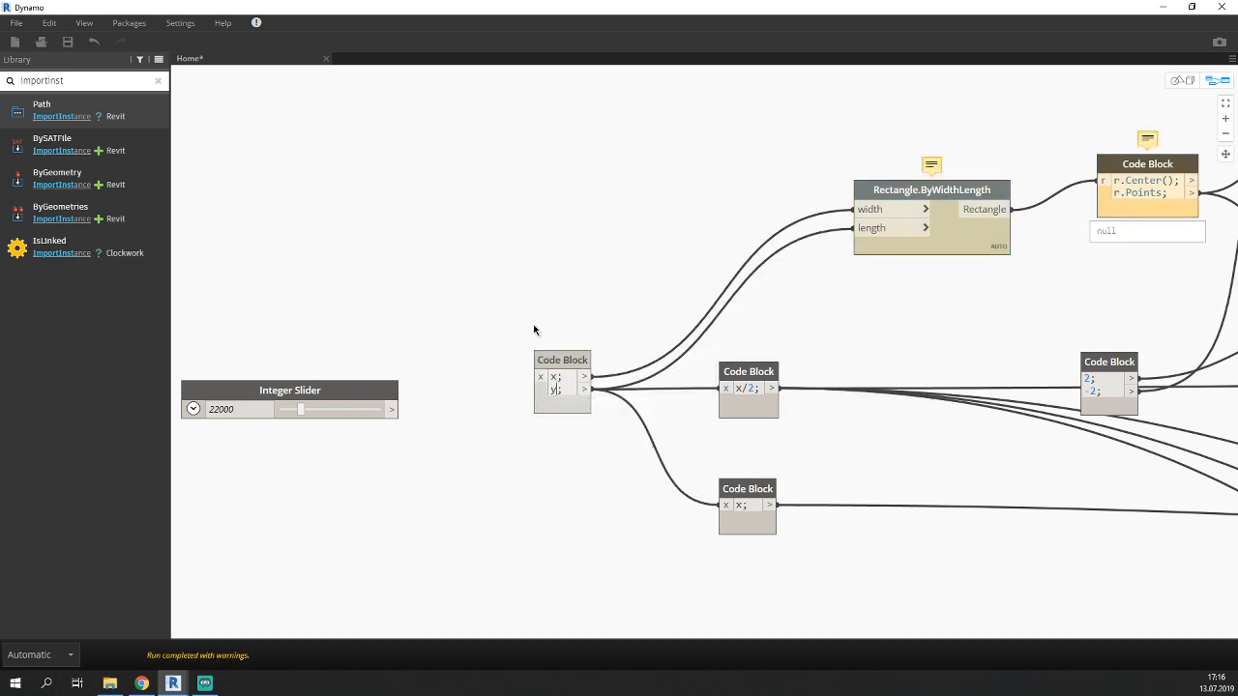
# Connect the Integer Slider's output to the Code Block's x and y inputs and raise the slider to 53000.
pyautogui.click(392, 411)
pyautogui.click(539, 376)
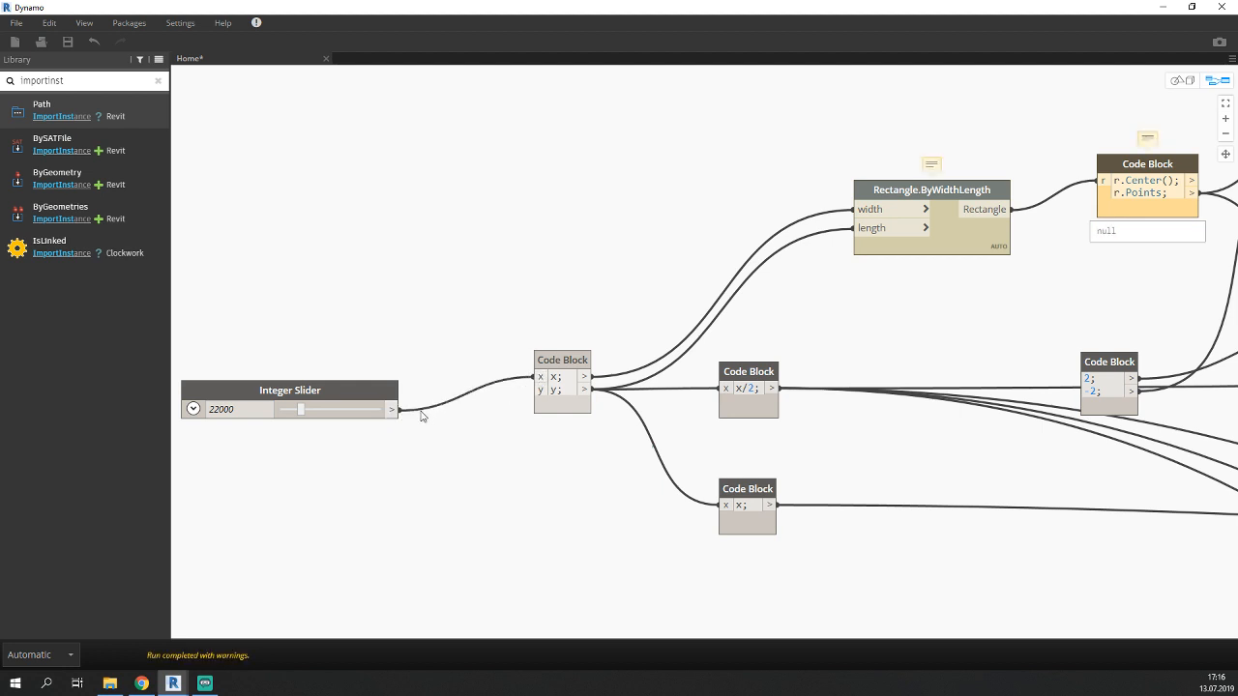
pyautogui.click(395, 411)
pyautogui.click(537, 391)
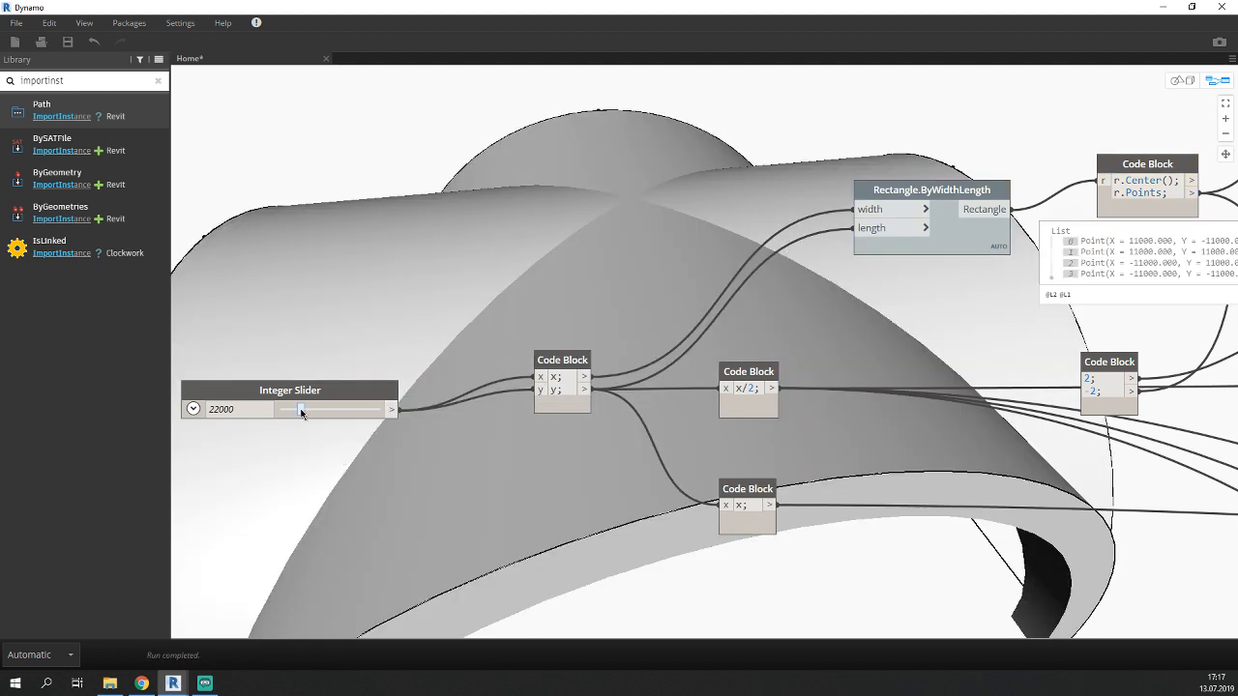
pyautogui.moveTo(302, 409); pyautogui.dragTo(346, 410)
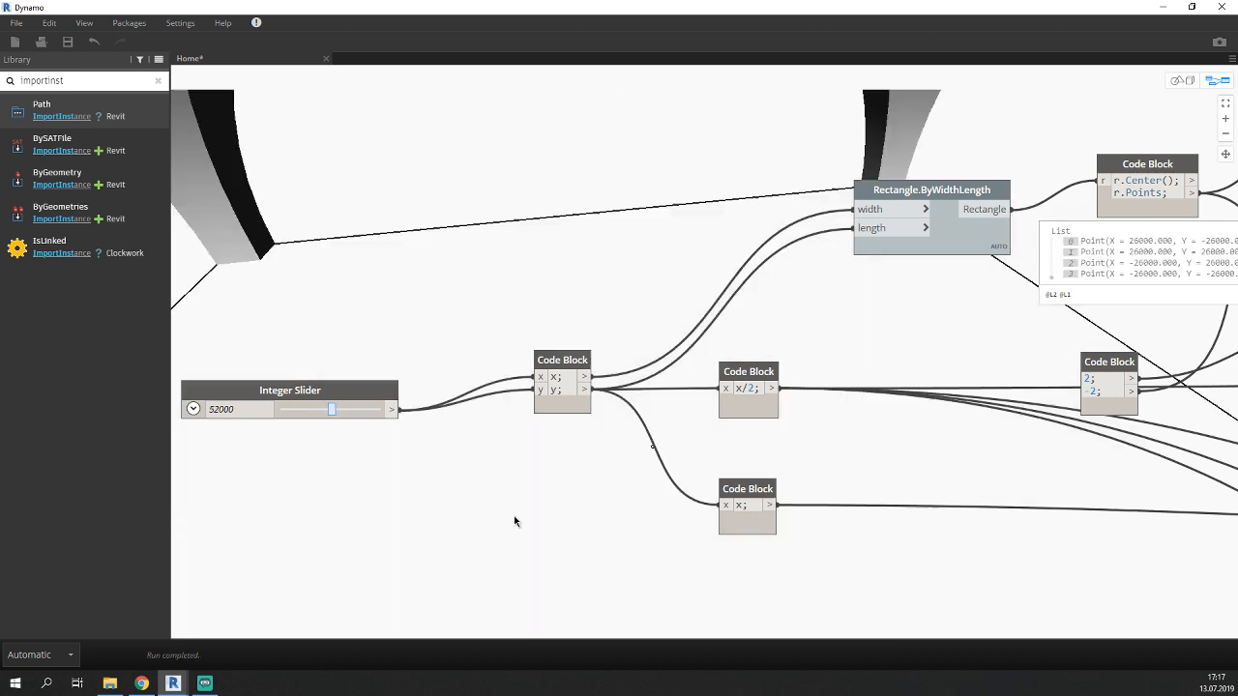
pyautogui.click(335, 415)
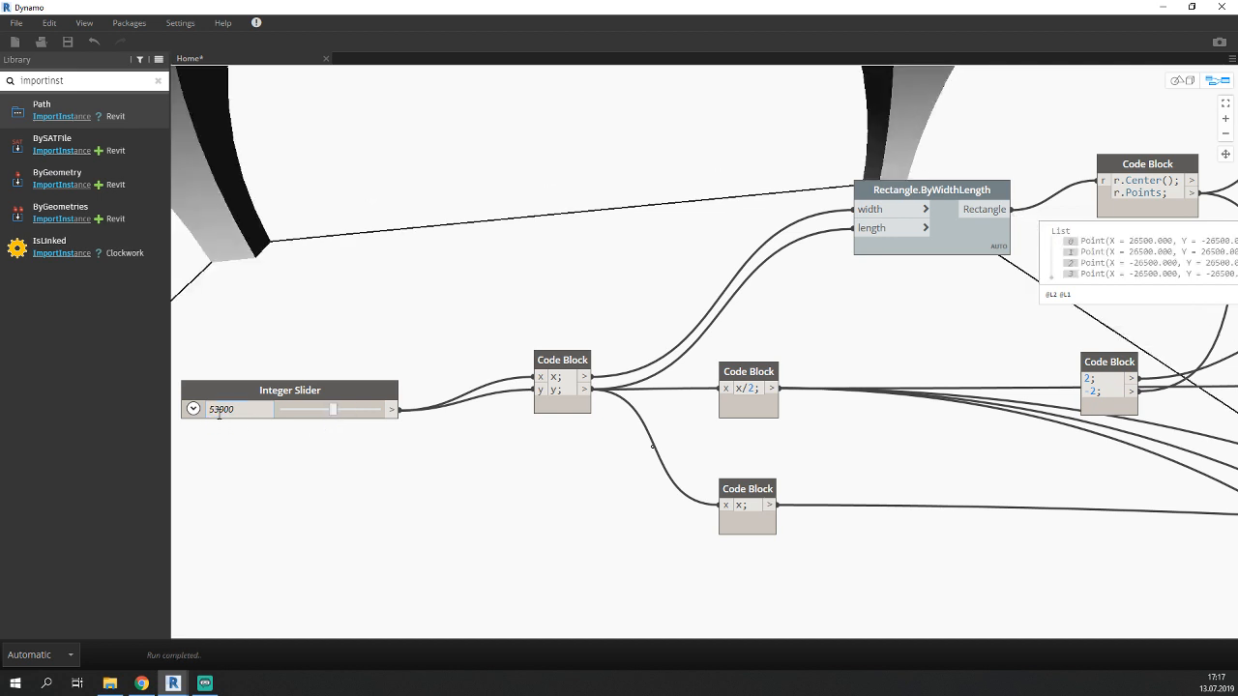
# Set the Integer Slider's maximum to 10000.
pyautogui.click(193, 409)
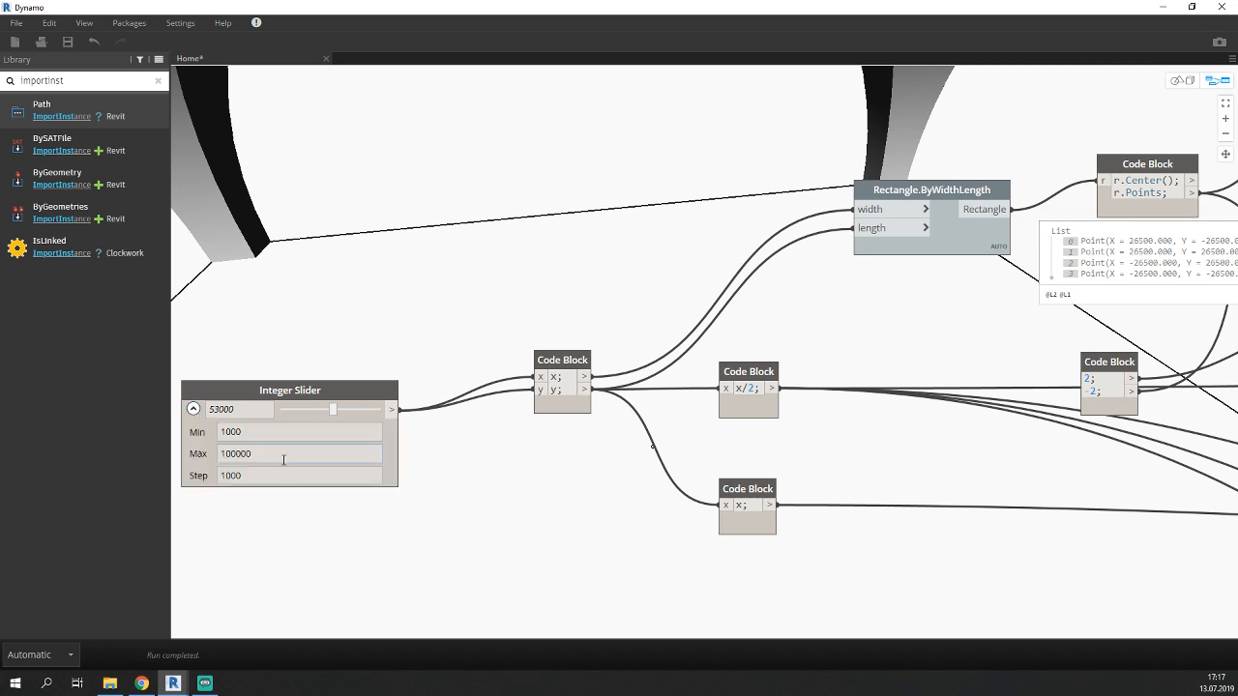
pyautogui.doubleClick(283, 455)
pyautogui.write('10000')
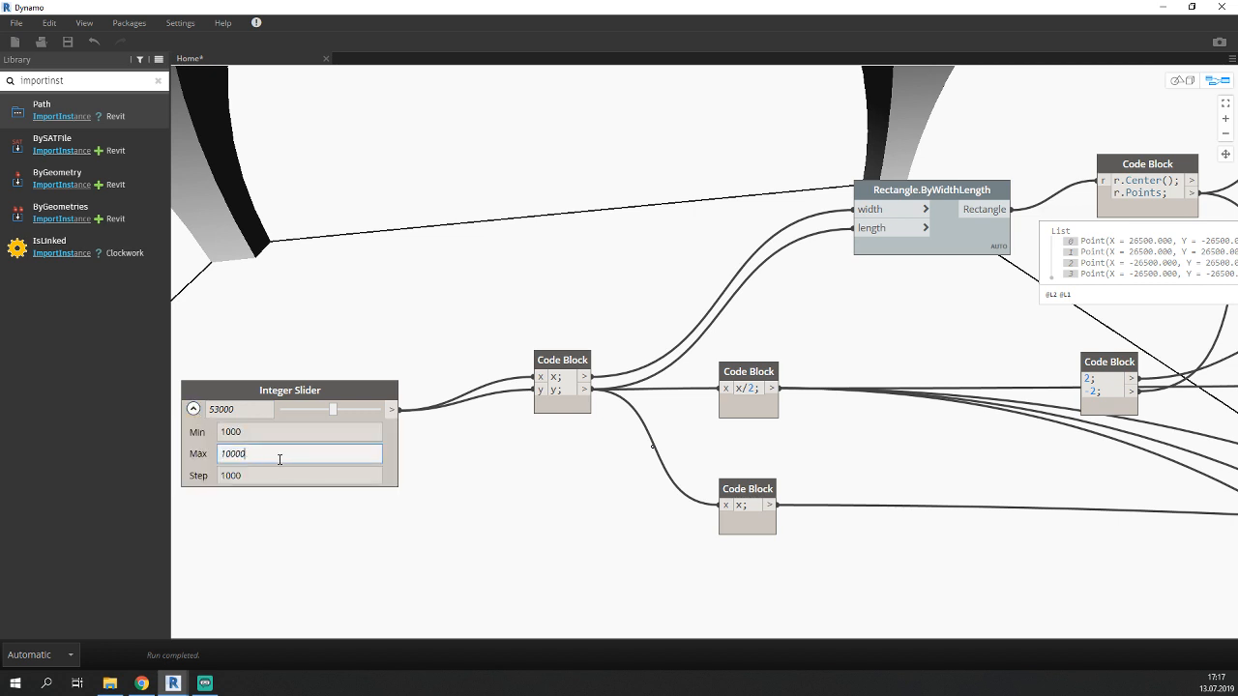
pyautogui.click(419, 470)
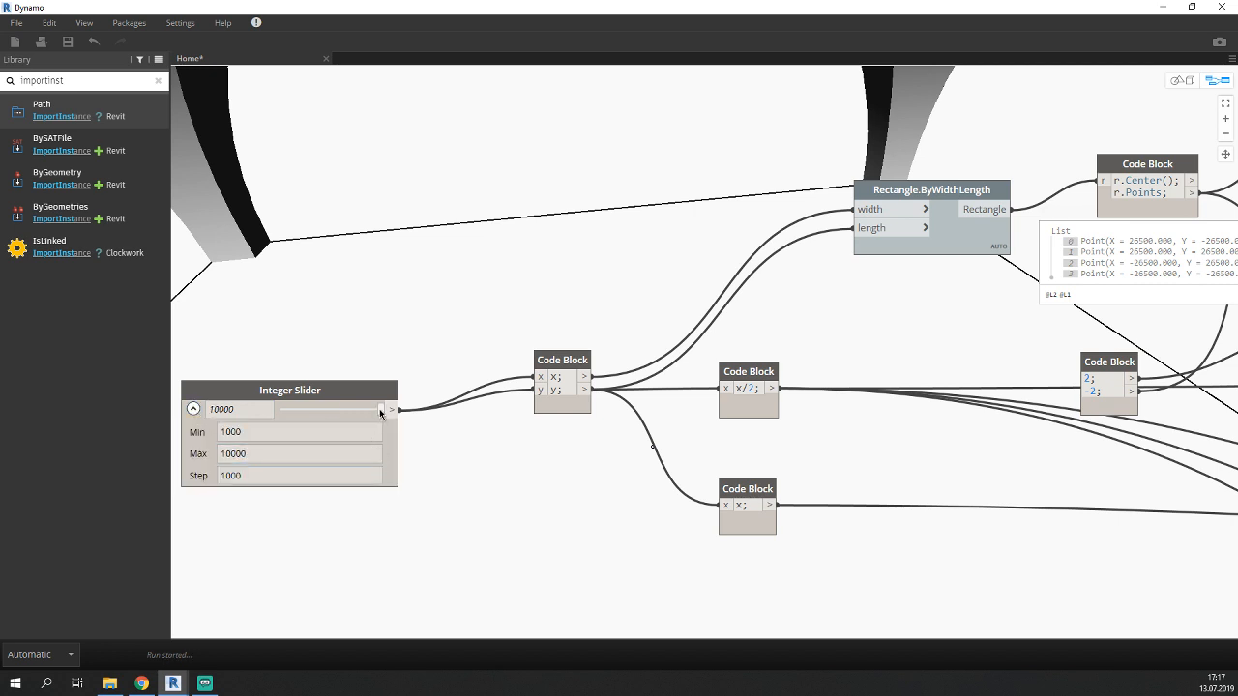
# Set the Integer Slider to 6000 to test the vault grid, and finish with it at 8000.
pyautogui.moveTo(355, 413); pyautogui.dragTo(336, 414)
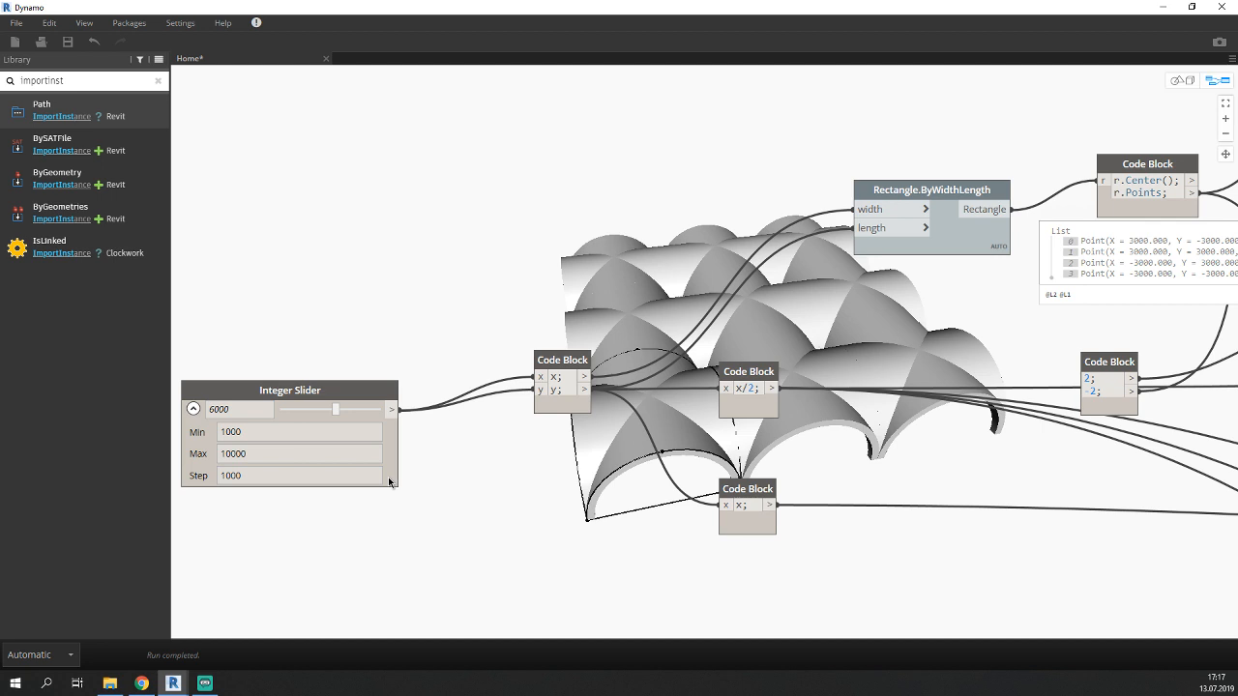
pyautogui.moveTo(335, 413); pyautogui.dragTo(323, 411)
pyautogui.click(358, 409)
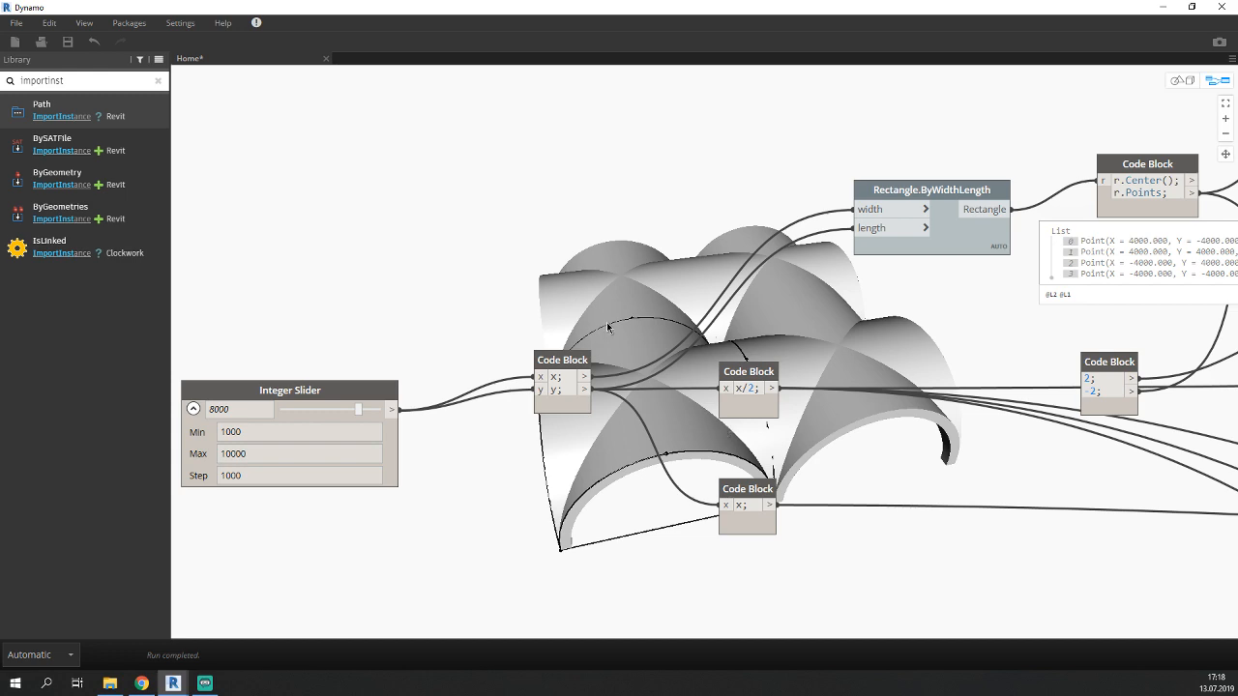
# Examine how the starting Code Block and the "x/2;" and "x;" Code Blocks feed the rest of the graph.
pyautogui.scroll(-5, 727, 432)
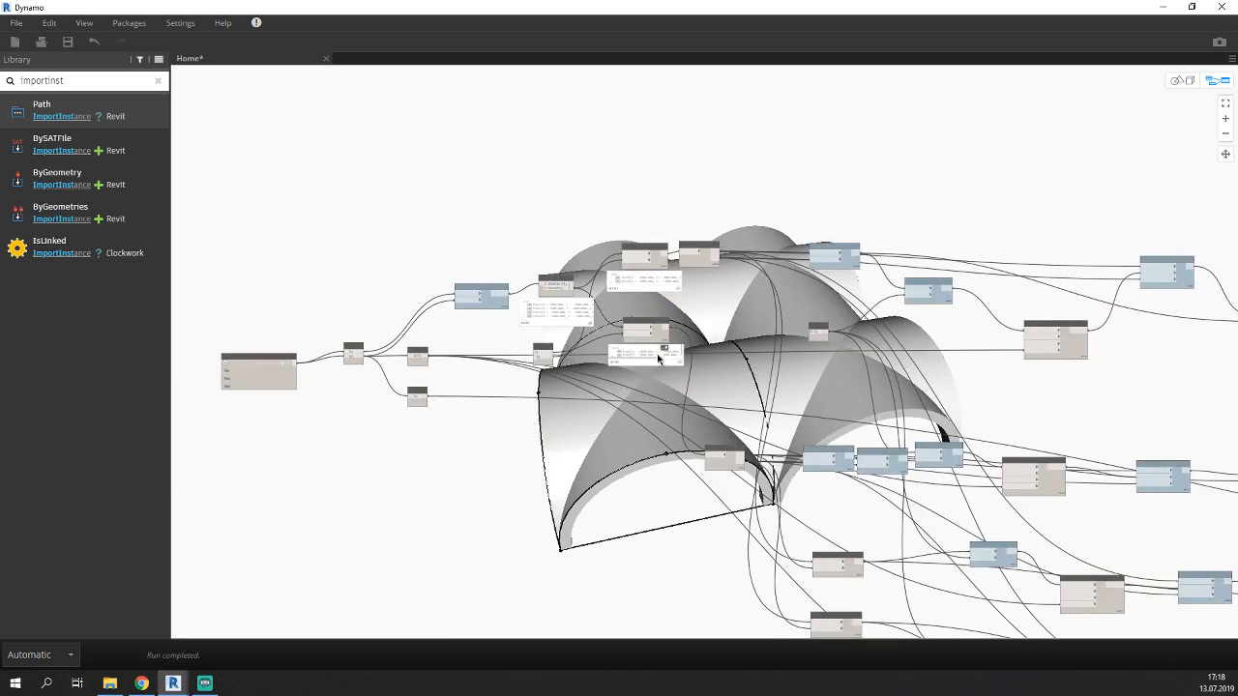
pyautogui.scroll(5, 707, 414)
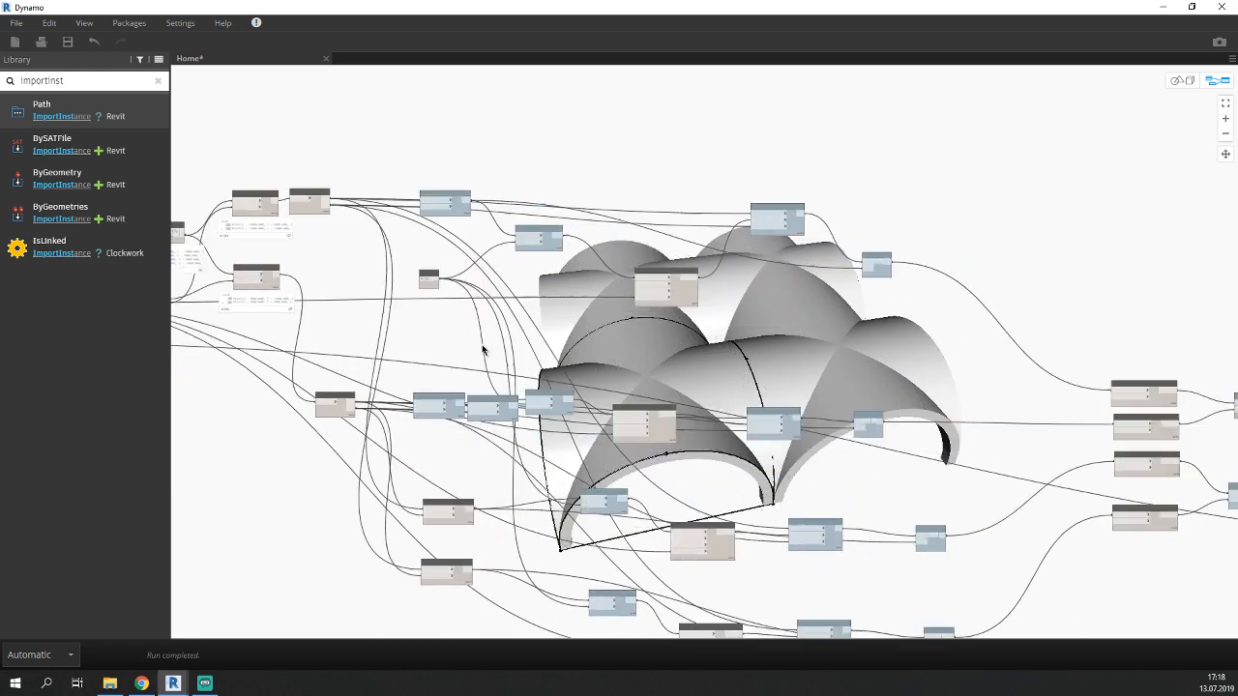
pyautogui.moveTo(775, 381); pyautogui.dragTo(713, 289, button='middle')
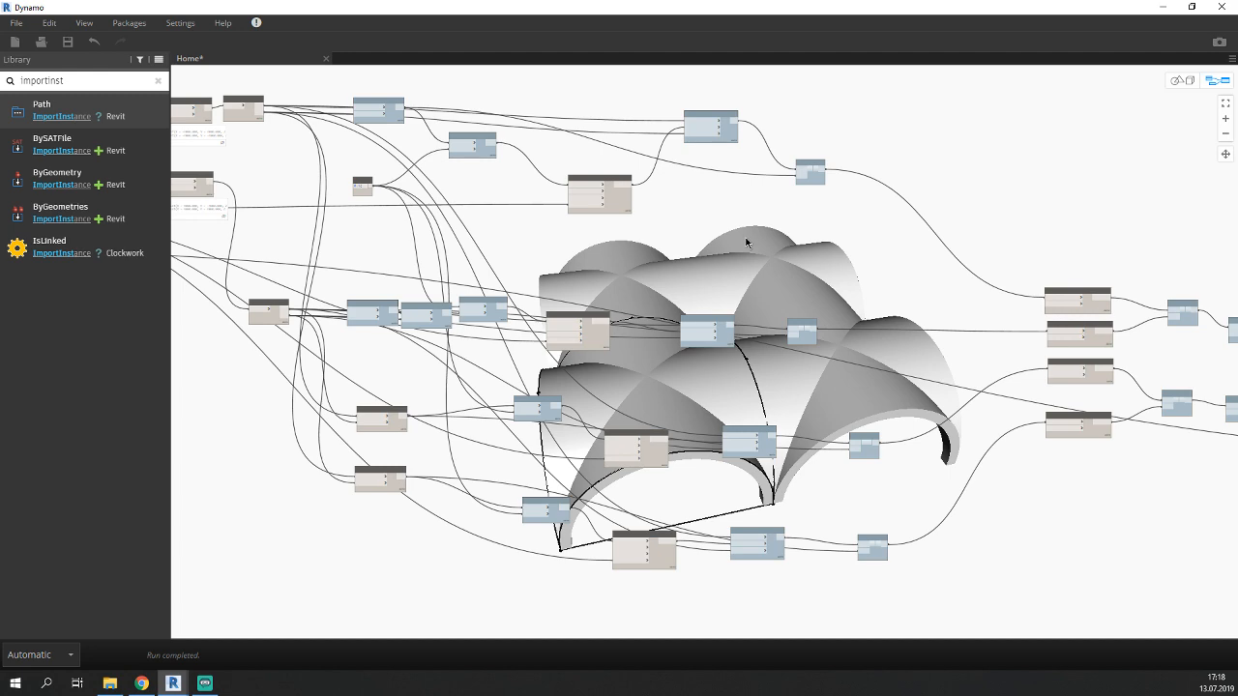
pyautogui.moveTo(823, 264); pyautogui.dragTo(726, 254, button='middle')
pyautogui.moveTo(324, 203); pyautogui.dragTo(776, 305, button='middle')
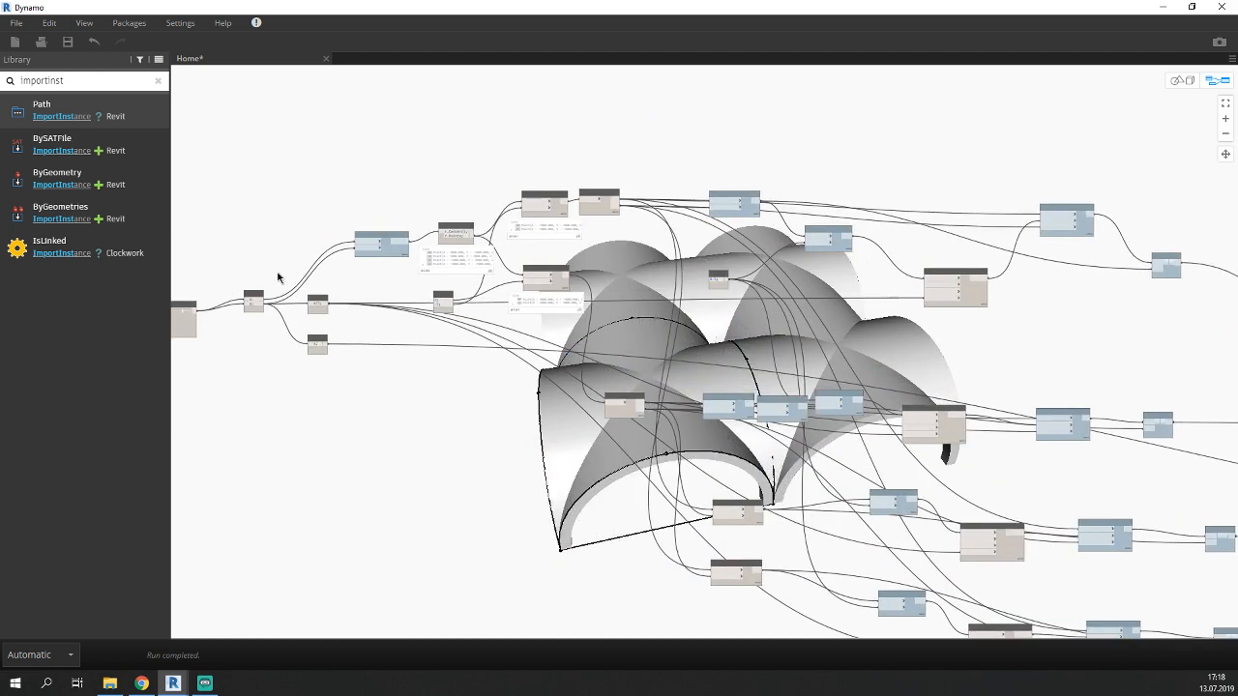
pyautogui.scroll(7, 263, 271)
pyautogui.moveTo(362, 291); pyautogui.dragTo(545, 284, button='middle')
pyautogui.scroll(3, 354, 384)
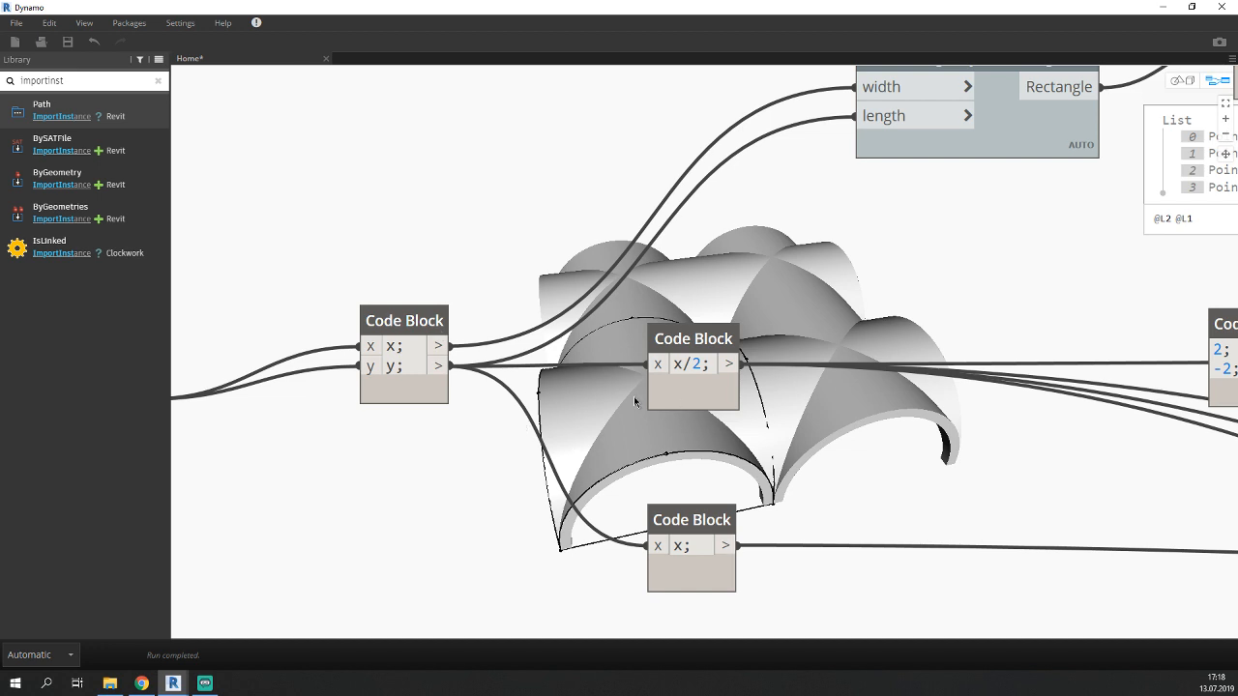
pyautogui.moveTo(699, 531)
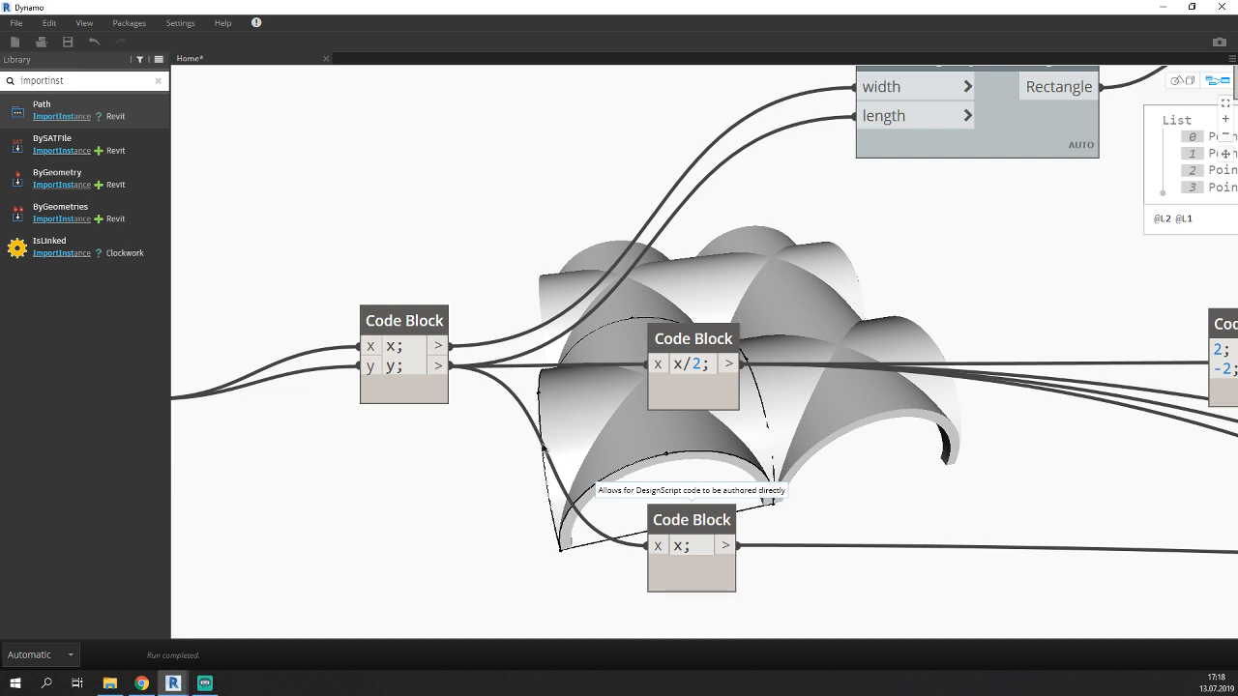
# Add a third line "y/2;" to the Code Block holding "x;" and "y;".
pyautogui.click(413, 370)
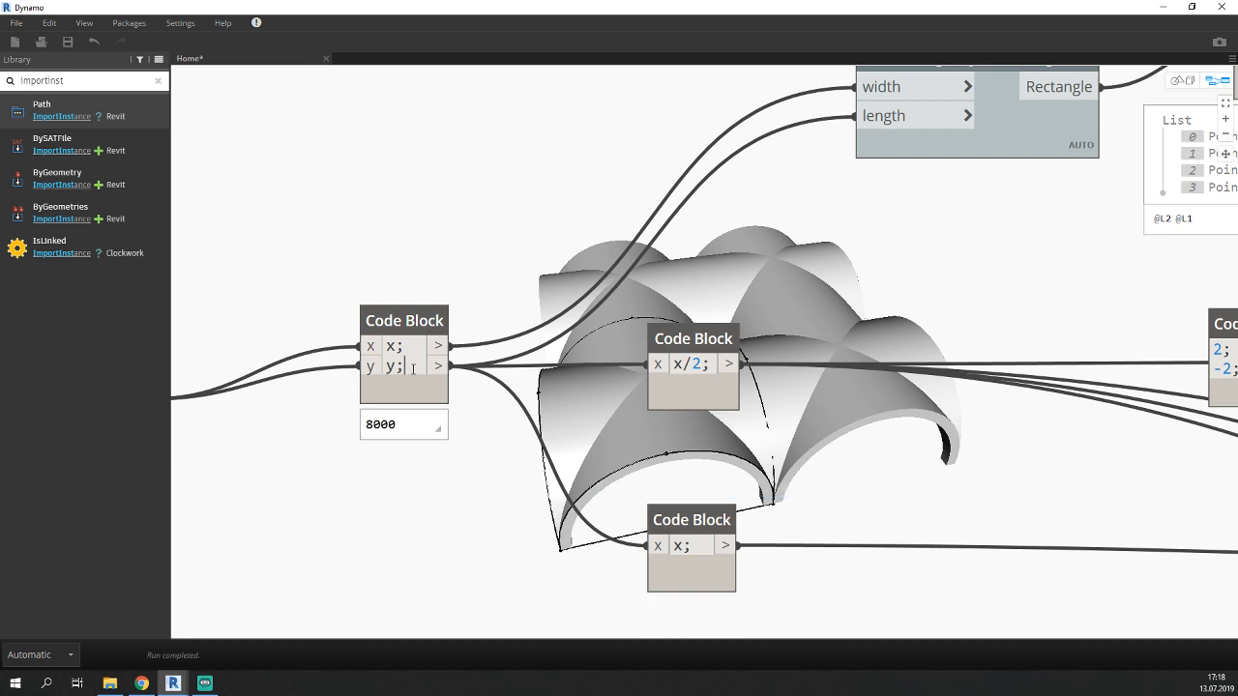
pyautogui.press('Return')
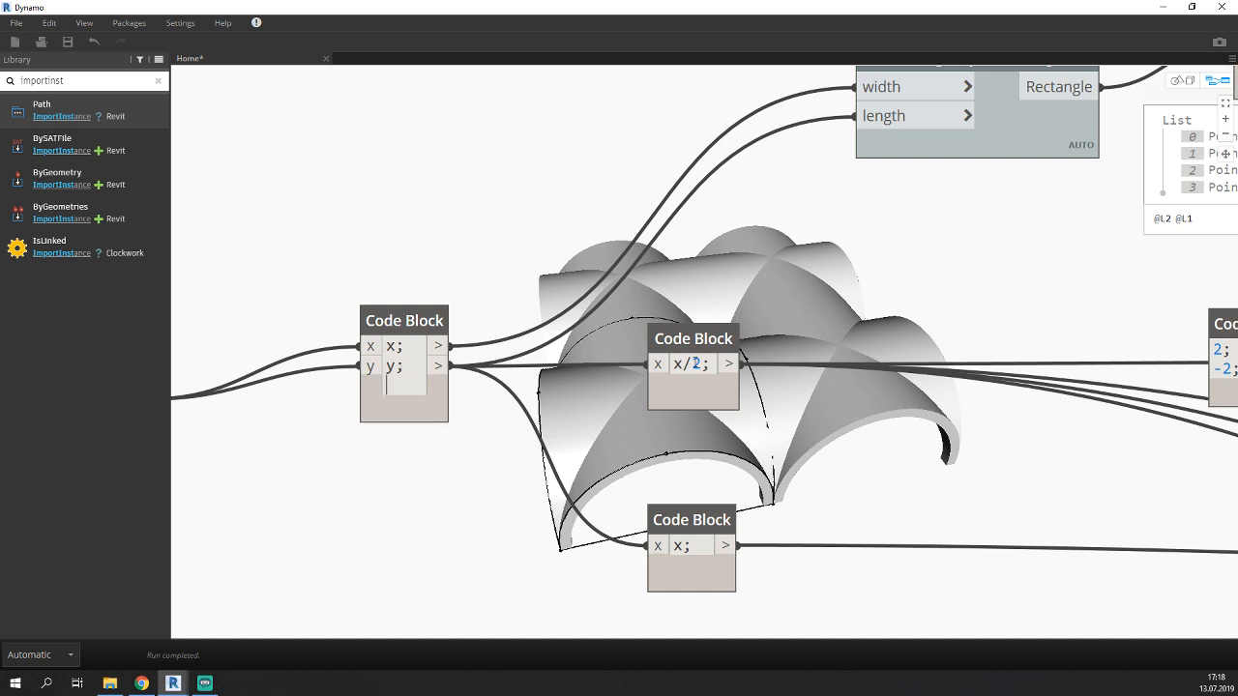
pyautogui.write('y')
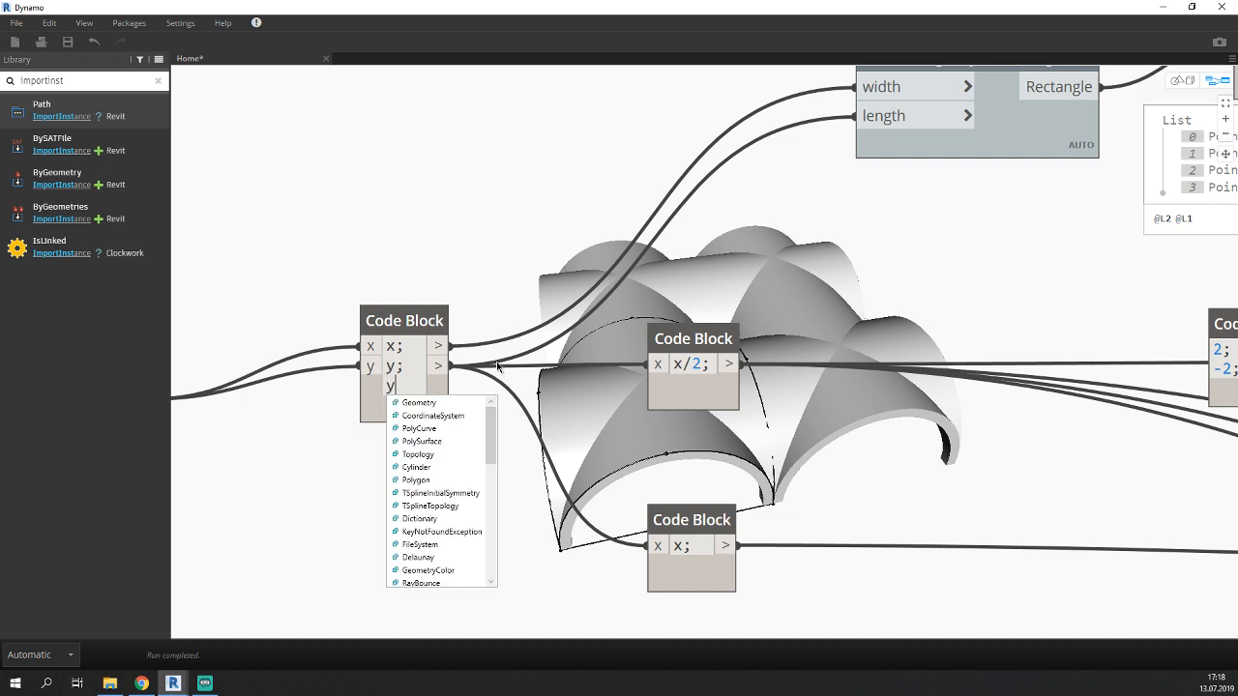
pyautogui.write('/2;')
pyautogui.click(486, 475)
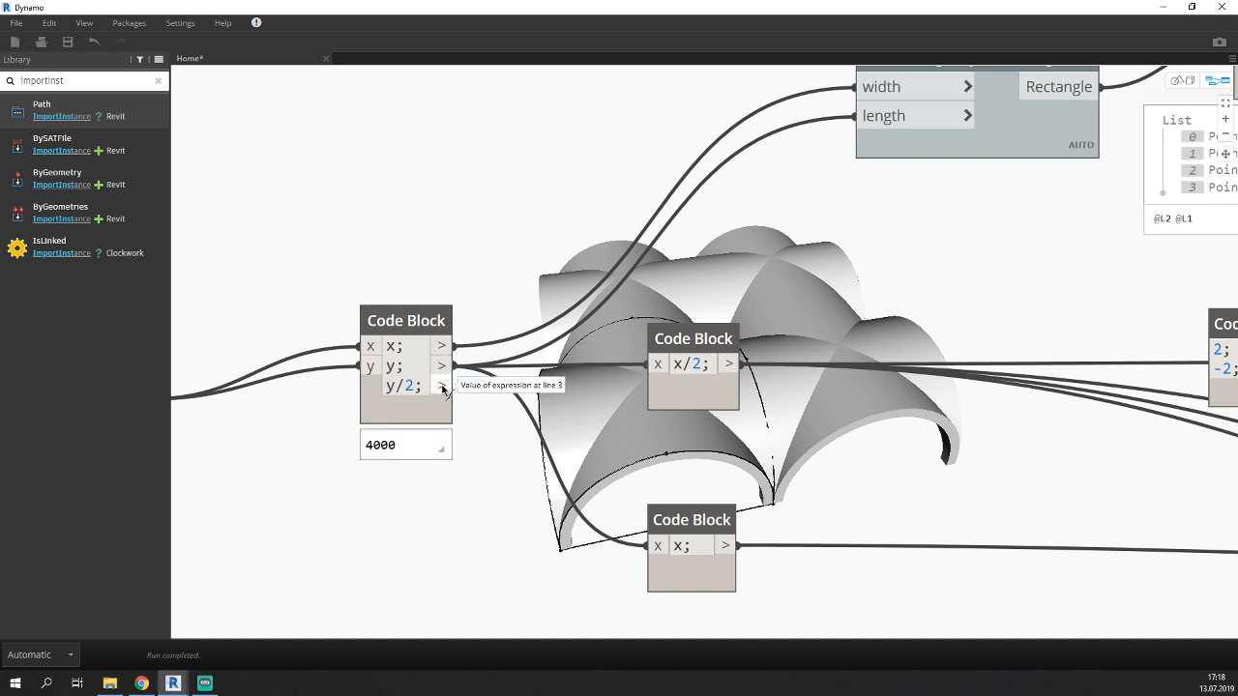
pyautogui.click(443, 388)
pyautogui.press('Escape')
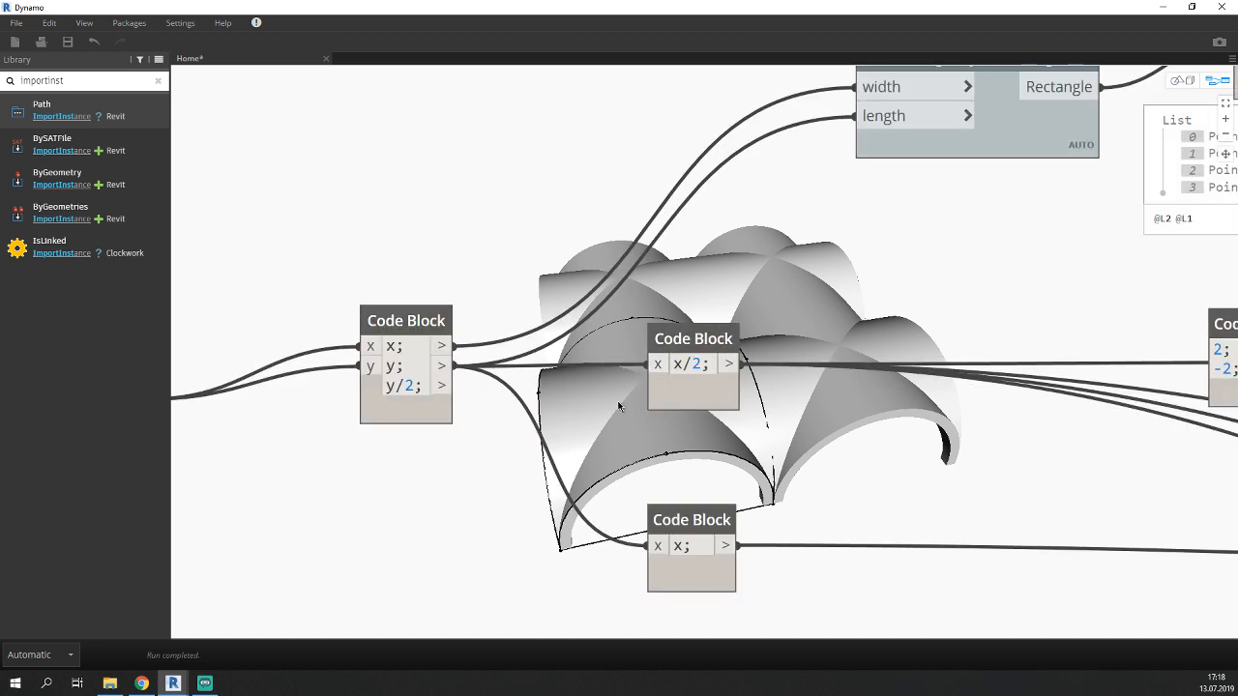
# Connect the "y/2;" output of the starting Code Block to the x input of the "0..12000..x;" Code Block.
pyautogui.moveTo(583, 422); pyautogui.dragTo(628, 387, button='middle')
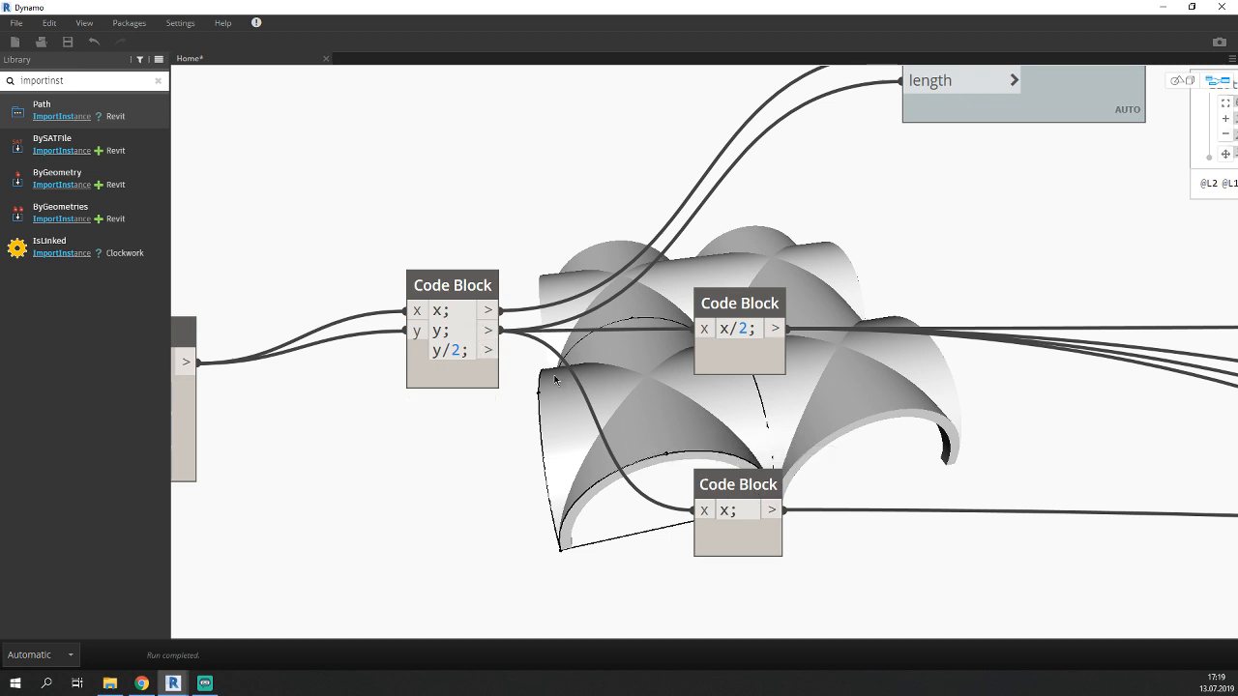
pyautogui.click(488, 350)
pyautogui.scroll(-1, 515, 378)
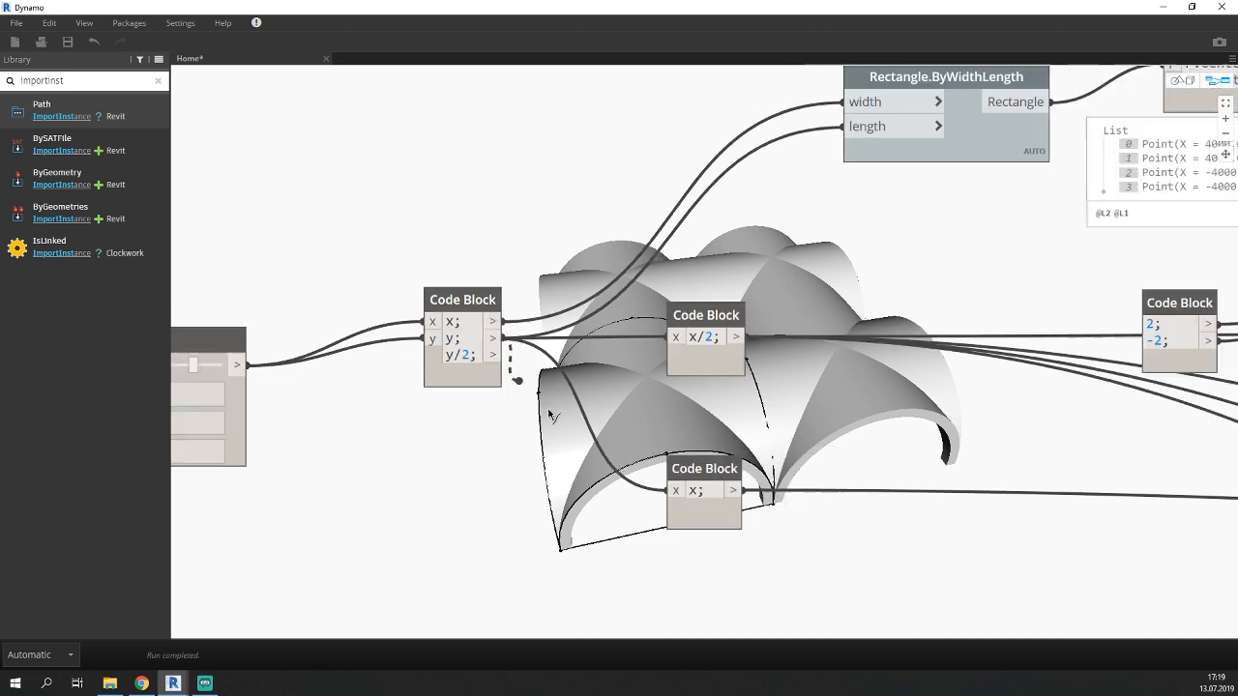
pyautogui.scroll(-5, 548, 414)
pyautogui.scroll(4, 882, 441)
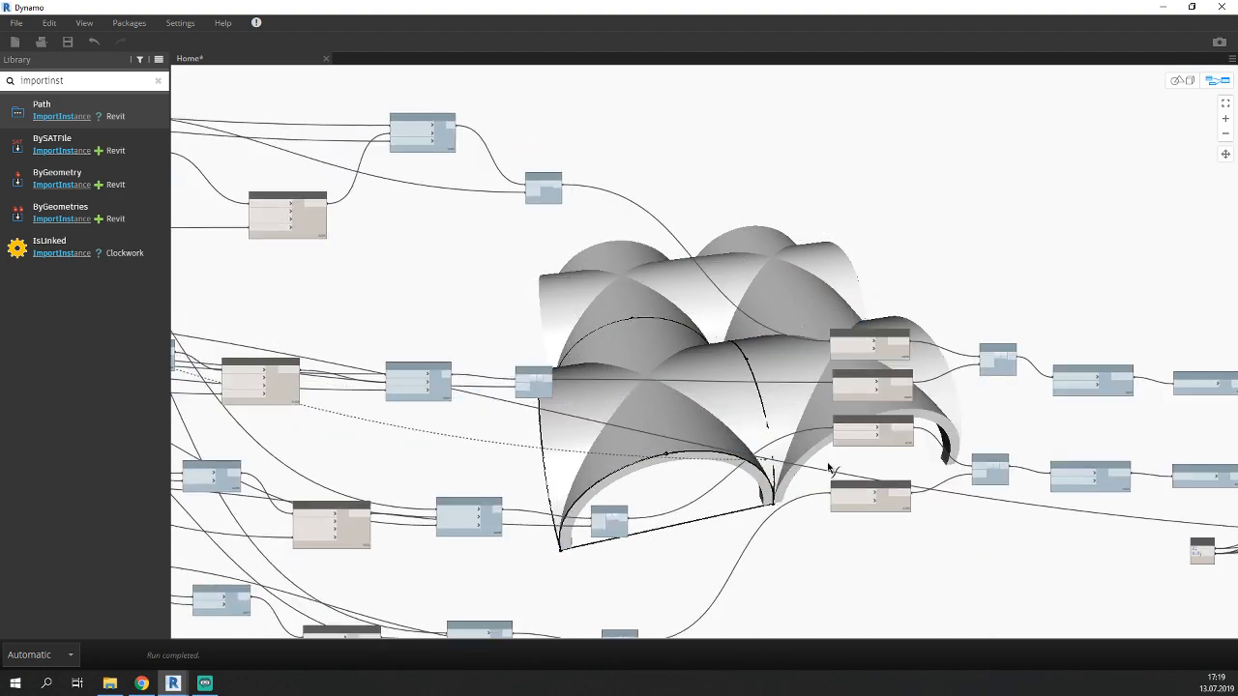
pyautogui.scroll(6, 828, 469)
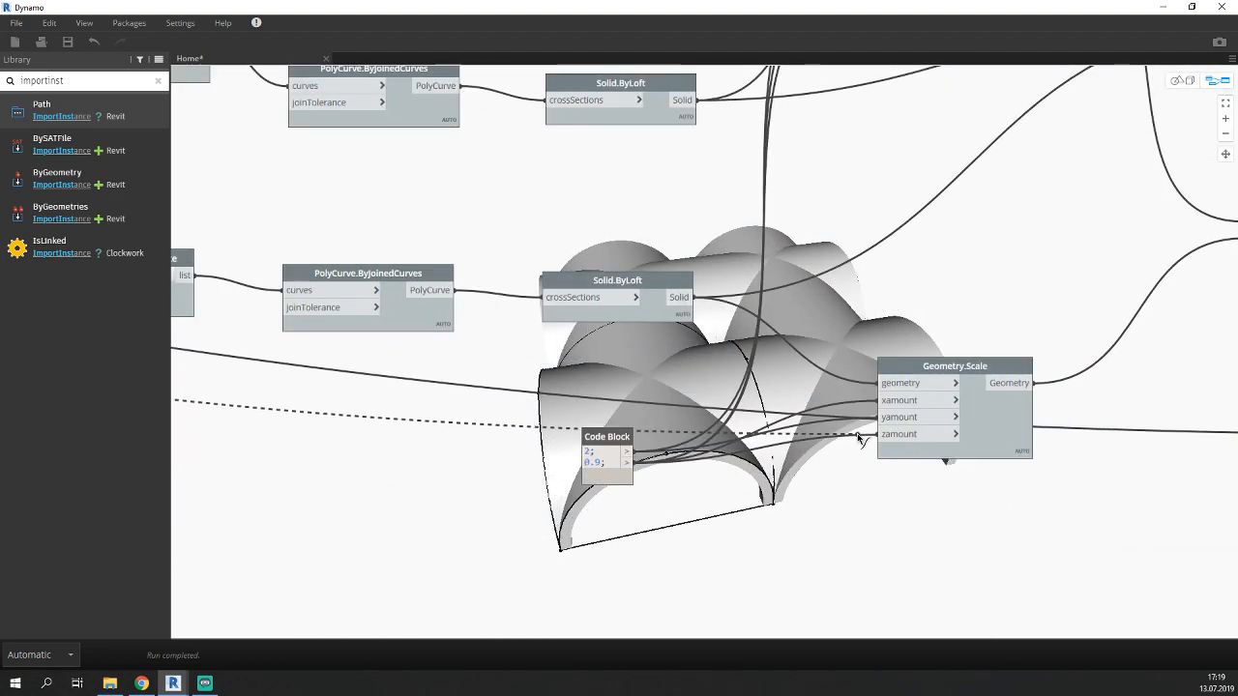
pyautogui.scroll(-2, 841, 455)
pyautogui.scroll(-3, 822, 479)
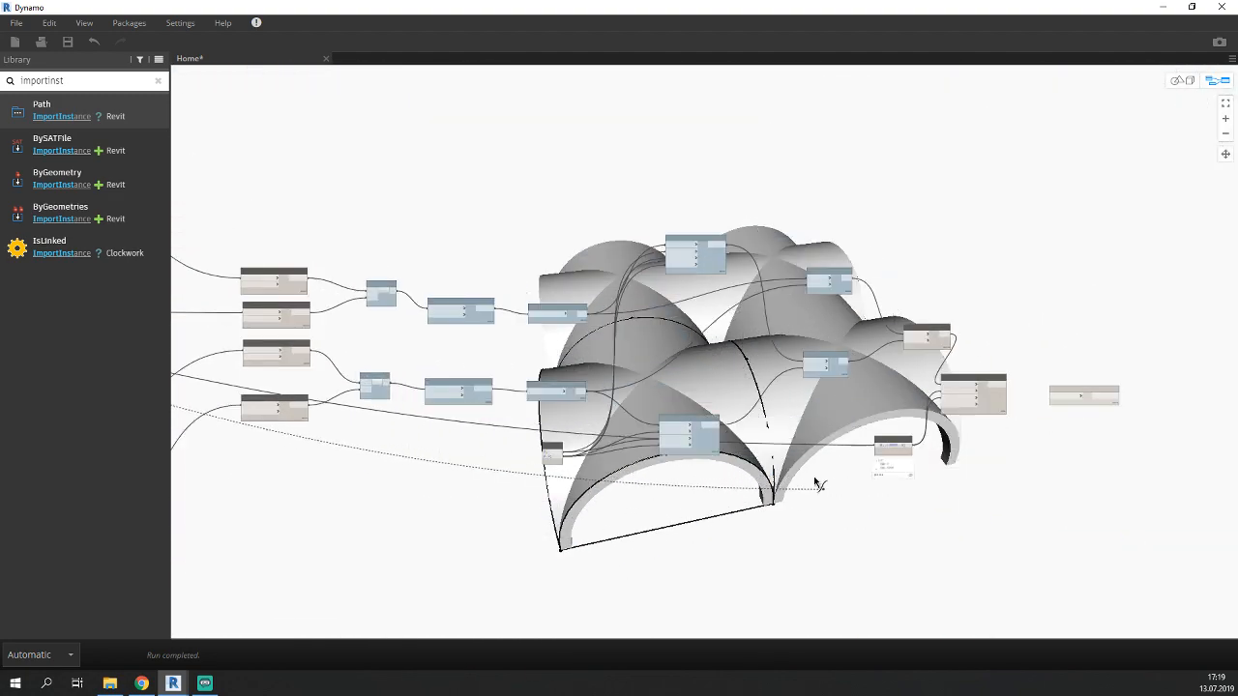
pyautogui.scroll(5, 815, 483)
pyautogui.click(805, 397)
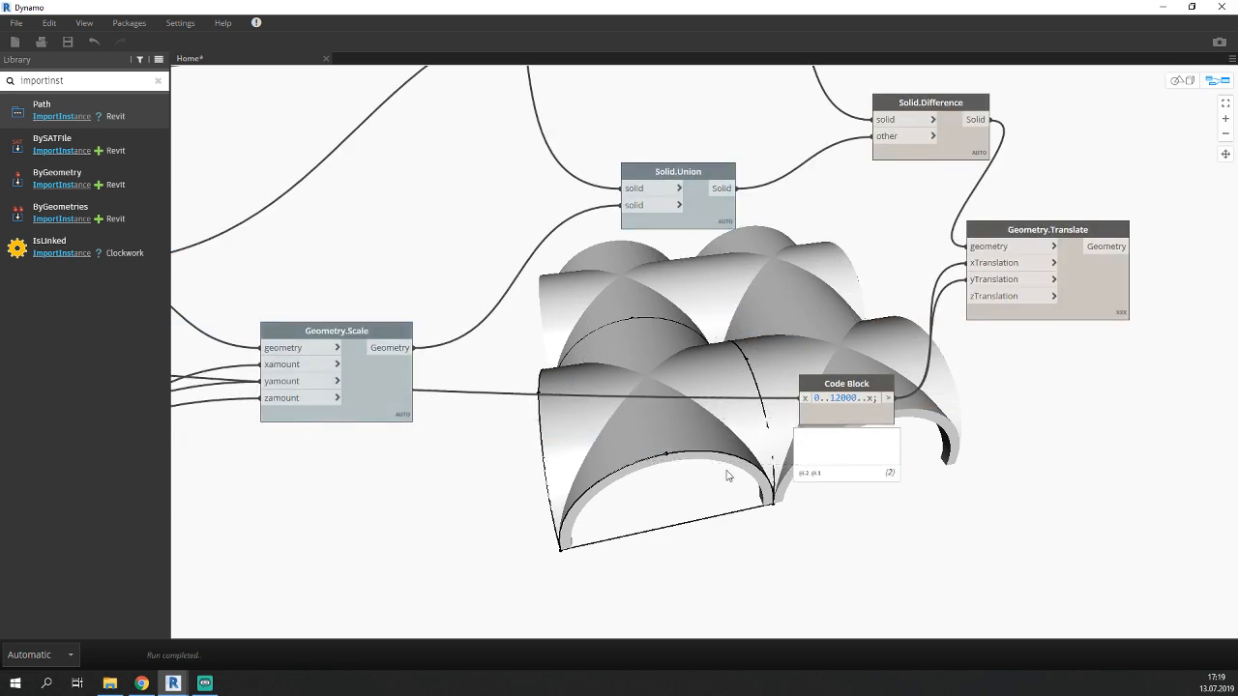
# Move the "x/2;" Code Block clear of the wires, below and beside the Code Block holding "x;", "y;" and "y/2;".
pyautogui.scroll(-6, 728, 475)
pyautogui.moveTo(396, 489); pyautogui.dragTo(1149, 546, button='middle')
pyautogui.scroll(4, 696, 396)
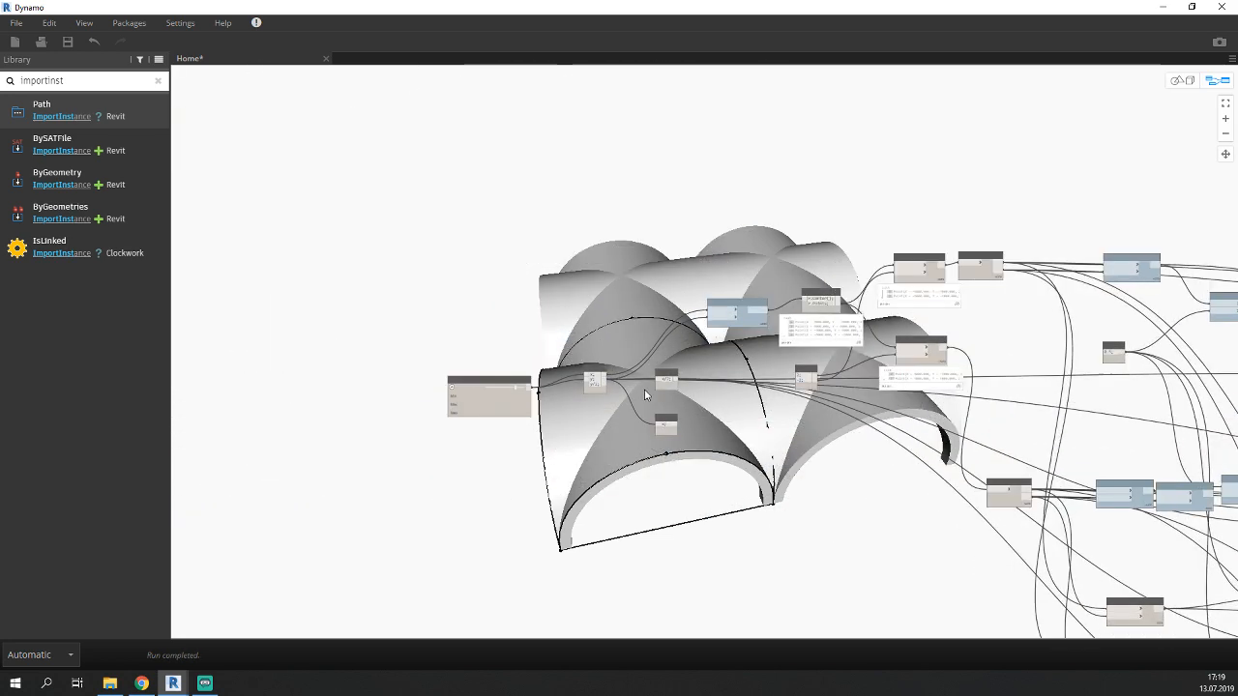
pyautogui.scroll(3, 644, 389)
pyautogui.click(712, 478)
pyautogui.press('Delete')
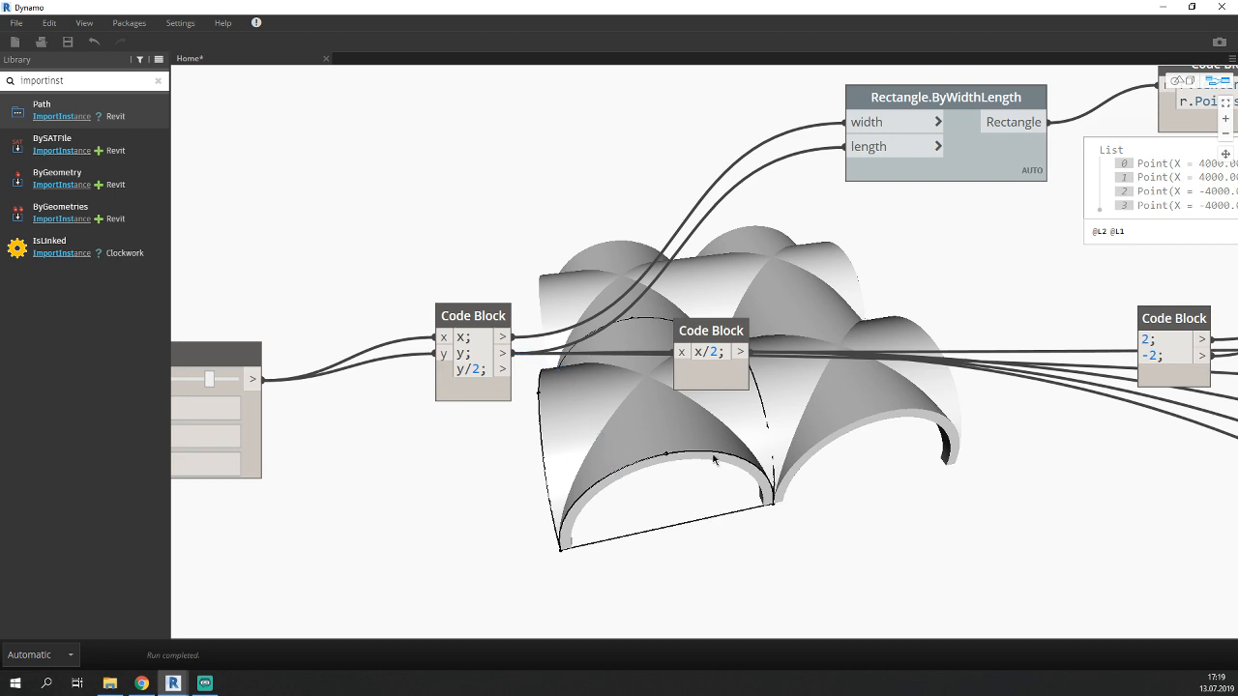
pyautogui.moveTo(712, 460); pyautogui.dragTo(539, 443, button='middle')
pyautogui.moveTo(541, 318); pyautogui.dragTo(571, 444)
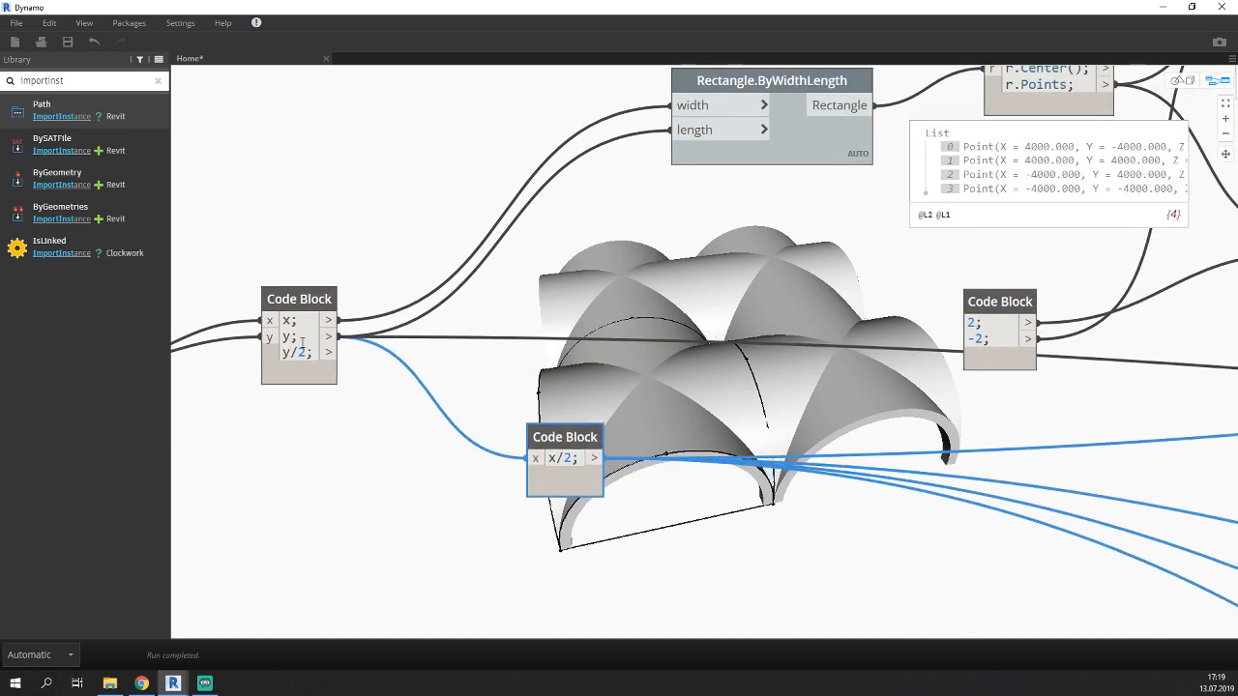
# Connect the "y/2;" output of the starting Code Block to the uppermost node fed by the "x/2;" Code Block.
pyautogui.scroll(-1, 606, 455)
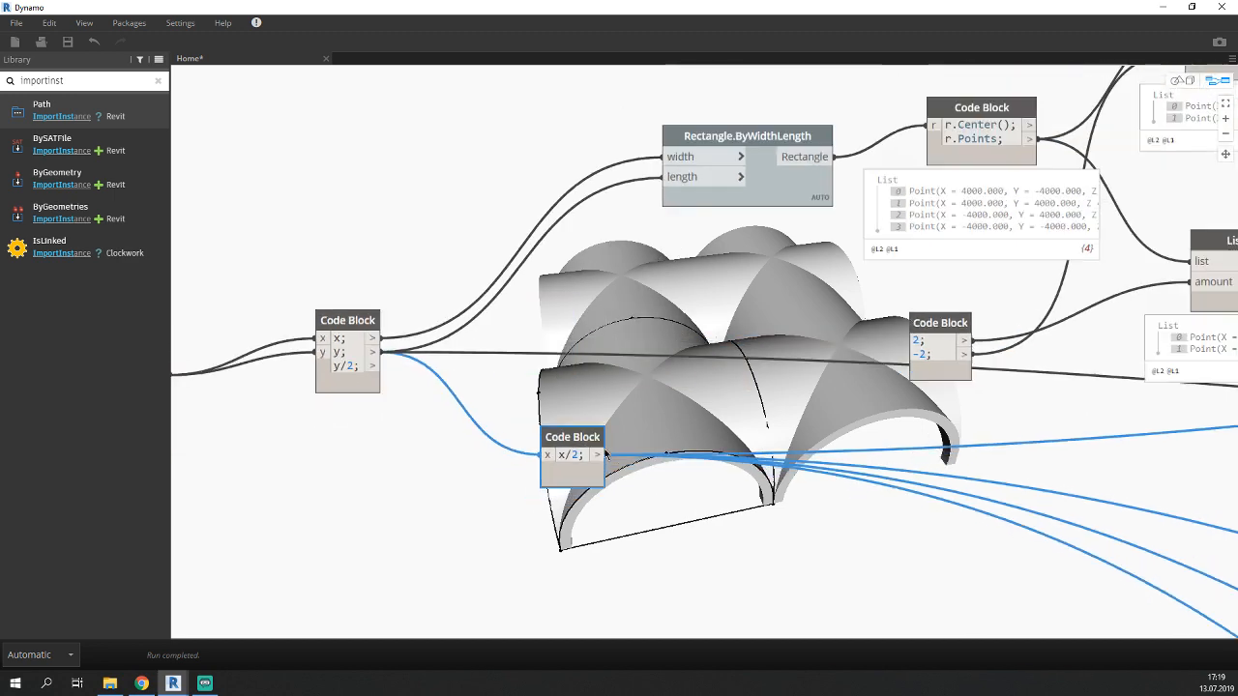
pyautogui.scroll(-8, 607, 455)
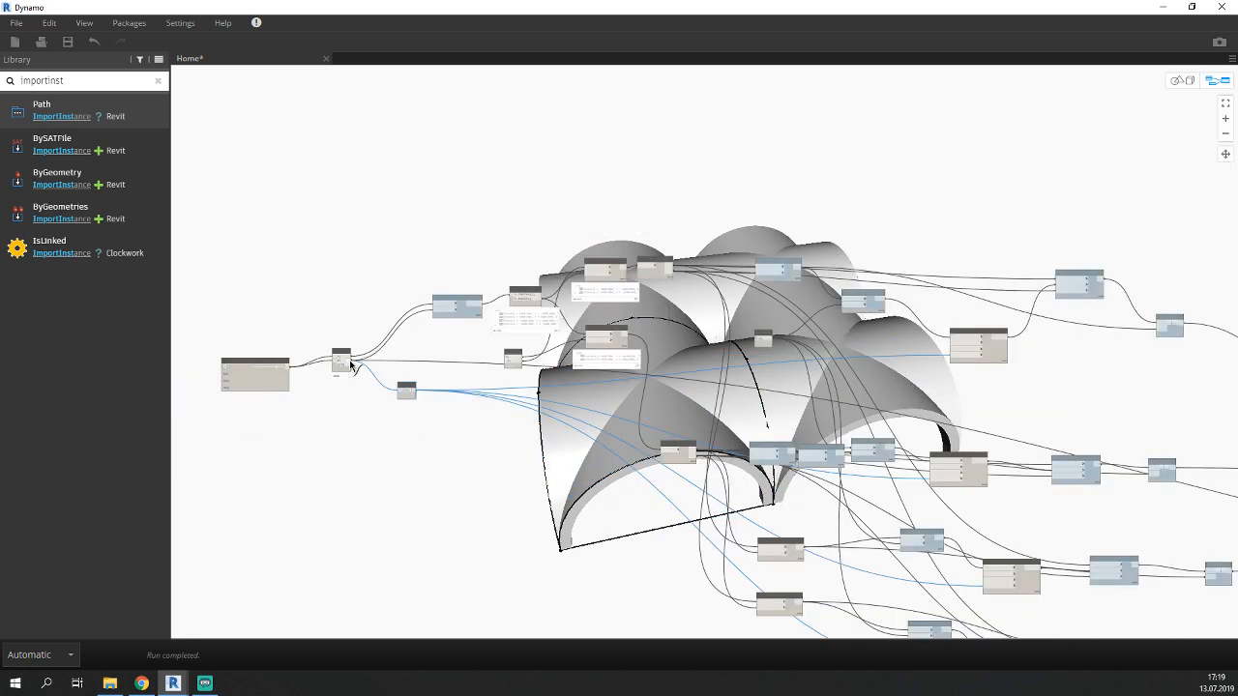
pyautogui.moveTo(351, 366); pyautogui.dragTo(950, 356)
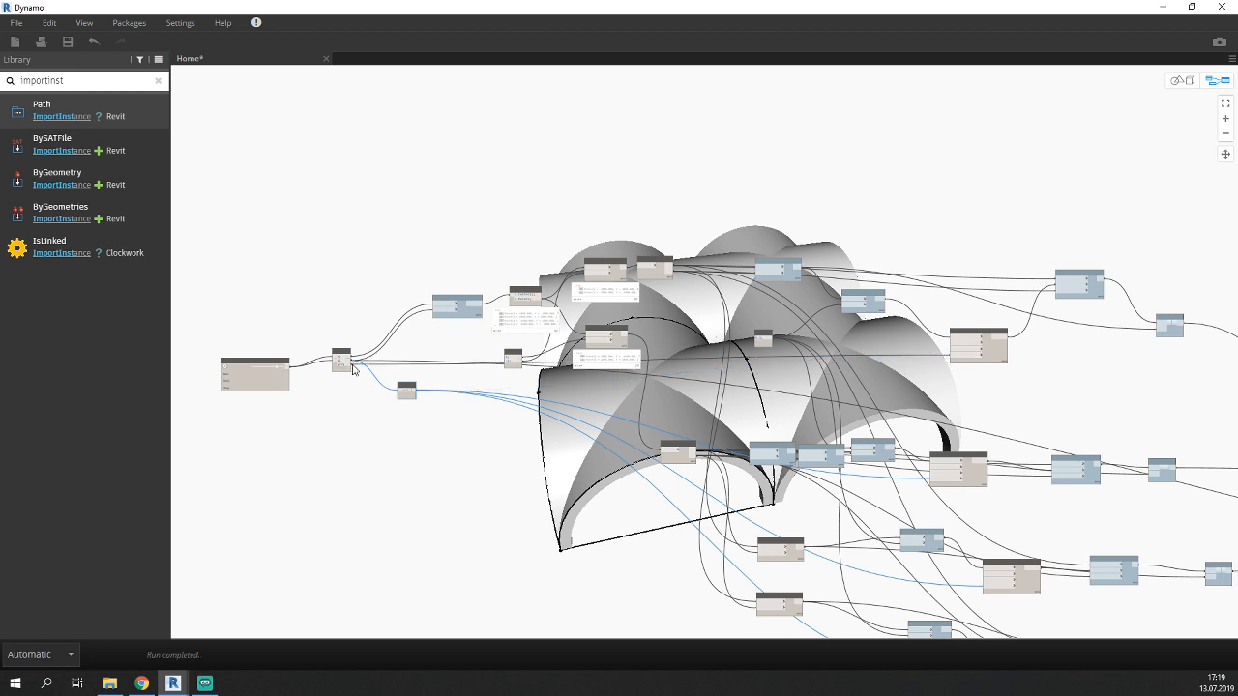
pyautogui.click(373, 401)
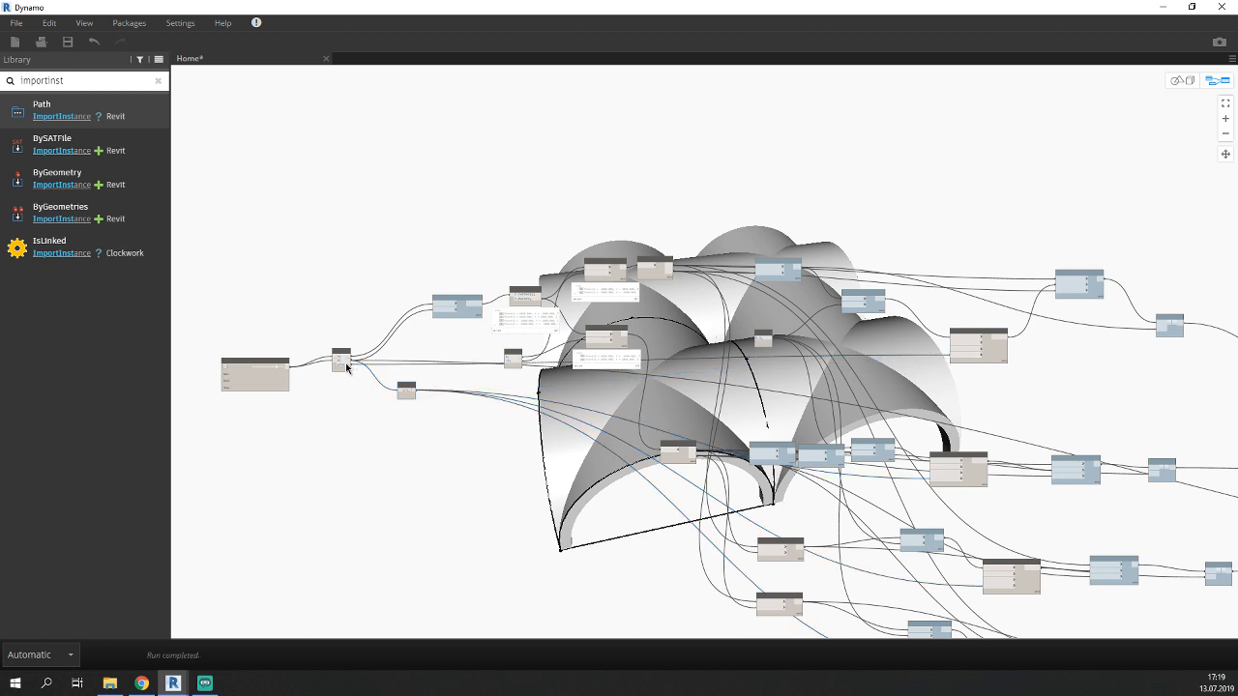
pyautogui.moveTo(348, 368); pyautogui.dragTo(1098, 583)
pyautogui.moveTo(1080, 609); pyautogui.dragTo(1069, 576, button='middle')
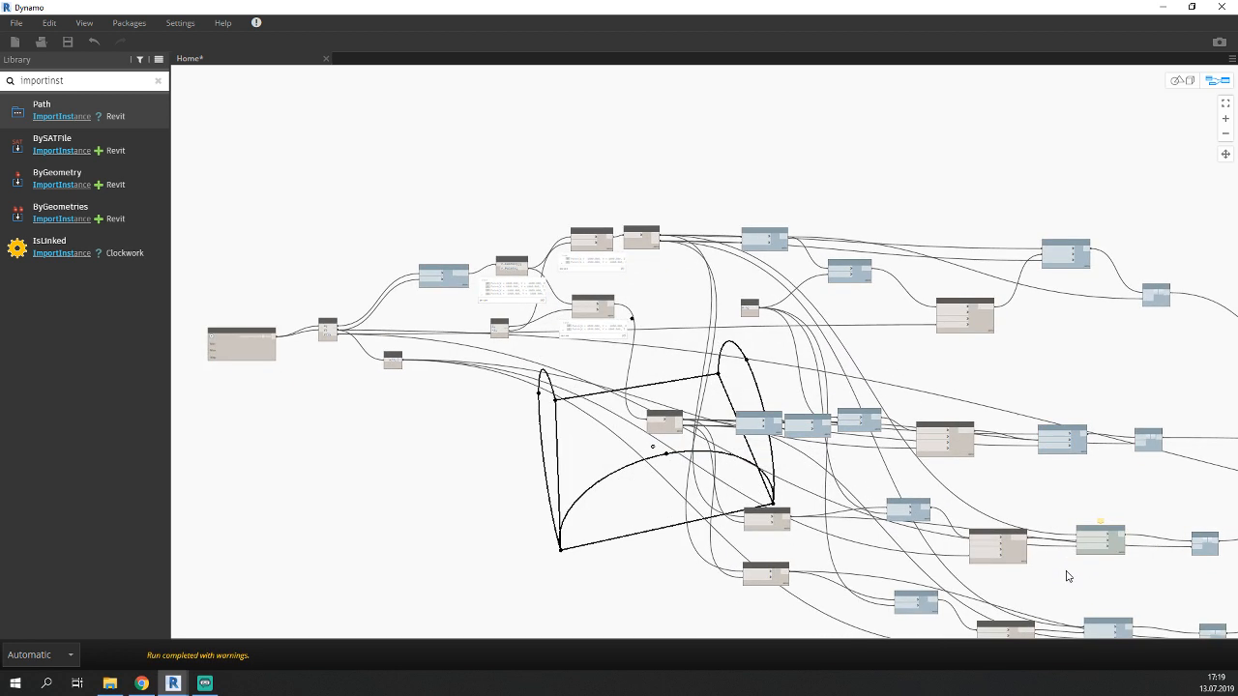
pyautogui.click(395, 364)
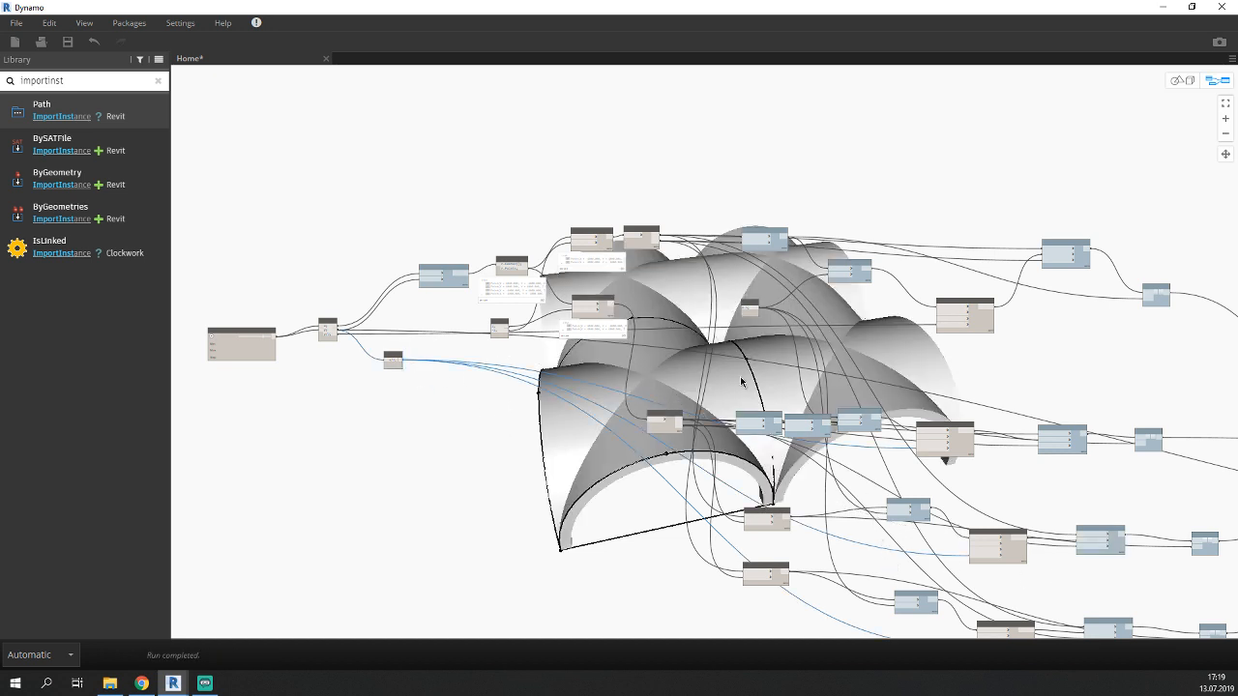
# Rewire the remaining three nodes fed by the "x/2;" Code Block to the starting Code Block's "y/2;" output.
pyautogui.click(335, 335)
pyautogui.click(919, 453)
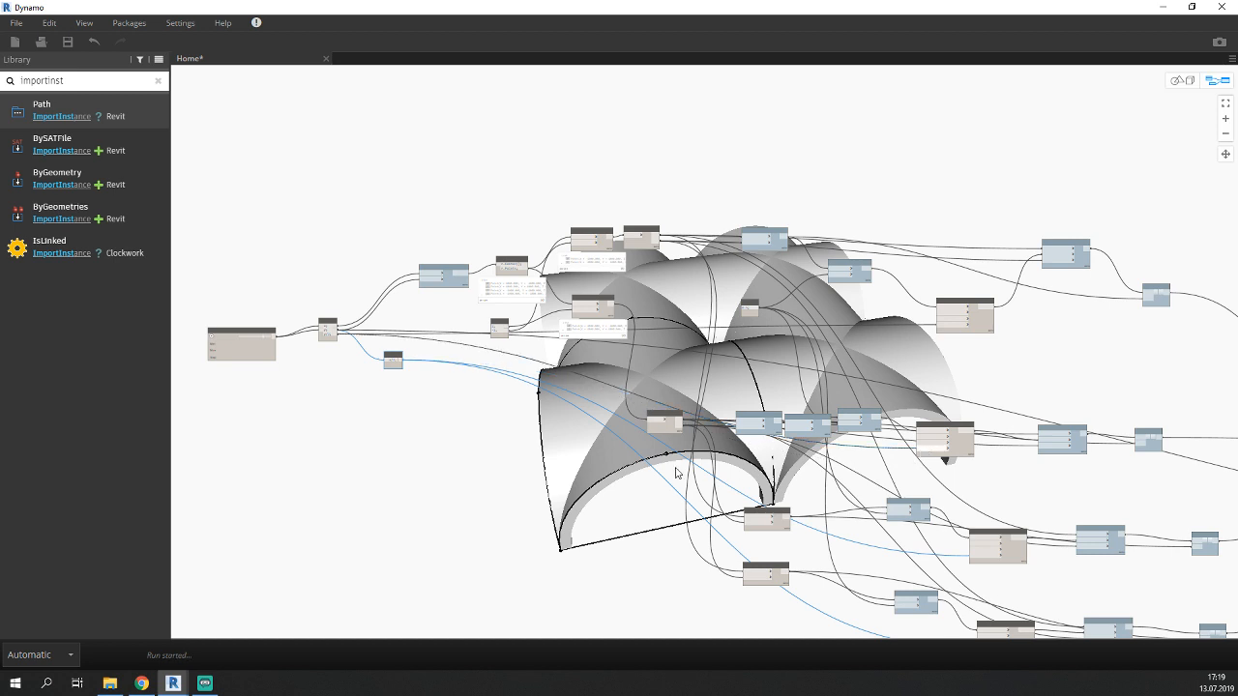
pyautogui.click(335, 333)
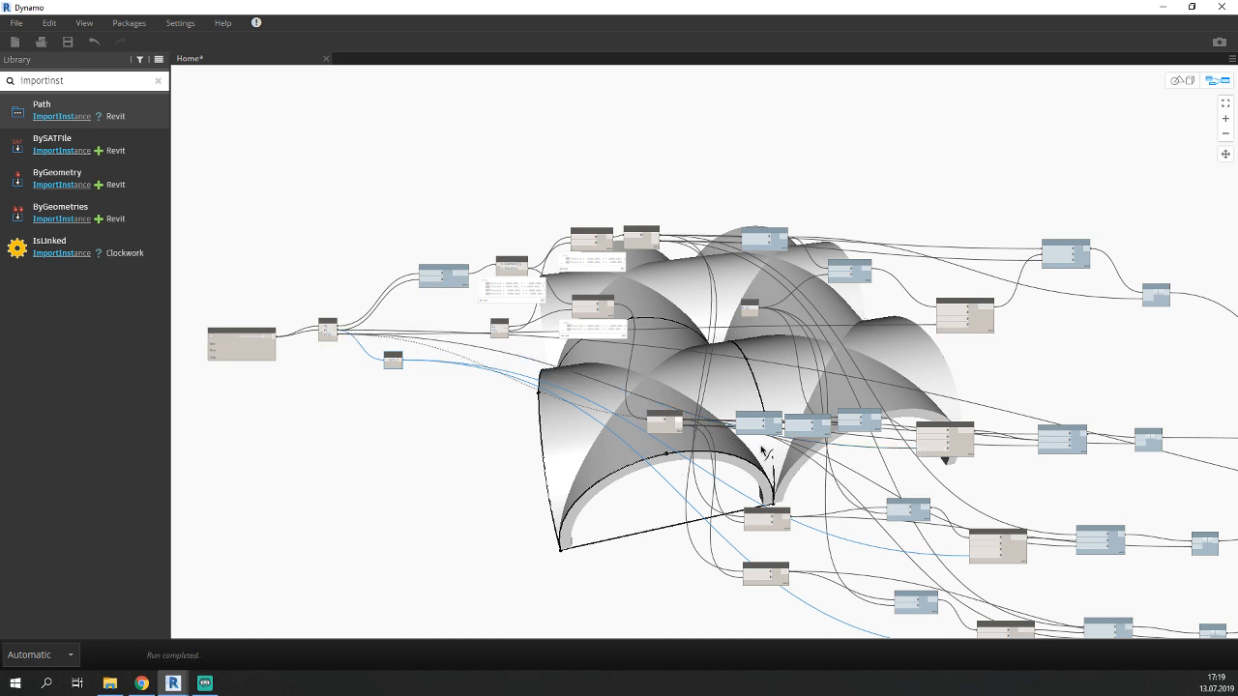
pyautogui.click(971, 556)
pyautogui.moveTo(602, 504); pyautogui.dragTo(518, 409, button='middle')
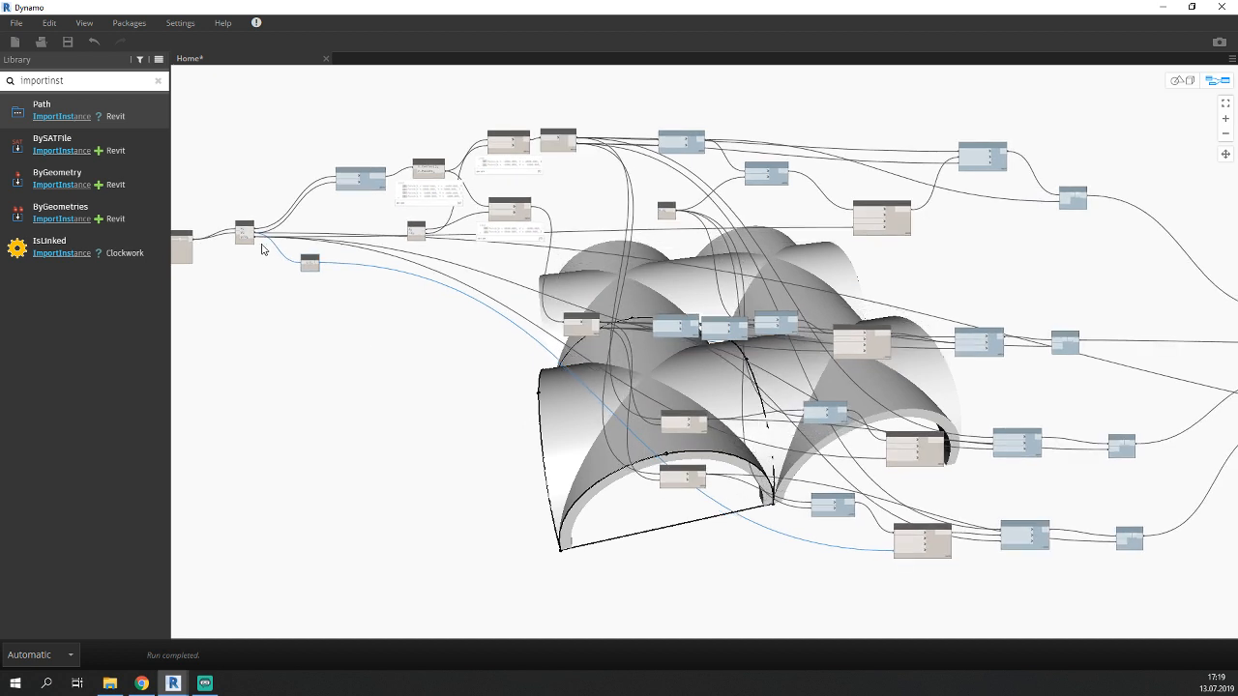
pyautogui.click(248, 240)
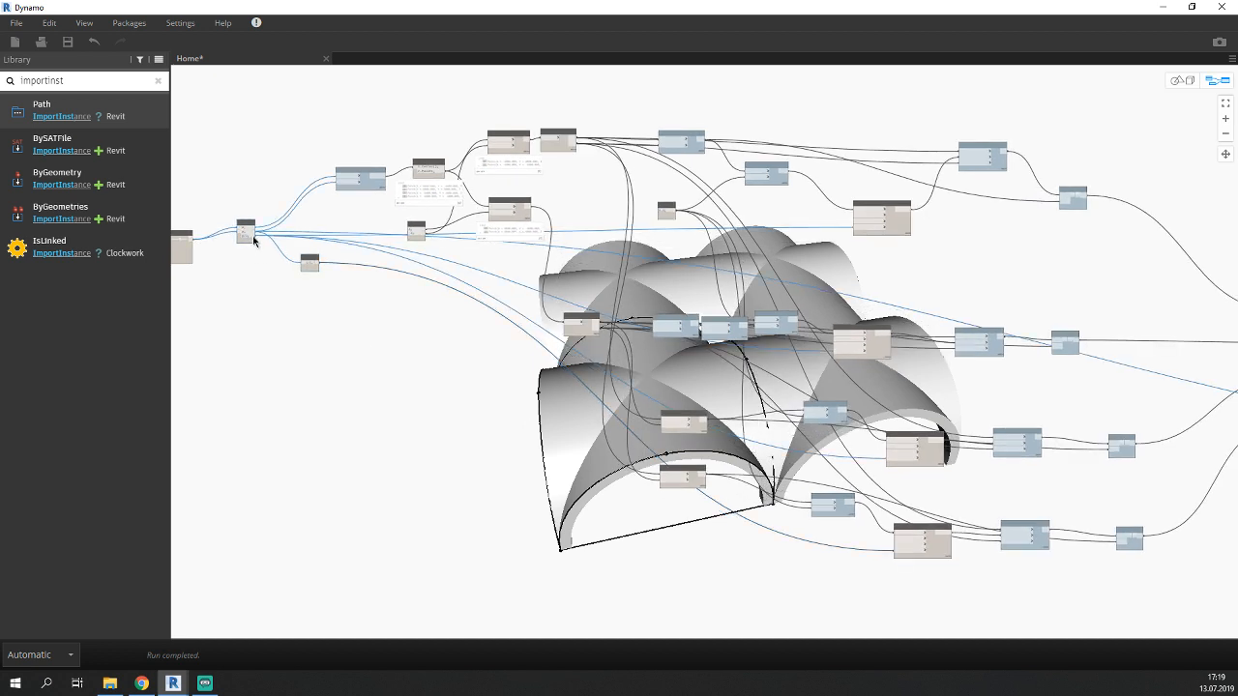
pyautogui.click(256, 238)
pyautogui.click(902, 556)
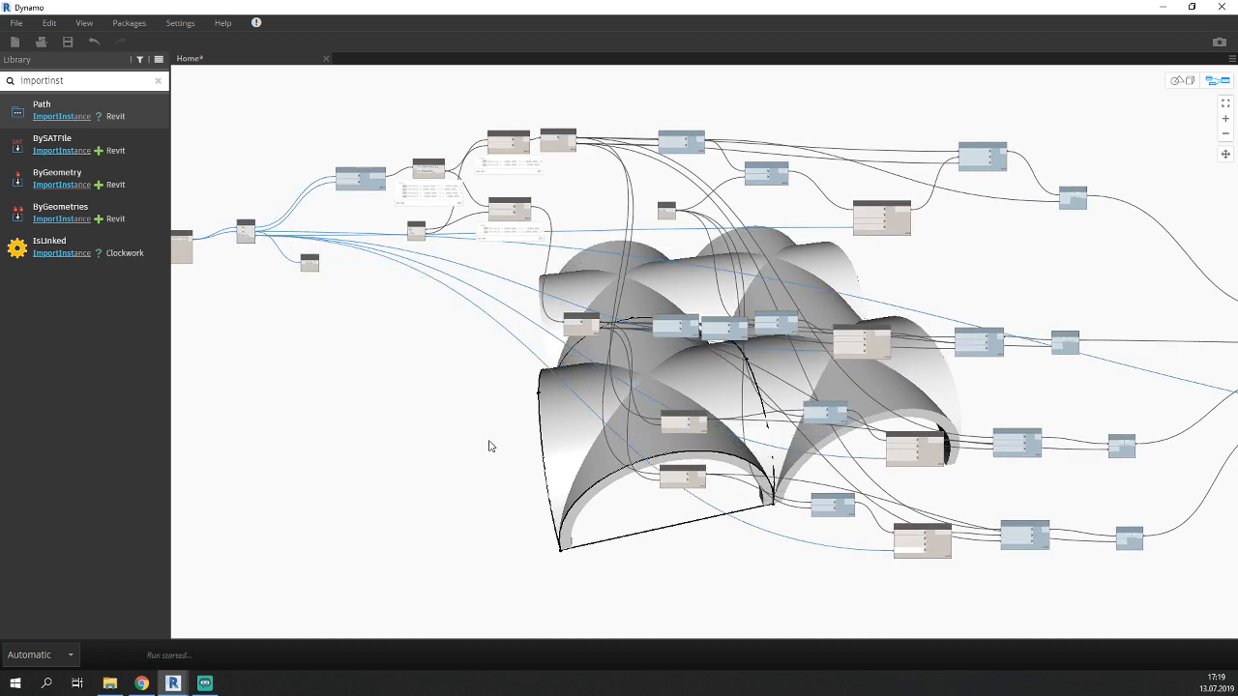
# Delete the disconnected "x/2;" Code Block.
pyautogui.moveTo(433, 362); pyautogui.dragTo(657, 475, button='middle')
pyautogui.scroll(5, 396, 362)
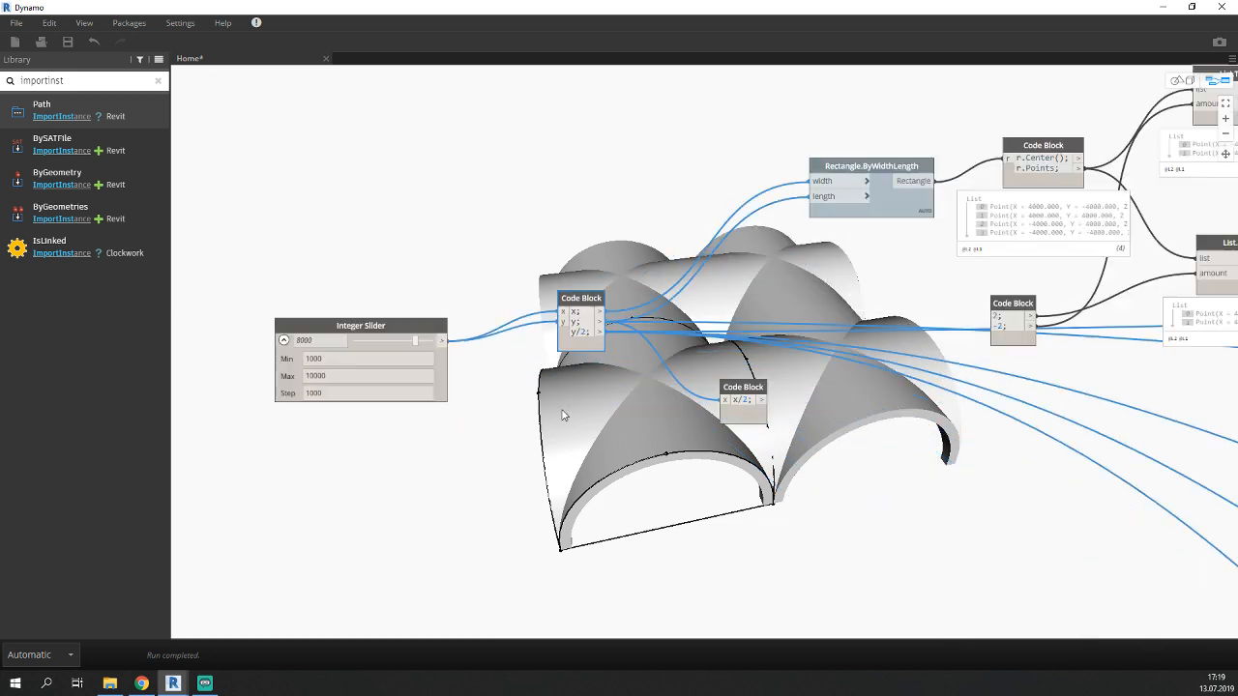
pyautogui.click(754, 387)
pyautogui.press('Delete')
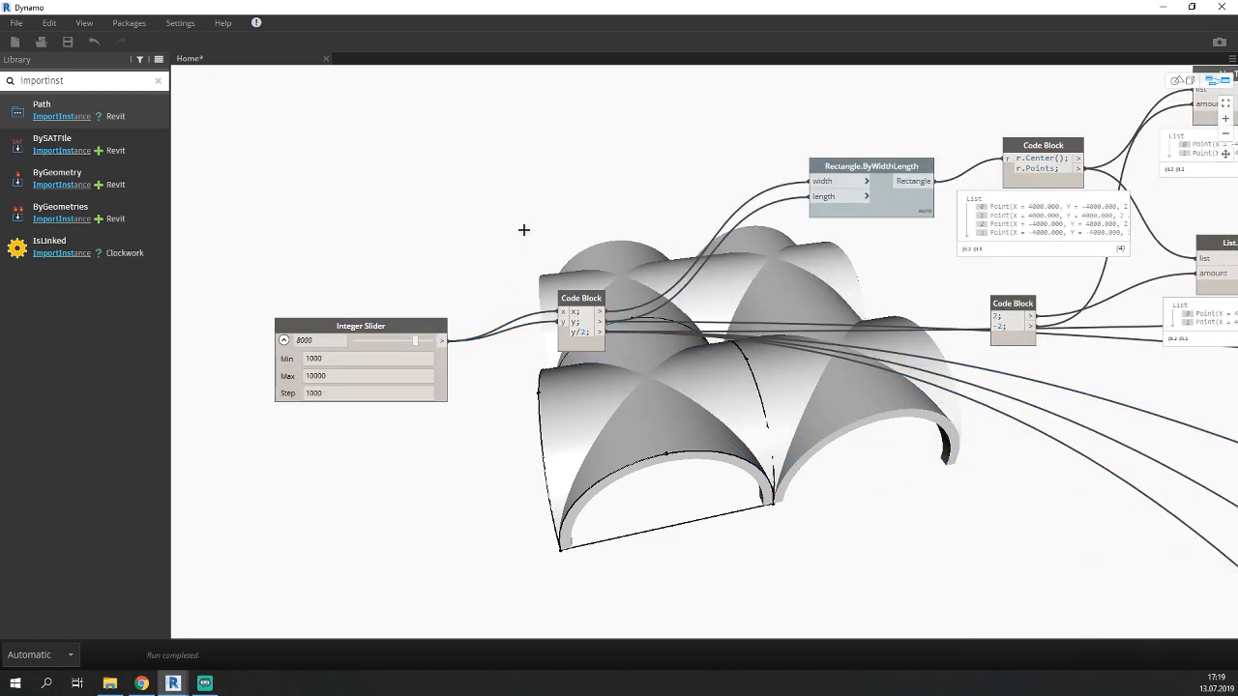
# Move the Code Block holding "2;" and "-2;" directly beneath the starting Code Block.
pyautogui.moveTo(522, 229); pyautogui.dragTo(704, 379)
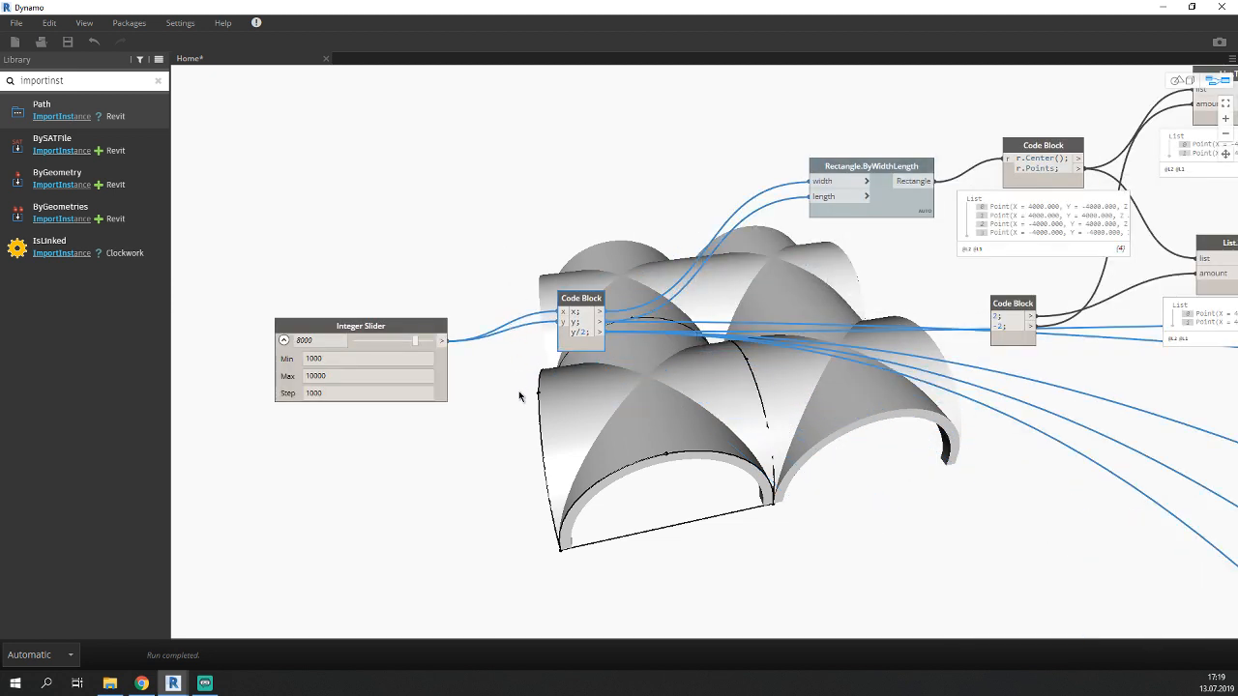
pyautogui.moveTo(523, 398); pyautogui.dragTo(533, 401)
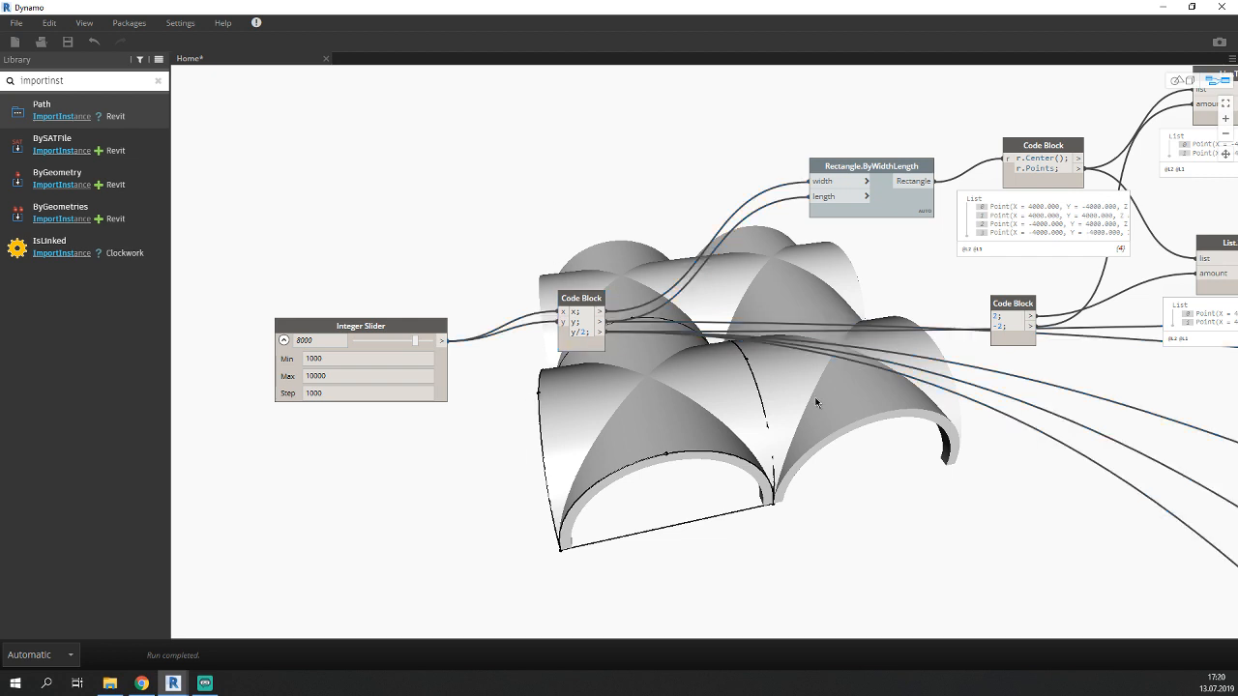
pyautogui.moveTo(819, 423); pyautogui.dragTo(681, 426, button='middle')
pyautogui.moveTo(881, 305); pyautogui.dragTo(456, 411)
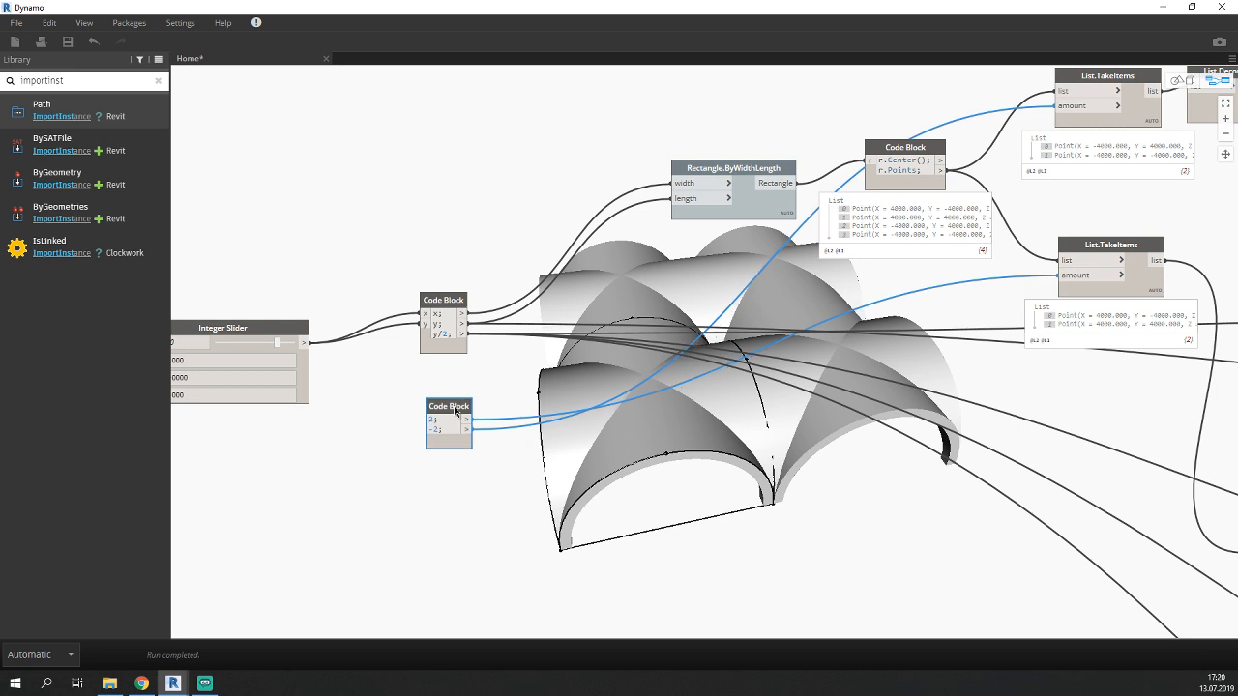
pyautogui.moveTo(448, 338)
pyautogui.press('Return')
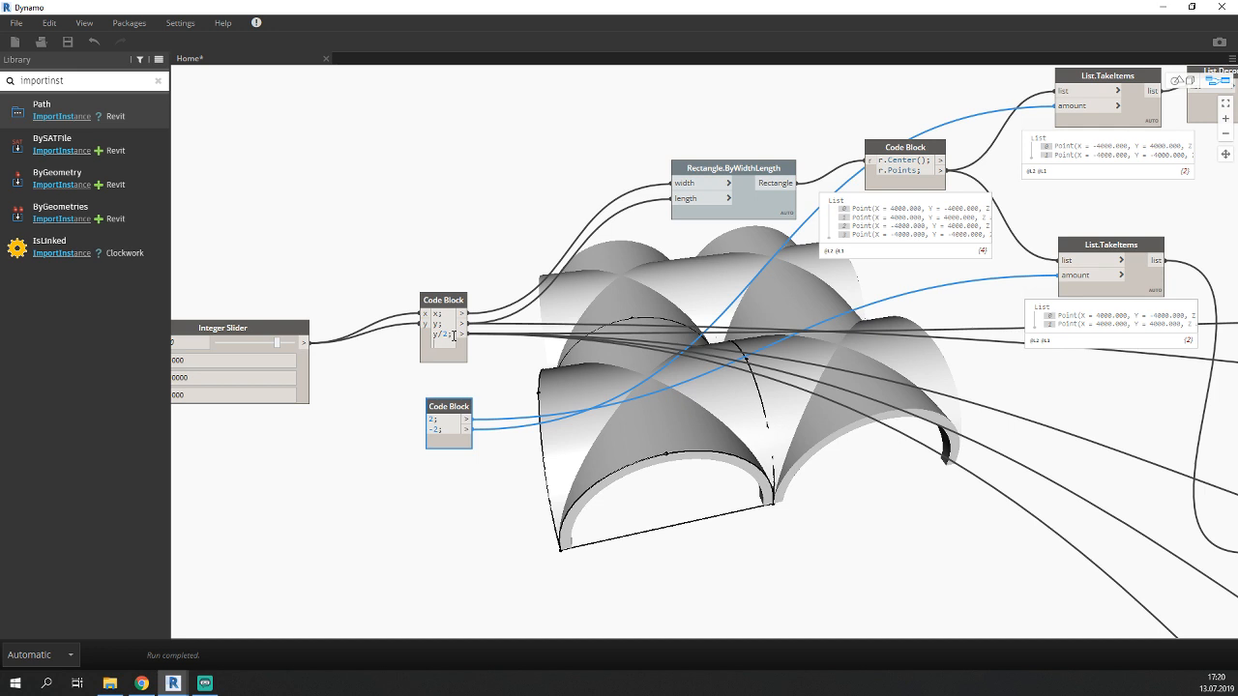
pyautogui.write('x')
pyautogui.press('BackSpace')
pyautogui.press('BackSpace')
pyautogui.press('BackSpace')
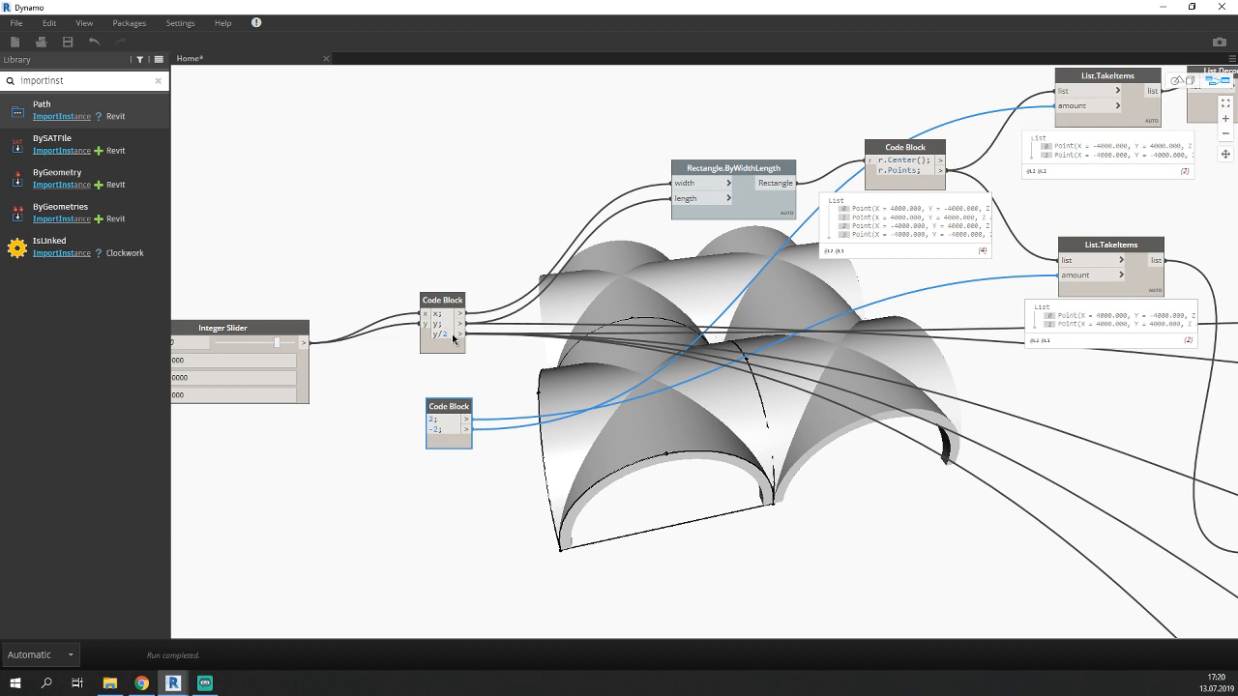
pyautogui.write('A')
pyautogui.press('BackSpace')
pyautogui.write(';')
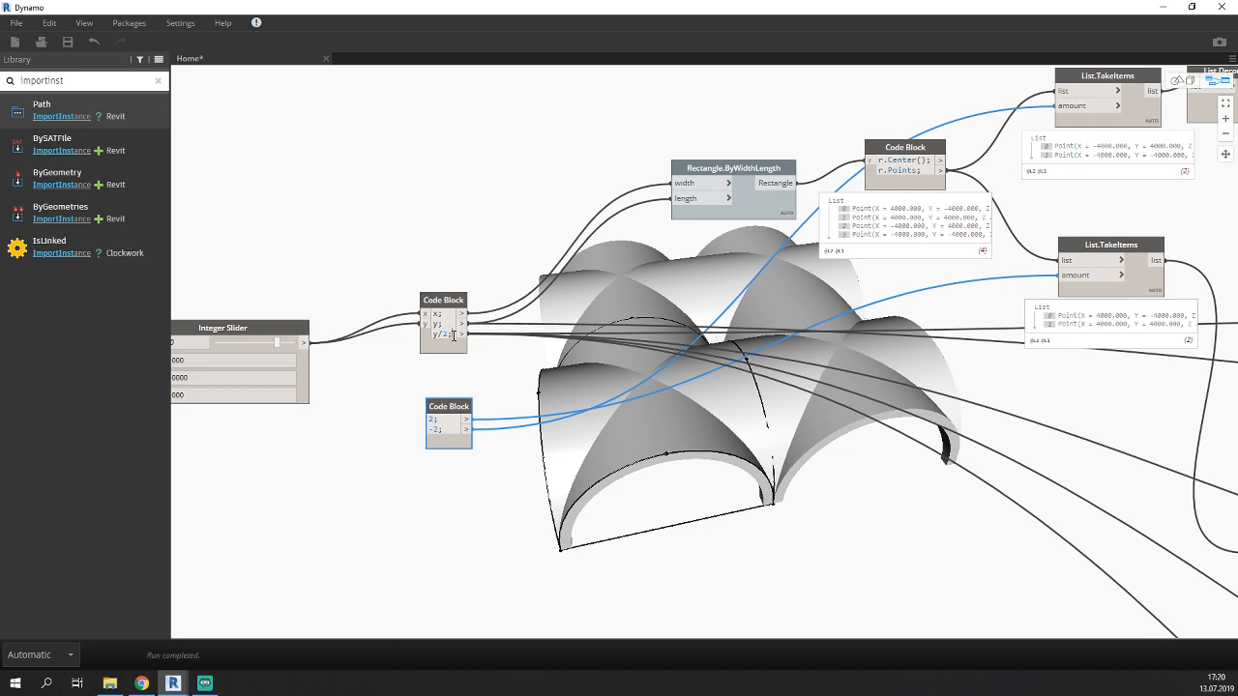
# Add the lines "A1*1;" and "A2*(-1);" to the starting Code Block and shift the block closer to Rectangle.ByWidthLength.
pyautogui.press('Return')
pyautogui.write('A1*1;')
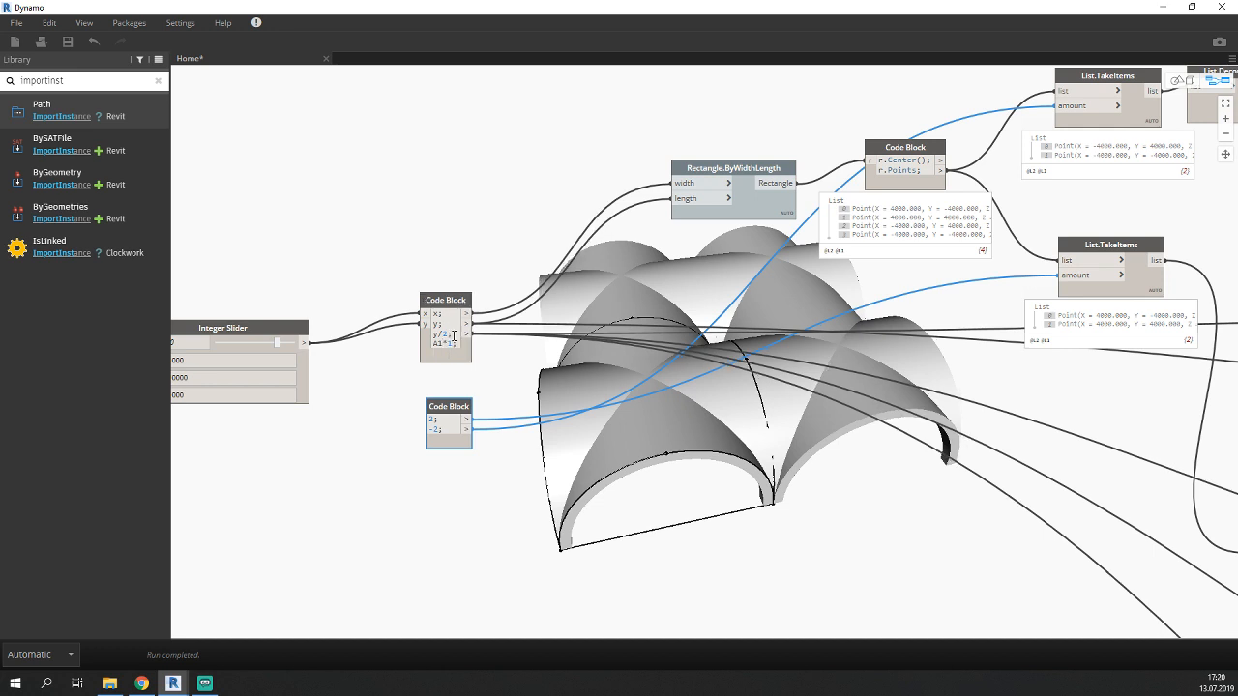
pyautogui.press('Return')
pyautogui.write('A2')
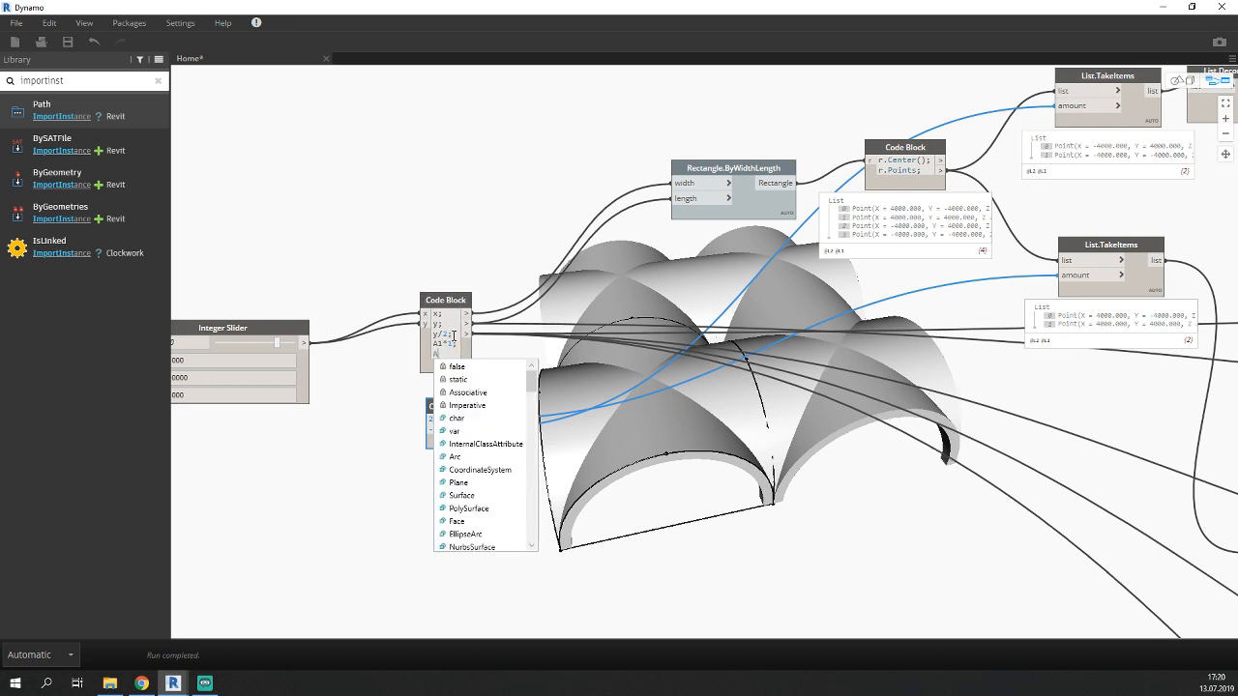
pyautogui.write('*')
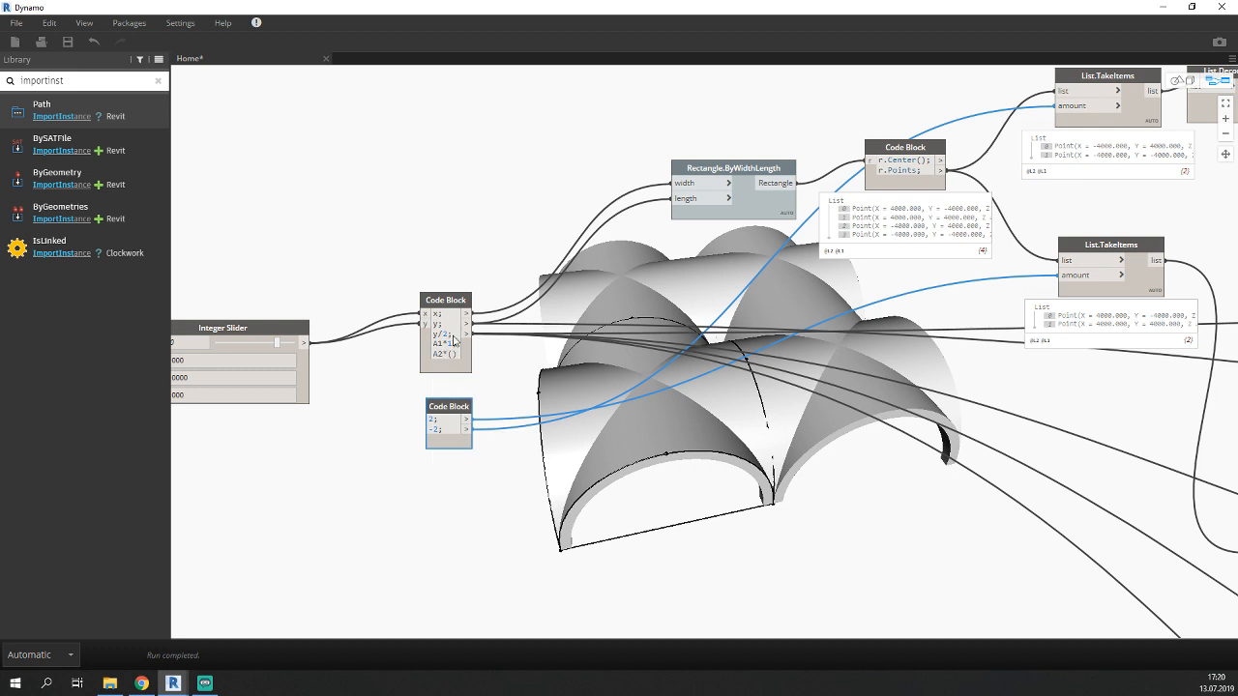
pyautogui.rightClick(454, 340)
pyautogui.click(503, 399)
pyautogui.write('(-1)')
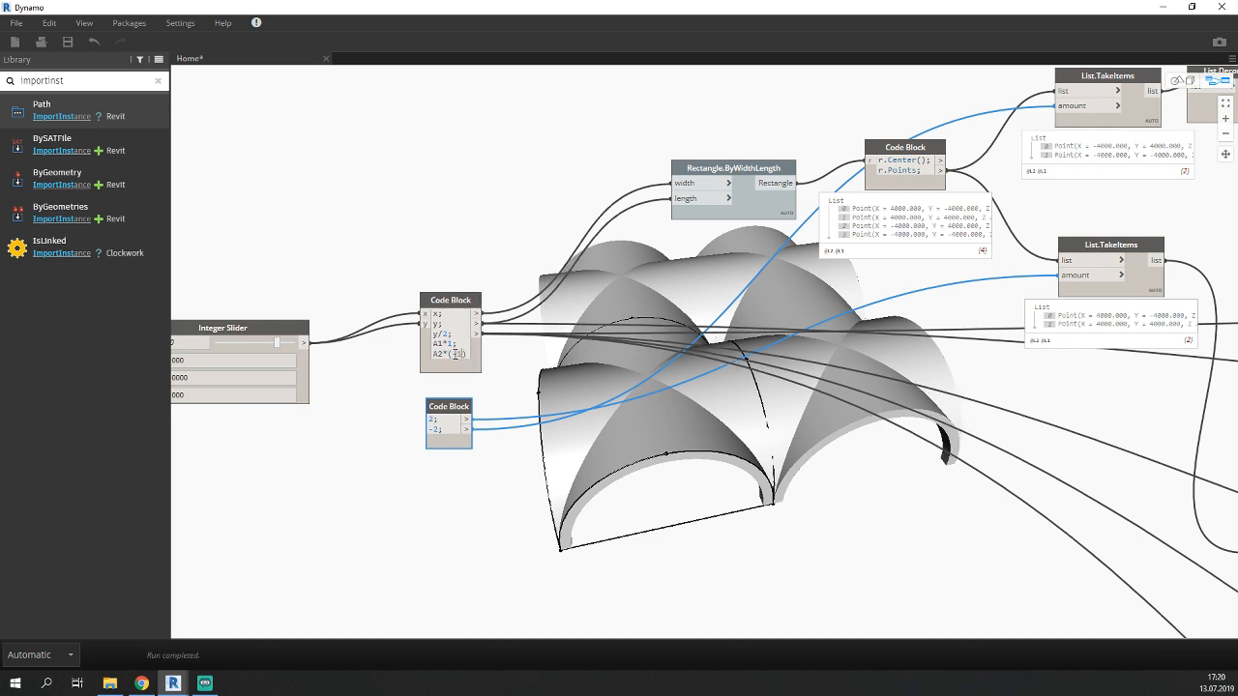
pyautogui.click(533, 409)
pyautogui.moveTo(459, 293); pyautogui.dragTo(526, 303)
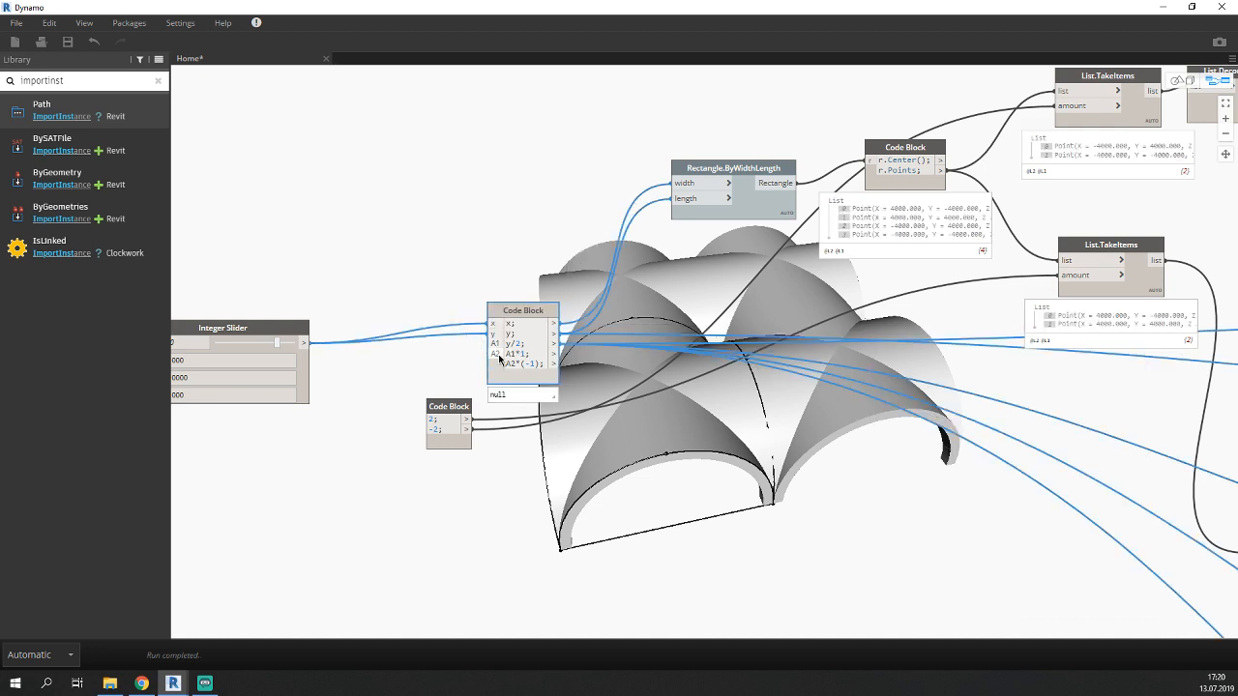
# Duplicate the Integer Slider, place the copy below the original, and expand its range settings.
pyautogui.moveTo(218, 434); pyautogui.dragTo(327, 424, button='middle')
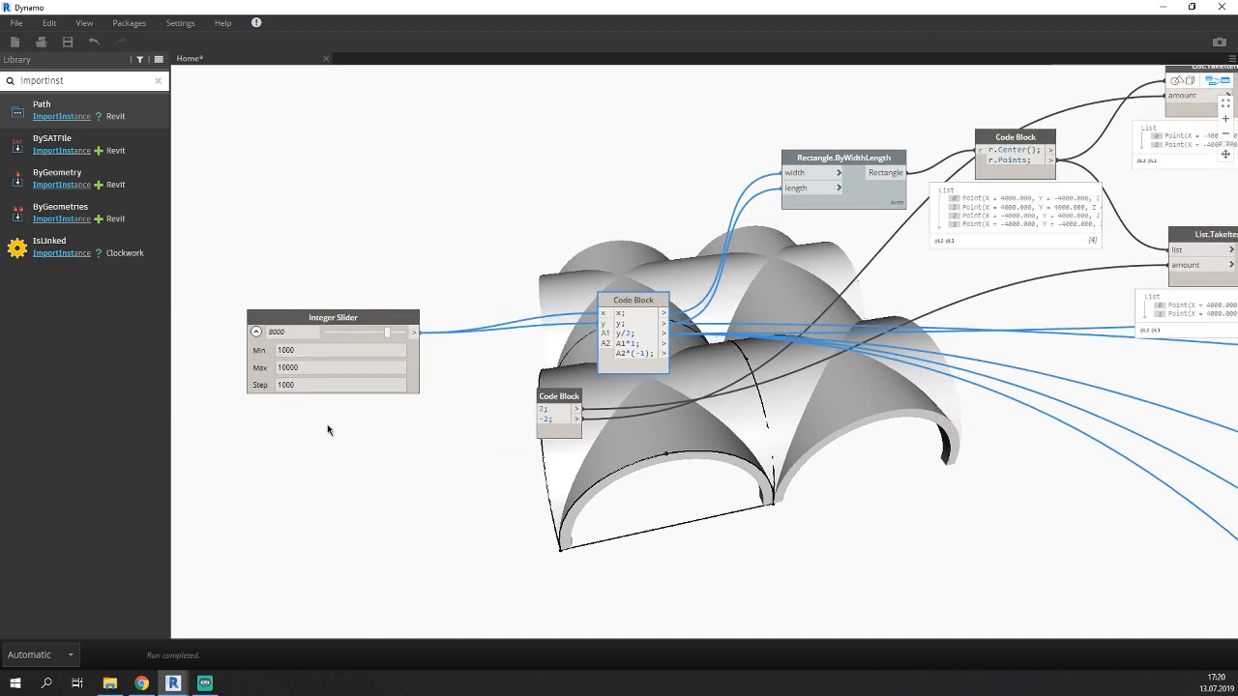
pyautogui.click(343, 320)
pyautogui.hotkey('ctrl', 'c')
pyautogui.hotkey('ctrl', 'v')
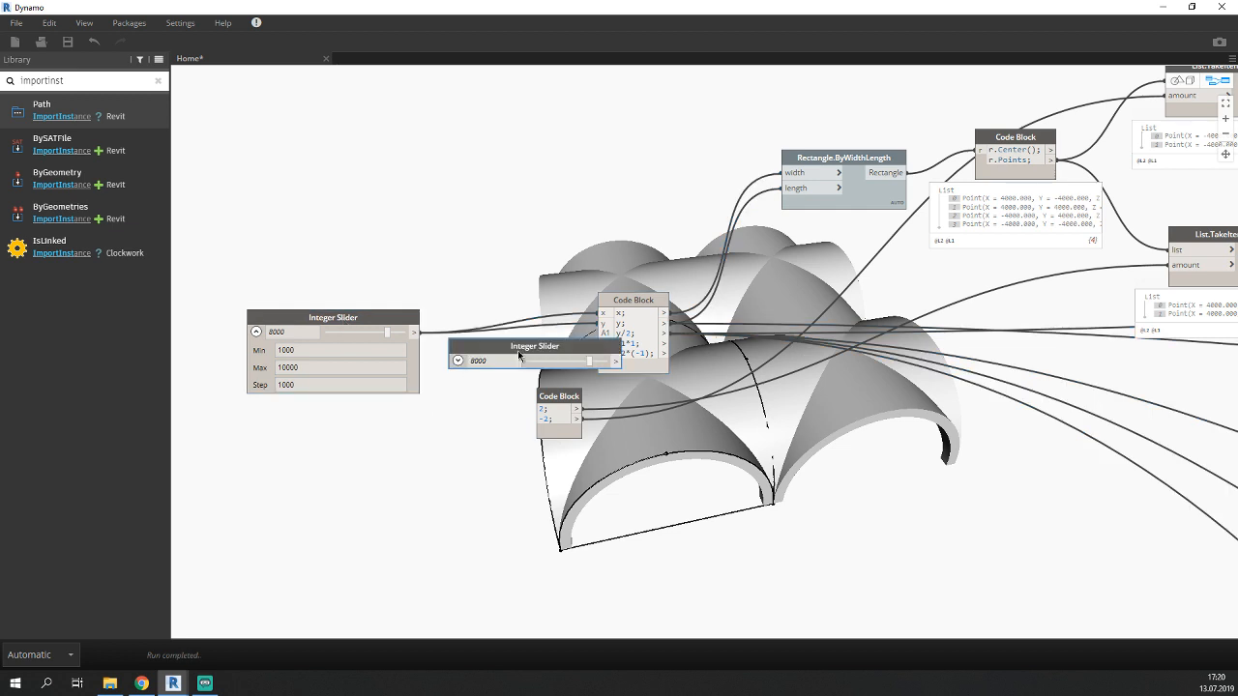
pyautogui.moveTo(517, 350); pyautogui.dragTo(373, 451)
pyautogui.click(307, 461)
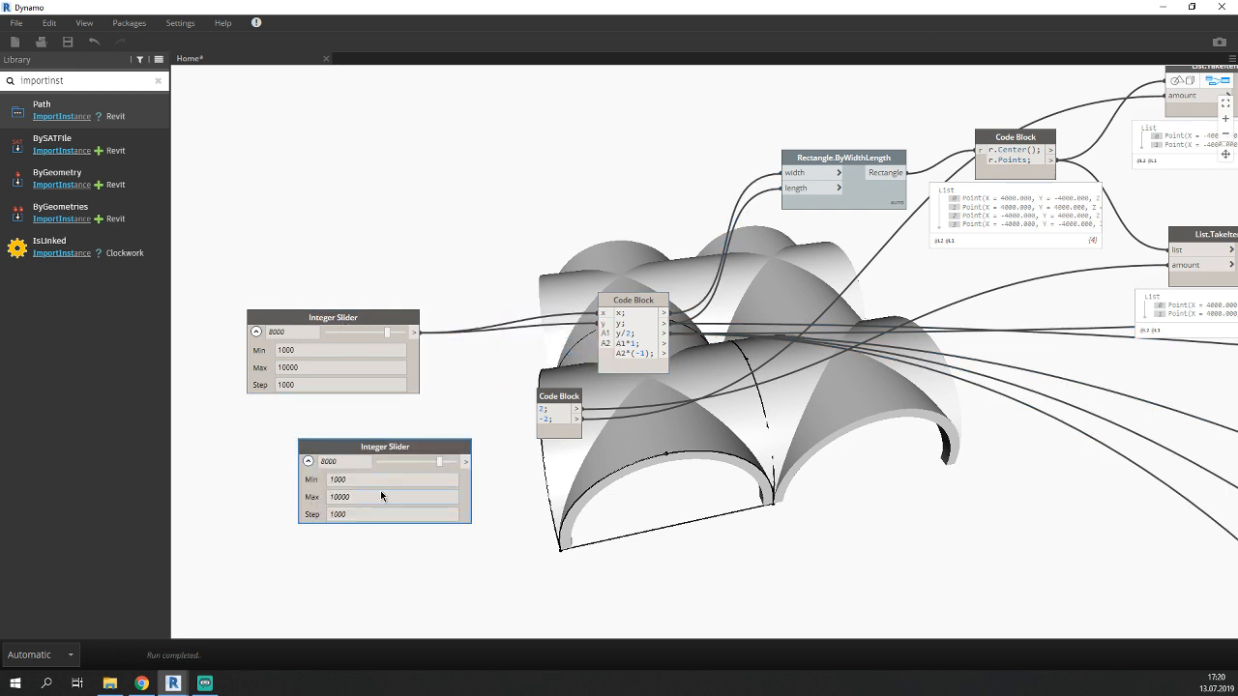
# Set the copied Integer Slider's maximum to 2, minimum to 2 and step to 1.
pyautogui.doubleClick(371, 496)
pyautogui.write('2')
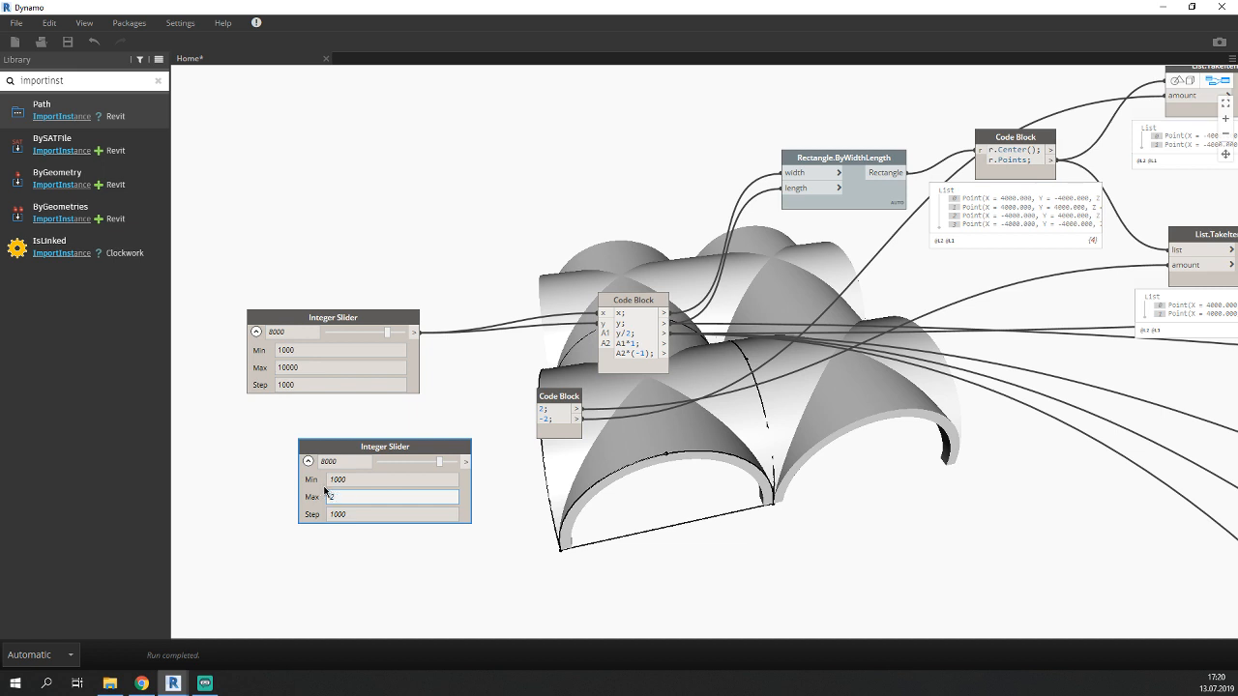
pyautogui.doubleClick(355, 480)
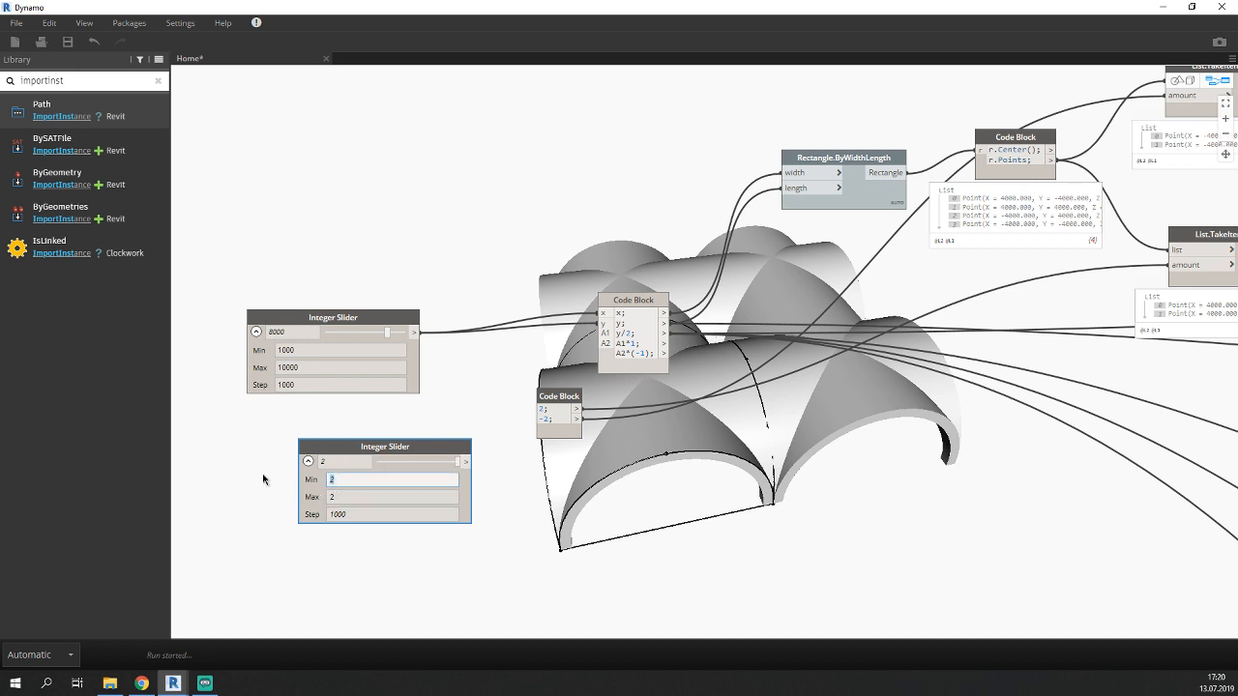
pyautogui.write('1')
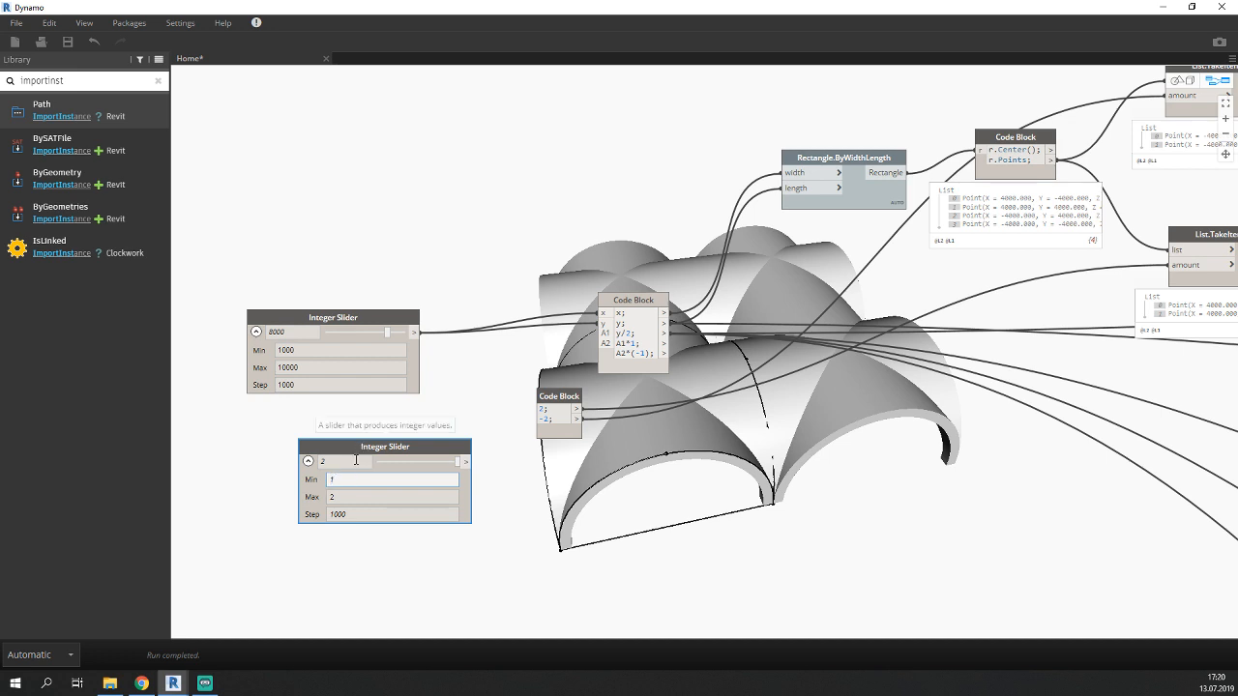
pyautogui.press('BackSpace')
pyautogui.write('2')
pyautogui.click(383, 433)
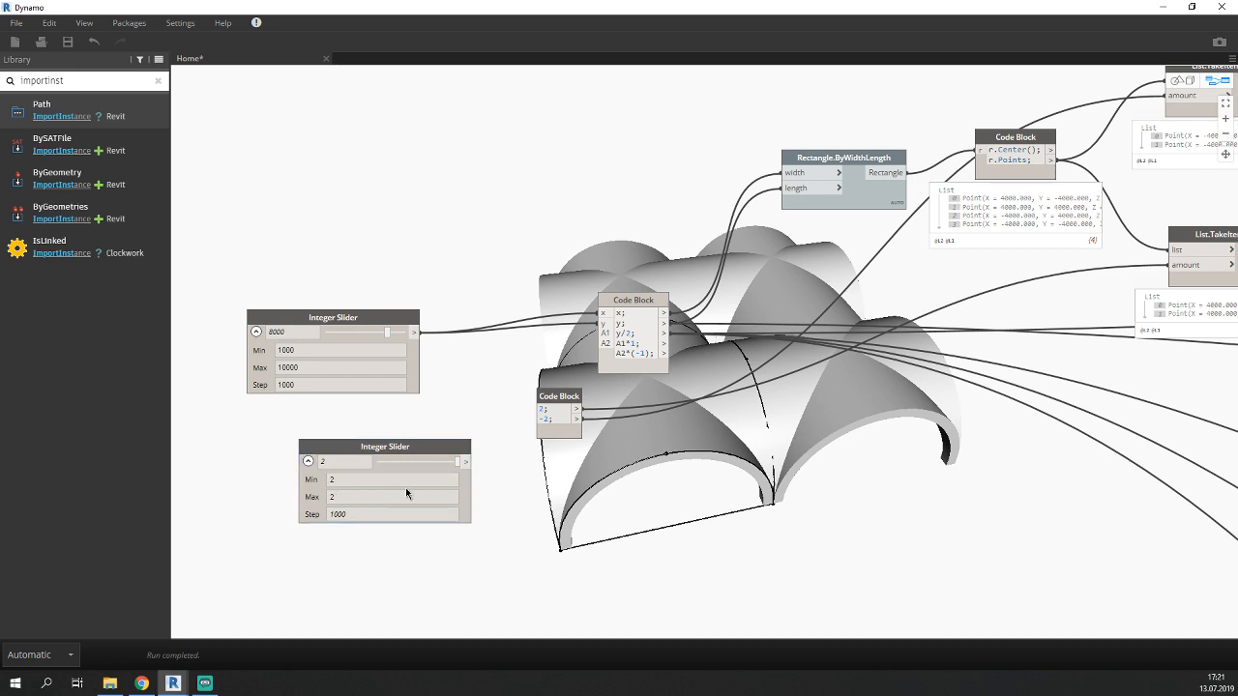
pyautogui.doubleClick(357, 514)
pyautogui.write('1')
pyautogui.click(416, 422)
# Connect the copied Integer Slider's output to the y input of the starting Code Block.
pyautogui.moveTo(414, 455); pyautogui.dragTo(601, 324)
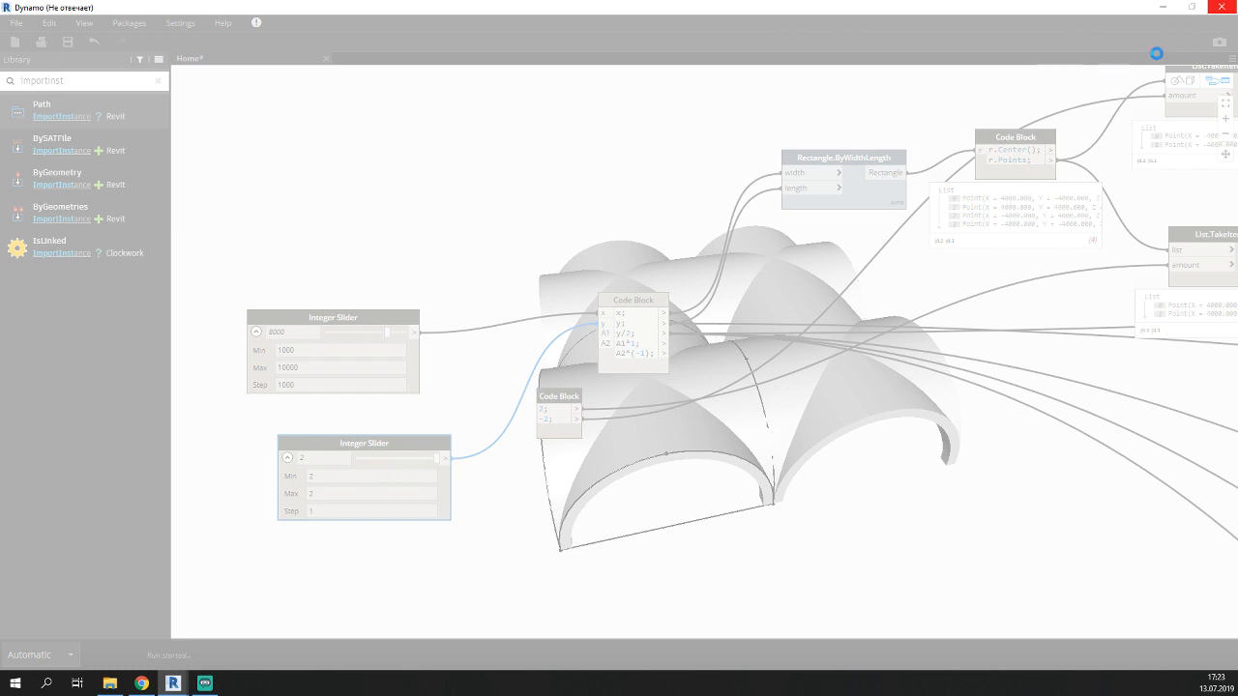
# Close the unresponsive graph window and the Tutorials folder window.
pyautogui.click(1224, 7)
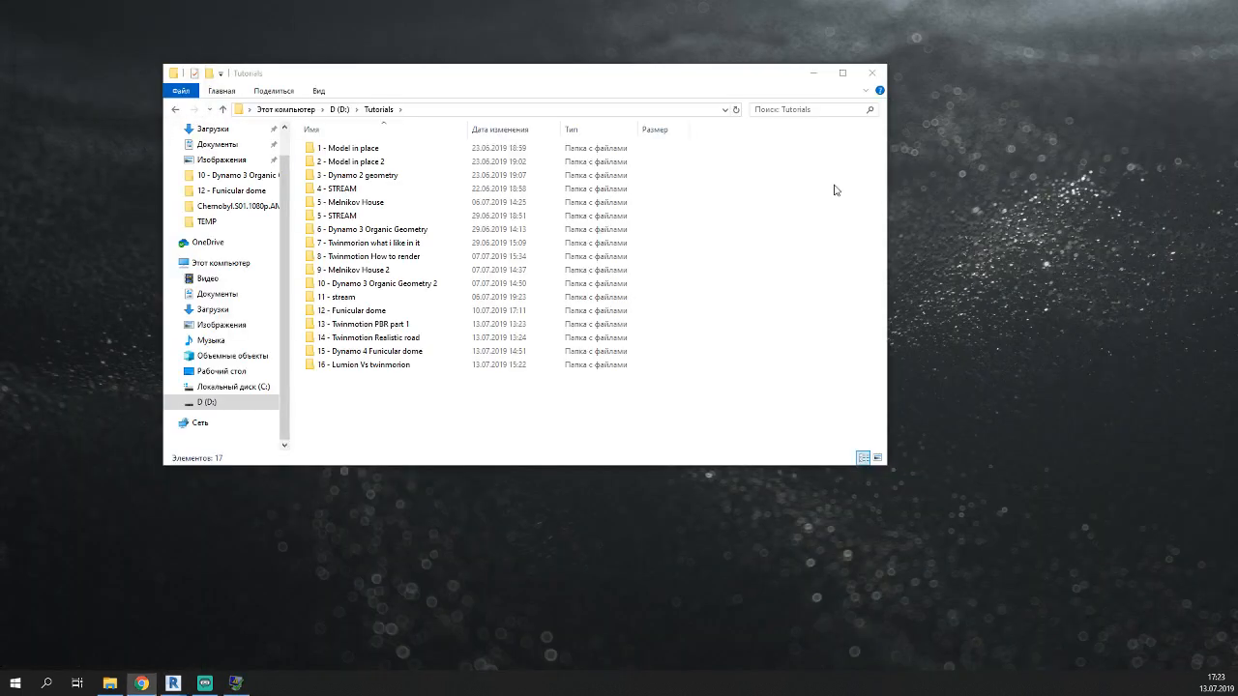
pyautogui.click(872, 72)
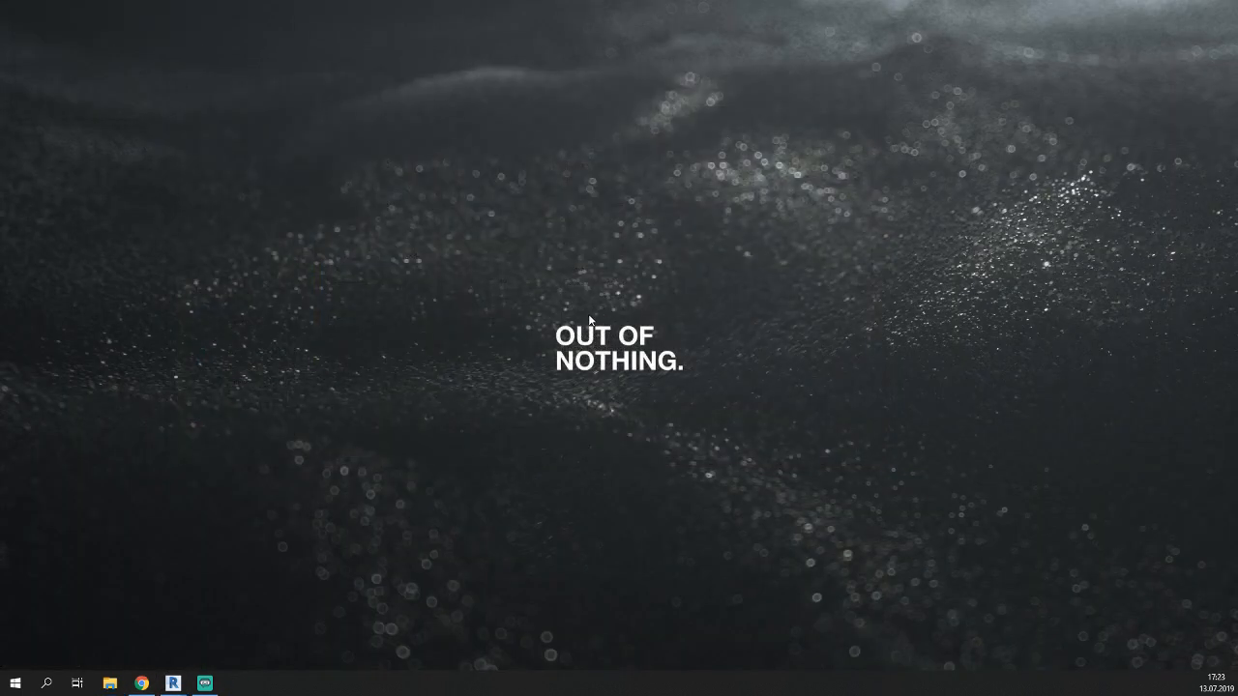